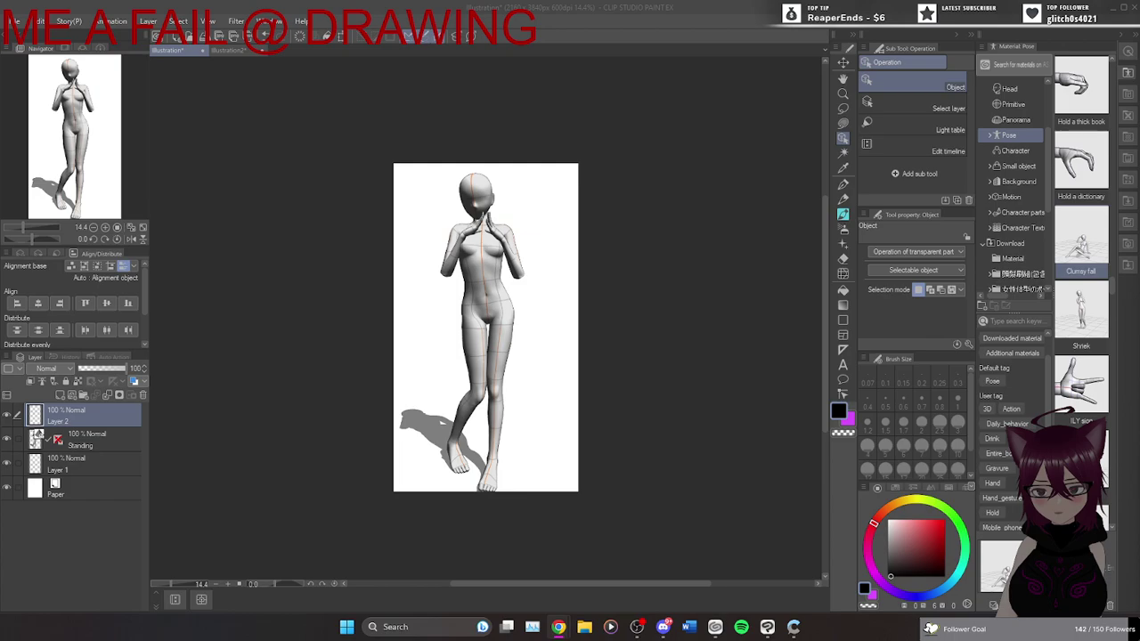
Switch to YouTube in the browser, open a video from the Shorts row and advance to the following short.
{"action": "key", "text": "alt+Tab"}
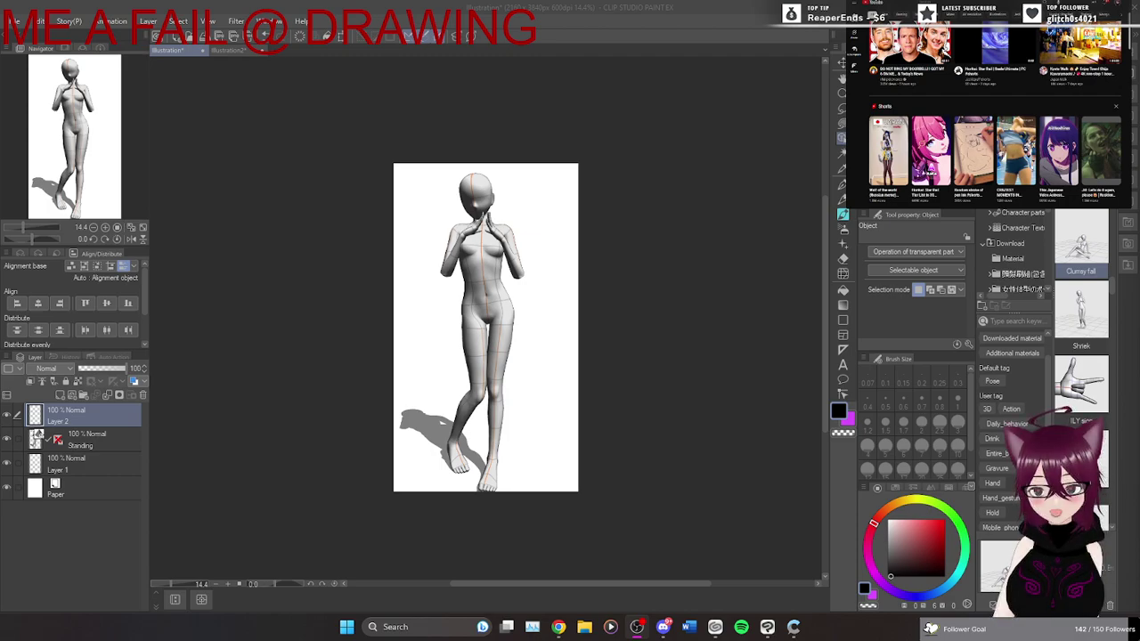
{"action": "left_click", "coordinate": [1016, 161]}
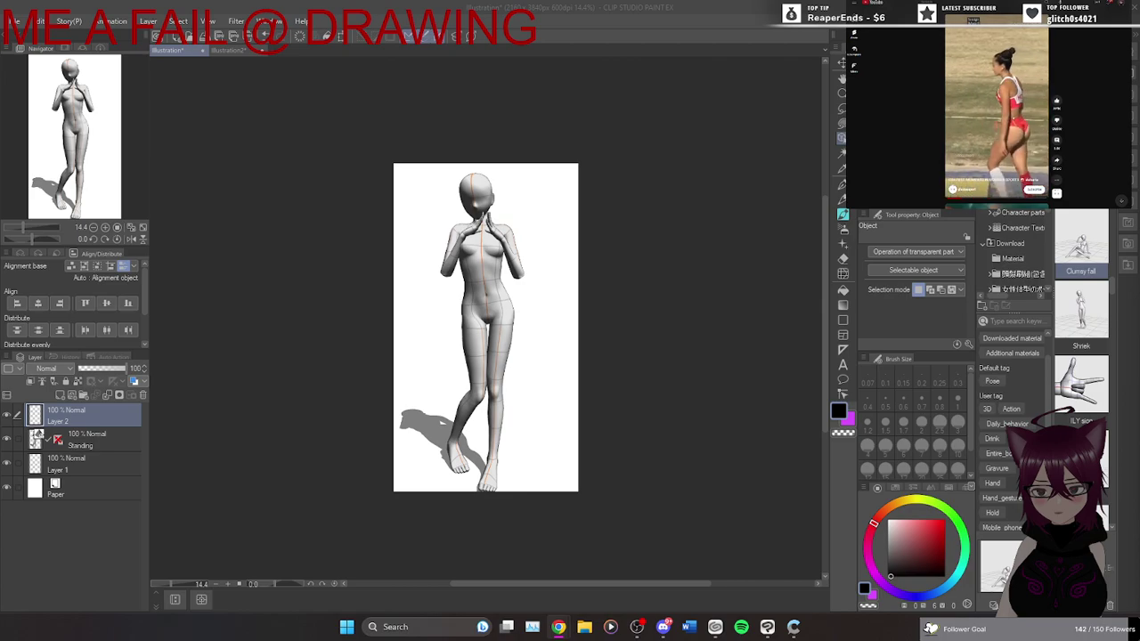
{"action": "scroll", "coordinate": [996, 113], "scroll_direction": "down", "scroll_amount": 1}
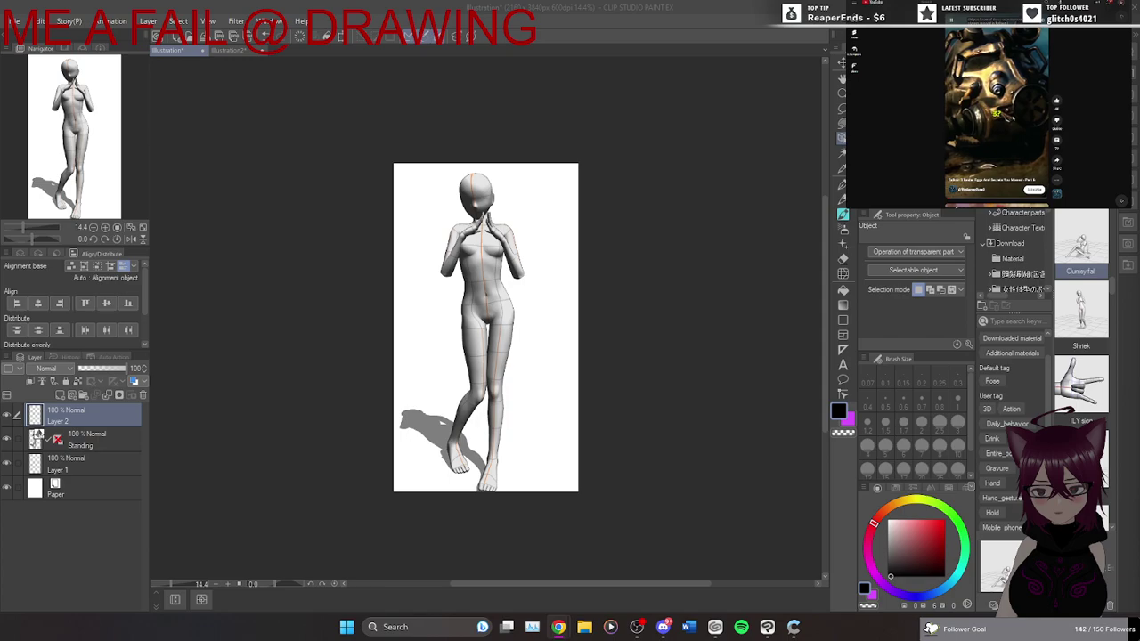
{"action": "key", "text": "alt+Tab"}
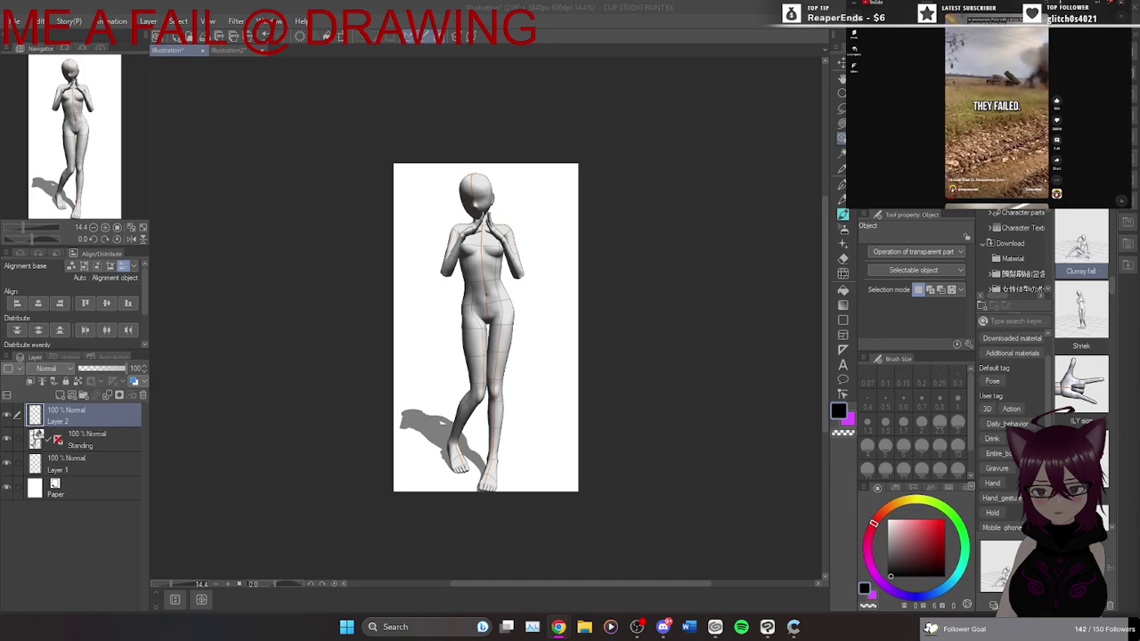
Return to the YouTube home feed and look through the recommended videos for something to play.
{"action": "key", "text": "alt+Left"}
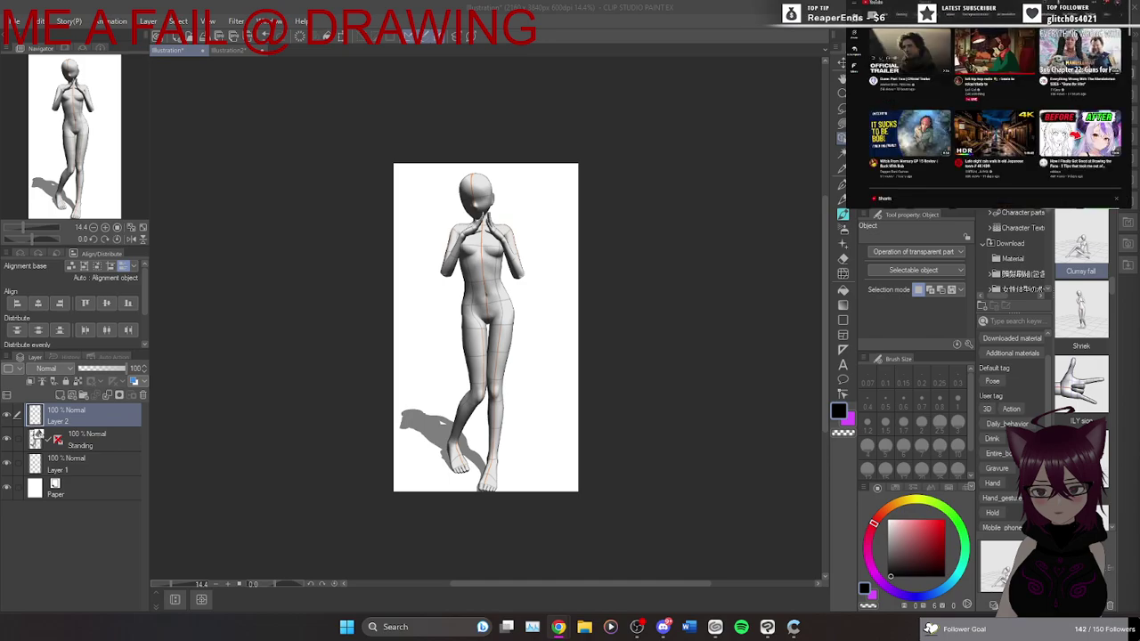
{"action": "scroll", "coordinate": [938, 106], "scroll_direction": "down", "scroll_amount": 1}
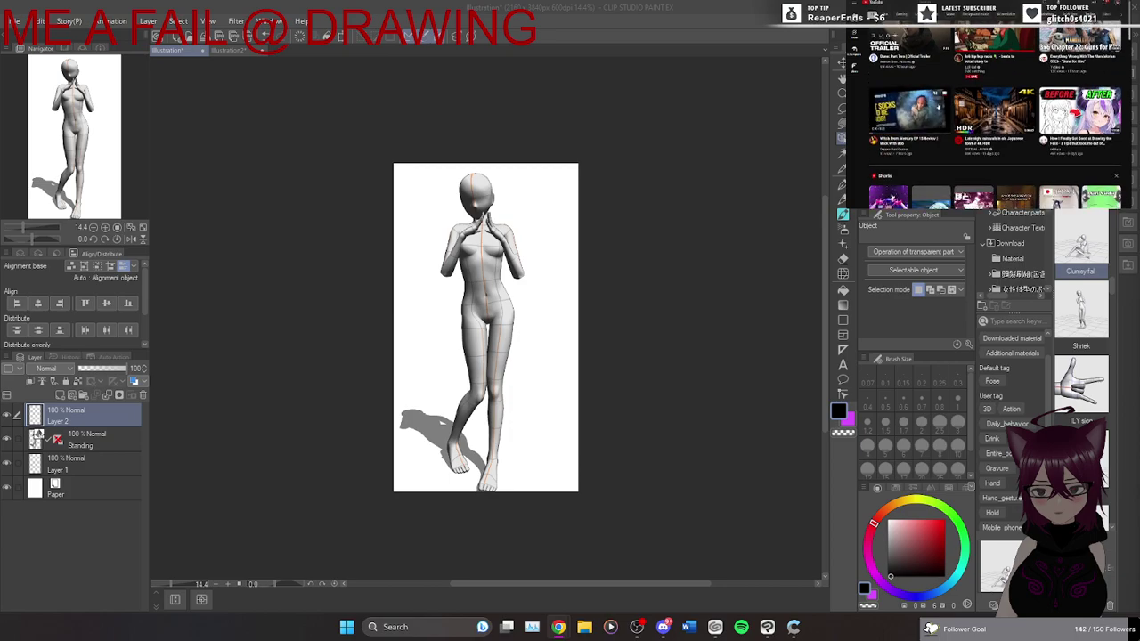
{"action": "scroll", "coordinate": [996, 114], "scroll_direction": "down", "scroll_amount": 2}
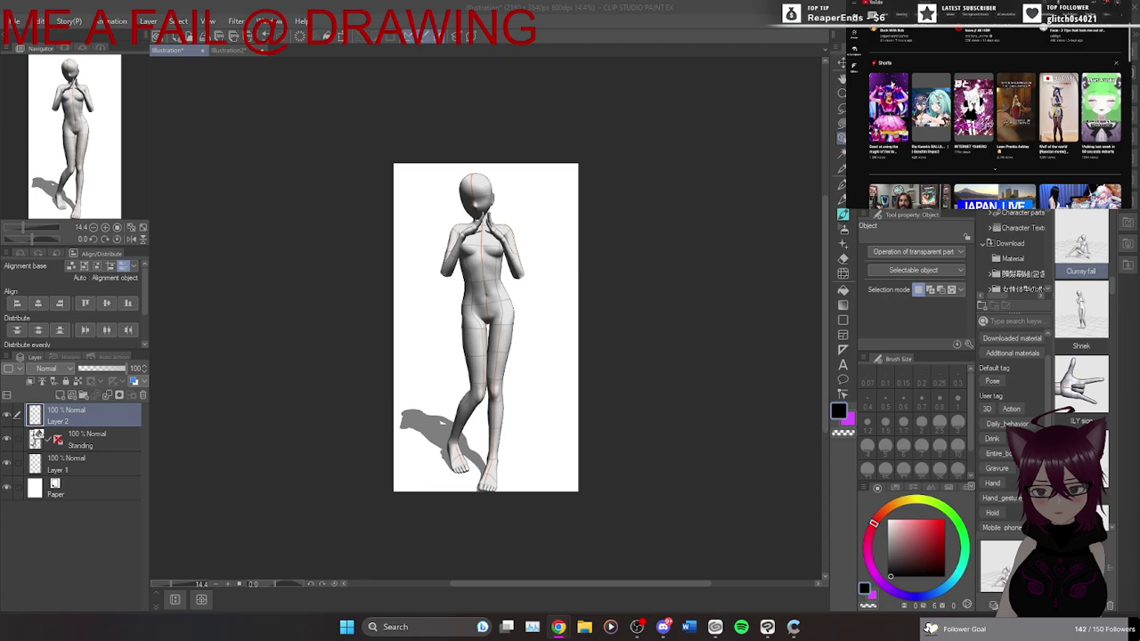
{"action": "scroll", "coordinate": [937, 107], "scroll_direction": "down", "scroll_amount": 1}
{"action": "scroll", "coordinate": [938, 106], "scroll_direction": "up", "scroll_amount": 1}
{"action": "scroll", "coordinate": [995, 116], "scroll_direction": "down", "scroll_amount": 3}
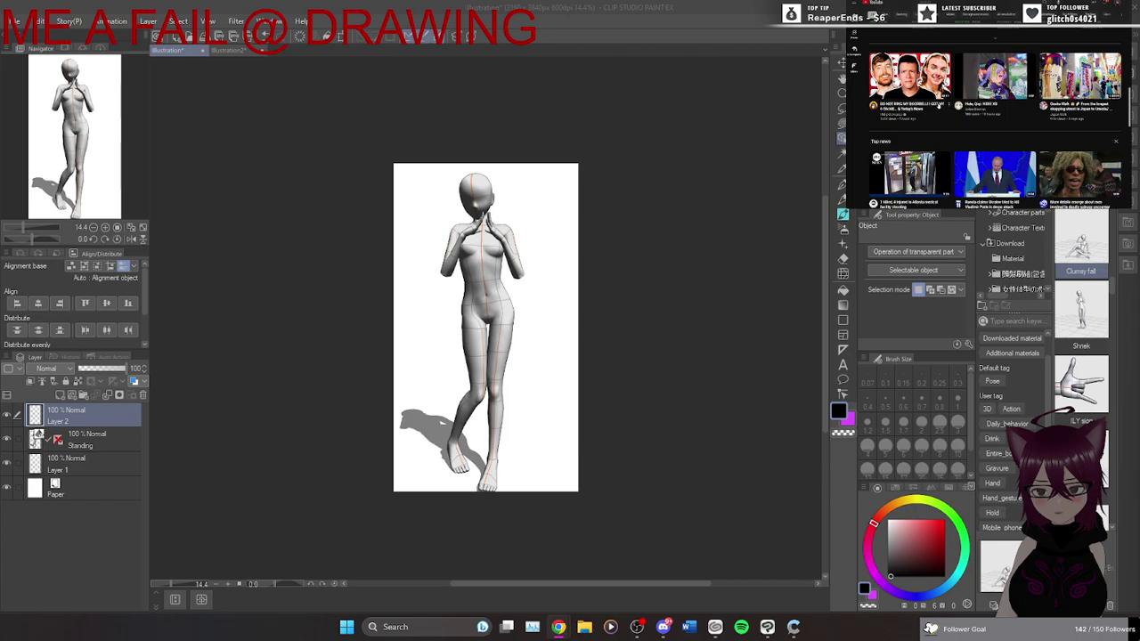
{"action": "mouse_move", "coordinate": [937, 104]}
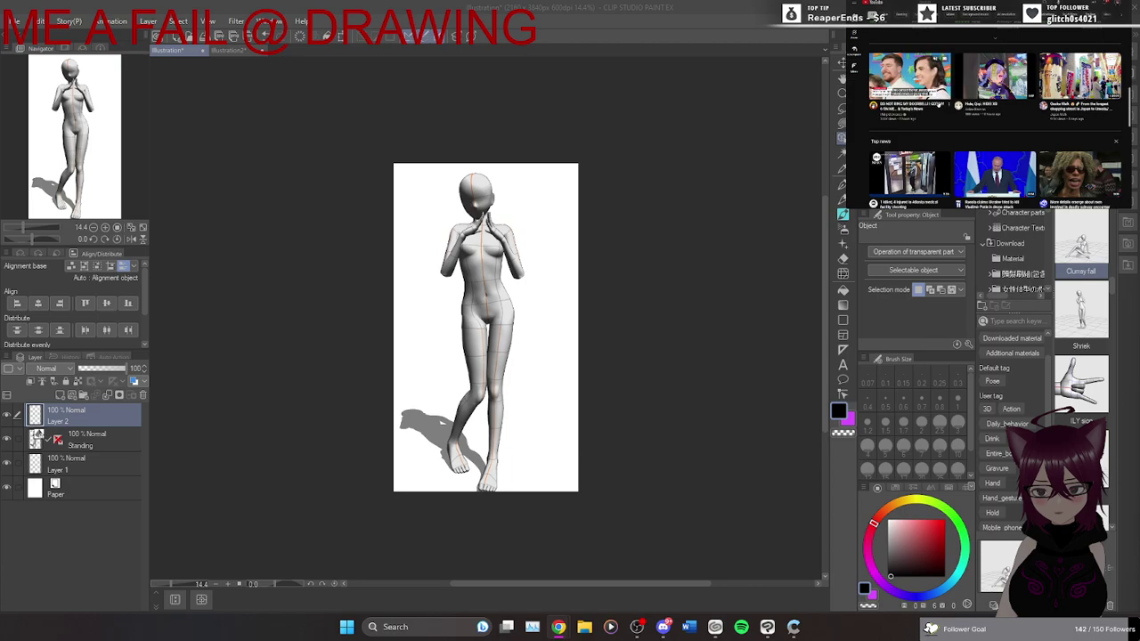
{"action": "scroll", "coordinate": [938, 104], "scroll_direction": "down", "scroll_amount": 2}
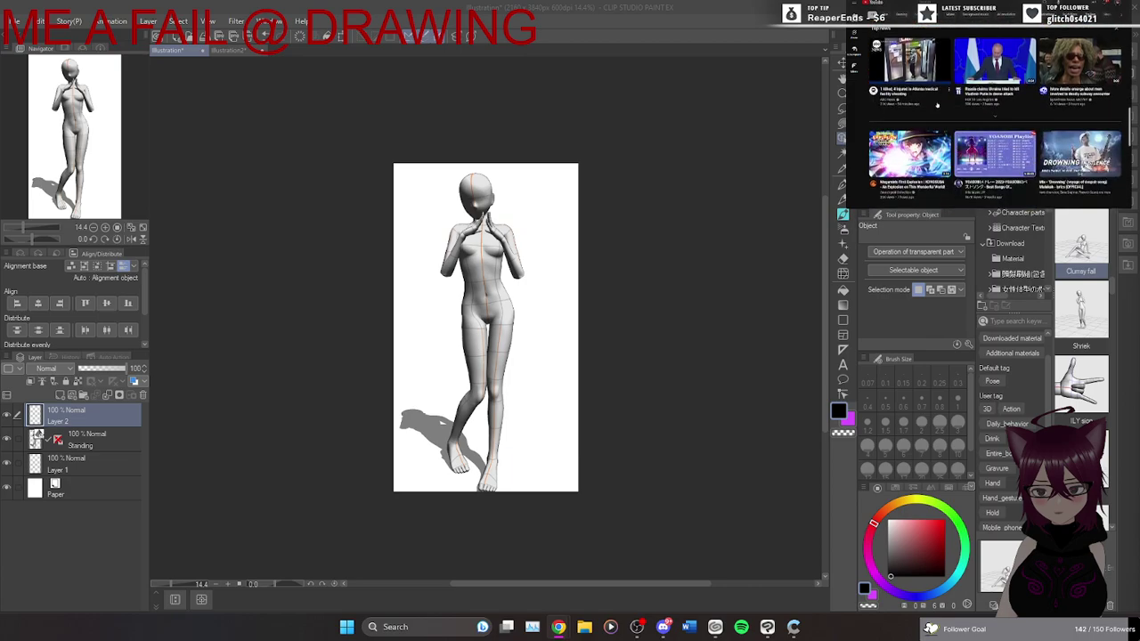
{"action": "scroll", "coordinate": [937, 104], "scroll_direction": "down", "scroll_amount": 1}
{"action": "scroll", "coordinate": [937, 105], "scroll_direction": "down", "scroll_amount": 1}
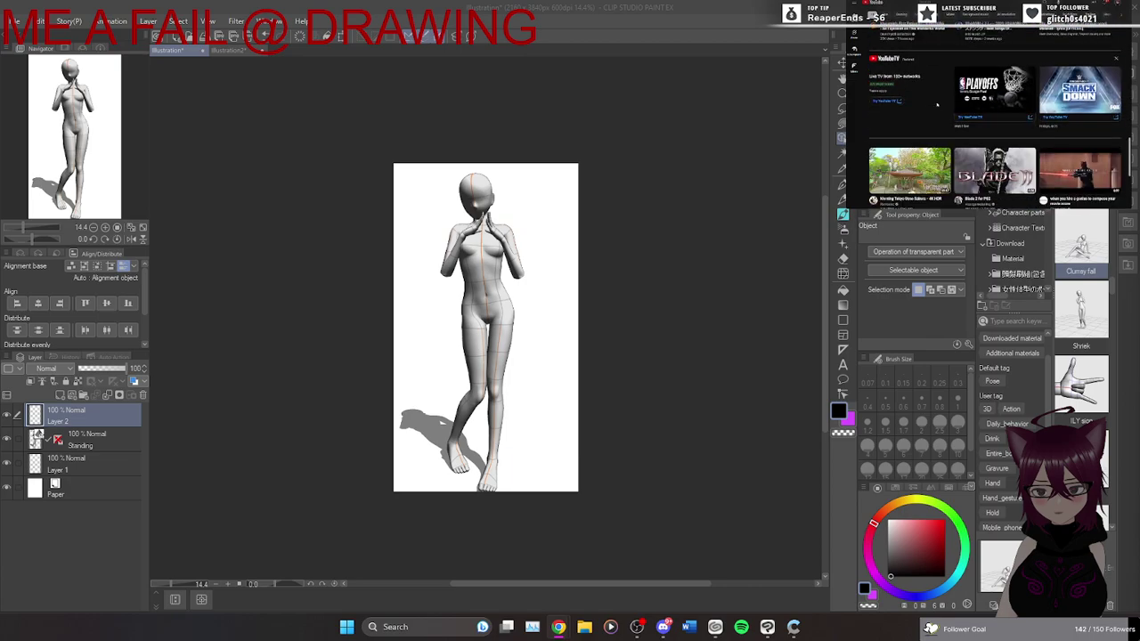
{"action": "scroll", "coordinate": [938, 105], "scroll_direction": "down", "scroll_amount": 2}
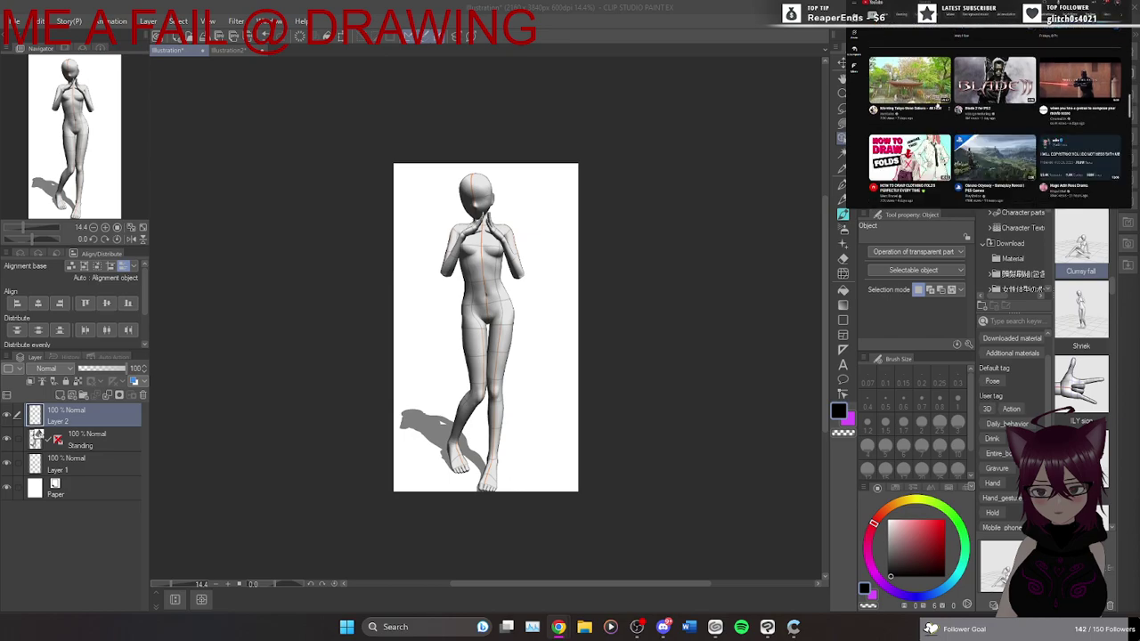
{"action": "mouse_move", "coordinate": [908, 161]}
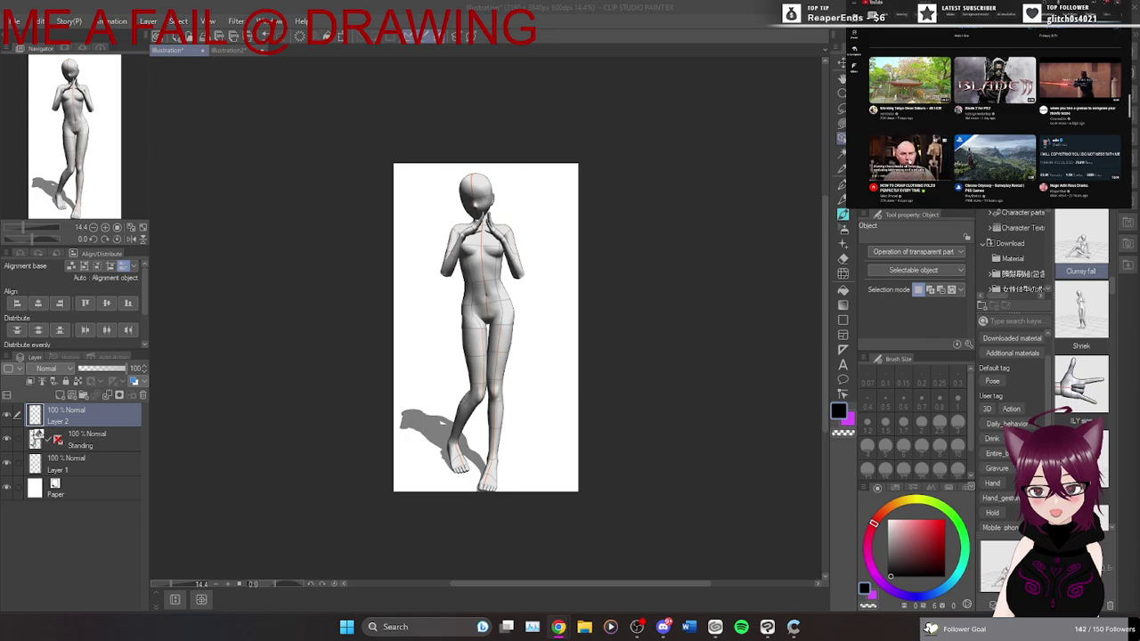
{"action": "scroll", "coordinate": [946, 178], "scroll_direction": "down", "scroll_amount": 2}
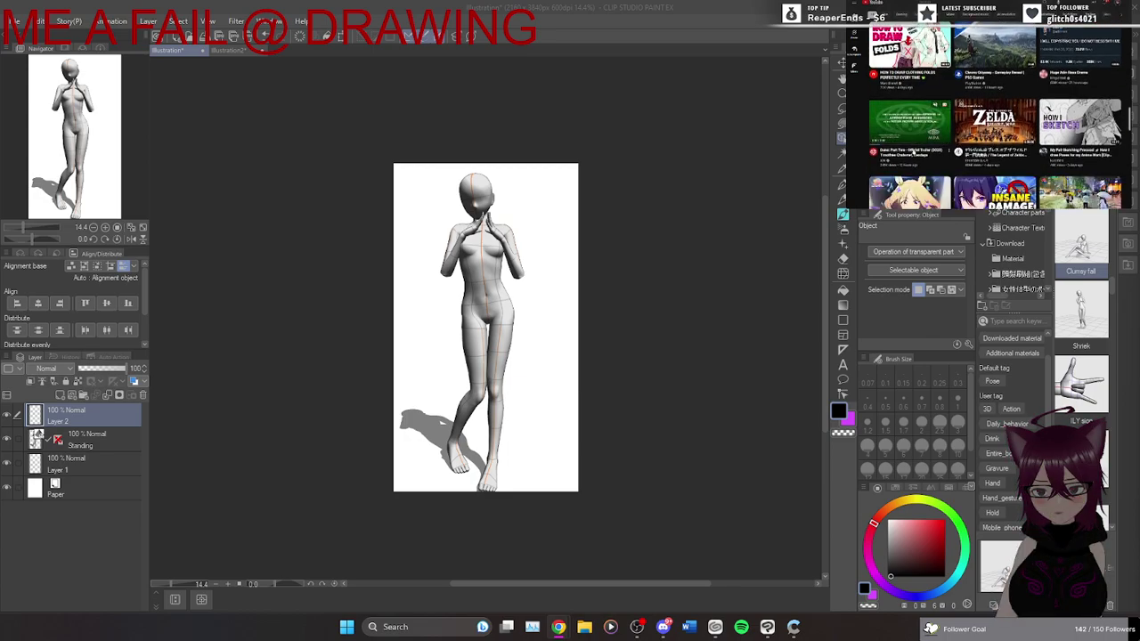
{"action": "scroll", "coordinate": [915, 140], "scroll_direction": "down", "scroll_amount": 2}
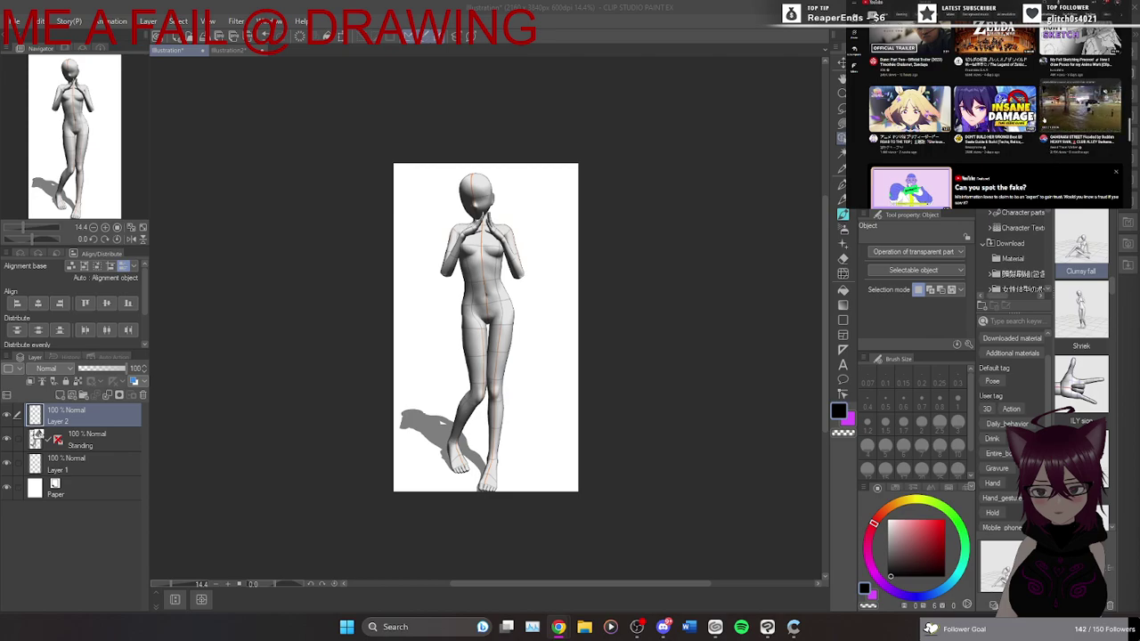
{"action": "scroll", "coordinate": [991, 110], "scroll_direction": "up", "scroll_amount": 2}
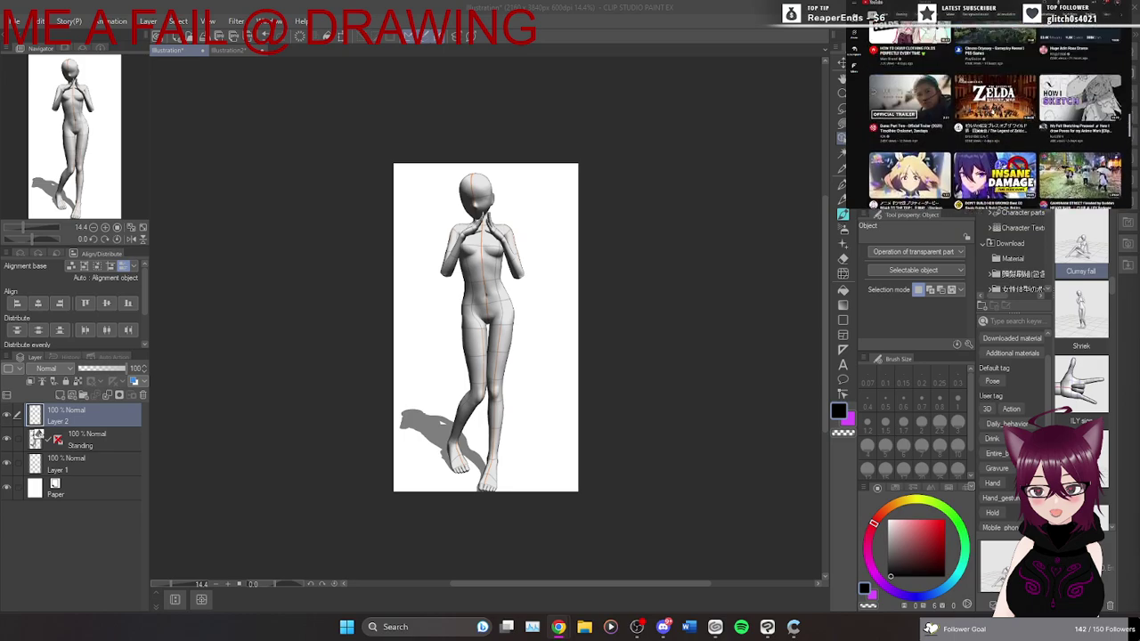
{"action": "scroll", "coordinate": [991, 111], "scroll_direction": "up", "scroll_amount": 5}
{"action": "scroll", "coordinate": [995, 115], "scroll_direction": "up", "scroll_amount": 12}
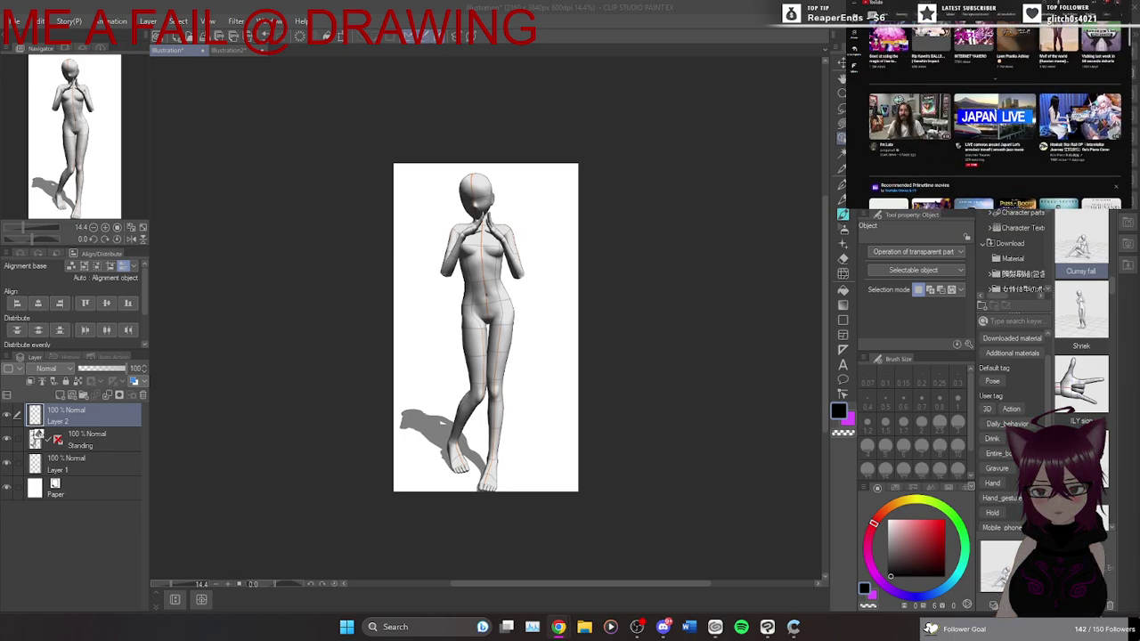
{"action": "scroll", "coordinate": [995, 116], "scroll_direction": "down", "scroll_amount": 5}
{"action": "scroll", "coordinate": [993, 111], "scroll_direction": "down", "scroll_amount": 3}
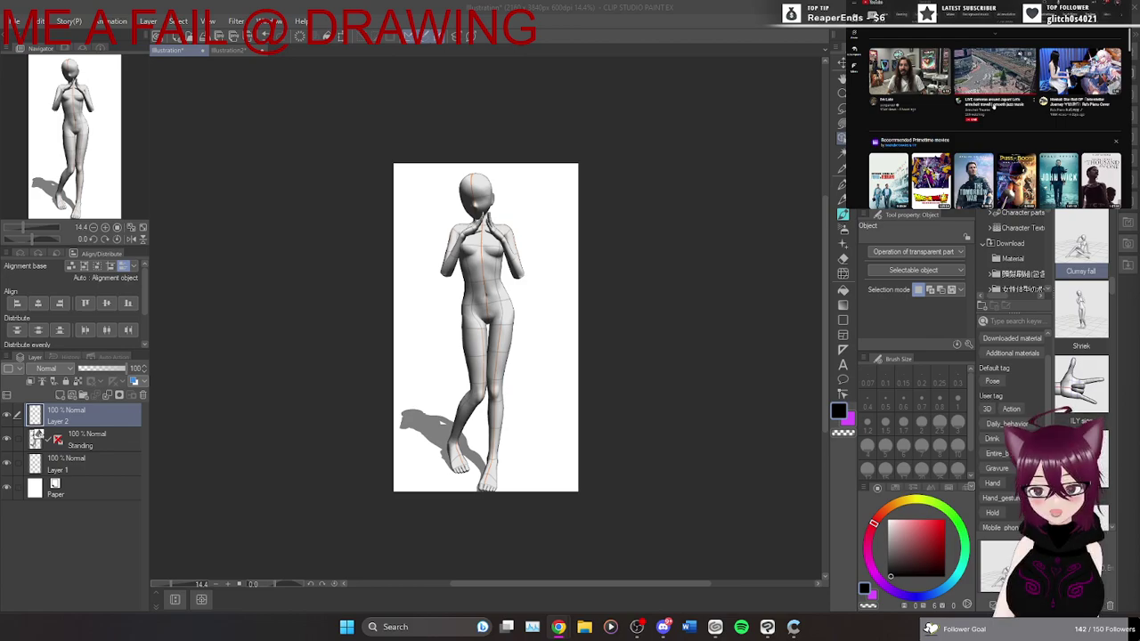
{"action": "scroll", "coordinate": [995, 120], "scroll_direction": "down", "scroll_amount": 10}
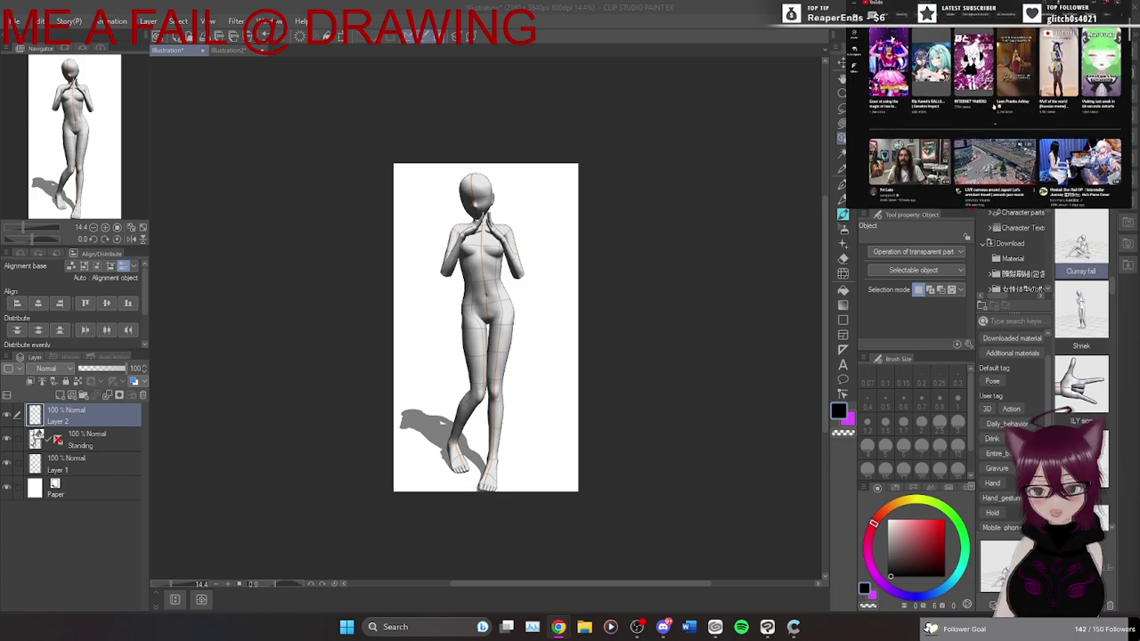
{"action": "scroll", "coordinate": [994, 100], "scroll_direction": "up", "scroll_amount": 1}
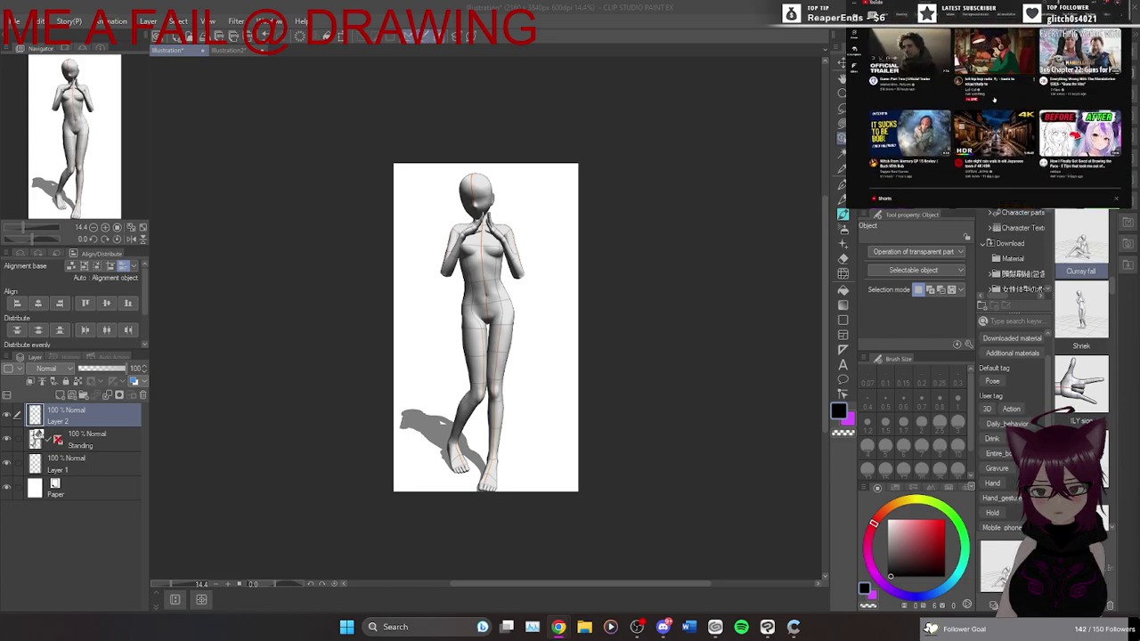
Play the lofi hip hop radio live stream, view another short in the Shorts tab and return to the stream.
{"action": "left_click", "coordinate": [994, 62]}
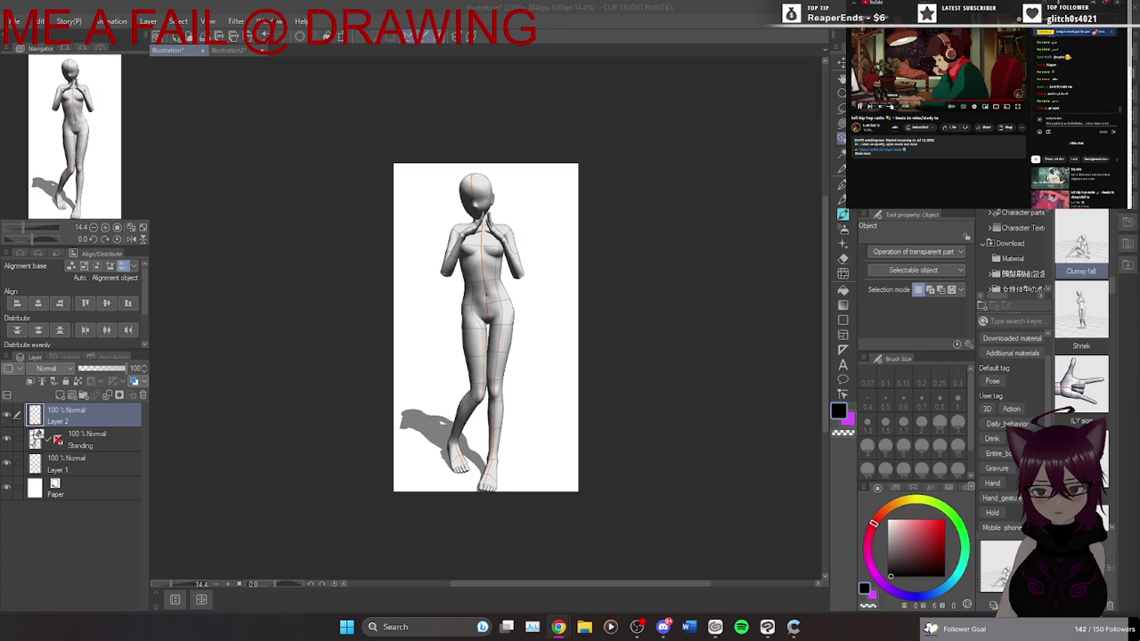
{"action": "key", "text": "alt+Tab"}
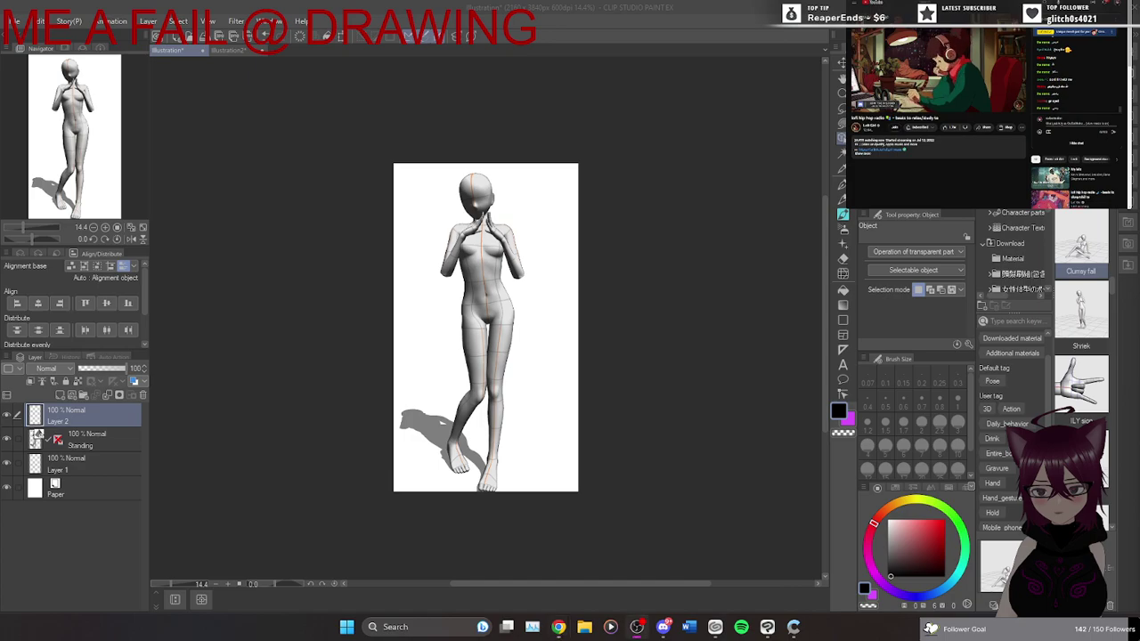
{"action": "key", "text": "ctrl+Tab"}
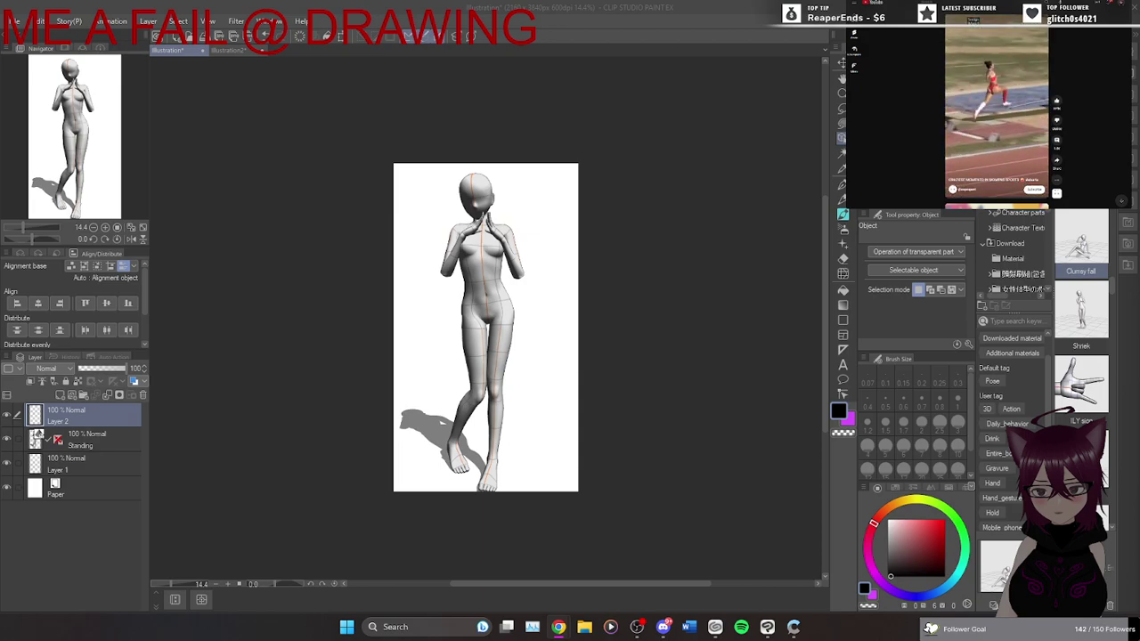
{"action": "scroll", "coordinate": [915, 144], "scroll_direction": "down", "scroll_amount": 1}
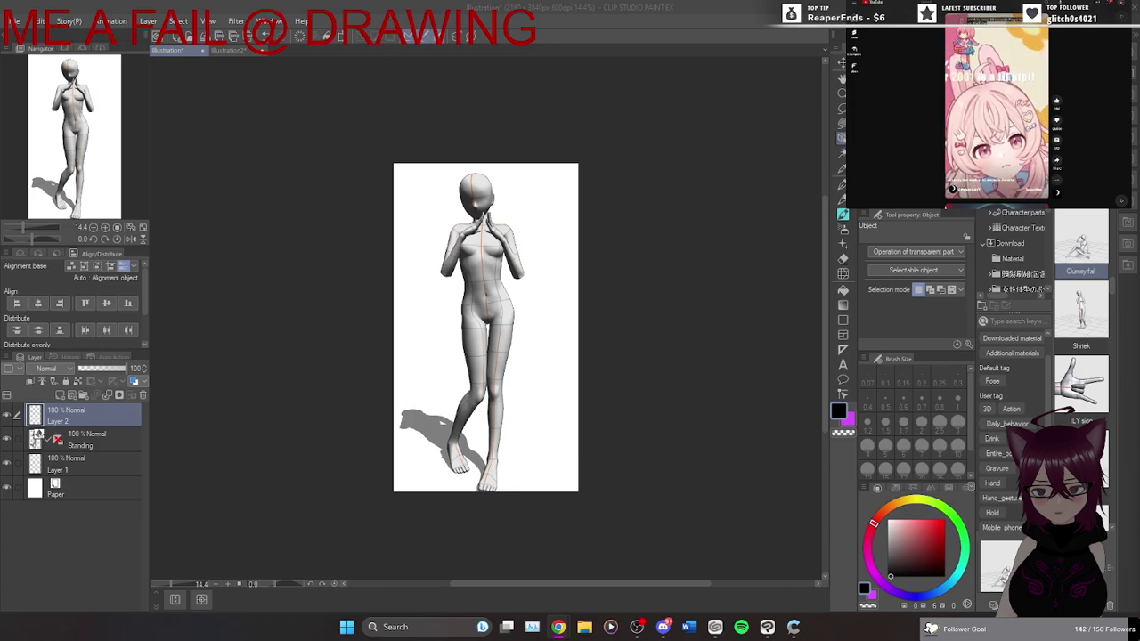
{"action": "key", "text": "ctrl+Tab"}
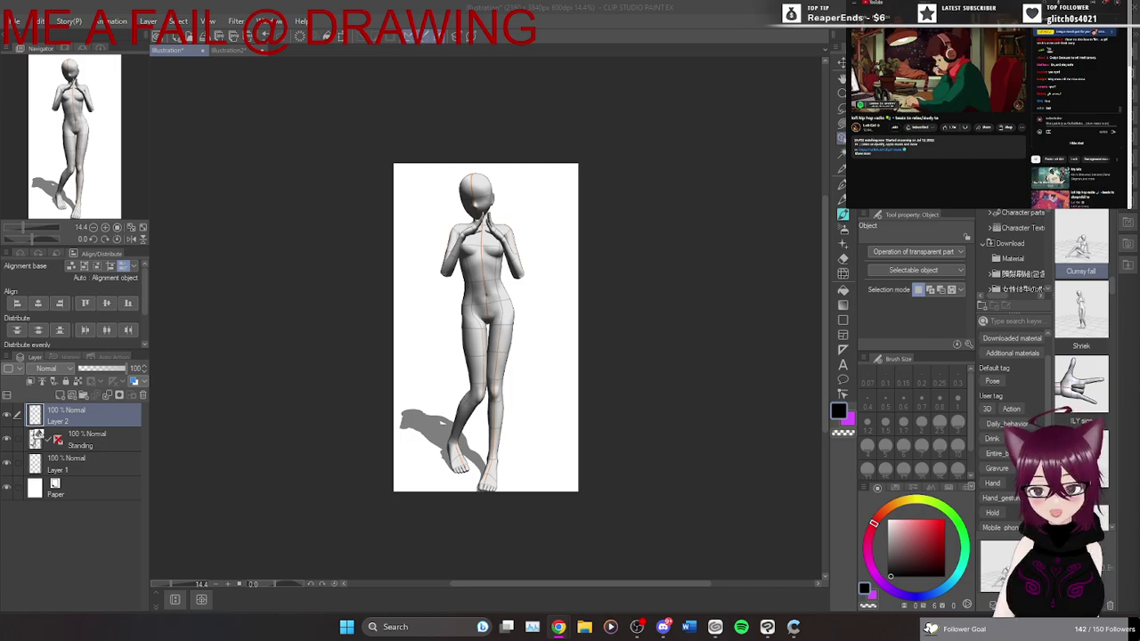
Switch to the Illustration2 canvas in Clip Studio Paint and draw a test squiggle beside the figure's head with the Darker pencil.
{"action": "left_click", "coordinate": [232, 52]}
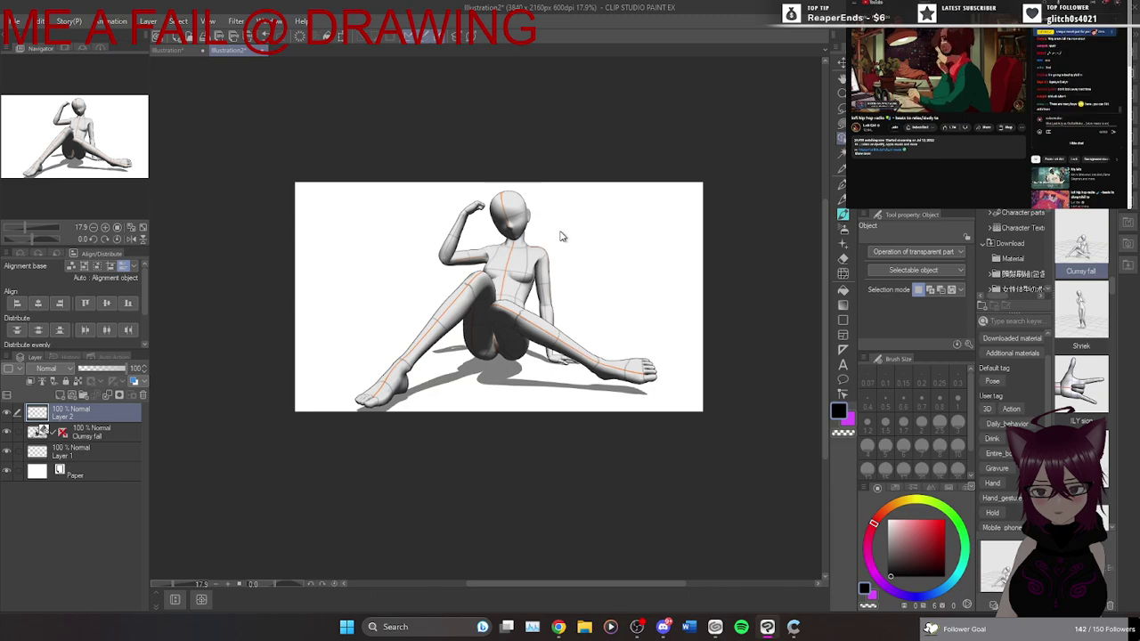
{"action": "key", "text": "m"}
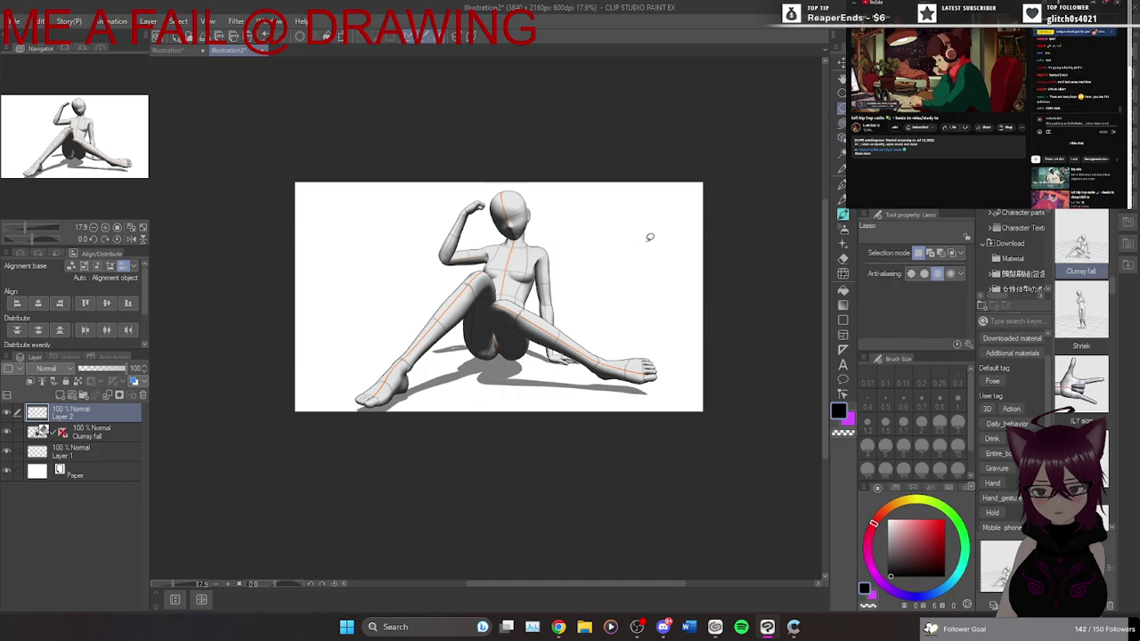
{"action": "left_click", "coordinate": [843, 95]}
{"action": "left_click", "coordinate": [843, 79]}
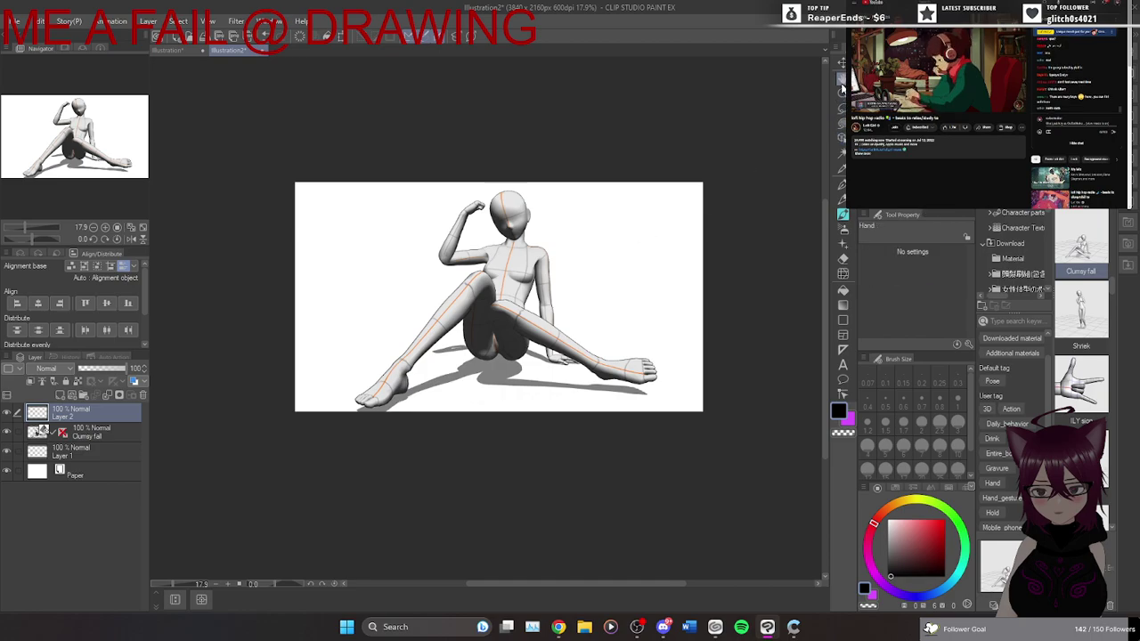
{"action": "left_click", "coordinate": [842, 123]}
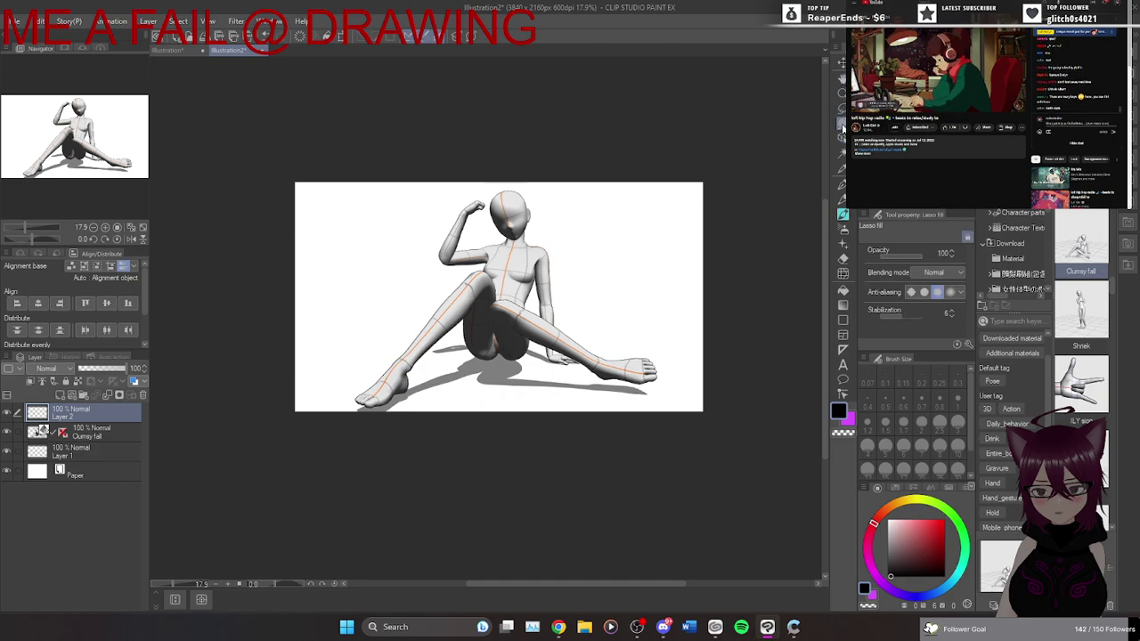
{"action": "left_click", "coordinate": [843, 199]}
{"action": "left_click_drag", "start_coordinate": [643, 260], "coordinate": [684, 233]}
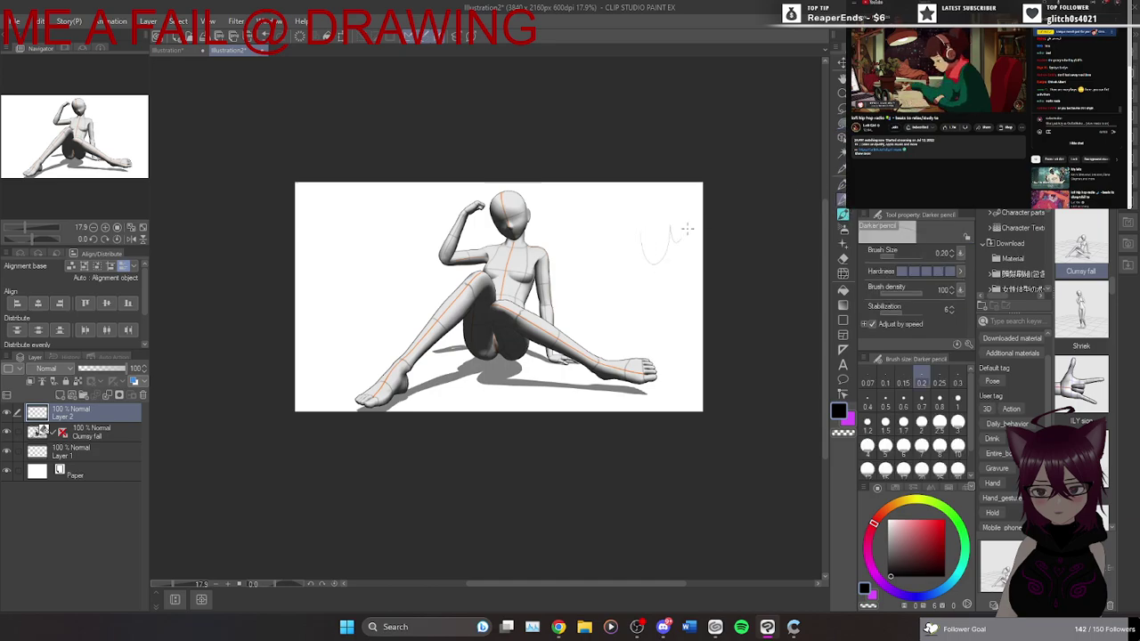
Adjust the Darker pencil's brush size up and down, settling on 2.50.
{"action": "key", "text": "bracketright"}
{"action": "key", "text": "bracketright"}
{"action": "key", "text": "bracketright"}
{"action": "key", "text": "bracketright"}
{"action": "key", "text": "bracketright"}
{"action": "key", "text": "bracketright"}
{"action": "key", "text": "bracketleft"}
{"action": "key", "text": "bracketleft"}
{"action": "key", "text": "bracketleft"}
{"action": "key", "text": "bracketleft"}
{"action": "key", "text": "bracketleft"}
{"action": "key", "text": "bracketright"}
{"action": "key", "text": "bracketright"}
{"action": "key", "text": "bracketright"}
{"action": "key", "text": "bracketright"}
{"action": "key", "text": "bracketleft"}
{"action": "key", "text": "bracketleft"}
{"action": "key", "text": "bracketleft"}
{"action": "key", "text": "bracketleft"}
{"action": "key", "text": "bracketleft"}
{"action": "key", "text": "bracketleft"}
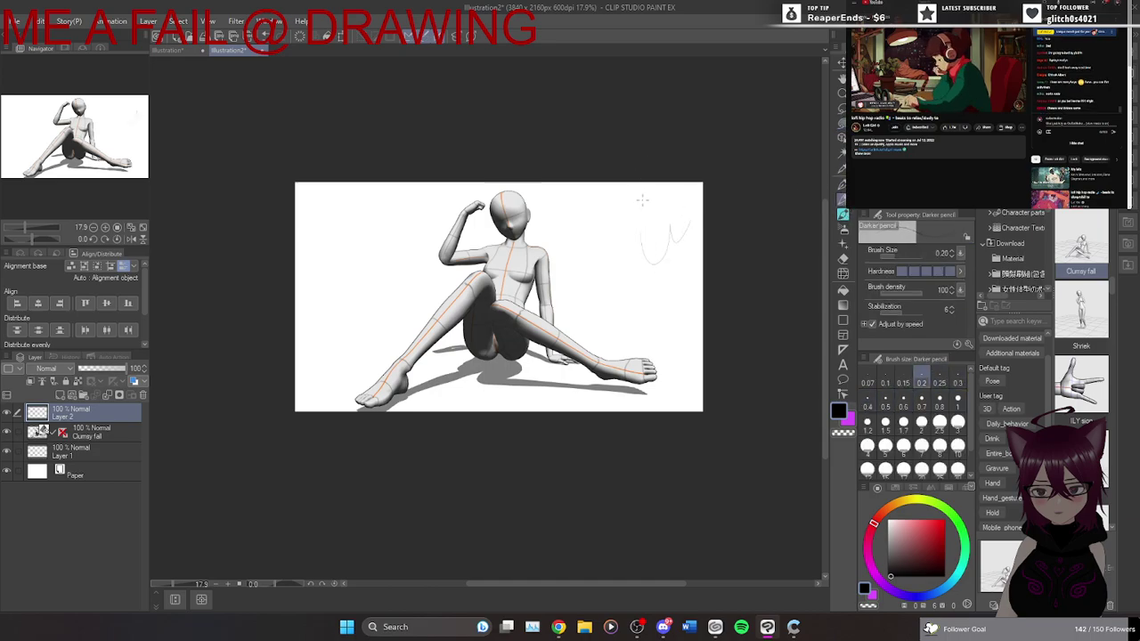
{"action": "key", "text": "bracketright"}
{"action": "key", "text": "bracketright"}
{"action": "key", "text": "bracketright"}
{"action": "key", "text": "bracketleft"}
{"action": "key", "text": "bracketleft"}
{"action": "key", "text": "bracketleft"}
{"action": "key", "text": "bracketleft"}
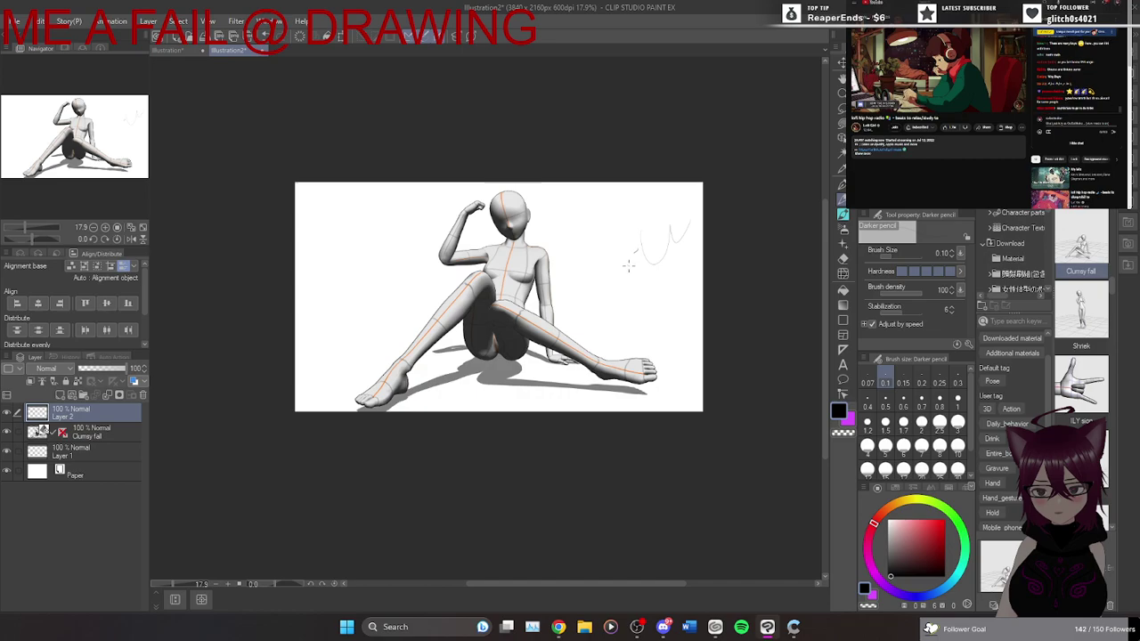
{"action": "key", "text": "bracketright"}
{"action": "key", "text": "bracketright"}
{"action": "key", "text": "bracketright"}
{"action": "key", "text": "bracketright"}
{"action": "key", "text": "bracketright"}
{"action": "key", "text": "bracketright"}
{"action": "key", "text": "bracketright"}
{"action": "key", "text": "bracketright"}
{"action": "key", "text": "bracketright"}
{"action": "key", "text": "bracketright"}
{"action": "key", "text": "bracketright"}
{"action": "key", "text": "bracketright"}
{"action": "key", "text": "bracketright"}
{"action": "key", "text": "bracketright"}
{"action": "key", "text": "bracketright"}
Try out thick Darker pencil strokes in the blank area beside the seated figure, then undo them.
{"action": "left_click_drag", "start_coordinate": [617, 220], "coordinate": [625, 251]}
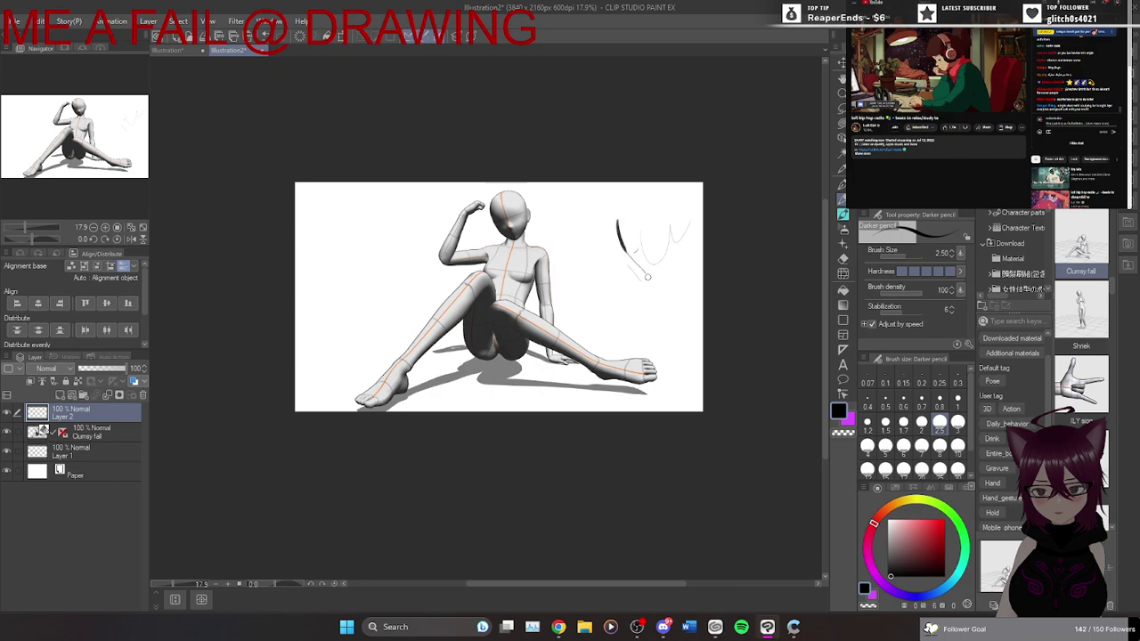
{"action": "mouse_move", "coordinate": [666, 324]}
{"action": "left_mouse_down"}
{"action": "mouse_move", "coordinate": [682, 387]}
{"action": "mouse_move", "coordinate": [701, 408]}
{"action": "left_mouse_up"}
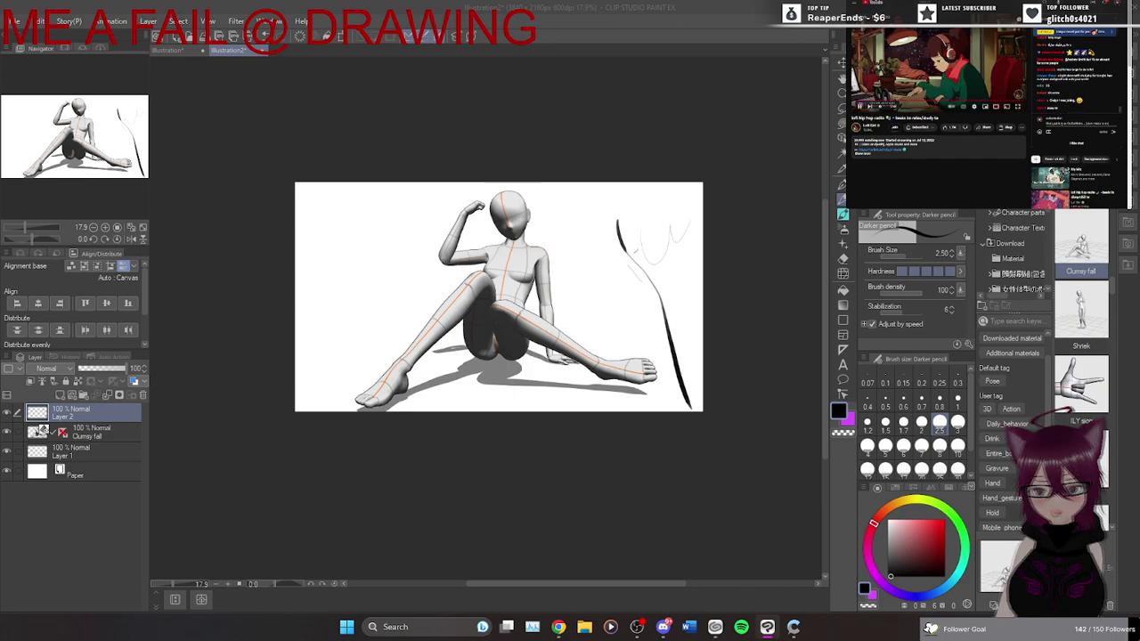
{"action": "key", "text": "ctrl+z"}
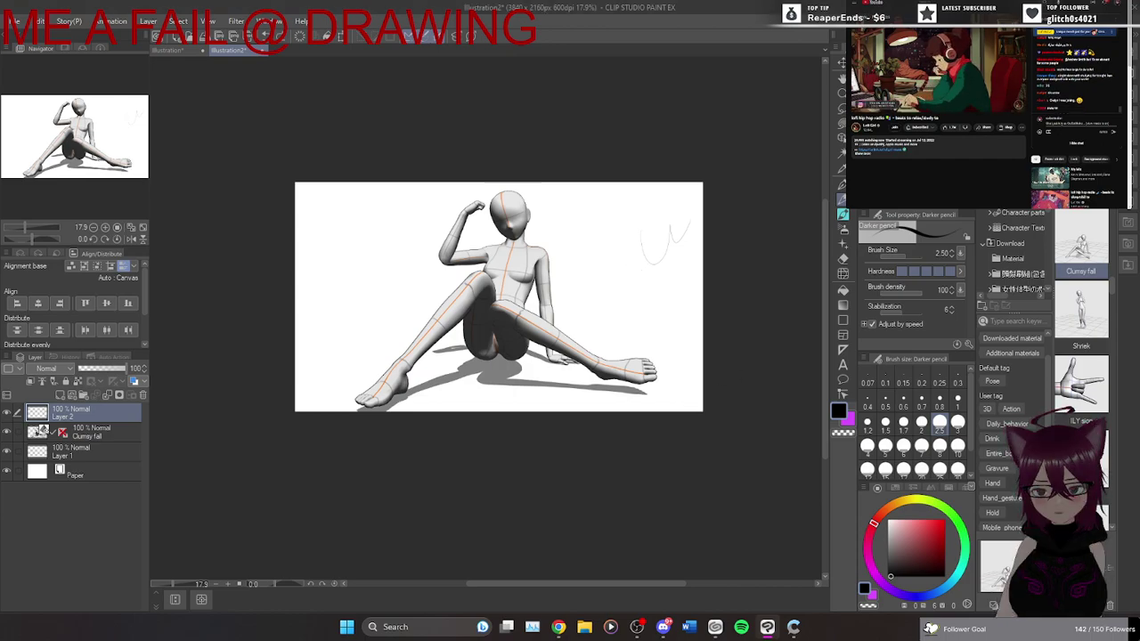
Undo the test squiggle beside the figure's head and set the Darker pencil's brush size to 1.70.
{"action": "key", "text": "ctrl+z"}
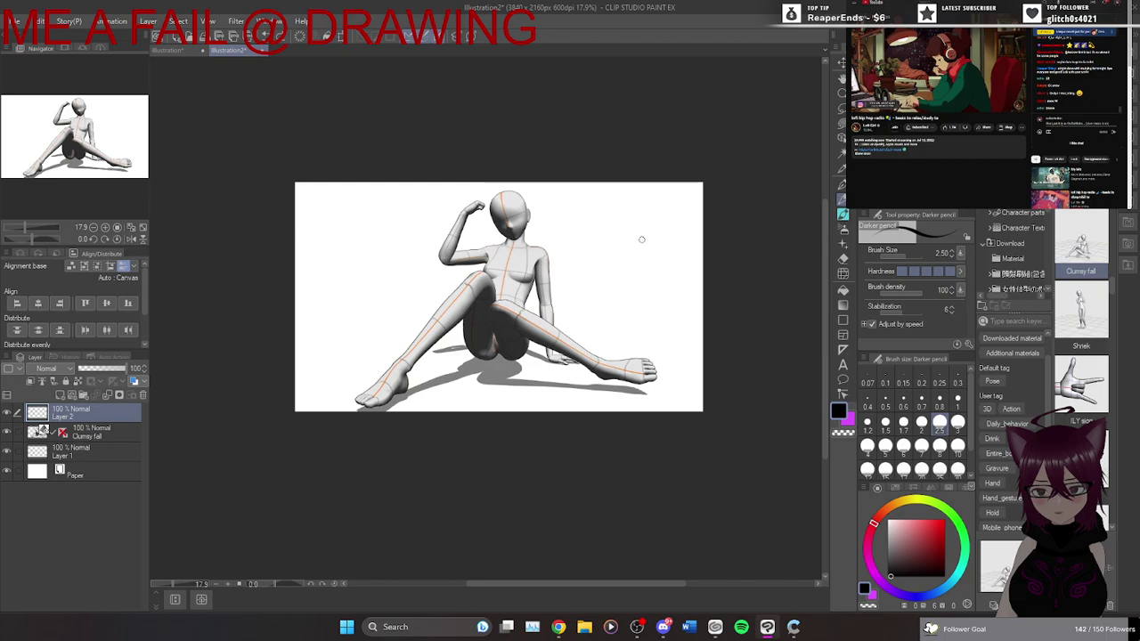
{"action": "key", "text": "bracketleft"}
{"action": "key", "text": "bracketleft"}
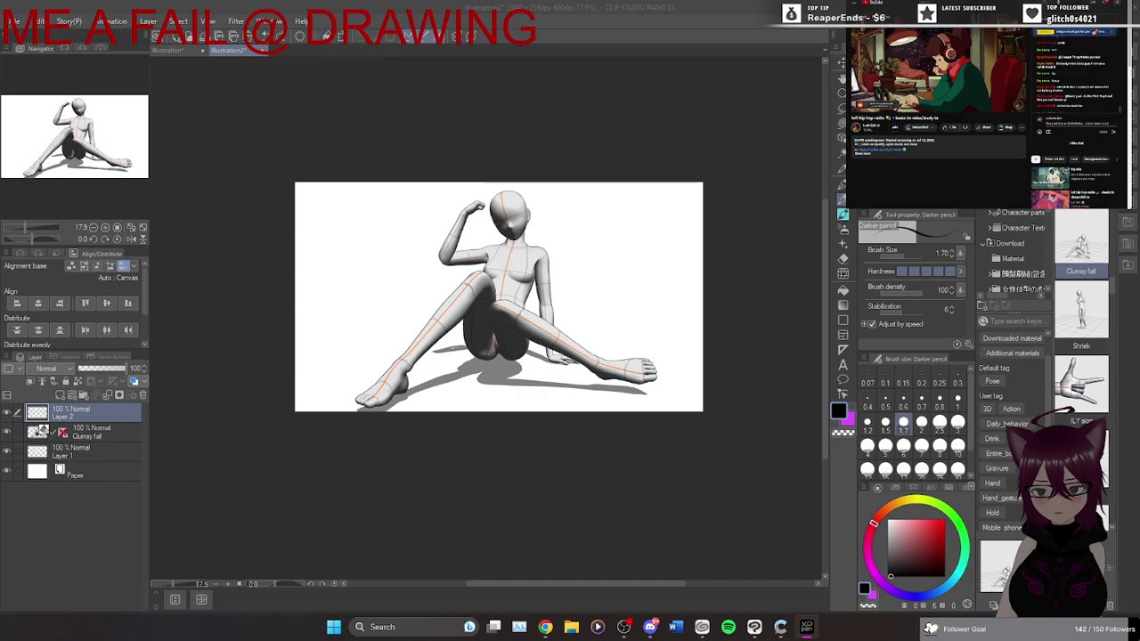
Test the Darker pencil with a single dot in the blank area beside the seated figure.
{"action": "left_click", "coordinate": [616, 241]}
{"action": "scroll", "coordinate": [649, 253], "scroll_direction": "up", "scroll_amount": 3}
{"action": "scroll", "coordinate": [646, 252], "scroll_direction": "down", "scroll_amount": 2}
{"action": "scroll", "coordinate": [648, 208], "scroll_direction": "up", "scroll_amount": 1}
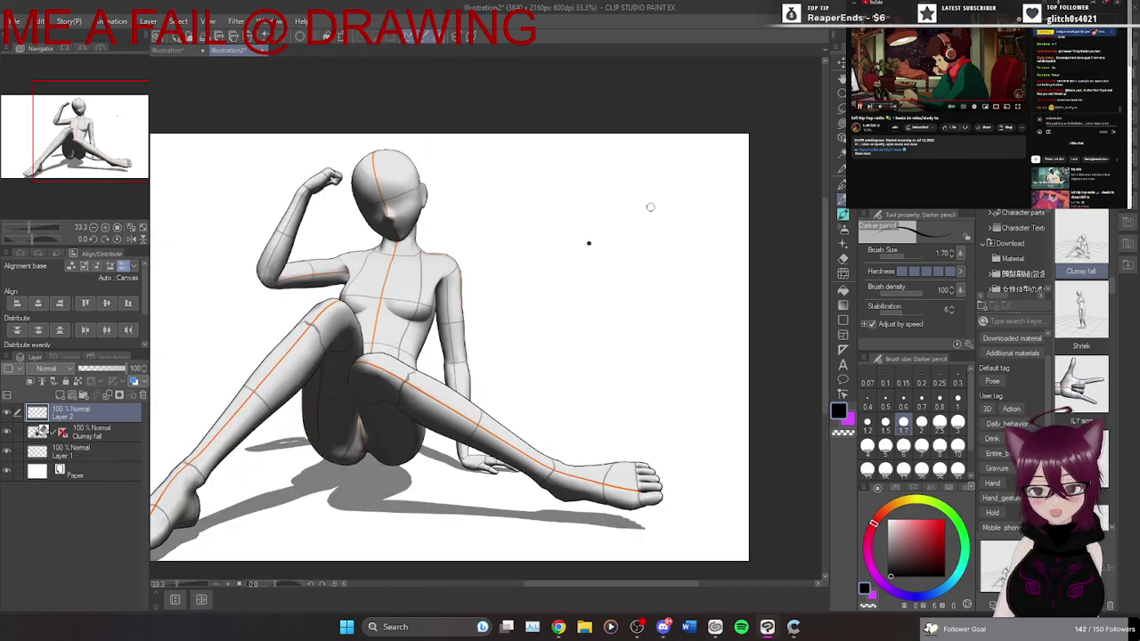
{"action": "scroll", "coordinate": [650, 206], "scroll_direction": "up", "scroll_amount": 2}
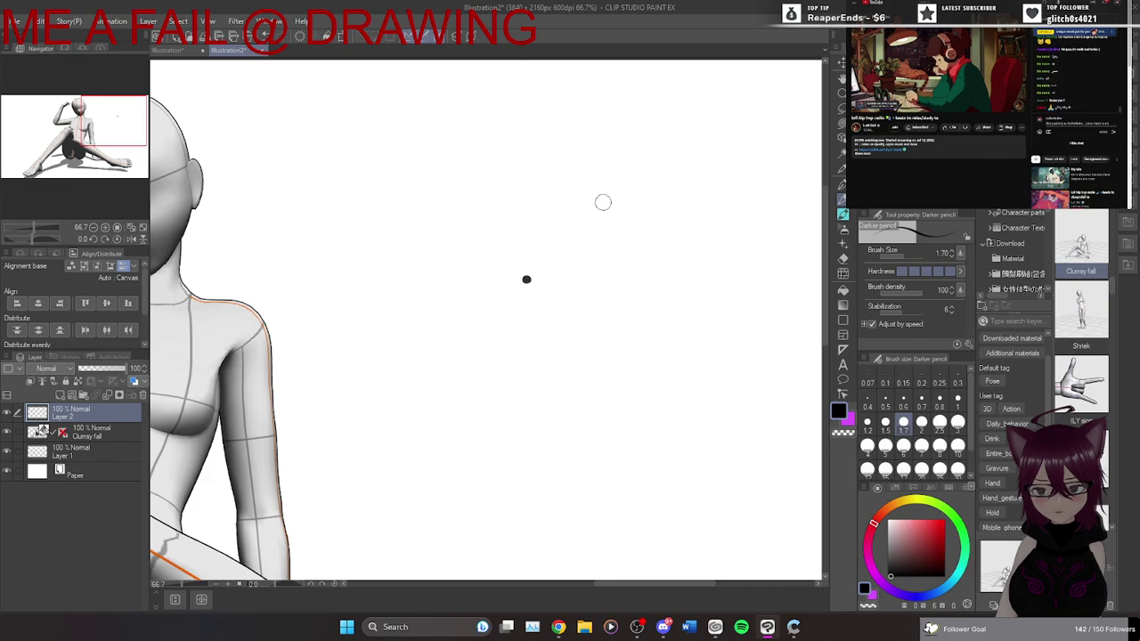
Apply the blue layer color to the Clumsy fall layer and make Layer 2 active again.
{"action": "scroll", "coordinate": [602, 202], "scroll_direction": "down", "scroll_amount": 1}
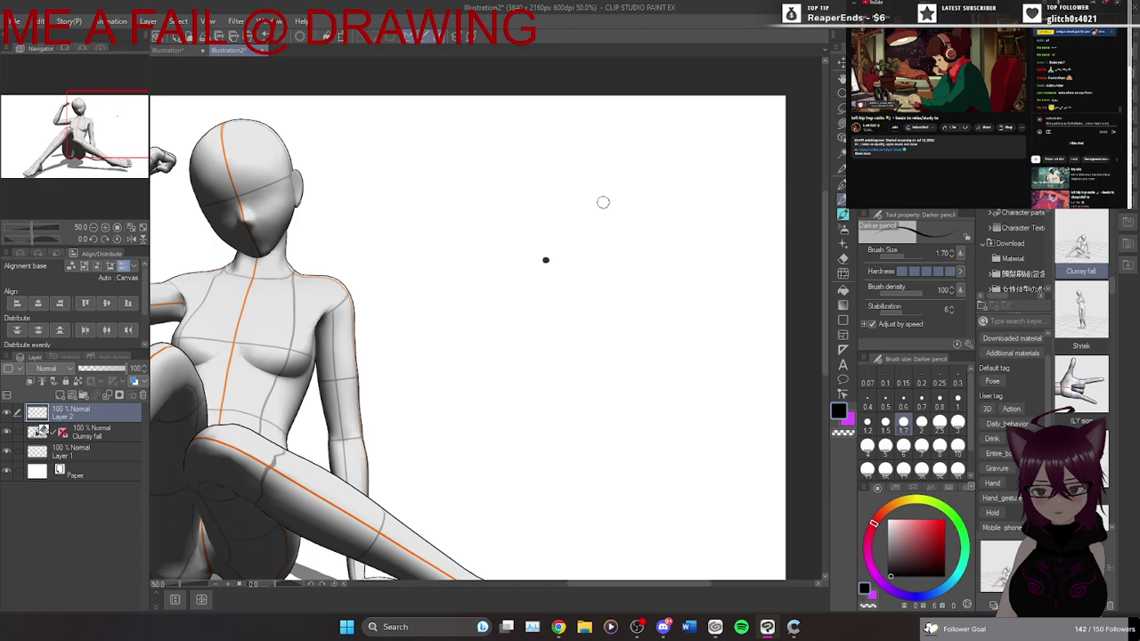
{"action": "left_click_drag", "start_coordinate": [584, 583], "coordinate": [527, 580]}
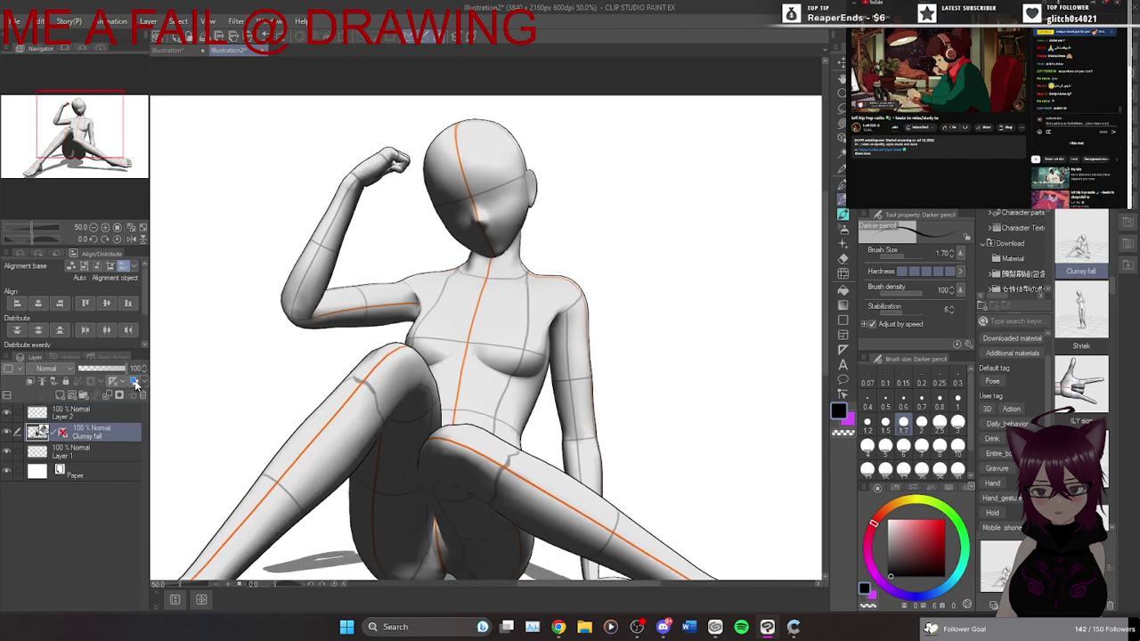
{"action": "left_click", "coordinate": [135, 381]}
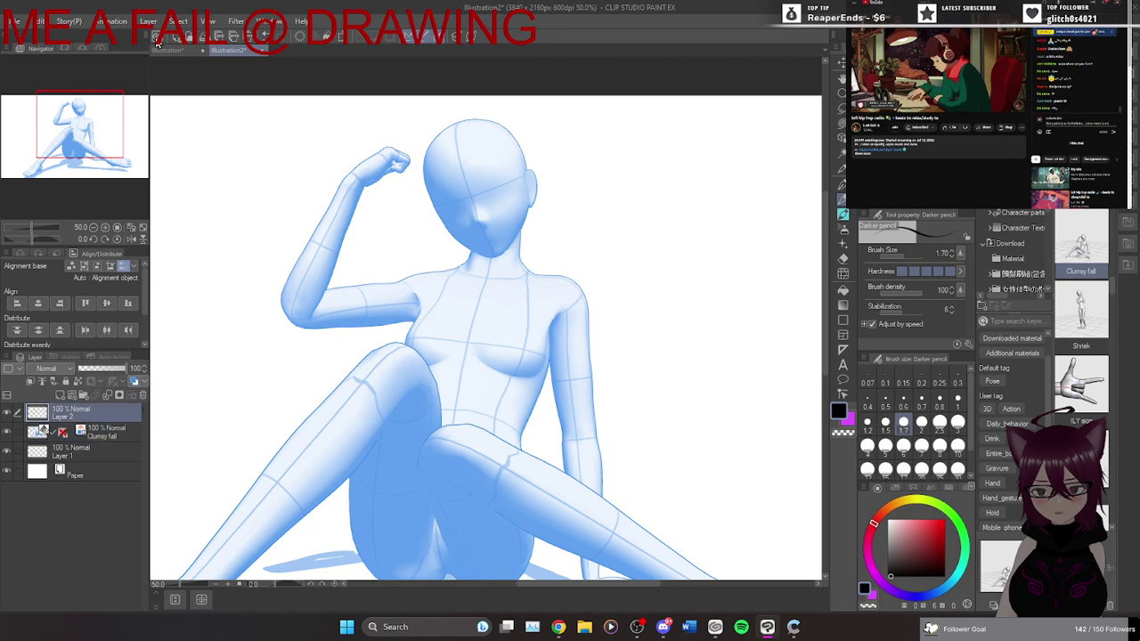
Switch to the Illustration canvas, apply the blue layer color to the Standing layer and reselect Layer 2.
{"action": "left_click", "coordinate": [171, 50]}
{"action": "scroll", "coordinate": [503, 221], "scroll_direction": "up", "scroll_amount": 5}
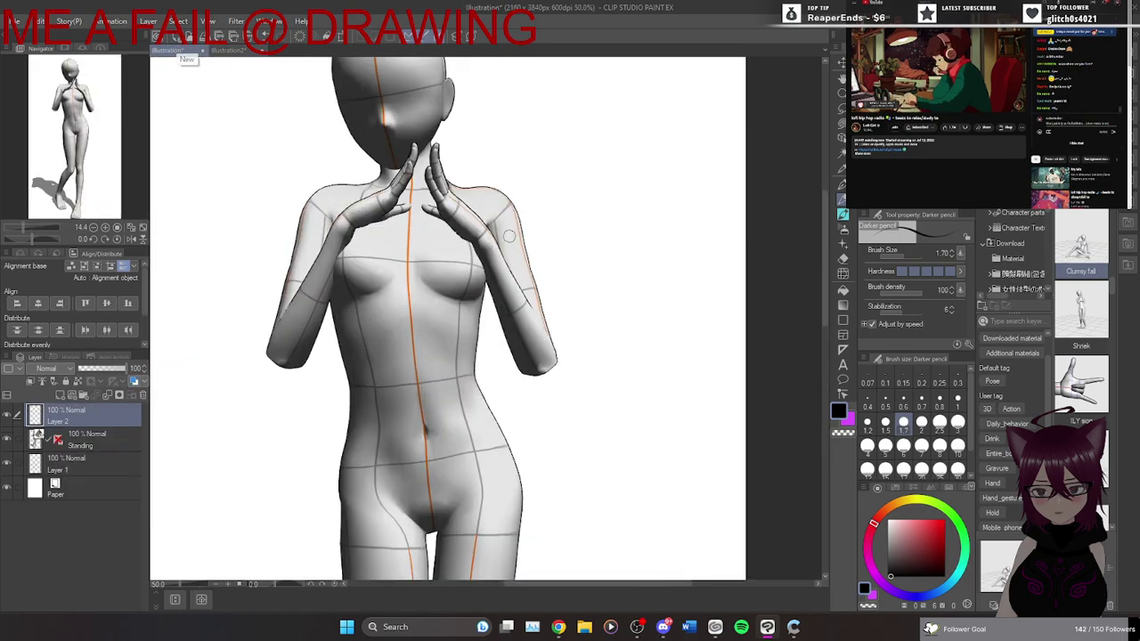
{"action": "left_click", "coordinate": [116, 445]}
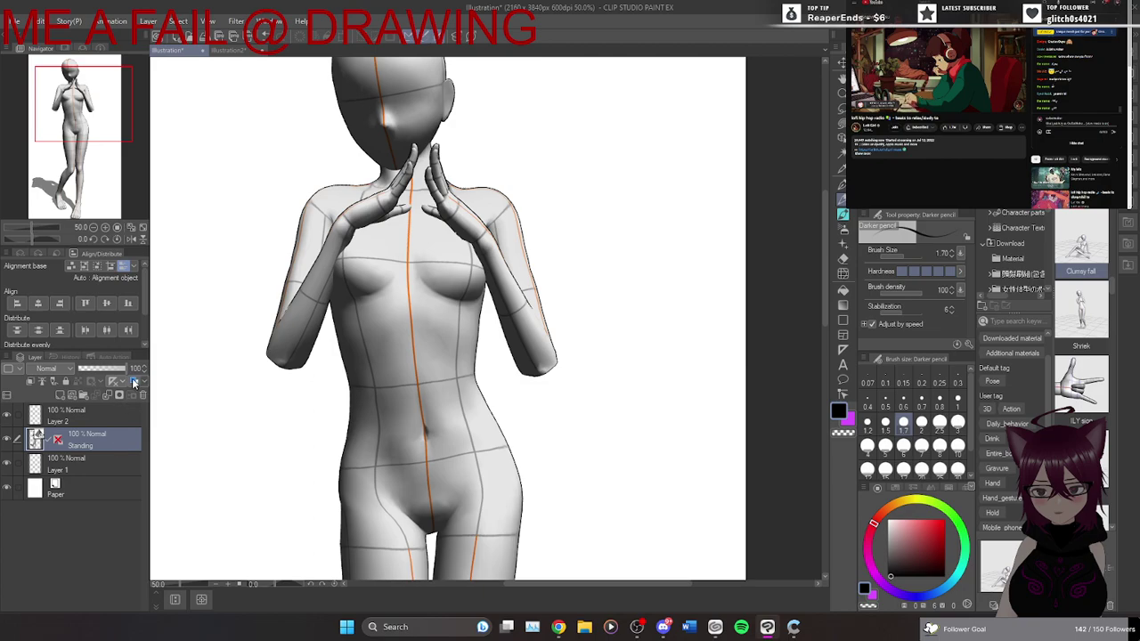
{"action": "left_click", "coordinate": [136, 381]}
{"action": "left_click", "coordinate": [122, 419]}
{"action": "key", "text": "ctrl+minus"}
{"action": "mouse_move", "coordinate": [825, 196]}
{"action": "left_mouse_down"}
{"action": "mouse_move", "coordinate": [824, 239]}
{"action": "mouse_move", "coordinate": [823, 212]}
{"action": "left_mouse_up"}
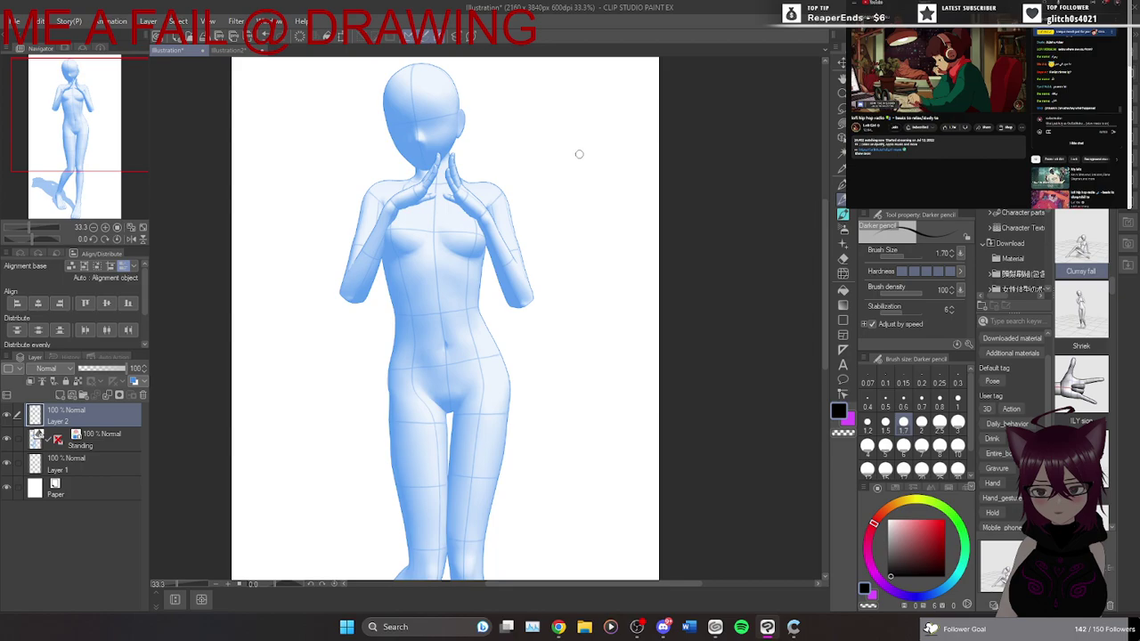
Set the Darker pencil's brush size to 1 and try it with strokes beside the standing figure, undoing them.
{"action": "left_click_drag", "start_coordinate": [590, 165], "coordinate": [604, 130]}
{"action": "key", "text": "ctrl+z"}
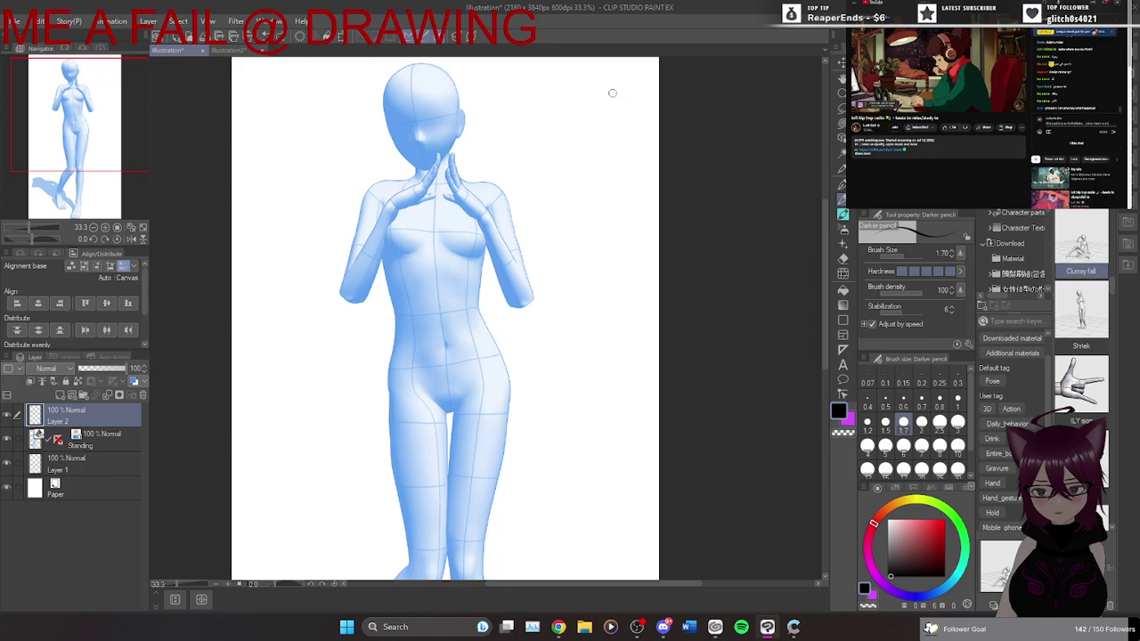
{"action": "left_click", "coordinate": [957, 400]}
{"action": "mouse_move", "coordinate": [585, 120]}
{"action": "left_mouse_down"}
{"action": "mouse_move", "coordinate": [592, 181]}
{"action": "mouse_move", "coordinate": [563, 245]}
{"action": "left_mouse_up"}
{"action": "key", "text": "ctrl+z"}
{"action": "left_click_drag", "start_coordinate": [538, 202], "coordinate": [587, 98]}
{"action": "key", "text": "ctrl+z"}
{"action": "key", "text": "ctrl+z"}
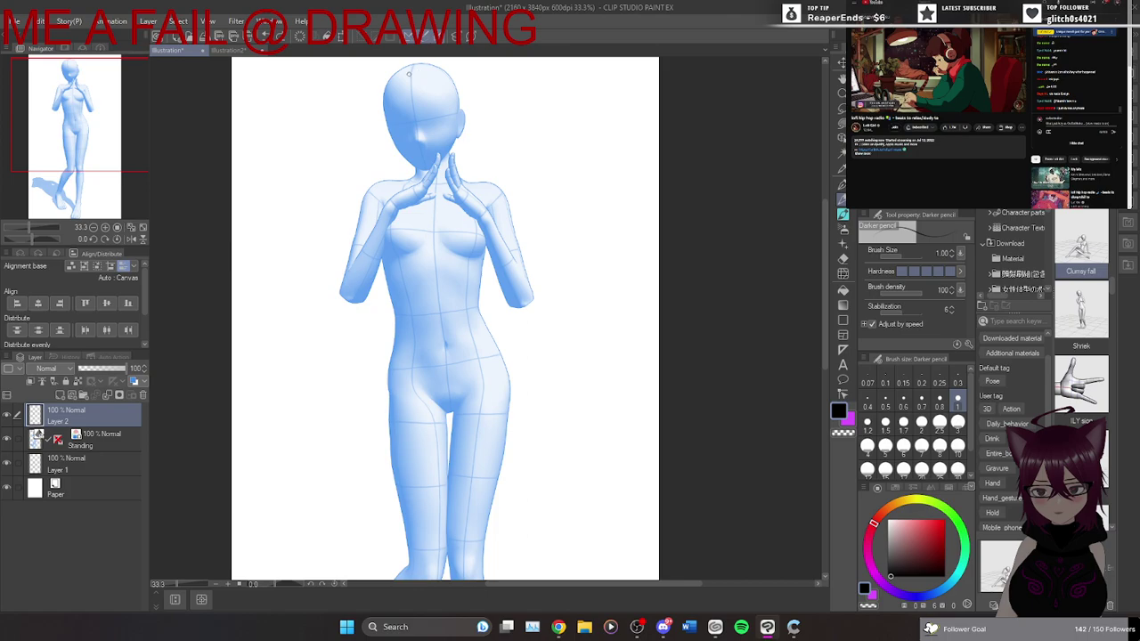
{"action": "key", "text": "ctrl+z"}
{"action": "key", "text": "ctrl+z"}
{"action": "key", "text": "ctrl+z"}
{"action": "key", "text": "ctrl+z"}
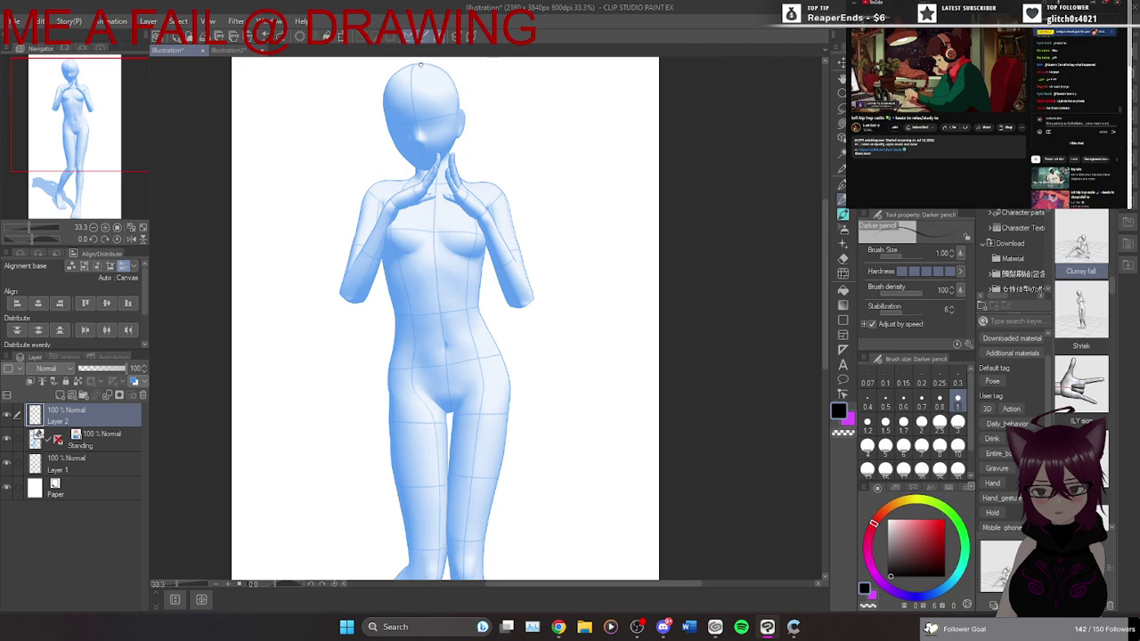
{"action": "left_click_drag", "start_coordinate": [414, 65], "coordinate": [439, 126]}
{"action": "key", "text": "ctrl+z"}
{"action": "key", "text": "ctrl+z"}
{"action": "left_click_drag", "start_coordinate": [388, 81], "coordinate": [411, 65]}
{"action": "key", "text": "ctrl+z"}
Draw the curved vertical centre line of the face and the horizontal eye line across the figure's head.
{"action": "left_click_drag", "start_coordinate": [414, 69], "coordinate": [444, 166]}
{"action": "left_click_drag", "start_coordinate": [418, 68], "coordinate": [431, 166]}
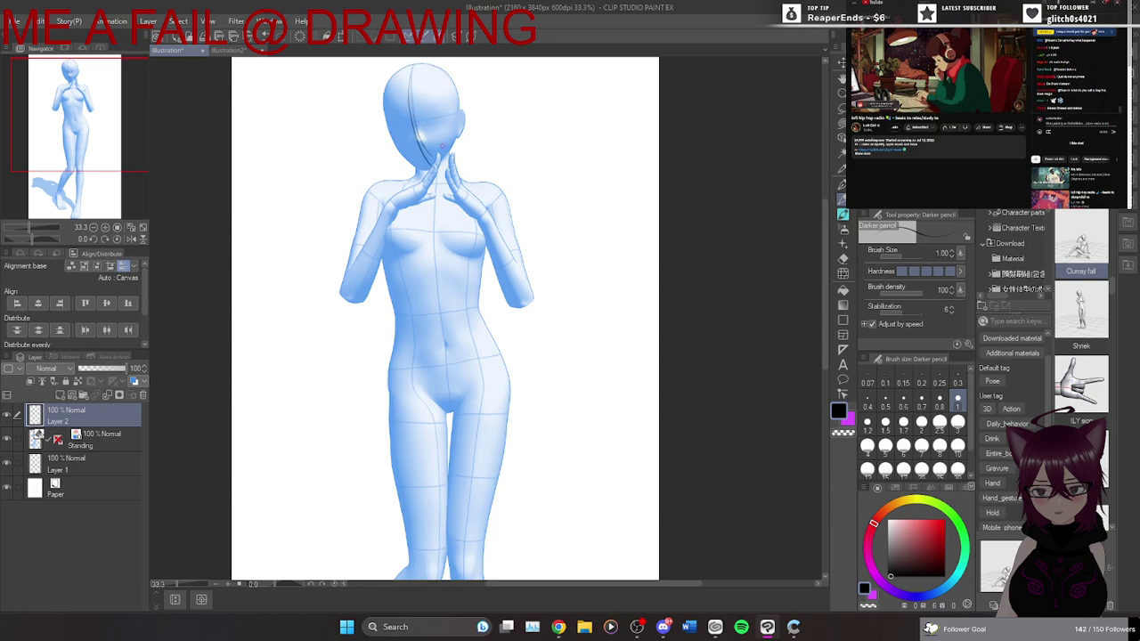
{"action": "left_click_drag", "start_coordinate": [381, 123], "coordinate": [459, 112]}
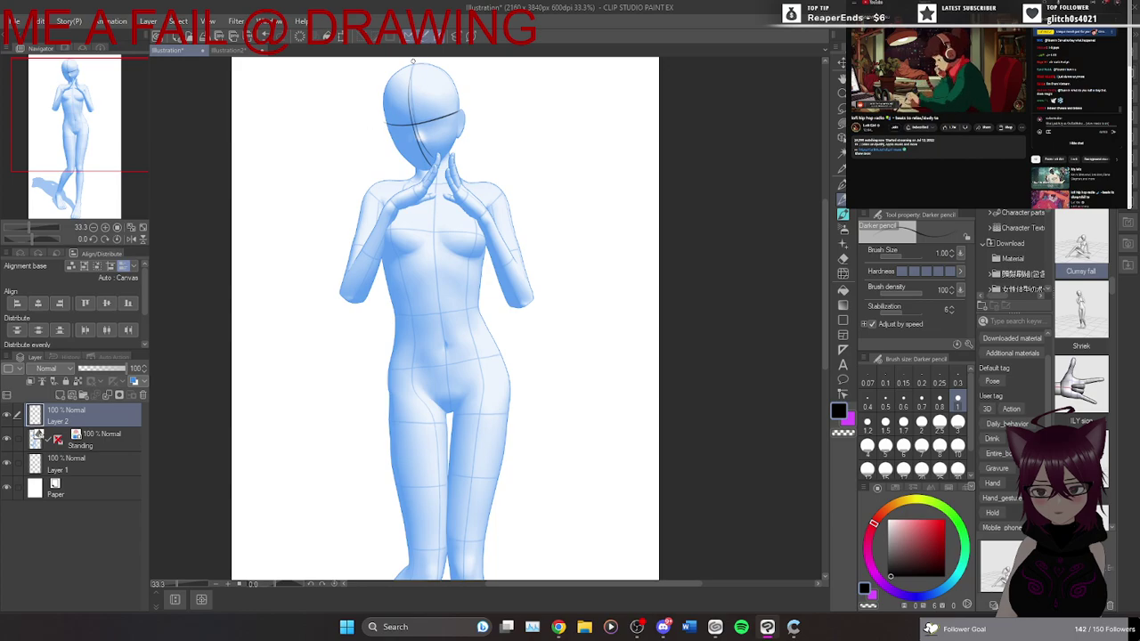
Outline the figure's jaw from the cheek down to the chin, undoing and redrawing the stray strokes.
{"action": "left_click_drag", "start_coordinate": [413, 64], "coordinate": [405, 153]}
{"action": "key", "text": "ctrl+z"}
{"action": "left_click_drag", "start_coordinate": [388, 105], "coordinate": [404, 153]}
{"action": "mouse_move", "coordinate": [384, 115]}
{"action": "left_mouse_down"}
{"action": "mouse_move", "coordinate": [397, 154]}
{"action": "mouse_move", "coordinate": [430, 171]}
{"action": "left_mouse_up"}
{"action": "key", "text": "ctrl+z"}
{"action": "mouse_move", "coordinate": [460, 108]}
{"action": "left_mouse_down"}
{"action": "mouse_move", "coordinate": [438, 173]}
{"action": "mouse_move", "coordinate": [422, 177]}
{"action": "left_mouse_up"}
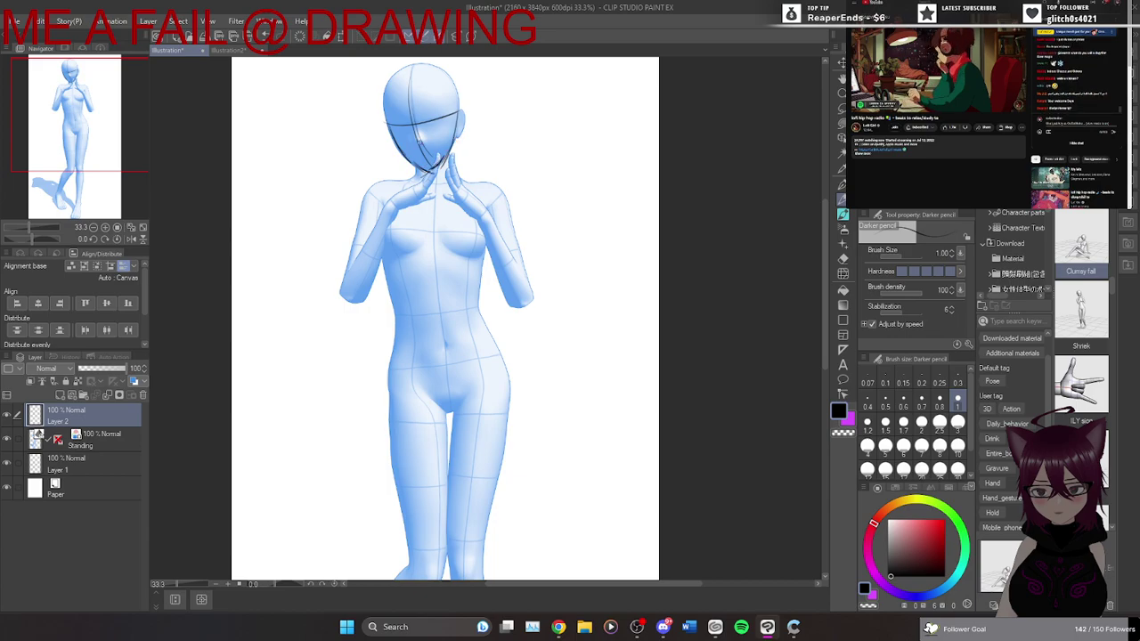
{"action": "key", "text": "ctrl+z"}
{"action": "key", "text": "ctrl+z"}
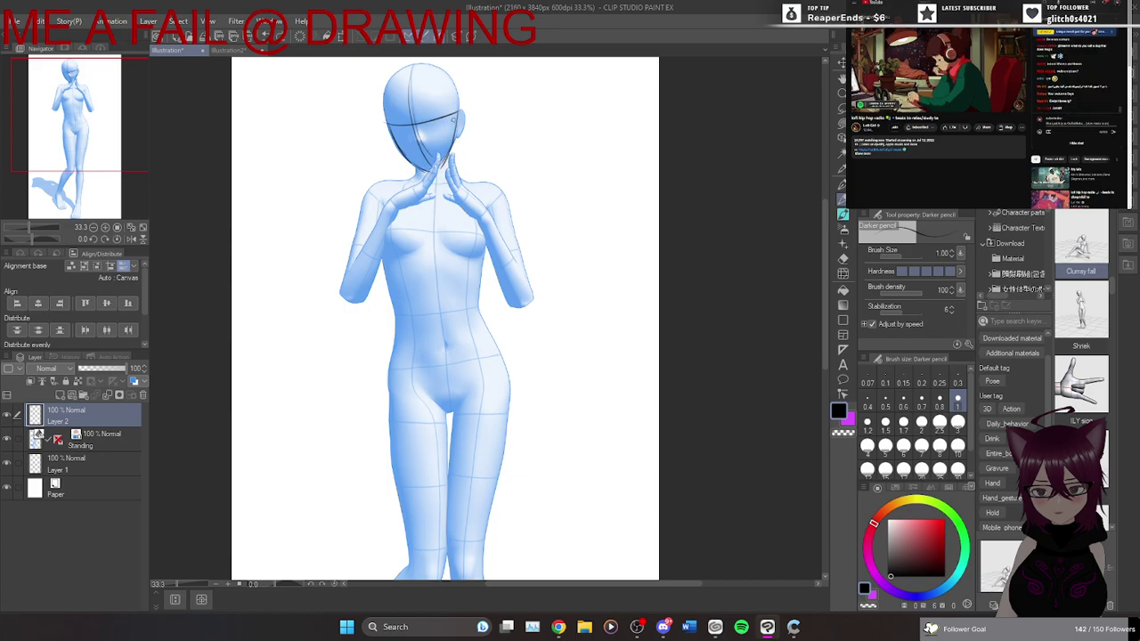
{"action": "mouse_move", "coordinate": [442, 160]}
{"action": "left_mouse_down"}
{"action": "mouse_move", "coordinate": [429, 175]}
{"action": "mouse_move", "coordinate": [406, 153]}
{"action": "left_mouse_up"}
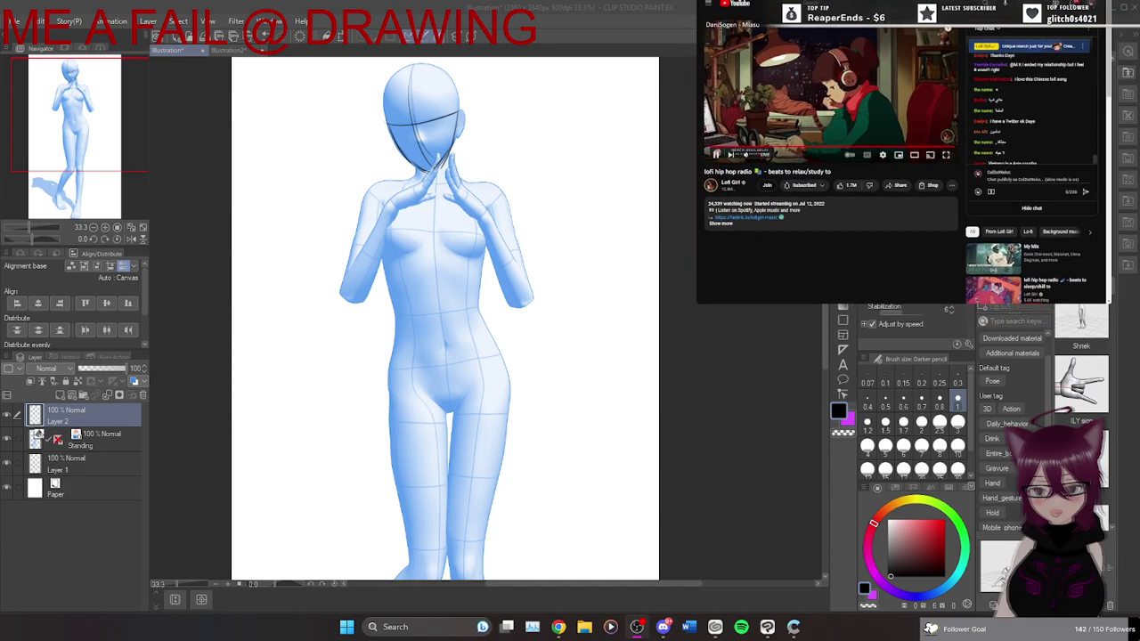
Collapse the material palette, and in YouTube play the video I'm Late from the home feed in theater mode.
{"action": "left_click", "coordinate": [1120, 38]}
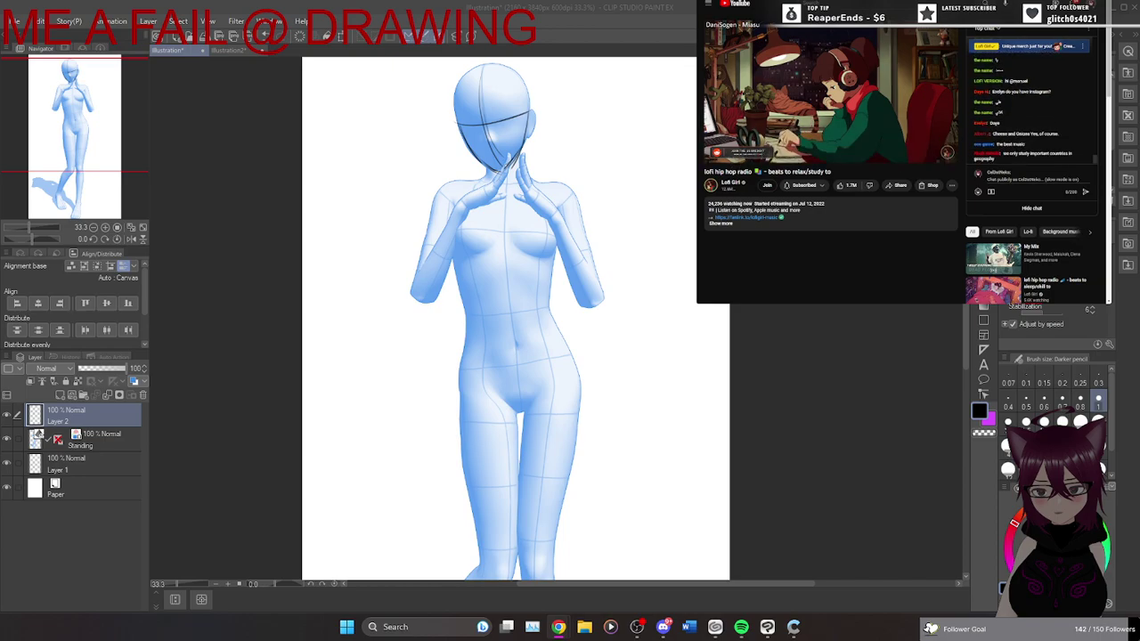
{"action": "key", "text": "alt+Left"}
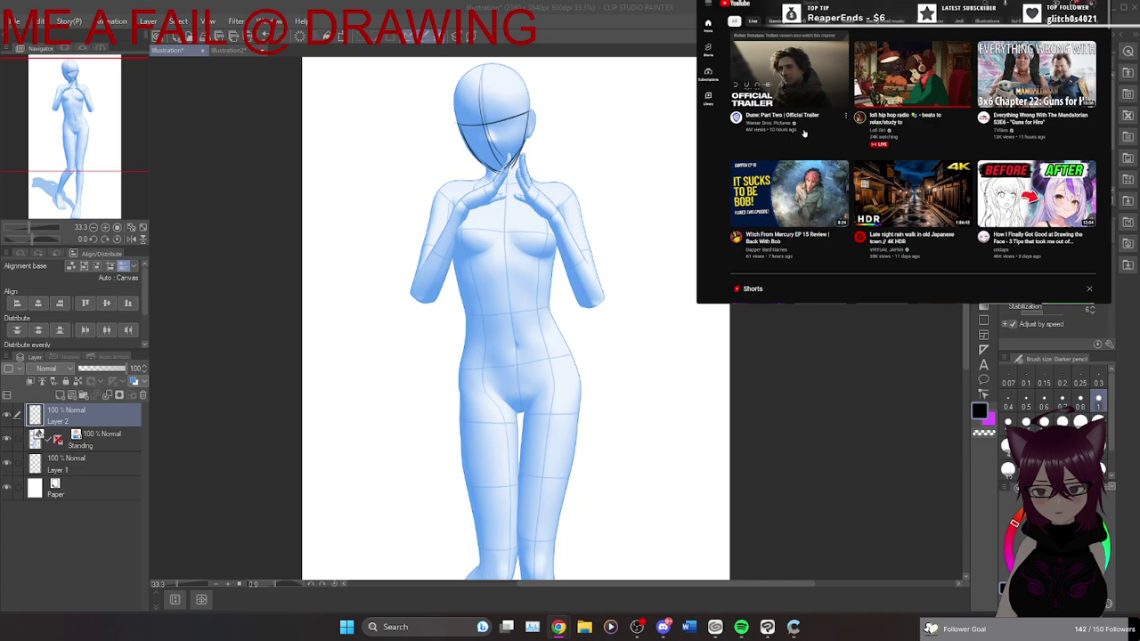
{"action": "scroll", "coordinate": [808, 125], "scroll_direction": "down", "scroll_amount": 3}
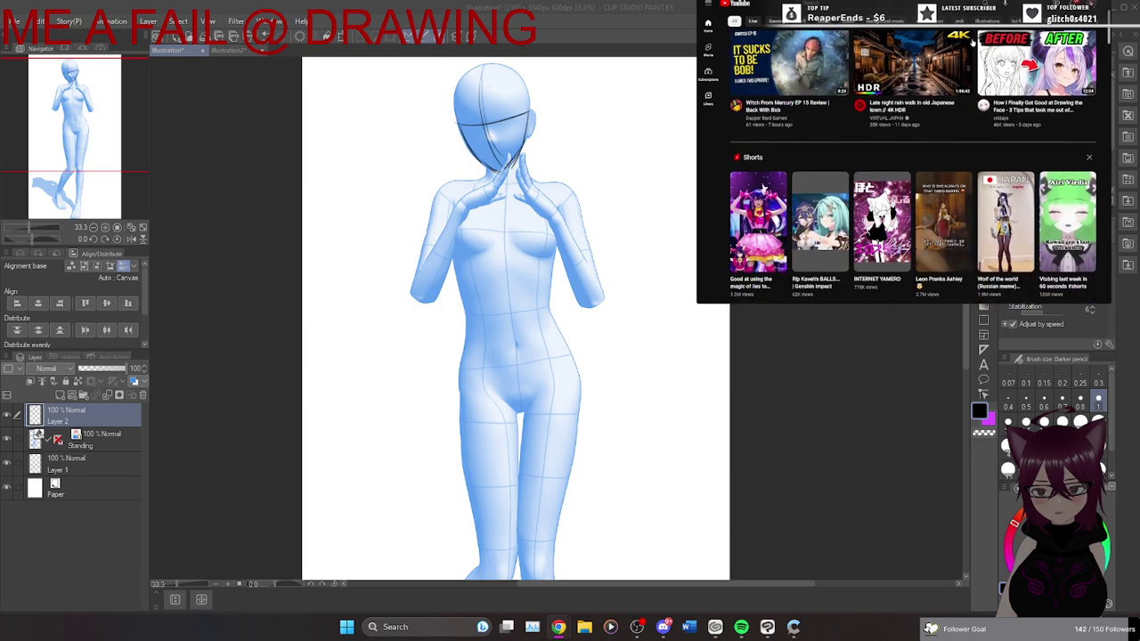
{"action": "scroll", "coordinate": [972, 194], "scroll_direction": "down", "scroll_amount": 3}
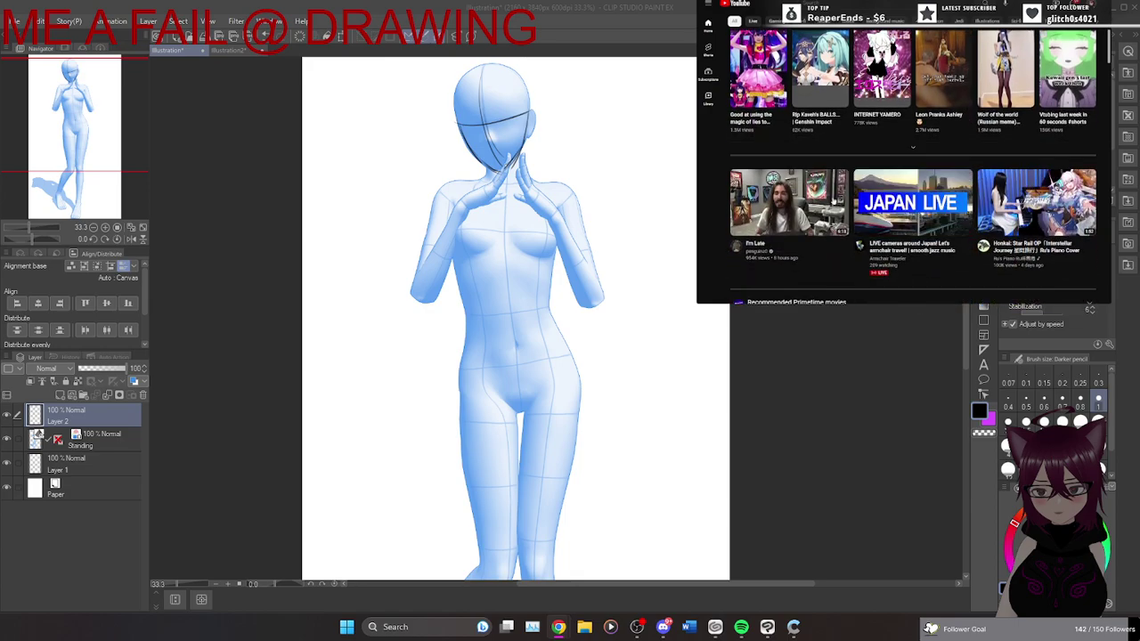
{"action": "left_click", "coordinate": [789, 203]}
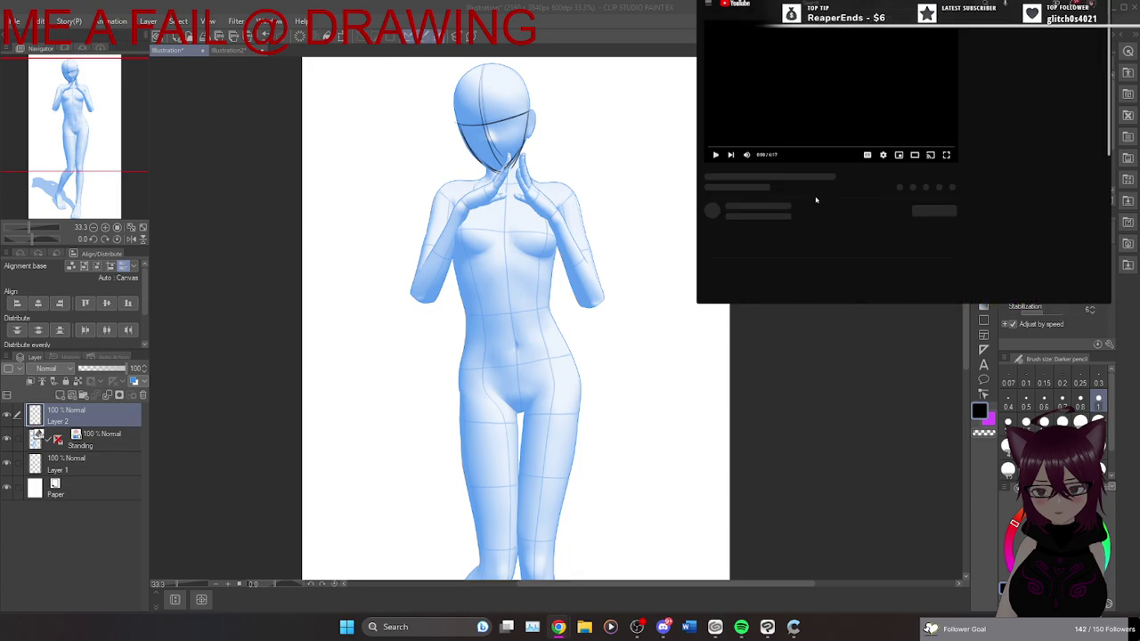
{"action": "left_click", "coordinate": [915, 155]}
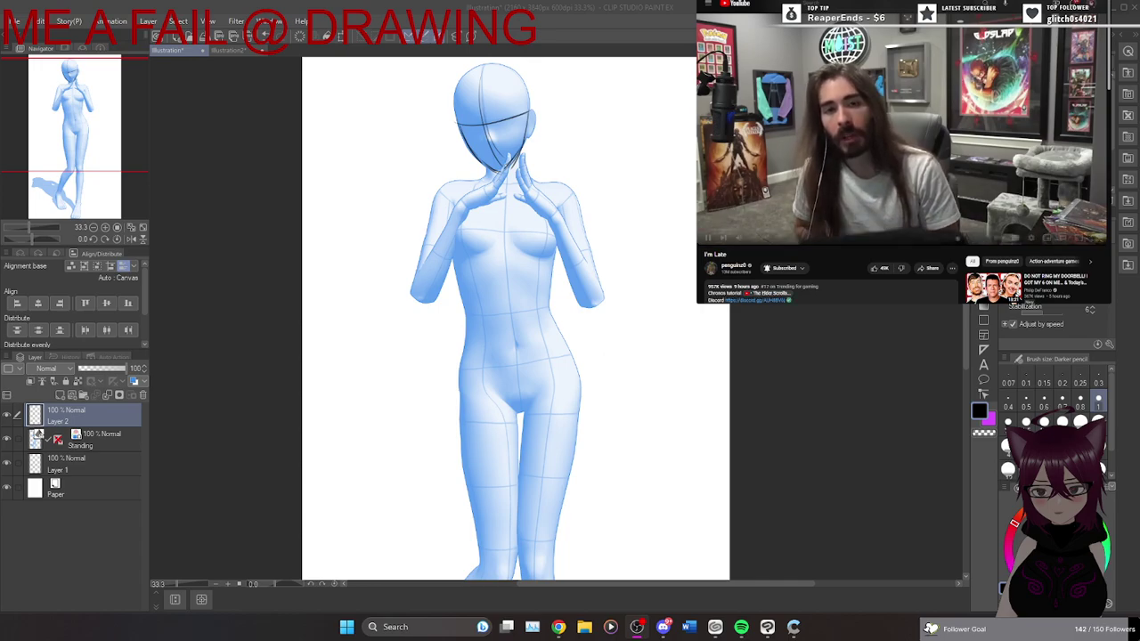
Return to the Illustration canvas and draw the ear-side jaw contour and the neck curves running into both shoulders.
{"action": "left_click", "coordinate": [522, 105]}
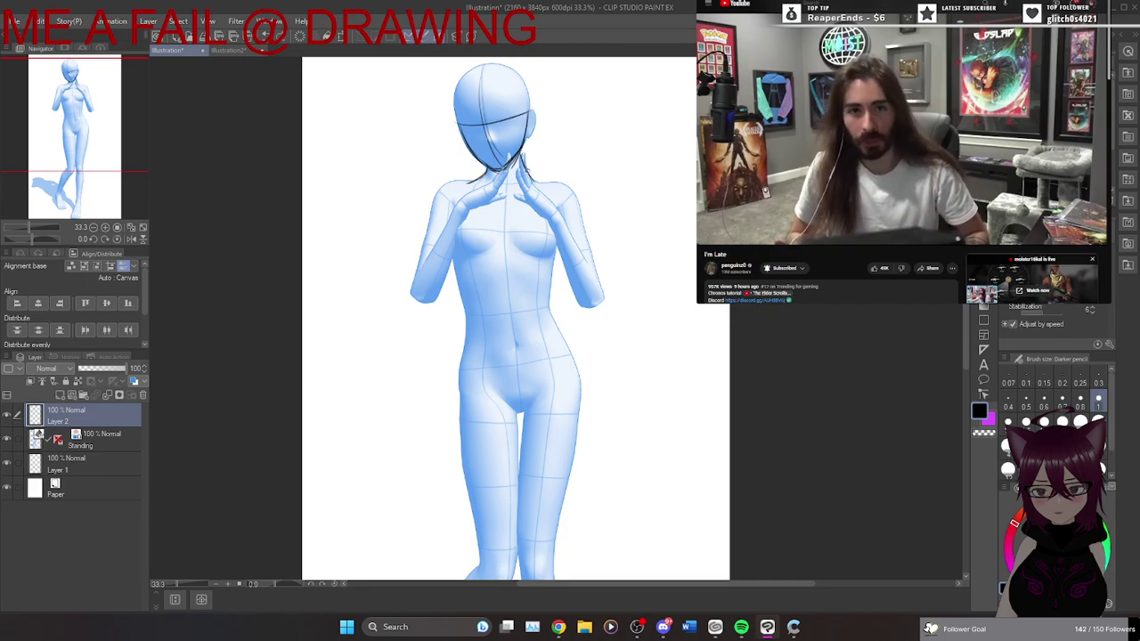
{"action": "left_click_drag", "start_coordinate": [520, 151], "coordinate": [539, 182]}
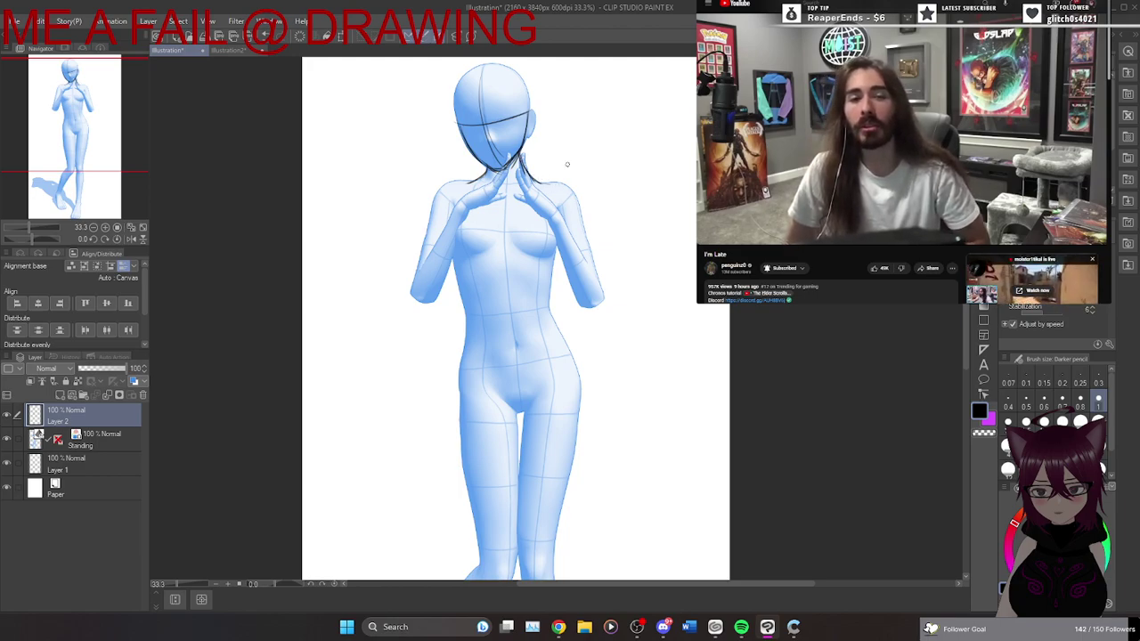
Sketch a centre line from the upper chest to the navel and a straight line across the shoulders, redoing unsatisfactory strokes.
{"action": "left_click_drag", "start_coordinate": [508, 191], "coordinate": [511, 320]}
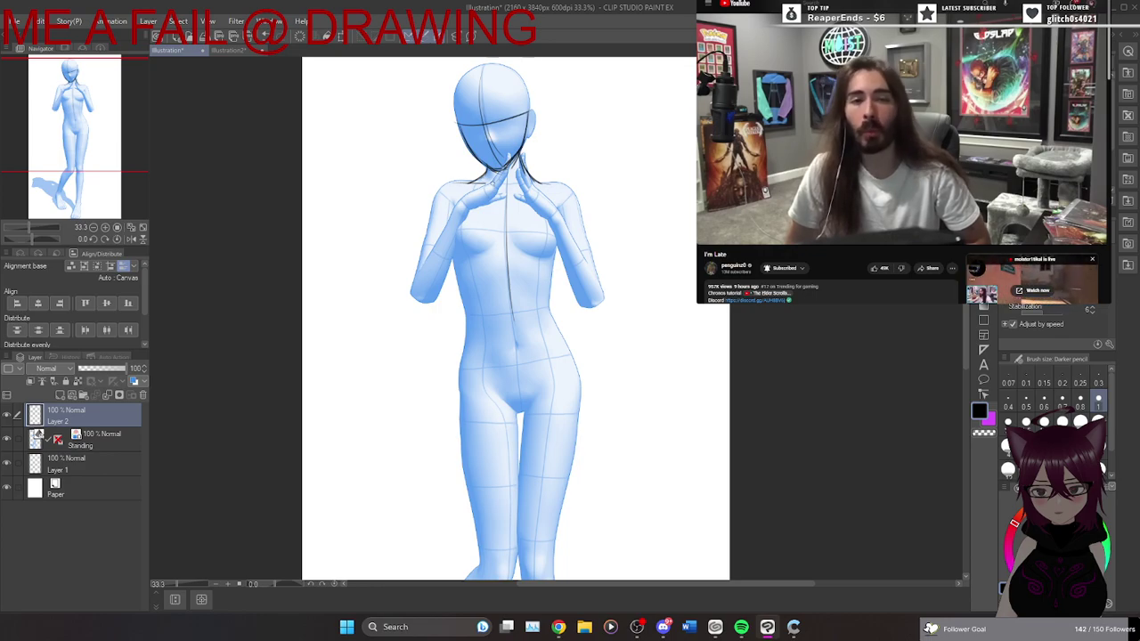
{"action": "left_click_drag", "start_coordinate": [448, 189], "coordinate": [573, 198]}
{"action": "key", "text": "ctrl+z"}
{"action": "key", "text": "ctrl+z"}
{"action": "left_click_drag", "start_coordinate": [504, 200], "coordinate": [507, 364]}
{"action": "key", "text": "ctrl+z"}
{"action": "left_click_drag", "start_coordinate": [504, 209], "coordinate": [515, 360]}
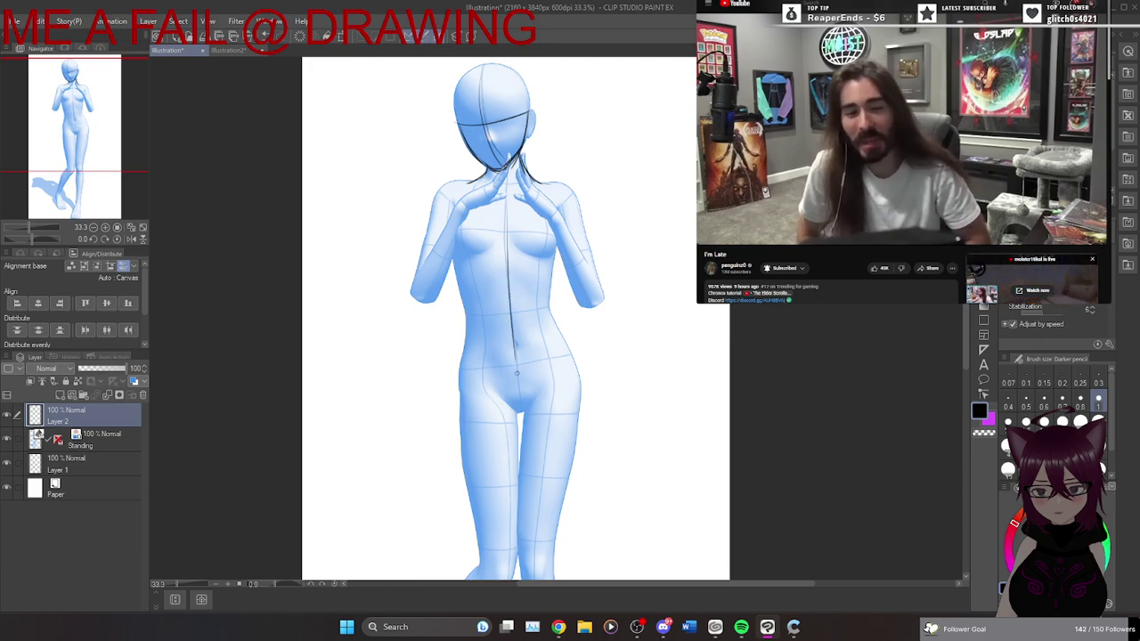
{"action": "left_click_drag", "start_coordinate": [456, 191], "coordinate": [559, 198]}
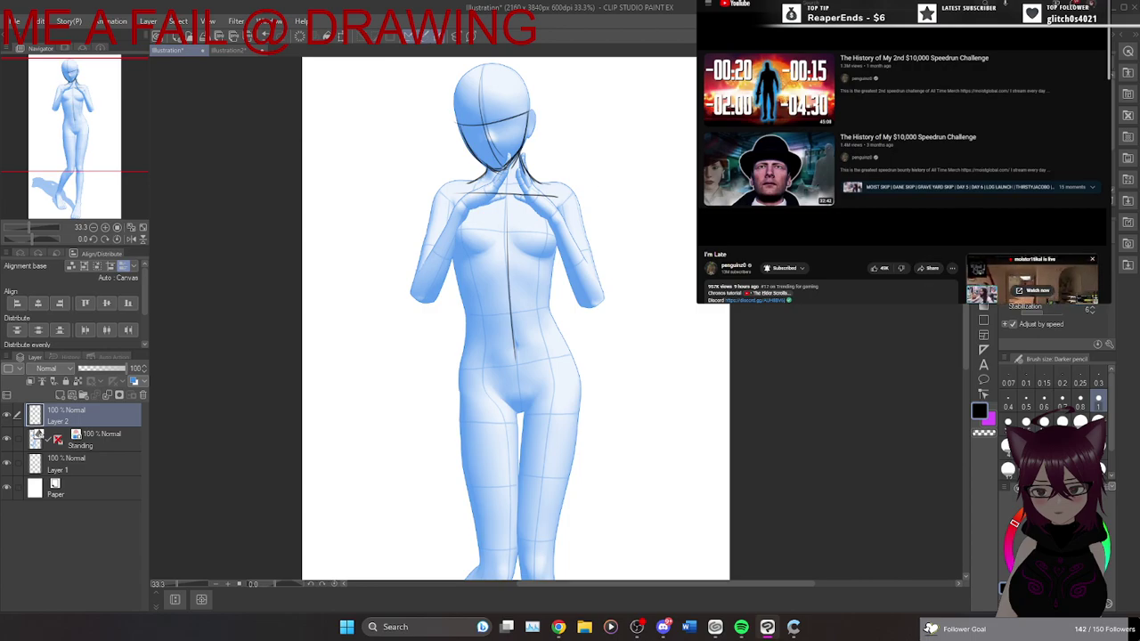
Switch to YouTube, toggle playback of the I'm Late video and return to Clip Studio Paint.
{"action": "key", "text": "alt+Tab"}
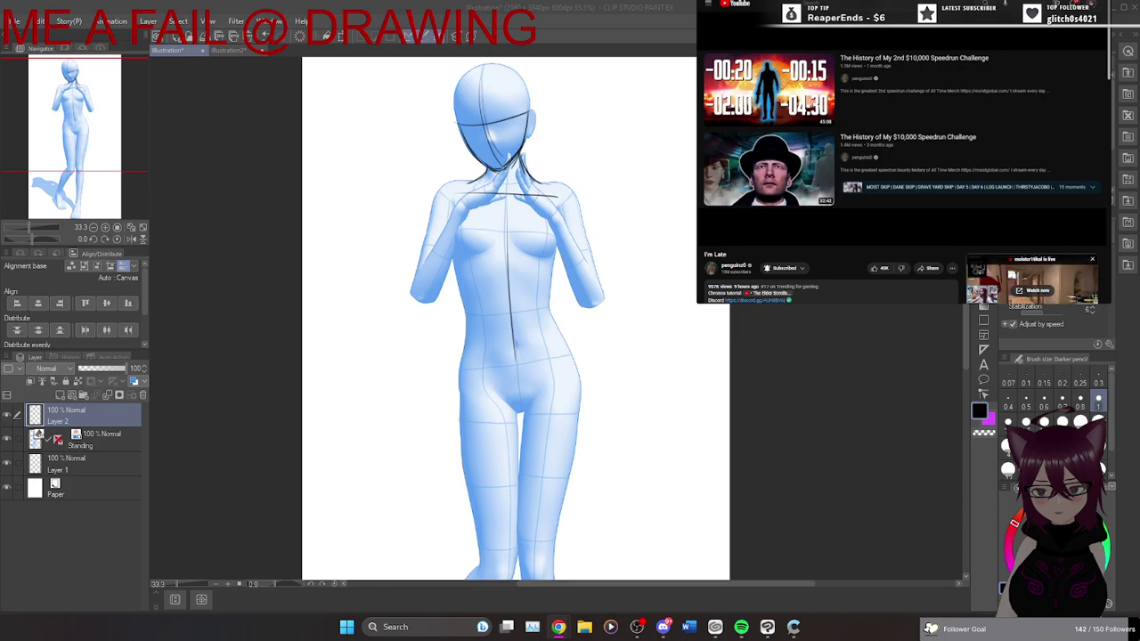
{"action": "key", "text": "space"}
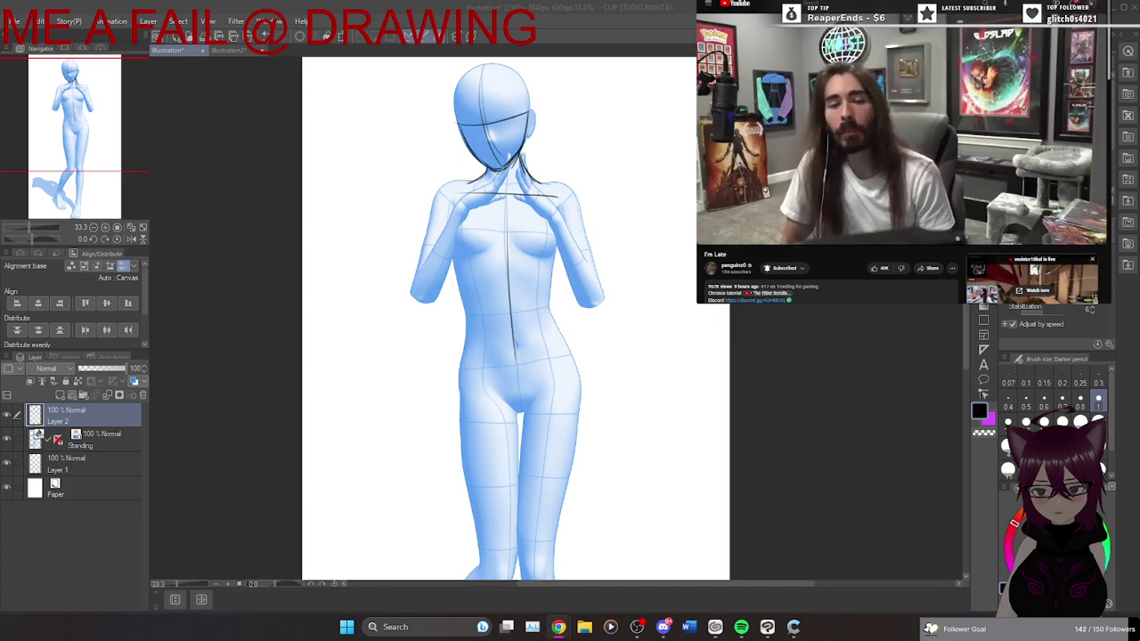
{"action": "key", "text": "alt+Tab"}
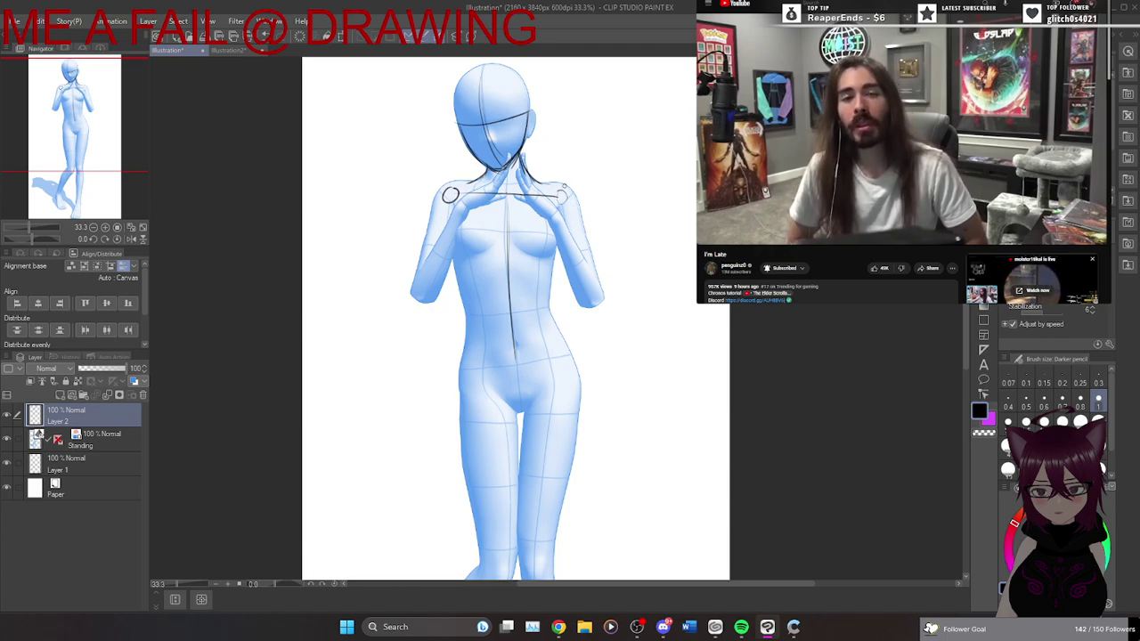
Sketch joint circles at the shoulder and the base of the neck, and a line across the figure's waist.
{"action": "left_click_drag", "start_coordinate": [563, 187], "coordinate": [561, 189]}
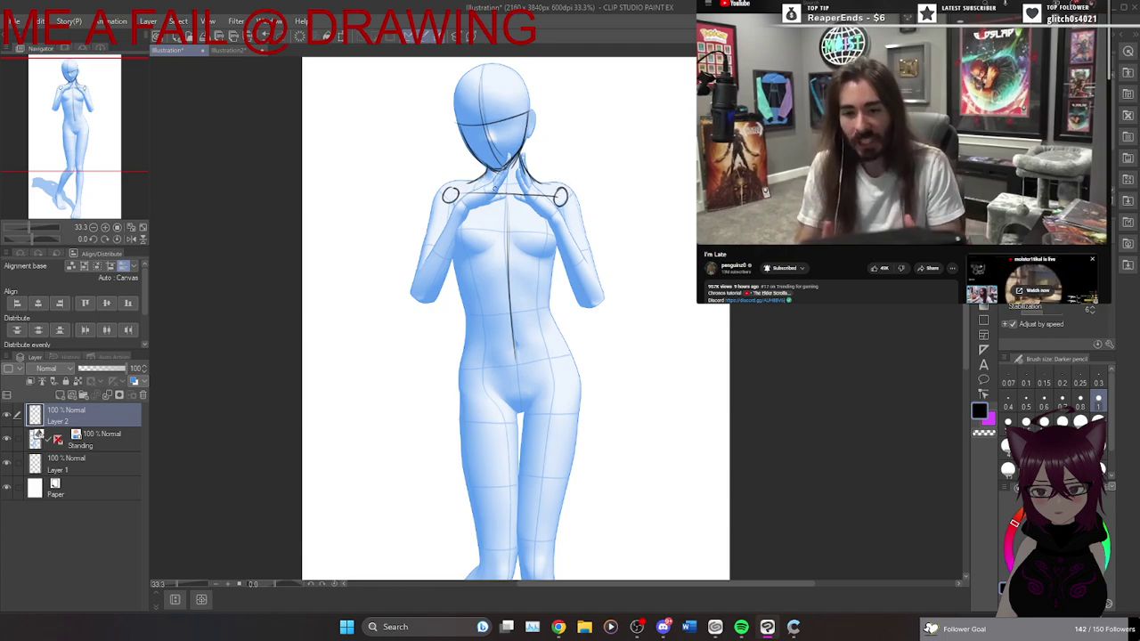
{"action": "mouse_move", "coordinate": [502, 189]}
{"action": "left_mouse_down"}
{"action": "mouse_move", "coordinate": [455, 226]}
{"action": "mouse_move", "coordinate": [469, 292]}
{"action": "mouse_move", "coordinate": [488, 309]}
{"action": "mouse_move", "coordinate": [540, 297]}
{"action": "mouse_move", "coordinate": [552, 278]}
{"action": "mouse_move", "coordinate": [551, 238]}
{"action": "mouse_move", "coordinate": [526, 206]}
{"action": "mouse_move", "coordinate": [501, 192]}
{"action": "left_mouse_up"}
{"action": "mouse_move", "coordinate": [476, 302]}
{"action": "left_mouse_down"}
{"action": "mouse_move", "coordinate": [523, 292]}
{"action": "mouse_move", "coordinate": [551, 296]}
{"action": "left_mouse_up"}
Undo the waist line, the joint circles, the shoulder line and the torso centre line.
{"action": "key", "text": "ctrl+z"}
{"action": "key", "text": "ctrl+z"}
{"action": "key", "text": "ctrl+z"}
{"action": "key", "text": "ctrl+z"}
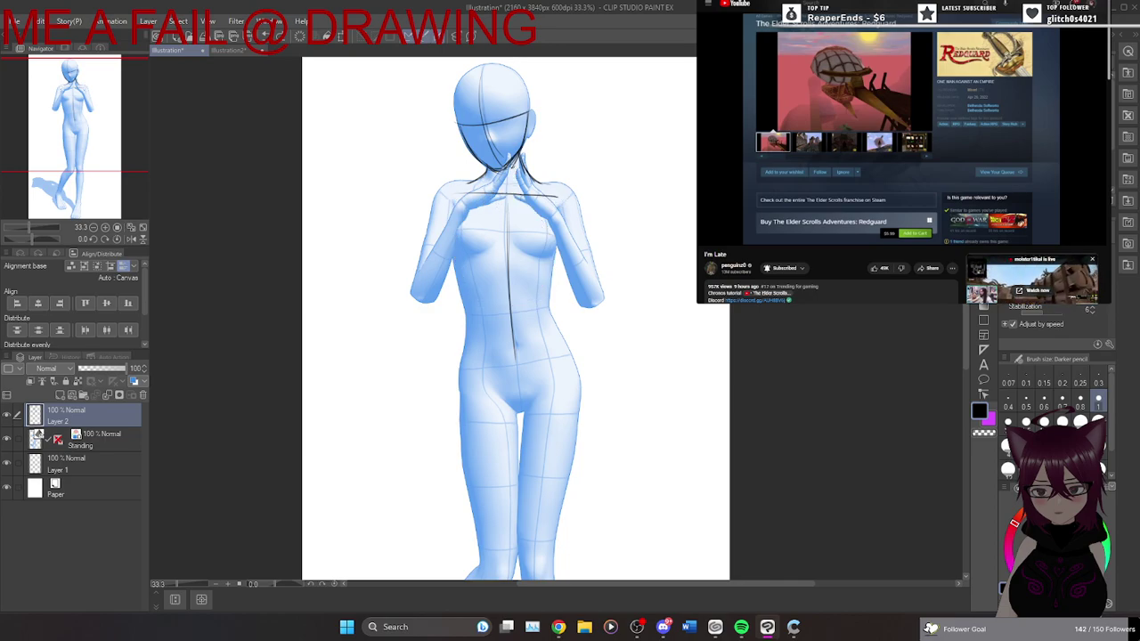
{"action": "key", "text": "ctrl+z"}
{"action": "key", "text": "ctrl+z"}
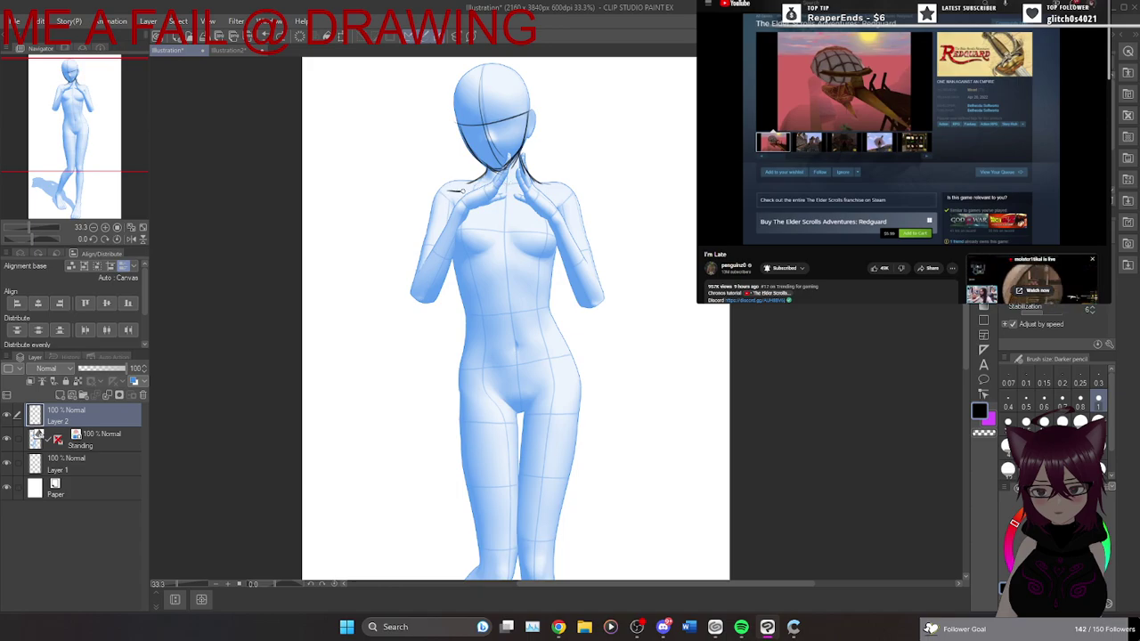
Sketch a straight shoulder line, a torso centre line down to the navel and a pointed-oval ribcage shape over the chest.
{"action": "left_click_drag", "start_coordinate": [443, 196], "coordinate": [562, 195]}
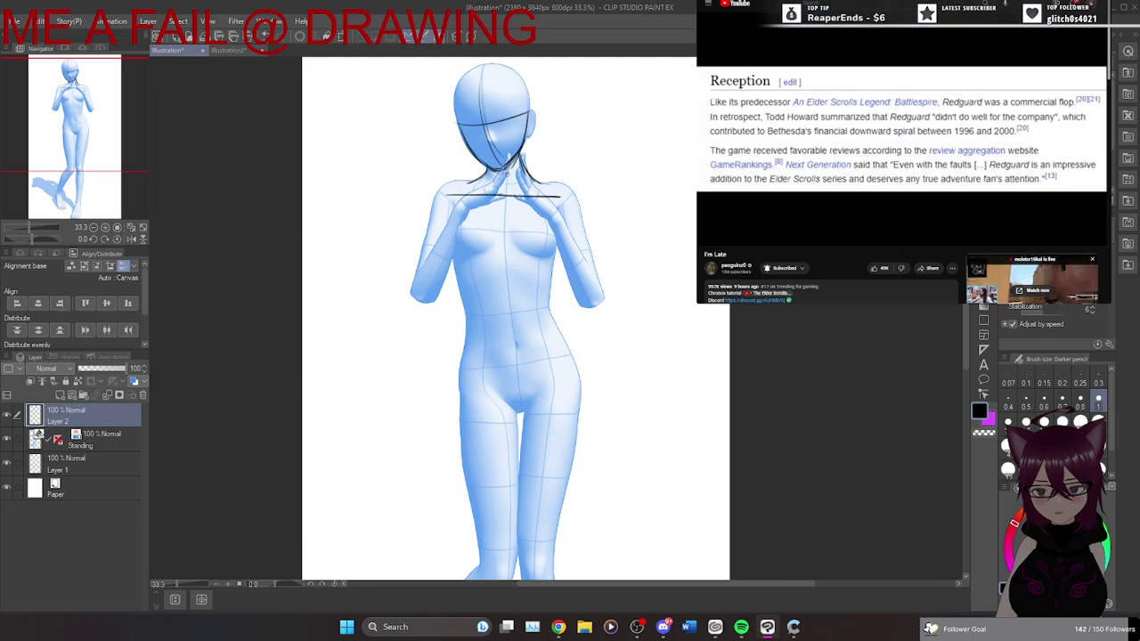
{"action": "left_click_drag", "start_coordinate": [504, 171], "coordinate": [512, 356]}
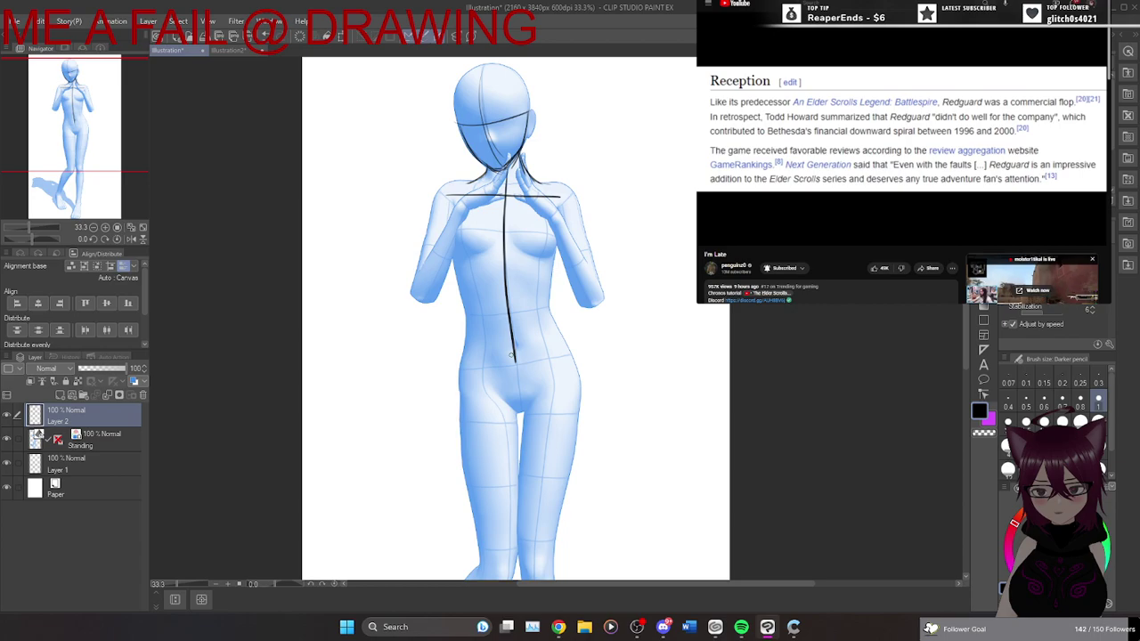
{"action": "mouse_move", "coordinate": [486, 203]}
{"action": "left_mouse_down"}
{"action": "mouse_move", "coordinate": [459, 289]}
{"action": "mouse_move", "coordinate": [493, 318]}
{"action": "mouse_move", "coordinate": [524, 322]}
{"action": "mouse_move", "coordinate": [548, 309]}
{"action": "mouse_move", "coordinate": [554, 273]}
{"action": "mouse_move", "coordinate": [524, 217]}
{"action": "left_mouse_up"}
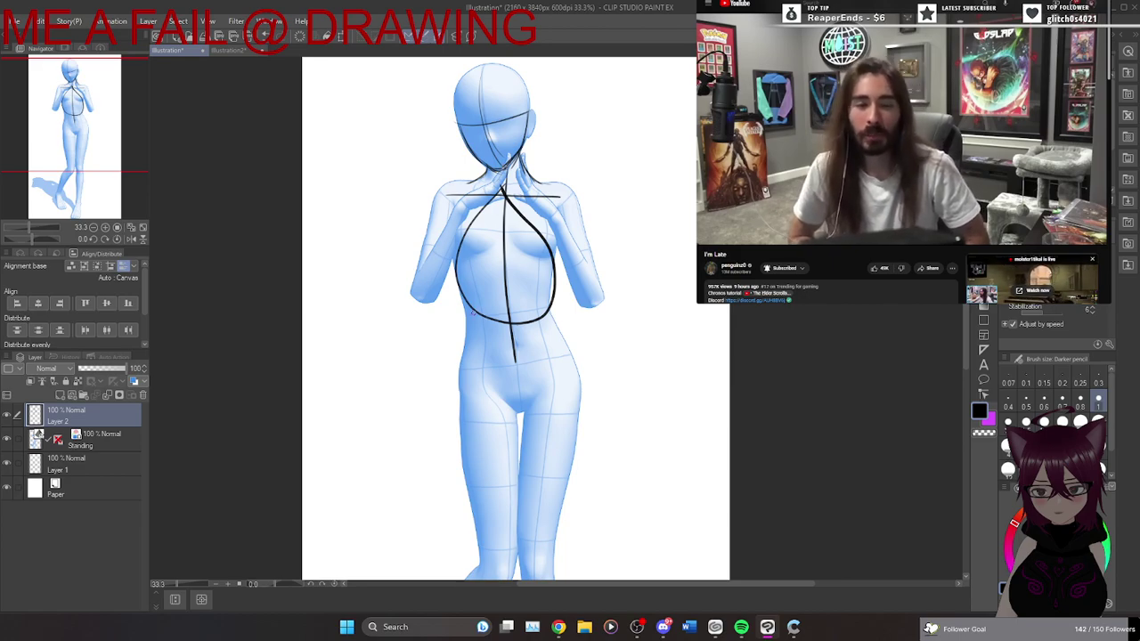
Sketch a tilted ellipse across the figure's pelvis below the torso centre line, redoing unsatisfactory strokes.
{"action": "mouse_move", "coordinate": [574, 356]}
{"action": "left_mouse_down"}
{"action": "mouse_move", "coordinate": [482, 358]}
{"action": "mouse_move", "coordinate": [438, 397]}
{"action": "left_mouse_up"}
{"action": "key", "text": "ctrl+z"}
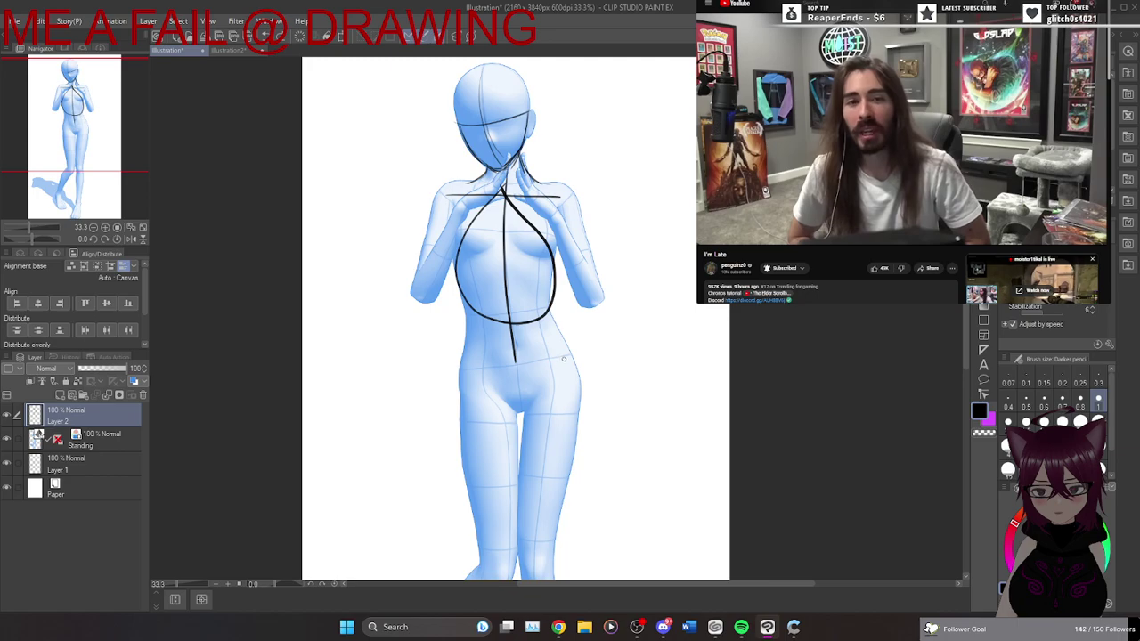
{"action": "mouse_move", "coordinate": [571, 353]}
{"action": "left_mouse_down"}
{"action": "mouse_move", "coordinate": [520, 356]}
{"action": "mouse_move", "coordinate": [453, 383]}
{"action": "mouse_move", "coordinate": [504, 416]}
{"action": "mouse_move", "coordinate": [590, 371]}
{"action": "mouse_move", "coordinate": [524, 351]}
{"action": "mouse_move", "coordinate": [471, 377]}
{"action": "mouse_move", "coordinate": [503, 400]}
{"action": "mouse_move", "coordinate": [574, 377]}
{"action": "mouse_move", "coordinate": [525, 356]}
{"action": "mouse_move", "coordinate": [483, 365]}
{"action": "mouse_move", "coordinate": [480, 394]}
{"action": "mouse_move", "coordinate": [569, 385]}
{"action": "mouse_move", "coordinate": [521, 355]}
{"action": "left_mouse_up"}
{"action": "key", "text": "ctrl+z"}
{"action": "key", "text": "ctrl+z"}
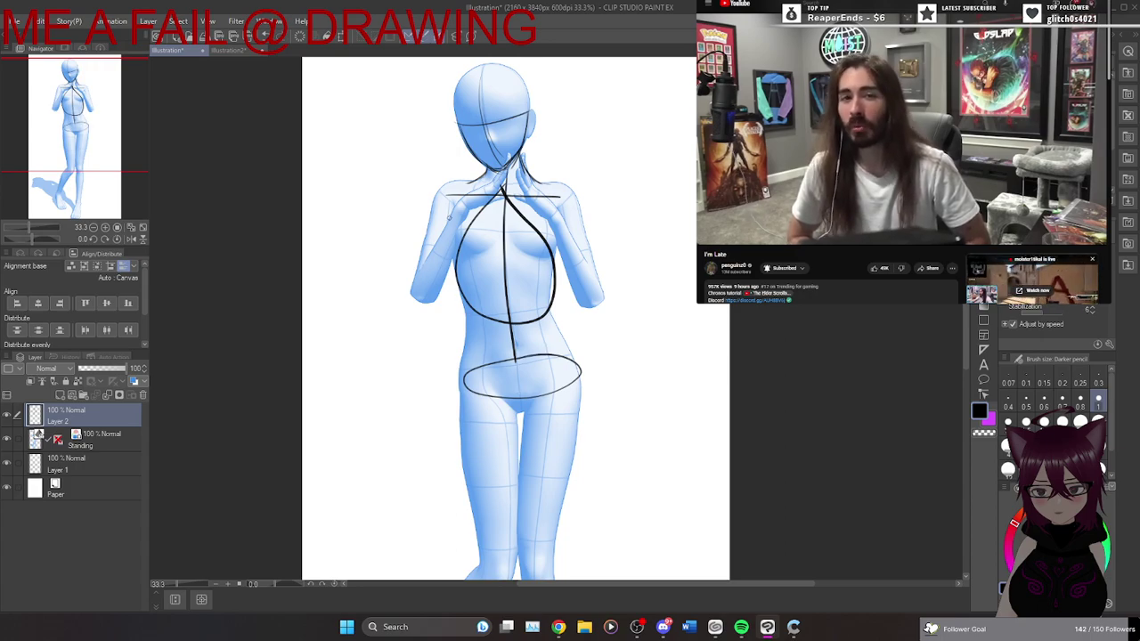
Sketch joint circles at both ends of the shoulder line and add the contours over the tops of the shoulders.
{"action": "mouse_move", "coordinate": [447, 189]}
{"action": "left_mouse_down"}
{"action": "mouse_move", "coordinate": [447, 211]}
{"action": "mouse_move", "coordinate": [452, 191]}
{"action": "left_mouse_up"}
{"action": "mouse_move", "coordinate": [561, 188]}
{"action": "left_mouse_down"}
{"action": "mouse_move", "coordinate": [540, 181]}
{"action": "mouse_move", "coordinate": [576, 190]}
{"action": "left_mouse_up"}
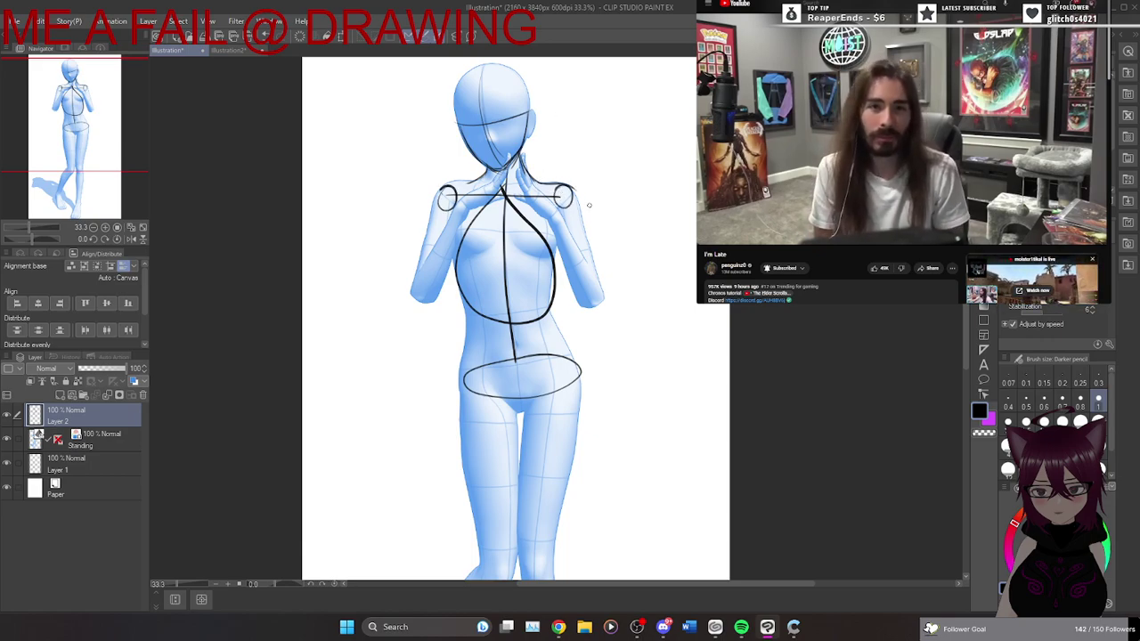
{"action": "mouse_move", "coordinate": [467, 176]}
{"action": "left_mouse_down"}
{"action": "mouse_move", "coordinate": [429, 194]}
{"action": "mouse_move", "coordinate": [439, 191]}
{"action": "left_mouse_up"}
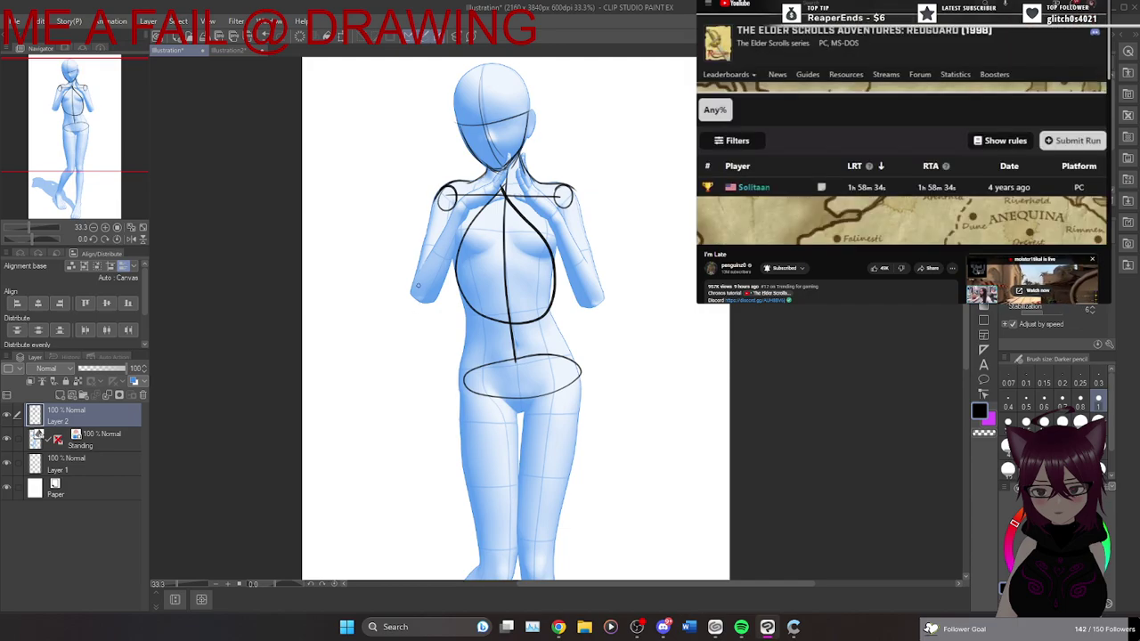
Sketch small joint circles on both of the figure's elbows, undoing unwanted strokes.
{"action": "key", "text": "ctrl+z"}
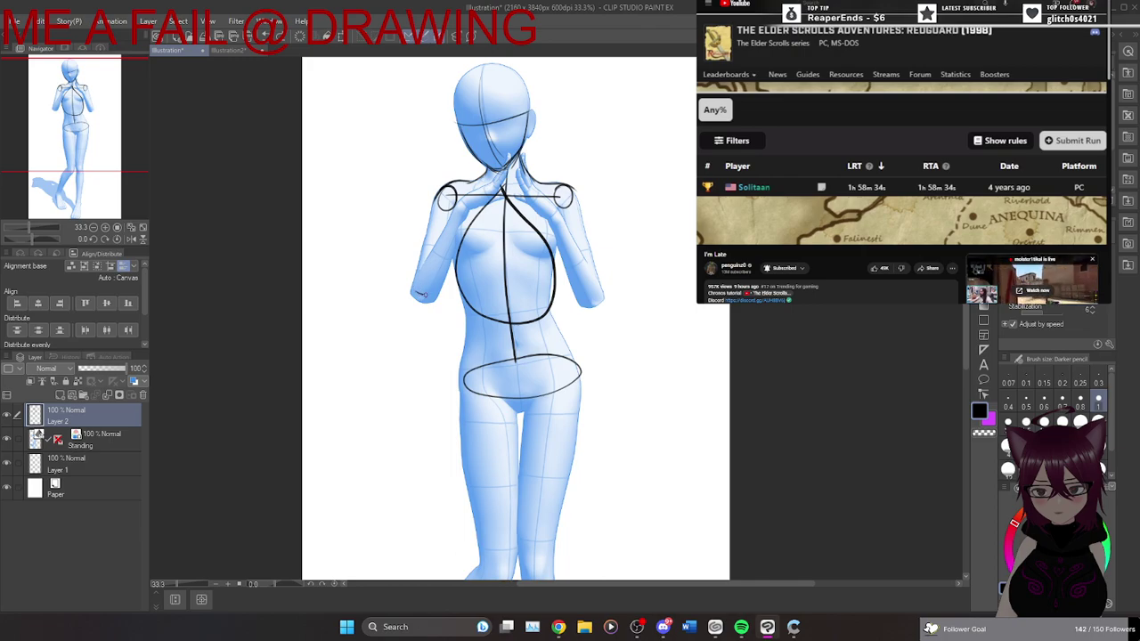
{"action": "left_click_drag", "start_coordinate": [425, 279], "coordinate": [434, 282]}
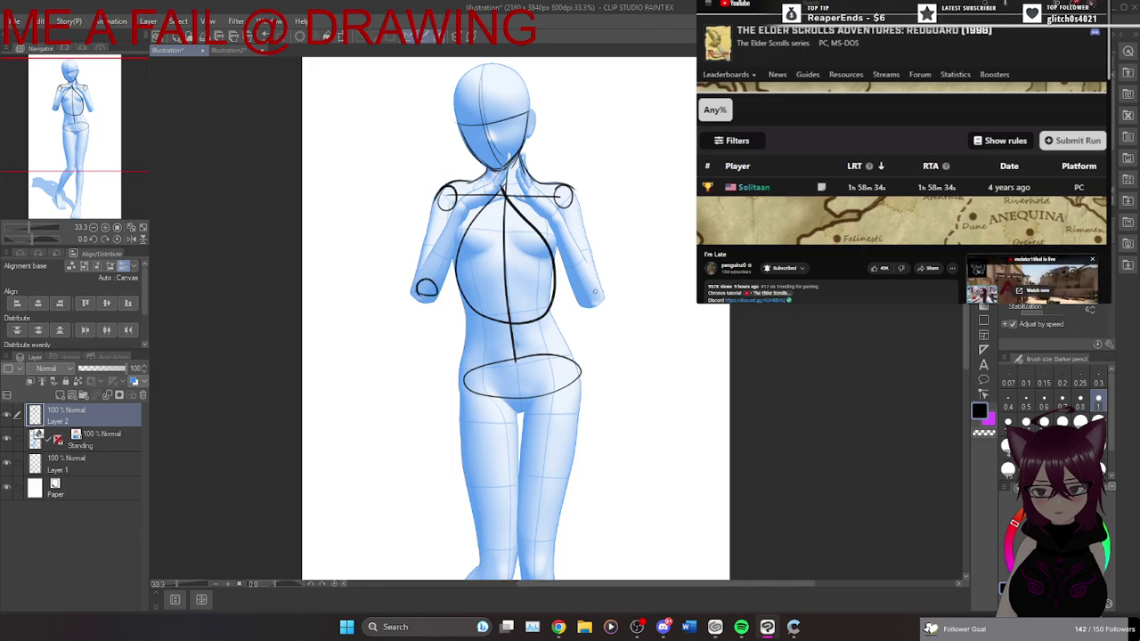
{"action": "left_click_drag", "start_coordinate": [588, 303], "coordinate": [596, 294]}
{"action": "key", "text": "ctrl+z"}
{"action": "key", "text": "ctrl+z"}
{"action": "key", "text": "ctrl+z"}
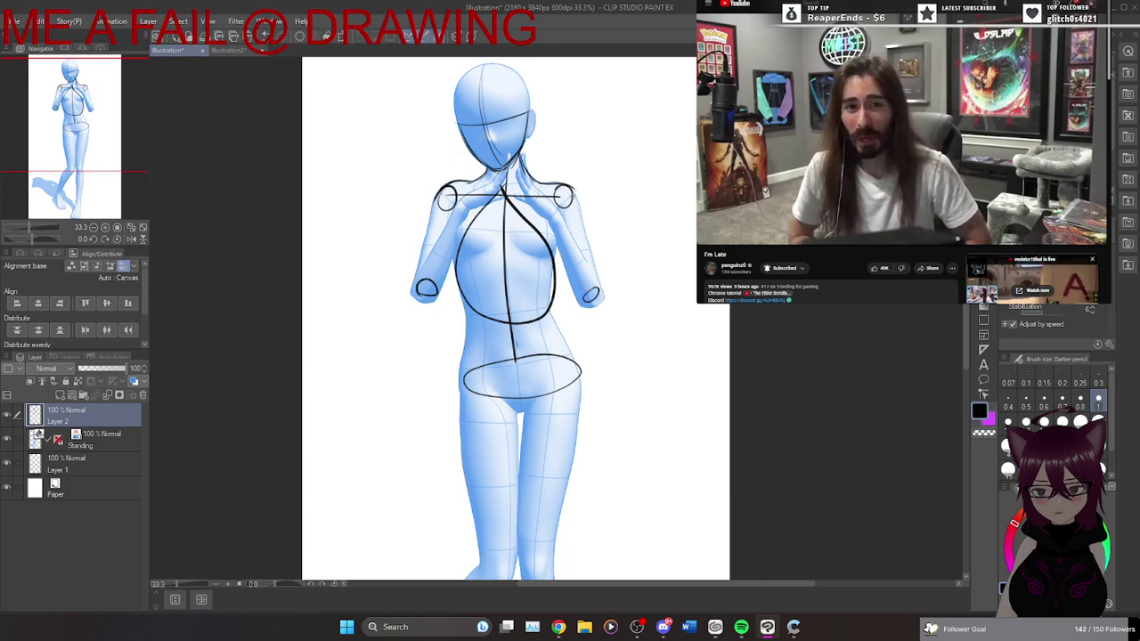
Sketch the outer contours of both arms from shoulder to elbow, and undo the surplus strokes around the right elbow.
{"action": "left_click_drag", "start_coordinate": [575, 194], "coordinate": [606, 303]}
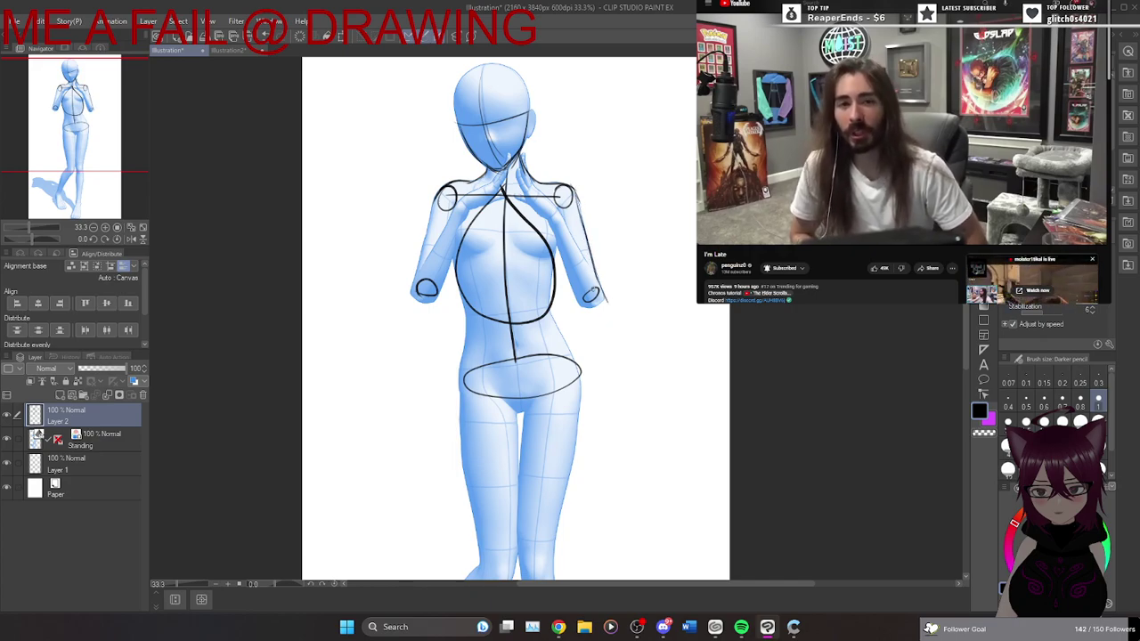
{"action": "mouse_move", "coordinate": [436, 196]}
{"action": "left_mouse_down"}
{"action": "mouse_move", "coordinate": [409, 302]}
{"action": "mouse_move", "coordinate": [411, 287]}
{"action": "mouse_move", "coordinate": [439, 303]}
{"action": "left_mouse_up"}
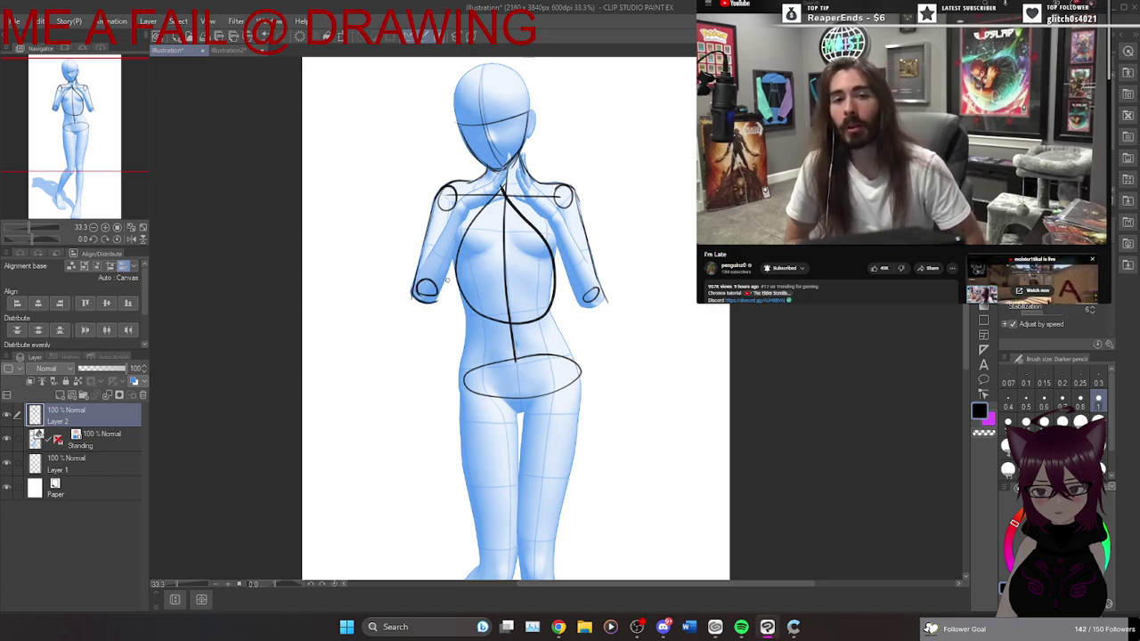
{"action": "left_click_drag", "start_coordinate": [453, 258], "coordinate": [433, 304]}
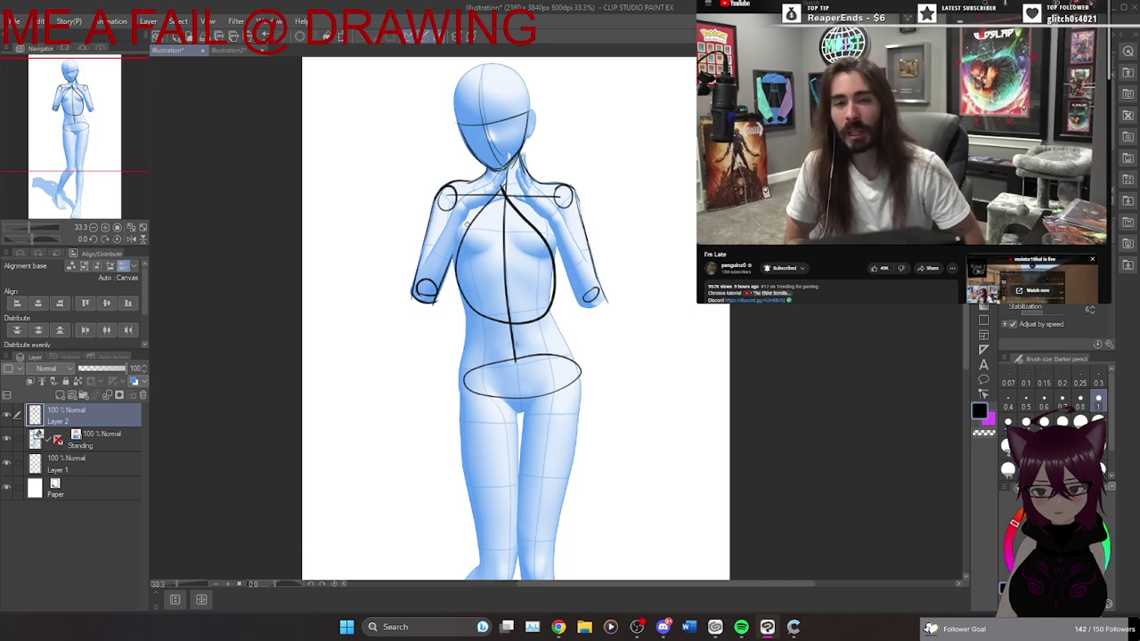
{"action": "key", "text": "ctrl+z"}
{"action": "key", "text": "ctrl+z"}
{"action": "key", "text": "ctrl+z"}
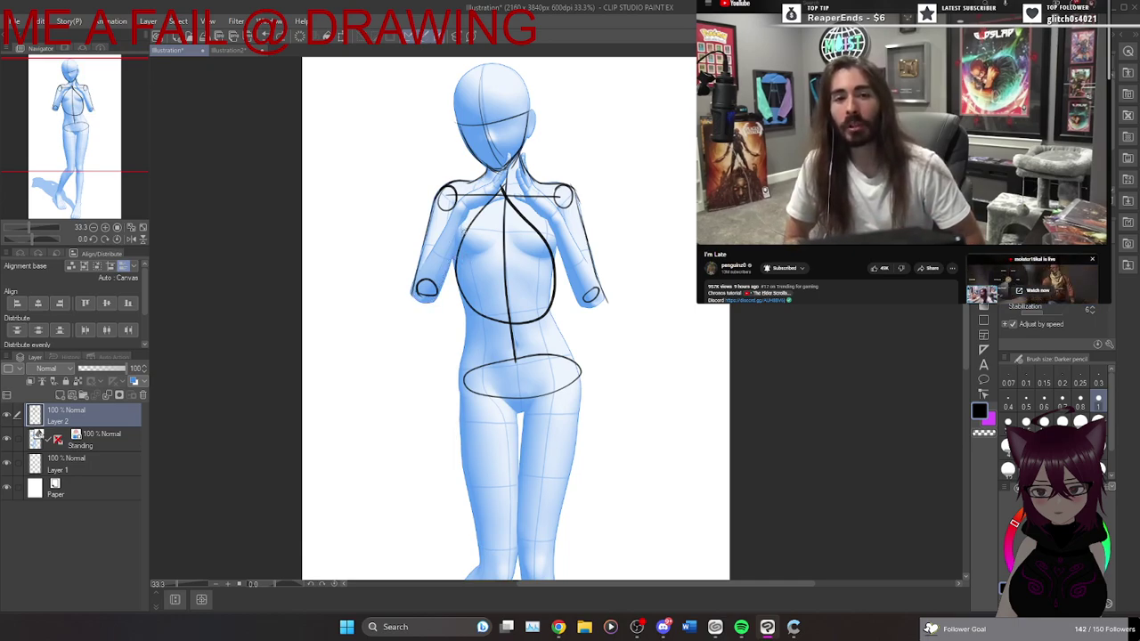
Try to sketch the torso's side contour next to the ribcage shape with several short strokes and undo them.
{"action": "scroll", "coordinate": [540, 233], "scroll_direction": "up", "scroll_amount": 1}
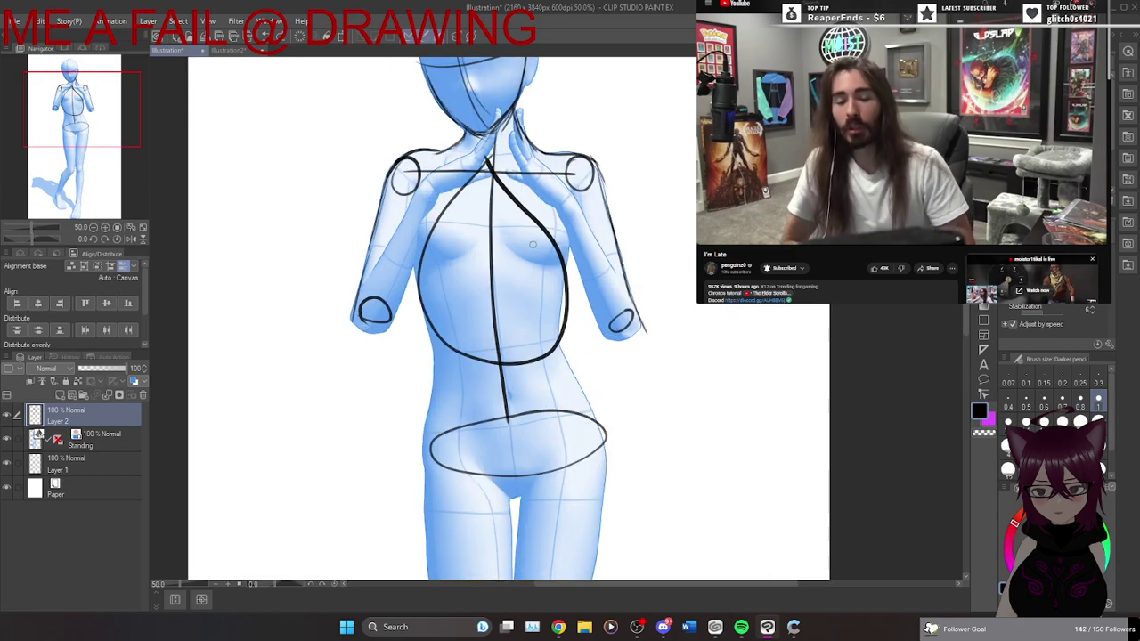
{"action": "scroll", "coordinate": [571, 224], "scroll_direction": "down", "scroll_amount": 2}
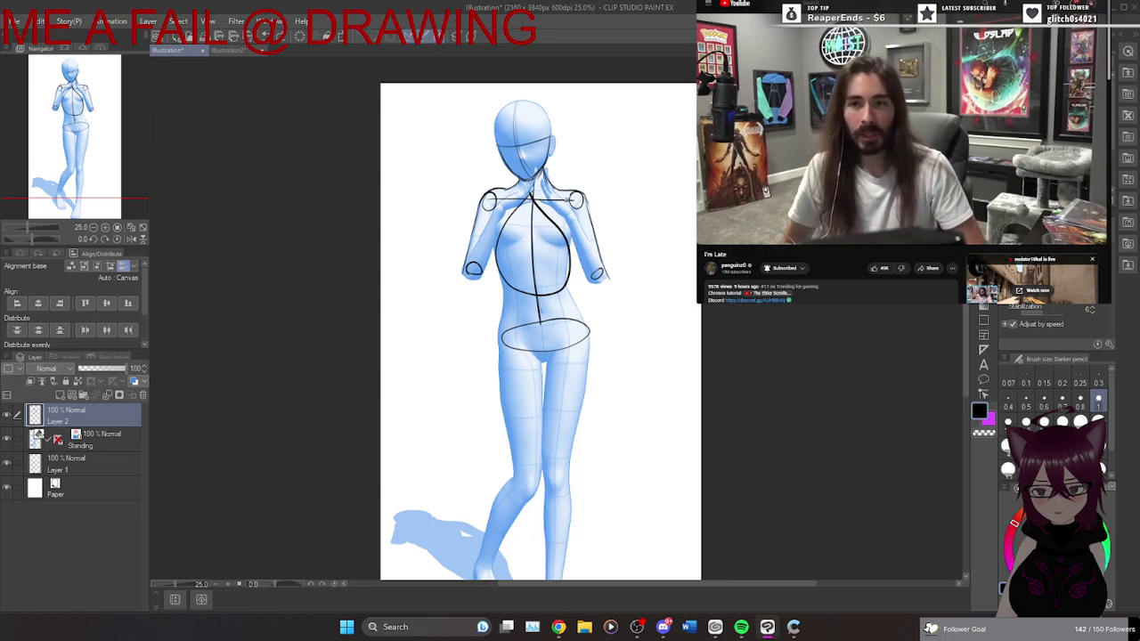
{"action": "scroll", "coordinate": [570, 213], "scroll_direction": "up", "scroll_amount": 2}
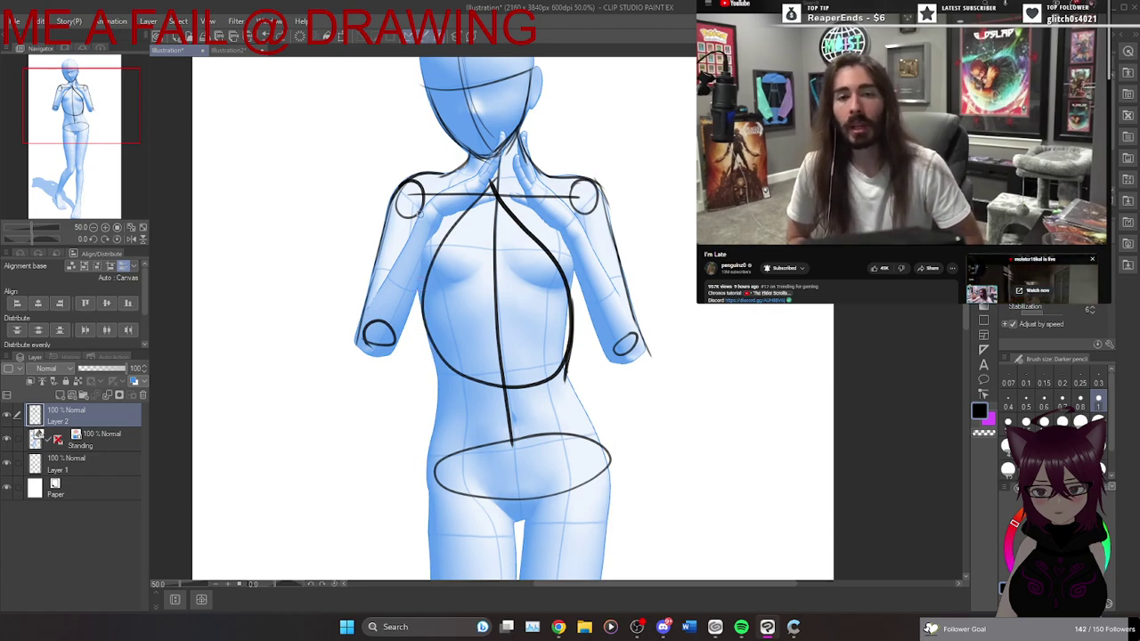
{"action": "left_click_drag", "start_coordinate": [420, 224], "coordinate": [423, 336]}
{"action": "left_click_drag", "start_coordinate": [421, 290], "coordinate": [435, 370]}
{"action": "left_click_drag", "start_coordinate": [426, 328], "coordinate": [440, 380]}
{"action": "key", "text": "ctrl+z"}
{"action": "key", "text": "ctrl+z"}
{"action": "key", "text": "ctrl+z"}
{"action": "key", "text": "ctrl+z"}
{"action": "key", "text": "ctrl+z"}
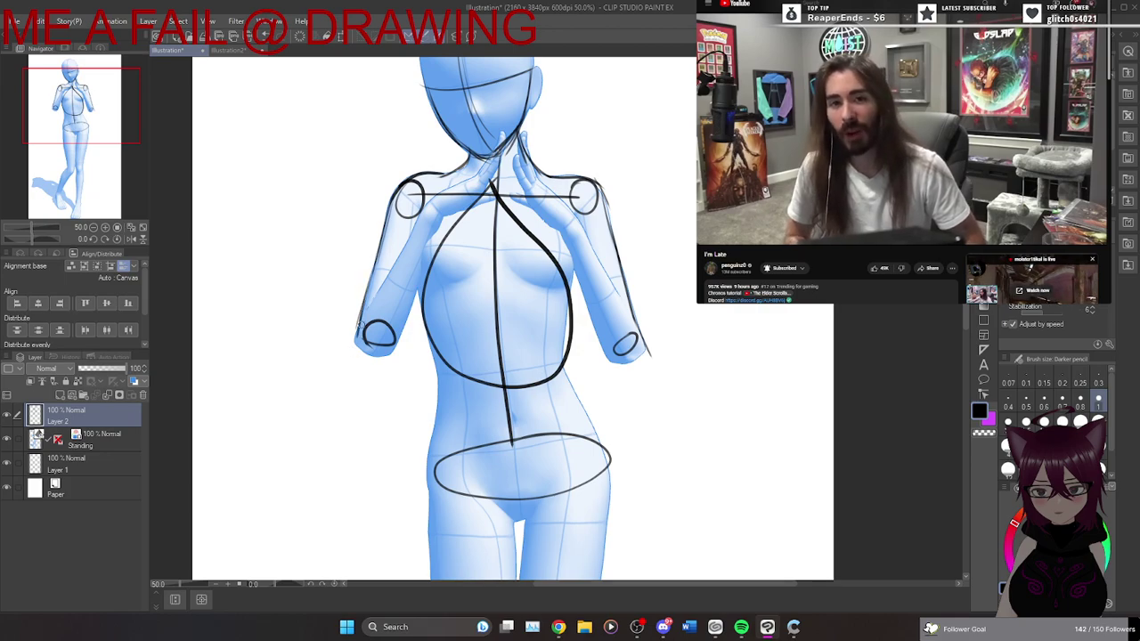
Sketch the side contours of the torso from the armpits to the waist, continuing the figure's right side towards the hip.
{"action": "left_click_drag", "start_coordinate": [418, 234], "coordinate": [433, 385]}
{"action": "key", "text": "ctrl+z"}
{"action": "left_click_drag", "start_coordinate": [418, 235], "coordinate": [435, 401]}
{"action": "key", "text": "ctrl+z"}
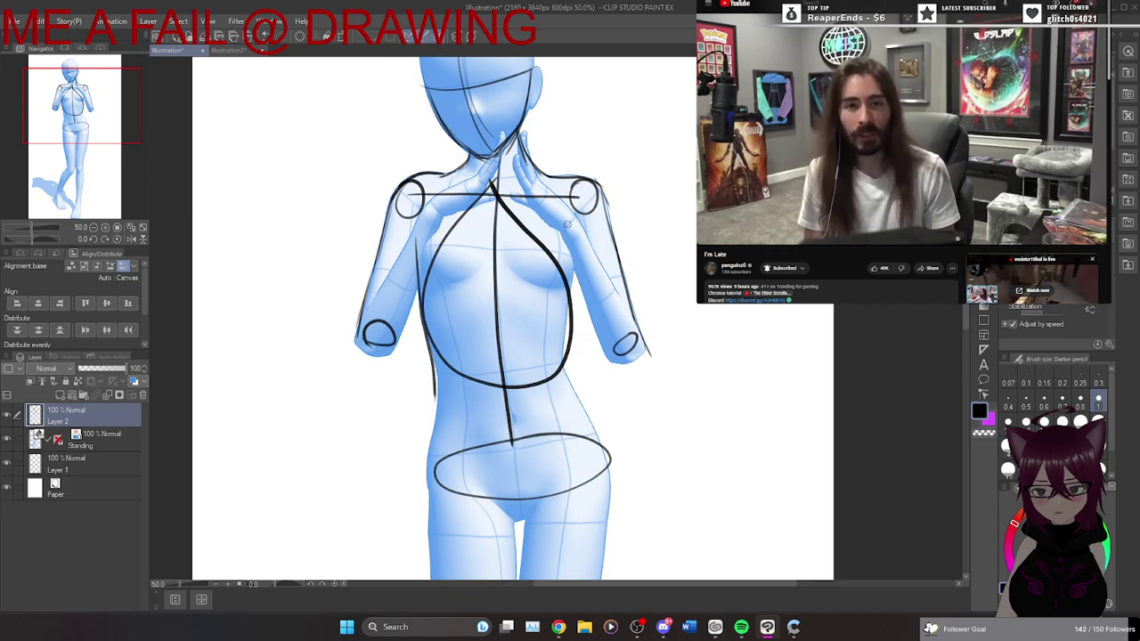
{"action": "left_click_drag", "start_coordinate": [574, 222], "coordinate": [581, 406]}
{"action": "left_click_drag", "start_coordinate": [428, 341], "coordinate": [435, 408]}
{"action": "left_click_drag", "start_coordinate": [432, 365], "coordinate": [424, 487]}
{"action": "key", "text": "ctrl+z"}
{"action": "left_click_drag", "start_coordinate": [435, 387], "coordinate": [420, 465]}
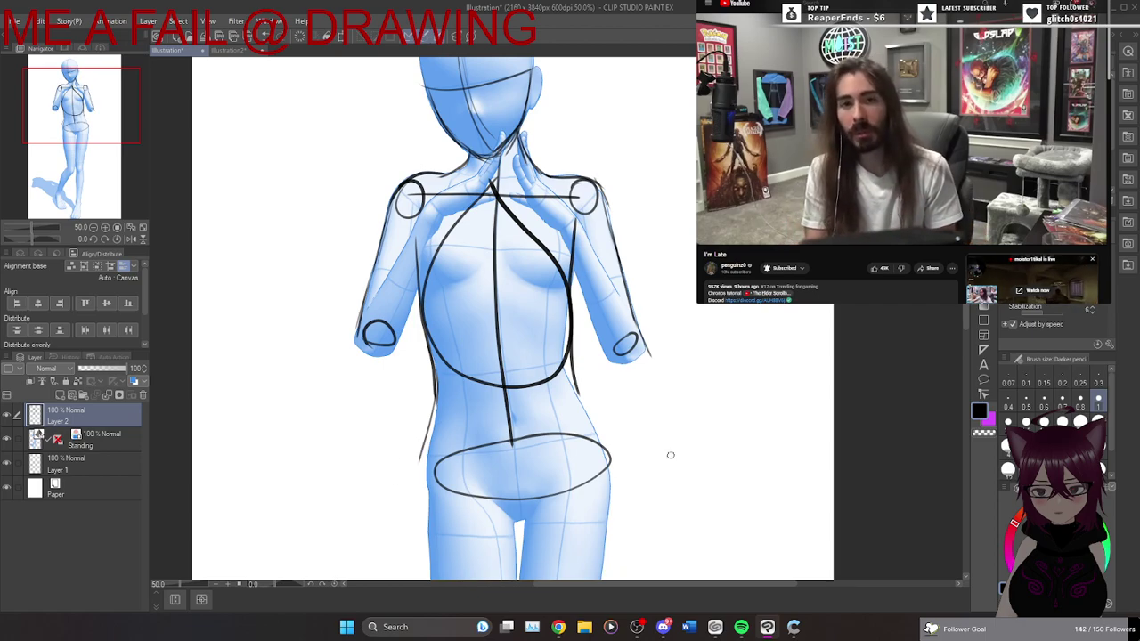
Sketch a second, wider tilted ellipse around the pelvis ellipse, redoing unsatisfactory strokes.
{"action": "mouse_move", "coordinate": [606, 426]}
{"action": "left_mouse_down"}
{"action": "mouse_move", "coordinate": [476, 437]}
{"action": "mouse_move", "coordinate": [377, 475]}
{"action": "left_mouse_up"}
{"action": "key", "text": "ctrl+z"}
{"action": "mouse_move", "coordinate": [610, 431]}
{"action": "left_mouse_down"}
{"action": "mouse_move", "coordinate": [545, 433]}
{"action": "mouse_move", "coordinate": [486, 509]}
{"action": "mouse_move", "coordinate": [533, 437]}
{"action": "mouse_move", "coordinate": [397, 471]}
{"action": "mouse_move", "coordinate": [637, 431]}
{"action": "mouse_move", "coordinate": [485, 421]}
{"action": "mouse_move", "coordinate": [450, 508]}
{"action": "mouse_move", "coordinate": [471, 431]}
{"action": "left_mouse_up"}
{"action": "key", "text": "ctrl+z"}
{"action": "key", "text": "ctrl+z"}
{"action": "key", "text": "ctrl+z"}
{"action": "mouse_move", "coordinate": [444, 482]}
{"action": "left_mouse_down"}
{"action": "mouse_move", "coordinate": [594, 453]}
{"action": "mouse_move", "coordinate": [463, 460]}
{"action": "mouse_move", "coordinate": [520, 452]}
{"action": "mouse_move", "coordinate": [566, 510]}
{"action": "mouse_move", "coordinate": [559, 439]}
{"action": "left_mouse_up"}
{"action": "key", "text": "ctrl+z"}
{"action": "key", "text": "ctrl+z"}
{"action": "mouse_move", "coordinate": [436, 469]}
{"action": "left_mouse_down"}
{"action": "mouse_move", "coordinate": [650, 450]}
{"action": "mouse_move", "coordinate": [442, 515]}
{"action": "mouse_move", "coordinate": [562, 444]}
{"action": "left_mouse_up"}
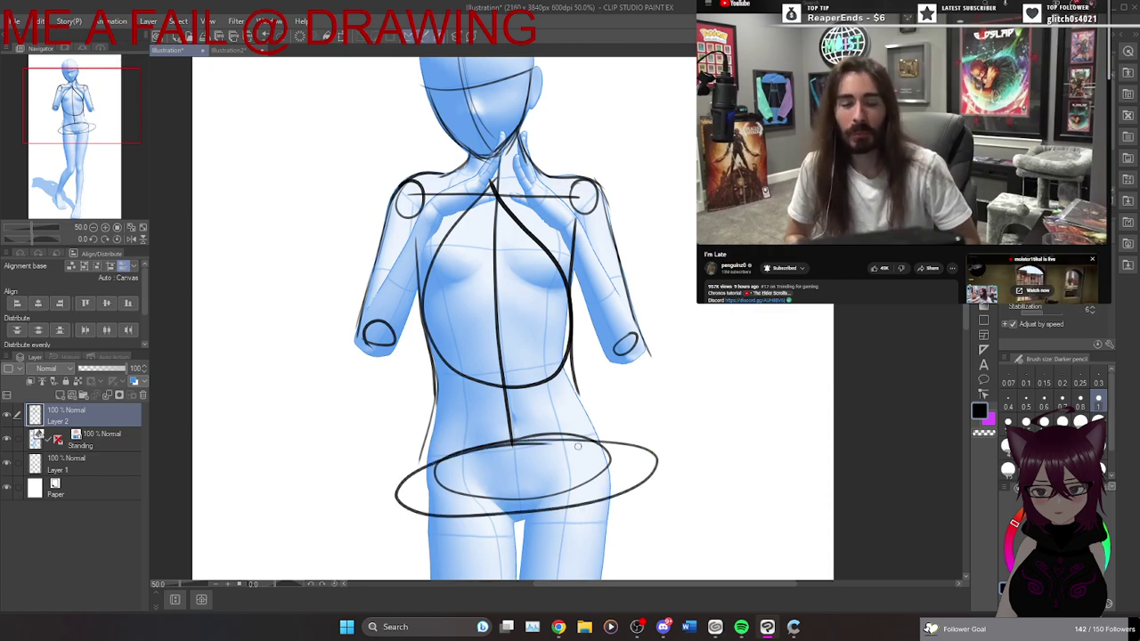
Sketch wide hip contours on both sides from the waist through the wider ellipse to the upper thighs.
{"action": "left_click_drag", "start_coordinate": [420, 456], "coordinate": [401, 562]}
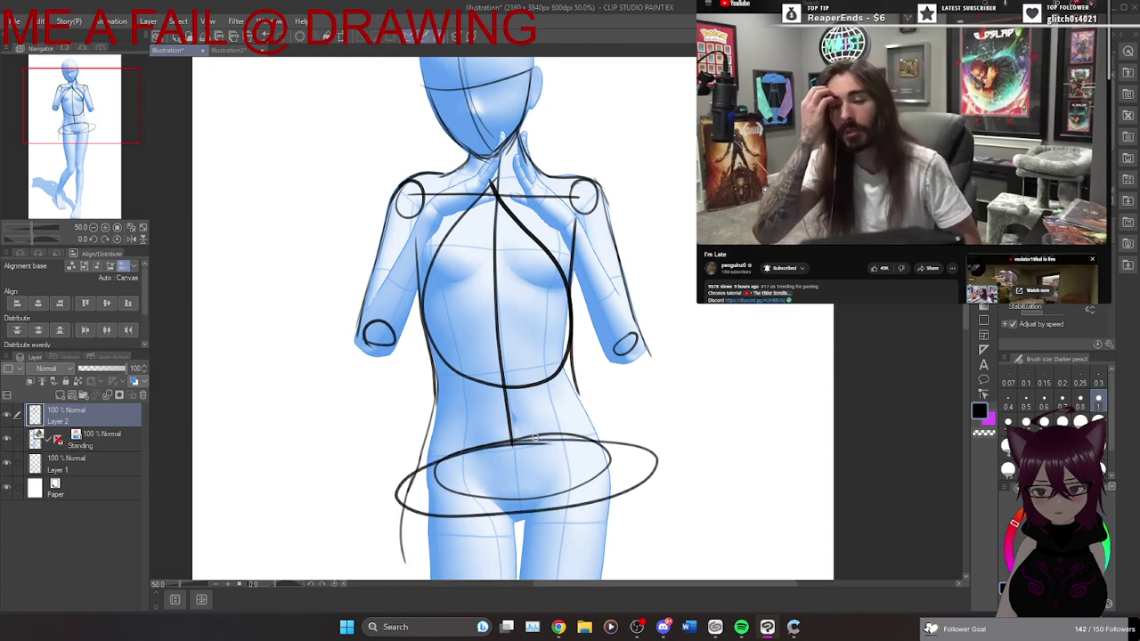
{"action": "mouse_move", "coordinate": [573, 359]}
{"action": "left_mouse_down"}
{"action": "mouse_move", "coordinate": [587, 424]}
{"action": "mouse_move", "coordinate": [603, 446]}
{"action": "left_mouse_up"}
{"action": "key", "text": "ctrl+z"}
{"action": "mouse_move", "coordinate": [575, 381]}
{"action": "left_mouse_down"}
{"action": "mouse_move", "coordinate": [630, 461]}
{"action": "mouse_move", "coordinate": [617, 447]}
{"action": "mouse_move", "coordinate": [635, 532]}
{"action": "left_mouse_up"}
{"action": "key", "text": "ctrl+z"}
{"action": "key", "text": "ctrl+z"}
{"action": "left_click_drag", "start_coordinate": [577, 388], "coordinate": [631, 530]}
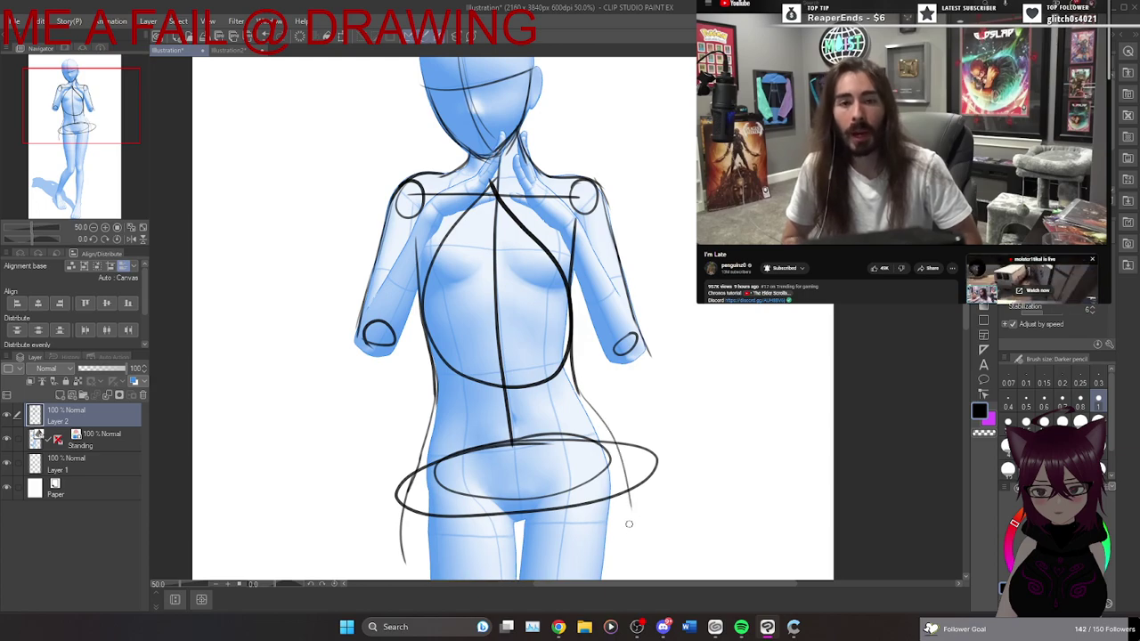
{"action": "mouse_move", "coordinate": [574, 386]}
{"action": "left_mouse_down"}
{"action": "mouse_move", "coordinate": [622, 460]}
{"action": "mouse_move", "coordinate": [637, 538]}
{"action": "left_mouse_up"}
{"action": "left_click_drag", "start_coordinate": [626, 492], "coordinate": [638, 540]}
{"action": "left_click_drag", "start_coordinate": [626, 488], "coordinate": [639, 579]}
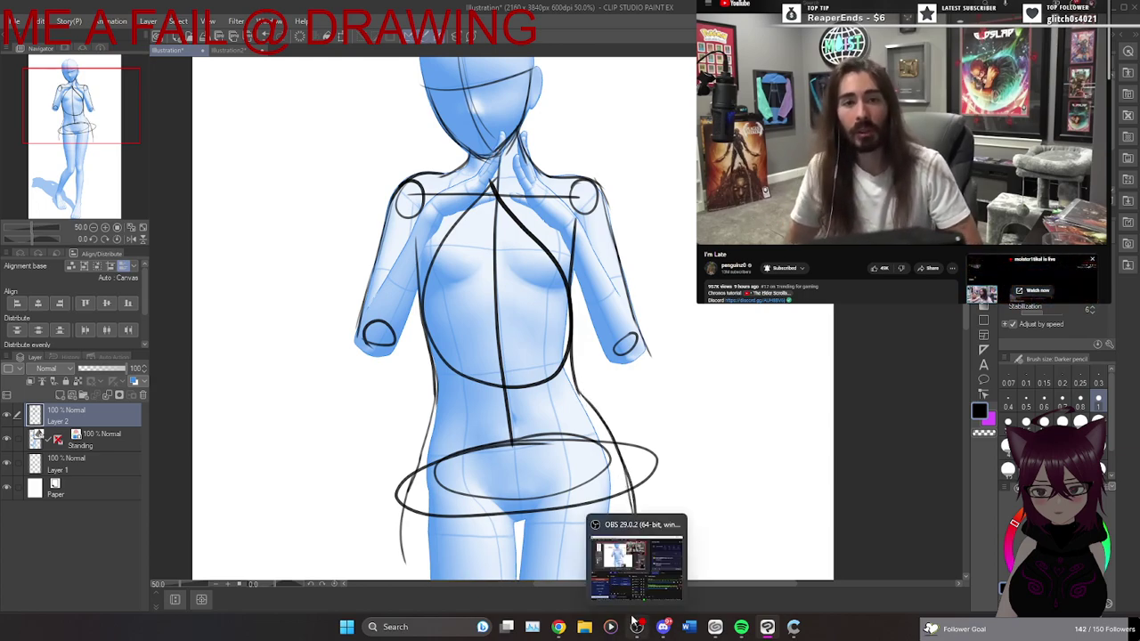
Erase part of the wider pelvis ellipse, and undo the erasing, the wide hip contours and the wider ellipse.
{"action": "scroll", "coordinate": [513, 319], "scroll_direction": "down", "scroll_amount": 2}
{"action": "scroll", "coordinate": [513, 319], "scroll_direction": "down", "scroll_amount": 2}
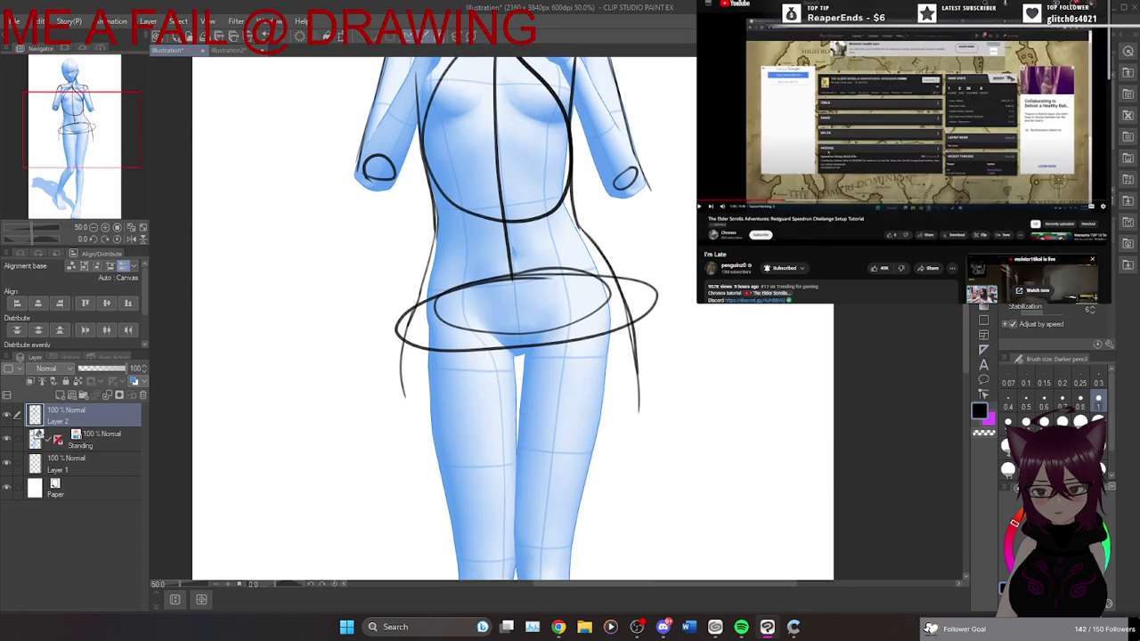
{"action": "key", "text": "e"}
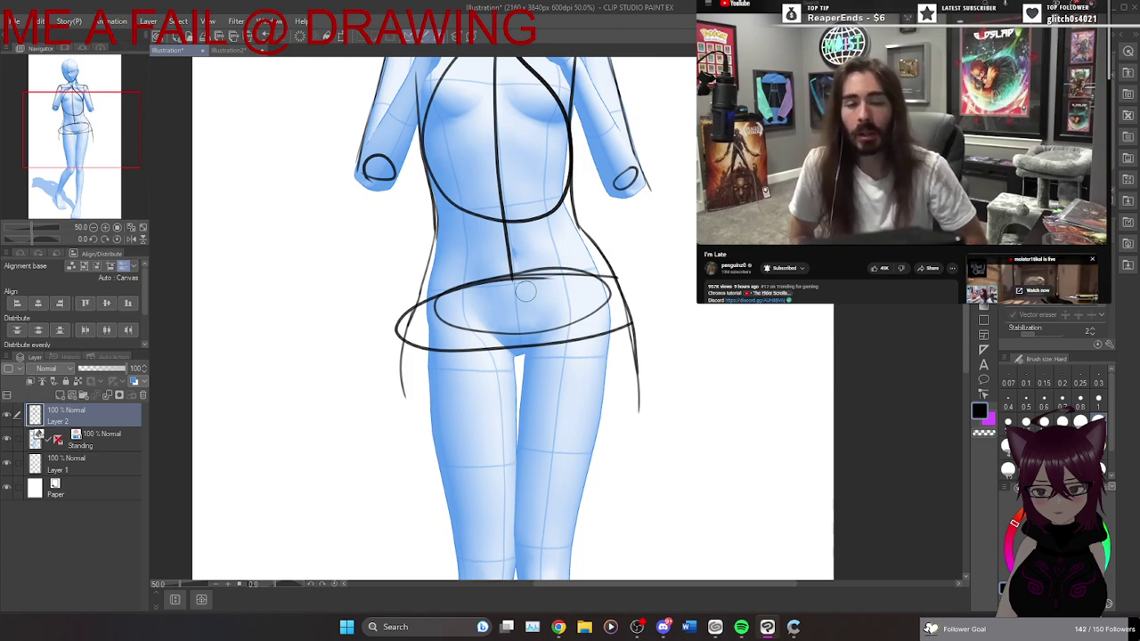
{"action": "left_click_drag", "start_coordinate": [631, 288], "coordinate": [631, 285]}
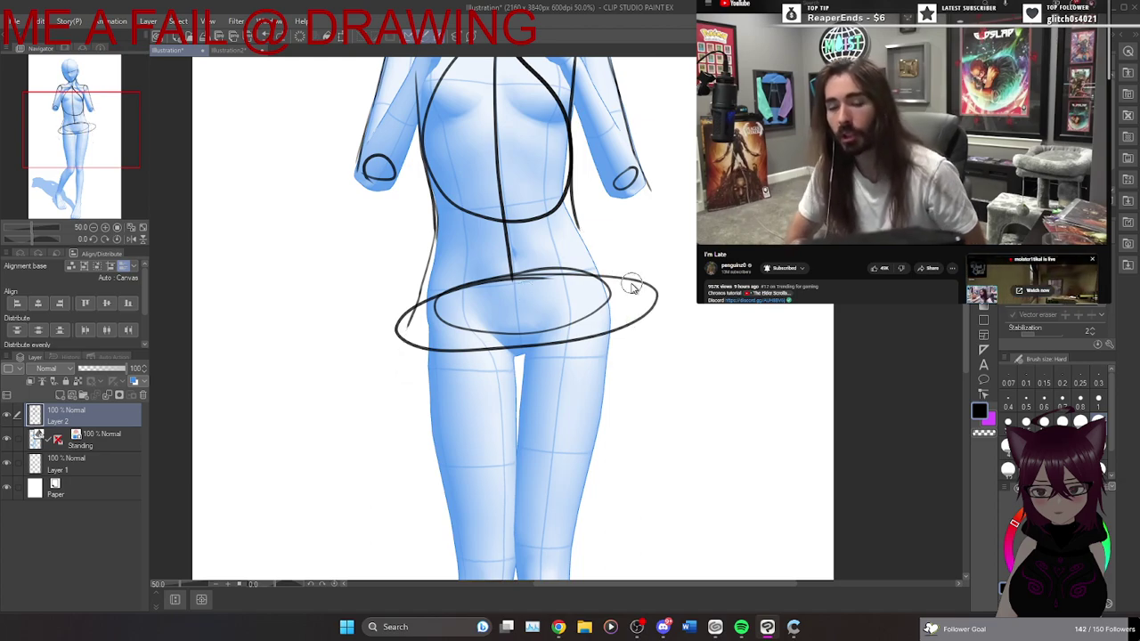
{"action": "left_click", "coordinate": [630, 284]}
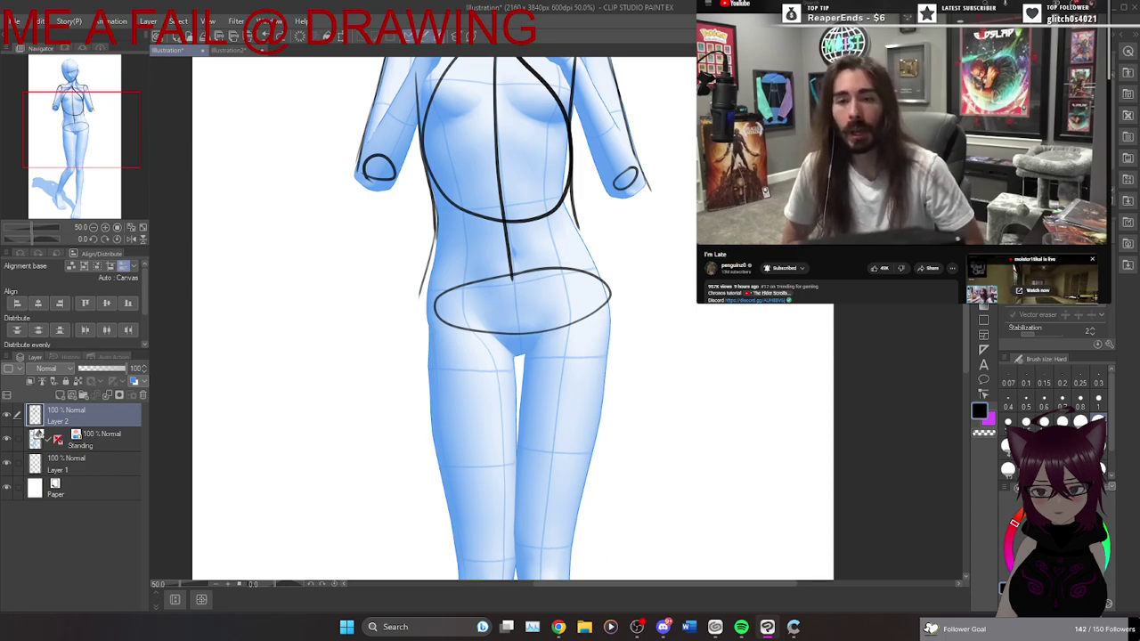
Switch to the color-stretch brush and sketch the figure's left hip contour from the waist to the upper thigh.
{"action": "key", "text": "p"}
{"action": "key", "text": "p"}
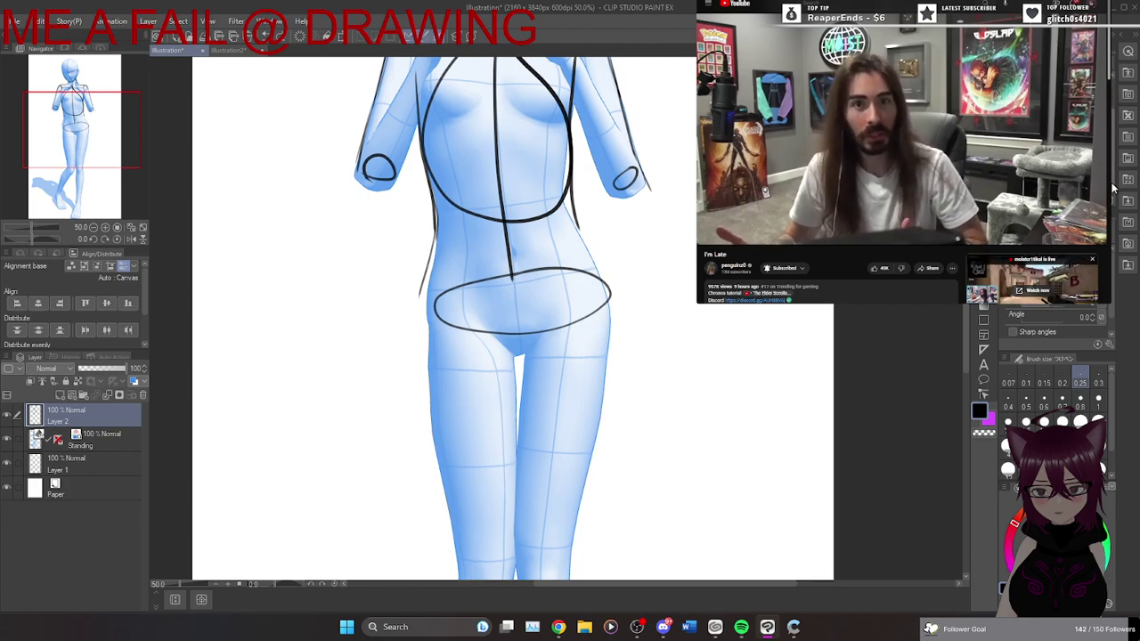
{"action": "key", "text": "p"}
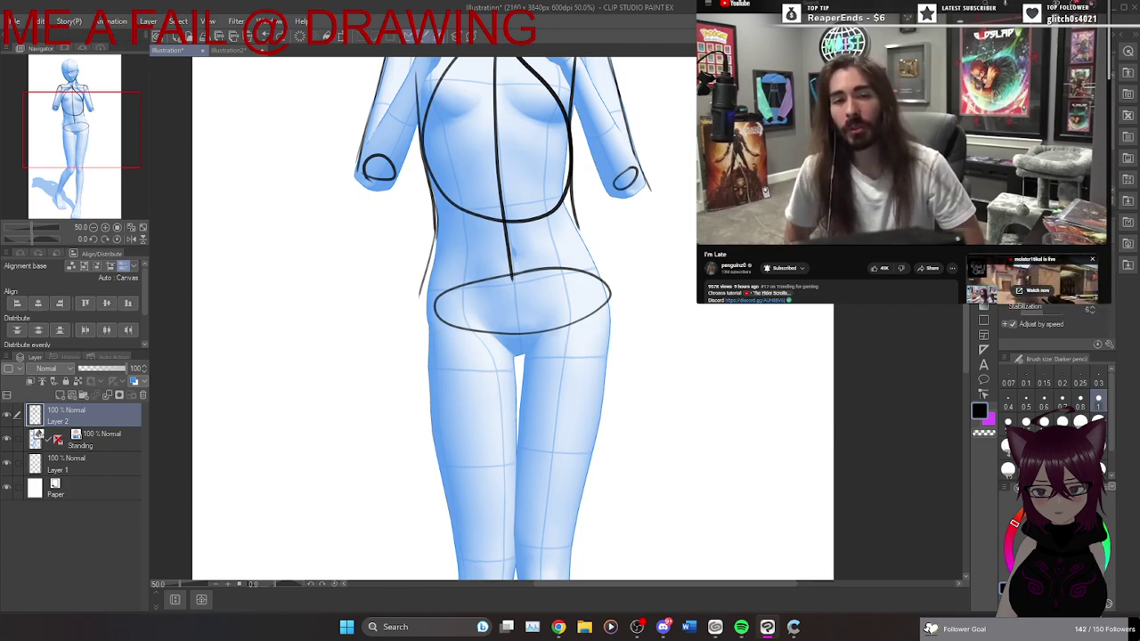
{"action": "key", "text": "j"}
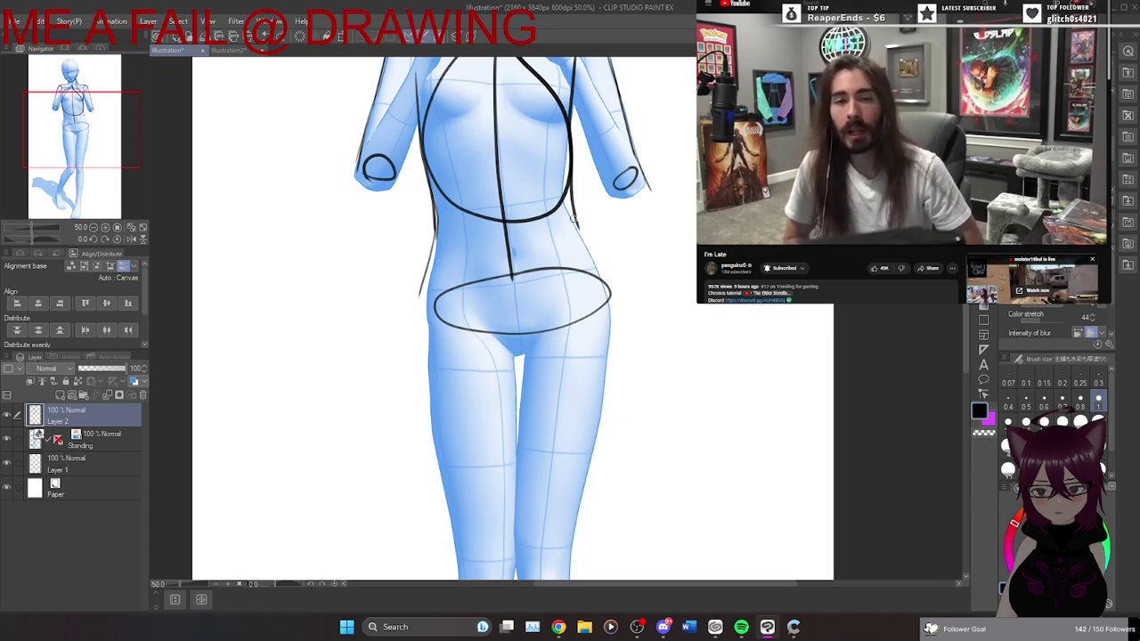
{"action": "left_click_drag", "start_coordinate": [575, 226], "coordinate": [618, 294]}
{"action": "key", "text": "ctrl+z"}
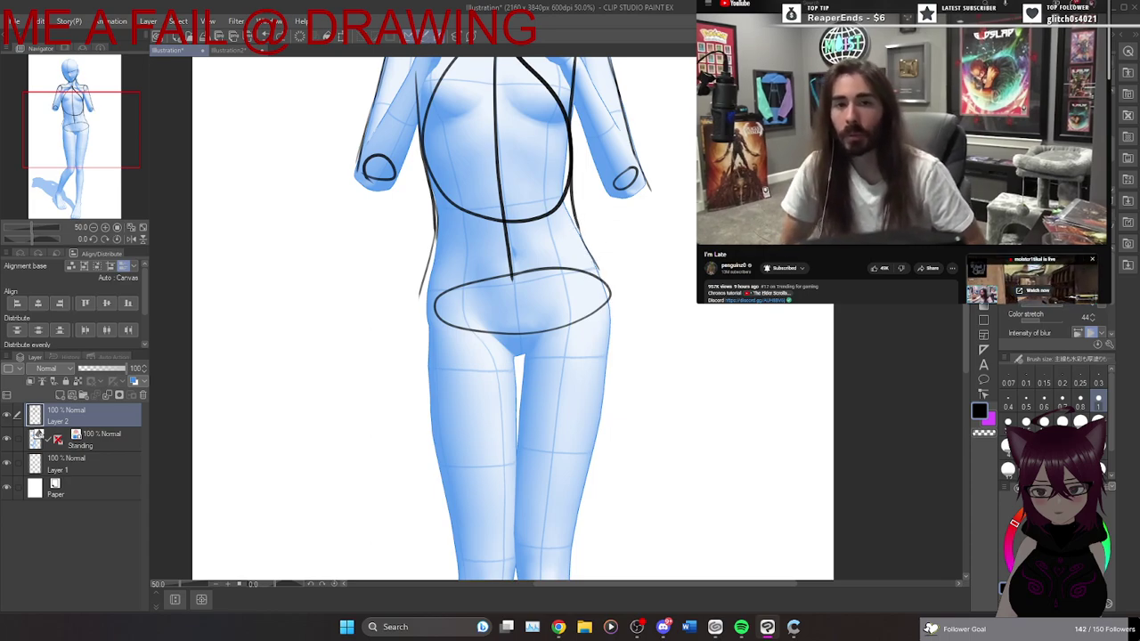
{"action": "mouse_move", "coordinate": [576, 223]}
{"action": "left_mouse_down"}
{"action": "mouse_move", "coordinate": [605, 295]}
{"action": "mouse_move", "coordinate": [612, 366]}
{"action": "left_mouse_up"}
Sketch the figure's right hip and outer thigh contour from the waist down to just above the knee.
{"action": "mouse_move", "coordinate": [425, 265]}
{"action": "left_mouse_down"}
{"action": "mouse_move", "coordinate": [419, 415]}
{"action": "mouse_move", "coordinate": [435, 488]}
{"action": "left_mouse_up"}
{"action": "key", "text": "ctrl+z"}
{"action": "left_click_drag", "start_coordinate": [433, 259], "coordinate": [430, 442]}
{"action": "mouse_move", "coordinate": [419, 312]}
{"action": "left_mouse_down"}
{"action": "mouse_move", "coordinate": [424, 425]}
{"action": "mouse_move", "coordinate": [445, 509]}
{"action": "left_mouse_up"}
{"action": "left_click_drag", "start_coordinate": [425, 418], "coordinate": [447, 527]}
{"action": "left_click_drag", "start_coordinate": [429, 451], "coordinate": [464, 577]}
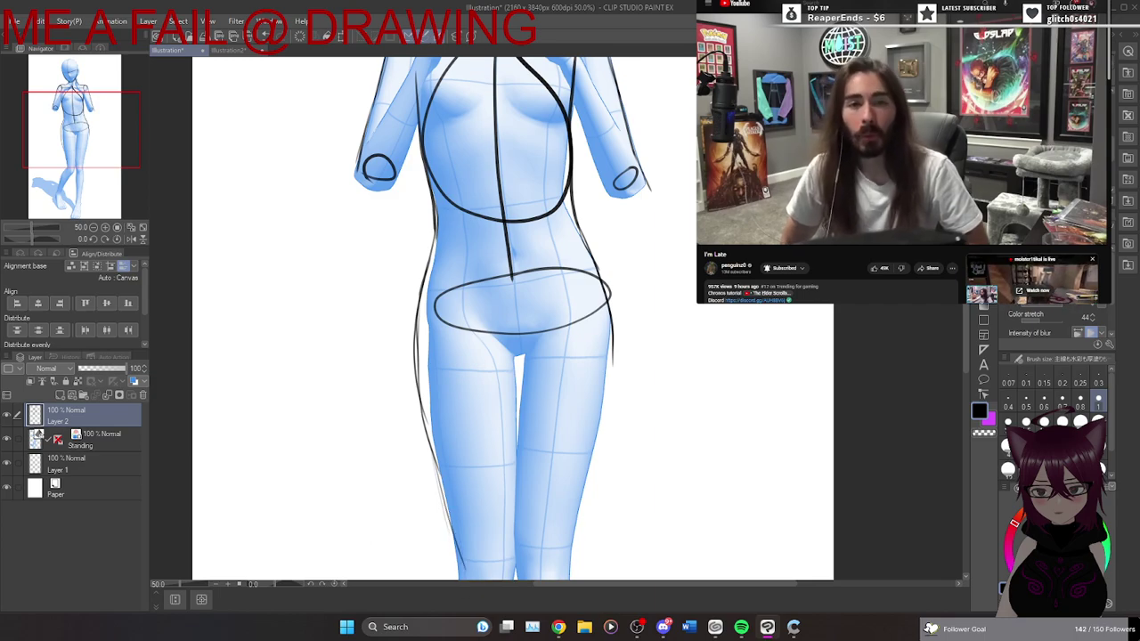
Sketch the outer thigh contour of the figure's left leg from the upper thigh down to the knee.
{"action": "scroll", "coordinate": [592, 267], "scroll_direction": "down", "scroll_amount": 3}
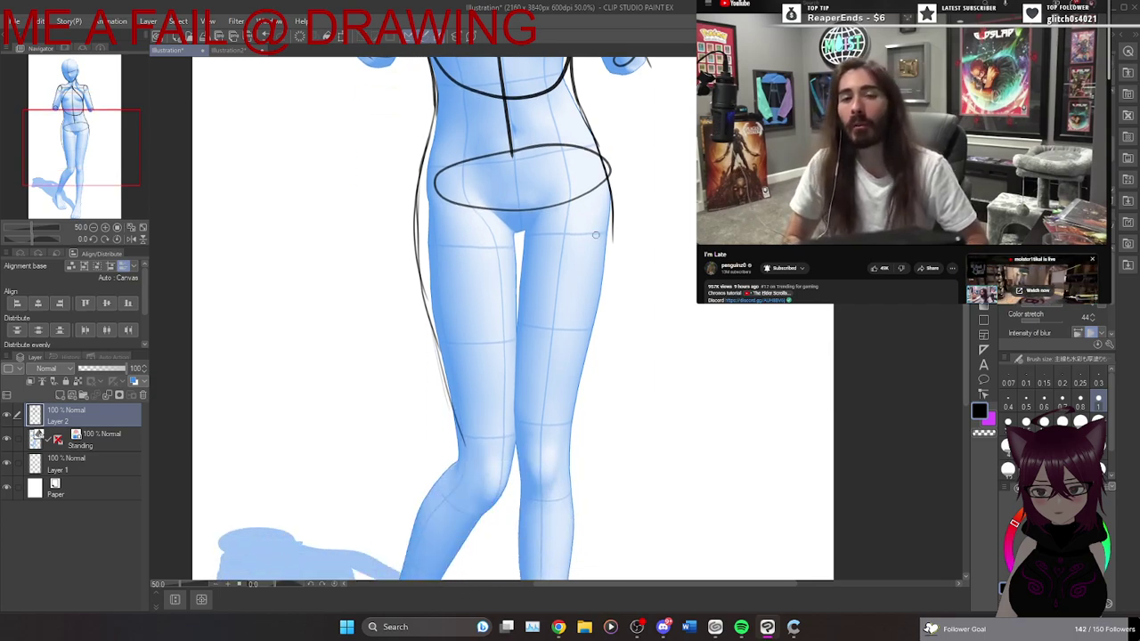
{"action": "left_click_drag", "start_coordinate": [611, 229], "coordinate": [588, 368]}
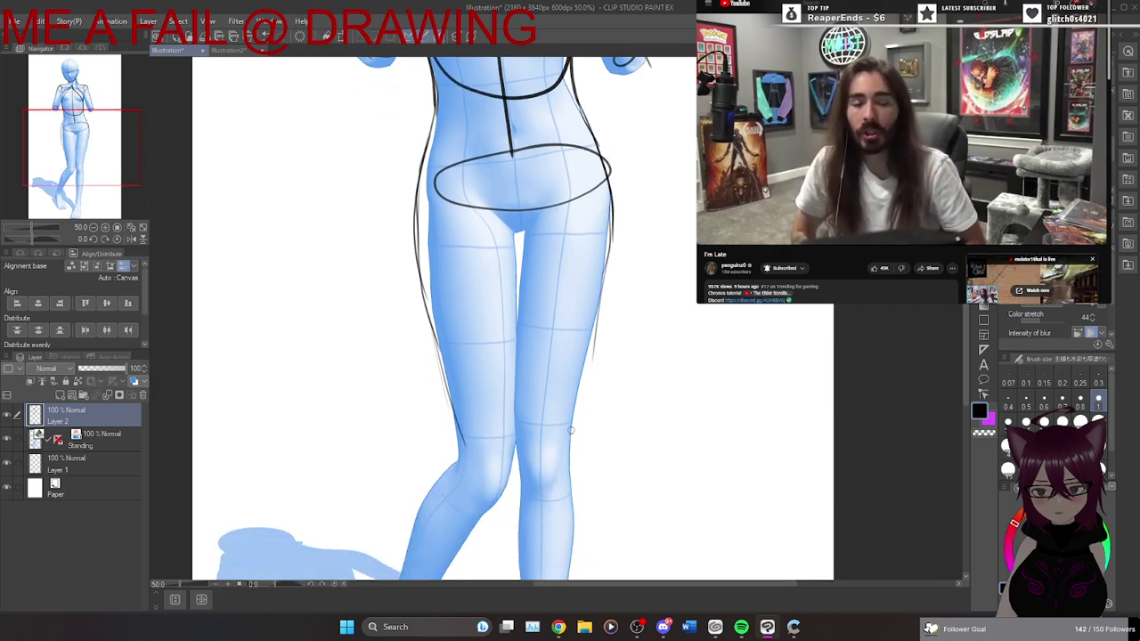
{"action": "left_click_drag", "start_coordinate": [603, 303], "coordinate": [566, 450]}
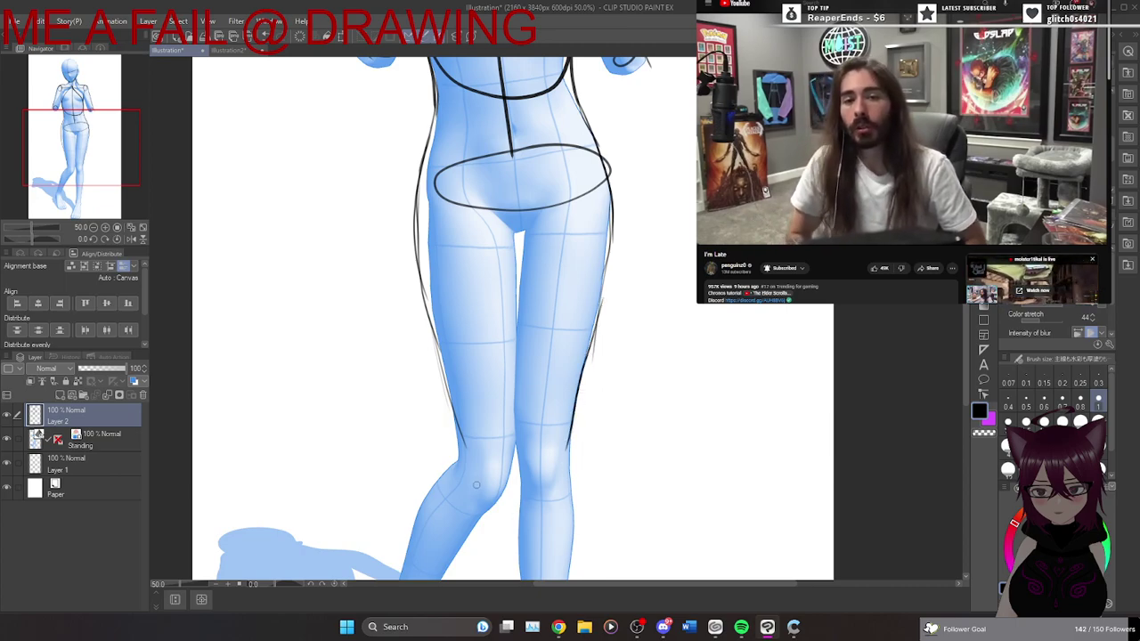
Sketch short contour strokes on both knees, and undo the last two strokes.
{"action": "left_click_drag", "start_coordinate": [482, 454], "coordinate": [473, 509]}
{"action": "left_click_drag", "start_coordinate": [561, 450], "coordinate": [550, 494]}
{"action": "left_click_drag", "start_coordinate": [525, 455], "coordinate": [537, 495]}
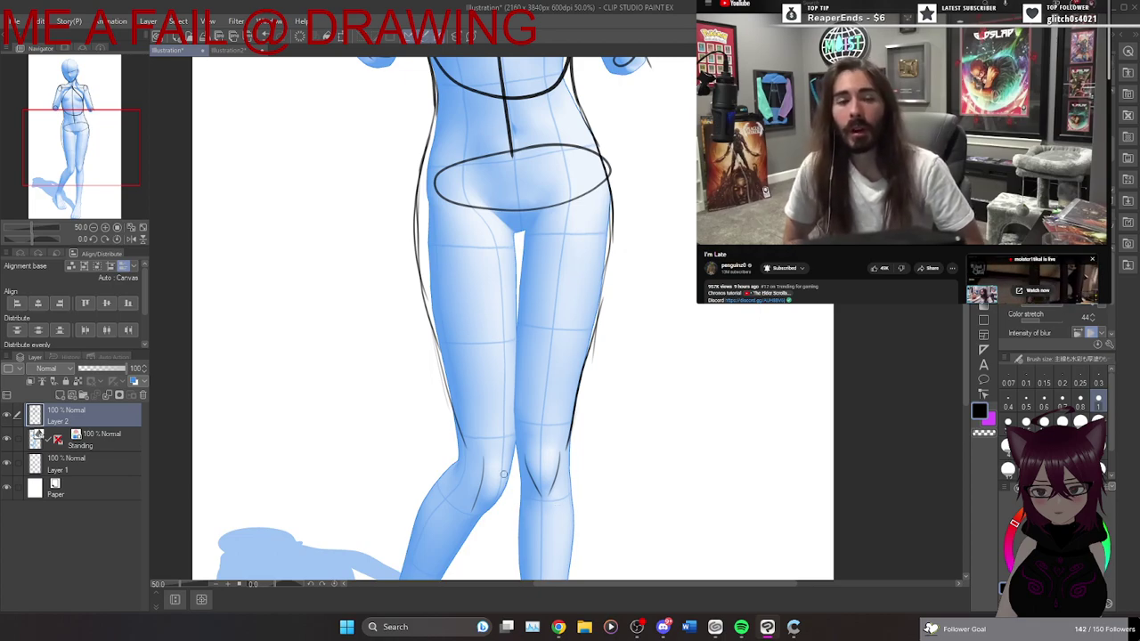
{"action": "key", "text": "ctrl+z"}
{"action": "key", "text": "ctrl+z"}
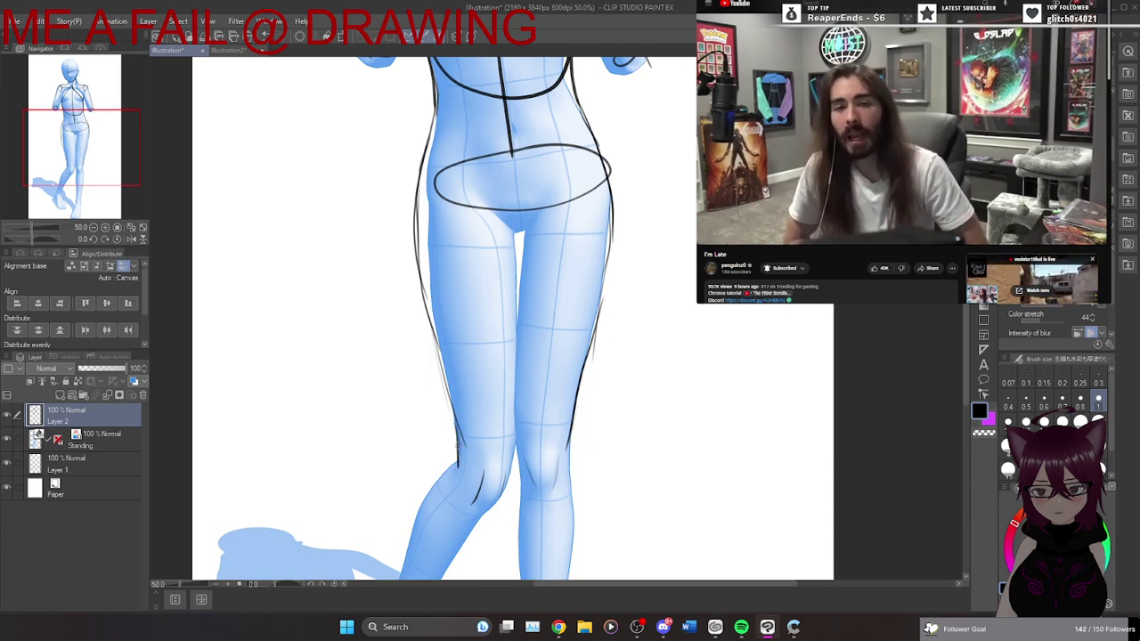
Sketch the outer lower-leg contours of both legs, and outline the ankle and sides of the figure's right foot.
{"action": "left_click_drag", "start_coordinate": [456, 459], "coordinate": [410, 532]}
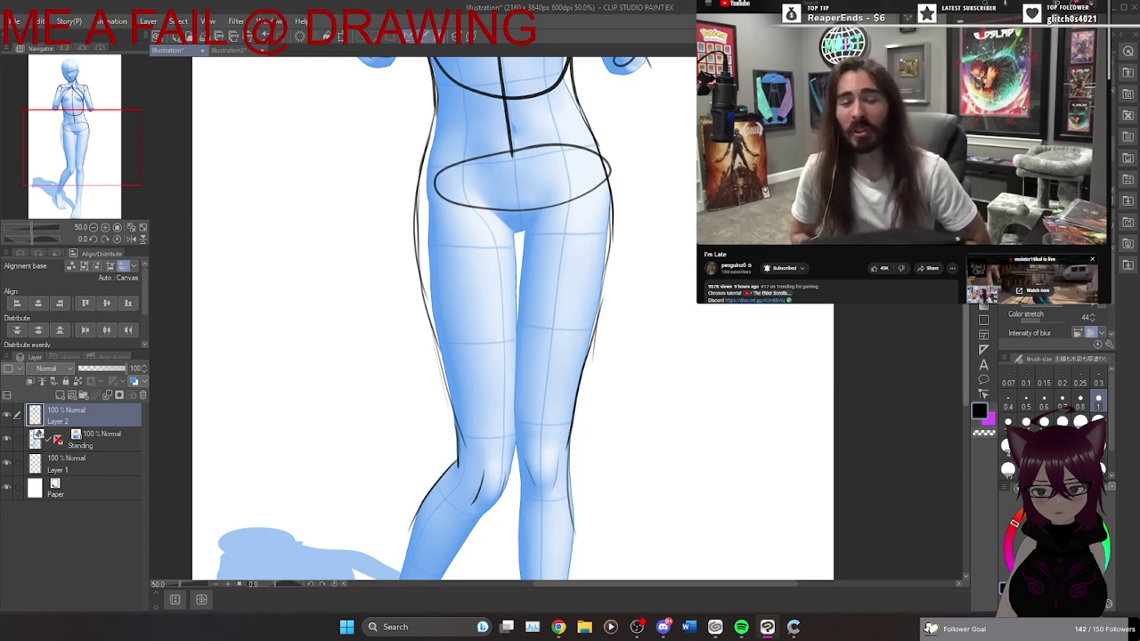
{"action": "scroll", "coordinate": [560, 343], "scroll_direction": "down", "scroll_amount": 3}
{"action": "left_click_drag", "start_coordinate": [574, 354], "coordinate": [560, 411]}
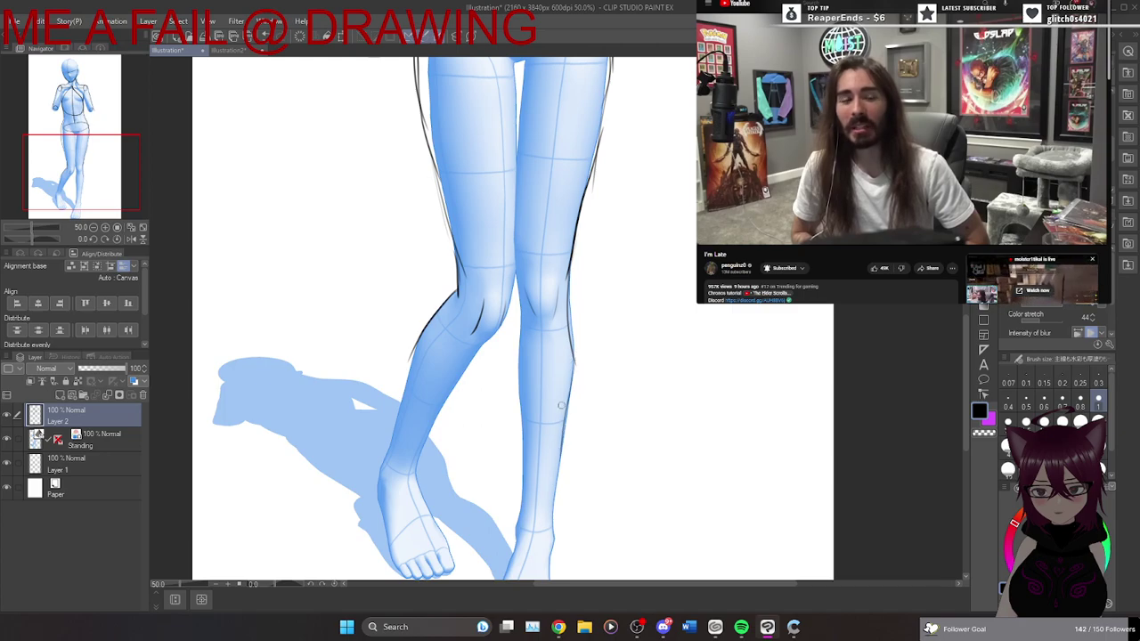
{"action": "left_click_drag", "start_coordinate": [575, 367], "coordinate": [564, 468]}
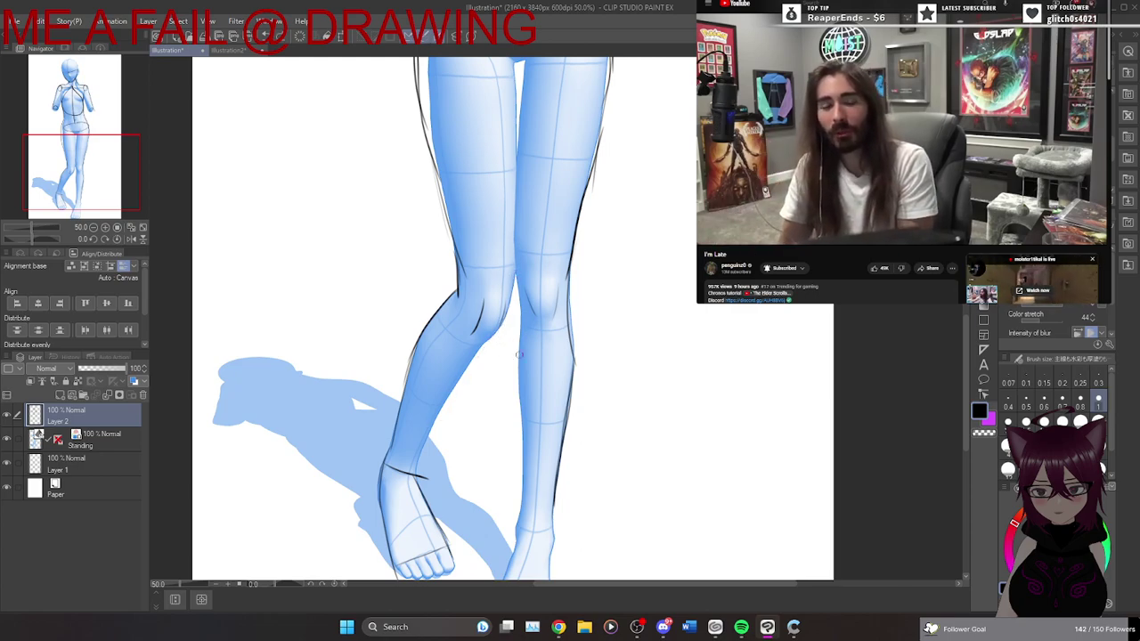
Sketch the V-shaped crotch lines below the pelvis ellipse and the inner thigh contours between the legs, redoing unwanted strokes.
{"action": "scroll", "coordinate": [518, 355], "scroll_direction": "up", "scroll_amount": 5}
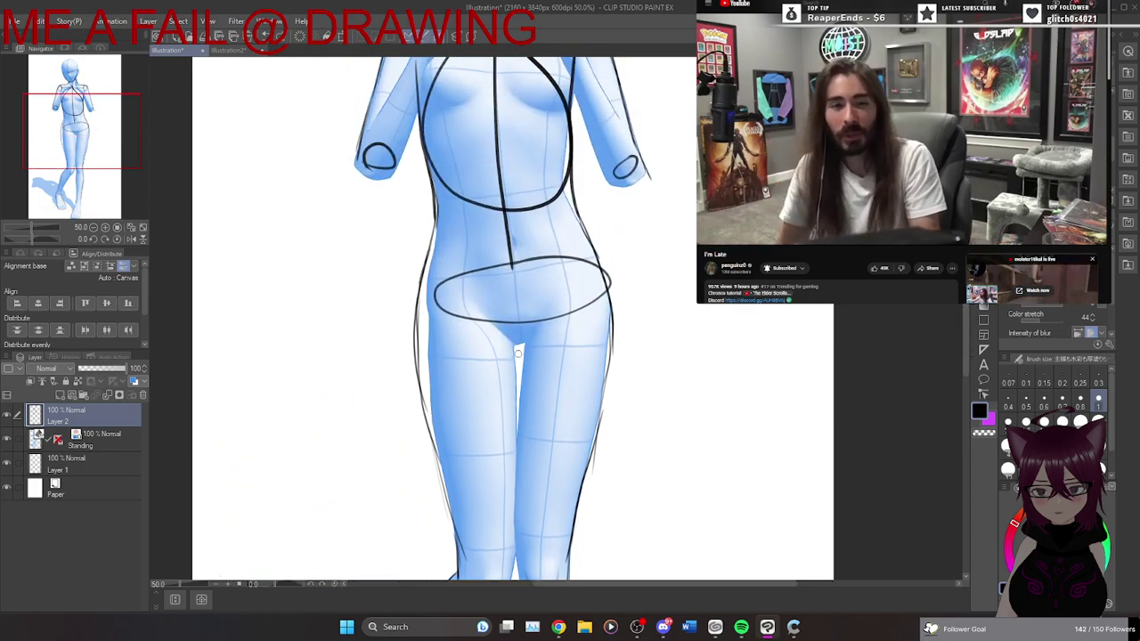
{"action": "mouse_move", "coordinate": [477, 312]}
{"action": "left_mouse_down"}
{"action": "mouse_move", "coordinate": [522, 372]}
{"action": "mouse_move", "coordinate": [531, 347]}
{"action": "left_mouse_up"}
{"action": "key", "text": "ctrl+z"}
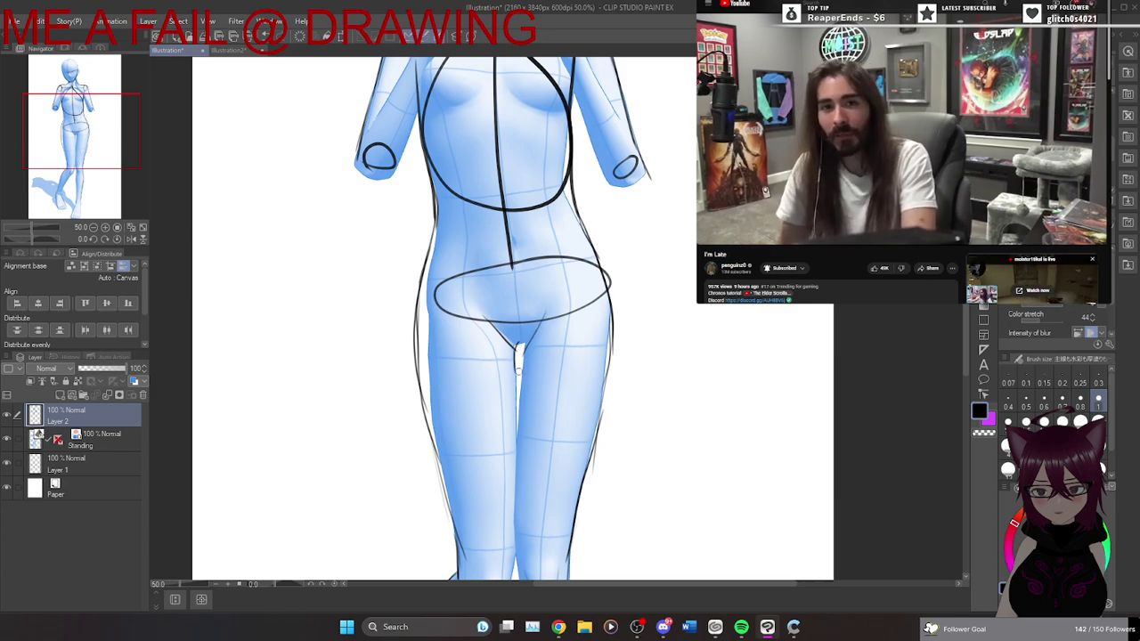
{"action": "left_click_drag", "start_coordinate": [520, 341], "coordinate": [514, 408]}
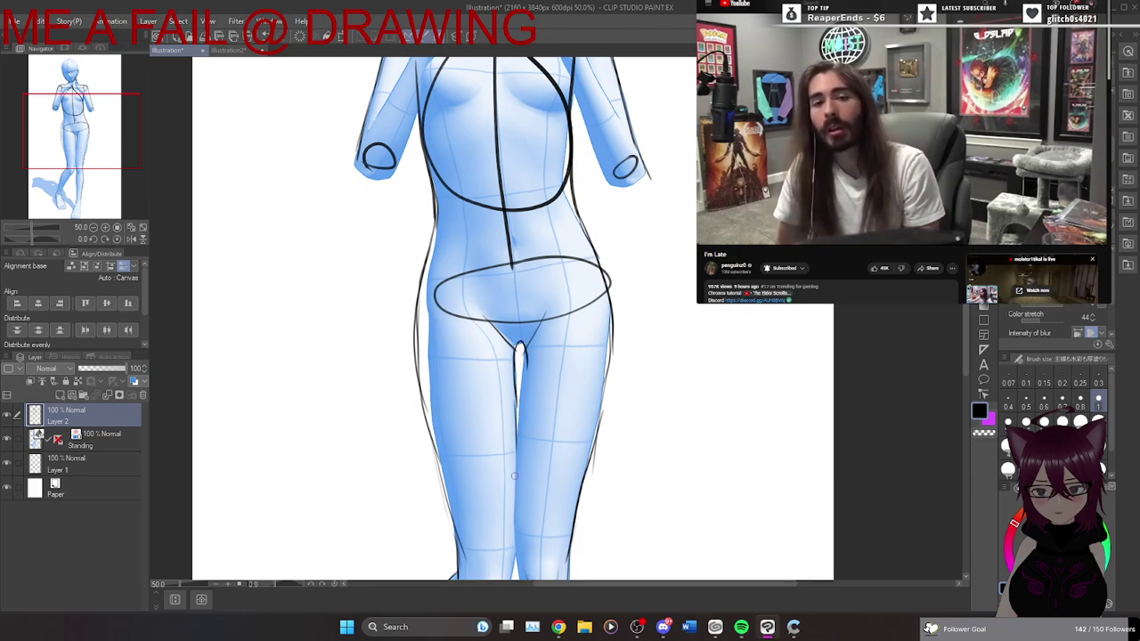
{"action": "left_click_drag", "start_coordinate": [519, 374], "coordinate": [516, 507]}
{"action": "key", "text": "ctrl+z"}
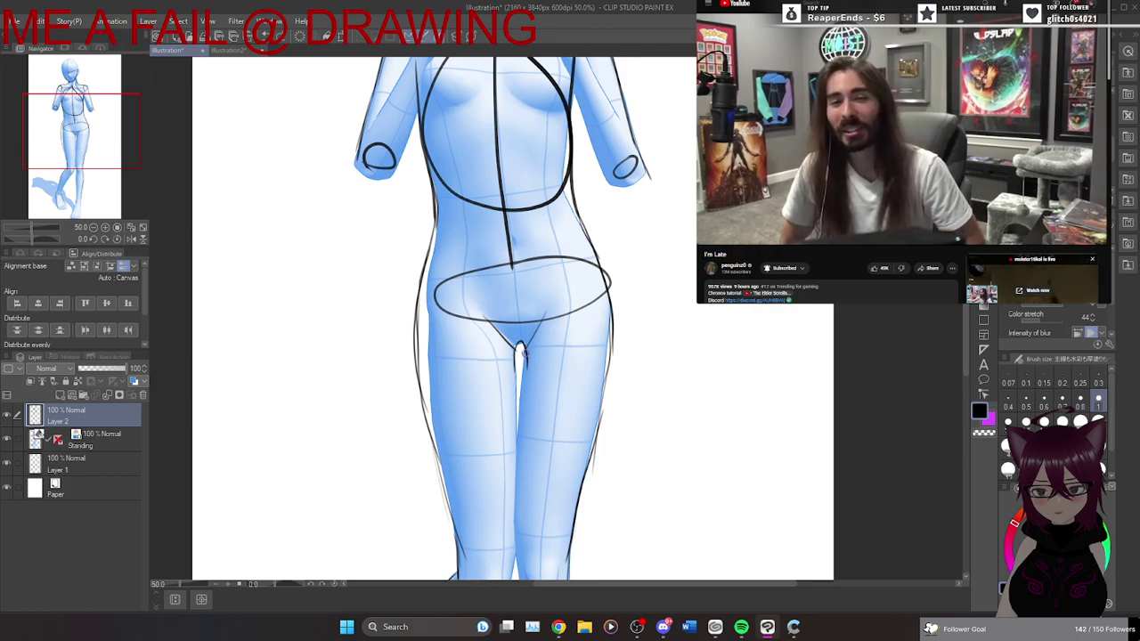
{"action": "mouse_move", "coordinate": [521, 385]}
{"action": "left_mouse_down"}
{"action": "mouse_move", "coordinate": [520, 544]}
{"action": "mouse_move", "coordinate": [516, 505]}
{"action": "left_mouse_up"}
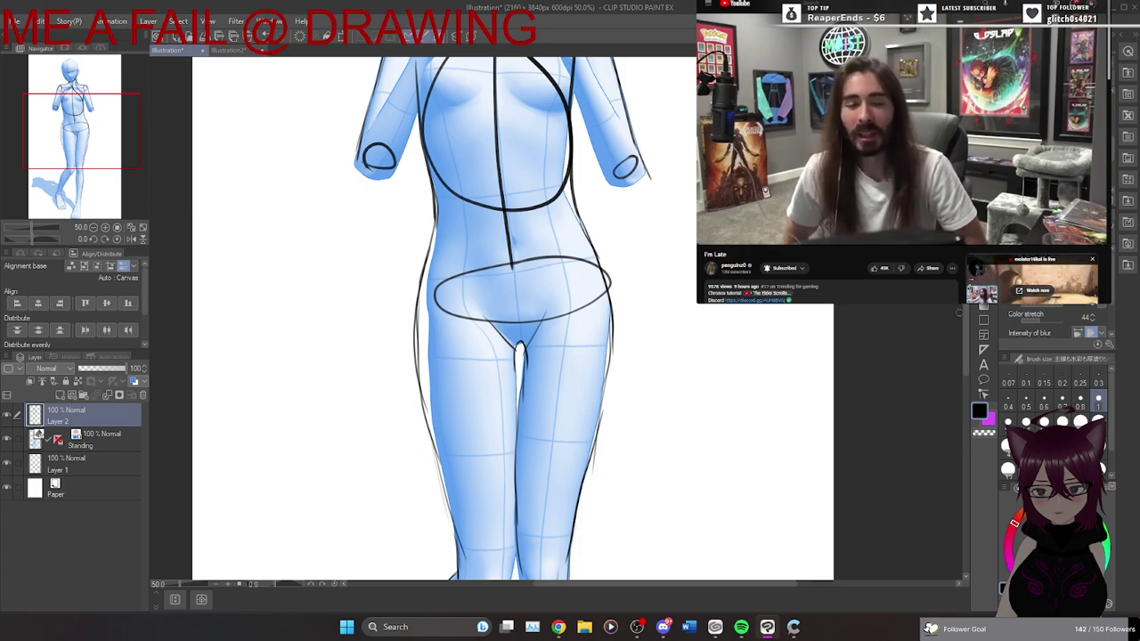
{"action": "scroll", "coordinate": [964, 327], "scroll_direction": "down", "scroll_amount": 2}
{"action": "scroll", "coordinate": [965, 326], "scroll_direction": "down", "scroll_amount": 3}
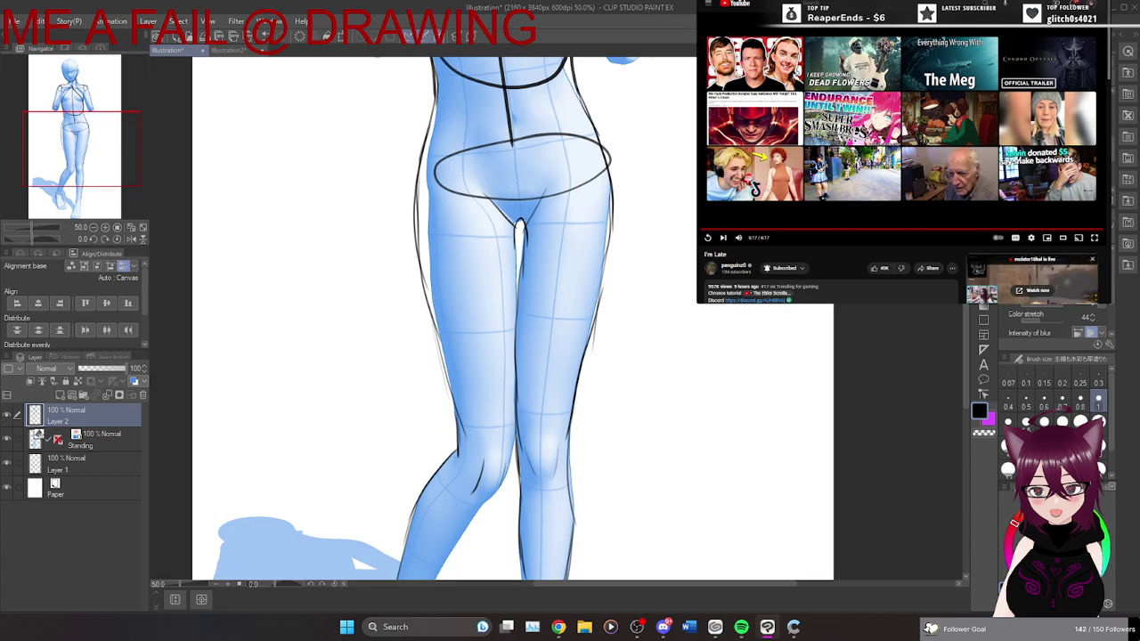
Switch to YouTube, expand the description of the video "I'm Late", and open the penguinz0 channel's list of videos.
{"action": "scroll", "coordinate": [902, 170], "scroll_direction": "down", "scroll_amount": 3}
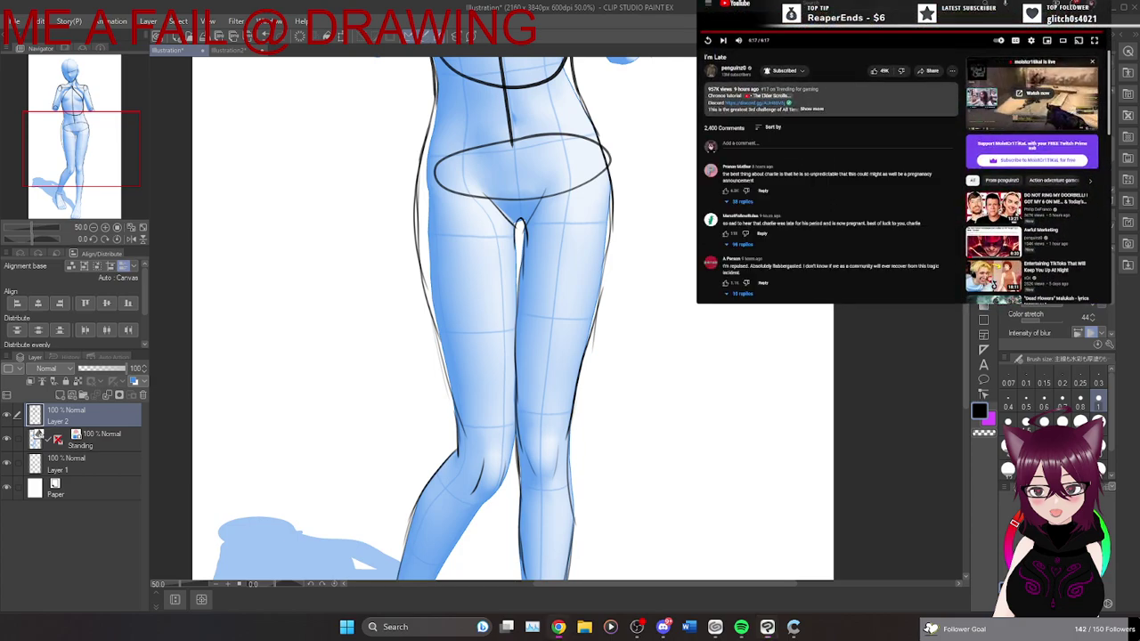
{"action": "left_click", "coordinate": [811, 109]}
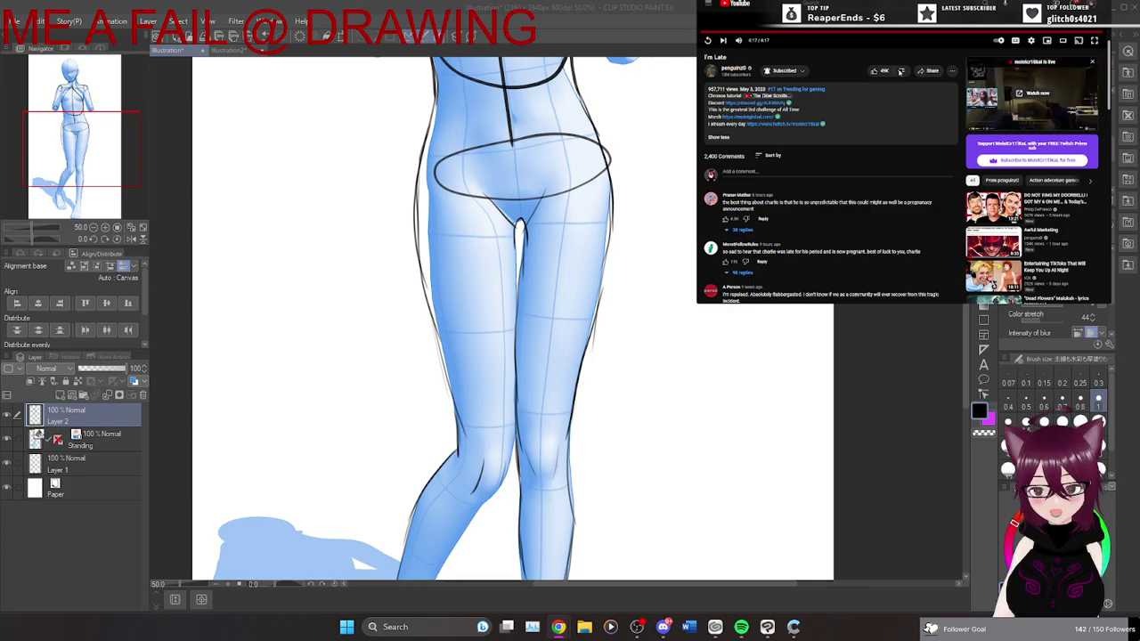
{"action": "scroll", "coordinate": [817, 134], "scroll_direction": "up", "scroll_amount": 3}
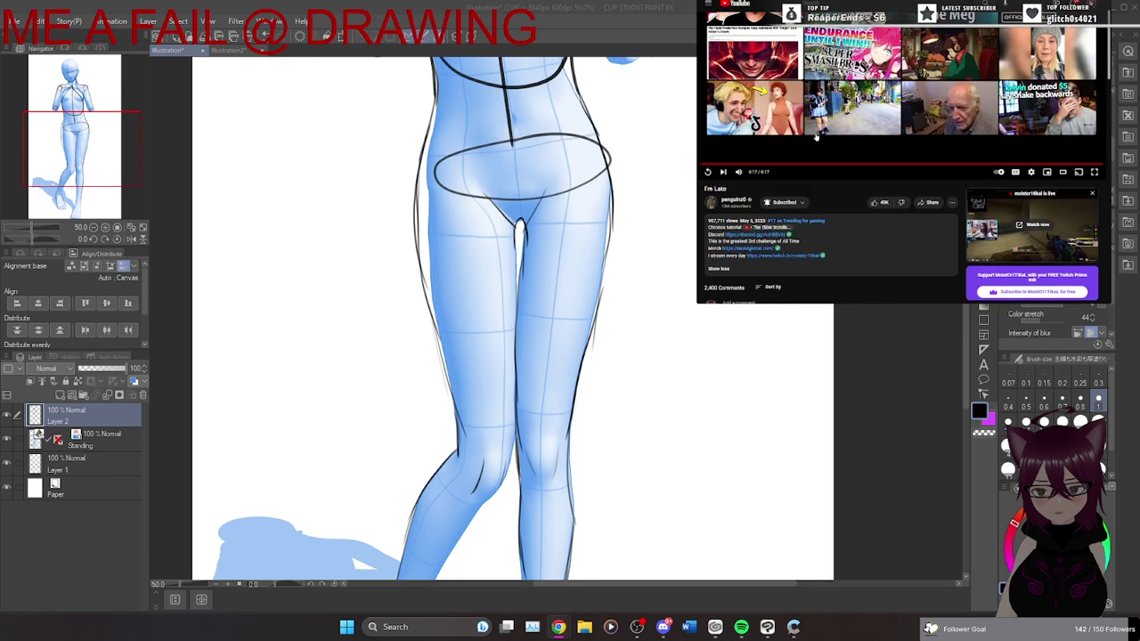
{"action": "left_click", "coordinate": [736, 199]}
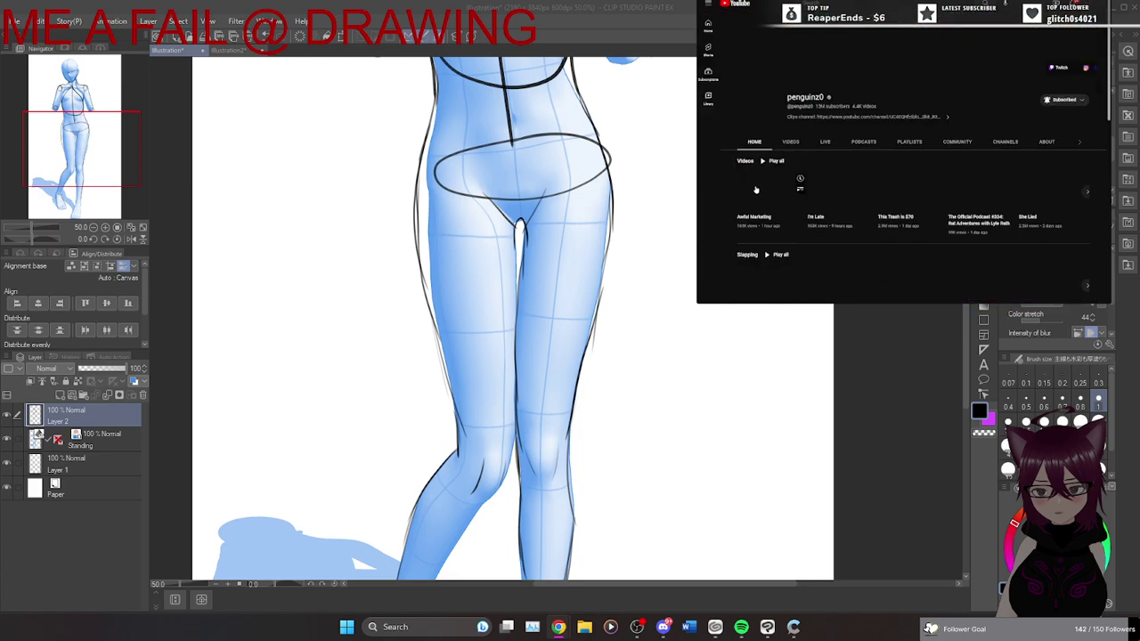
{"action": "left_click", "coordinate": [791, 143]}
Browse the penguinz0 channel's uploads for another video to play.
{"action": "scroll", "coordinate": [802, 151], "scroll_direction": "down", "scroll_amount": 3}
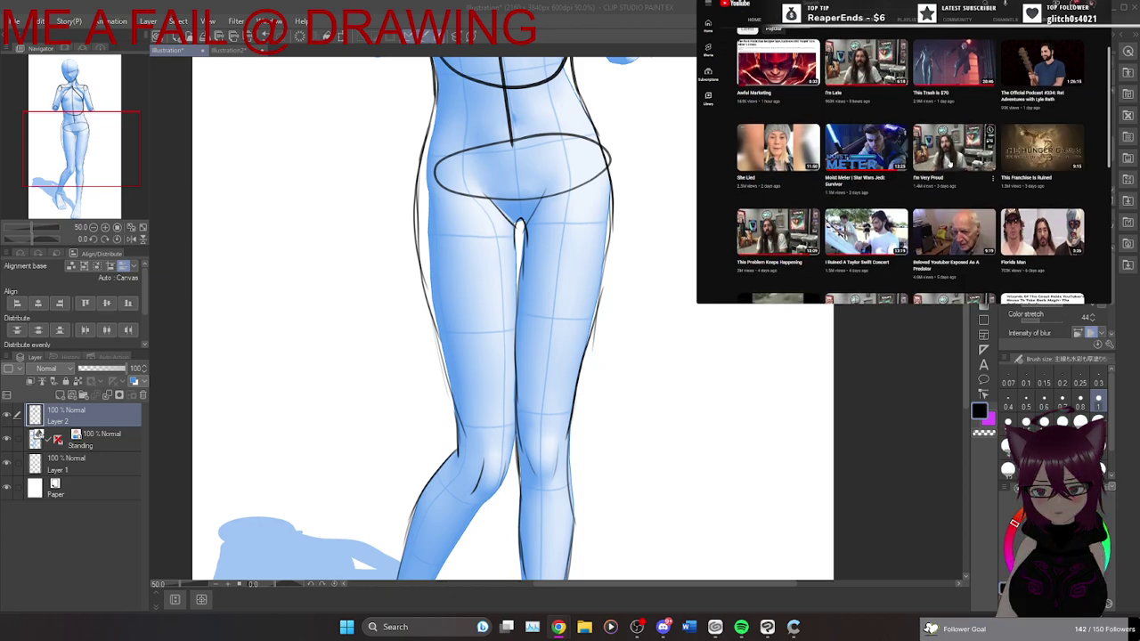
{"action": "scroll", "coordinate": [949, 163], "scroll_direction": "down", "scroll_amount": 1}
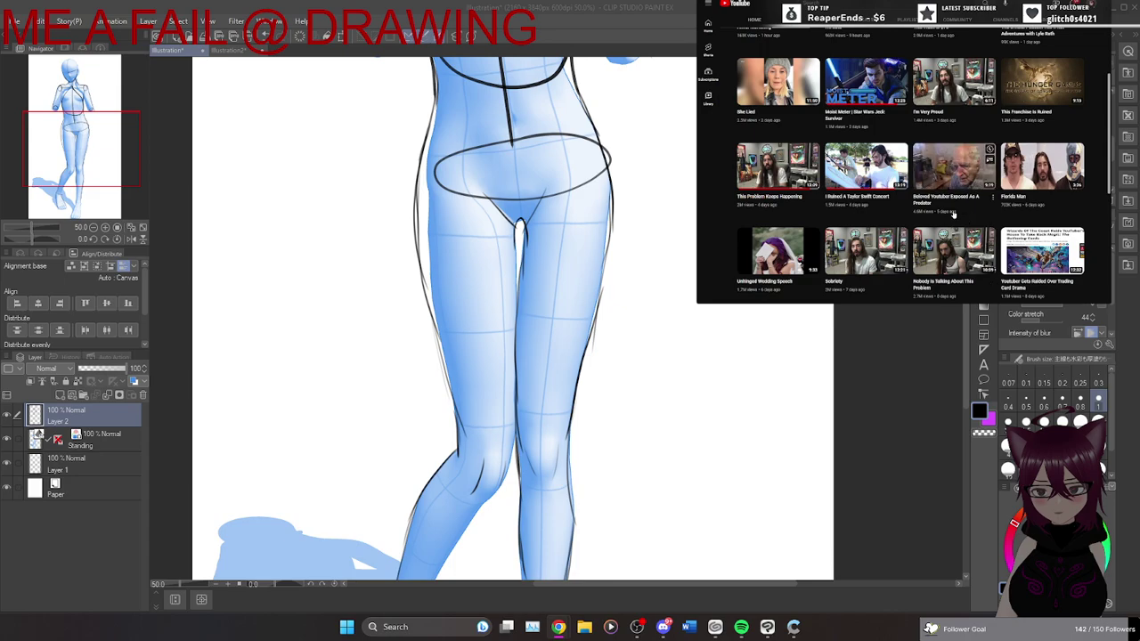
{"action": "scroll", "coordinate": [953, 214], "scroll_direction": "down", "scroll_amount": 3}
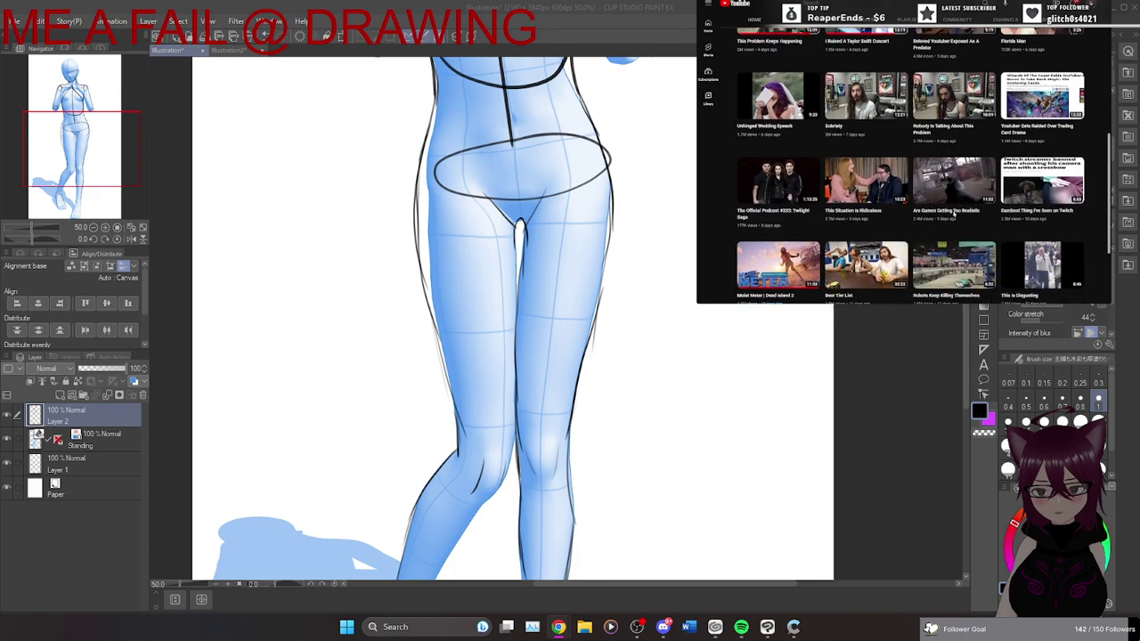
{"action": "scroll", "coordinate": [953, 213], "scroll_direction": "down", "scroll_amount": 2}
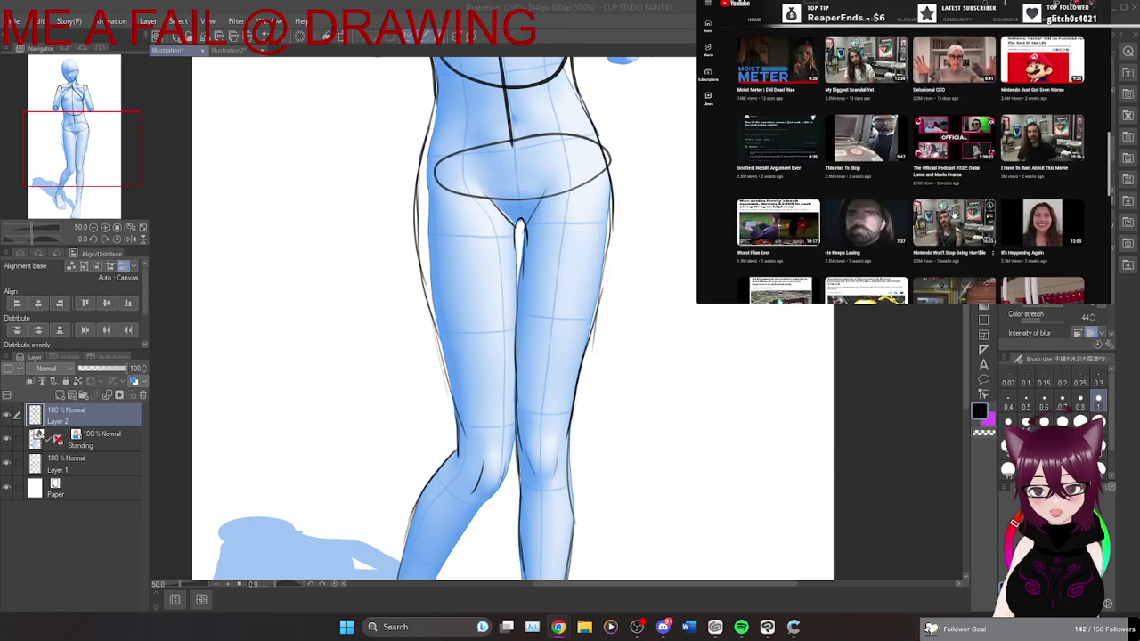
{"action": "scroll", "coordinate": [952, 213], "scroll_direction": "down", "scroll_amount": 2}
{"action": "scroll", "coordinate": [951, 153], "scroll_direction": "down", "scroll_amount": 1}
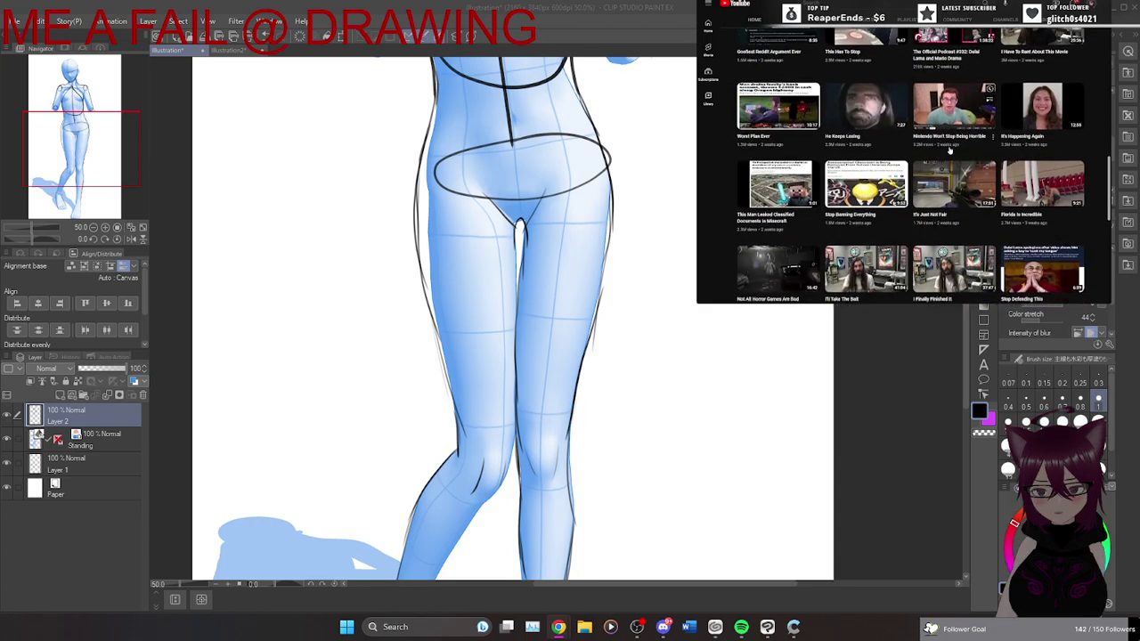
{"action": "scroll", "coordinate": [949, 151], "scroll_direction": "down", "scroll_amount": 1}
{"action": "scroll", "coordinate": [949, 152], "scroll_direction": "down", "scroll_amount": 2}
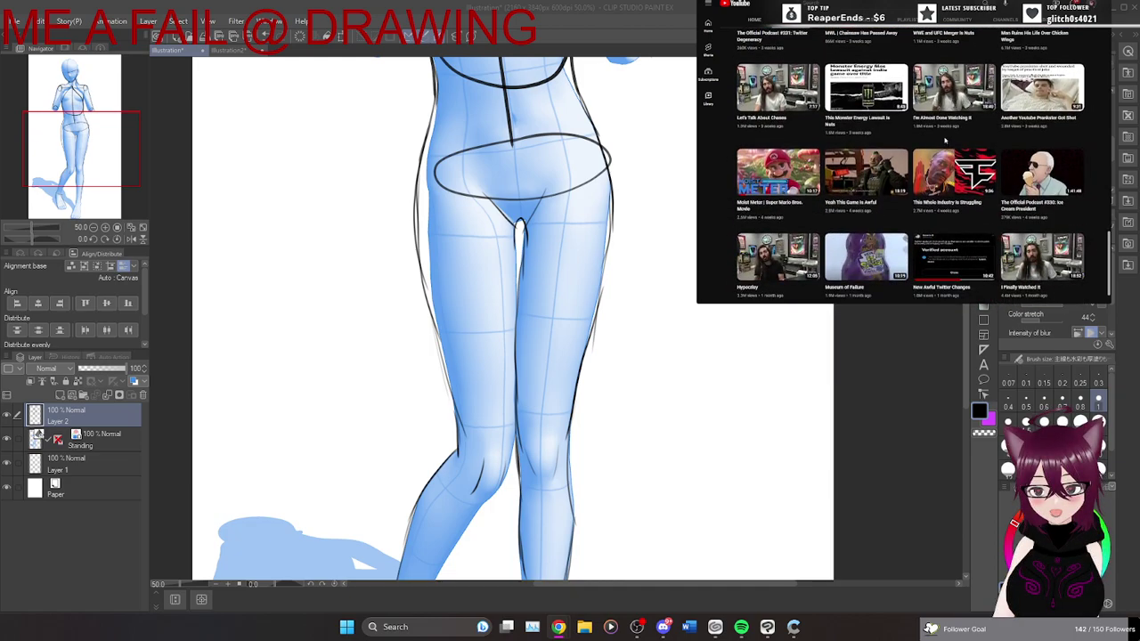
{"action": "scroll", "coordinate": [945, 140], "scroll_direction": "down", "scroll_amount": 2}
{"action": "scroll", "coordinate": [945, 140], "scroll_direction": "down", "scroll_amount": 1}
{"action": "scroll", "coordinate": [945, 140], "scroll_direction": "down", "scroll_amount": 1}
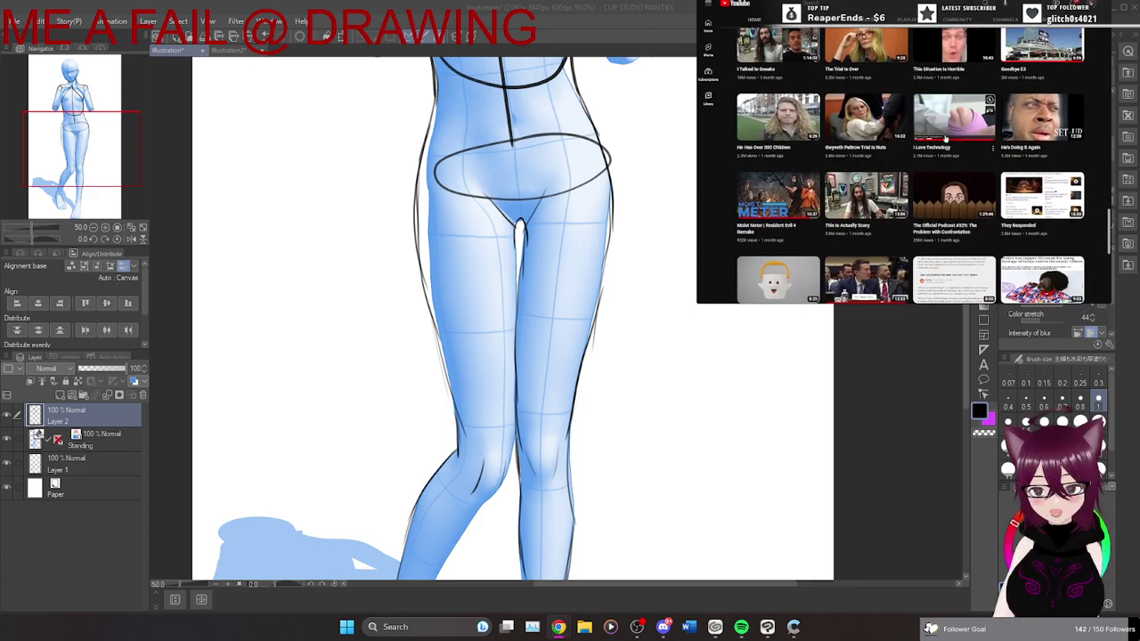
{"action": "scroll", "coordinate": [1029, 116], "scroll_direction": "down", "scroll_amount": 2}
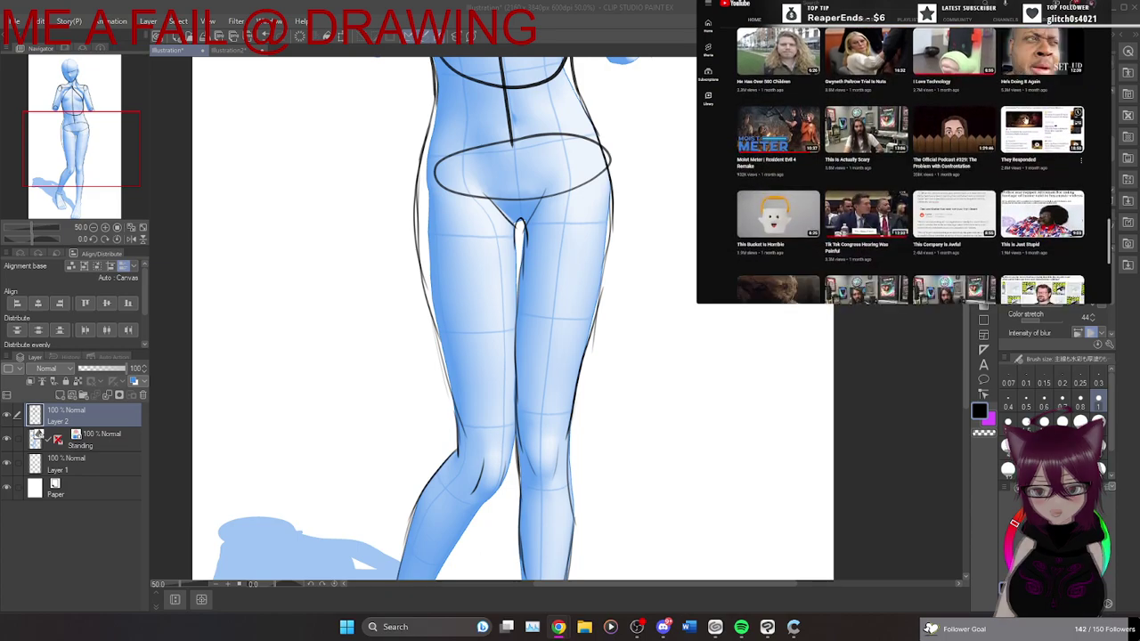
{"action": "scroll", "coordinate": [1038, 116], "scroll_direction": "down", "scroll_amount": 1}
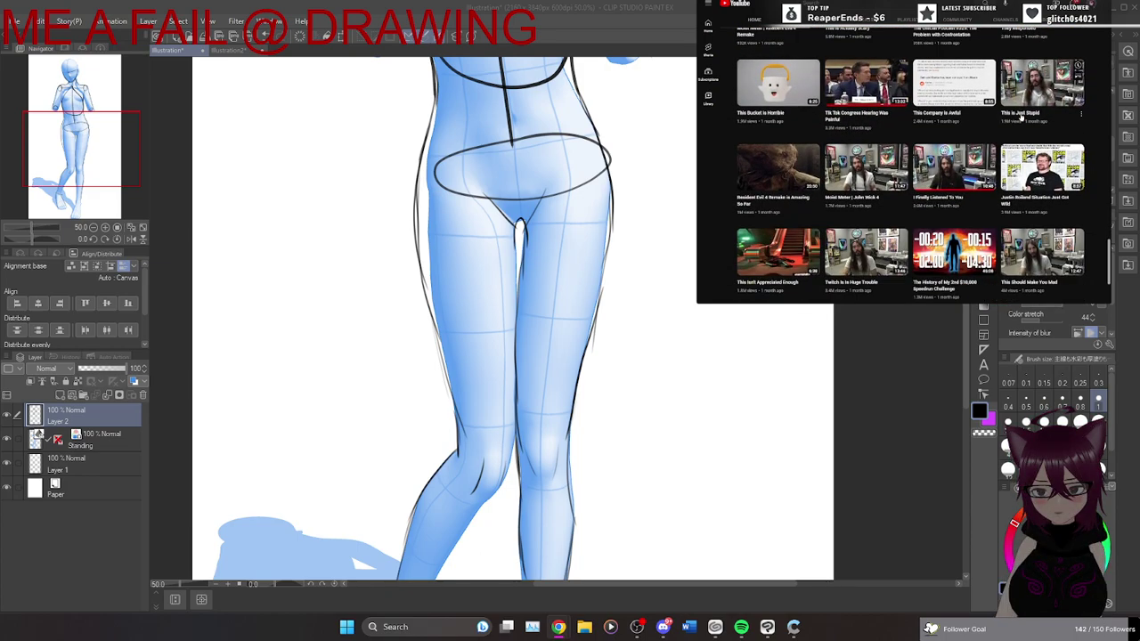
{"action": "scroll", "coordinate": [1037, 116], "scroll_direction": "down", "scroll_amount": 1}
{"action": "scroll", "coordinate": [998, 134], "scroll_direction": "down", "scroll_amount": 1}
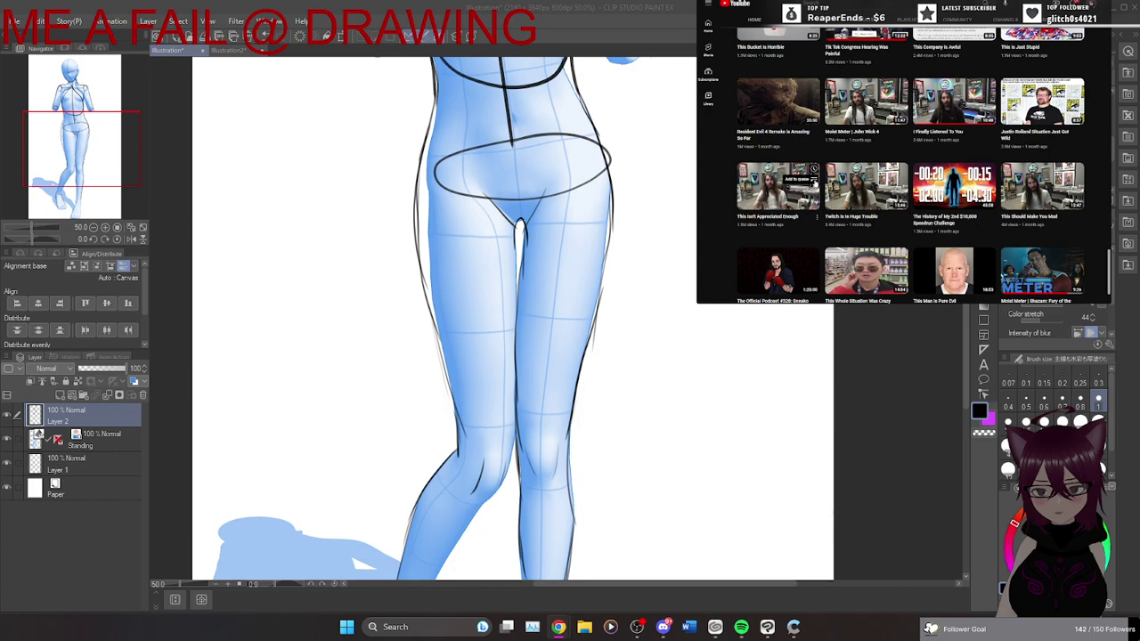
Queue the video "This Isn't Appreciated Enough" and expand its miniplayer to the full watch page.
{"action": "left_click", "coordinate": [813, 180]}
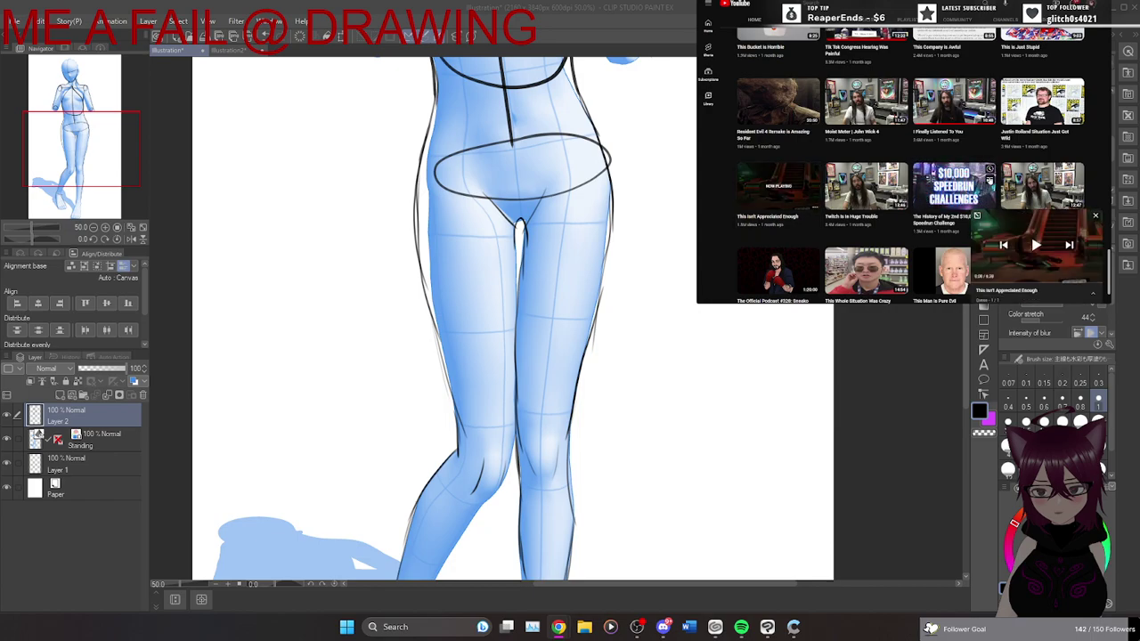
{"action": "left_click", "coordinate": [988, 181]}
{"action": "left_click", "coordinate": [976, 217]}
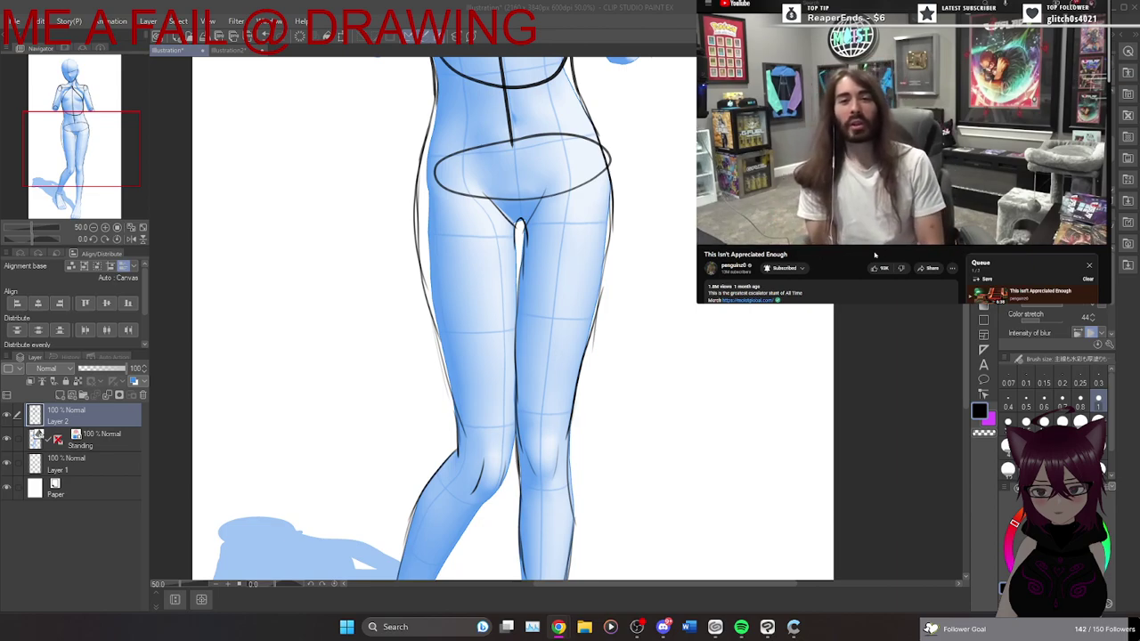
Return to Clip Studio Paint and sketch the inner lower-leg contours of both legs from the knees toward the ankles.
{"action": "left_click_drag", "start_coordinate": [965, 281], "coordinate": [966, 341]}
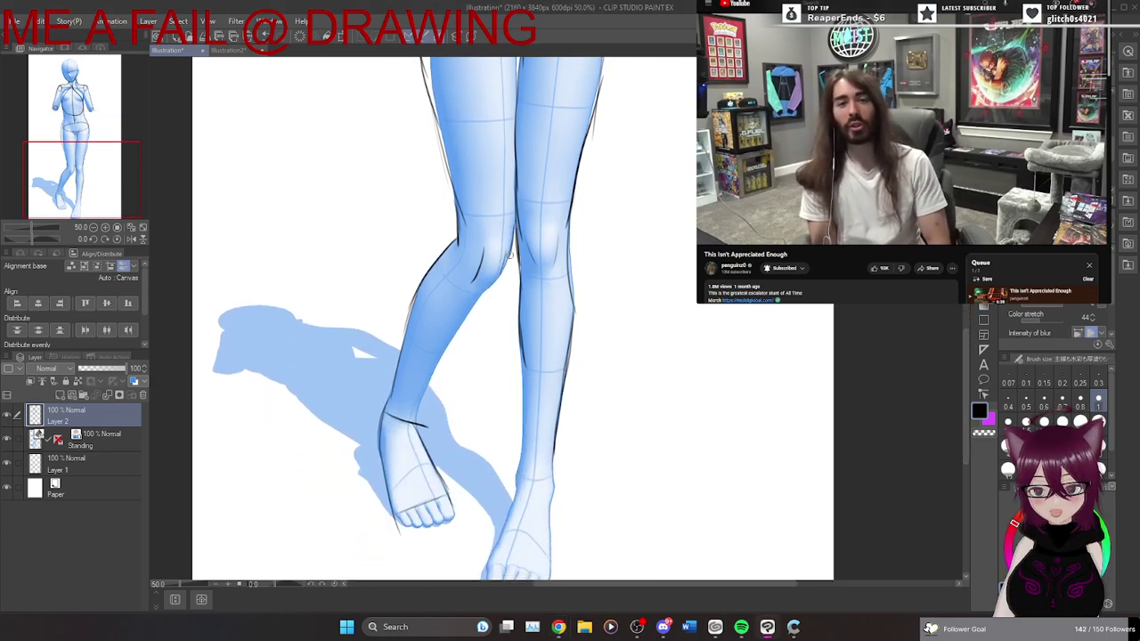
{"action": "mouse_move", "coordinate": [502, 275]}
{"action": "left_mouse_down"}
{"action": "mouse_move", "coordinate": [467, 313]}
{"action": "mouse_move", "coordinate": [432, 386]}
{"action": "left_mouse_up"}
{"action": "left_click_drag", "start_coordinate": [456, 332], "coordinate": [429, 378]}
{"action": "left_click_drag", "start_coordinate": [517, 449], "coordinate": [515, 355]}
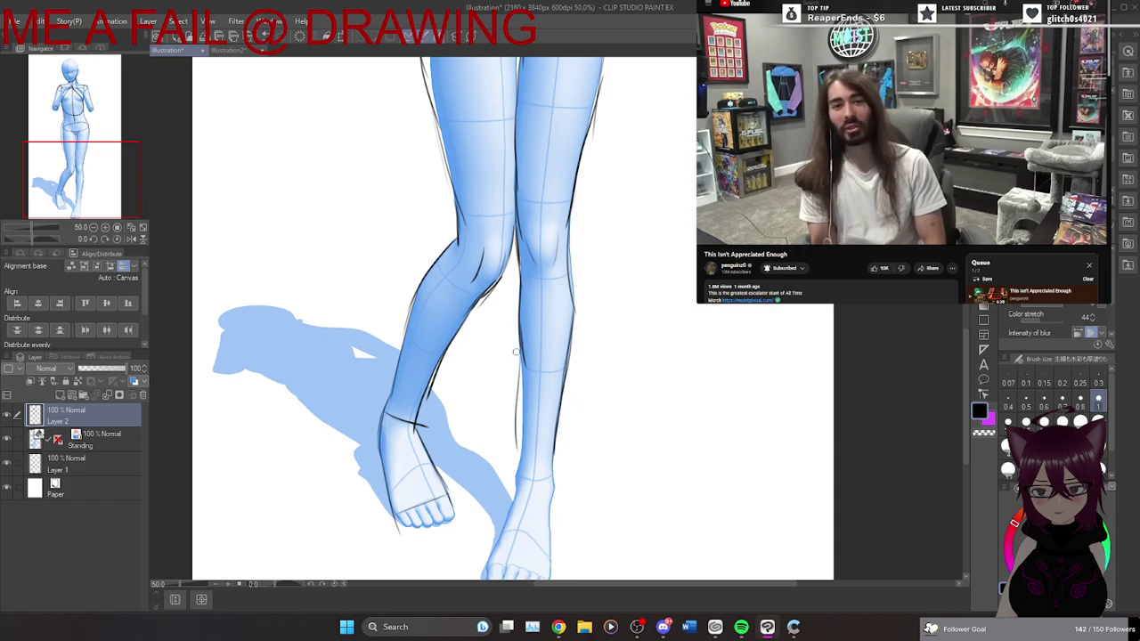
{"action": "key", "text": "ctrl+z"}
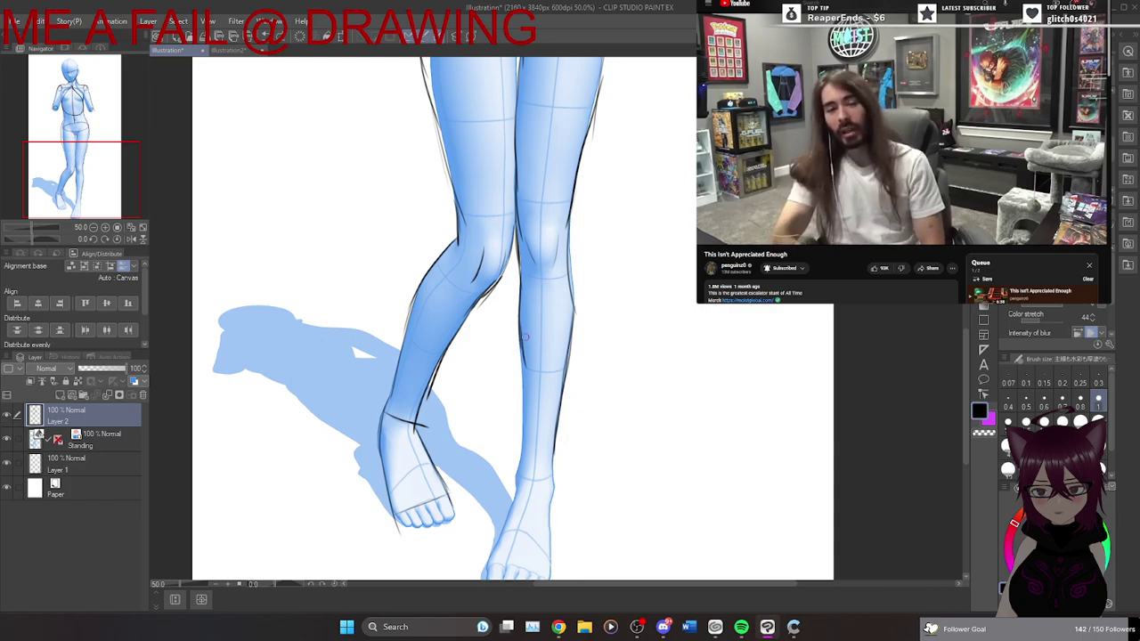
{"action": "left_click_drag", "start_coordinate": [519, 331], "coordinate": [520, 417]}
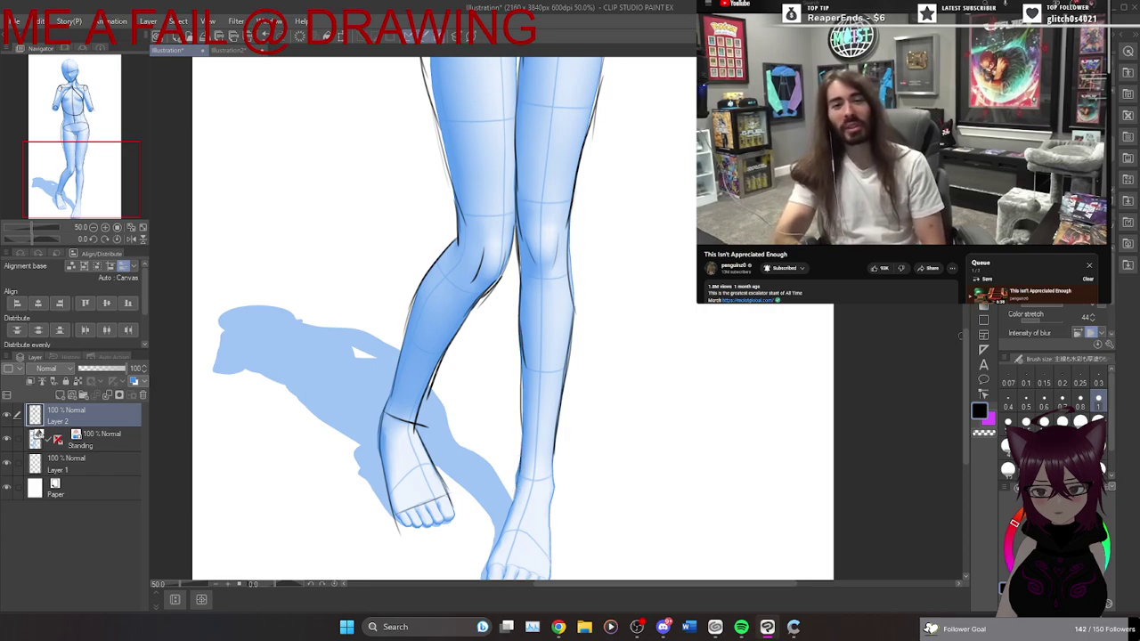
{"action": "scroll", "coordinate": [965, 342], "scroll_direction": "down", "scroll_amount": 2}
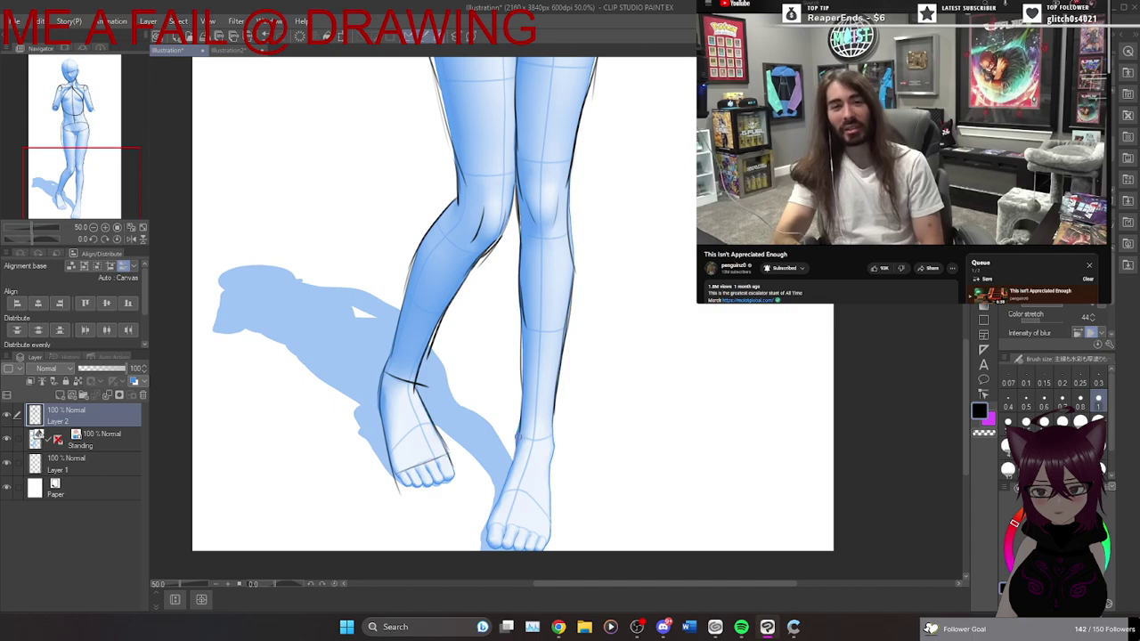
Sketch the ankle line and the side edges of the straight leg's foot, plus the line across the base of its toes.
{"action": "left_click_drag", "start_coordinate": [518, 436], "coordinate": [555, 436]}
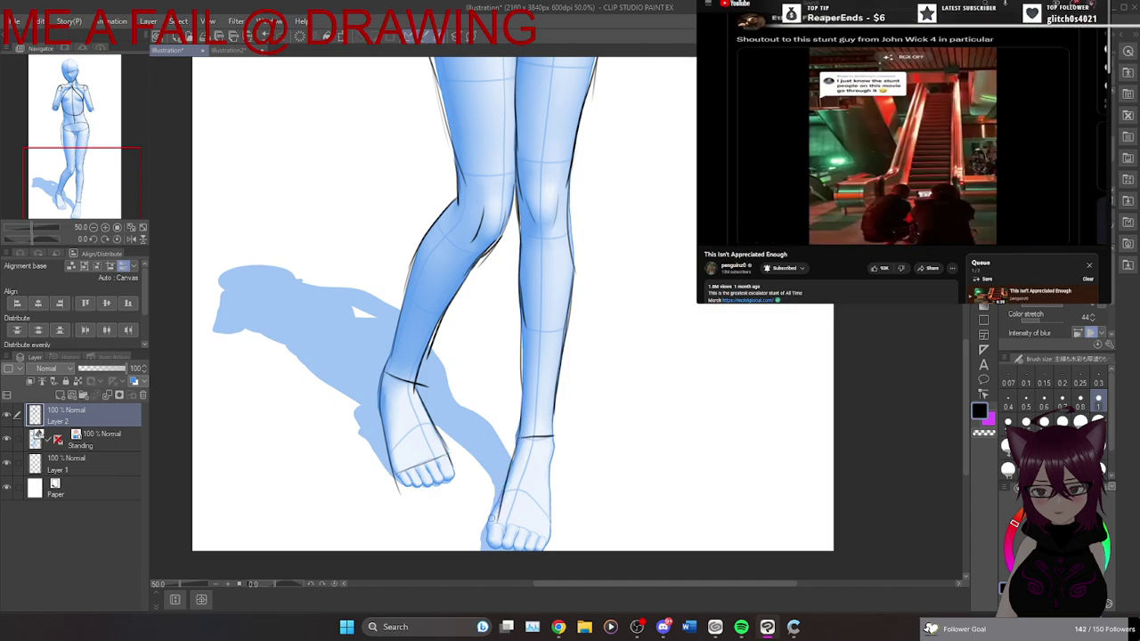
{"action": "key", "text": "ctrl+z"}
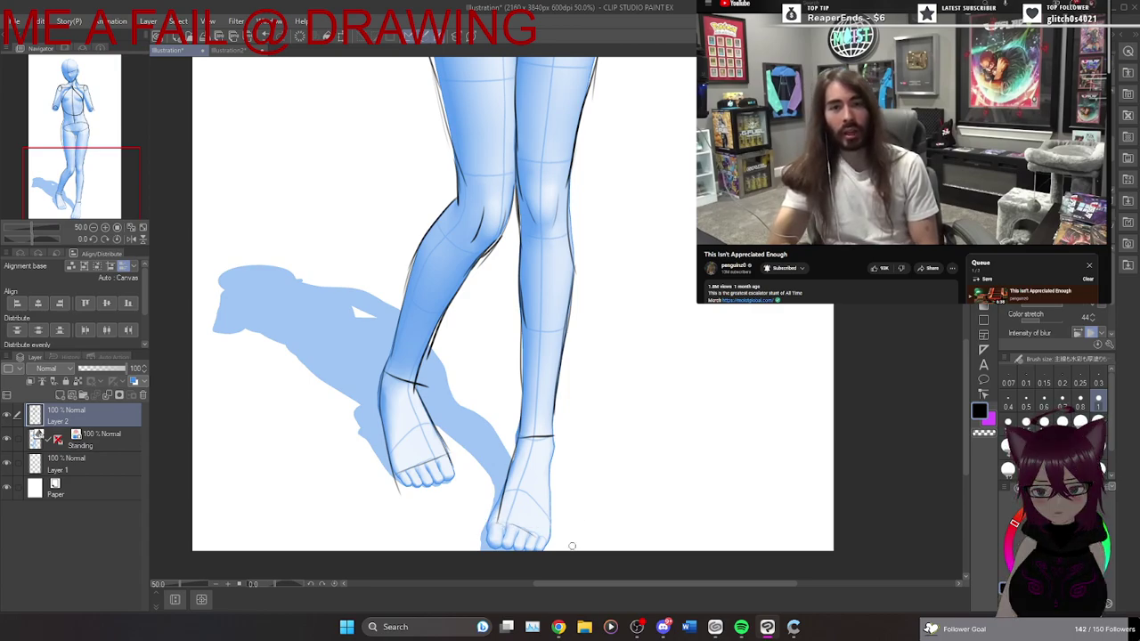
{"action": "left_click_drag", "start_coordinate": [486, 520], "coordinate": [550, 544]}
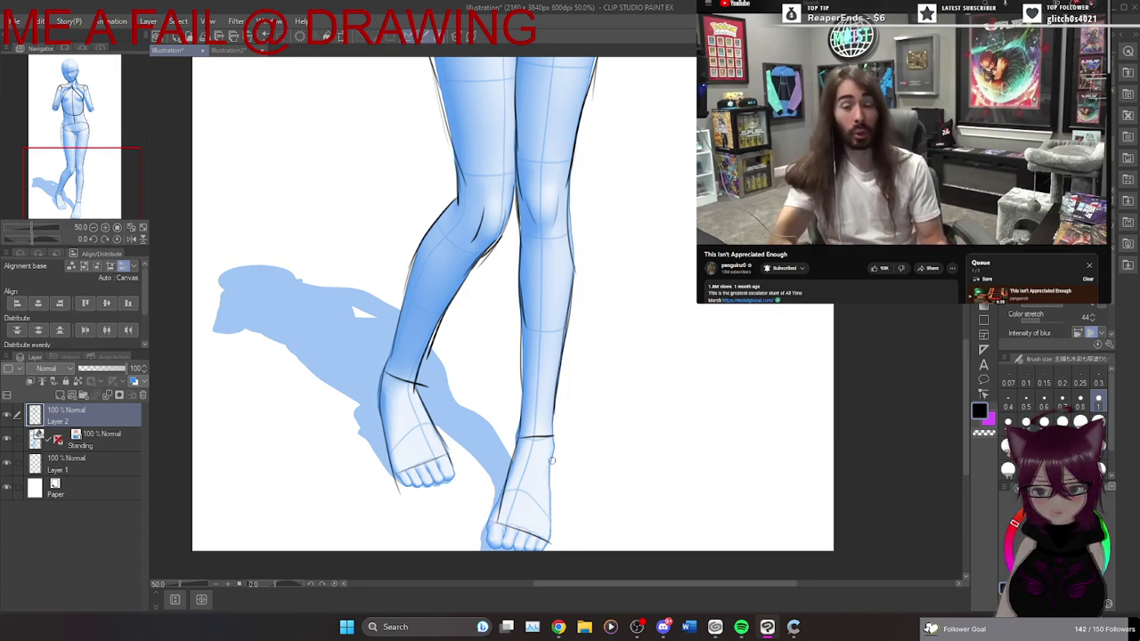
{"action": "left_click_drag", "start_coordinate": [551, 443], "coordinate": [548, 477]}
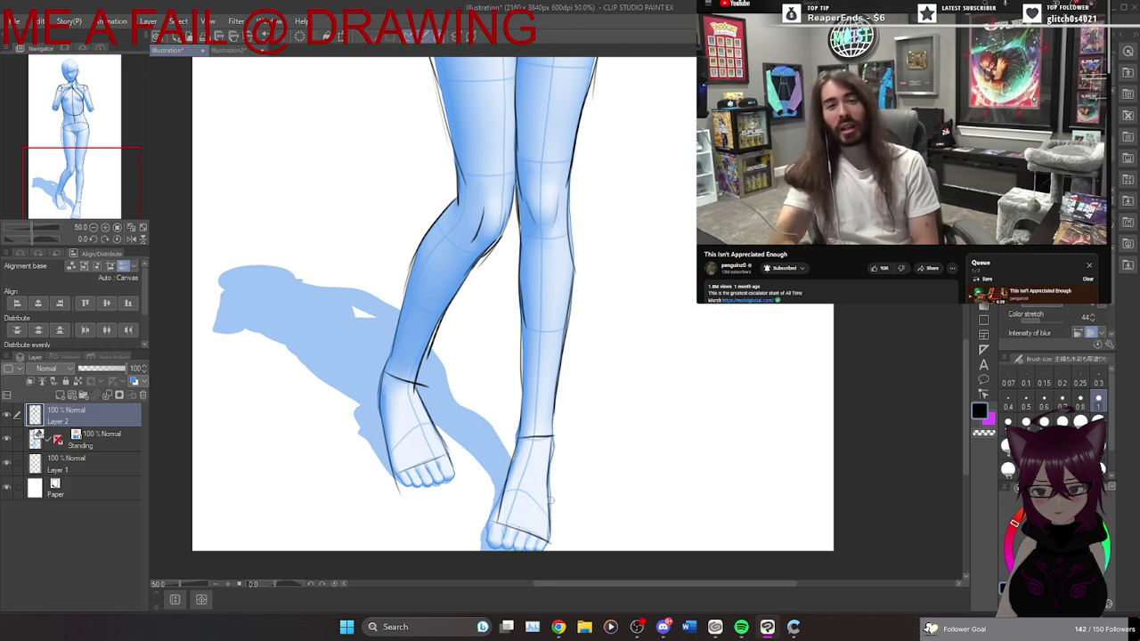
Hide the Standing figure layer to check the torso and hip sketch on its own, and show the layer again.
{"action": "left_click_drag", "start_coordinate": [966, 352], "coordinate": [964, 189]}
{"action": "left_click_drag", "start_coordinate": [964, 248], "coordinate": [964, 243]}
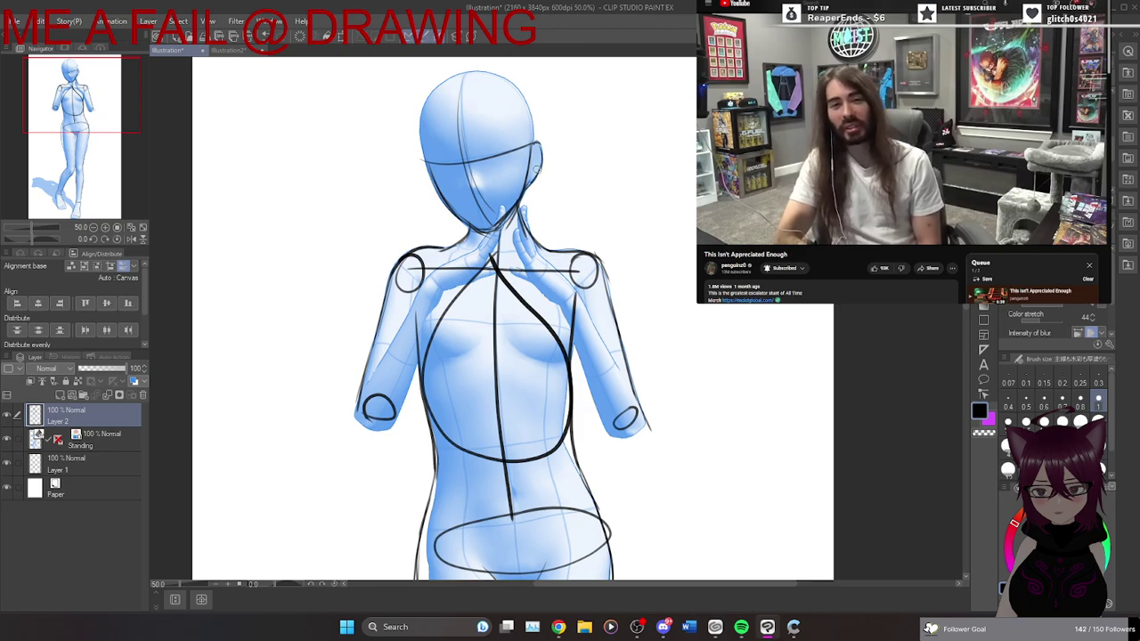
{"action": "scroll", "coordinate": [962, 338], "scroll_direction": "down", "scroll_amount": 10}
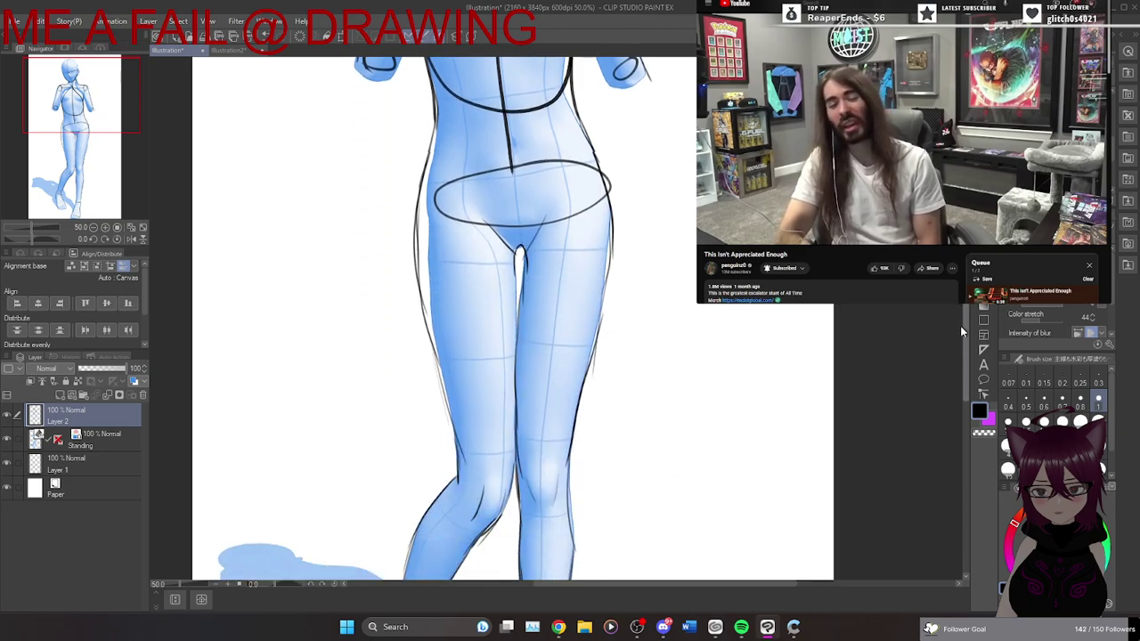
{"action": "scroll", "coordinate": [961, 334], "scroll_direction": "up", "scroll_amount": 5}
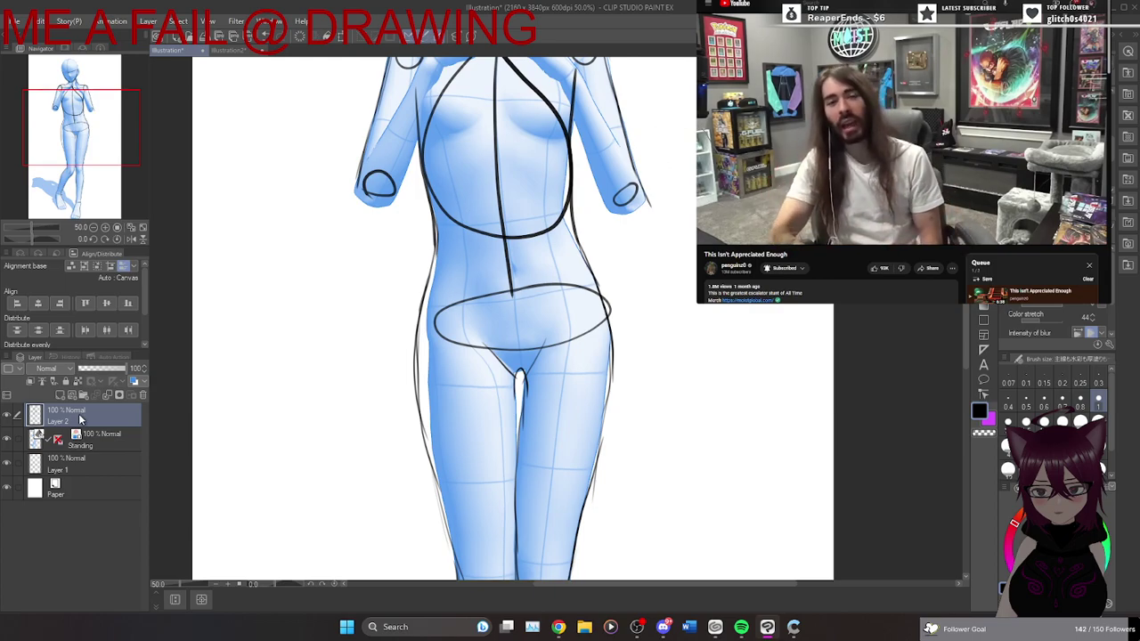
{"action": "left_click", "coordinate": [8, 439]}
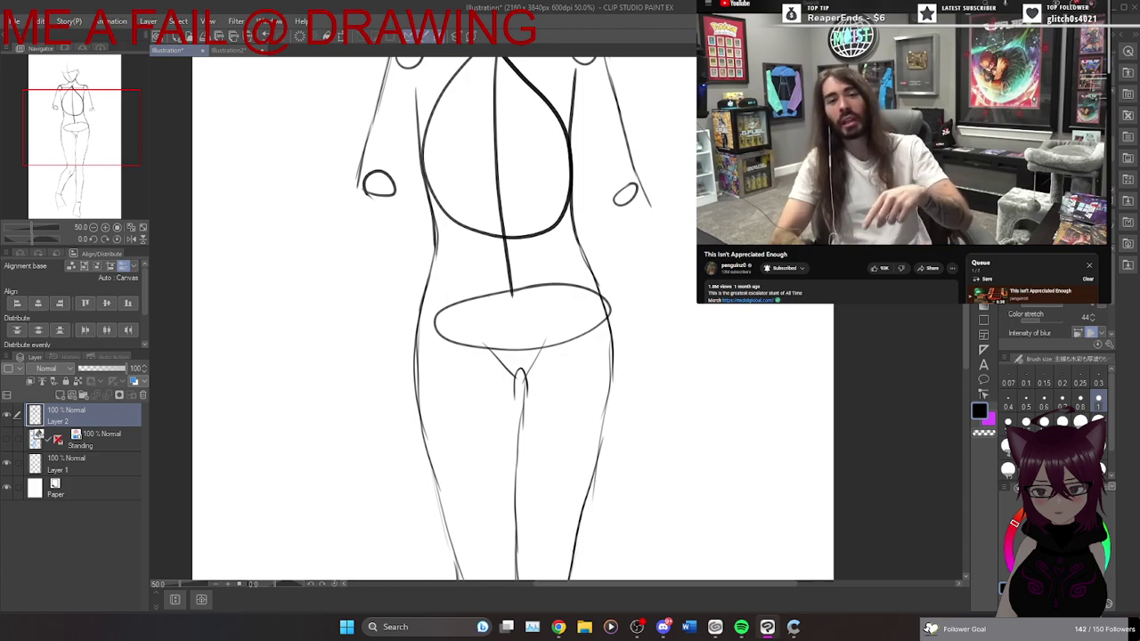
{"action": "mouse_move", "coordinate": [967, 341]}
{"action": "left_mouse_down"}
{"action": "mouse_move", "coordinate": [962, 331]}
{"action": "mouse_move", "coordinate": [963, 343]}
{"action": "left_mouse_up"}
{"action": "left_click", "coordinate": [8, 439]}
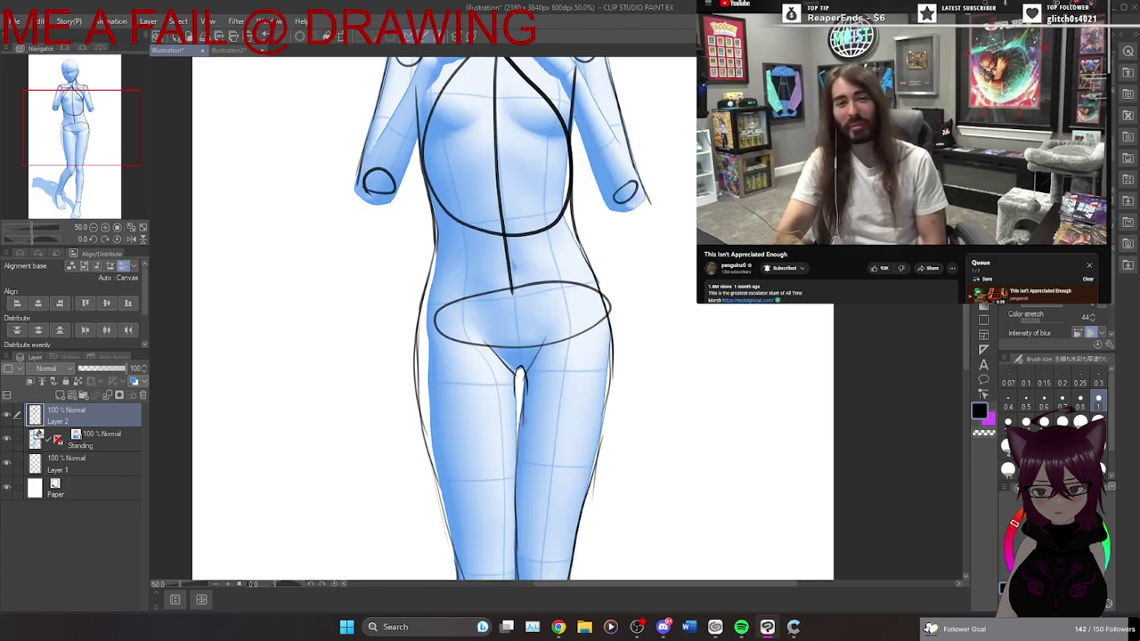
Darken the inner thigh contours from the crotch down to the knees with repeated strokes on Layer 2.
{"action": "left_click_drag", "start_coordinate": [514, 395], "coordinate": [515, 454]}
{"action": "left_click_drag", "start_coordinate": [526, 378], "coordinate": [513, 529]}
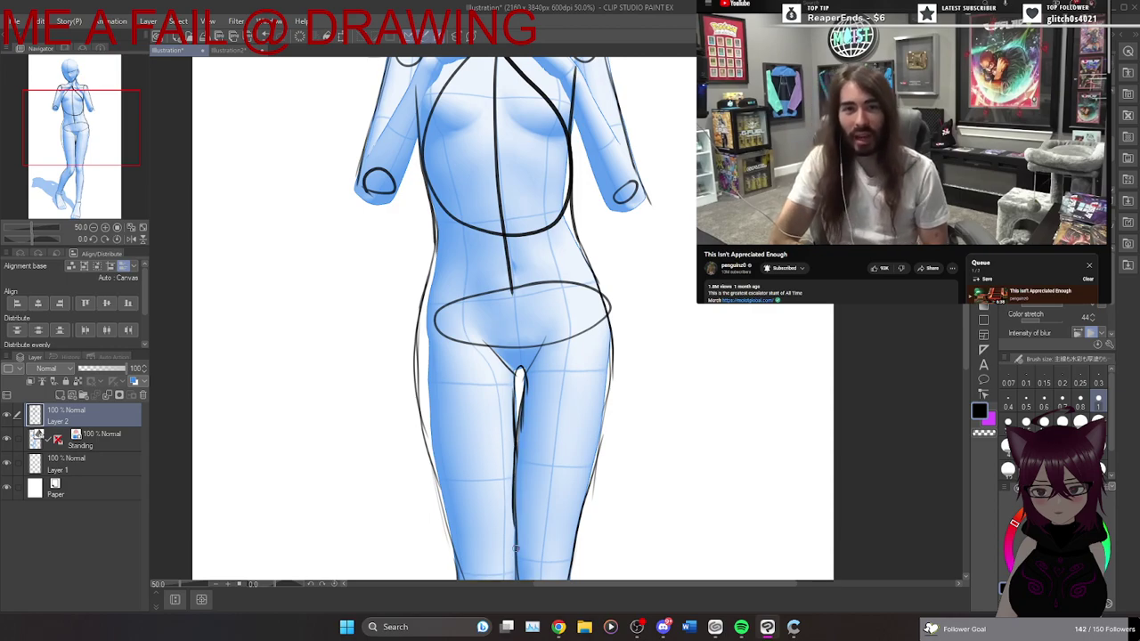
{"action": "left_click_drag", "start_coordinate": [515, 451], "coordinate": [512, 553]}
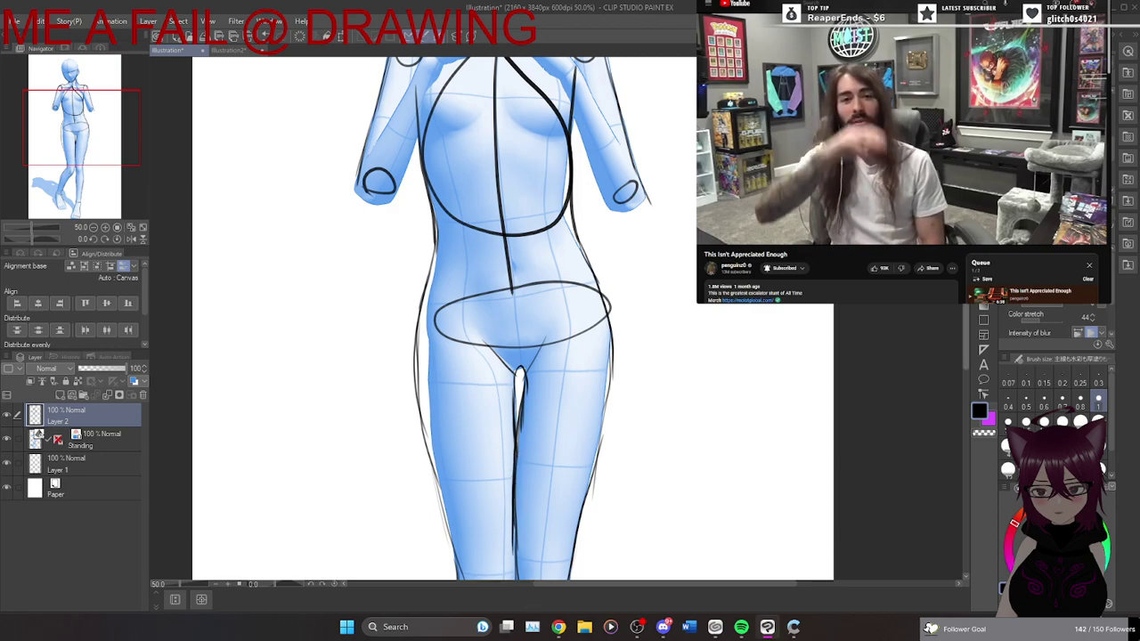
{"action": "left_click_drag", "start_coordinate": [964, 301], "coordinate": [964, 328]}
{"action": "scroll", "coordinate": [966, 330], "scroll_direction": "down", "scroll_amount": 3}
{"action": "left_click_drag", "start_coordinate": [514, 317], "coordinate": [519, 436]}
{"action": "left_click_drag", "start_coordinate": [516, 396], "coordinate": [520, 459]}
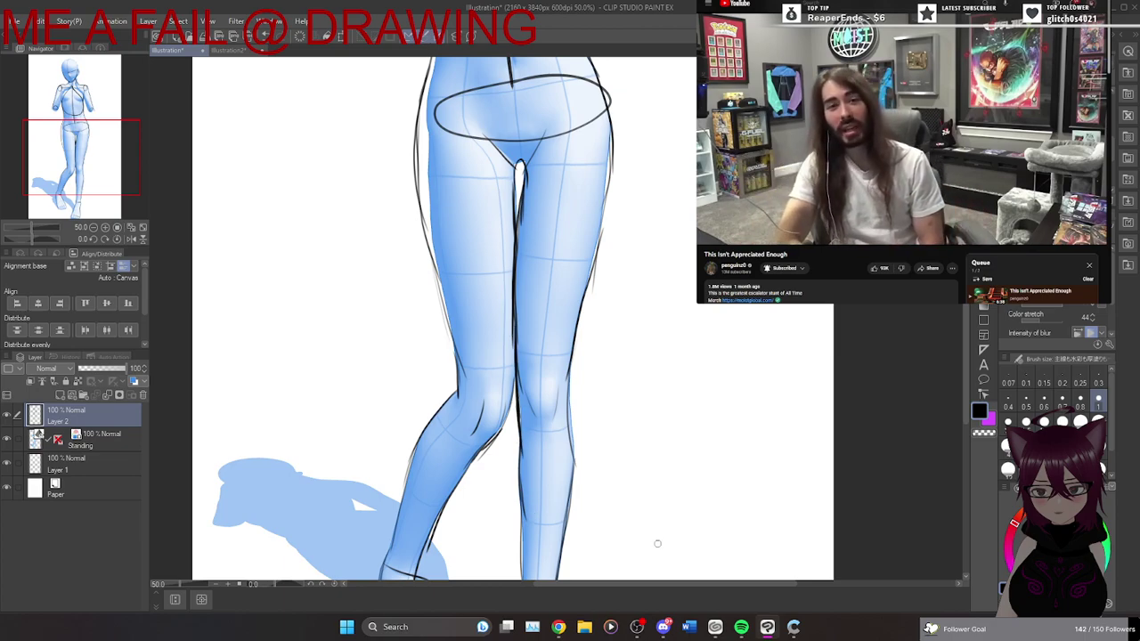
Review the whole line sketch from head to feet with the Standing layer hidden, and make the figure visible again.
{"action": "scroll", "coordinate": [513, 319], "scroll_direction": "up", "scroll_amount": 12}
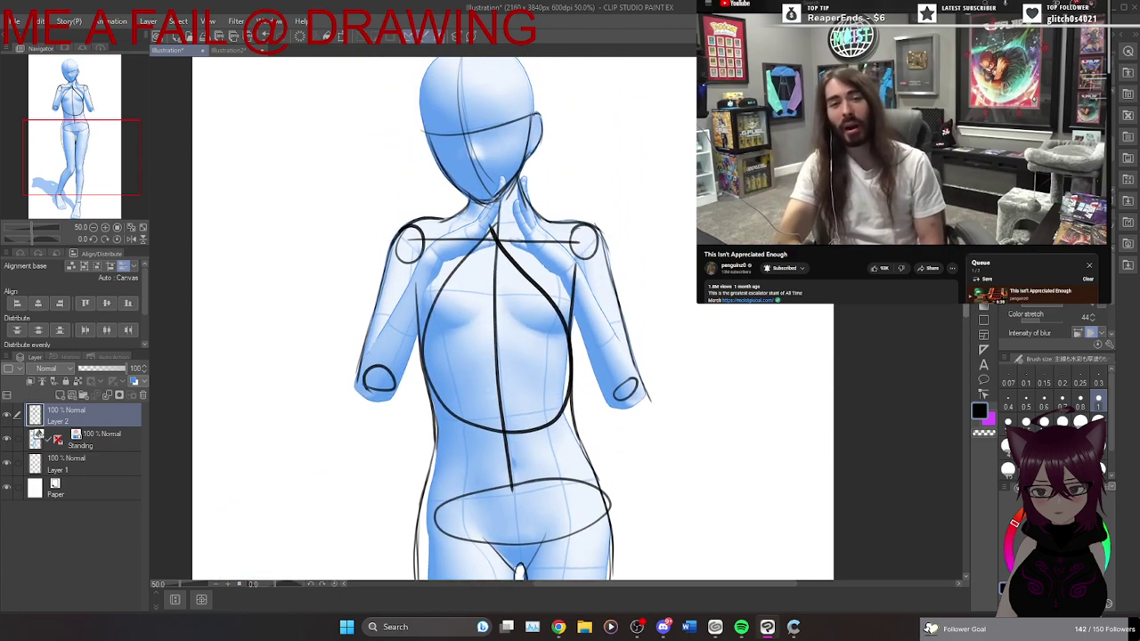
{"action": "scroll", "coordinate": [513, 319], "scroll_direction": "up", "scroll_amount": 2}
{"action": "scroll", "coordinate": [513, 319], "scroll_direction": "up", "scroll_amount": 3}
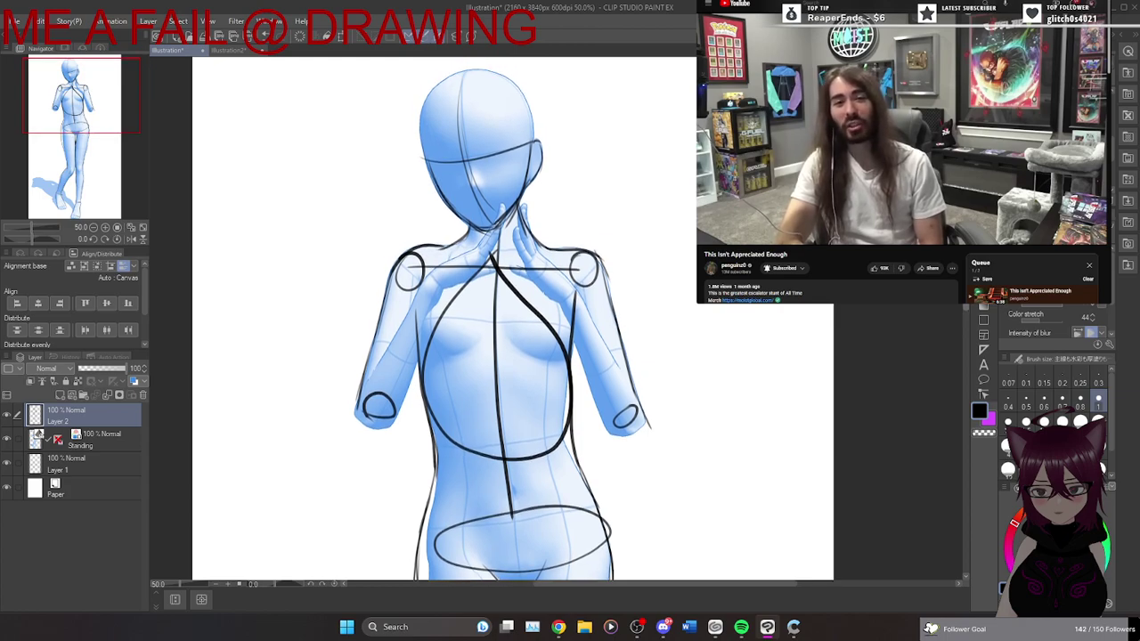
{"action": "left_click", "coordinate": [7, 437]}
{"action": "left_click", "coordinate": [7, 440]}
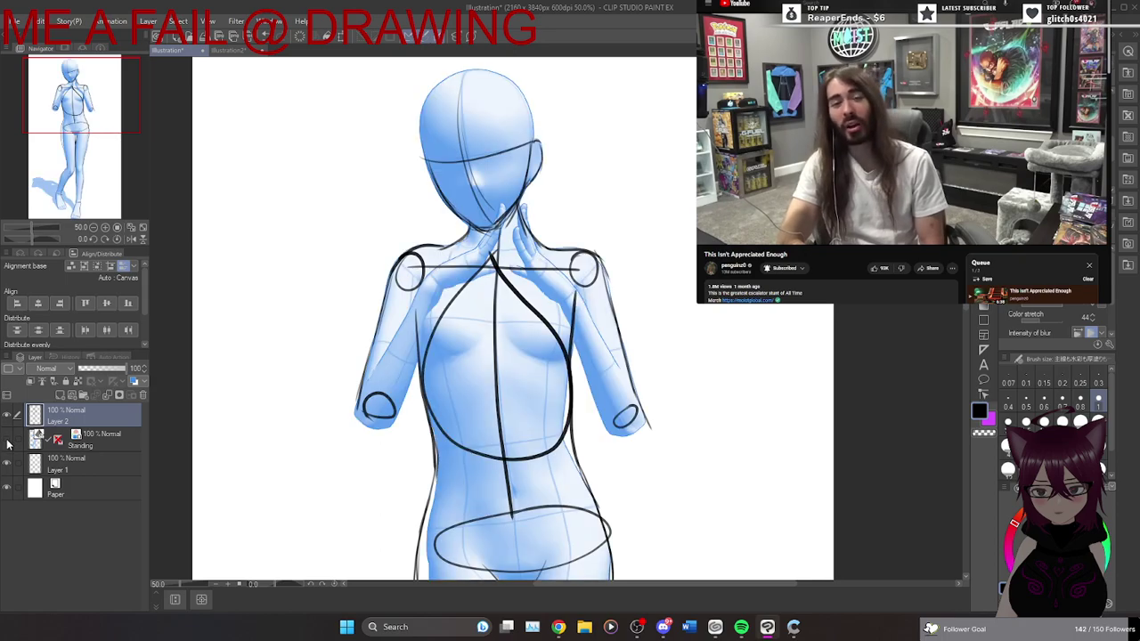
{"action": "left_click", "coordinate": [7, 440]}
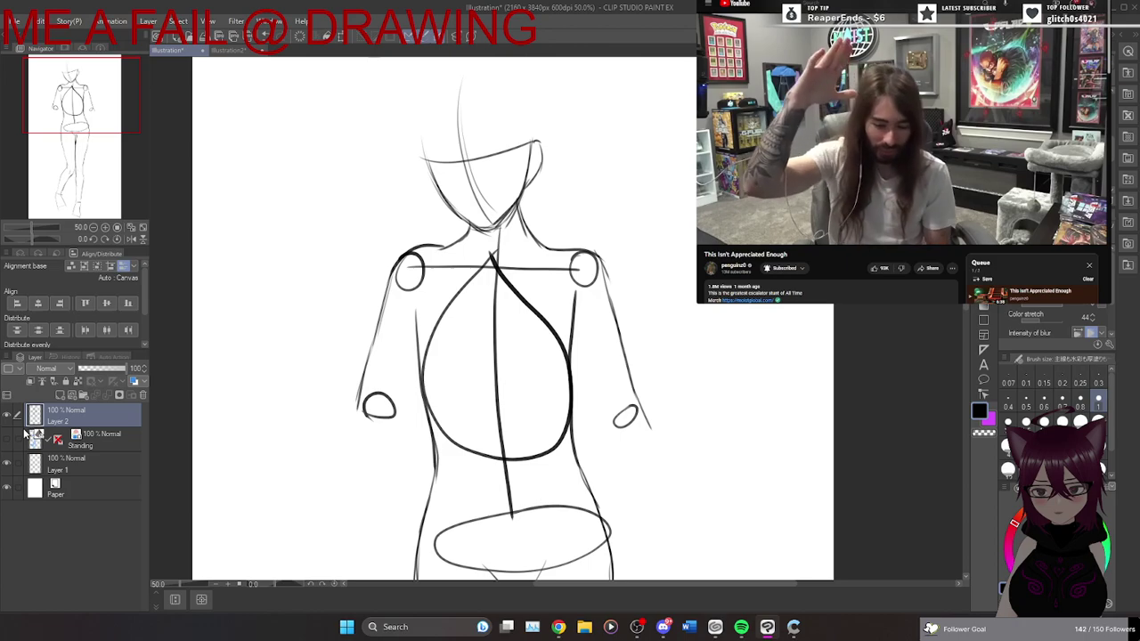
{"action": "key", "text": "ctrl+minus"}
{"action": "left_click_drag", "start_coordinate": [962, 242], "coordinate": [961, 360]}
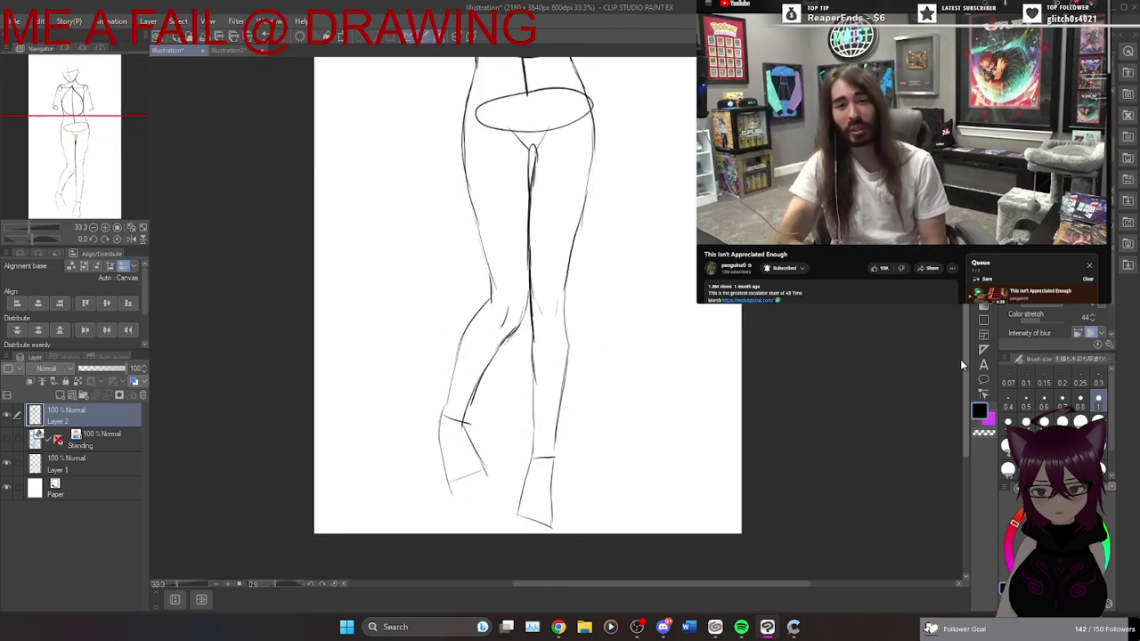
{"action": "scroll", "coordinate": [960, 360], "scroll_direction": "up", "scroll_amount": 6}
{"action": "key", "text": "ctrl+plus"}
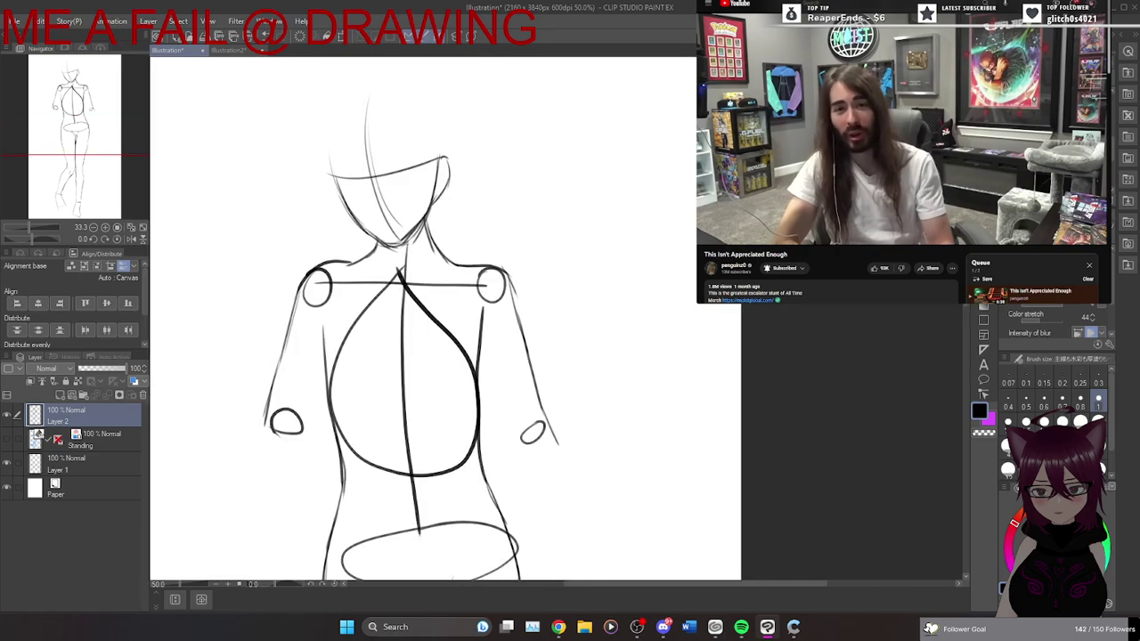
{"action": "left_click_drag", "start_coordinate": [767, 583], "coordinate": [744, 580]}
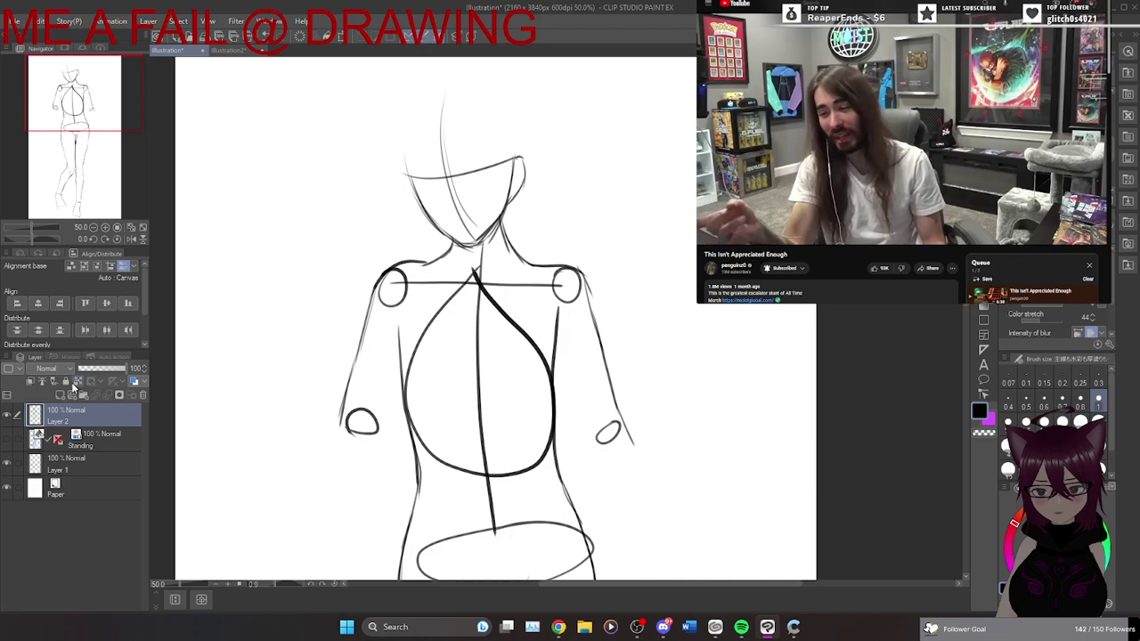
{"action": "left_click", "coordinate": [7, 439]}
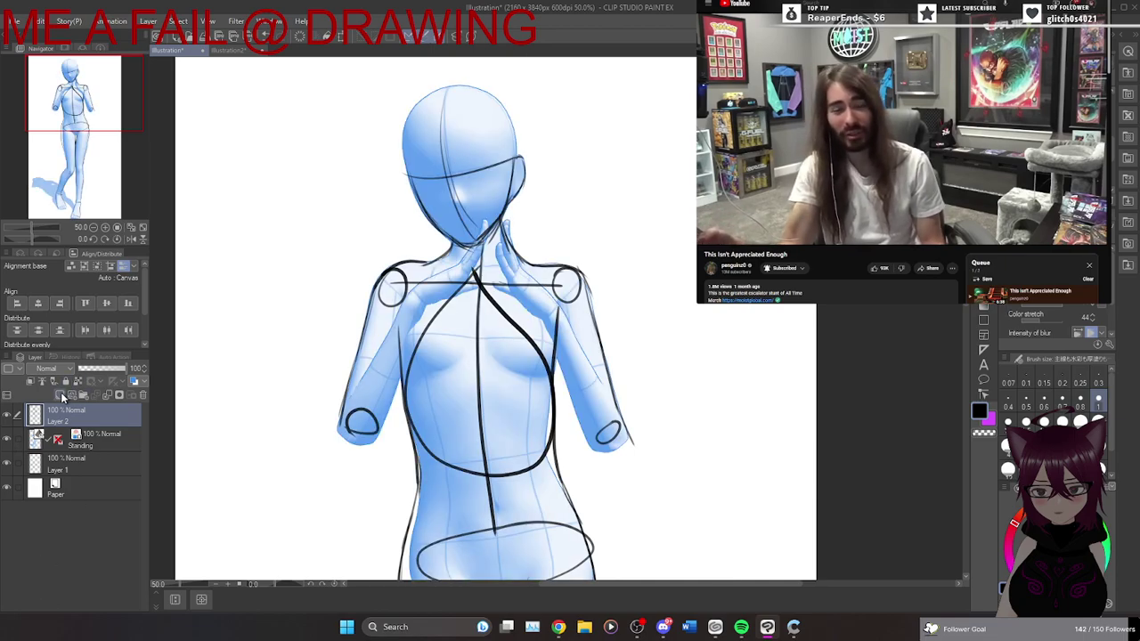
Add a new raster layer above Layer 2 and give Layer 2 a red layer color.
{"action": "left_click", "coordinate": [62, 395]}
{"action": "left_click", "coordinate": [91, 431]}
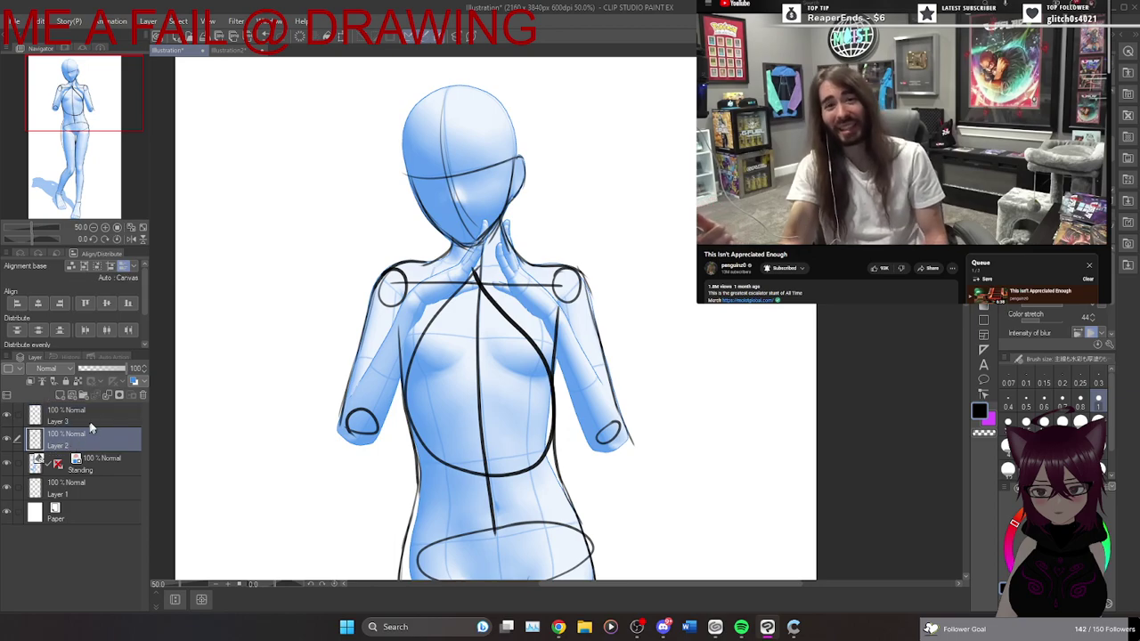
{"action": "left_click", "coordinate": [133, 381]}
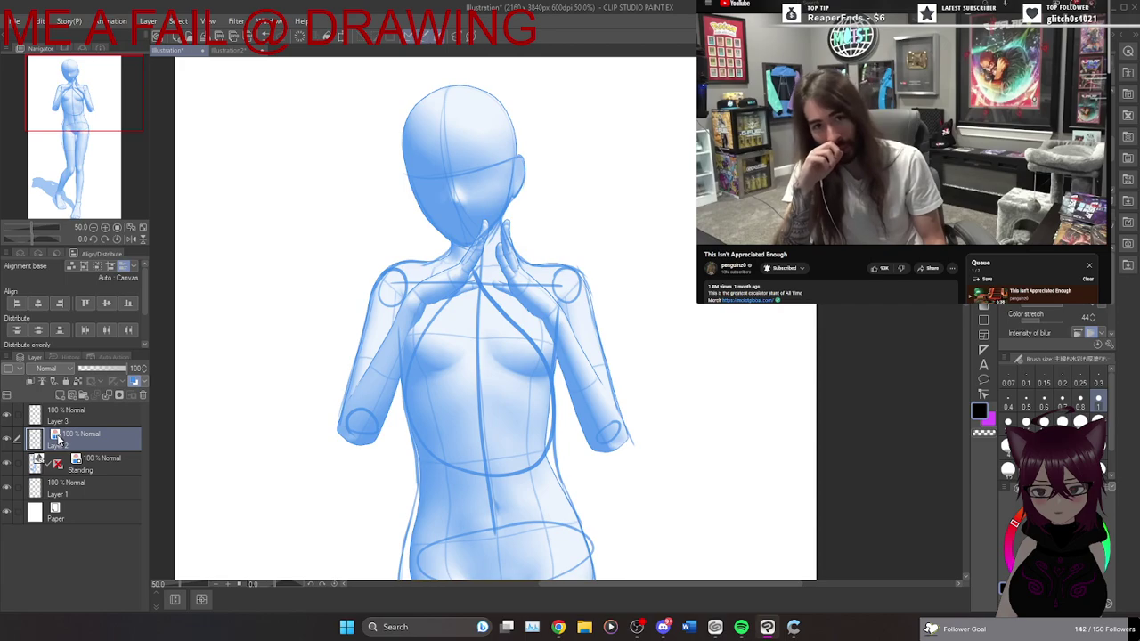
{"action": "left_click", "coordinate": [134, 381]}
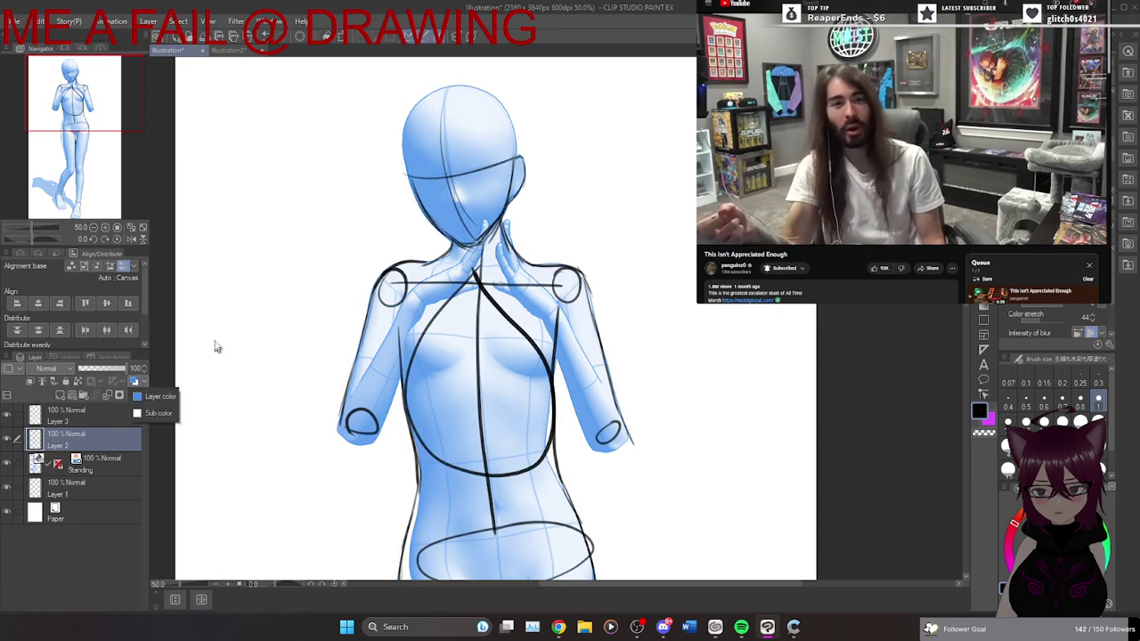
{"action": "left_click", "coordinate": [167, 398]}
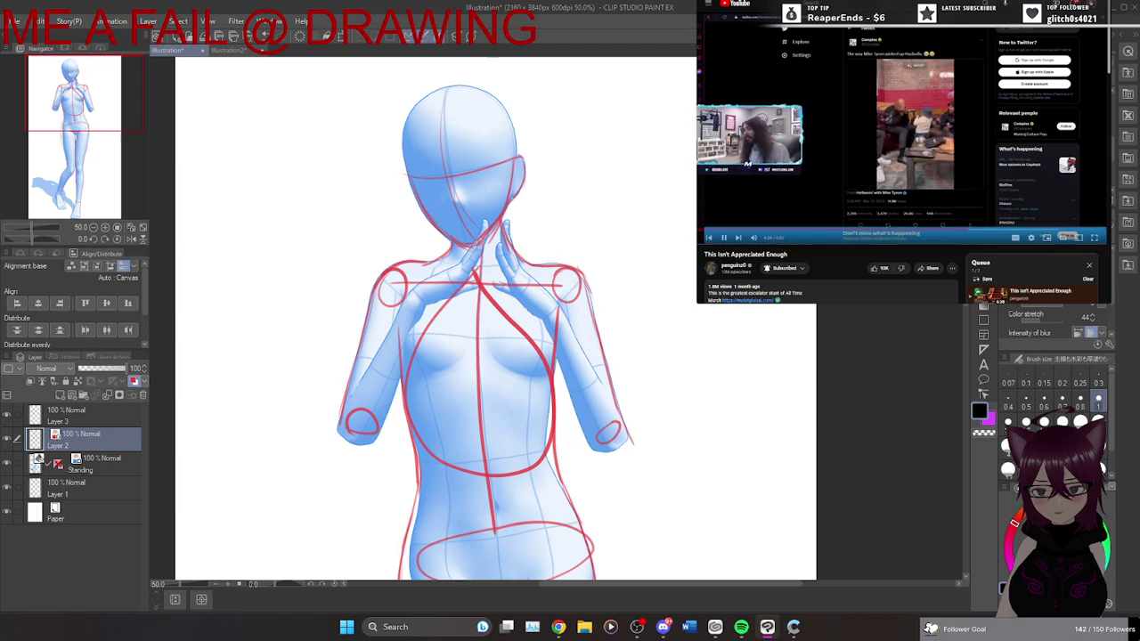
Switch to YouTube, play the queued video "The History of My 2nd $10,000 Speedrun Challenge", and briefly check the lofi hip hop radio stream.
{"action": "scroll", "coordinate": [869, 212], "scroll_direction": "down", "scroll_amount": 1}
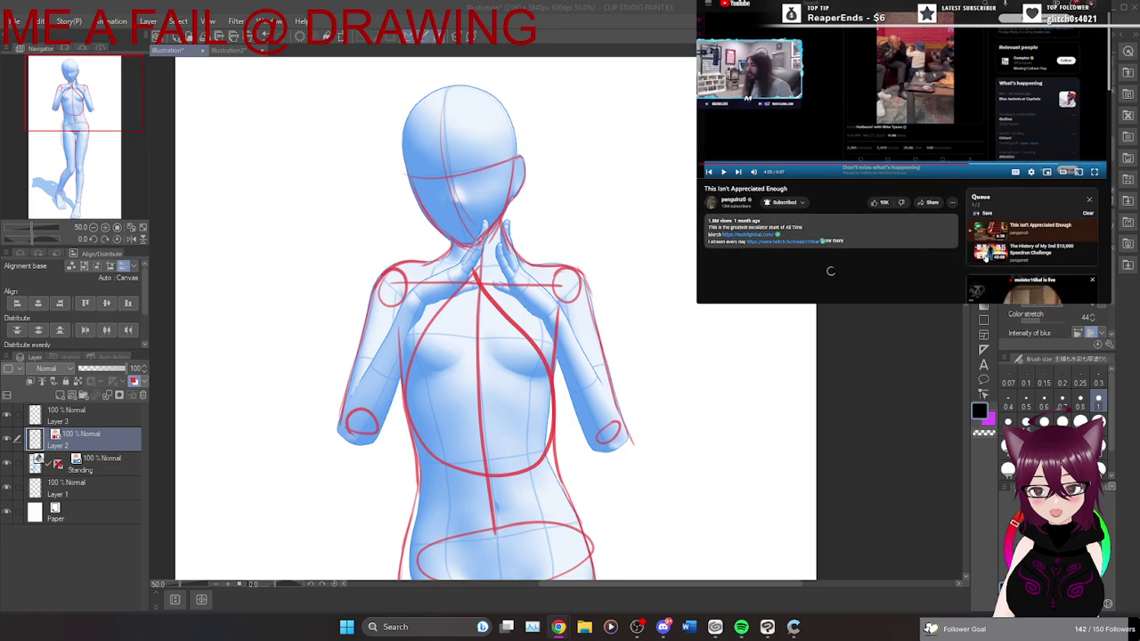
{"action": "left_click", "coordinate": [1033, 252]}
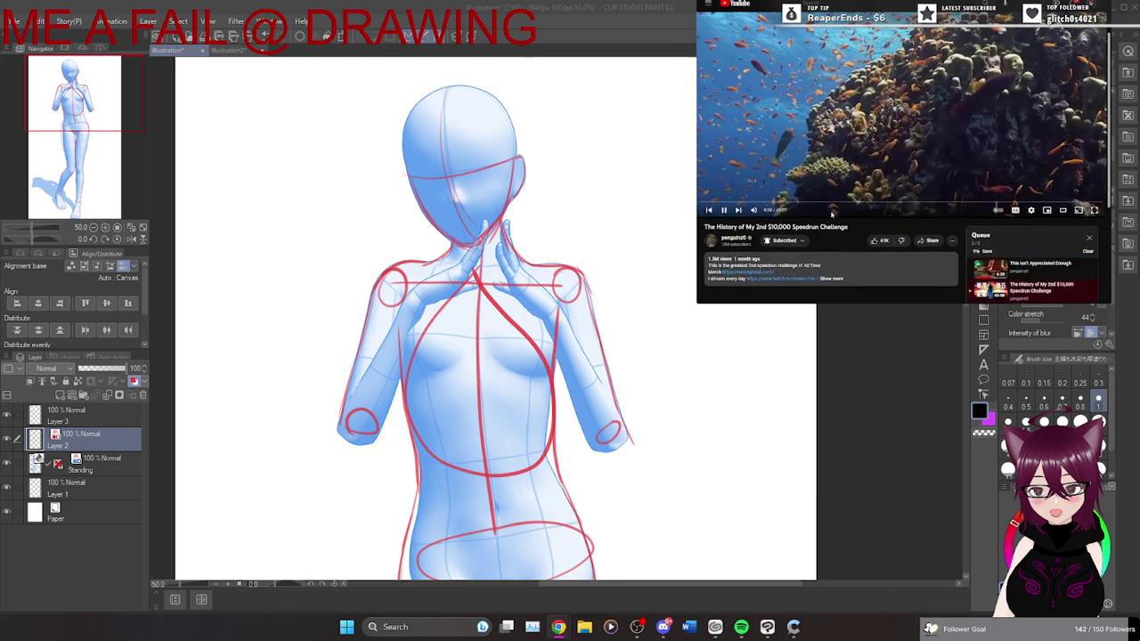
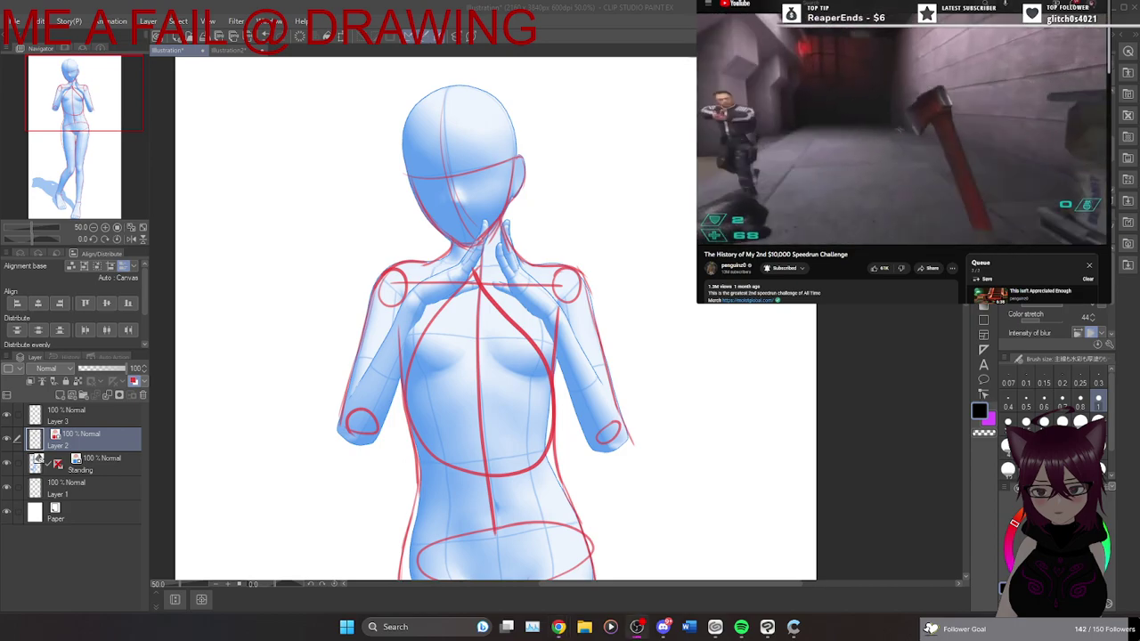
{"action": "key", "text": "ctrl+Tab"}
{"action": "mouse_move", "coordinate": [747, 156]}
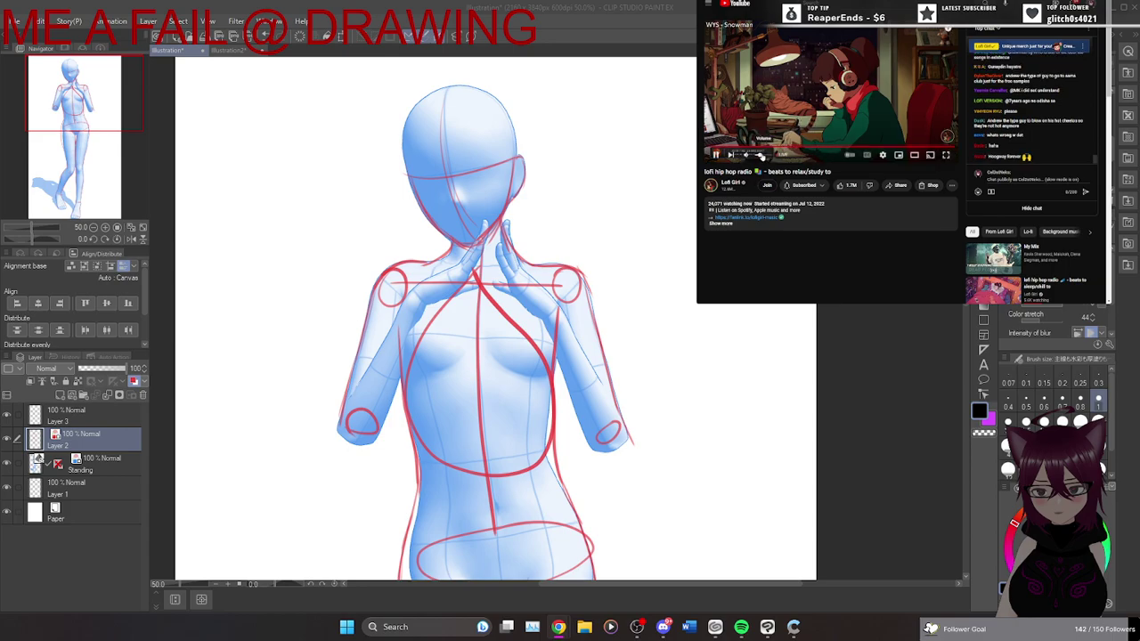
{"action": "key", "text": "ctrl+Tab"}
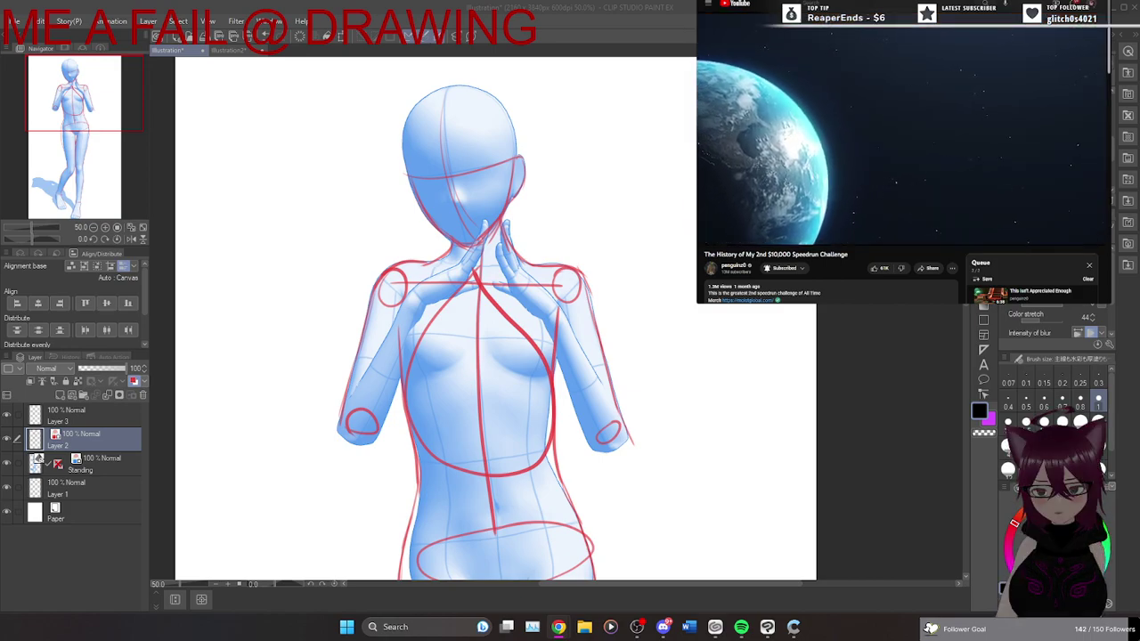
Return to Clip Studio Paint, select Layer 3, and draw both sides of the jawline down to the chin in thick black strokes.
{"action": "scroll", "coordinate": [486, 318], "scroll_direction": "down", "scroll_amount": 2}
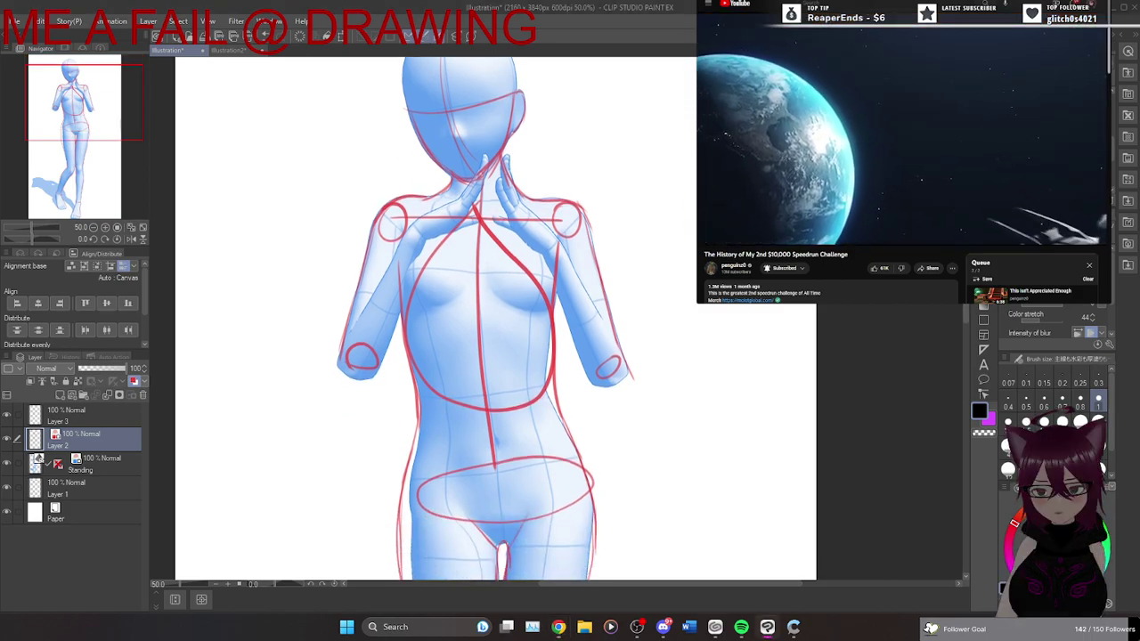
{"action": "left_click", "coordinate": [108, 416]}
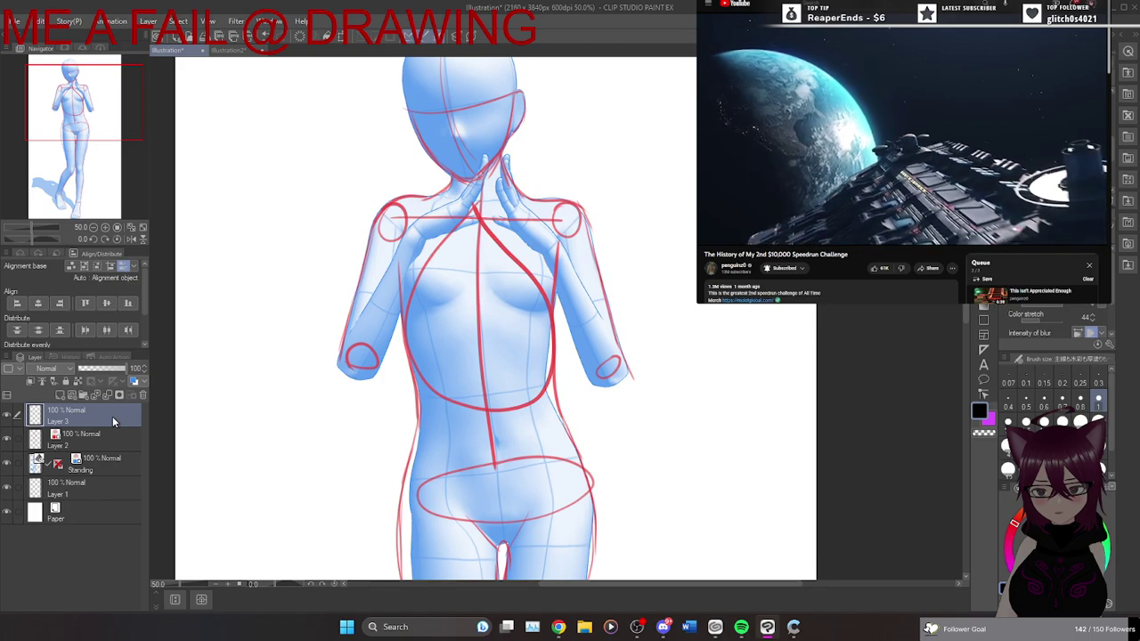
{"action": "scroll", "coordinate": [486, 320], "scroll_direction": "up", "scroll_amount": 2}
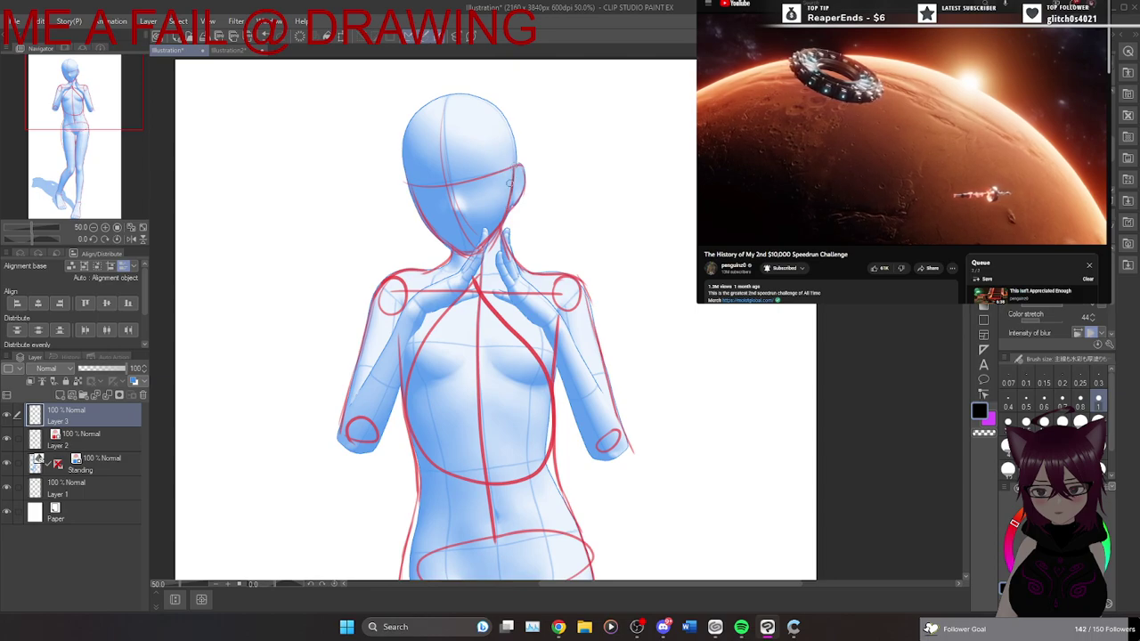
{"action": "left_click_drag", "start_coordinate": [511, 184], "coordinate": [489, 237]}
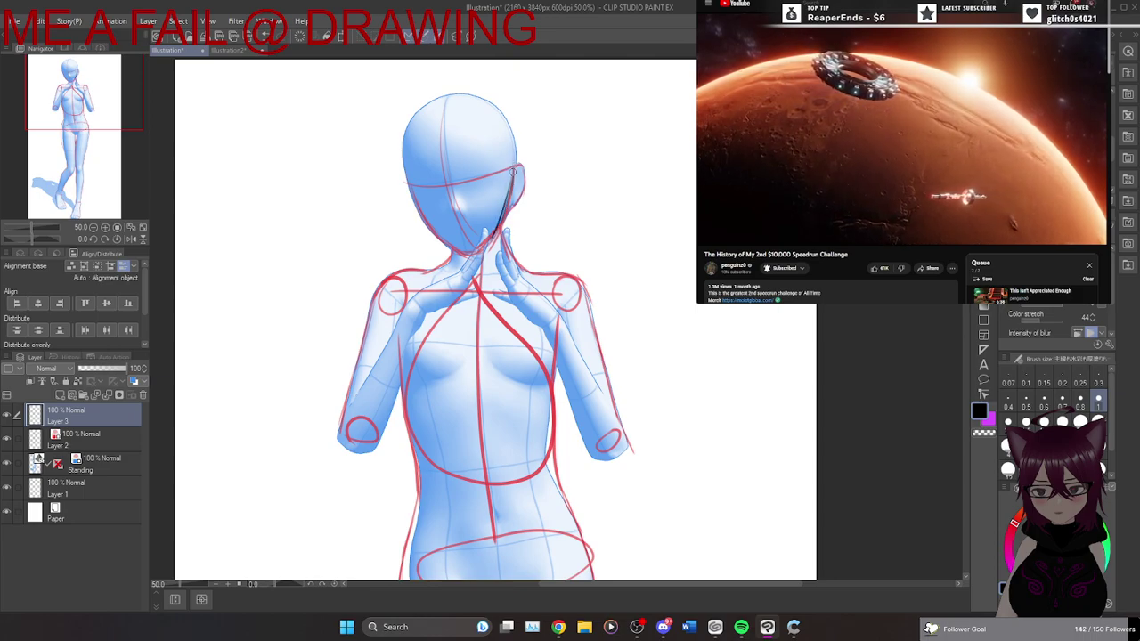
{"action": "left_click_drag", "start_coordinate": [514, 174], "coordinate": [473, 253]}
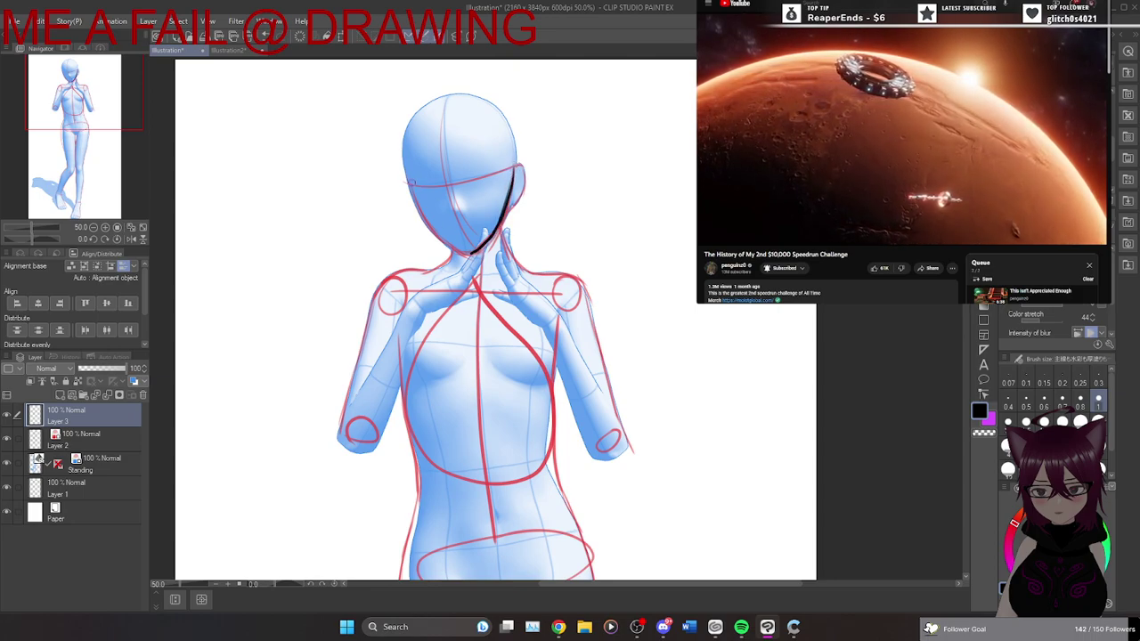
{"action": "mouse_move", "coordinate": [408, 184]}
{"action": "left_mouse_down"}
{"action": "mouse_move", "coordinate": [431, 226]}
{"action": "mouse_move", "coordinate": [478, 249]}
{"action": "left_mouse_up"}
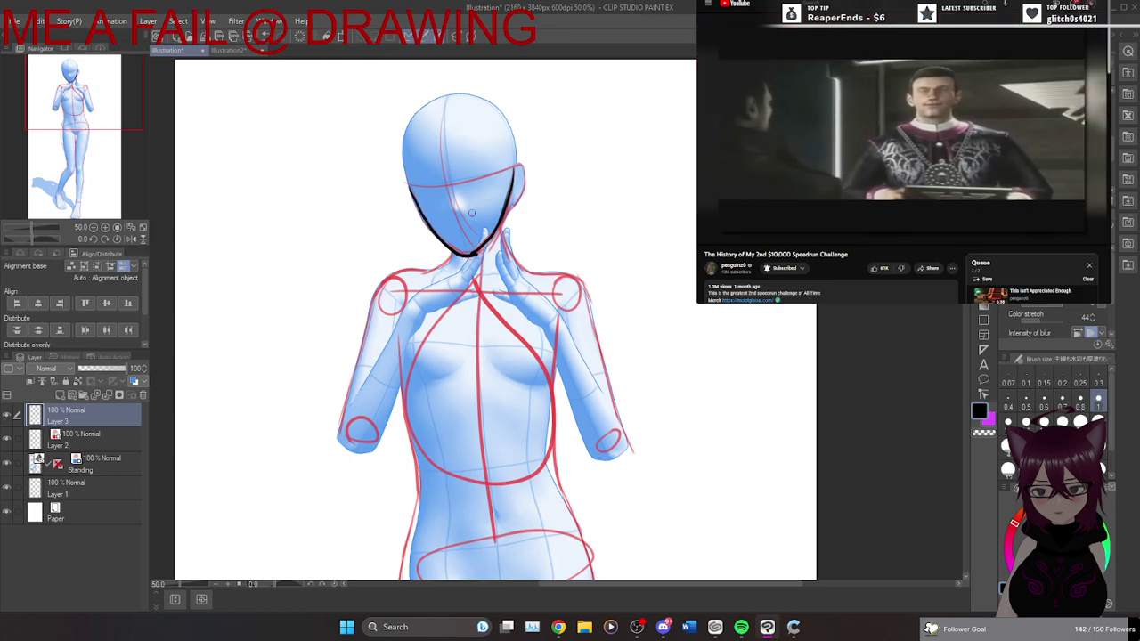
Undo the last black jawline strokes on Layer 3.
{"action": "key", "text": "ctrl+z"}
{"action": "key", "text": "ctrl+z"}
{"action": "key", "text": "ctrl+z"}
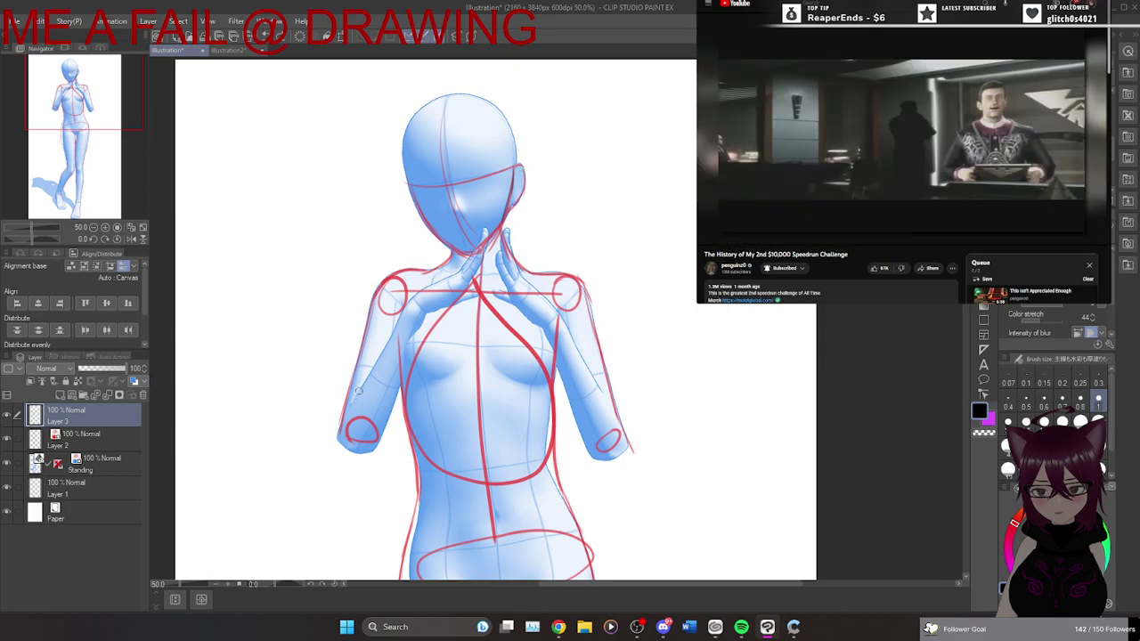
Draw the outer edge of the figure's left-hand forearm in black on Layer 3, from near the elbow up to the wrist, retrying strokes that miss.
{"action": "mouse_move", "coordinate": [371, 369]}
{"action": "left_mouse_down"}
{"action": "mouse_move", "coordinate": [354, 406]}
{"action": "mouse_move", "coordinate": [378, 359]}
{"action": "left_mouse_up"}
{"action": "key", "text": "ctrl+z"}
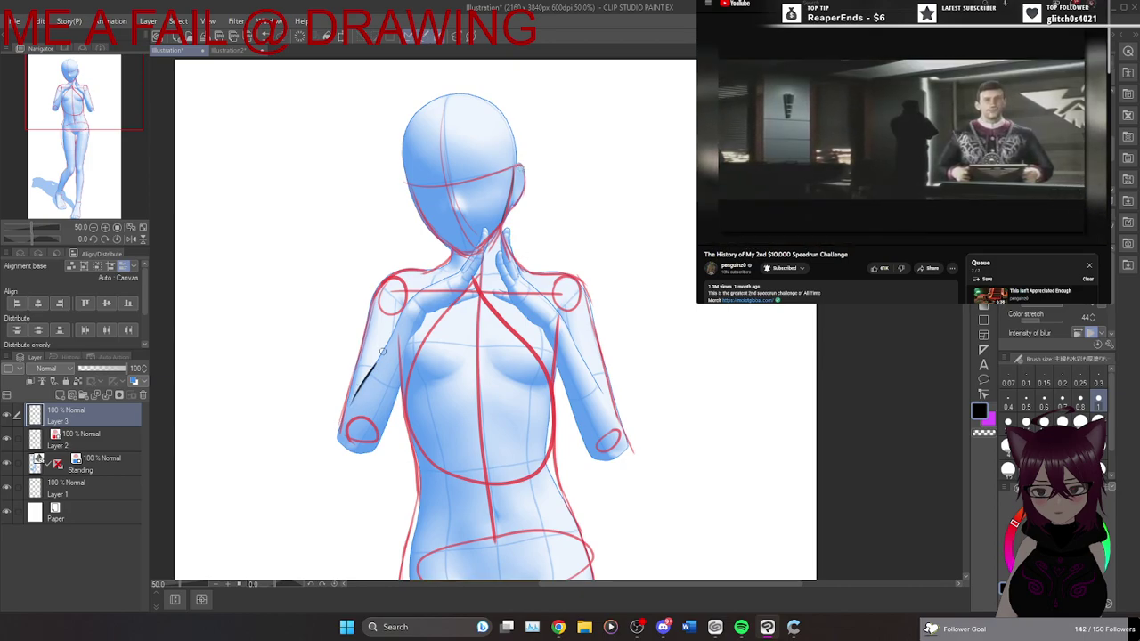
{"action": "mouse_move", "coordinate": [415, 294]}
{"action": "left_mouse_down"}
{"action": "mouse_move", "coordinate": [373, 366]}
{"action": "mouse_move", "coordinate": [415, 296]}
{"action": "mouse_move", "coordinate": [459, 268]}
{"action": "mouse_move", "coordinate": [424, 290]}
{"action": "left_mouse_up"}
{"action": "key", "text": "ctrl+z"}
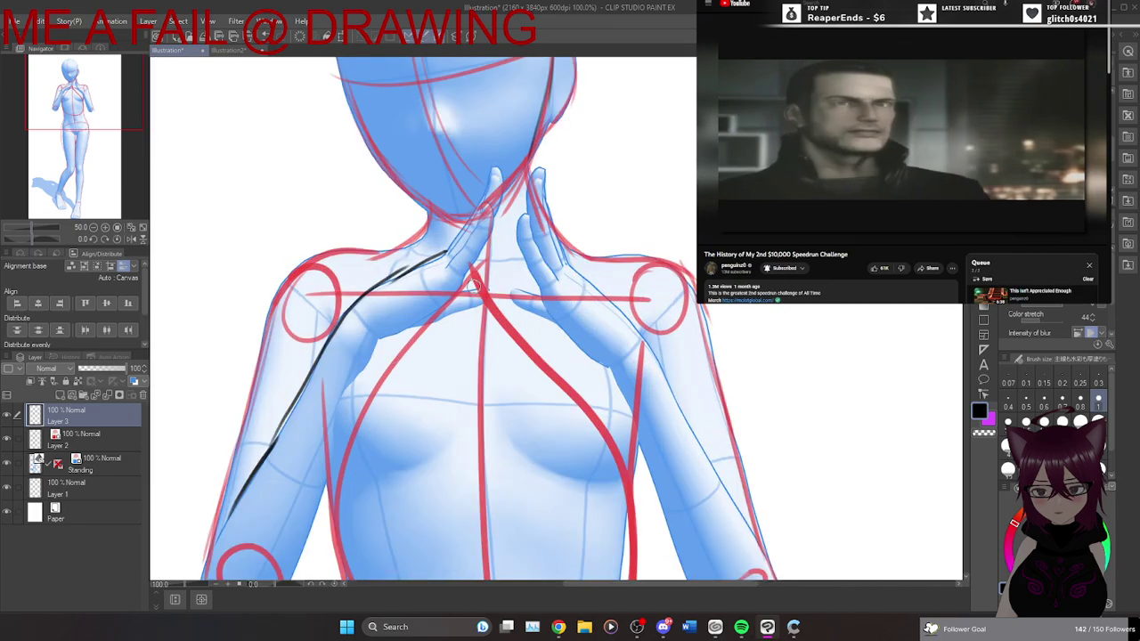
{"action": "scroll", "coordinate": [462, 276], "scroll_direction": "up", "scroll_amount": 3}
Hide Layer 2 and draw the wrist line and inner edge of the left-hand forearm down to the elbow, redoing the long edge once.
{"action": "left_click", "coordinate": [6, 438]}
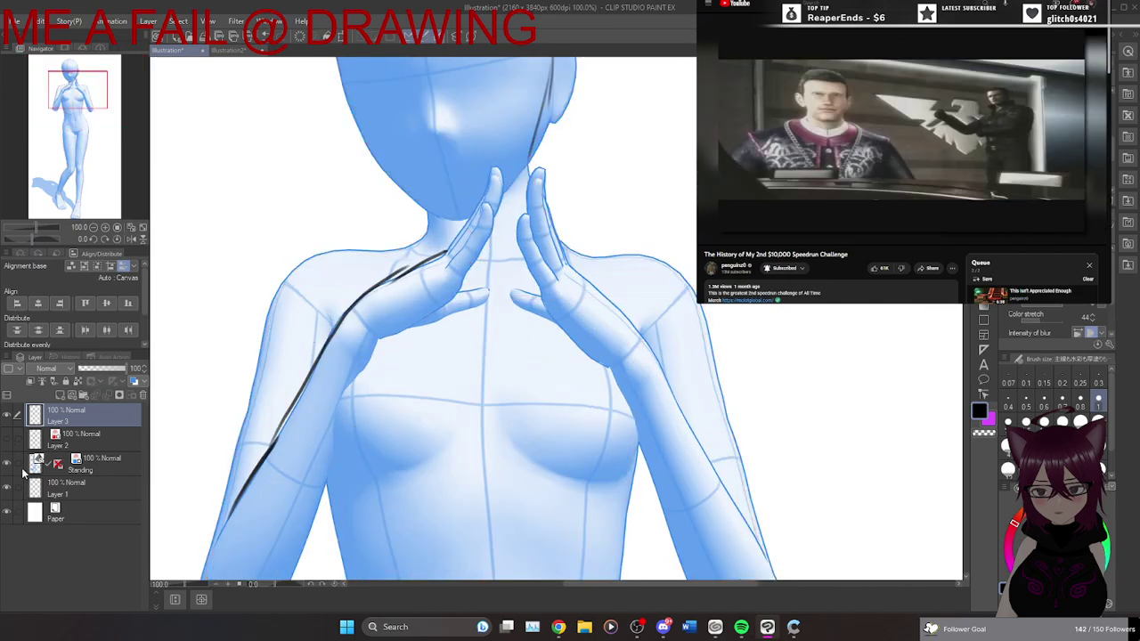
{"action": "mouse_move", "coordinate": [418, 265]}
{"action": "left_mouse_down"}
{"action": "mouse_move", "coordinate": [445, 309]}
{"action": "mouse_move", "coordinate": [372, 350]}
{"action": "mouse_move", "coordinate": [378, 342]}
{"action": "mouse_move", "coordinate": [335, 427]}
{"action": "left_mouse_up"}
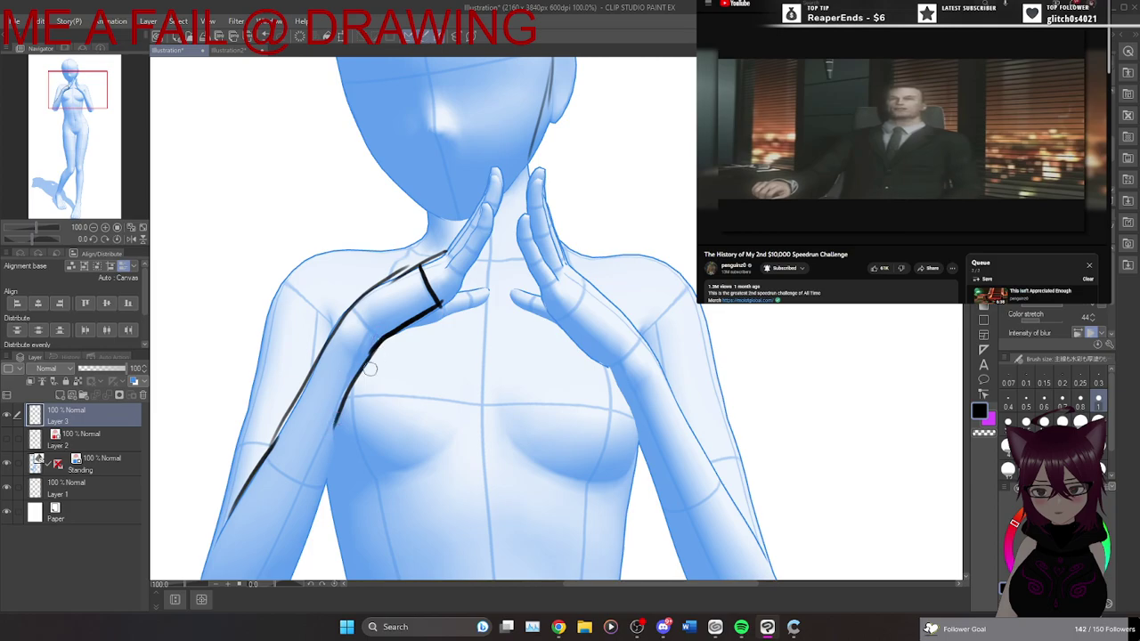
{"action": "mouse_move", "coordinate": [384, 331]}
{"action": "left_mouse_down"}
{"action": "mouse_move", "coordinate": [350, 387]}
{"action": "mouse_move", "coordinate": [317, 486]}
{"action": "left_mouse_up"}
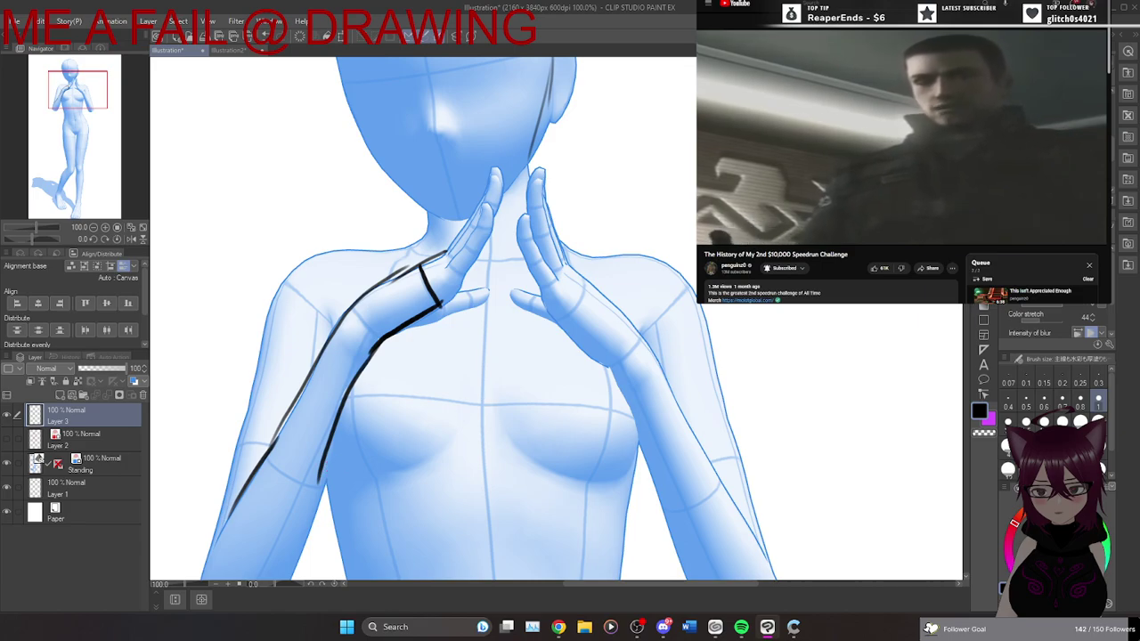
{"action": "scroll", "coordinate": [490, 398], "scroll_direction": "down", "scroll_amount": 1}
{"action": "scroll", "coordinate": [401, 356], "scroll_direction": "down", "scroll_amount": 4}
{"action": "key", "text": "ctrl+z"}
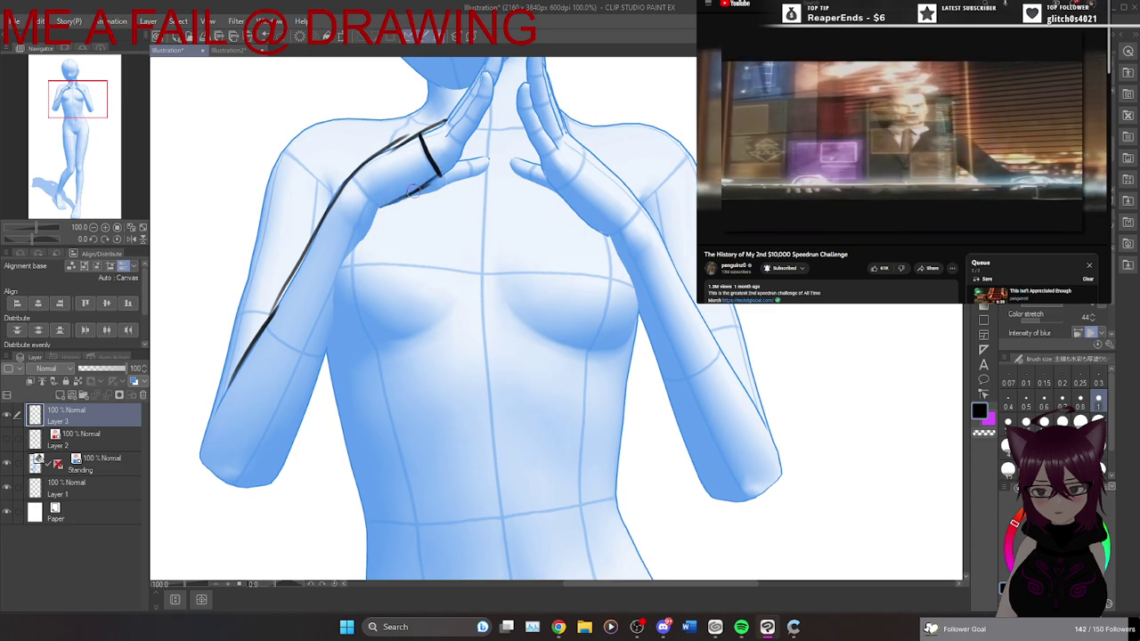
{"action": "left_click_drag", "start_coordinate": [386, 211], "coordinate": [325, 349]}
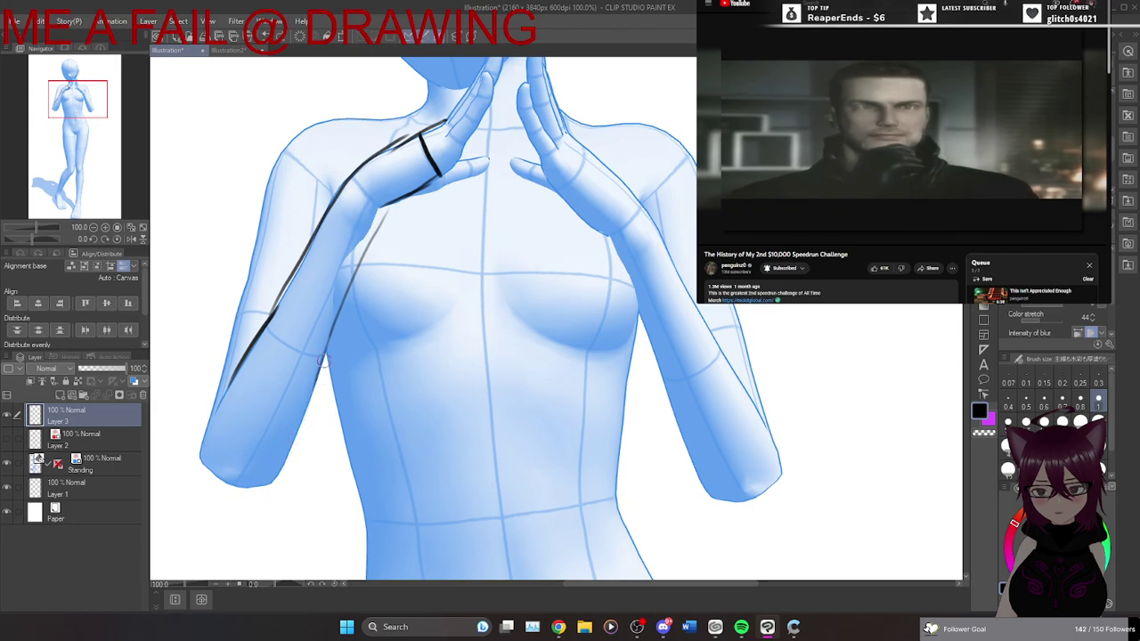
{"action": "left_click_drag", "start_coordinate": [321, 353], "coordinate": [275, 479]}
Show Layer 2 again and draw the rounded end of the left-hand elbow on it.
{"action": "left_click", "coordinate": [7, 438]}
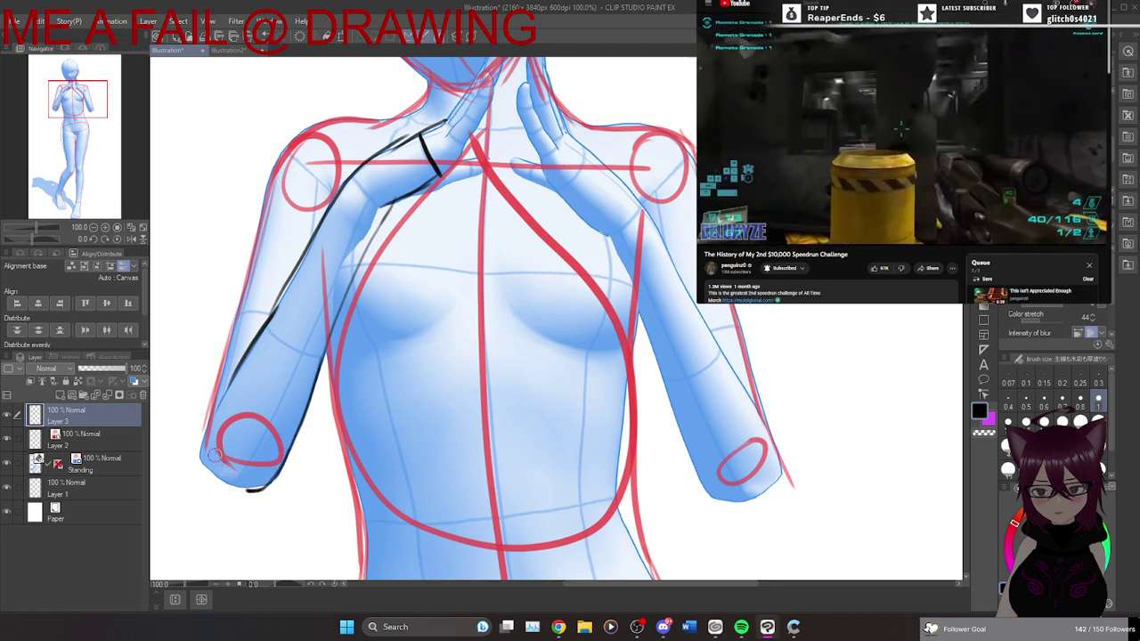
{"action": "left_click", "coordinate": [111, 439]}
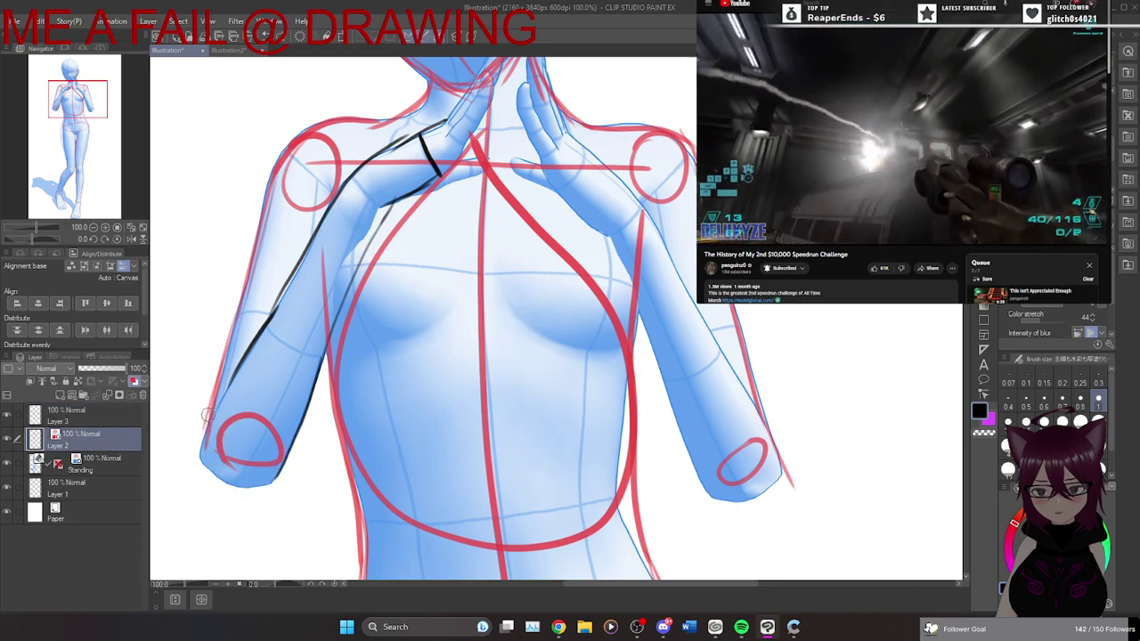
{"action": "mouse_move", "coordinate": [206, 453]}
{"action": "left_mouse_down"}
{"action": "mouse_move", "coordinate": [225, 485]}
{"action": "mouse_move", "coordinate": [275, 482]}
{"action": "mouse_move", "coordinate": [248, 488]}
{"action": "mouse_move", "coordinate": [278, 476]}
{"action": "left_mouse_up"}
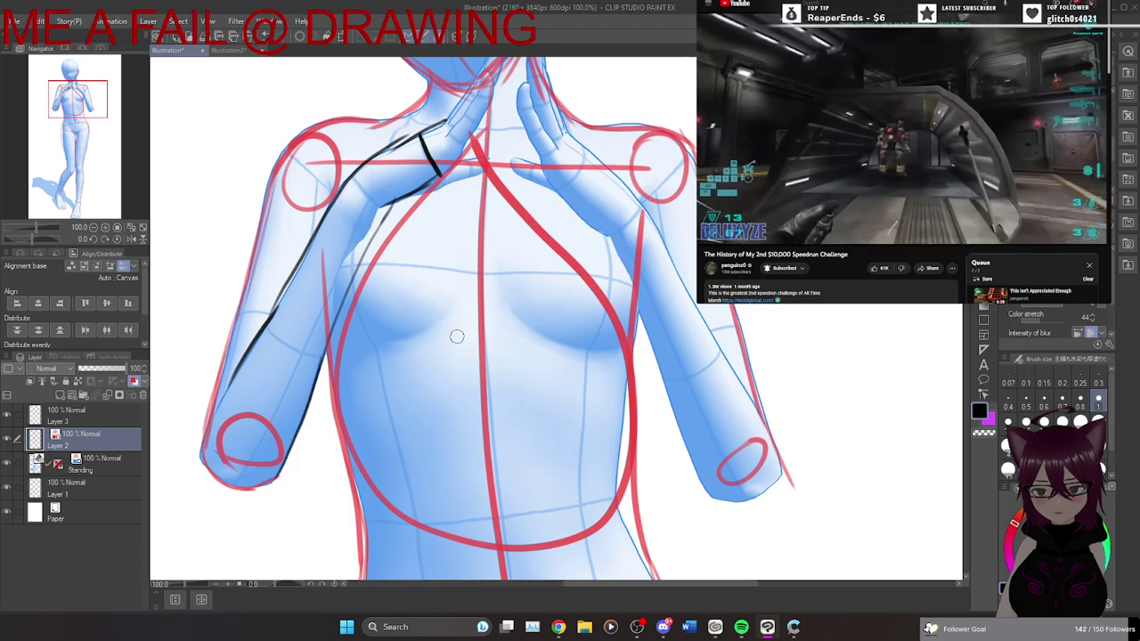
On Layer 3, draw the wrist line and inner edge of the right-hand forearm down to the elbow, undoing strokes that miss.
{"action": "left_click", "coordinate": [118, 424]}
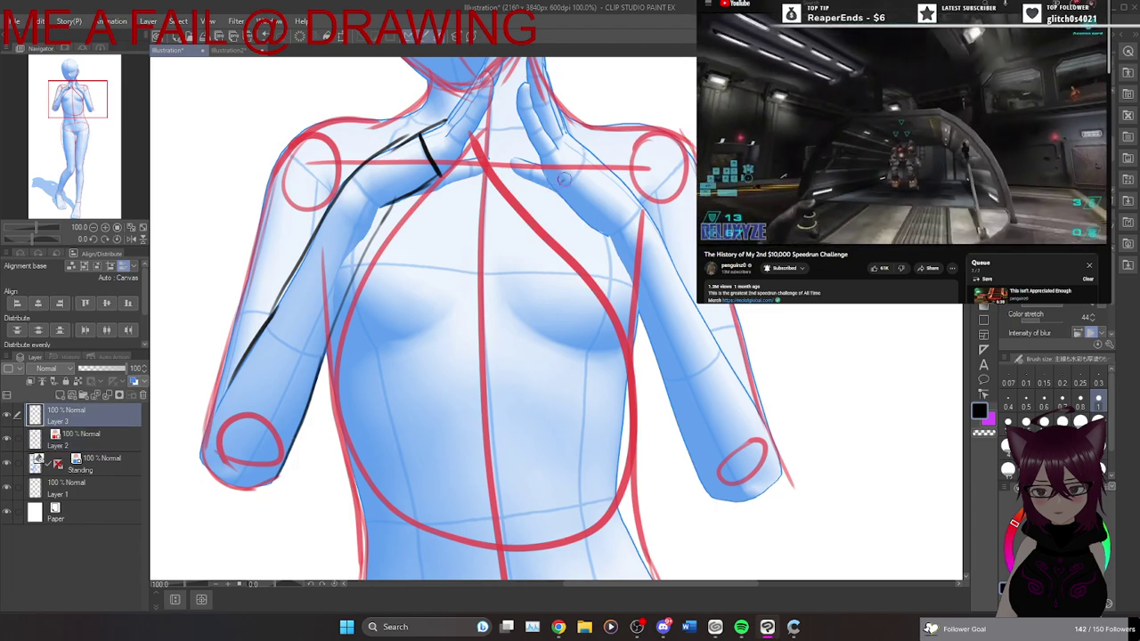
{"action": "mouse_move", "coordinate": [586, 148]}
{"action": "left_mouse_down"}
{"action": "mouse_move", "coordinate": [552, 204]}
{"action": "mouse_move", "coordinate": [609, 234]}
{"action": "mouse_move", "coordinate": [643, 321]}
{"action": "left_mouse_up"}
{"action": "left_click_drag", "start_coordinate": [614, 242], "coordinate": [655, 364]}
{"action": "left_click_drag", "start_coordinate": [640, 317], "coordinate": [692, 463]}
{"action": "left_click_drag", "start_coordinate": [676, 418], "coordinate": [717, 505]}
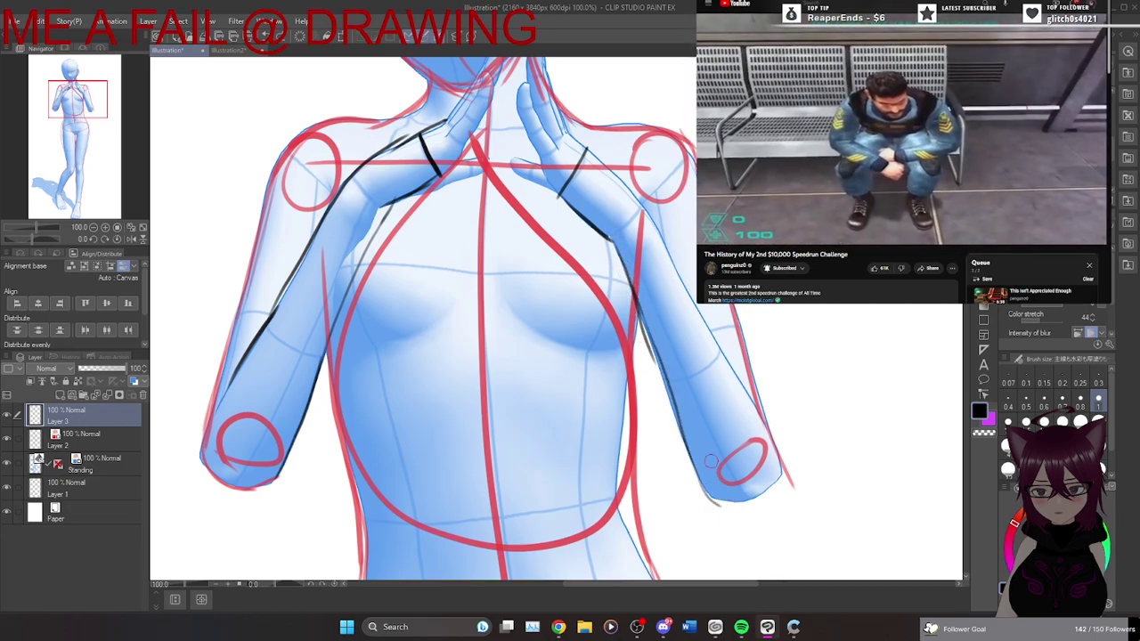
{"action": "key", "text": "ctrl+z"}
{"action": "left_click_drag", "start_coordinate": [639, 313], "coordinate": [712, 492]}
{"action": "key", "text": "ctrl+z"}
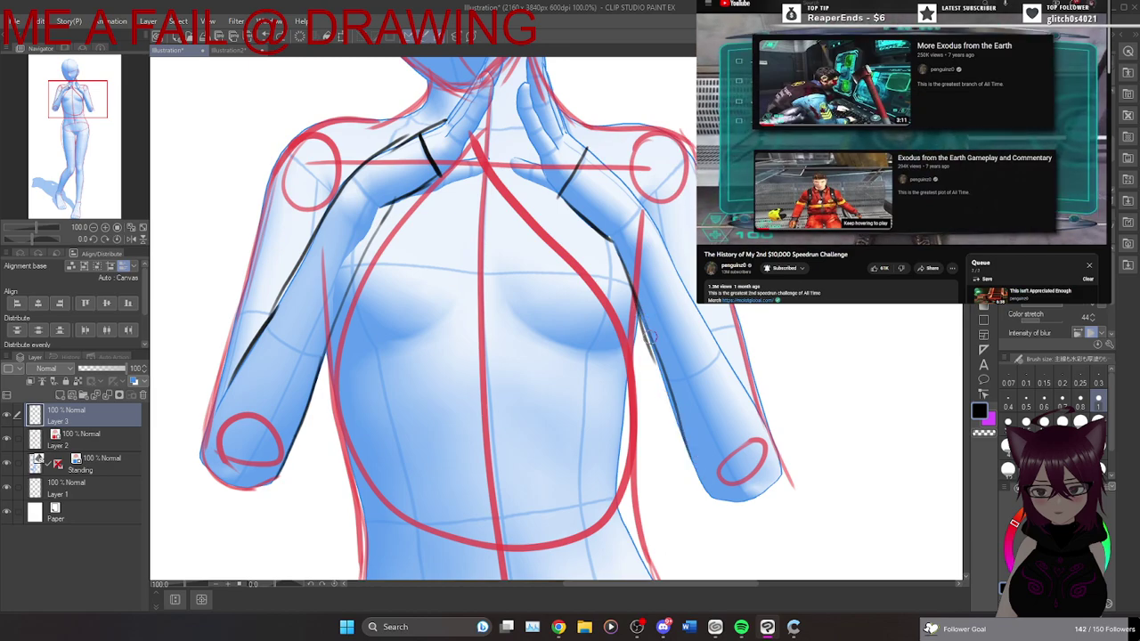
Select Layer 2 and draw the rounded end of the right-hand elbow on it.
{"action": "left_click", "coordinate": [85, 441]}
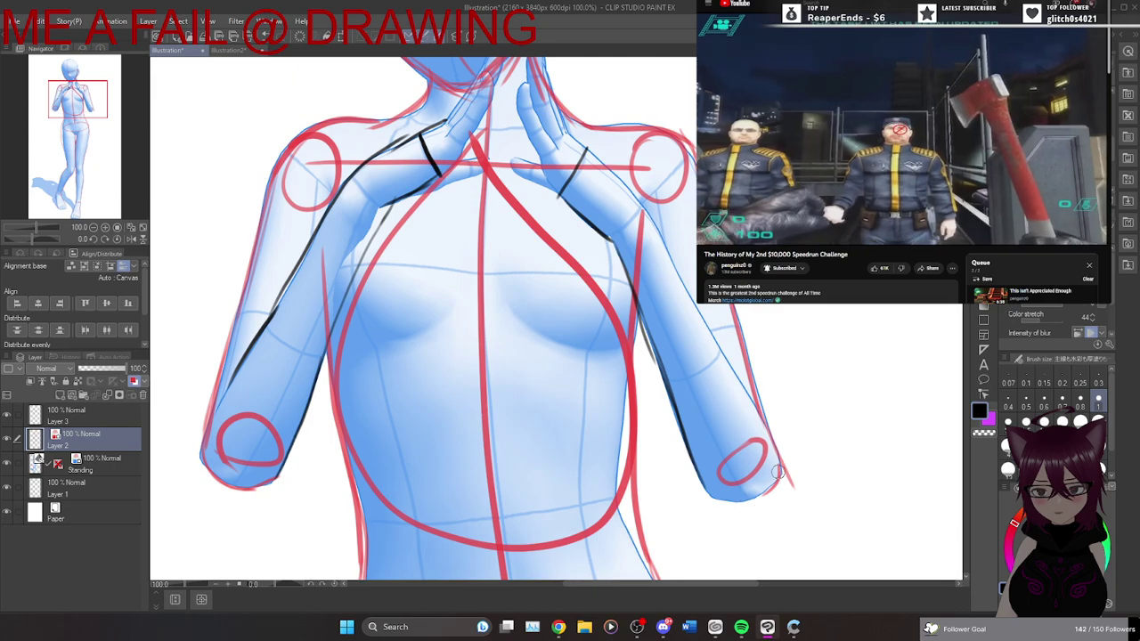
{"action": "mouse_move", "coordinate": [702, 486]}
{"action": "left_mouse_down"}
{"action": "mouse_move", "coordinate": [715, 498]}
{"action": "mouse_move", "coordinate": [773, 486]}
{"action": "left_mouse_up"}
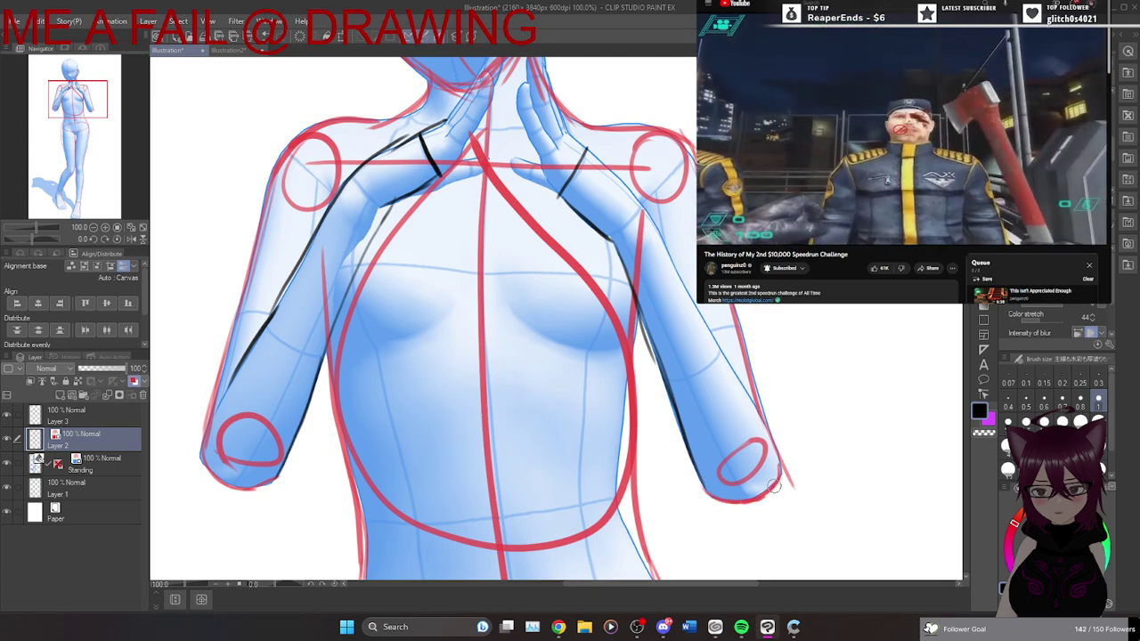
Return to Layer 3 and draw the outer edge of the right-hand forearm from the wrist to the elbow.
{"action": "left_click", "coordinate": [120, 422]}
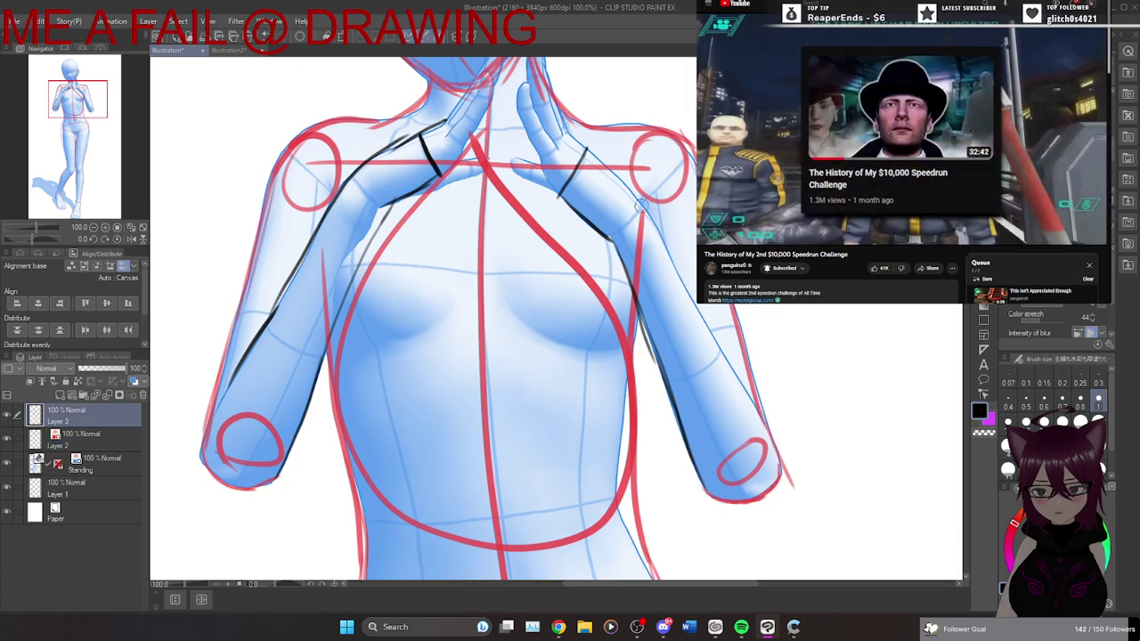
{"action": "left_click_drag", "start_coordinate": [587, 154], "coordinate": [658, 232]}
{"action": "left_click_drag", "start_coordinate": [677, 289], "coordinate": [773, 443]}
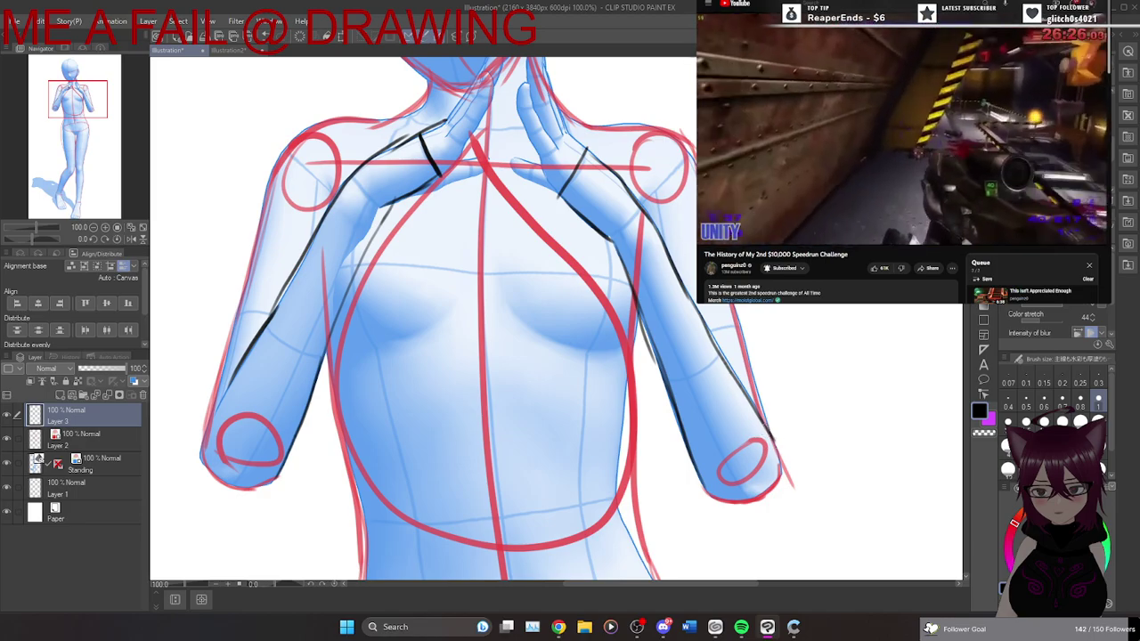
With the Standing layer hidden, give Layer 3 a blue layer color and add a new raster layer above it.
{"action": "scroll", "coordinate": [556, 318], "scroll_direction": "up", "scroll_amount": 5}
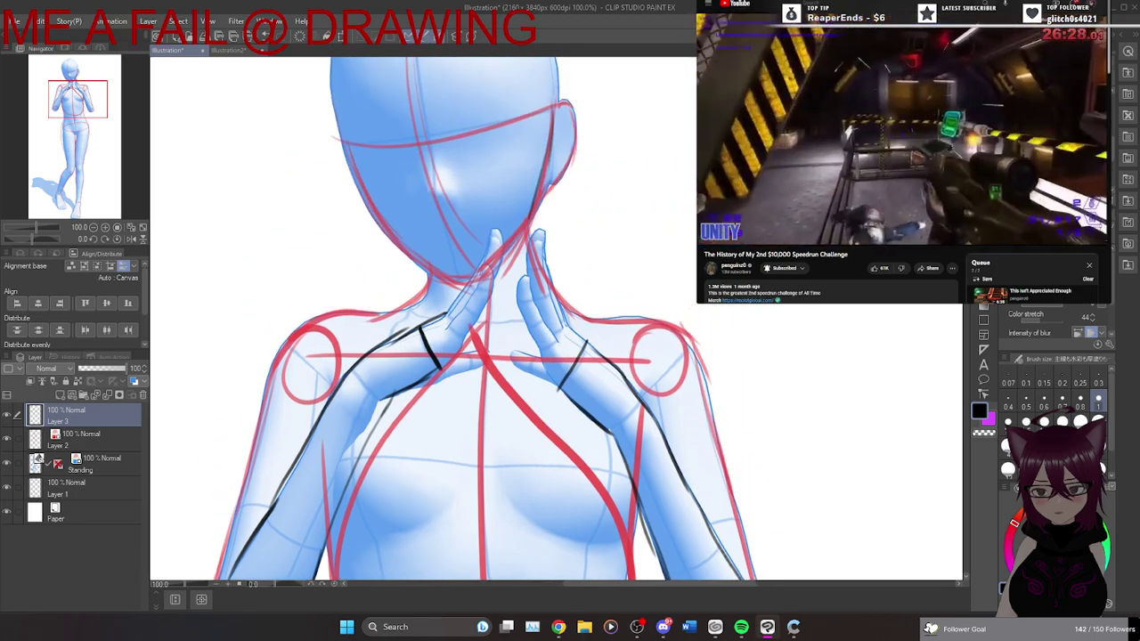
{"action": "scroll", "coordinate": [556, 318], "scroll_direction": "down", "scroll_amount": 2}
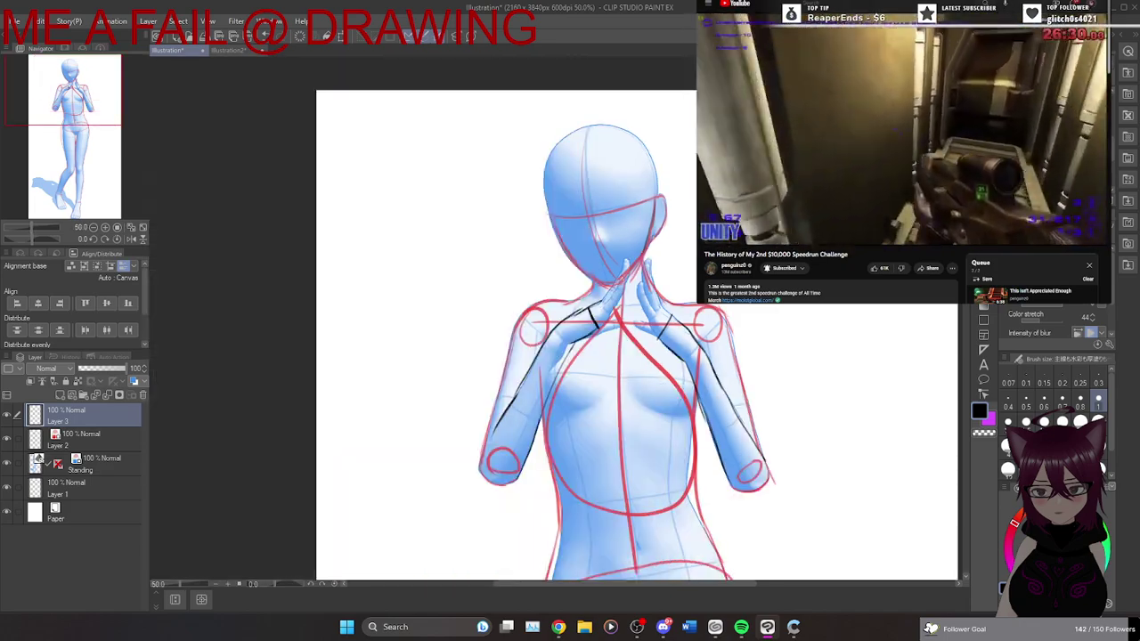
{"action": "scroll", "coordinate": [555, 318], "scroll_direction": "down", "scroll_amount": 2}
{"action": "left_click", "coordinate": [8, 464]}
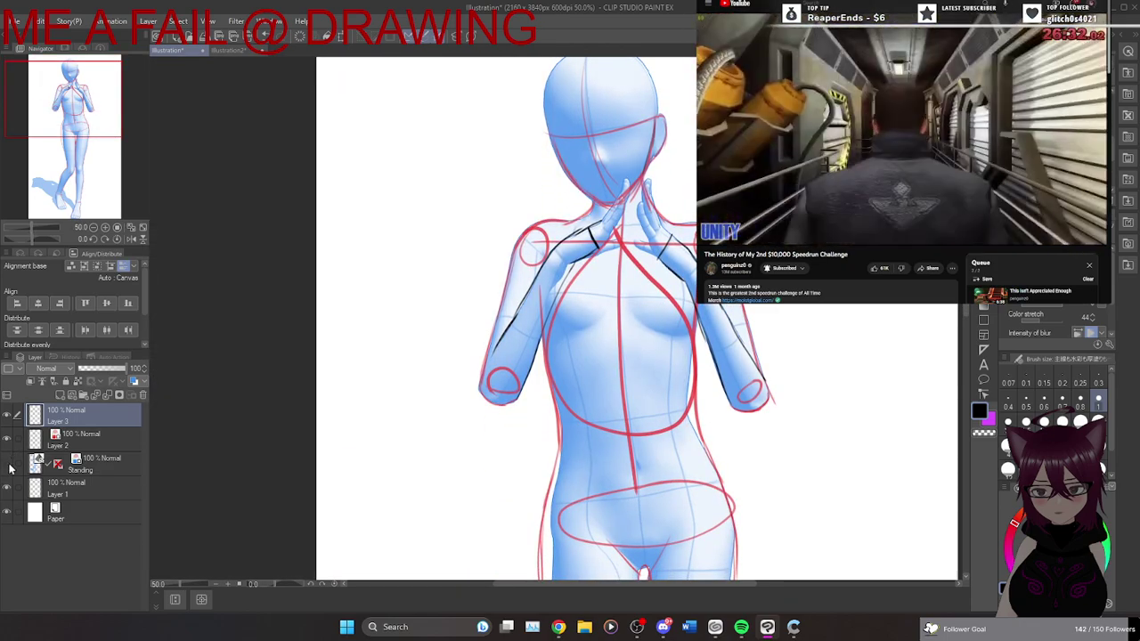
{"action": "left_click", "coordinate": [8, 464]}
{"action": "left_click_drag", "start_coordinate": [659, 582], "coordinate": [670, 582]}
{"action": "left_click", "coordinate": [136, 385]}
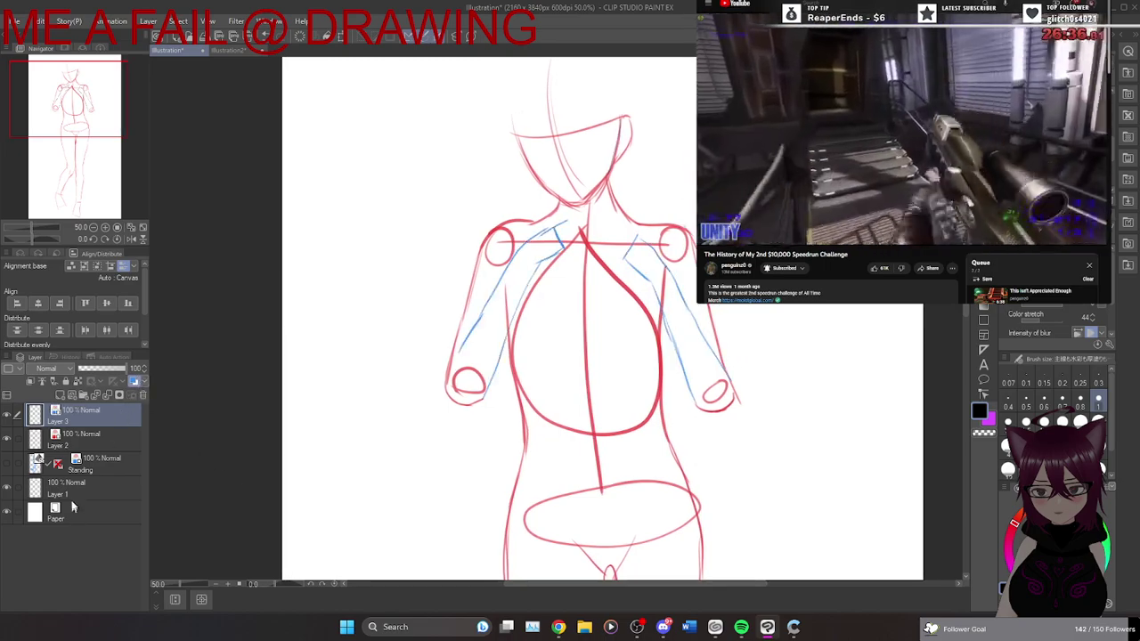
{"action": "left_click", "coordinate": [61, 394]}
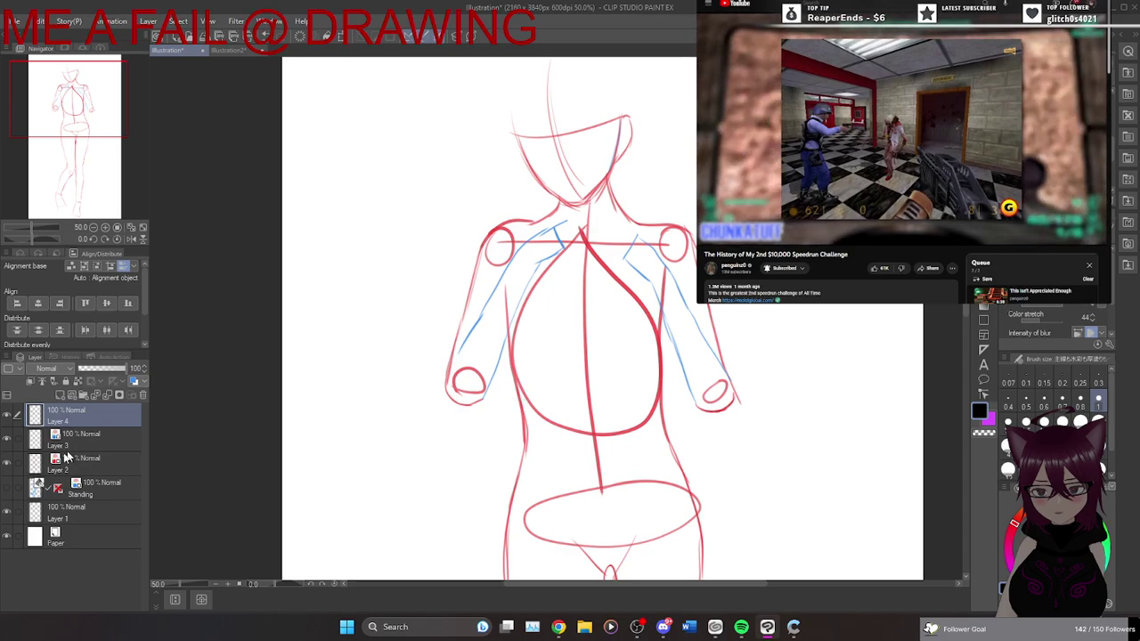
Show the Standing figure and erase the excess end of the right-hand forearm line near the elbow on Layer 3.
{"action": "left_click", "coordinate": [6, 488]}
{"action": "left_click", "coordinate": [89, 439]}
{"action": "scroll", "coordinate": [715, 360], "scroll_direction": "up", "scroll_amount": 2}
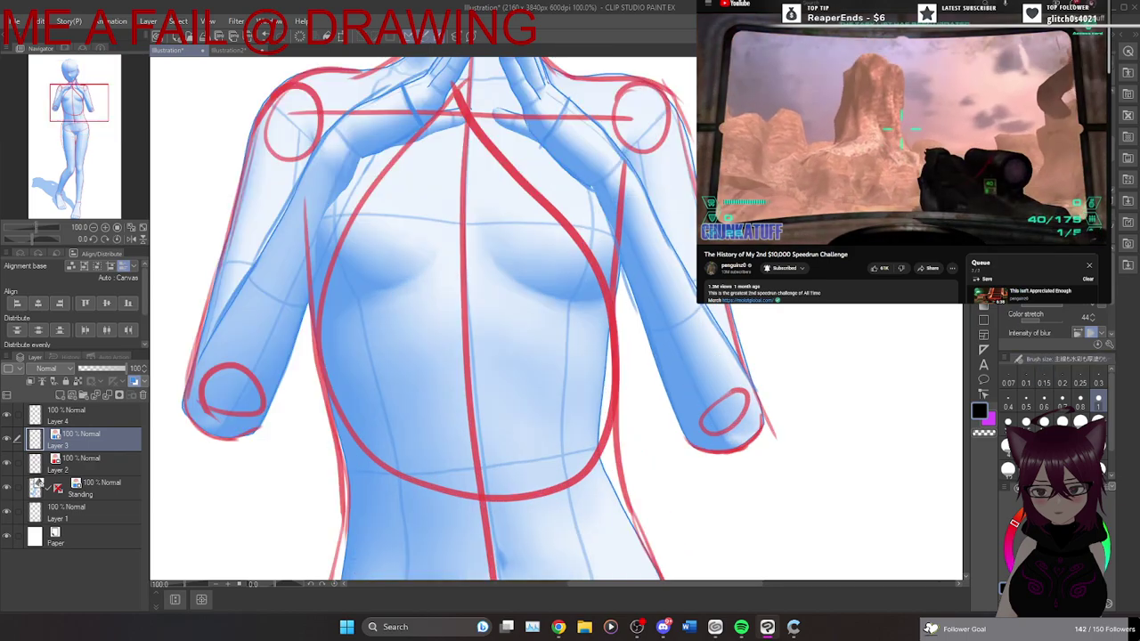
{"action": "key", "text": "e"}
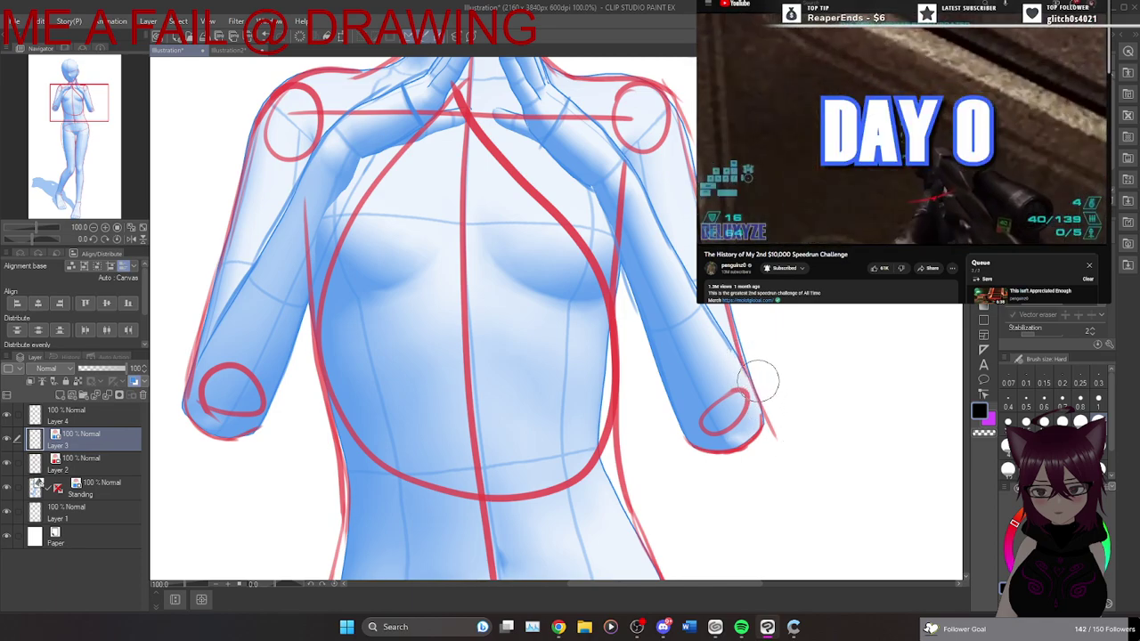
Compare the forearm lines with the Standing and Layer 2 layers toggled off and on, leaving only the Standing layer hidden.
{"action": "left_click", "coordinate": [7, 488]}
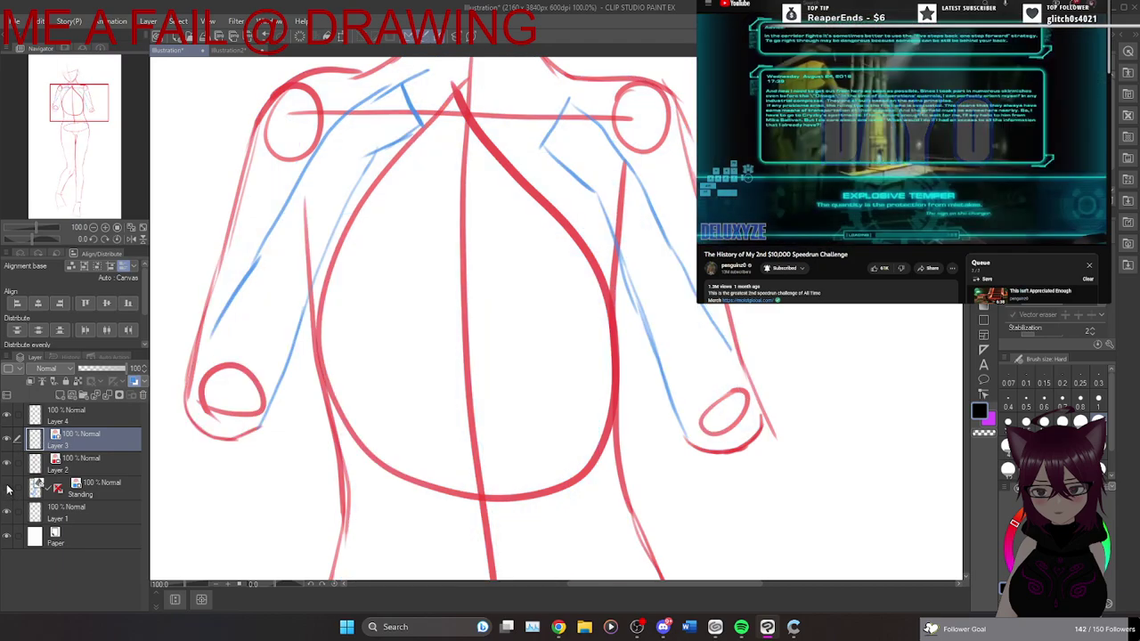
{"action": "left_click", "coordinate": [7, 488]}
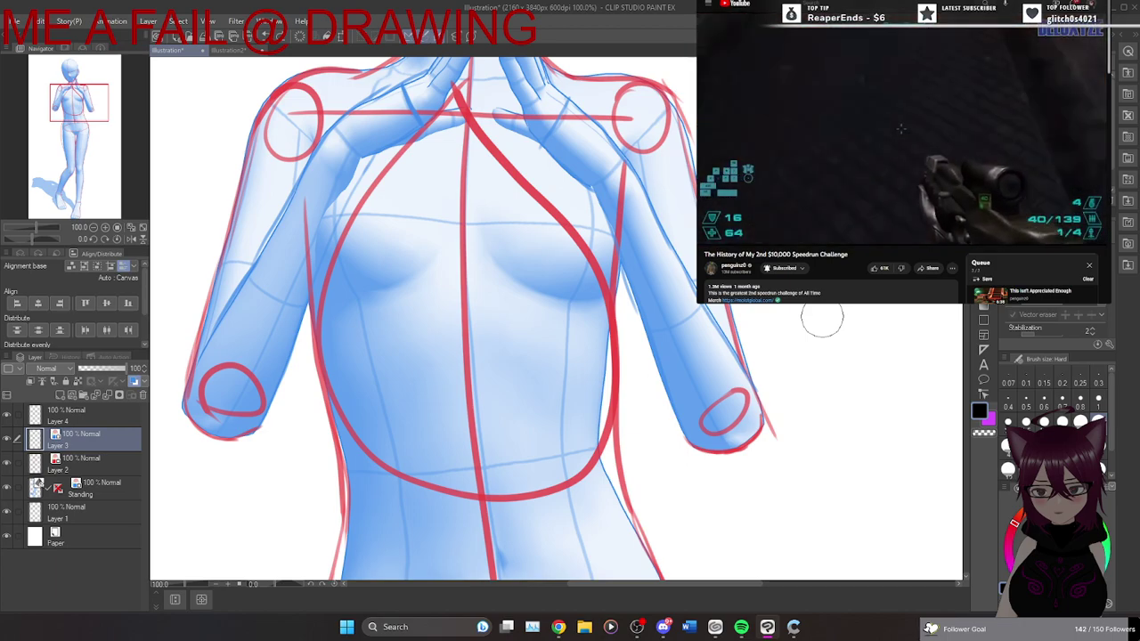
{"action": "left_click", "coordinate": [8, 465]}
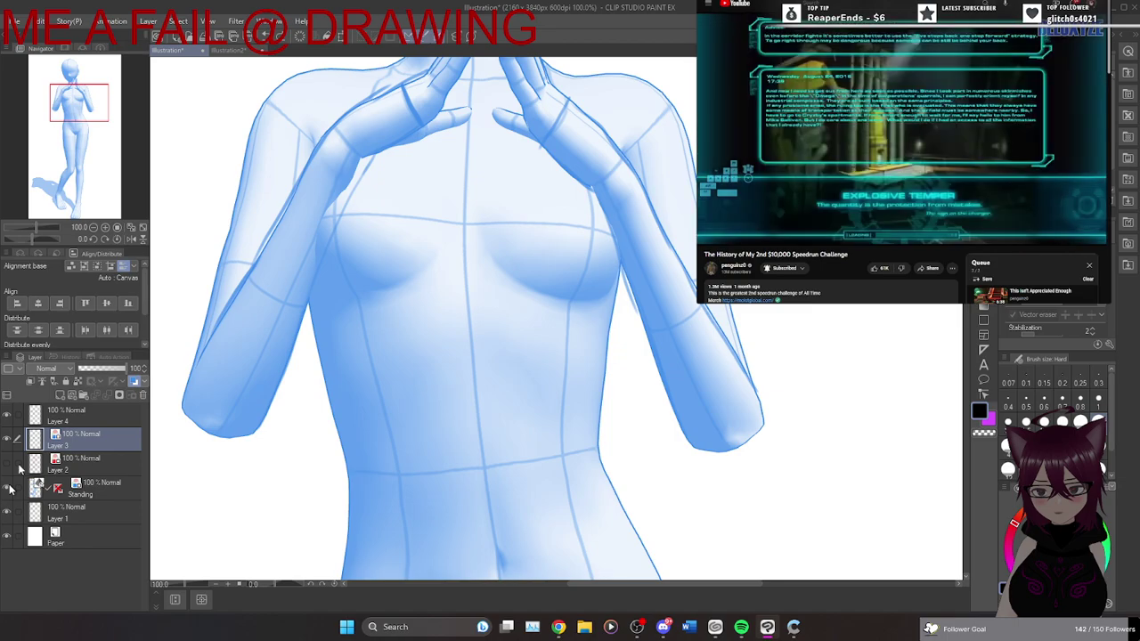
{"action": "left_click", "coordinate": [7, 465]}
{"action": "left_click", "coordinate": [7, 490]}
Select Layer 4 as the drawing layer with the figure's upper body in view.
{"action": "key", "text": "ctrl+minus"}
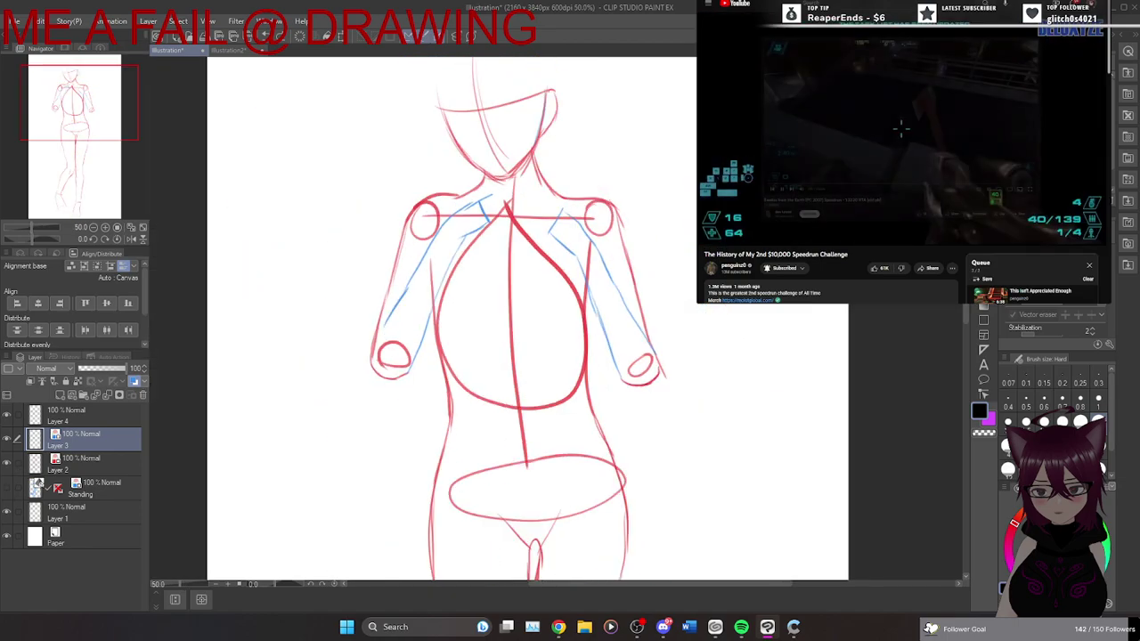
{"action": "mouse_move", "coordinate": [962, 251]}
{"action": "left_mouse_down"}
{"action": "mouse_move", "coordinate": [963, 415]}
{"action": "mouse_move", "coordinate": [961, 266]}
{"action": "left_mouse_up"}
{"action": "key", "text": "ctrl+minus"}
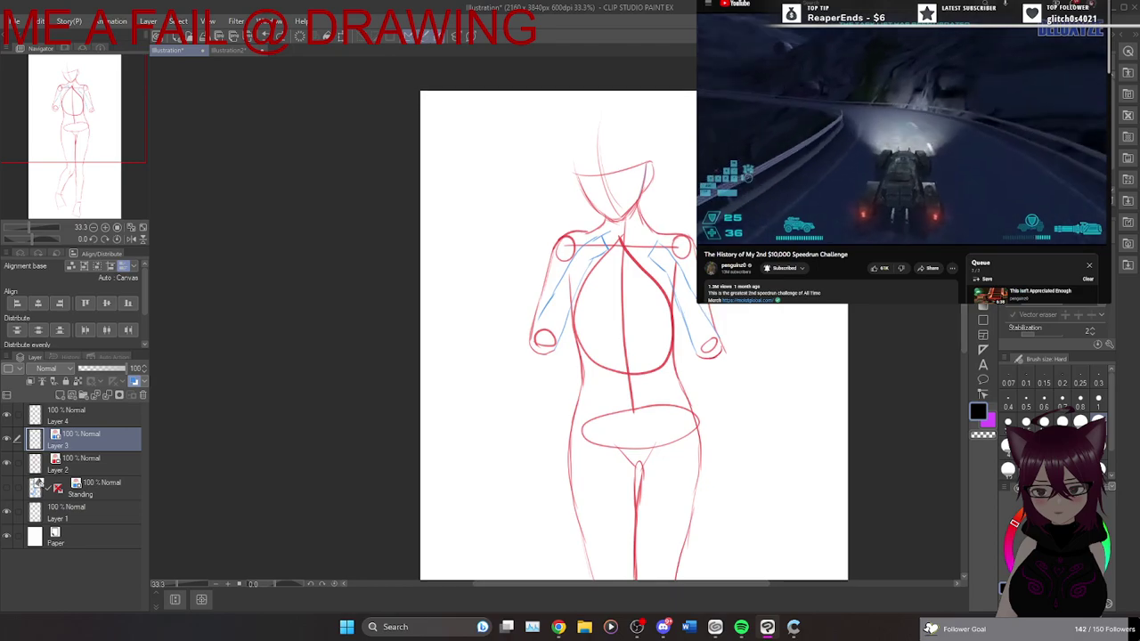
{"action": "key", "text": "ctrl+minus"}
{"action": "key", "text": "ctrl+plus"}
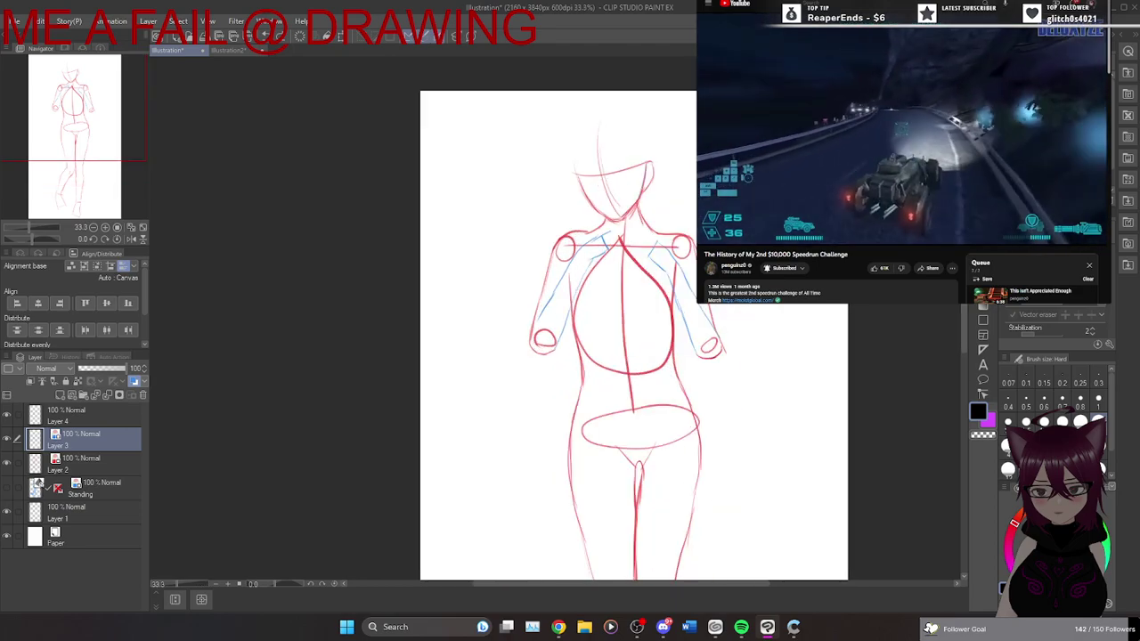
{"action": "left_click", "coordinate": [89, 411]}
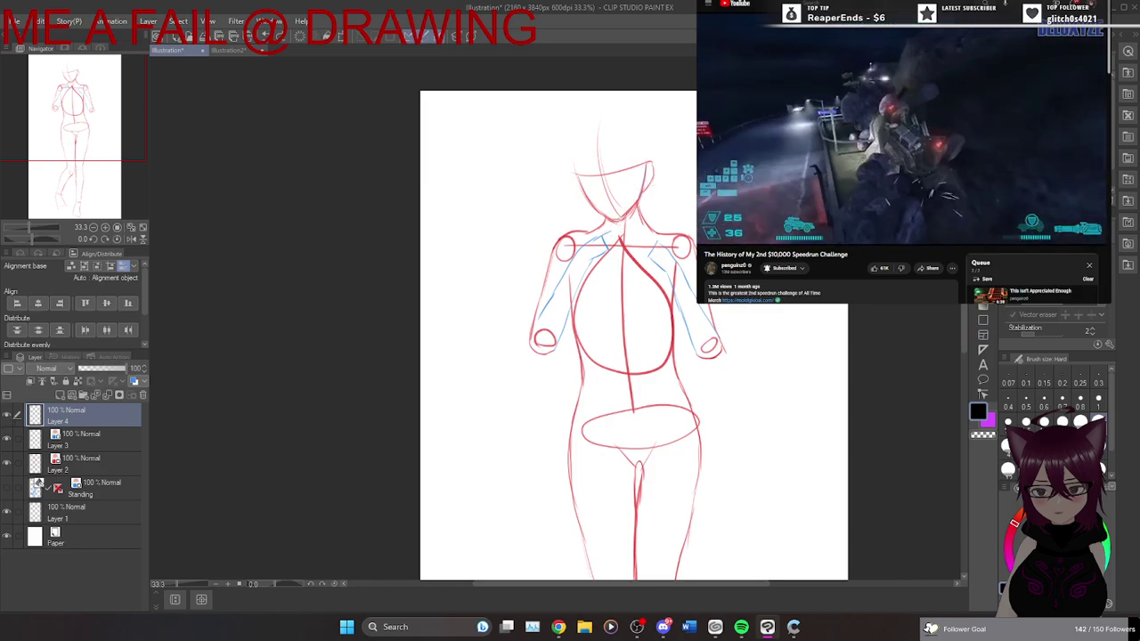
Outline the jaw, neck, shoulders and right-hand arm in black on Layer 4, redrawing the curve around the elbow.
{"action": "key", "text": "b"}
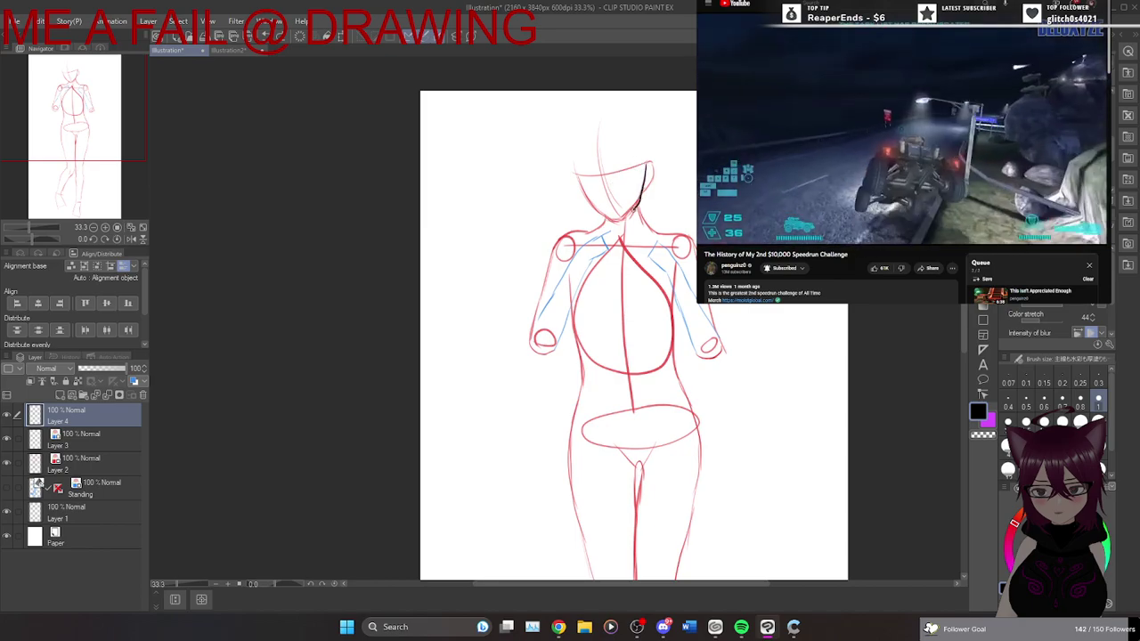
{"action": "key", "text": "ctrl+z"}
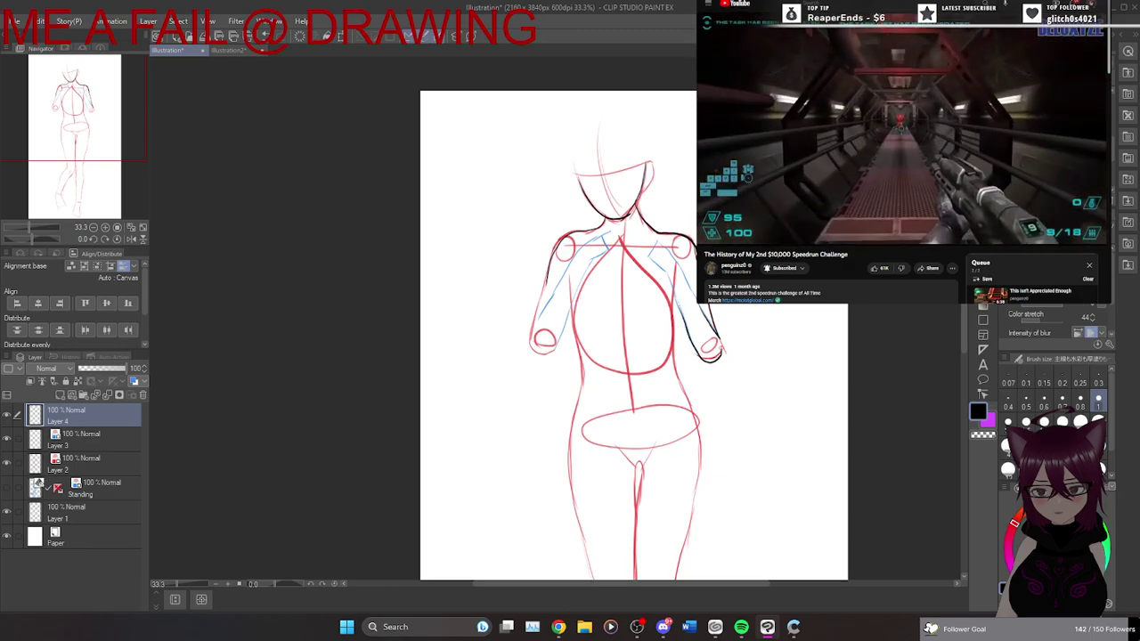
{"action": "key", "text": "ctrl+z"}
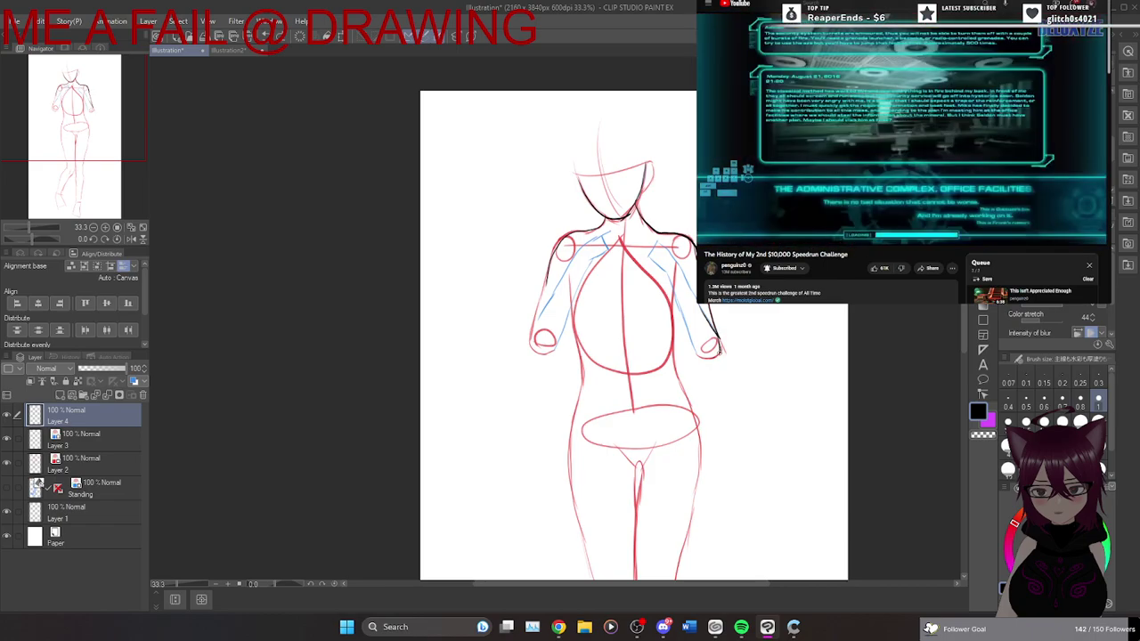
{"action": "key", "text": "ctrl+z"}
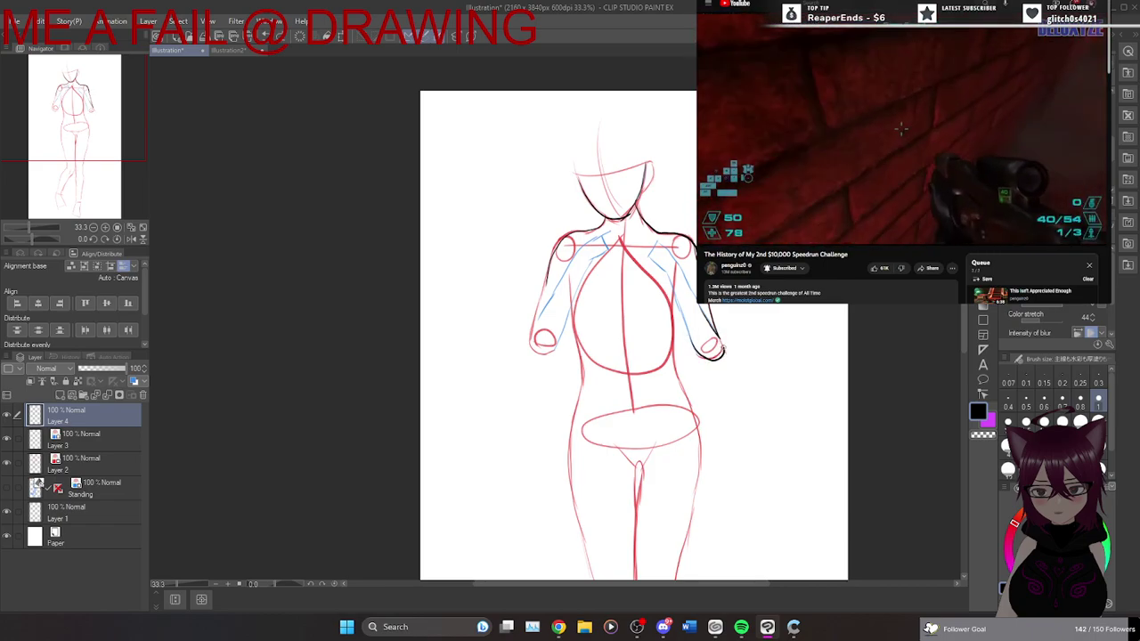
{"action": "key", "text": "ctrl+z"}
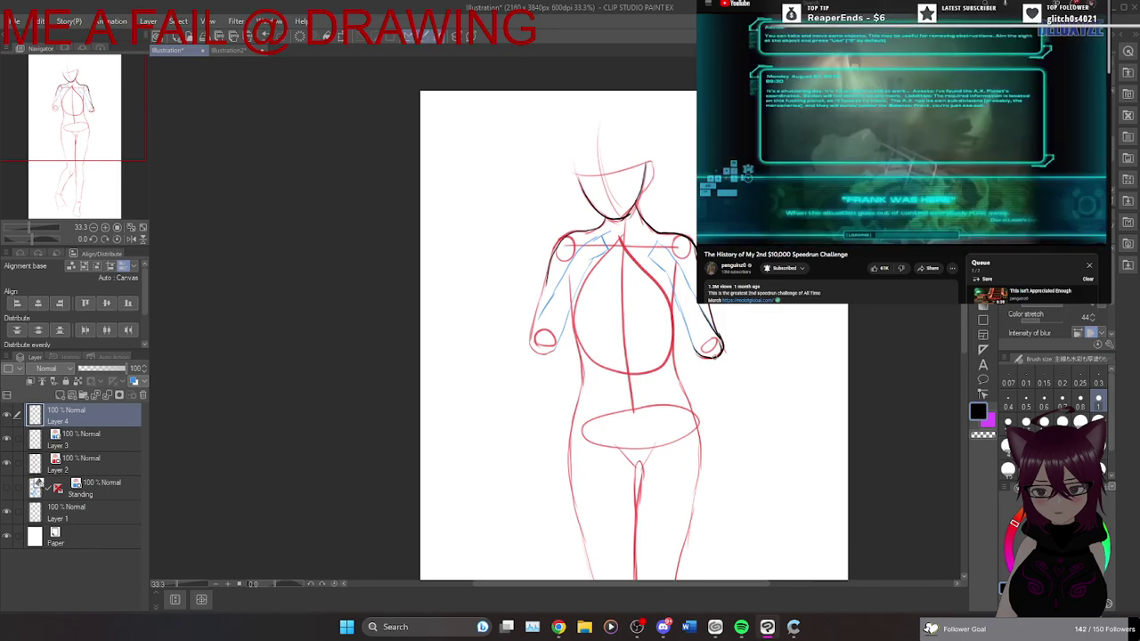
{"action": "key", "text": "ctrl+z"}
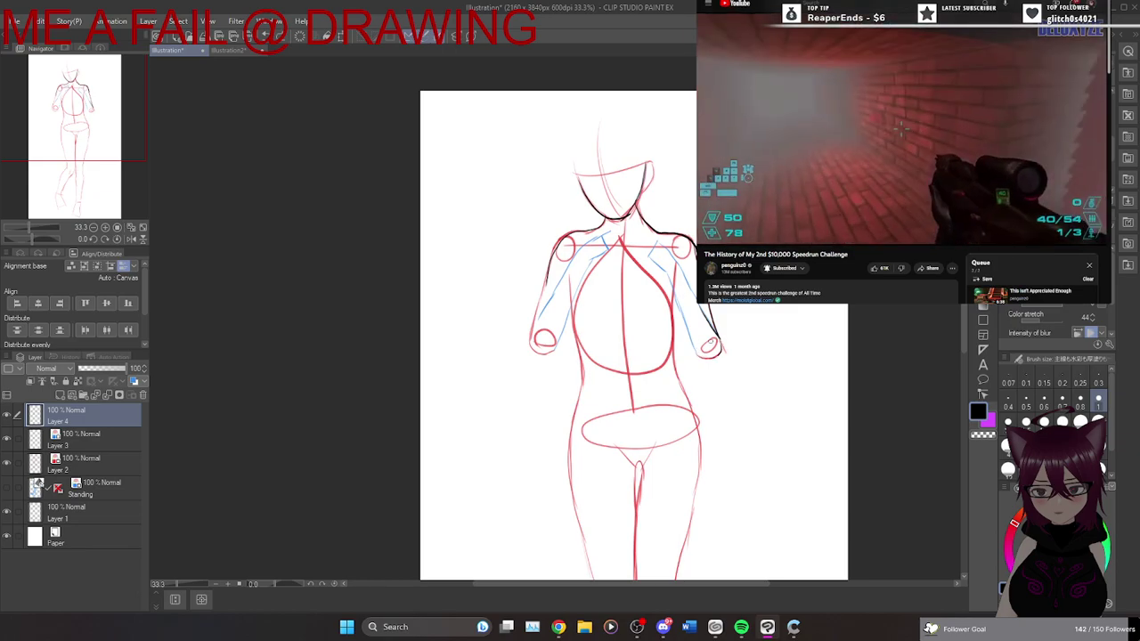
{"action": "left_click_drag", "start_coordinate": [719, 355], "coordinate": [695, 350]}
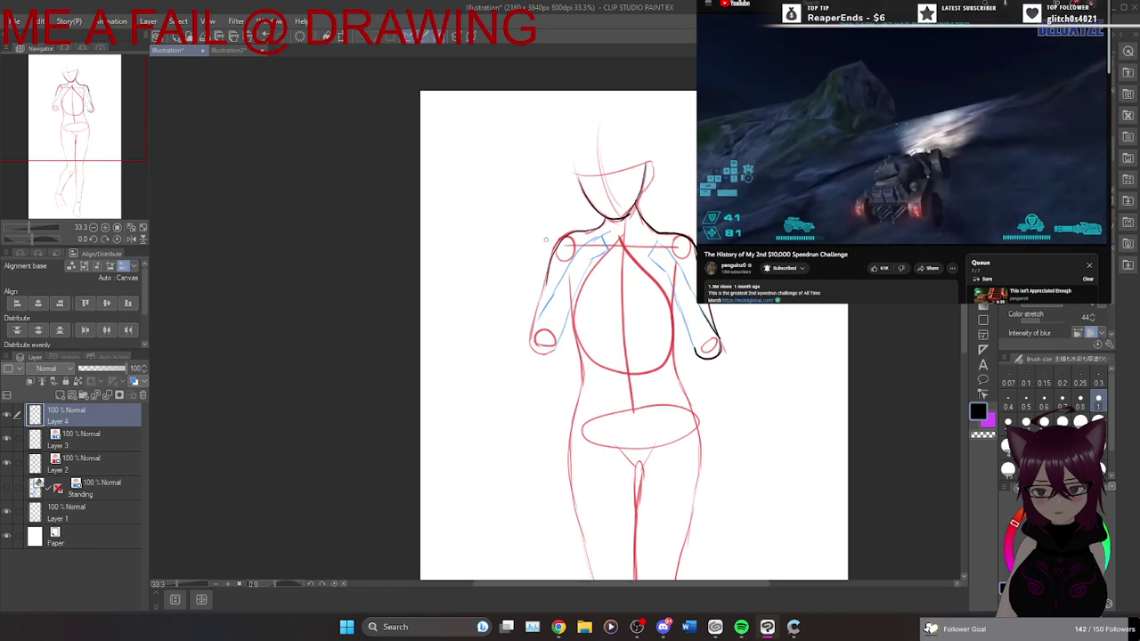
Try outlining the left-hand arm and elbow in black, and undo the latest arm strokes.
{"action": "left_click_drag", "start_coordinate": [537, 312], "coordinate": [533, 323]}
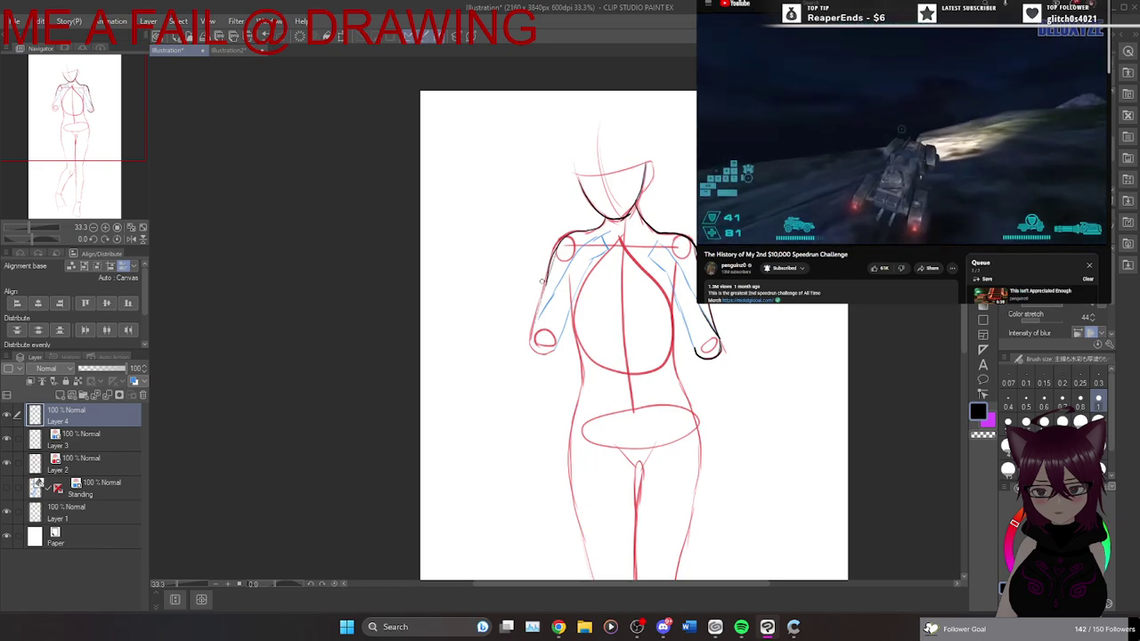
{"action": "left_click_drag", "start_coordinate": [552, 261], "coordinate": [532, 350]}
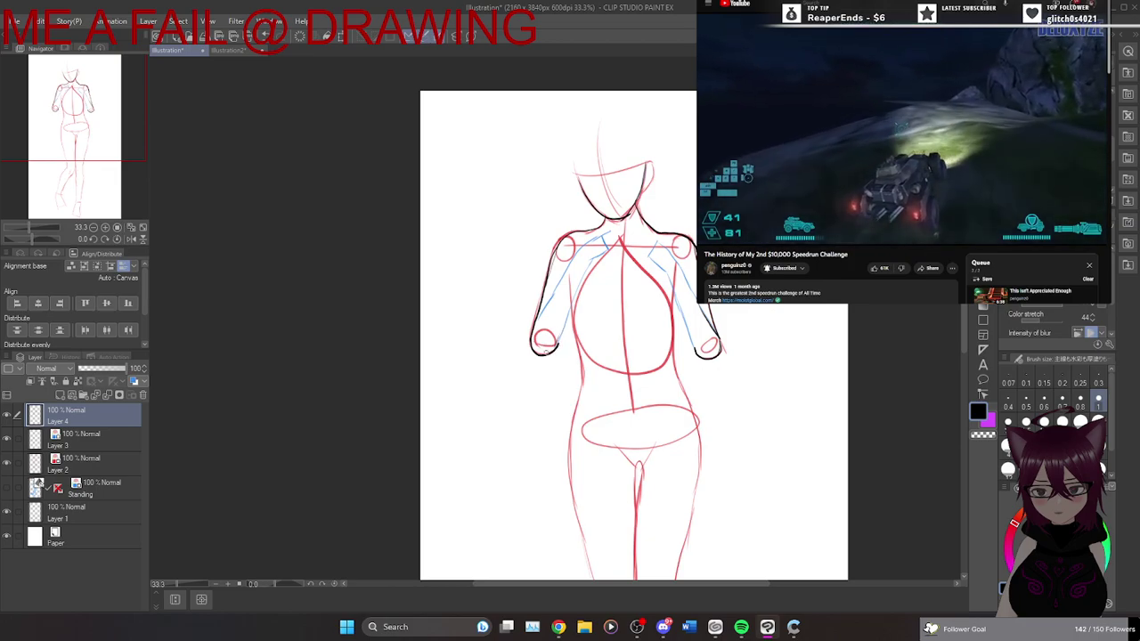
{"action": "key", "text": "ctrl+z"}
{"action": "key", "text": "ctrl+z"}
{"action": "key", "text": "ctrl+z"}
{"action": "key", "text": "ctrl+z"}
{"action": "key", "text": "ctrl+z"}
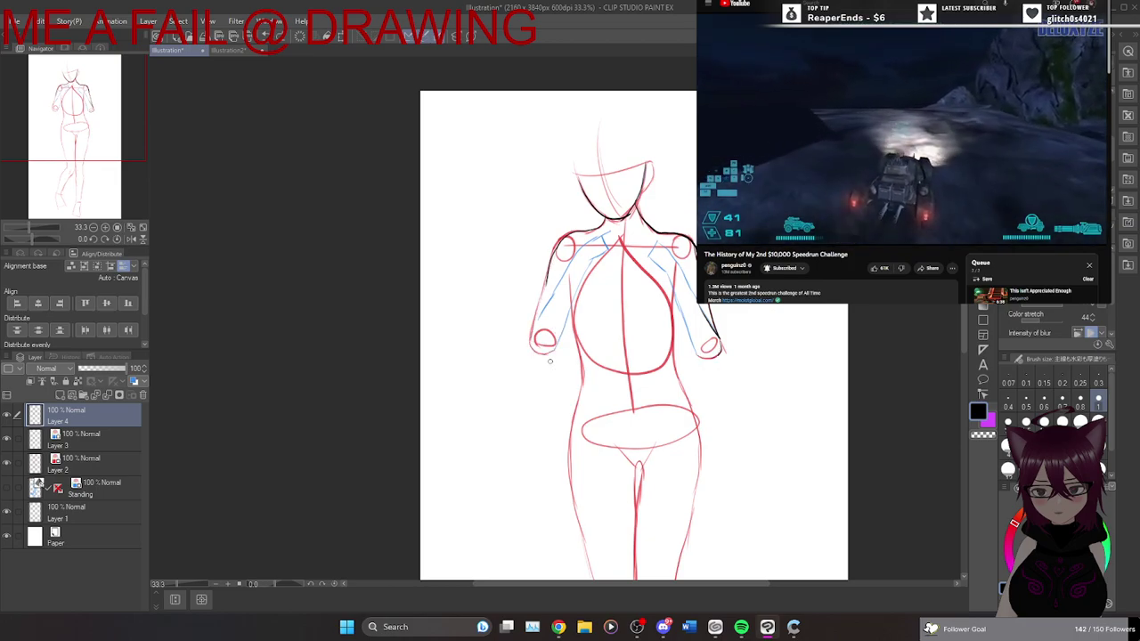
Erase all black outlines from Layer 4 and show the Standing figure.
{"action": "left_click", "coordinate": [983, 261]}
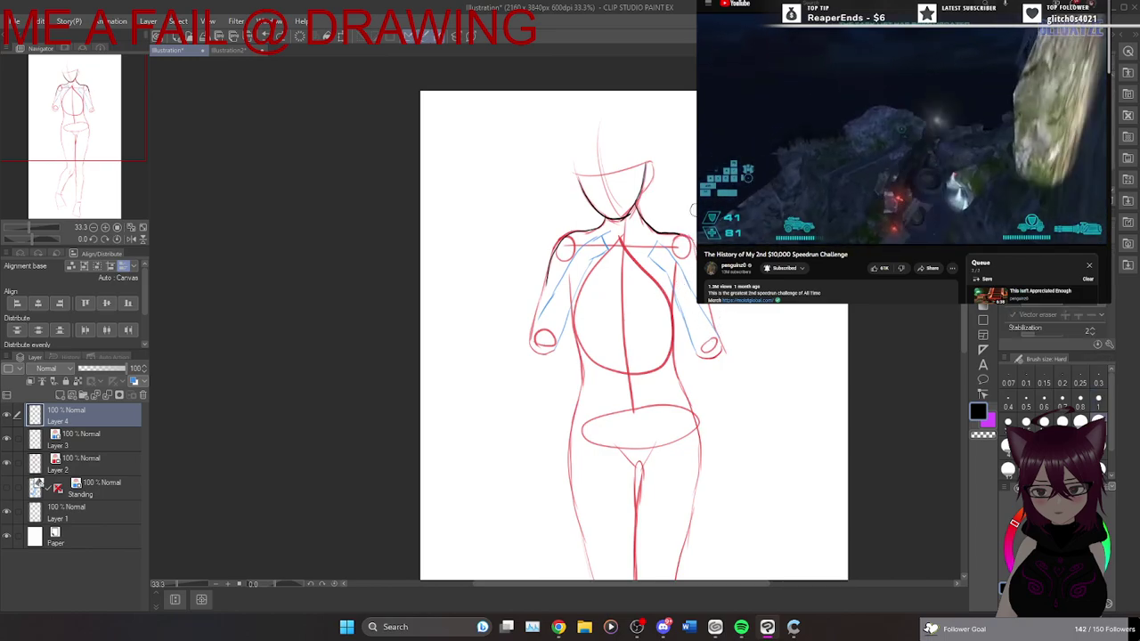
{"action": "left_click_drag", "start_coordinate": [687, 233], "coordinate": [623, 217]}
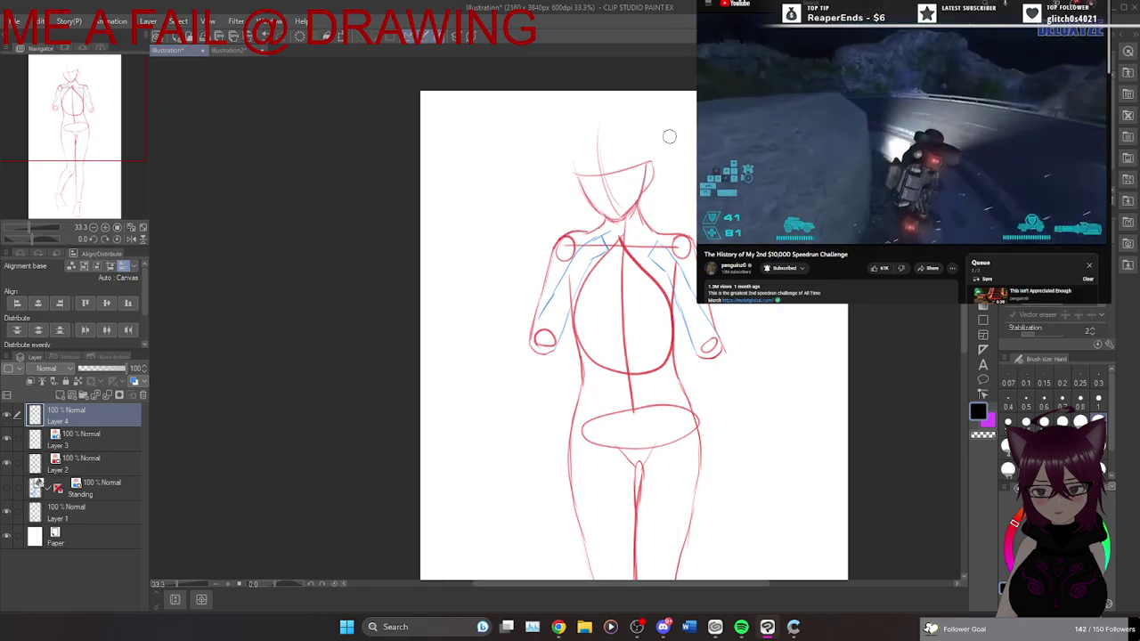
{"action": "left_click", "coordinate": [6, 490]}
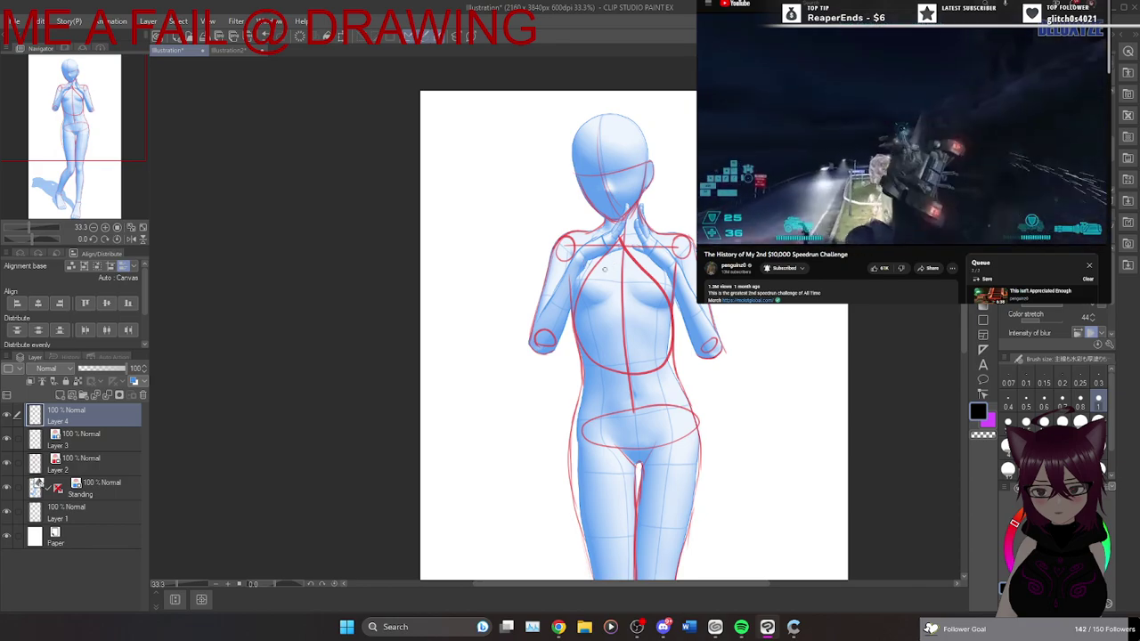
Sketch a large rounded black curve over the left-hand side of the chest on Layer 4.
{"action": "mouse_move", "coordinate": [592, 251]}
{"action": "left_mouse_down"}
{"action": "mouse_move", "coordinate": [576, 274]}
{"action": "mouse_move", "coordinate": [586, 323]}
{"action": "left_mouse_up"}
{"action": "key", "text": "ctrl+z"}
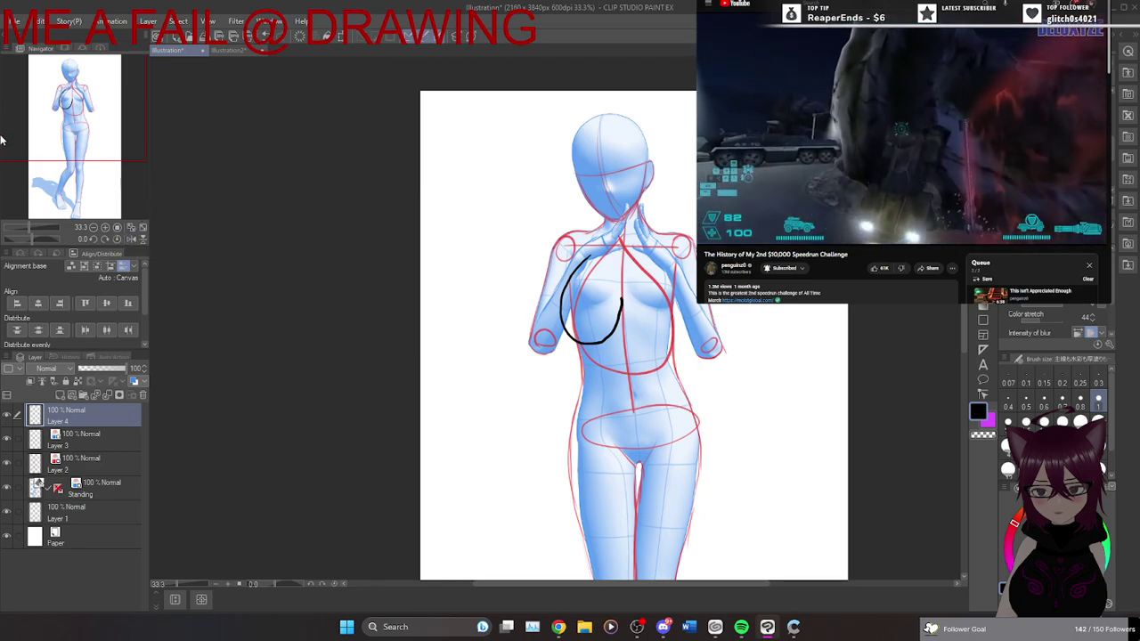
Tile the Illustration and Illustration2 canvases side by side.
{"action": "left_click", "coordinate": [294, 21]}
{"action": "left_click", "coordinate": [284, 21]}
{"action": "left_click", "coordinate": [283, 21]}
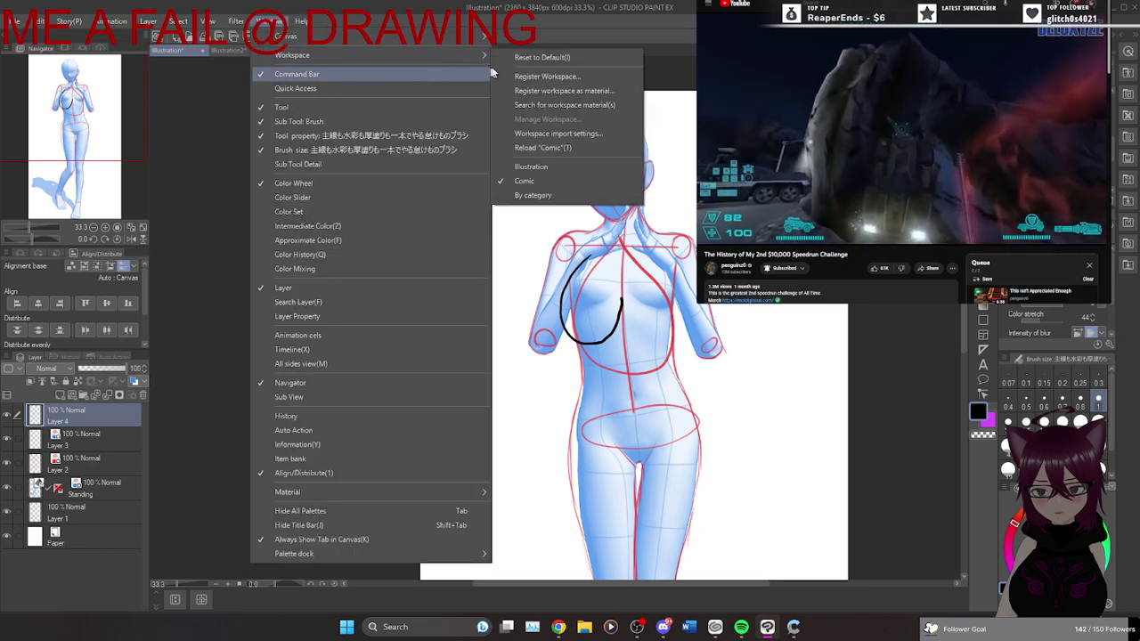
{"action": "mouse_move", "coordinate": [474, 41]}
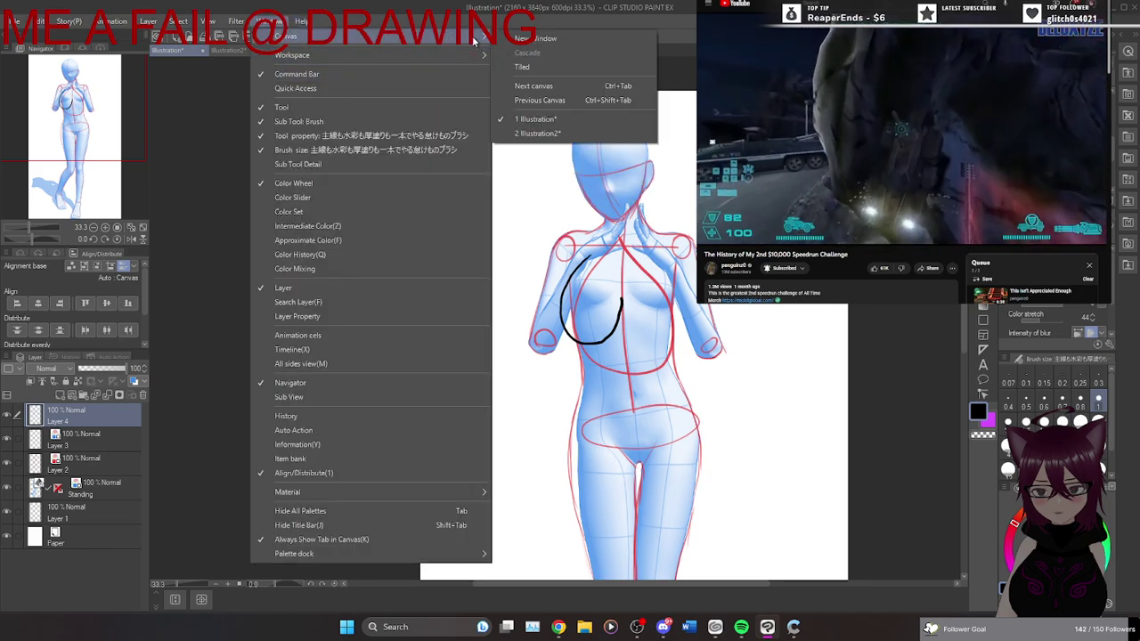
{"action": "left_click", "coordinate": [523, 67]}
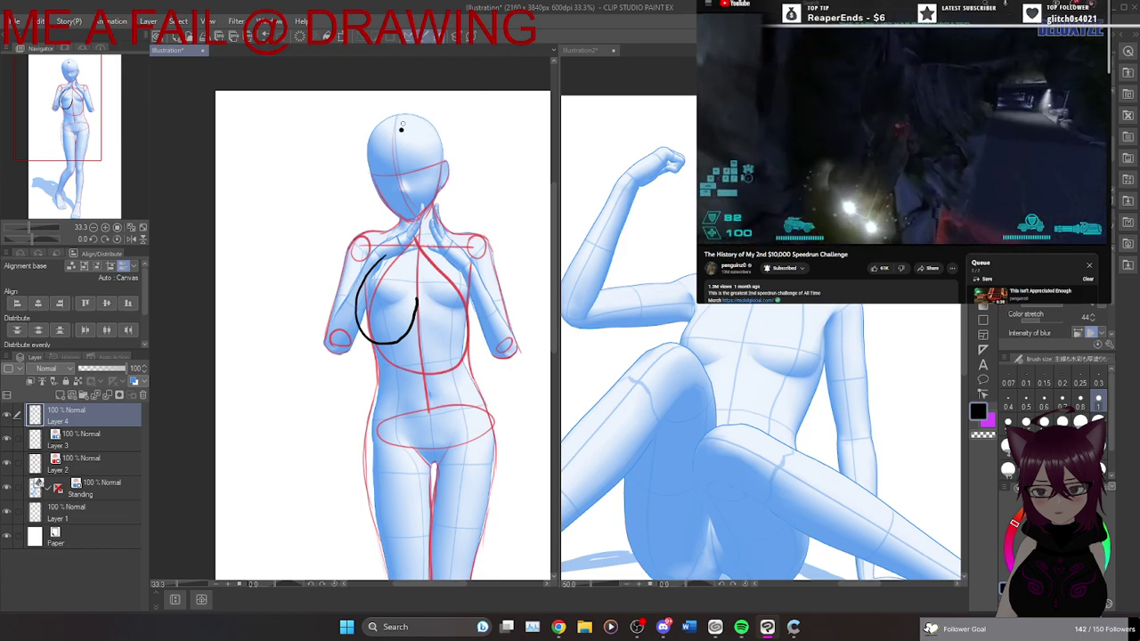
{"action": "left_click", "coordinate": [283, 20]}
{"action": "mouse_move", "coordinate": [293, 37]}
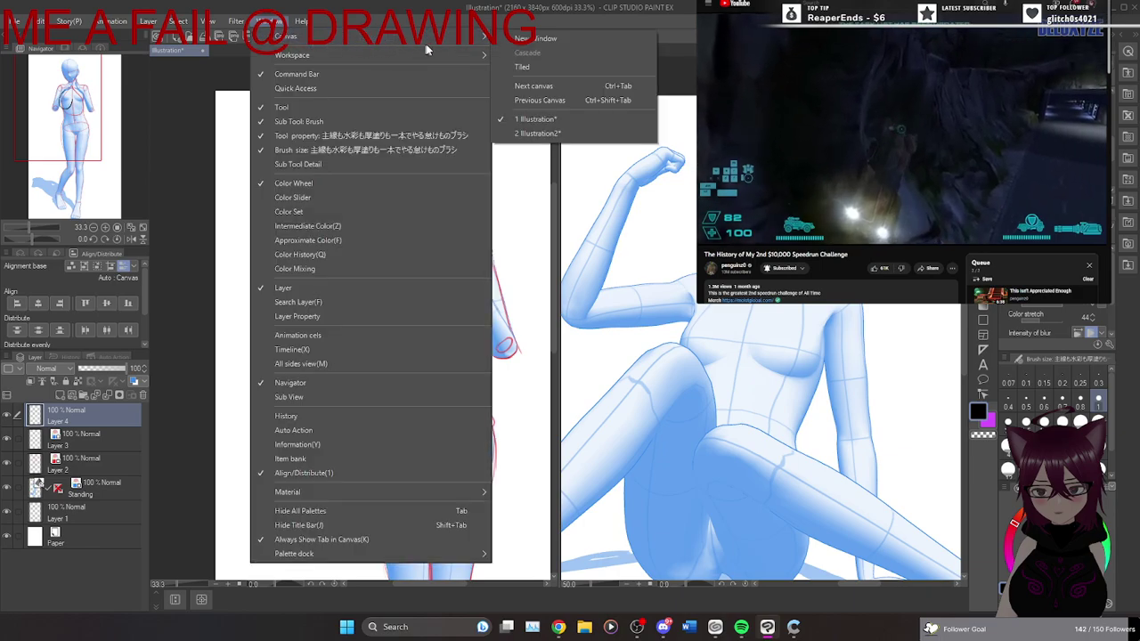
{"action": "left_click", "coordinate": [520, 66]}
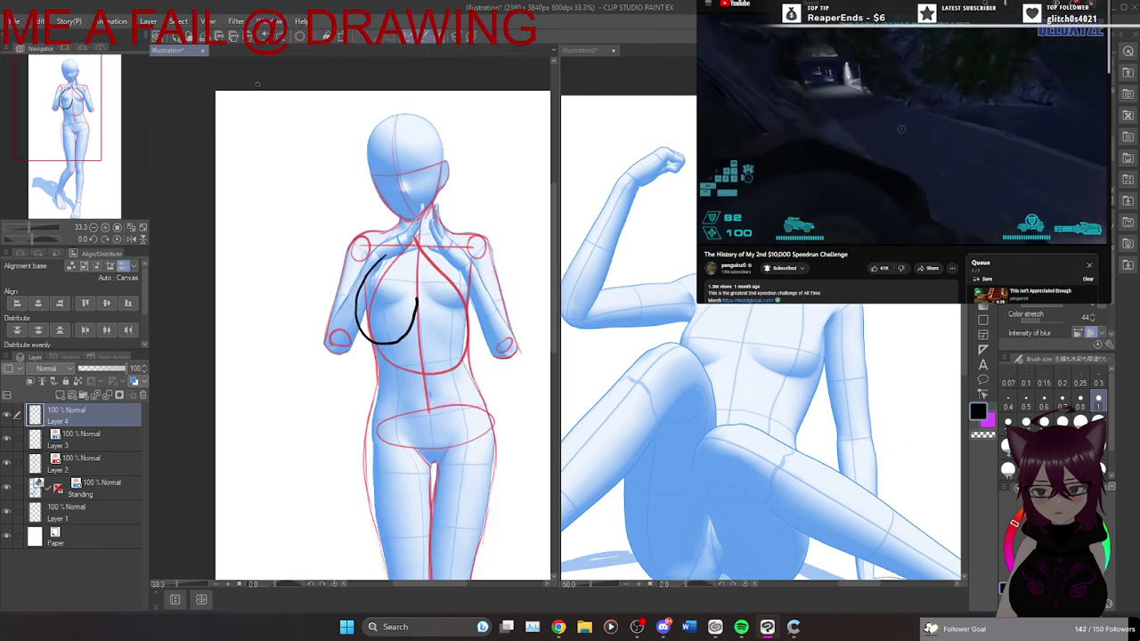
Merge the tiled canvases back into one tabbed view and return to the Illustration canvas.
{"action": "left_click_drag", "start_coordinate": [568, 51], "coordinate": [483, 50]}
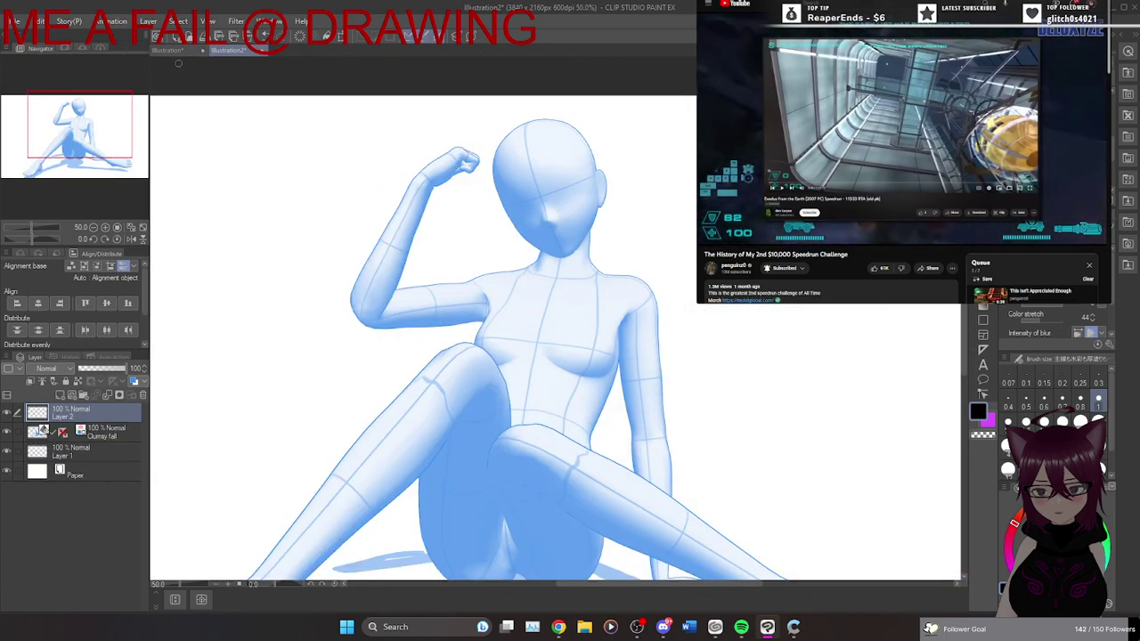
{"action": "left_click", "coordinate": [184, 53]}
Flip the canvas view horizontally back and forth to check the figure, and undo the black chest curve.
{"action": "left_click", "coordinate": [130, 238]}
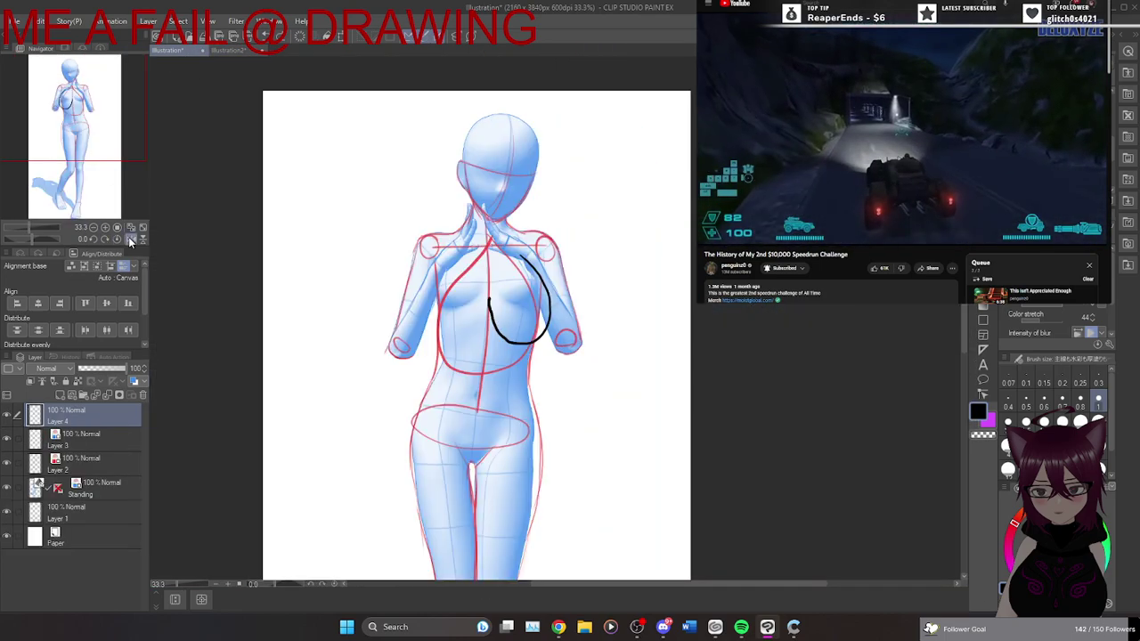
{"action": "key", "text": "ctrl+z"}
{"action": "left_click", "coordinate": [127, 240]}
{"action": "left_click", "coordinate": [127, 240]}
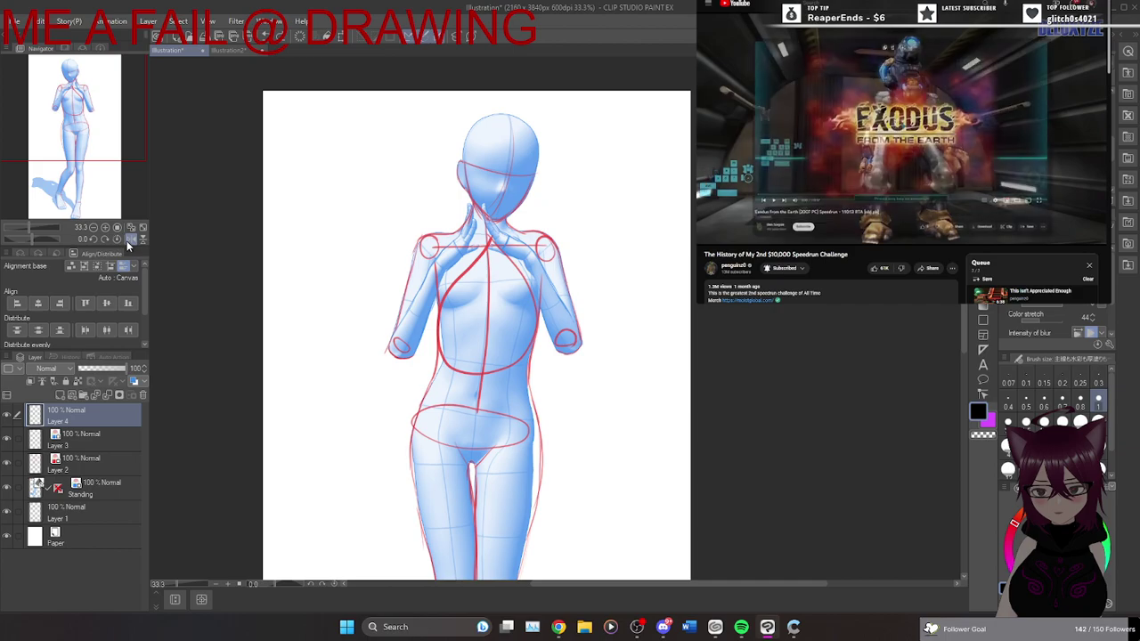
{"action": "left_click", "coordinate": [127, 241]}
{"action": "left_click", "coordinate": [127, 240]}
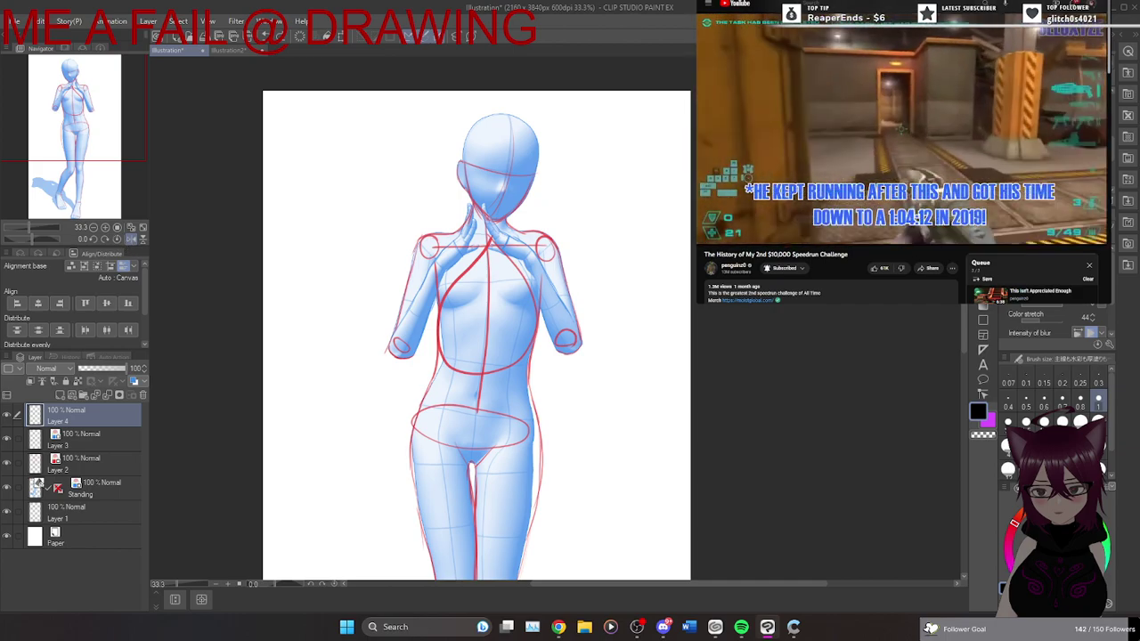
{"action": "left_click", "coordinate": [127, 240]}
{"action": "left_click", "coordinate": [127, 240]}
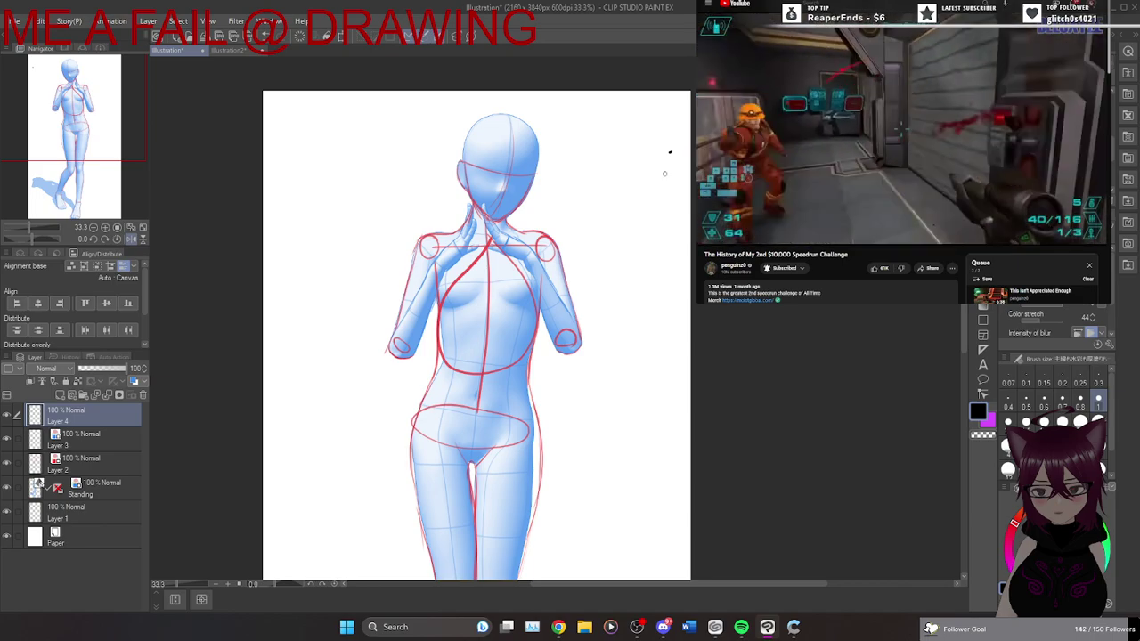
{"action": "scroll", "coordinate": [664, 173], "scroll_direction": "down", "scroll_amount": 4}
{"action": "scroll", "coordinate": [664, 174], "scroll_direction": "up", "scroll_amount": 4}
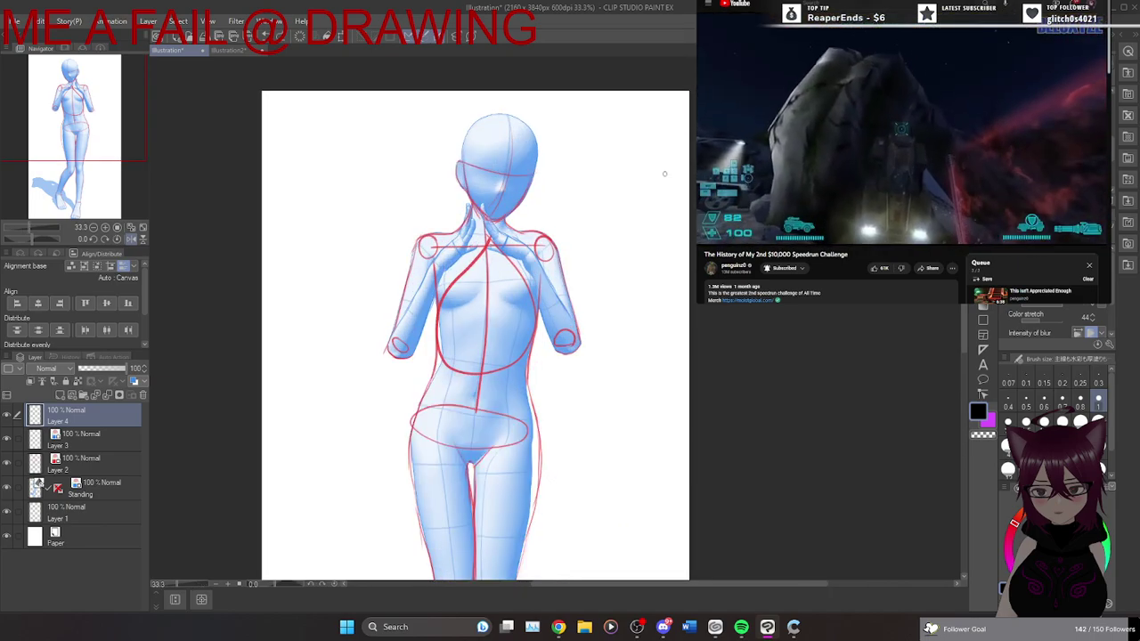
{"action": "left_click", "coordinate": [131, 239]}
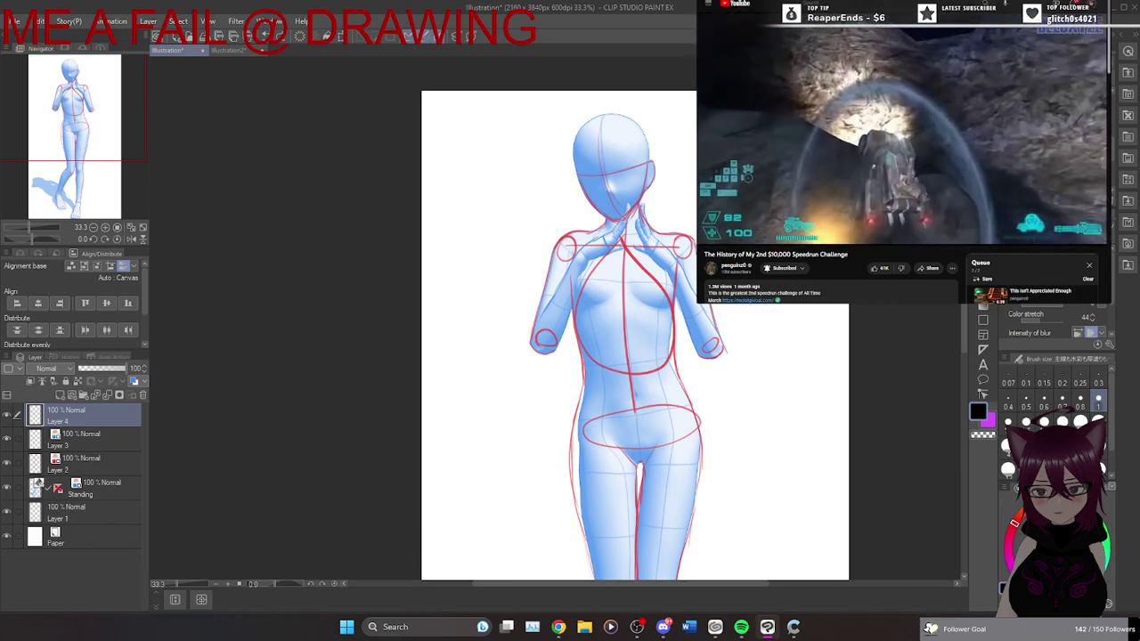
{"action": "key", "text": "alt+Tab"}
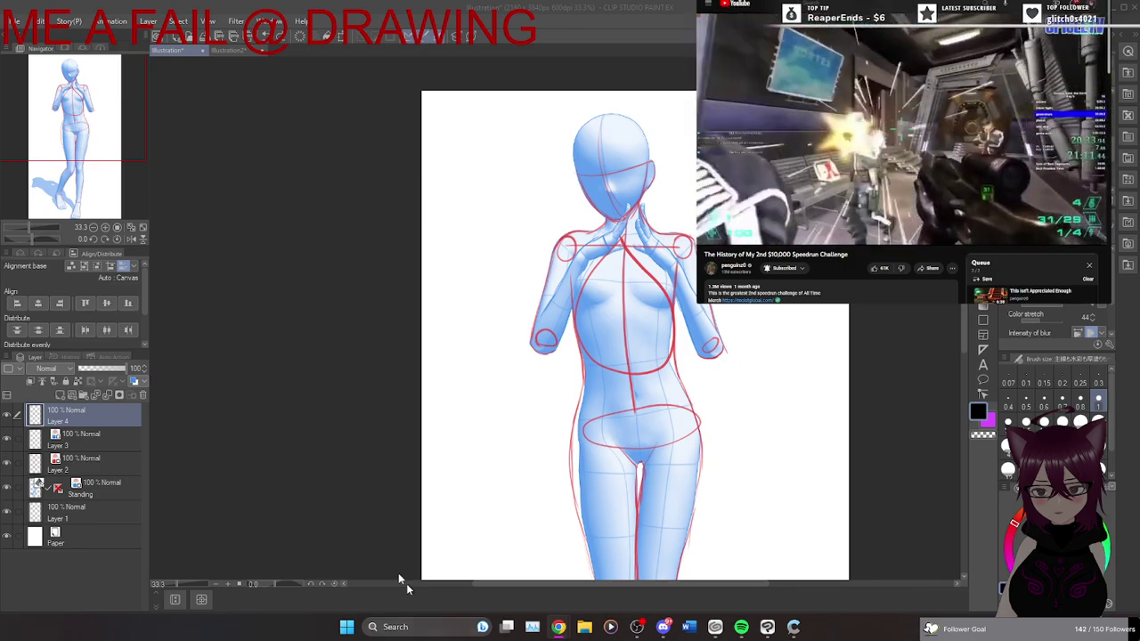
{"action": "left_click", "coordinate": [179, 21]}
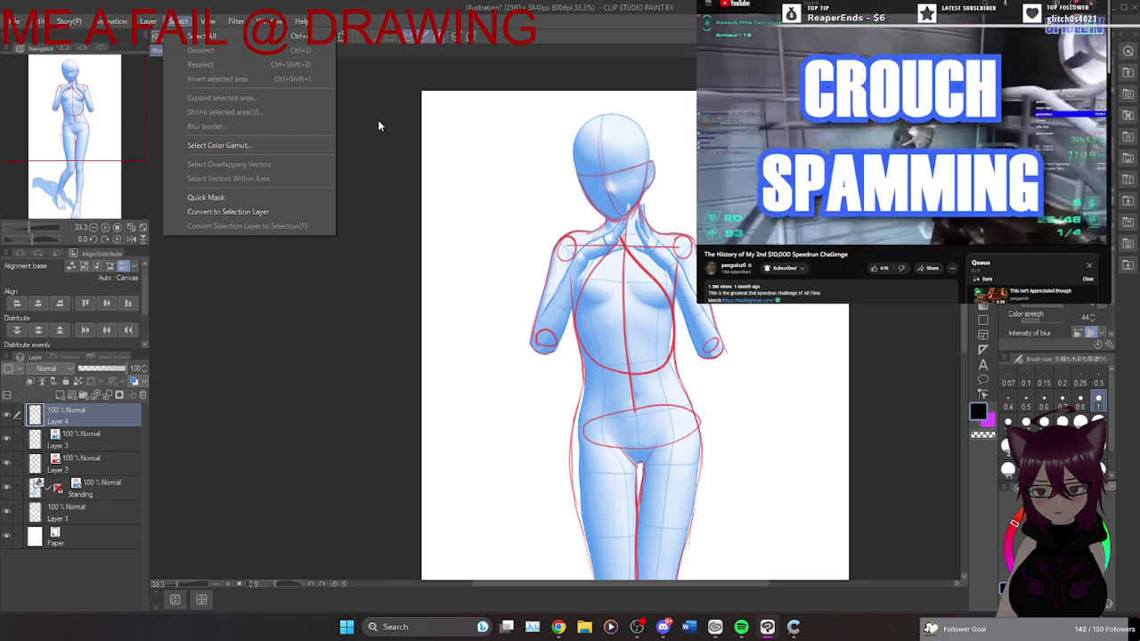
{"action": "mouse_move", "coordinate": [75, 19]}
{"action": "mouse_move", "coordinate": [40, 23]}
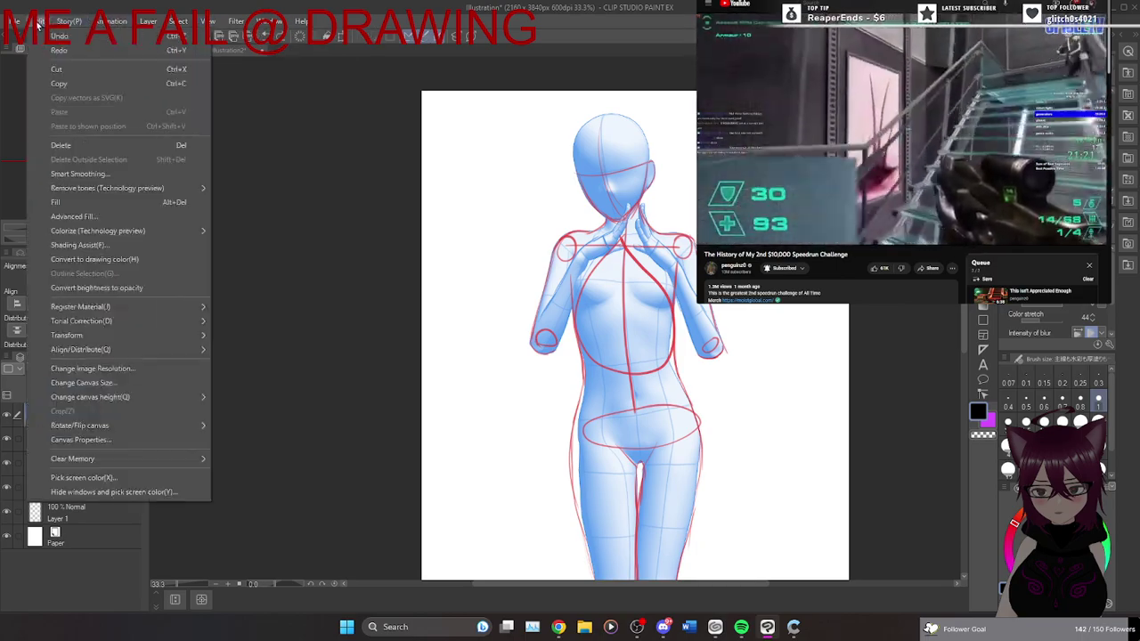
{"action": "mouse_move", "coordinate": [79, 329]}
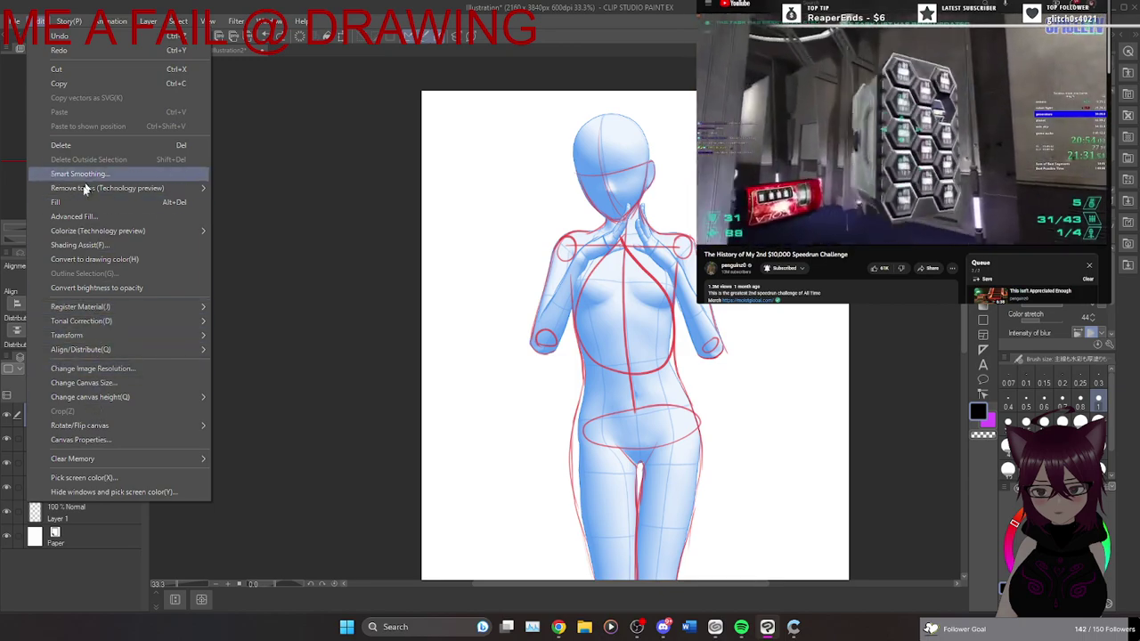
{"action": "mouse_move", "coordinate": [178, 339]}
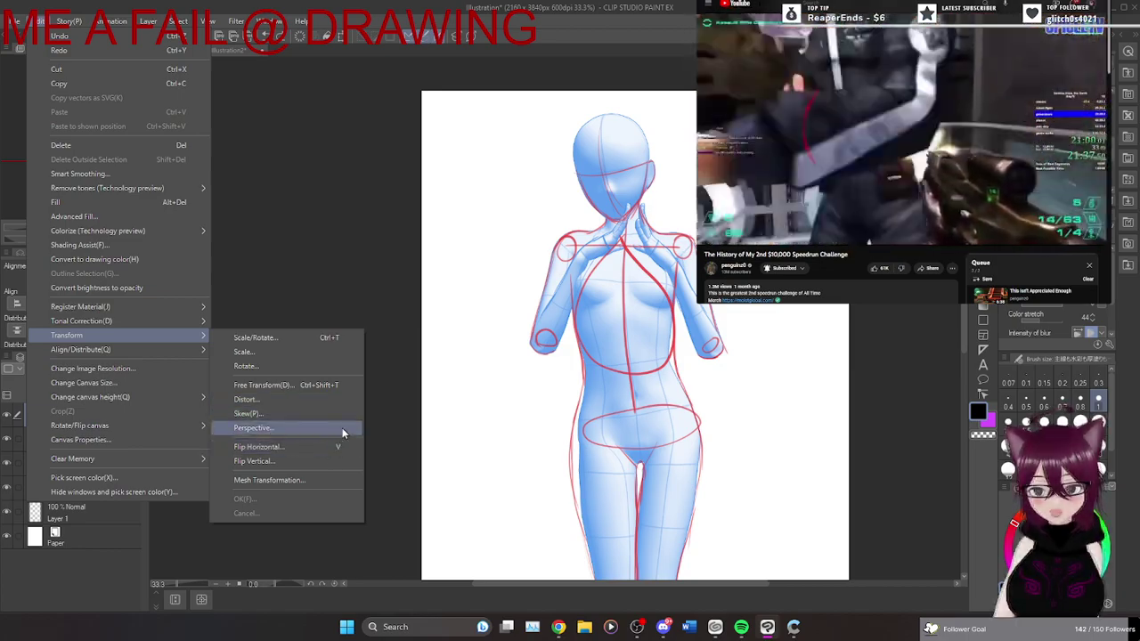
{"action": "left_click", "coordinate": [420, 358]}
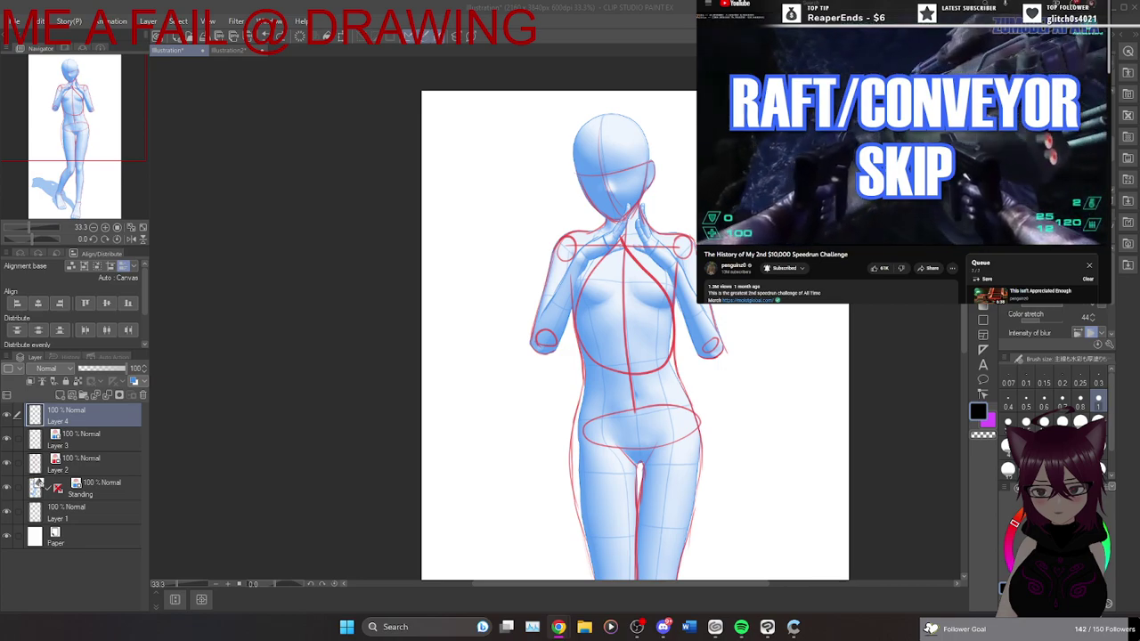
Try to flip the contents of Layer 4 horizontally with a transform, and start the same transform on Layer 3.
{"action": "key", "text": "ctrl+t"}
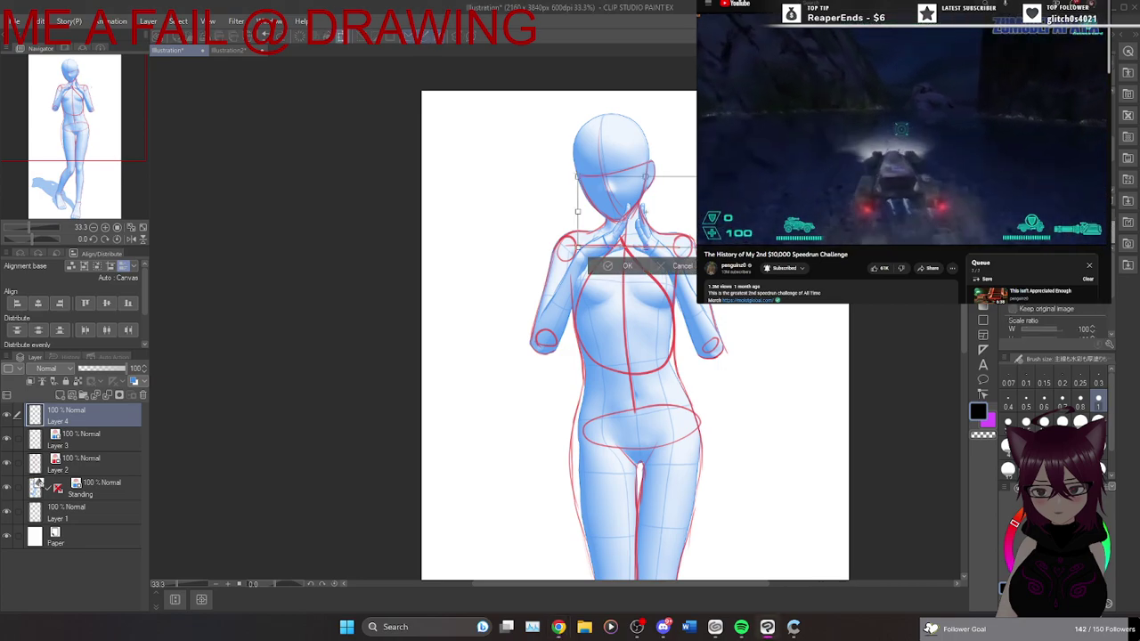
{"action": "key", "text": "Return"}
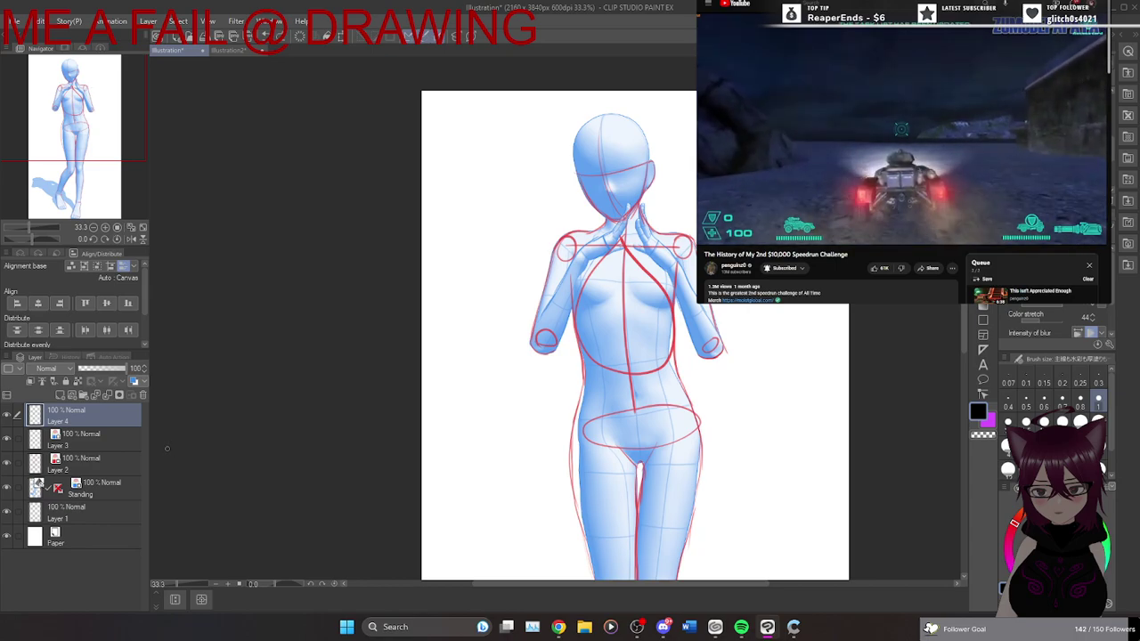
{"action": "key", "text": "ctrl+t"}
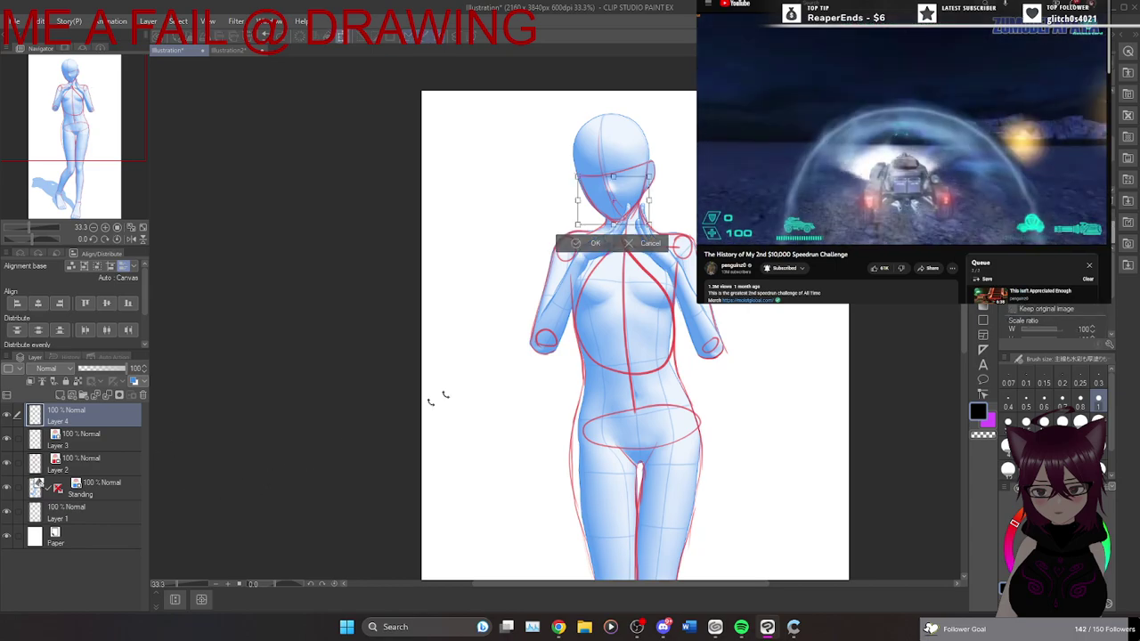
{"action": "left_click", "coordinate": [636, 250]}
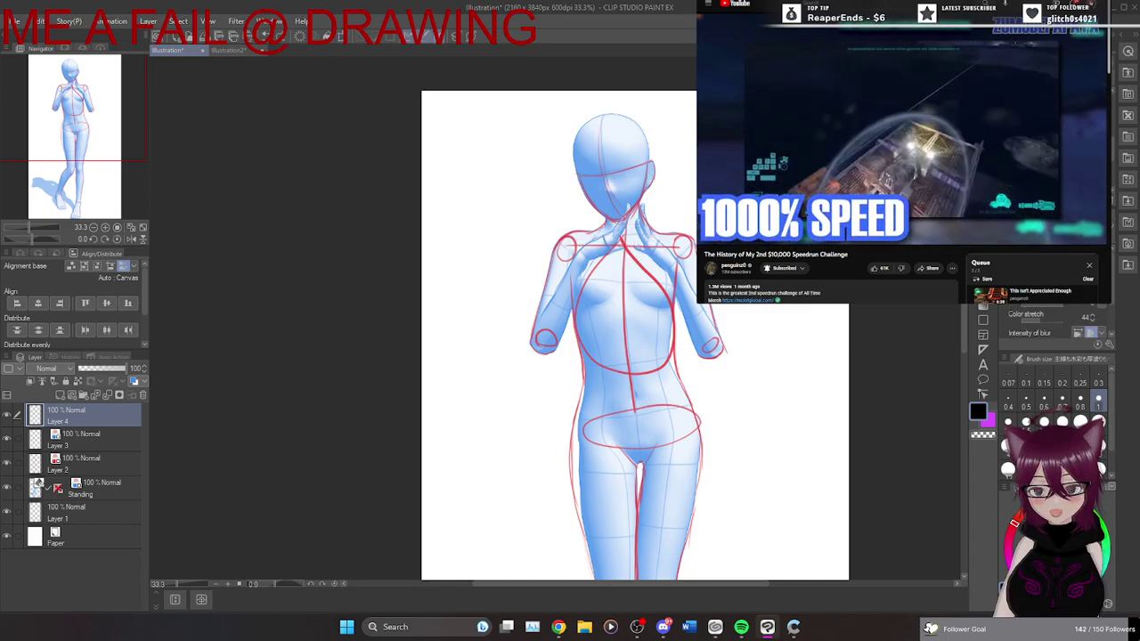
{"action": "key", "text": "ctrl+t"}
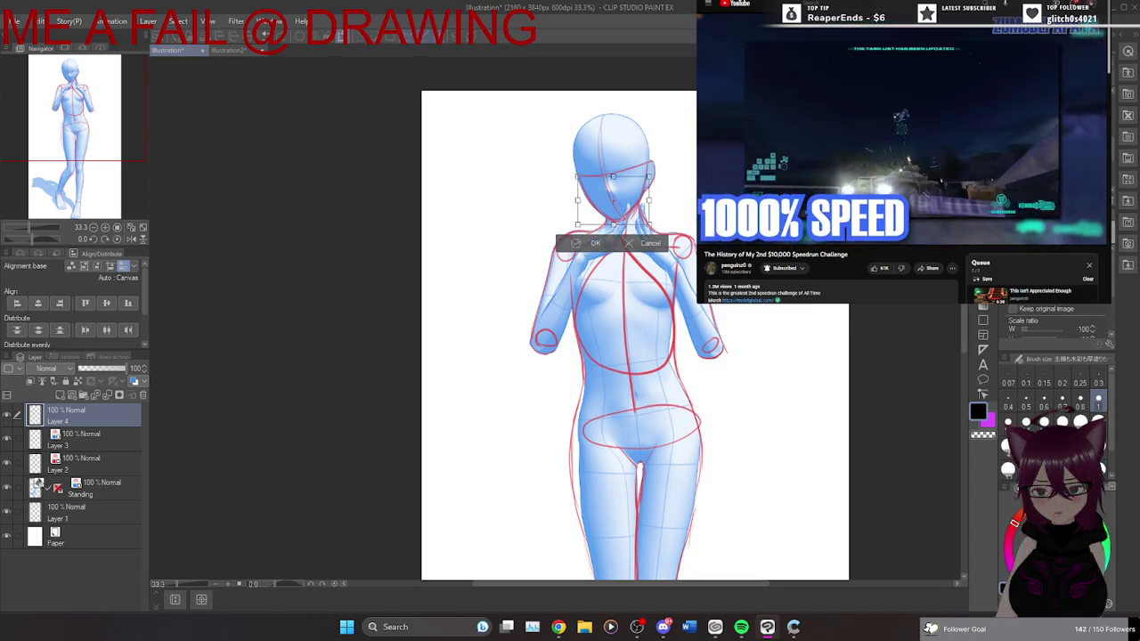
{"action": "left_click", "coordinate": [631, 243]}
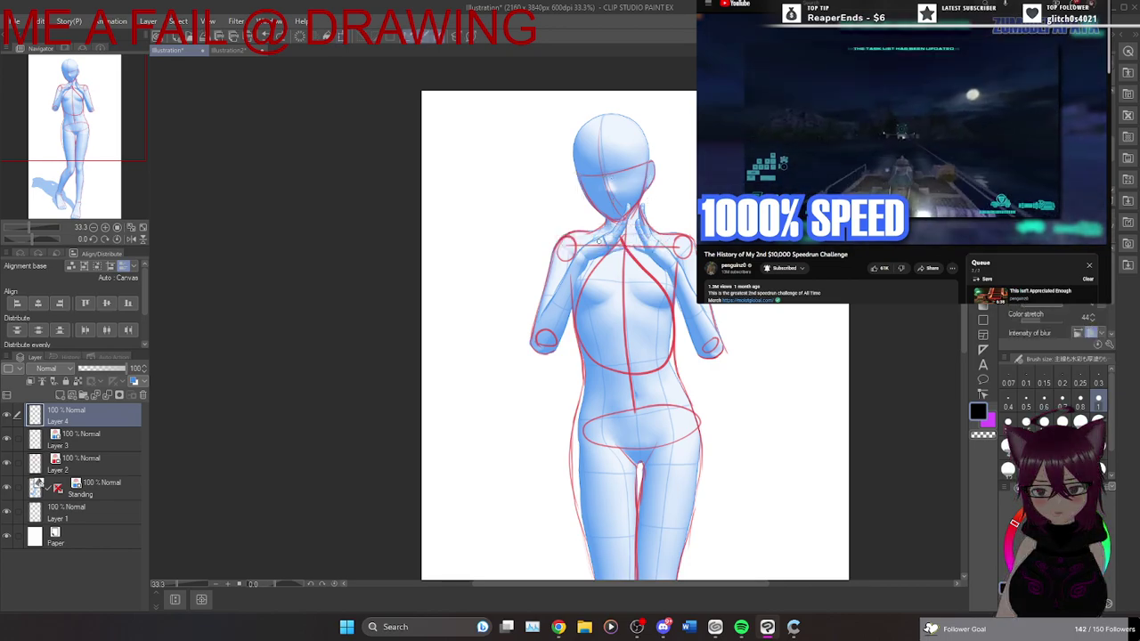
{"action": "left_click", "coordinate": [105, 440]}
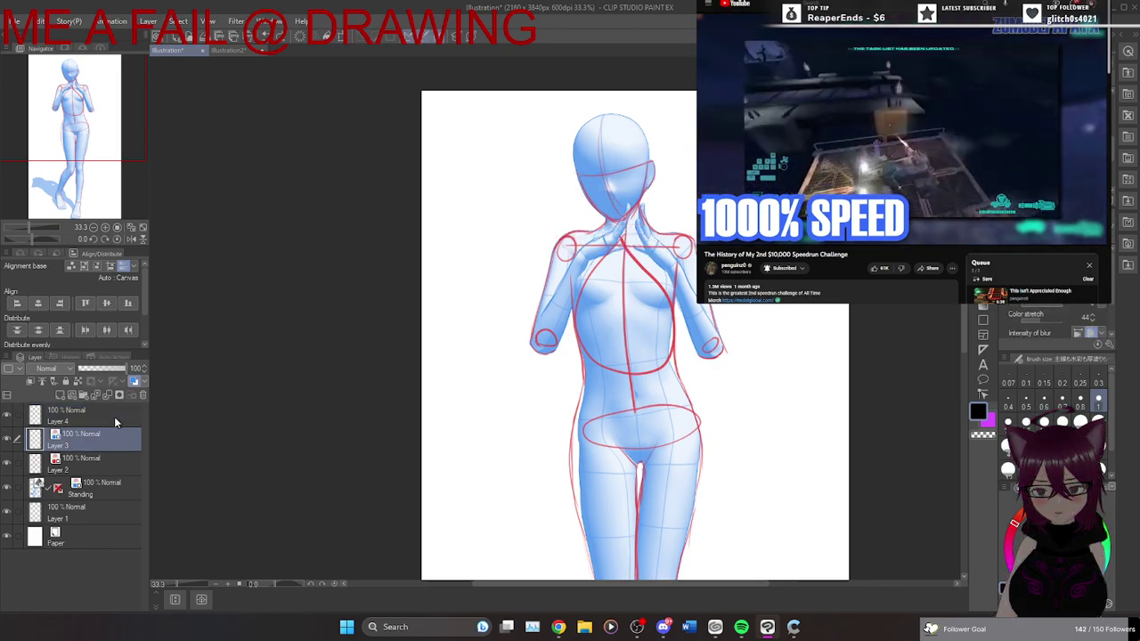
{"action": "key", "text": "ctrl+t"}
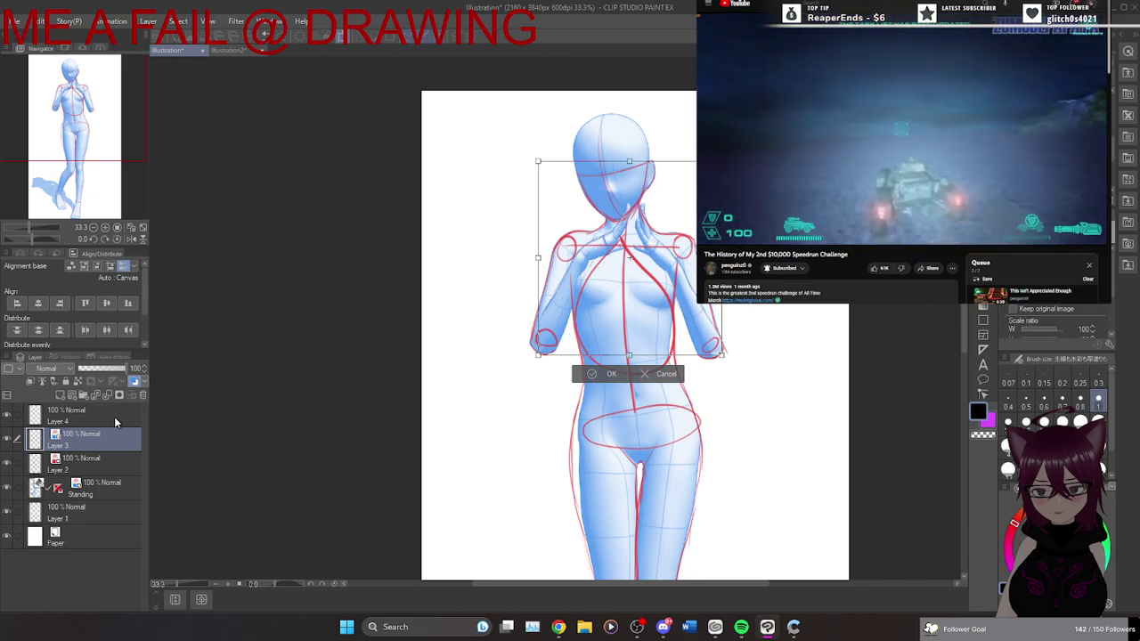
{"action": "left_click", "coordinate": [657, 374]}
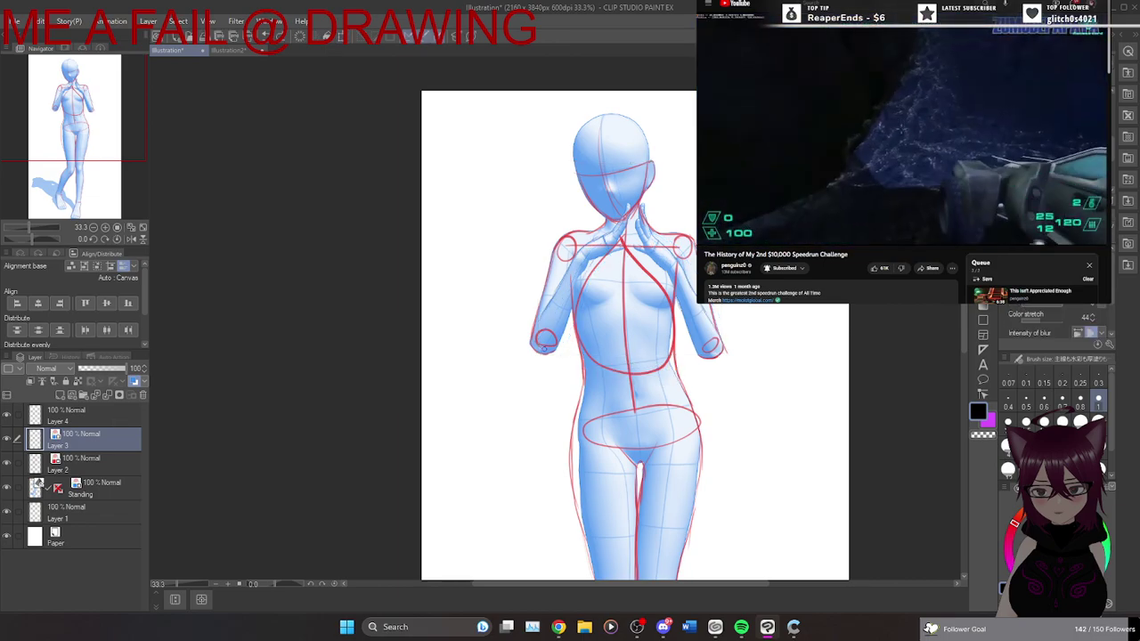
Flip the red guide lines on Layer 2 back and forth with a transform, and apply it in the original orientation.
{"action": "left_click", "coordinate": [100, 492]}
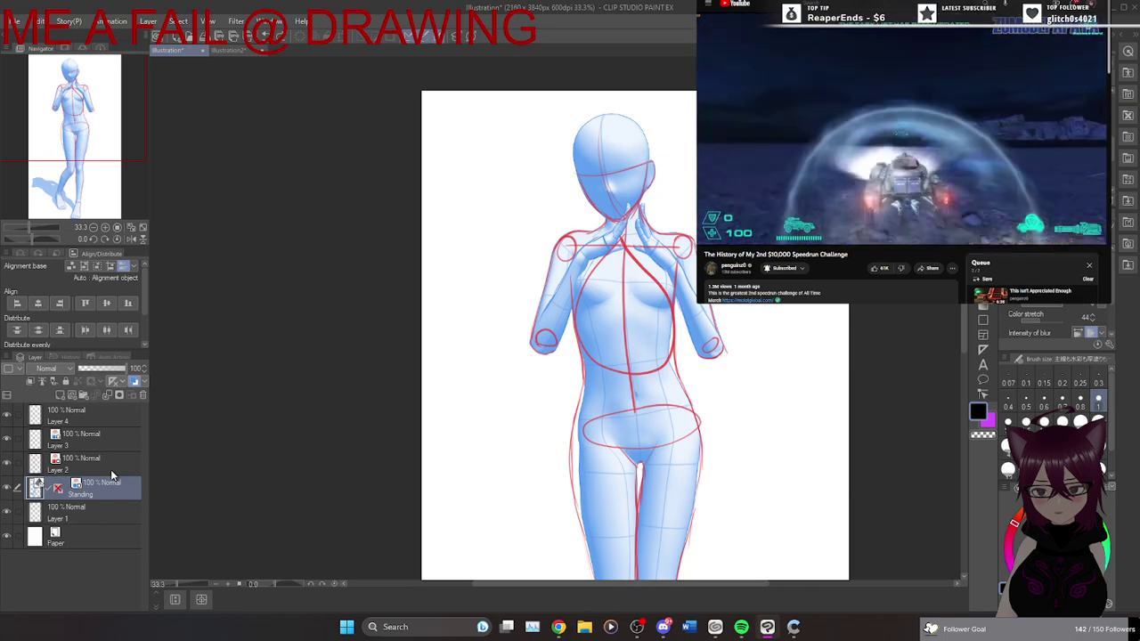
{"action": "left_click", "coordinate": [116, 465]}
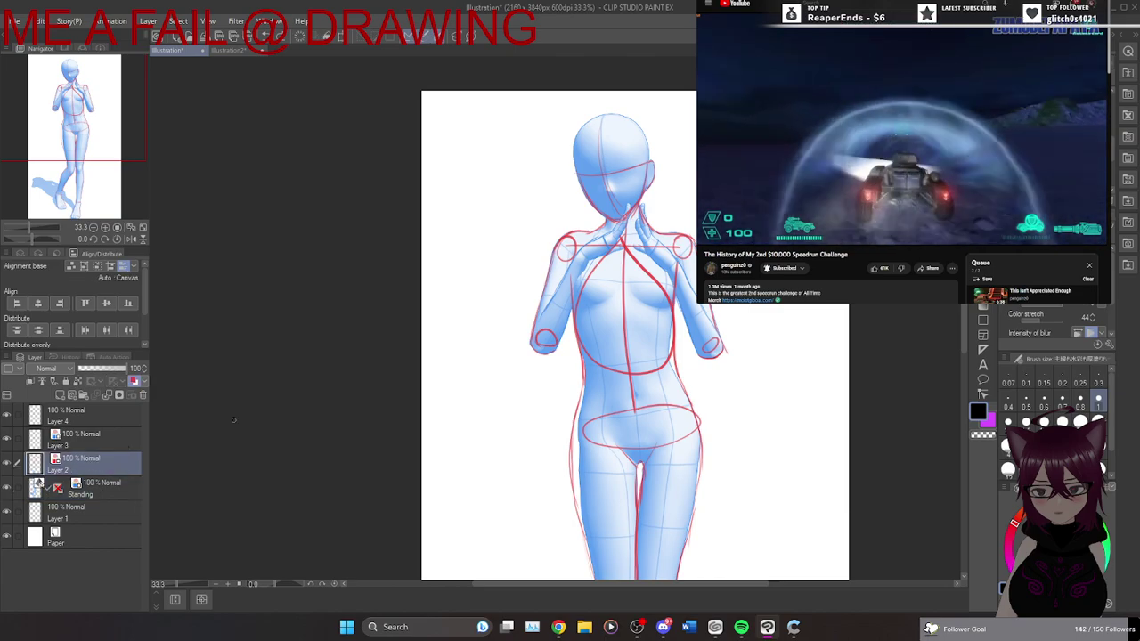
{"action": "key", "text": "ctrl+t"}
{"action": "key", "text": "ctrl+z"}
{"action": "key", "text": "ctrl+y"}
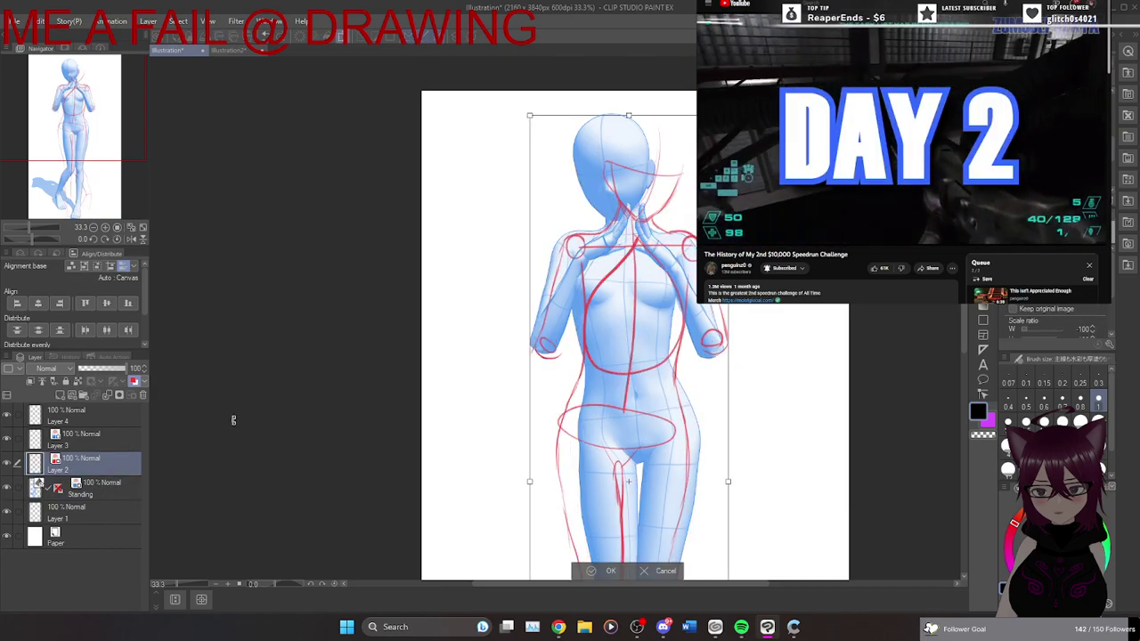
{"action": "key", "text": "ctrl+z"}
{"action": "key", "text": "ctrl+y"}
{"action": "key", "text": "ctrl+z"}
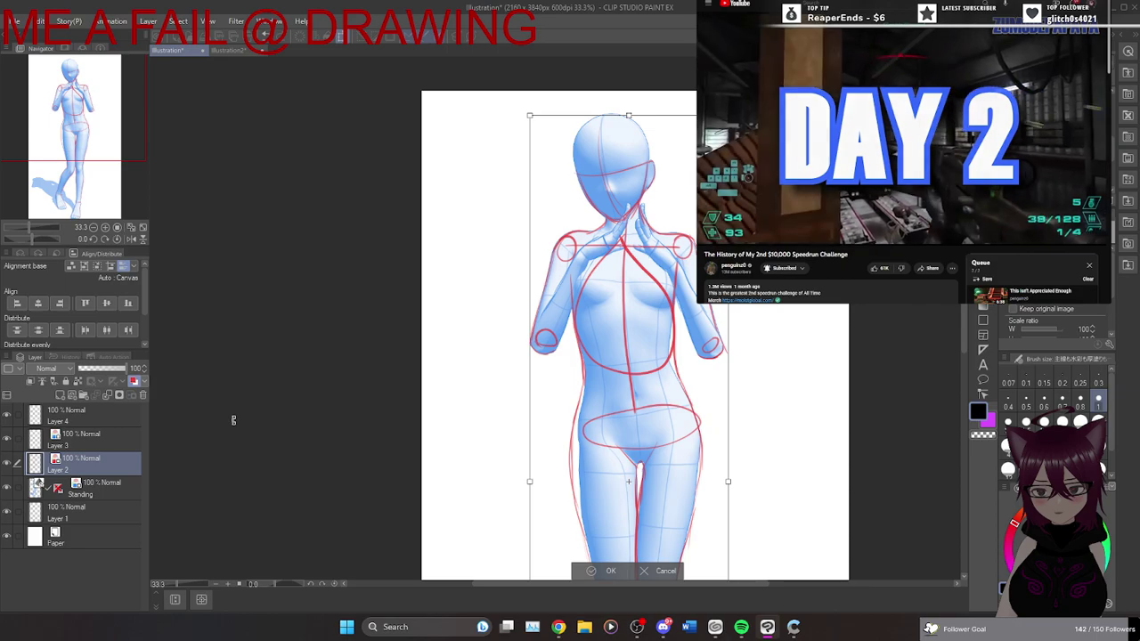
{"action": "key", "text": "ctrl+y"}
{"action": "key", "text": "ctrl+z"}
{"action": "key", "text": "ctrl+y"}
{"action": "key", "text": "ctrl+z"}
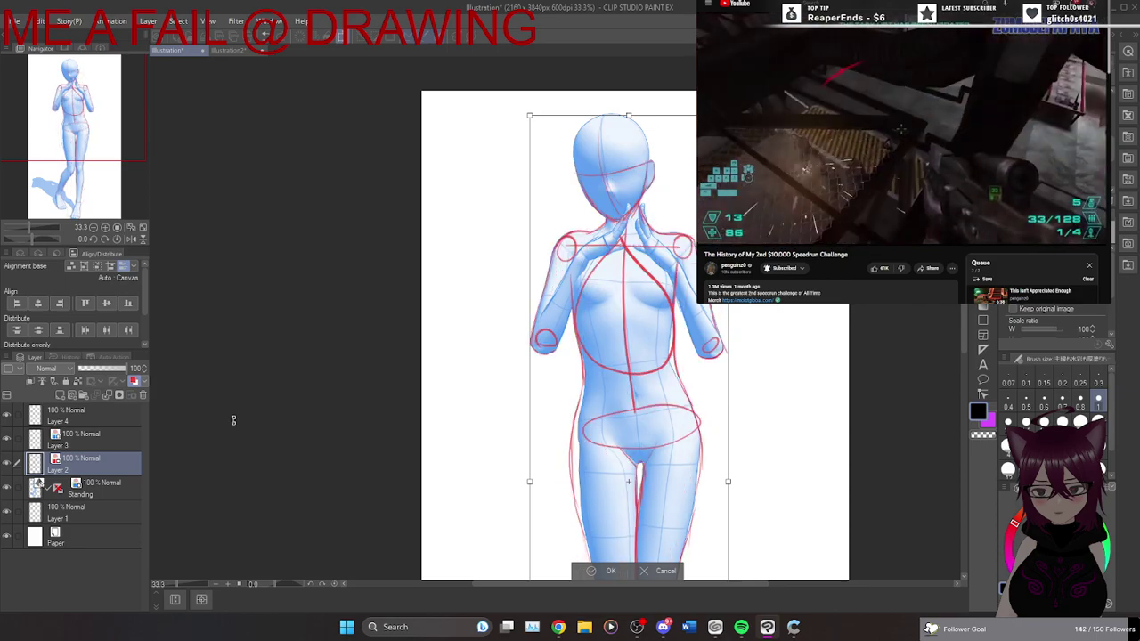
{"action": "left_click", "coordinate": [7, 440]}
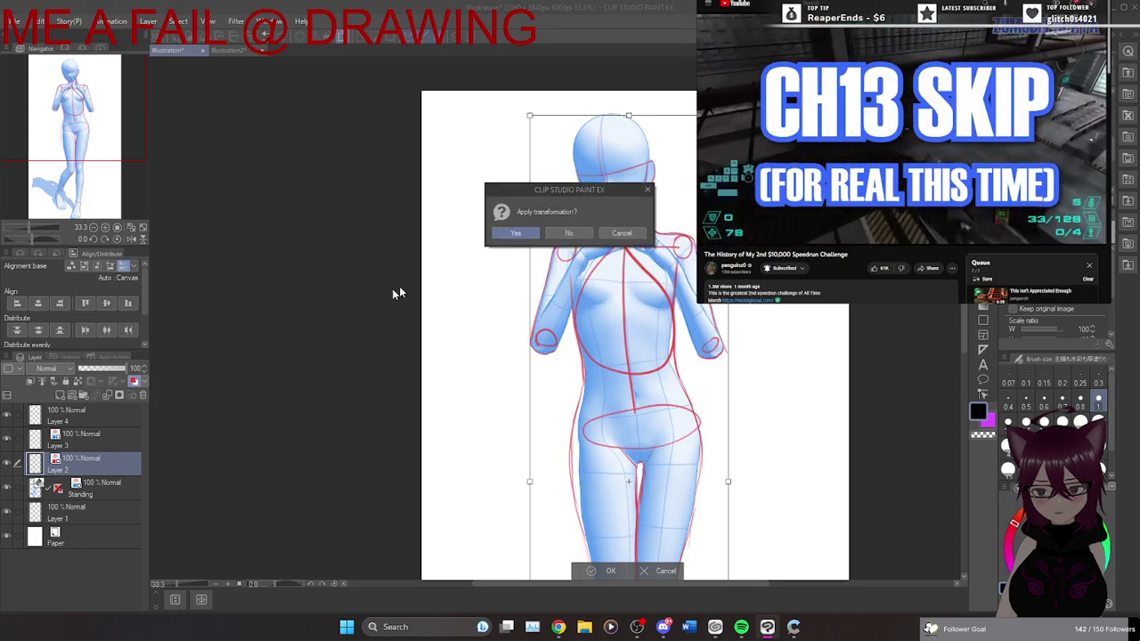
{"action": "key", "text": "Return"}
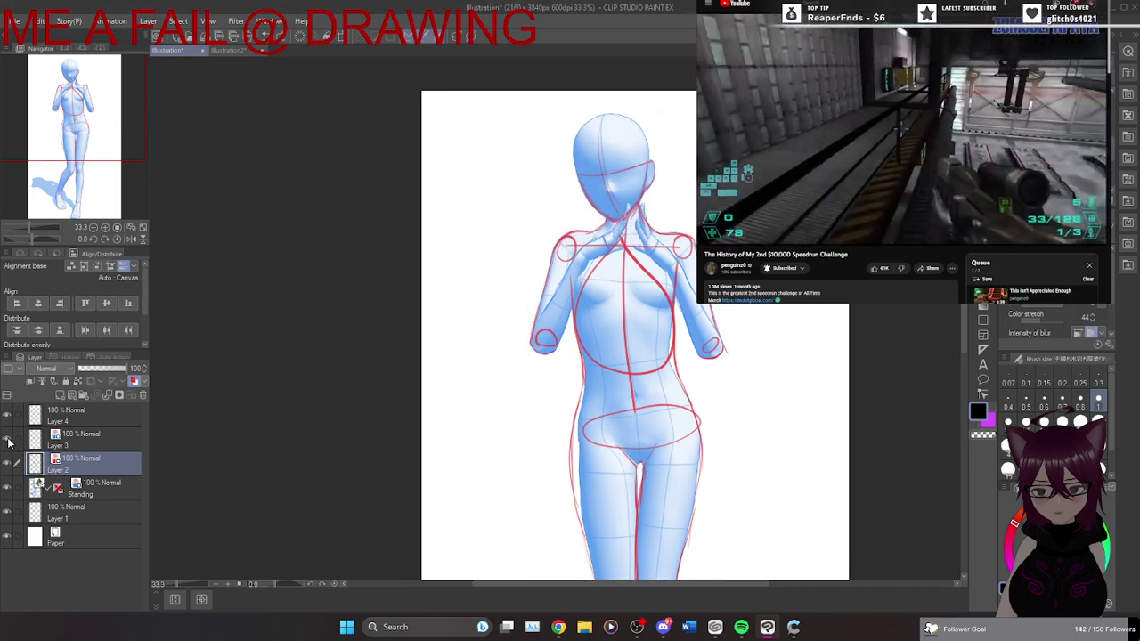
Toggle the visibility of Layer 3 and the Standing figure, and mirror the canvas view back and forth to compare the guides.
{"action": "left_click", "coordinate": [8, 441]}
{"action": "left_click", "coordinate": [8, 442]}
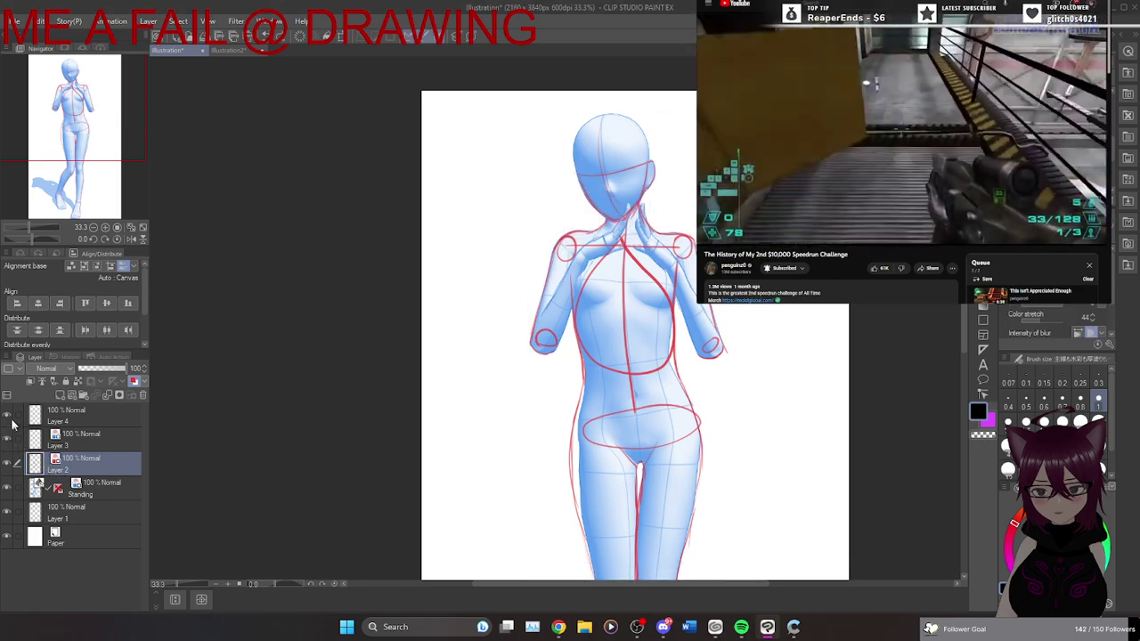
{"action": "left_click", "coordinate": [7, 489]}
{"action": "left_click", "coordinate": [8, 489]}
{"action": "left_click", "coordinate": [123, 488]}
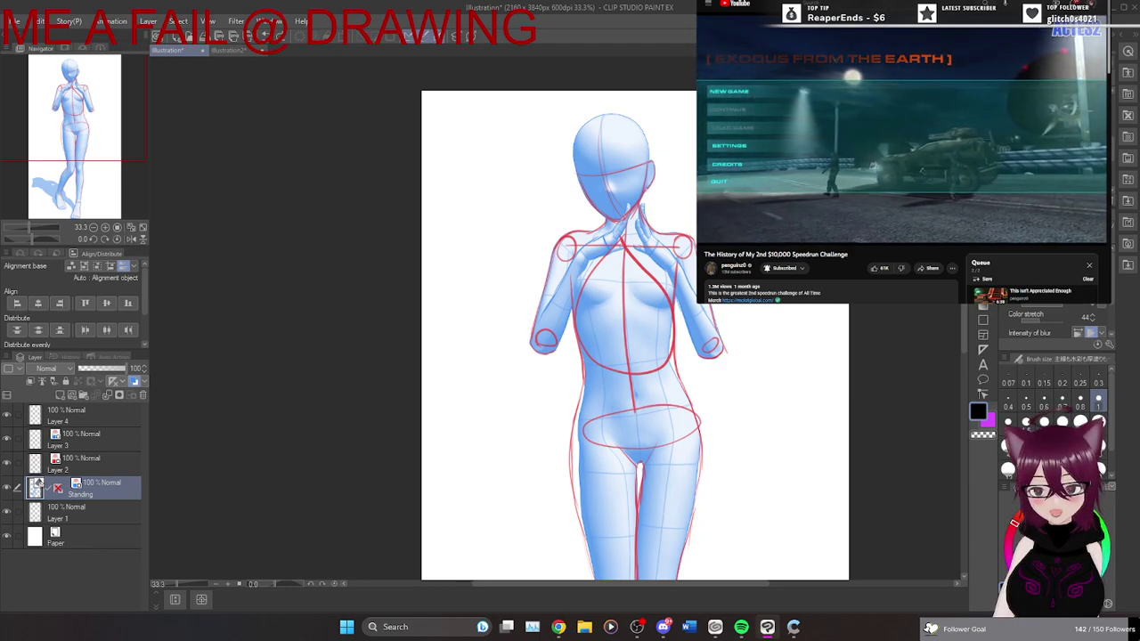
{"action": "left_click", "coordinate": [131, 240]}
{"action": "left_click", "coordinate": [130, 239]}
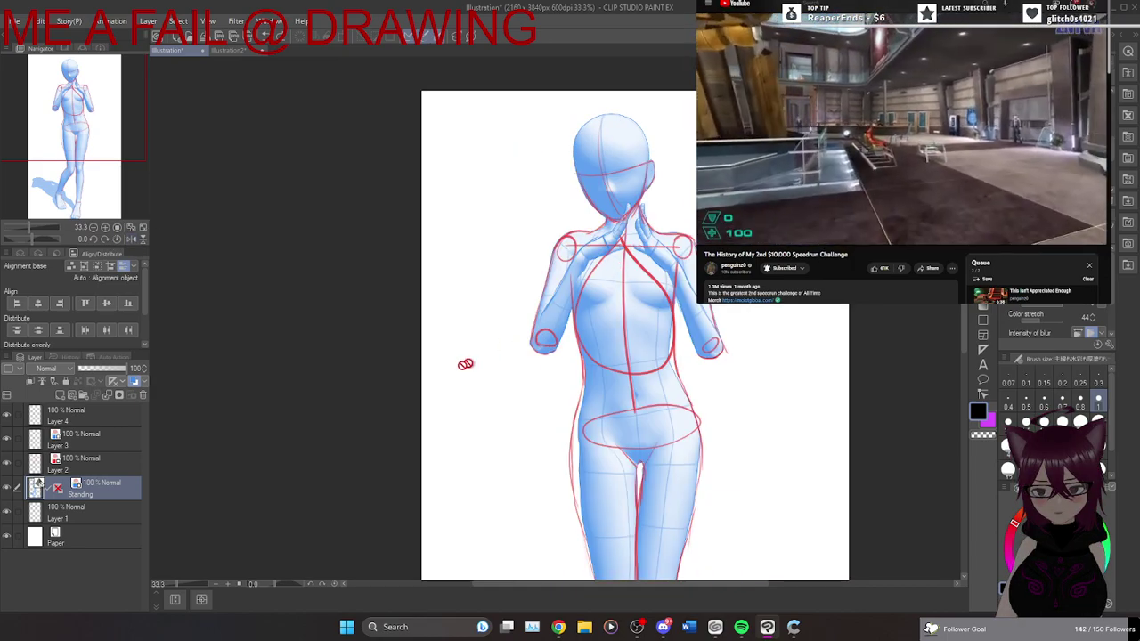
Draw a black breast curve on Layer 4, from the armpit around under the left-hand side of the chest, redoing it until it fits.
{"action": "left_click", "coordinate": [115, 423]}
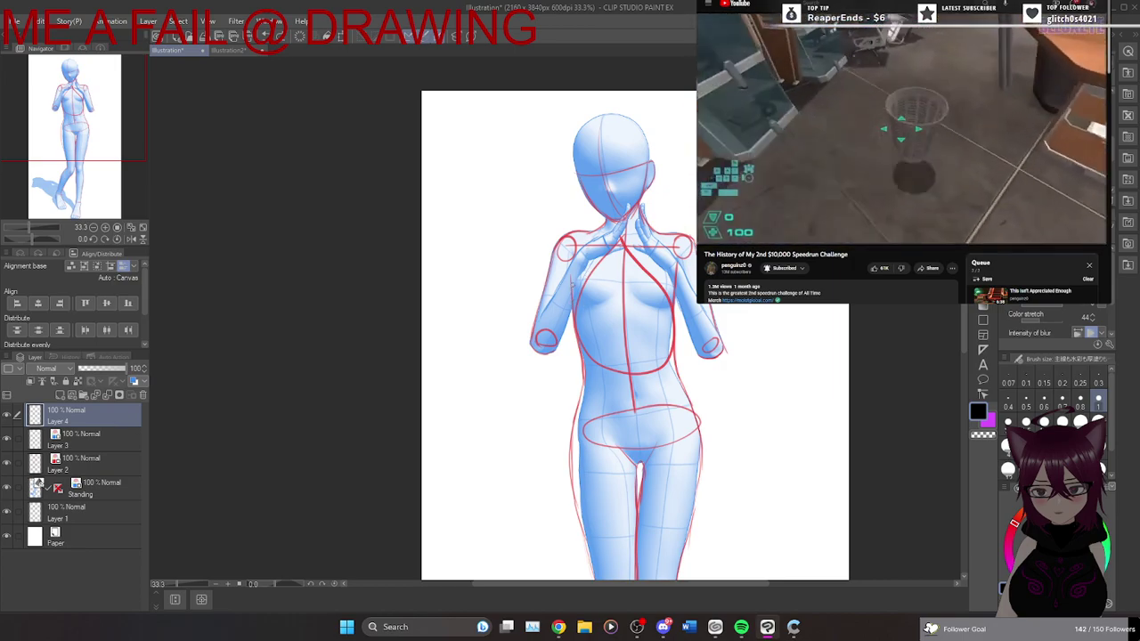
{"action": "left_click_drag", "start_coordinate": [580, 253], "coordinate": [572, 322]}
{"action": "key", "text": "ctrl+z"}
{"action": "mouse_move", "coordinate": [579, 253]}
{"action": "left_mouse_down"}
{"action": "mouse_move", "coordinate": [560, 308]}
{"action": "mouse_move", "coordinate": [570, 336]}
{"action": "mouse_move", "coordinate": [590, 343]}
{"action": "left_mouse_up"}
{"action": "key", "text": "ctrl+z"}
{"action": "mouse_move", "coordinate": [581, 253]}
{"action": "left_mouse_down"}
{"action": "mouse_move", "coordinate": [566, 322]}
{"action": "mouse_move", "coordinate": [577, 347]}
{"action": "mouse_move", "coordinate": [602, 348]}
{"action": "mouse_move", "coordinate": [610, 330]}
{"action": "left_mouse_up"}
{"action": "key", "text": "ctrl+z"}
{"action": "mouse_move", "coordinate": [570, 264]}
{"action": "left_mouse_down"}
{"action": "mouse_move", "coordinate": [576, 303]}
{"action": "mouse_move", "coordinate": [567, 326]}
{"action": "mouse_move", "coordinate": [567, 296]}
{"action": "mouse_move", "coordinate": [562, 325]}
{"action": "mouse_move", "coordinate": [585, 348]}
{"action": "mouse_move", "coordinate": [609, 340]}
{"action": "mouse_move", "coordinate": [621, 275]}
{"action": "mouse_move", "coordinate": [572, 295]}
{"action": "mouse_move", "coordinate": [570, 320]}
{"action": "mouse_move", "coordinate": [594, 333]}
{"action": "mouse_move", "coordinate": [621, 304]}
{"action": "left_mouse_up"}
{"action": "key", "text": "ctrl+z"}
{"action": "key", "text": "ctrl+z"}
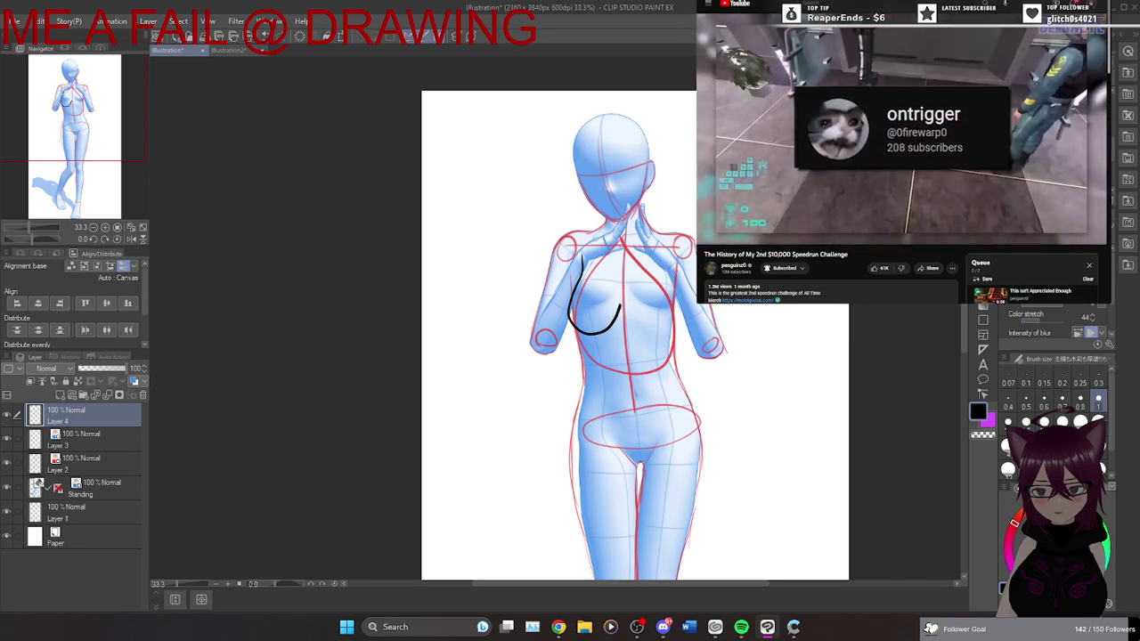
Try black curves along the right-hand side of the chest on Layer 4 and undo them.
{"action": "mouse_move", "coordinate": [673, 284]}
{"action": "left_mouse_down"}
{"action": "mouse_move", "coordinate": [677, 310]}
{"action": "mouse_move", "coordinate": [659, 336]}
{"action": "mouse_move", "coordinate": [638, 319]}
{"action": "left_mouse_up"}
{"action": "key", "text": "ctrl+z"}
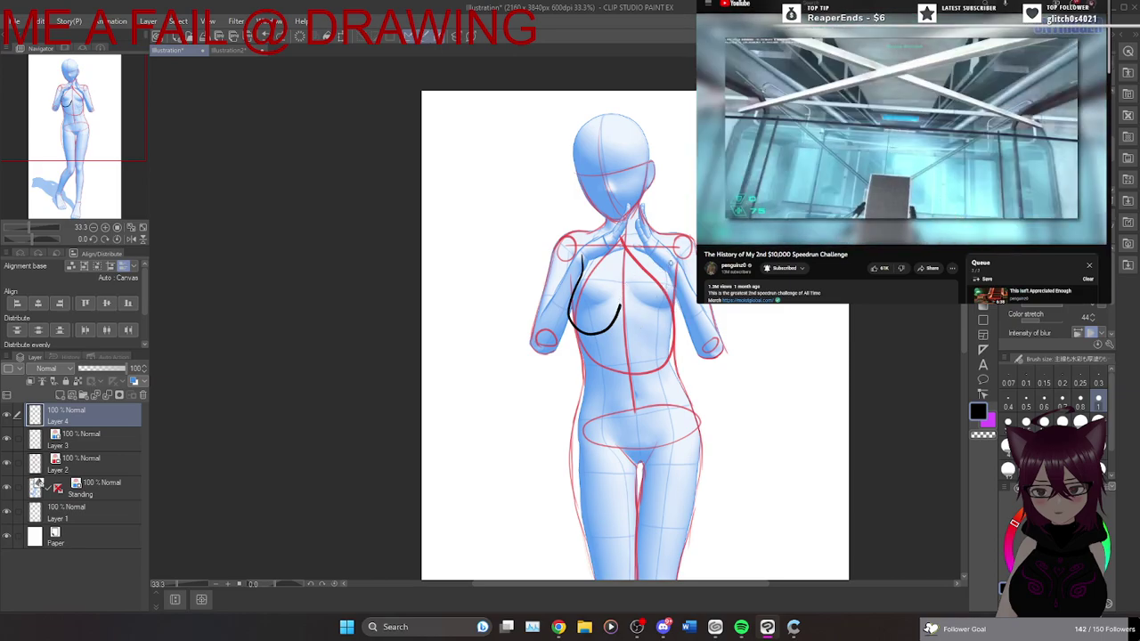
{"action": "left_click_drag", "start_coordinate": [673, 285], "coordinate": [648, 325]}
{"action": "key", "text": "ctrl+z"}
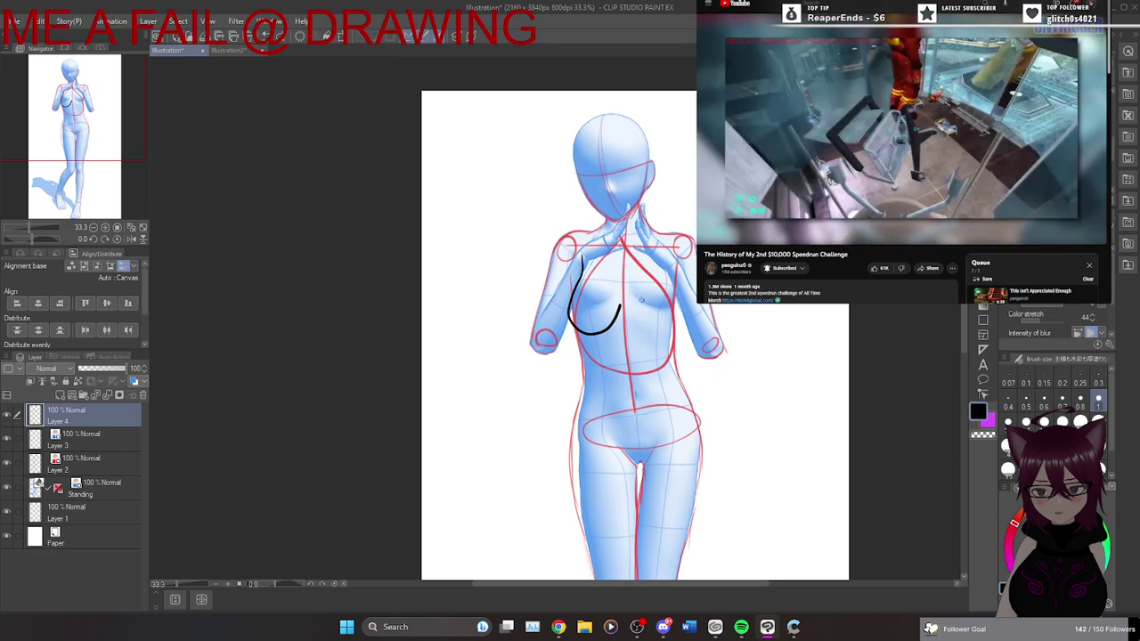
Mirror the canvas view, draw the black outer curve of the second breast from the armpit down, and restore the view orientation.
{"action": "left_click", "coordinate": [130, 239]}
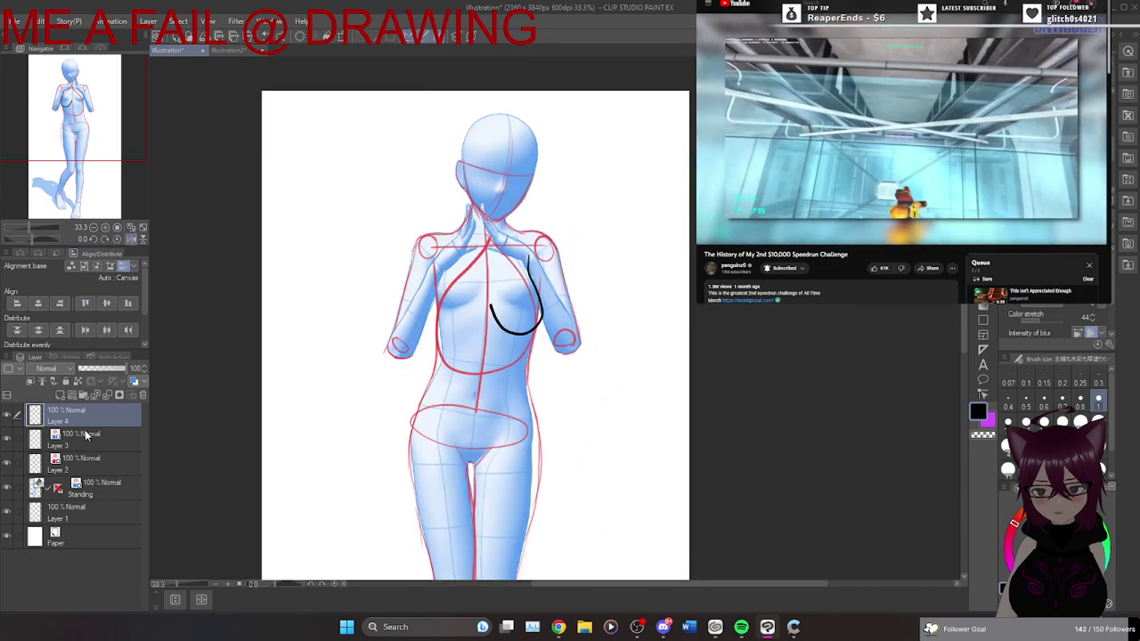
{"action": "mouse_move", "coordinate": [439, 253]}
{"action": "left_mouse_down"}
{"action": "mouse_move", "coordinate": [421, 314]}
{"action": "mouse_move", "coordinate": [425, 330]}
{"action": "mouse_move", "coordinate": [454, 334]}
{"action": "mouse_move", "coordinate": [437, 275]}
{"action": "mouse_move", "coordinate": [423, 340]}
{"action": "left_mouse_up"}
{"action": "key", "text": "ctrl+z"}
{"action": "key", "text": "ctrl+z"}
{"action": "mouse_move", "coordinate": [438, 250]}
{"action": "left_mouse_down"}
{"action": "mouse_move", "coordinate": [422, 308]}
{"action": "mouse_move", "coordinate": [436, 346]}
{"action": "mouse_move", "coordinate": [463, 341]}
{"action": "left_mouse_up"}
{"action": "key", "text": "ctrl+z"}
{"action": "mouse_move", "coordinate": [440, 249]}
{"action": "left_mouse_down"}
{"action": "mouse_move", "coordinate": [425, 330]}
{"action": "mouse_move", "coordinate": [492, 297]}
{"action": "left_mouse_up"}
{"action": "key", "text": "ctrl+z"}
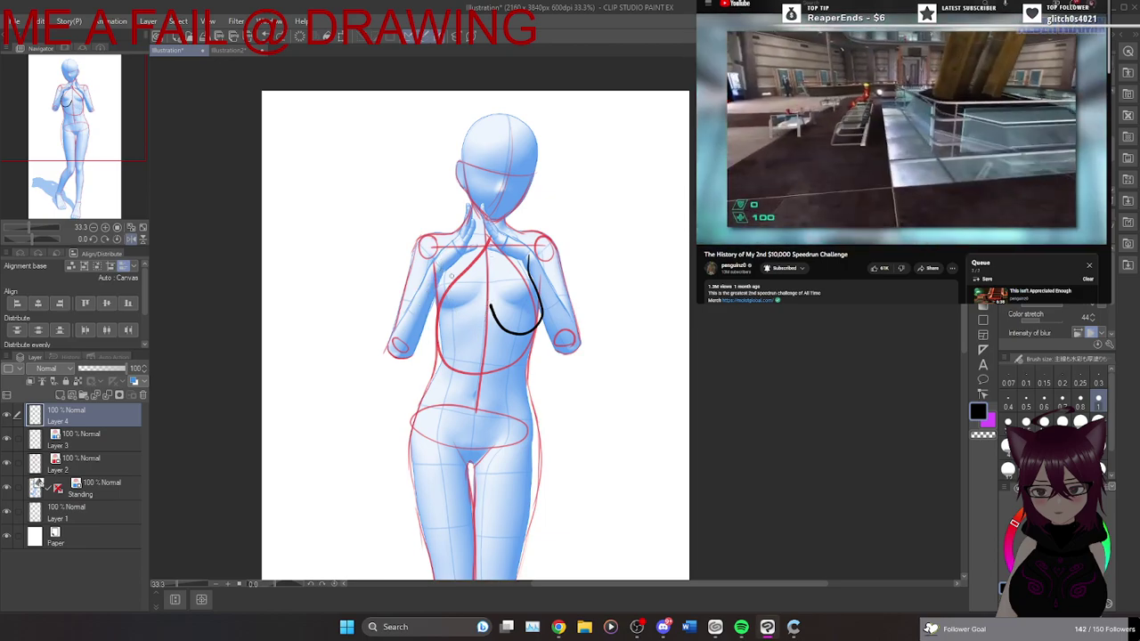
{"action": "mouse_move", "coordinate": [439, 255]}
{"action": "left_mouse_down"}
{"action": "mouse_move", "coordinate": [416, 327]}
{"action": "mouse_move", "coordinate": [444, 342]}
{"action": "mouse_move", "coordinate": [480, 297]}
{"action": "left_mouse_up"}
{"action": "key", "text": "ctrl+z"}
{"action": "mouse_move", "coordinate": [439, 251]}
{"action": "left_mouse_down"}
{"action": "mouse_move", "coordinate": [424, 298]}
{"action": "mouse_move", "coordinate": [432, 332]}
{"action": "mouse_move", "coordinate": [447, 334]}
{"action": "mouse_move", "coordinate": [433, 281]}
{"action": "mouse_move", "coordinate": [423, 323]}
{"action": "mouse_move", "coordinate": [455, 342]}
{"action": "mouse_move", "coordinate": [475, 319]}
{"action": "mouse_move", "coordinate": [482, 278]}
{"action": "mouse_move", "coordinate": [429, 299]}
{"action": "left_mouse_up"}
{"action": "key", "text": "ctrl+z"}
{"action": "key", "text": "ctrl+z"}
{"action": "key", "text": "ctrl+z"}
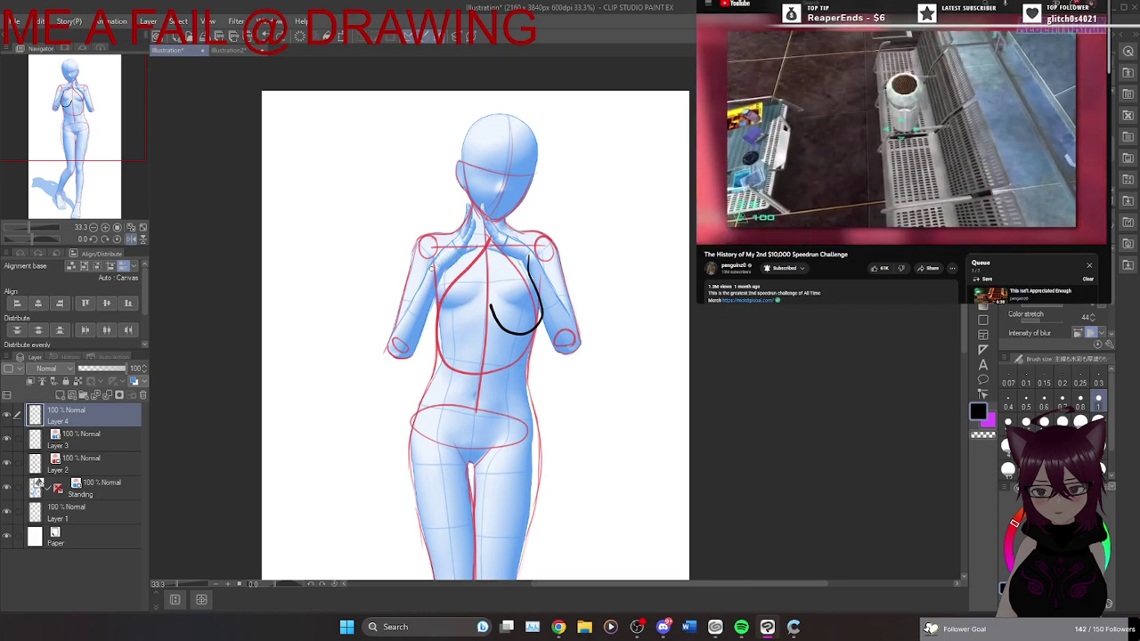
{"action": "mouse_move", "coordinate": [438, 253]}
{"action": "left_mouse_down"}
{"action": "mouse_move", "coordinate": [426, 303]}
{"action": "mouse_move", "coordinate": [441, 338]}
{"action": "left_mouse_up"}
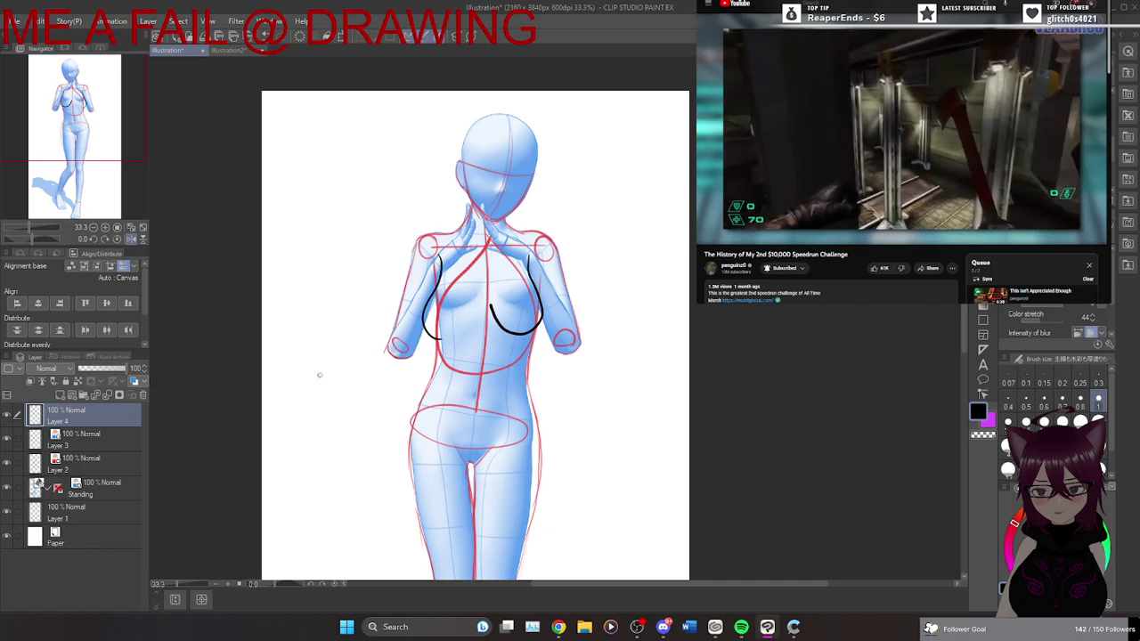
{"action": "left_click", "coordinate": [132, 238]}
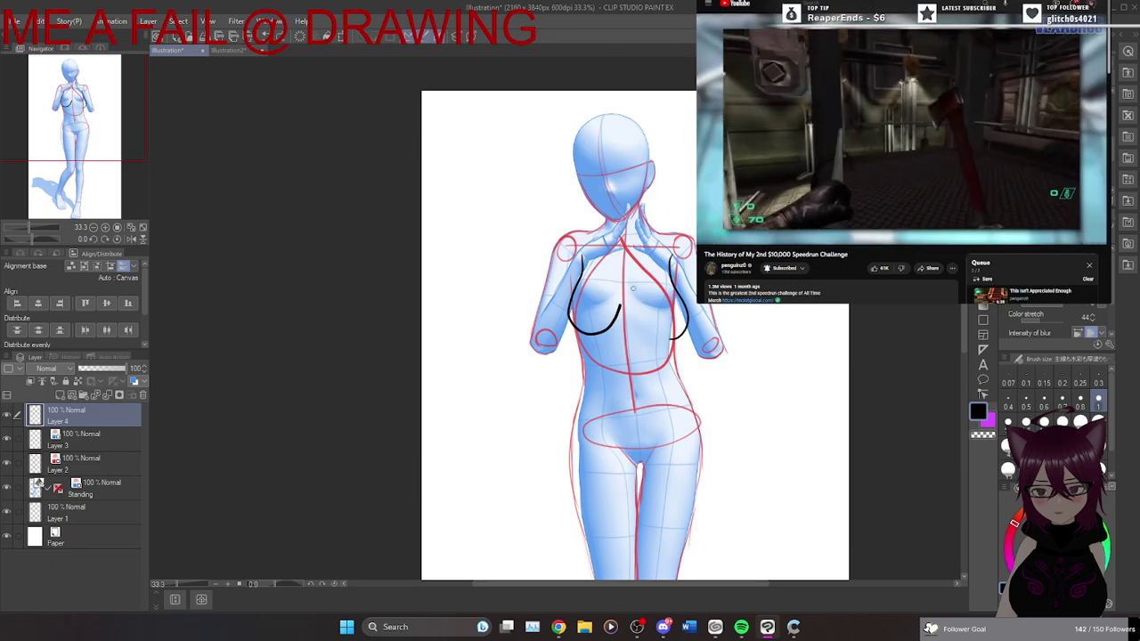
Redraw the right-hand breast outline as a curve running from the armpit under the breast to the chest centre line.
{"action": "mouse_move", "coordinate": [624, 281]}
{"action": "left_mouse_down"}
{"action": "mouse_move", "coordinate": [640, 336]}
{"action": "mouse_move", "coordinate": [664, 349]}
{"action": "left_mouse_up"}
{"action": "key", "text": "ctrl+z"}
{"action": "left_click_drag", "start_coordinate": [625, 297], "coordinate": [680, 337]}
{"action": "key", "text": "ctrl+z"}
{"action": "mouse_move", "coordinate": [675, 285]}
{"action": "left_mouse_down"}
{"action": "mouse_move", "coordinate": [668, 324]}
{"action": "mouse_move", "coordinate": [638, 326]}
{"action": "left_mouse_up"}
{"action": "key", "text": "ctrl+z"}
{"action": "mouse_move", "coordinate": [675, 285]}
{"action": "left_mouse_down"}
{"action": "mouse_move", "coordinate": [659, 323]}
{"action": "mouse_move", "coordinate": [634, 304]}
{"action": "mouse_move", "coordinate": [674, 286]}
{"action": "mouse_move", "coordinate": [672, 321]}
{"action": "mouse_move", "coordinate": [641, 326]}
{"action": "mouse_move", "coordinate": [669, 261]}
{"action": "mouse_move", "coordinate": [677, 308]}
{"action": "mouse_move", "coordinate": [630, 308]}
{"action": "mouse_move", "coordinate": [668, 286]}
{"action": "mouse_move", "coordinate": [671, 326]}
{"action": "mouse_move", "coordinate": [623, 311]}
{"action": "left_mouse_up"}
{"action": "key", "text": "ctrl+z"}
{"action": "key", "text": "ctrl+z"}
{"action": "key", "text": "ctrl+z"}
{"action": "key", "text": "ctrl+z"}
{"action": "mouse_move", "coordinate": [675, 285]}
{"action": "left_mouse_down"}
{"action": "mouse_move", "coordinate": [673, 320]}
{"action": "mouse_move", "coordinate": [629, 313]}
{"action": "mouse_move", "coordinate": [672, 284]}
{"action": "mouse_move", "coordinate": [673, 320]}
{"action": "mouse_move", "coordinate": [625, 308]}
{"action": "left_mouse_up"}
{"action": "key", "text": "ctrl+z"}
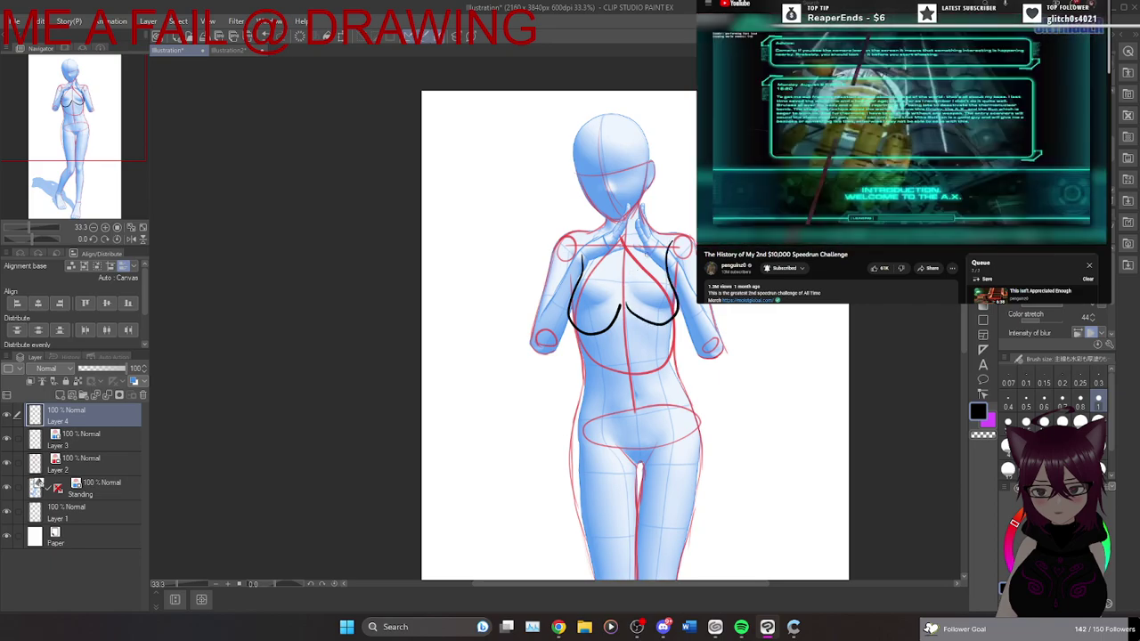
Try a black left-hand breast curve running up to meet the right-hand curve at the chest centre line, and undo it.
{"action": "mouse_move", "coordinate": [584, 254]}
{"action": "left_mouse_down"}
{"action": "mouse_move", "coordinate": [572, 287]}
{"action": "mouse_move", "coordinate": [579, 332]}
{"action": "mouse_move", "coordinate": [619, 304]}
{"action": "mouse_move", "coordinate": [628, 311]}
{"action": "left_mouse_up"}
{"action": "key", "text": "ctrl+z"}
{"action": "key", "text": "ctrl+z"}
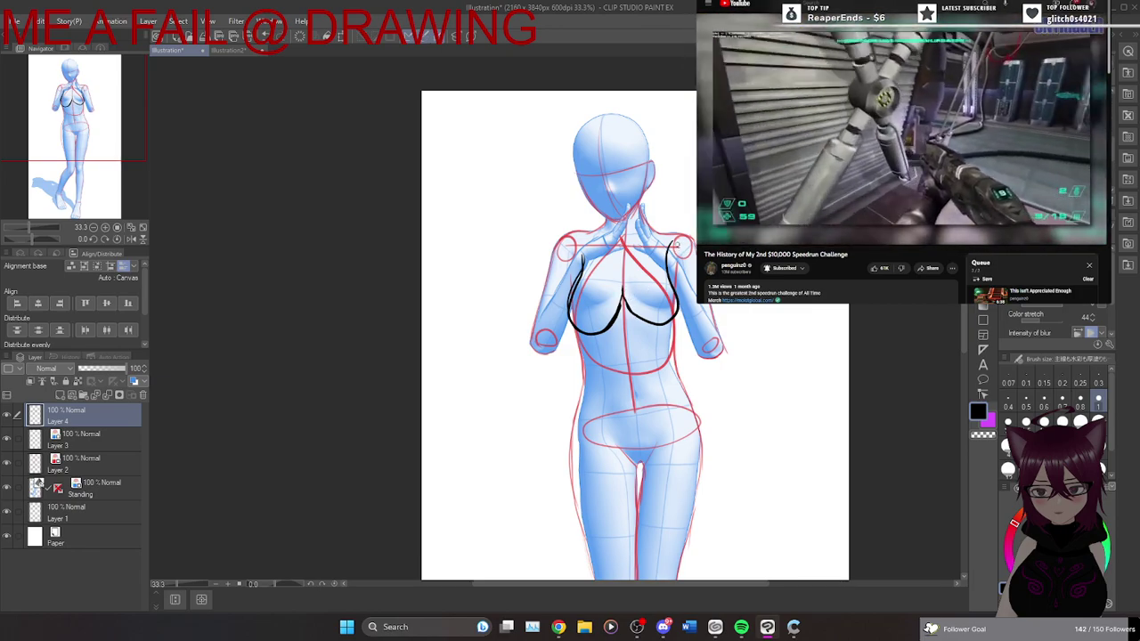
{"action": "key", "text": "ctrl+z"}
{"action": "key", "text": "ctrl+z"}
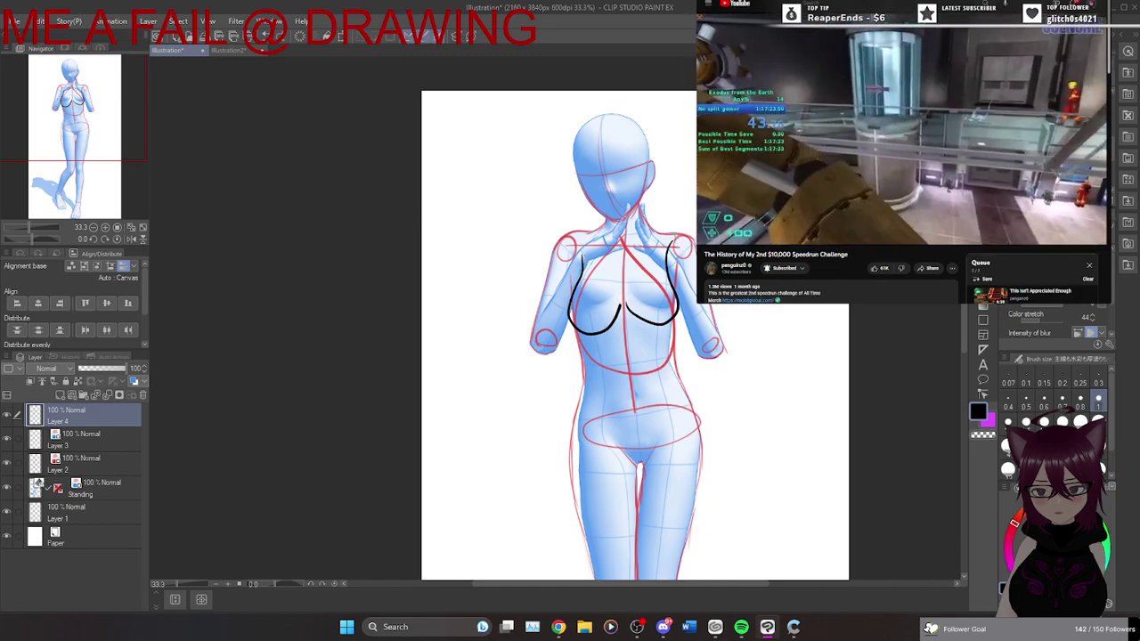
Undo the right-hand breast outline and draw a horizontal black guide line across the canvas at the underside of the left-hand breast.
{"action": "left_click_drag", "start_coordinate": [469, 330], "coordinate": [783, 332]}
{"action": "key", "text": "ctrl+z"}
{"action": "key", "text": "ctrl+z"}
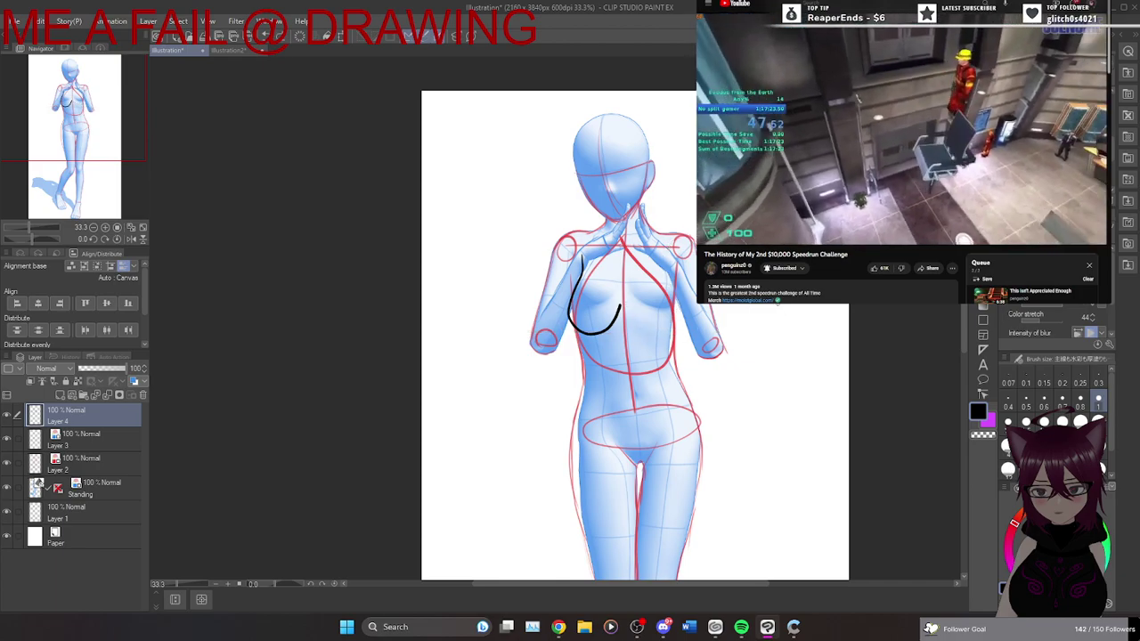
{"action": "left_click_drag", "start_coordinate": [463, 333], "coordinate": [839, 334]}
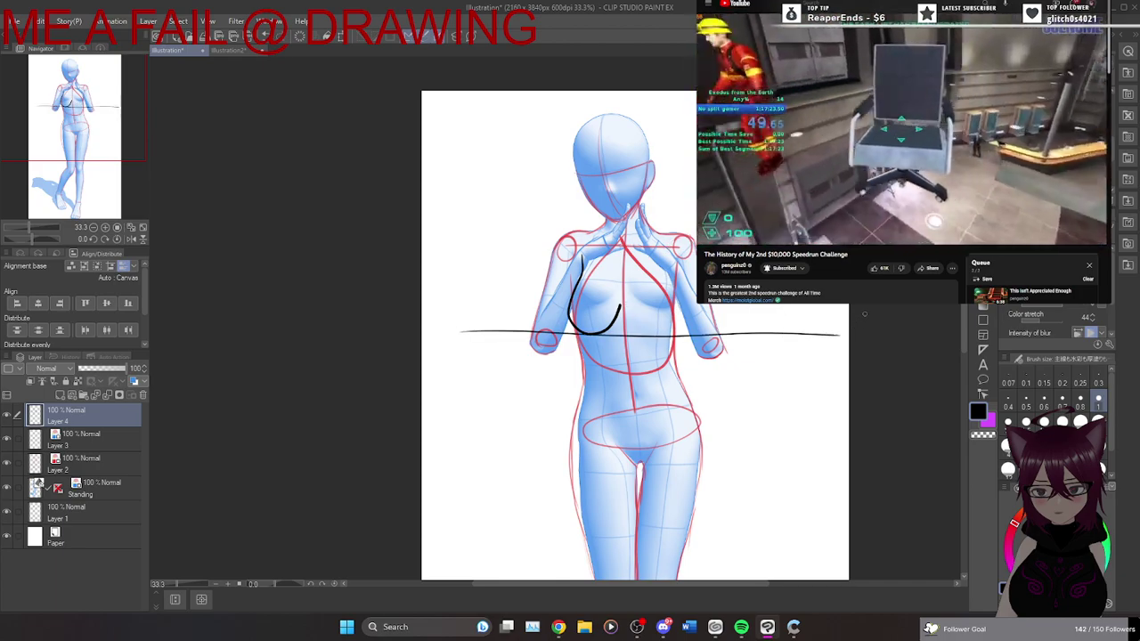
Try repeated black curves for the right-hand breast from the armpit down to the guide line and back to the chest centre, undoing unsuitable strokes.
{"action": "mouse_move", "coordinate": [672, 260]}
{"action": "left_mouse_down"}
{"action": "mouse_move", "coordinate": [678, 324]}
{"action": "mouse_move", "coordinate": [667, 336]}
{"action": "mouse_move", "coordinate": [630, 304]}
{"action": "left_mouse_up"}
{"action": "key", "text": "ctrl+z"}
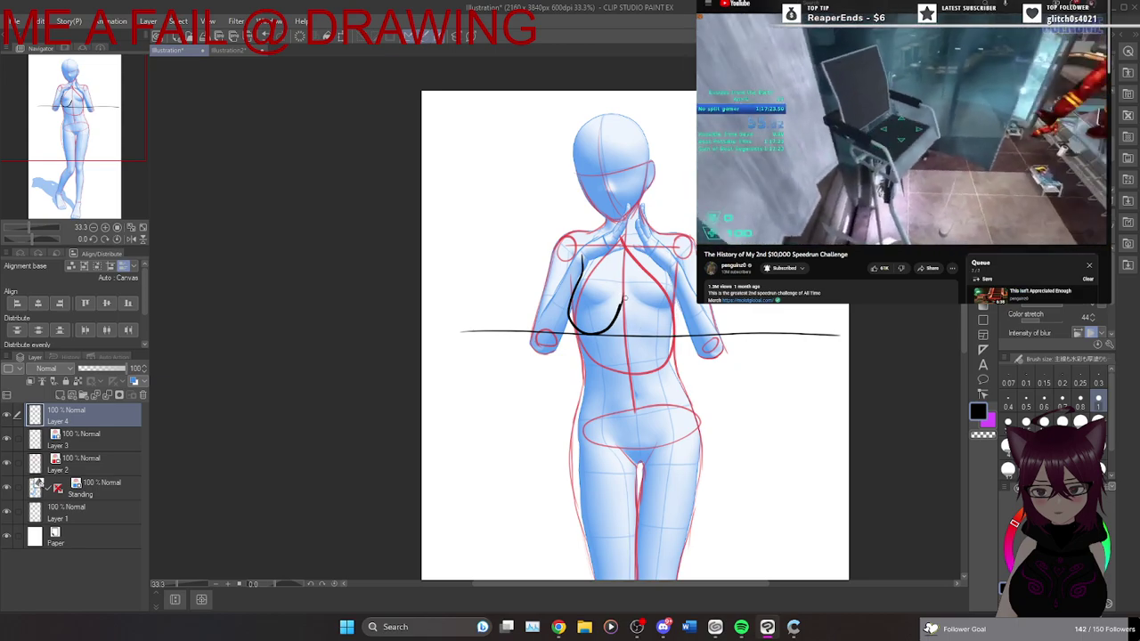
{"action": "mouse_move", "coordinate": [624, 292]}
{"action": "left_mouse_down"}
{"action": "mouse_move", "coordinate": [636, 329]}
{"action": "mouse_move", "coordinate": [675, 328]}
{"action": "left_mouse_up"}
{"action": "key", "text": "ctrl+z"}
{"action": "key", "text": "ctrl+z"}
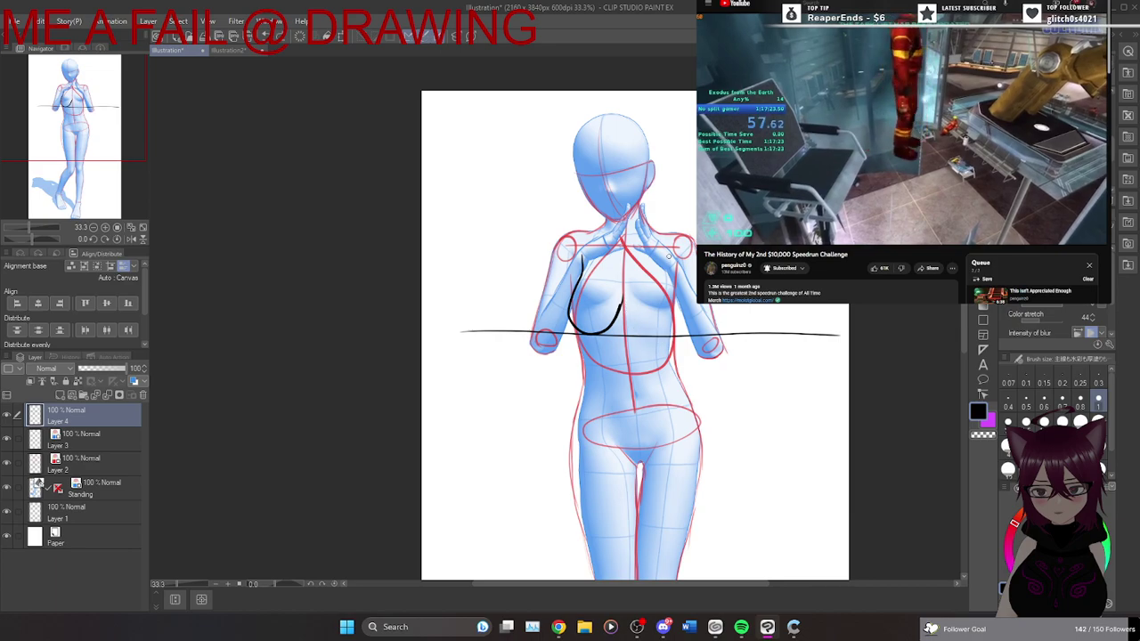
{"action": "mouse_move", "coordinate": [673, 255]}
{"action": "left_mouse_down"}
{"action": "mouse_move", "coordinate": [675, 322]}
{"action": "mouse_move", "coordinate": [643, 342]}
{"action": "mouse_move", "coordinate": [623, 290]}
{"action": "mouse_move", "coordinate": [677, 301]}
{"action": "mouse_move", "coordinate": [650, 339]}
{"action": "mouse_move", "coordinate": [627, 297]}
{"action": "mouse_move", "coordinate": [679, 301]}
{"action": "mouse_move", "coordinate": [664, 336]}
{"action": "mouse_move", "coordinate": [634, 283]}
{"action": "mouse_move", "coordinate": [634, 329]}
{"action": "left_mouse_up"}
{"action": "key", "text": "ctrl+z"}
{"action": "key", "text": "ctrl+z"}
{"action": "key", "text": "ctrl+z"}
{"action": "key", "text": "ctrl+z"}
{"action": "mouse_move", "coordinate": [677, 286]}
{"action": "left_mouse_down"}
{"action": "mouse_move", "coordinate": [641, 340]}
{"action": "mouse_move", "coordinate": [626, 303]}
{"action": "mouse_move", "coordinate": [678, 308]}
{"action": "mouse_move", "coordinate": [612, 301]}
{"action": "mouse_move", "coordinate": [627, 293]}
{"action": "mouse_move", "coordinate": [627, 329]}
{"action": "left_mouse_up"}
{"action": "key", "text": "ctrl+z"}
{"action": "key", "text": "ctrl+z"}
{"action": "key", "text": "ctrl+z"}
{"action": "key", "text": "ctrl+z"}
{"action": "key", "text": "ctrl+z"}
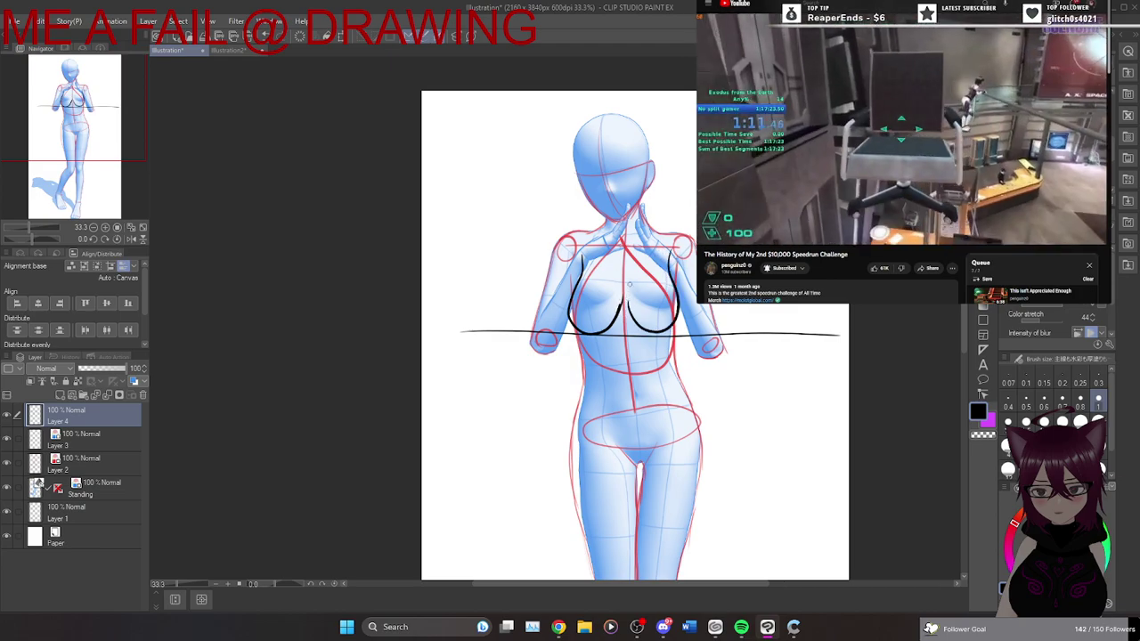
{"action": "key", "text": "ctrl+z"}
{"action": "left_click_drag", "start_coordinate": [675, 287], "coordinate": [634, 331]}
{"action": "key", "text": "ctrl+z"}
{"action": "left_click_drag", "start_coordinate": [675, 285], "coordinate": [626, 331]}
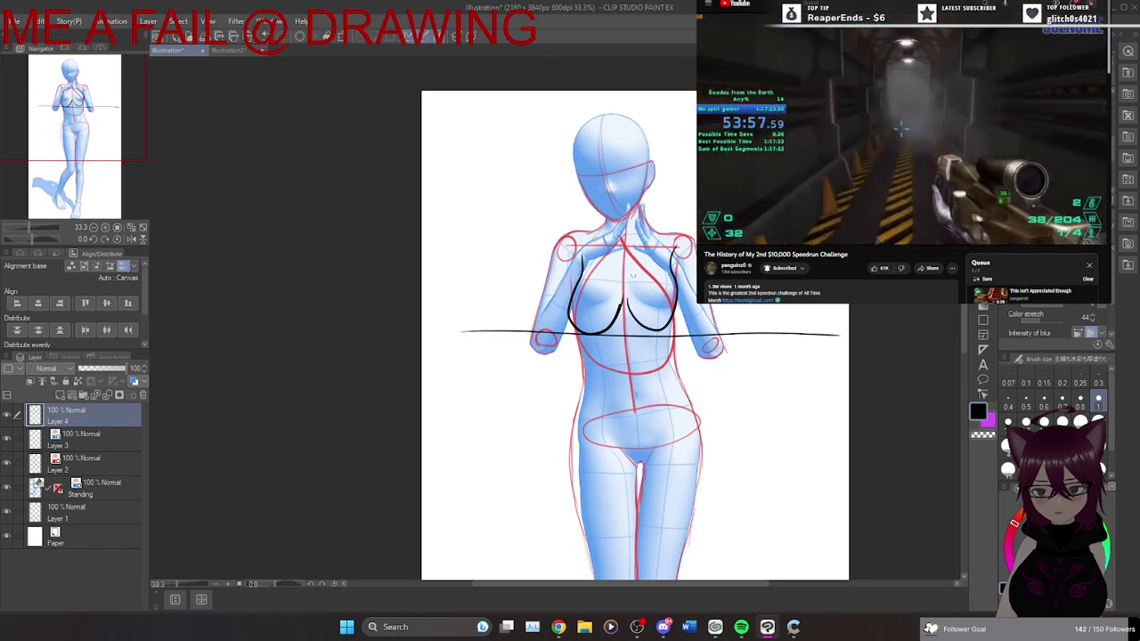
{"action": "key", "text": "ctrl+z"}
{"action": "left_click_drag", "start_coordinate": [675, 287], "coordinate": [621, 311]}
{"action": "key", "text": "ctrl+z"}
{"action": "mouse_move", "coordinate": [675, 284]}
{"action": "left_mouse_down"}
{"action": "mouse_move", "coordinate": [639, 331]}
{"action": "mouse_move", "coordinate": [622, 308]}
{"action": "mouse_move", "coordinate": [659, 328]}
{"action": "left_mouse_up"}
{"action": "key", "text": "ctrl+z"}
{"action": "key", "text": "ctrl+z"}
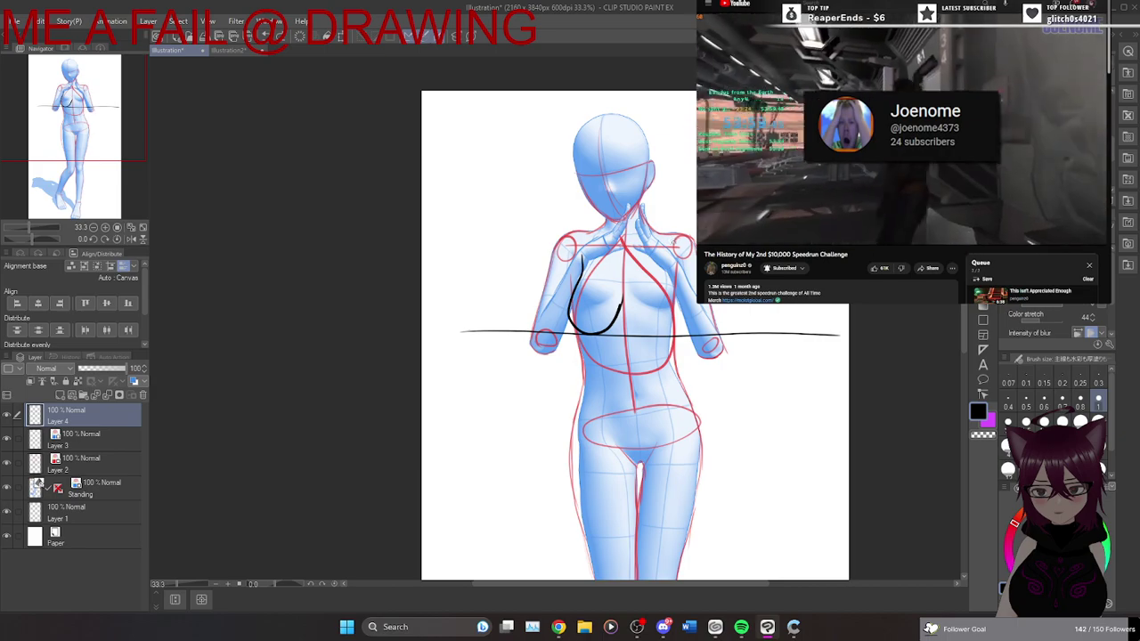
{"action": "left_click_drag", "start_coordinate": [675, 285], "coordinate": [624, 311]}
{"action": "key", "text": "ctrl+z"}
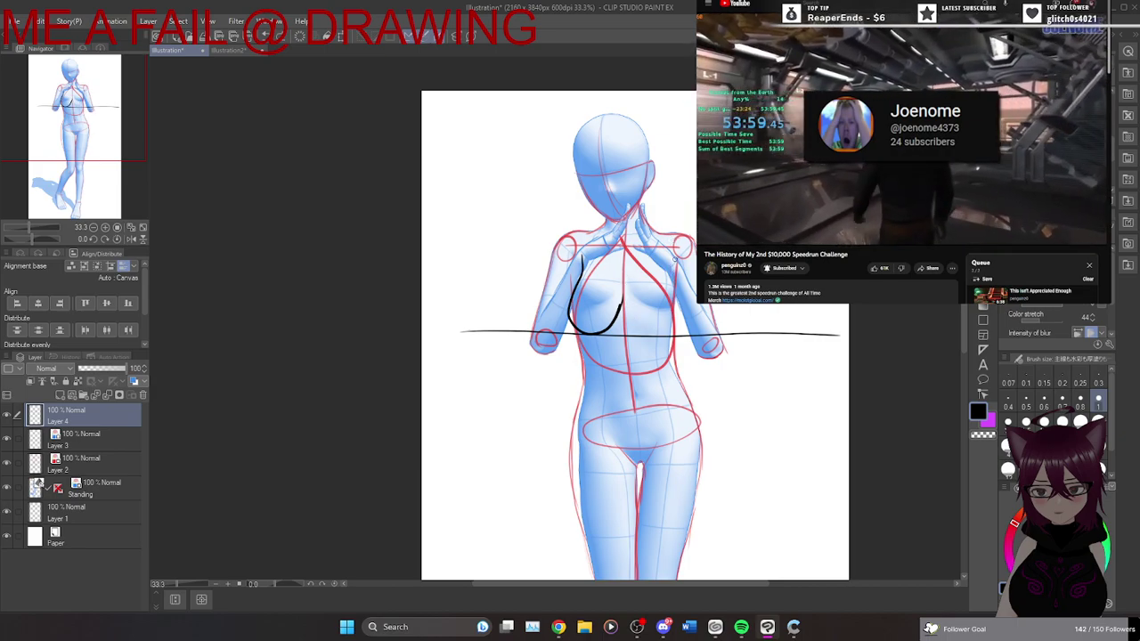
{"action": "mouse_move", "coordinate": [675, 285]}
{"action": "left_mouse_down"}
{"action": "mouse_move", "coordinate": [668, 326]}
{"action": "mouse_move", "coordinate": [629, 294]}
{"action": "left_mouse_up"}
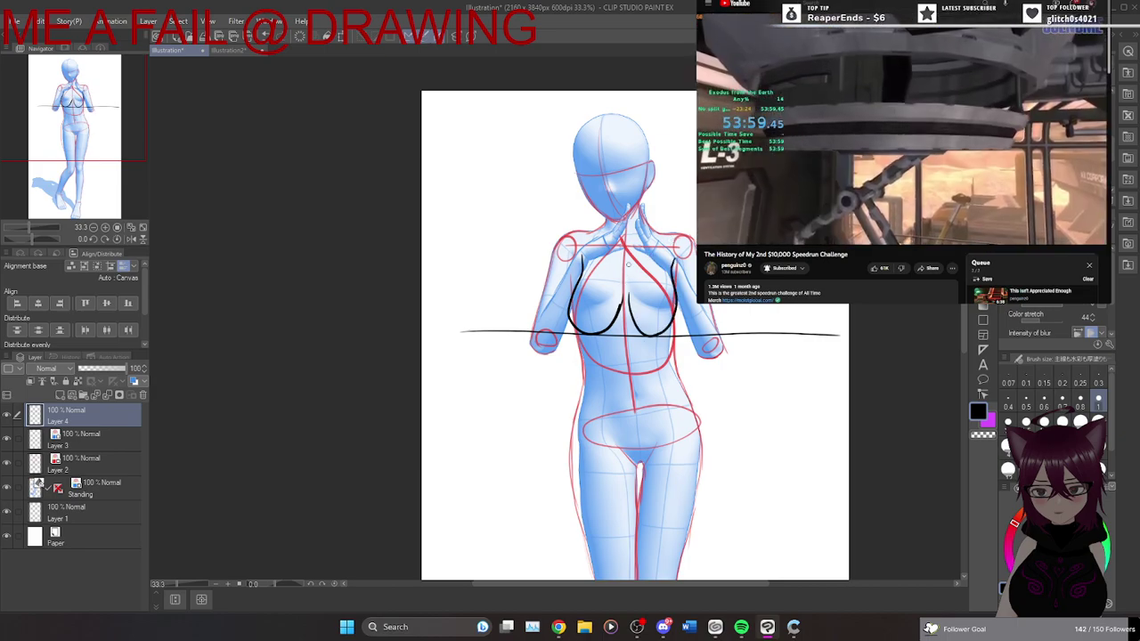
Mirror the canvas view, redraw the missing breast outline from the armpit around to the chest centre line, and restore the view orientation.
{"action": "left_click", "coordinate": [131, 239]}
{"action": "mouse_move", "coordinate": [437, 257]}
{"action": "left_mouse_down"}
{"action": "mouse_move", "coordinate": [439, 319]}
{"action": "mouse_move", "coordinate": [475, 309]}
{"action": "mouse_move", "coordinate": [483, 292]}
{"action": "mouse_move", "coordinate": [449, 335]}
{"action": "mouse_move", "coordinate": [442, 256]}
{"action": "mouse_move", "coordinate": [438, 322]}
{"action": "mouse_move", "coordinate": [479, 331]}
{"action": "mouse_move", "coordinate": [494, 276]}
{"action": "mouse_move", "coordinate": [537, 282]}
{"action": "mouse_move", "coordinate": [542, 304]}
{"action": "left_mouse_up"}
{"action": "key", "text": "ctrl+z"}
{"action": "key", "text": "ctrl+z"}
{"action": "key", "text": "ctrl+z"}
{"action": "mouse_move", "coordinate": [528, 258]}
{"action": "left_mouse_down"}
{"action": "mouse_move", "coordinate": [542, 320]}
{"action": "mouse_move", "coordinate": [528, 330]}
{"action": "mouse_move", "coordinate": [505, 328]}
{"action": "mouse_move", "coordinate": [493, 294]}
{"action": "left_mouse_up"}
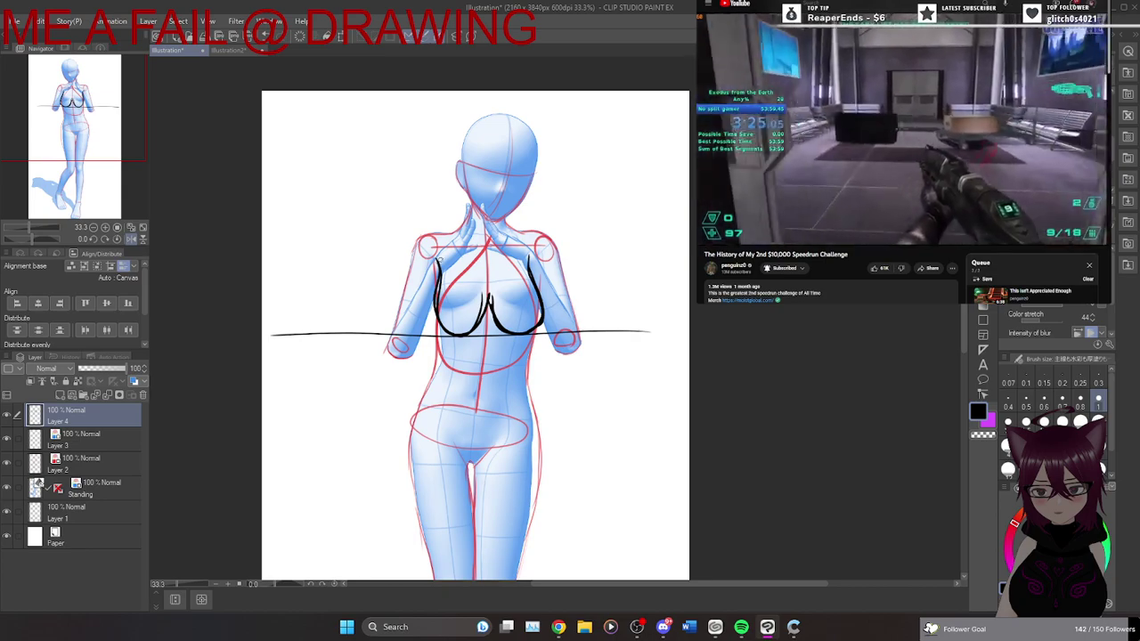
{"action": "key", "text": "ctrl+z"}
{"action": "key", "text": "ctrl+z"}
{"action": "key", "text": "ctrl+z"}
{"action": "mouse_move", "coordinate": [447, 256]}
{"action": "left_mouse_down"}
{"action": "mouse_move", "coordinate": [432, 324]}
{"action": "mouse_move", "coordinate": [447, 338]}
{"action": "mouse_move", "coordinate": [477, 327]}
{"action": "mouse_move", "coordinate": [488, 294]}
{"action": "left_mouse_up"}
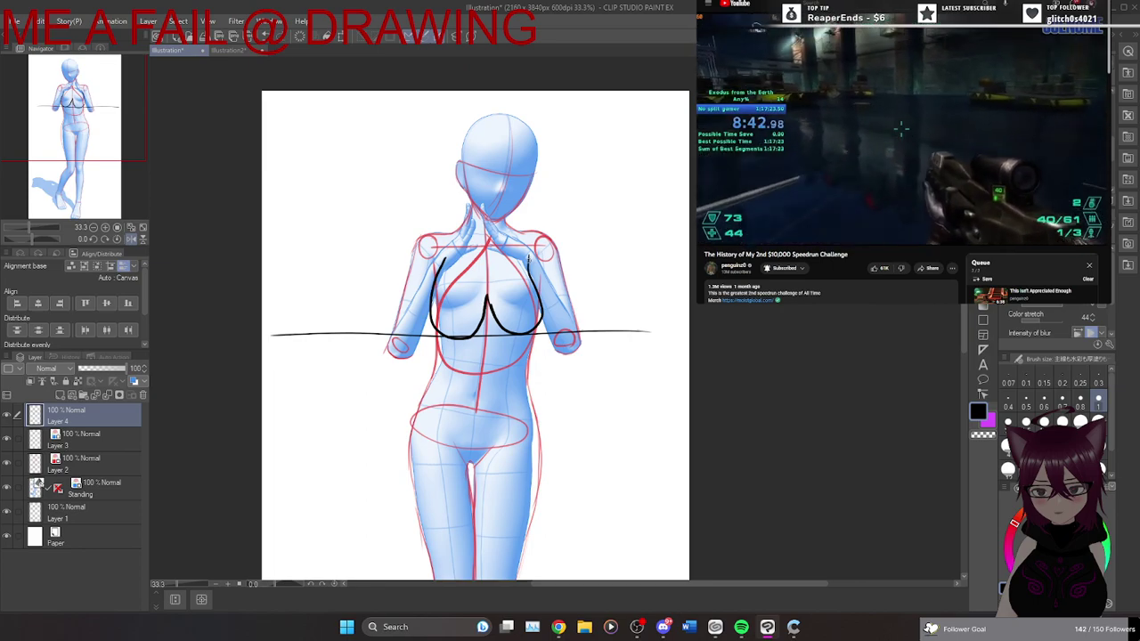
{"action": "left_click", "coordinate": [131, 239]}
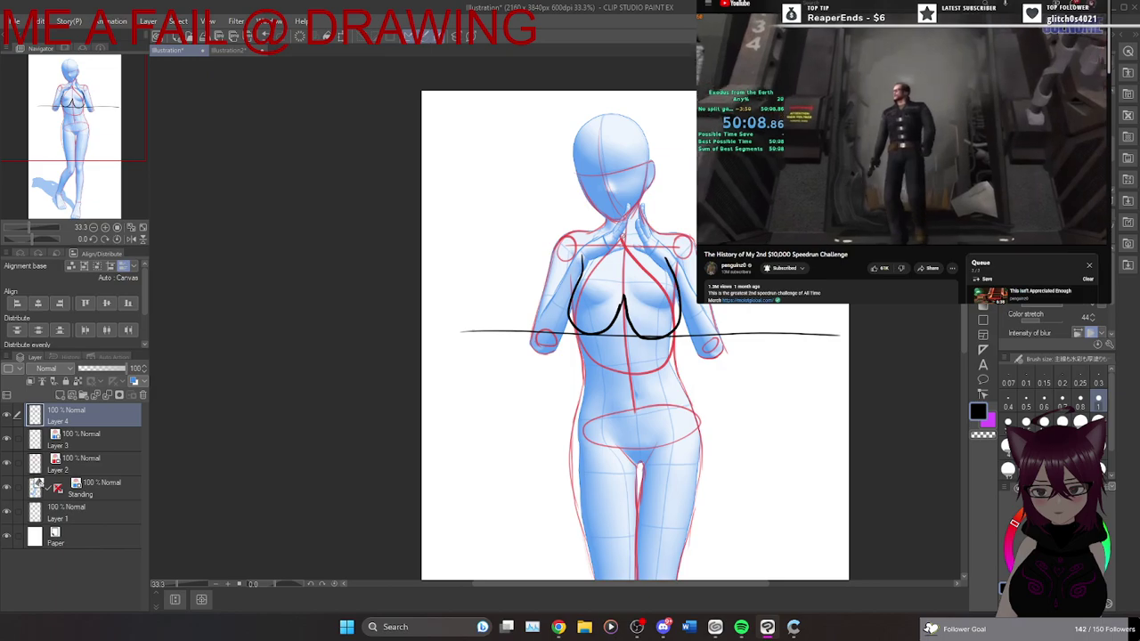
Erase the horizontal black guide line on both sides of the chest, keeping the breast outlines.
{"action": "key", "text": "e"}
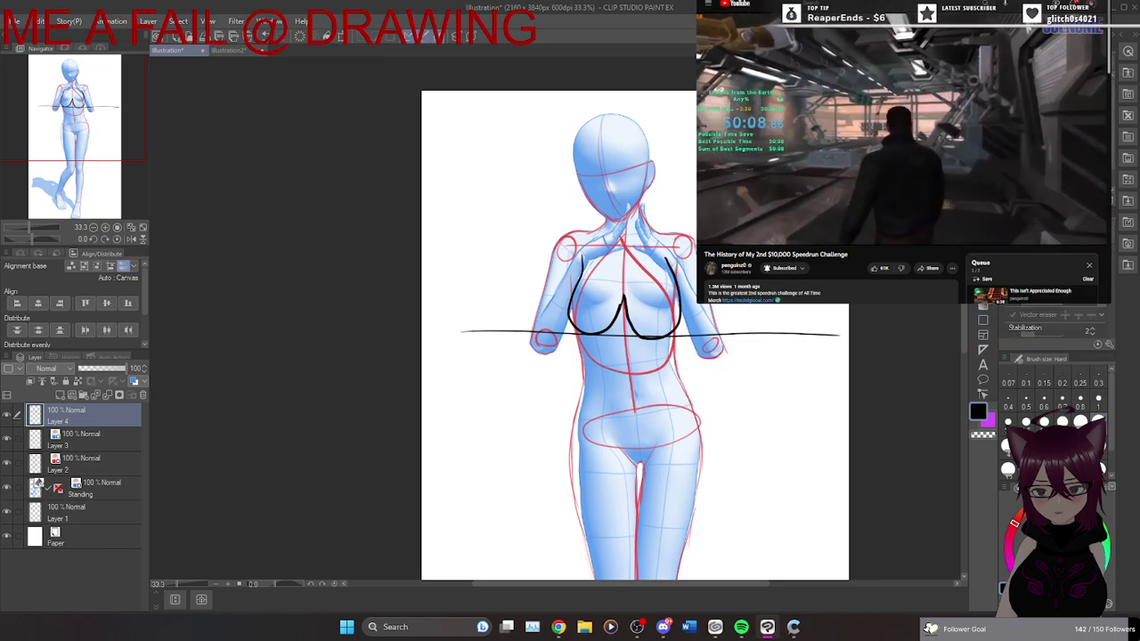
{"action": "mouse_move", "coordinate": [759, 336]}
{"action": "left_mouse_down"}
{"action": "mouse_move", "coordinate": [717, 337]}
{"action": "mouse_move", "coordinate": [865, 336]}
{"action": "mouse_move", "coordinate": [459, 334]}
{"action": "left_mouse_up"}
{"action": "key", "text": "ctrl+z"}
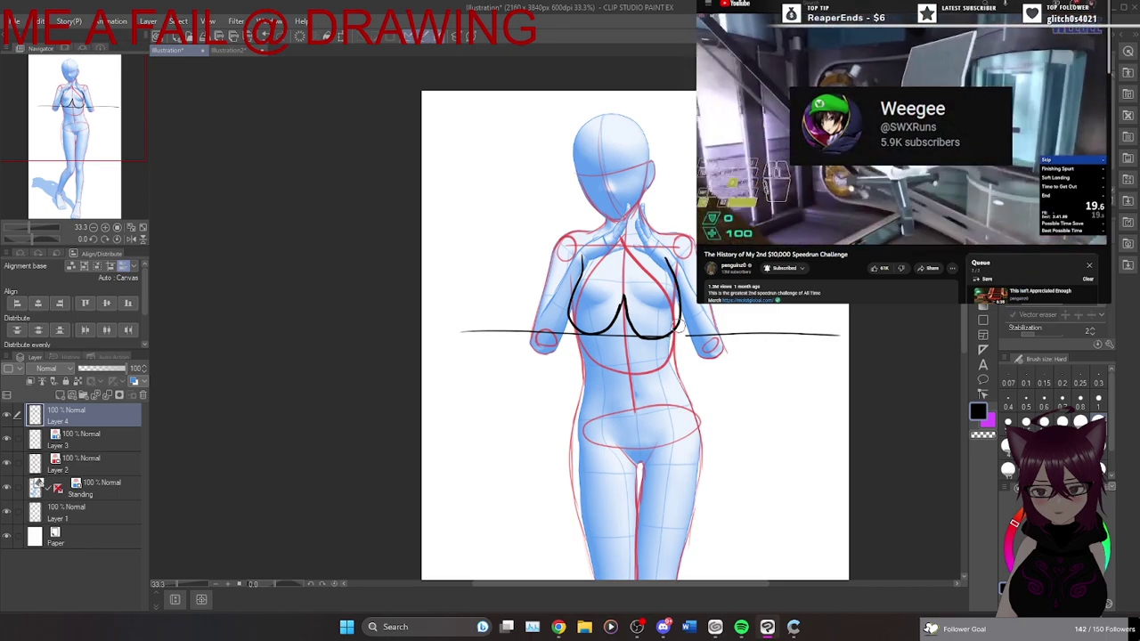
{"action": "mouse_move", "coordinate": [742, 321]}
{"action": "left_mouse_down"}
{"action": "mouse_move", "coordinate": [687, 337]}
{"action": "mouse_move", "coordinate": [831, 333]}
{"action": "left_mouse_up"}
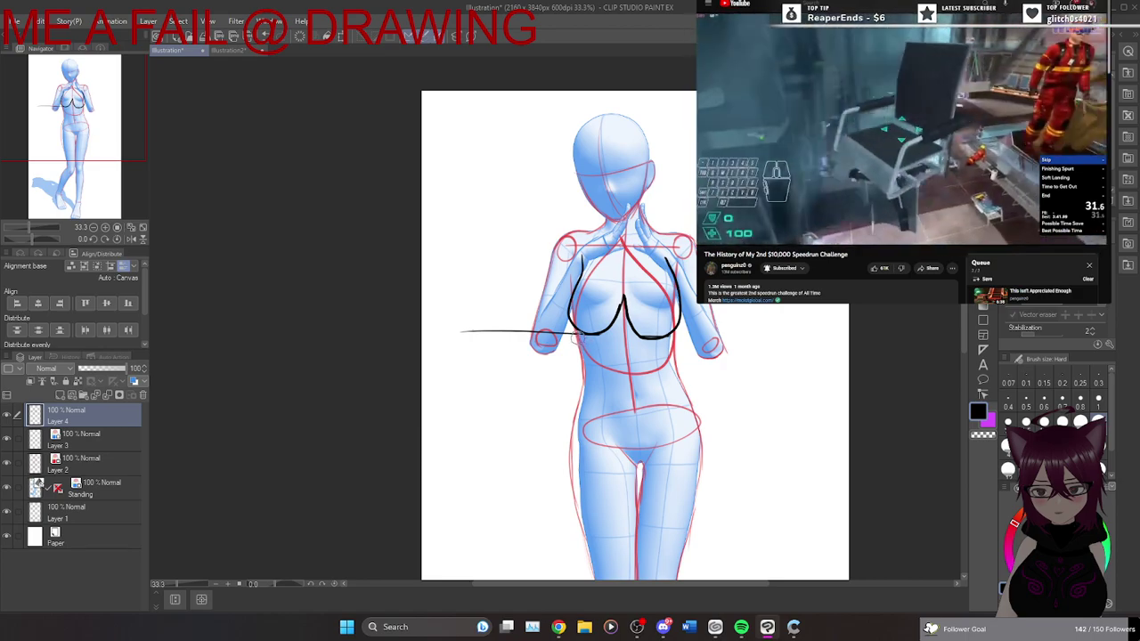
{"action": "left_click_drag", "start_coordinate": [561, 341], "coordinate": [471, 331]}
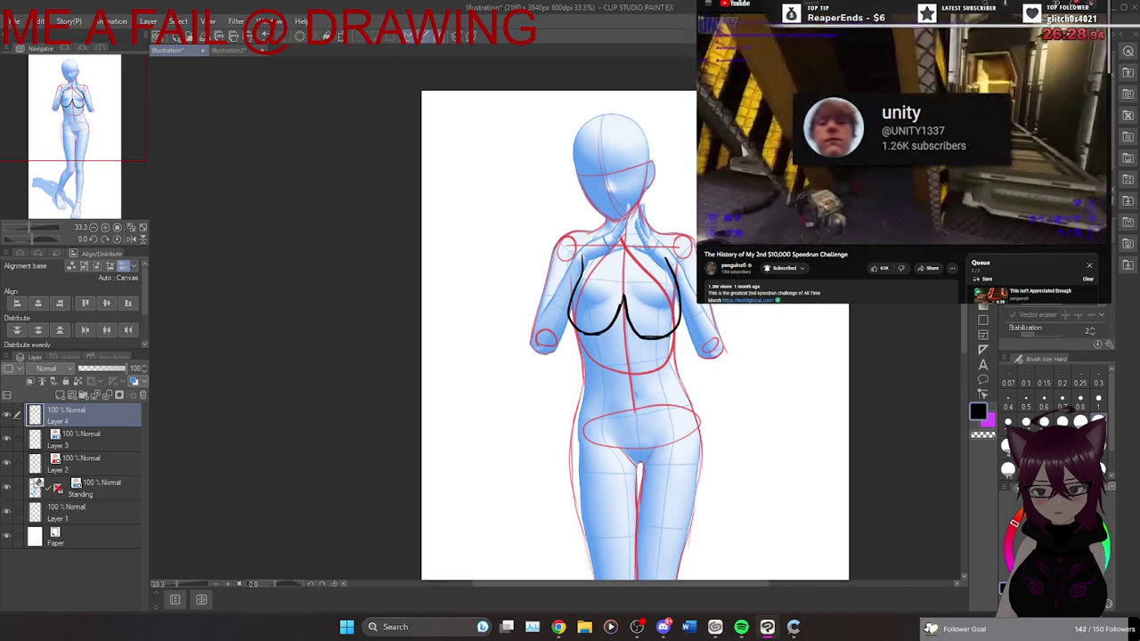
Retrace both breast outlines with thicker black strokes, aligning their undersides to a new horizontal guide line.
{"action": "key", "text": "b"}
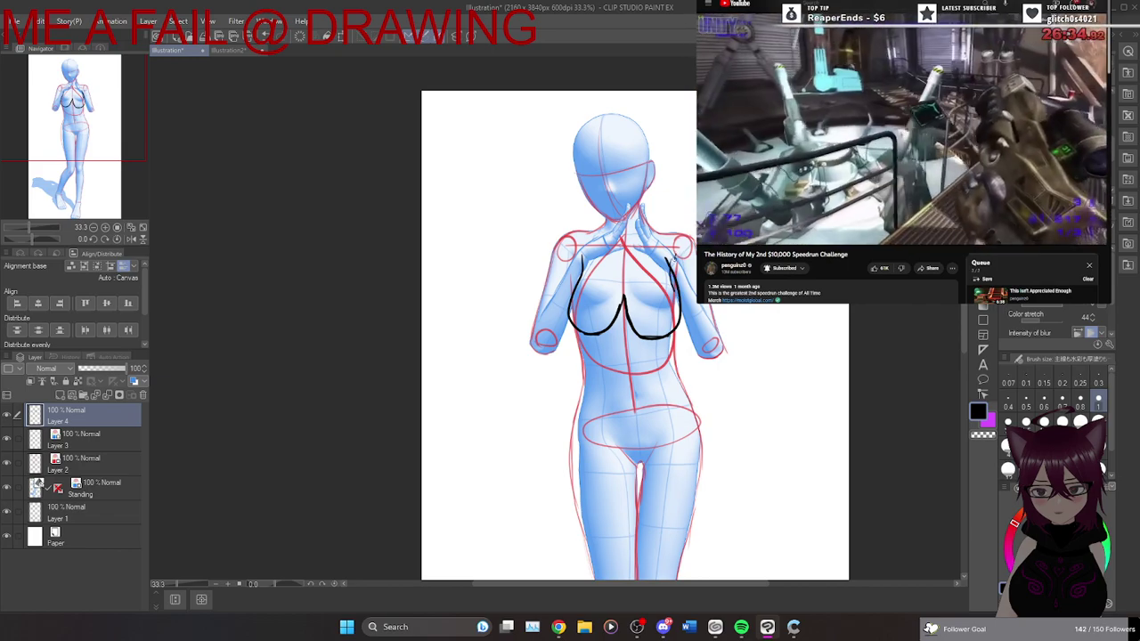
{"action": "mouse_move", "coordinate": [676, 287]}
{"action": "left_mouse_down"}
{"action": "mouse_move", "coordinate": [678, 316]}
{"action": "mouse_move", "coordinate": [661, 336]}
{"action": "mouse_move", "coordinate": [635, 321]}
{"action": "mouse_move", "coordinate": [629, 302]}
{"action": "mouse_move", "coordinate": [614, 323]}
{"action": "left_mouse_up"}
{"action": "left_click_drag", "start_coordinate": [474, 340], "coordinate": [796, 337]}
{"action": "mouse_move", "coordinate": [581, 256]}
{"action": "left_mouse_down"}
{"action": "mouse_move", "coordinate": [577, 331]}
{"action": "mouse_move", "coordinate": [608, 335]}
{"action": "mouse_move", "coordinate": [622, 297]}
{"action": "mouse_move", "coordinate": [608, 335]}
{"action": "left_mouse_up"}
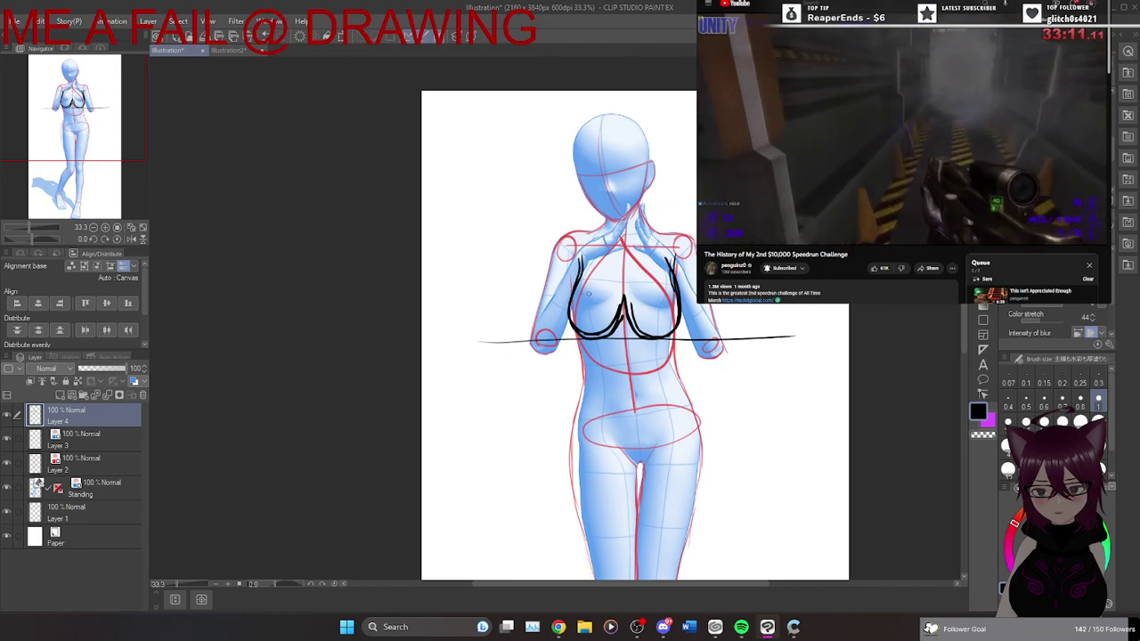
{"action": "mouse_move", "coordinate": [583, 252]}
{"action": "left_mouse_down"}
{"action": "mouse_move", "coordinate": [570, 314]}
{"action": "mouse_move", "coordinate": [585, 336]}
{"action": "mouse_move", "coordinate": [623, 301]}
{"action": "left_mouse_up"}
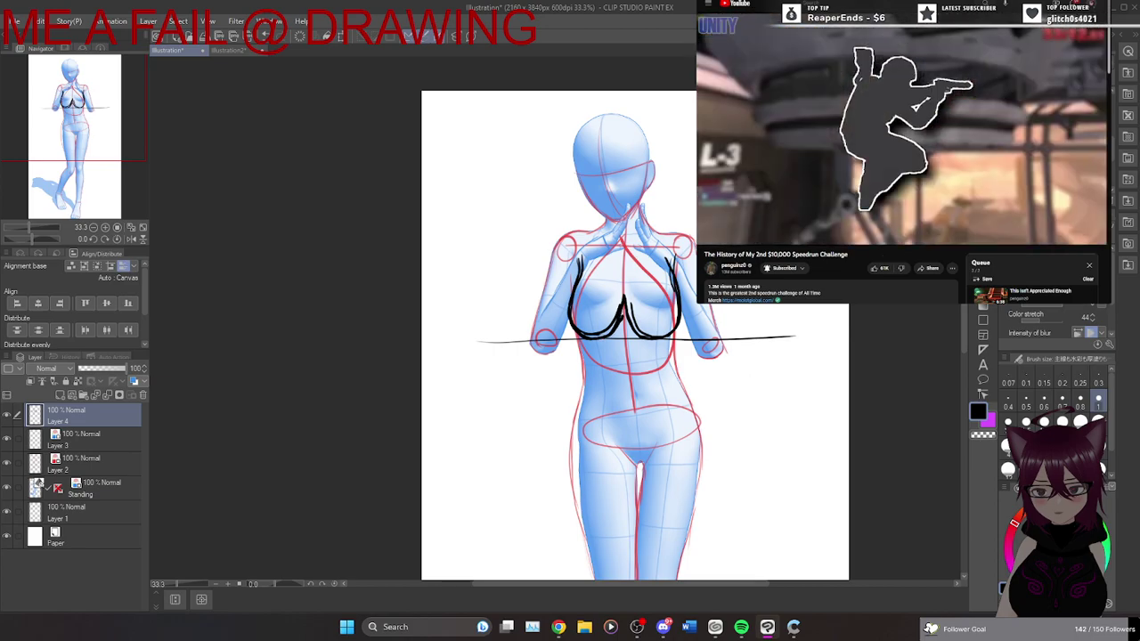
Erase the new horizontal guide line and the stray doubled strokes around both breast outlines.
{"action": "key", "text": "e"}
{"action": "left_click_drag", "start_coordinate": [743, 323], "coordinate": [806, 334]}
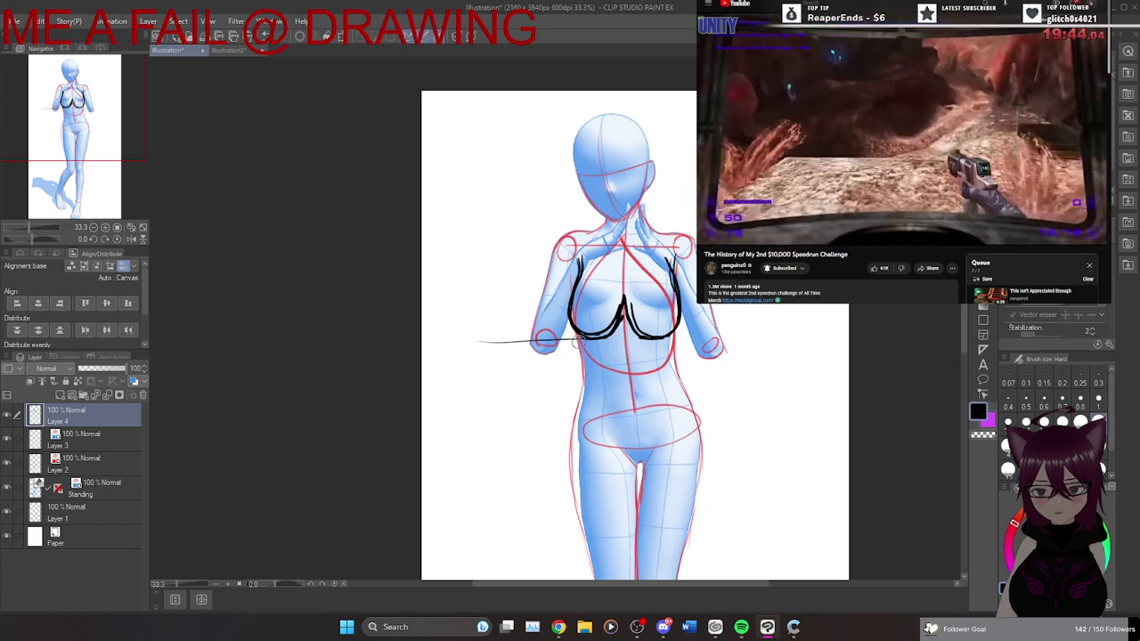
{"action": "left_click_drag", "start_coordinate": [575, 340], "coordinate": [504, 333]}
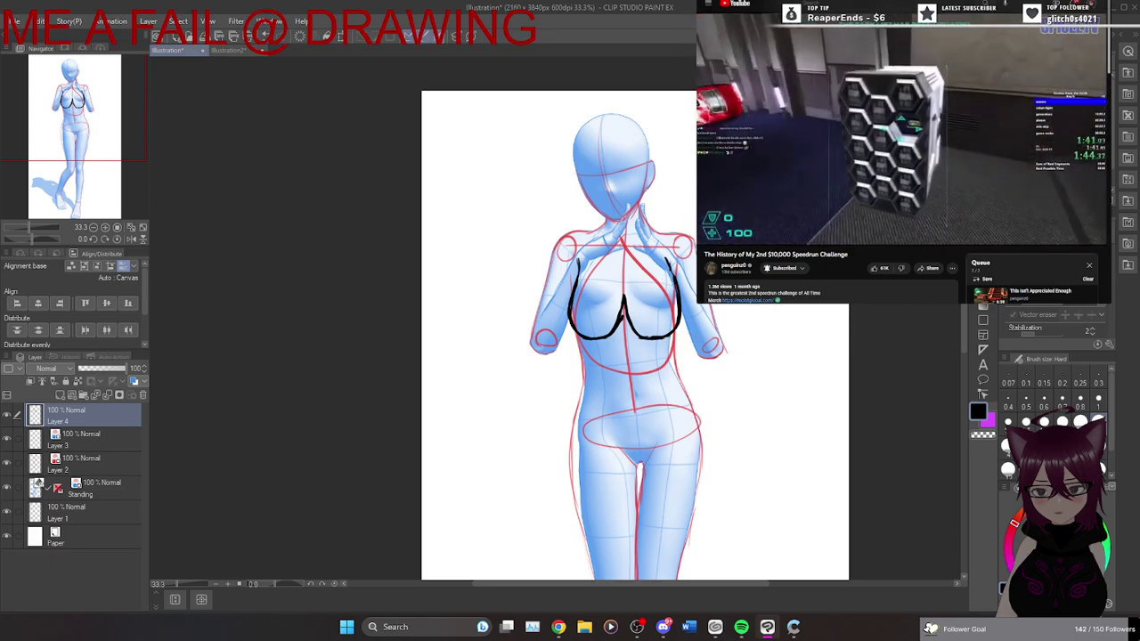
Rework the upper end of the right-hand breast outline near the armpit with pen and eraser, and mirror the canvas view.
{"action": "left_click", "coordinate": [982, 215]}
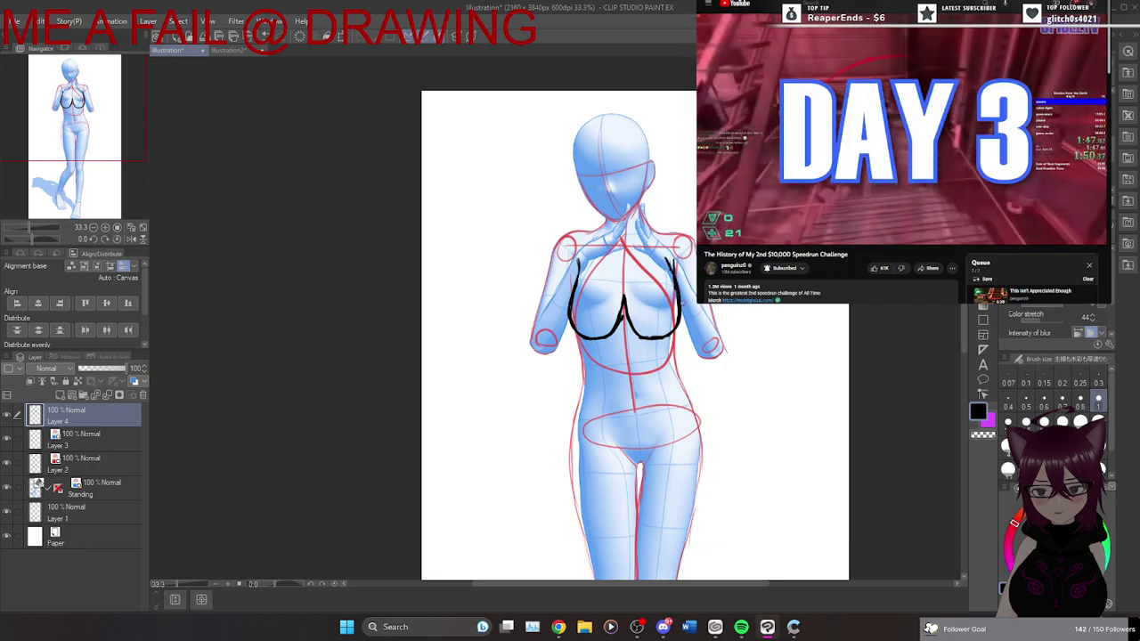
{"action": "key", "text": "e"}
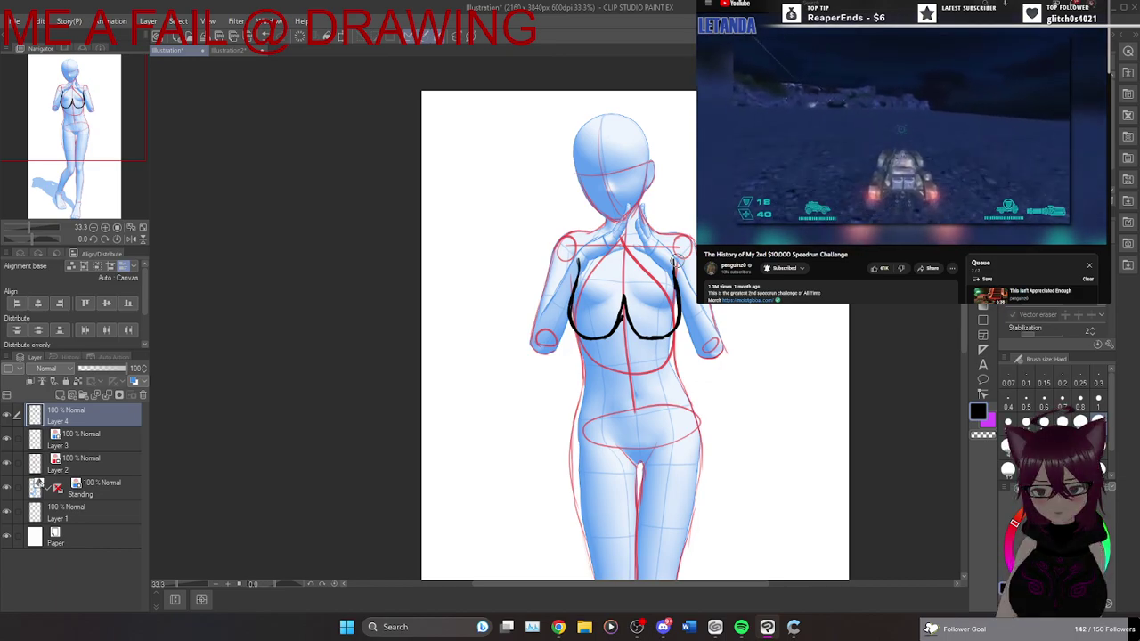
{"action": "left_click", "coordinate": [128, 239]}
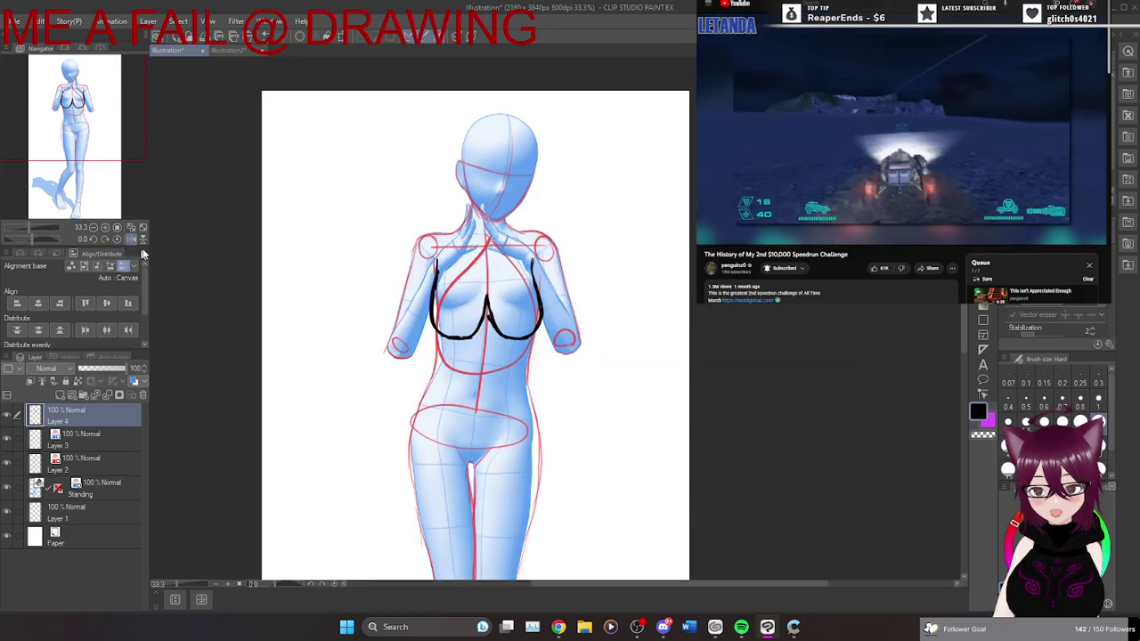
Flip the canvas view horizontally and frame the figure from the head to the thighs.
{"action": "left_click", "coordinate": [132, 239]}
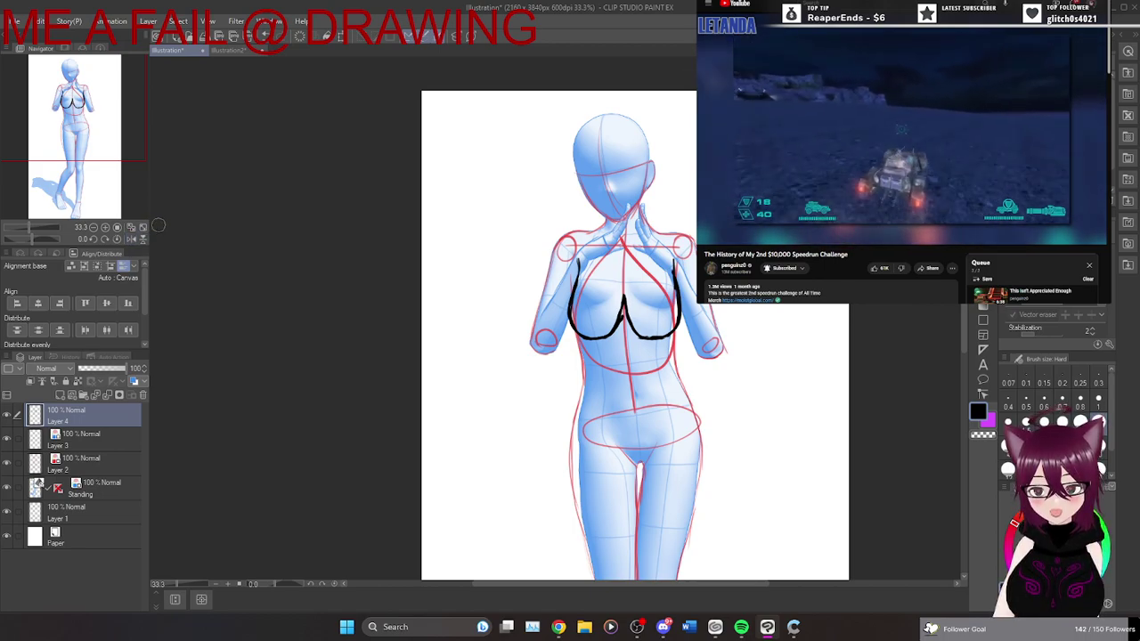
{"action": "left_click_drag", "start_coordinate": [965, 331], "coordinate": [964, 357]}
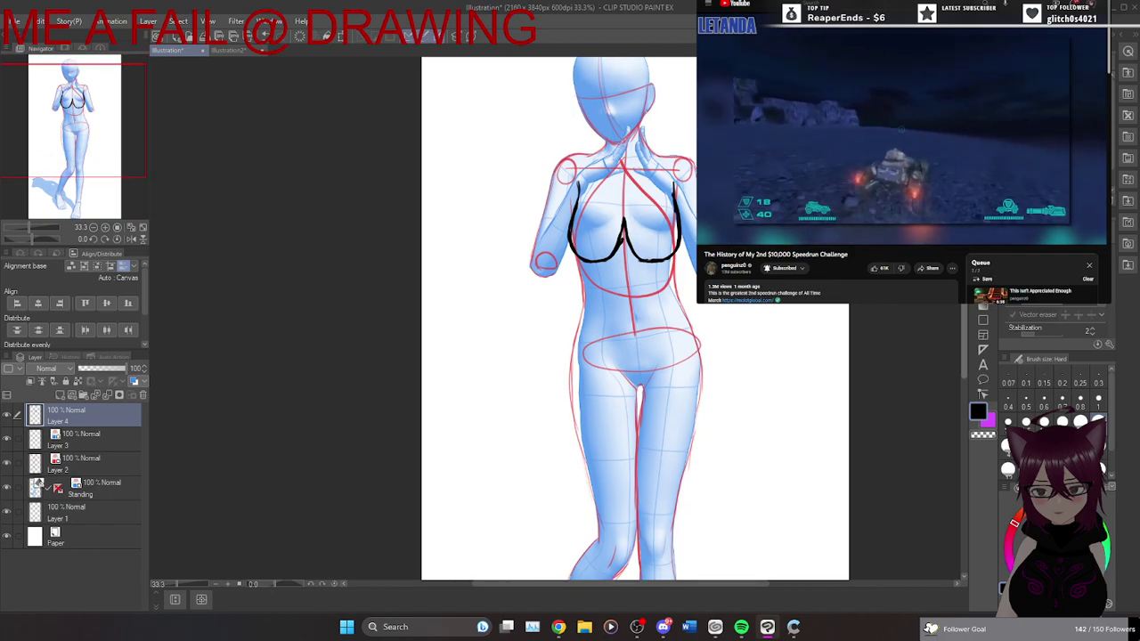
{"action": "scroll", "coordinate": [635, 335], "scroll_direction": "up", "scroll_amount": 3}
{"action": "scroll", "coordinate": [635, 335], "scroll_direction": "up", "scroll_amount": 2}
{"action": "scroll", "coordinate": [635, 335], "scroll_direction": "down", "scroll_amount": 2}
Change the layer color of Layer 3 to bright green, hex 3EEC74.
{"action": "left_click", "coordinate": [90, 441]}
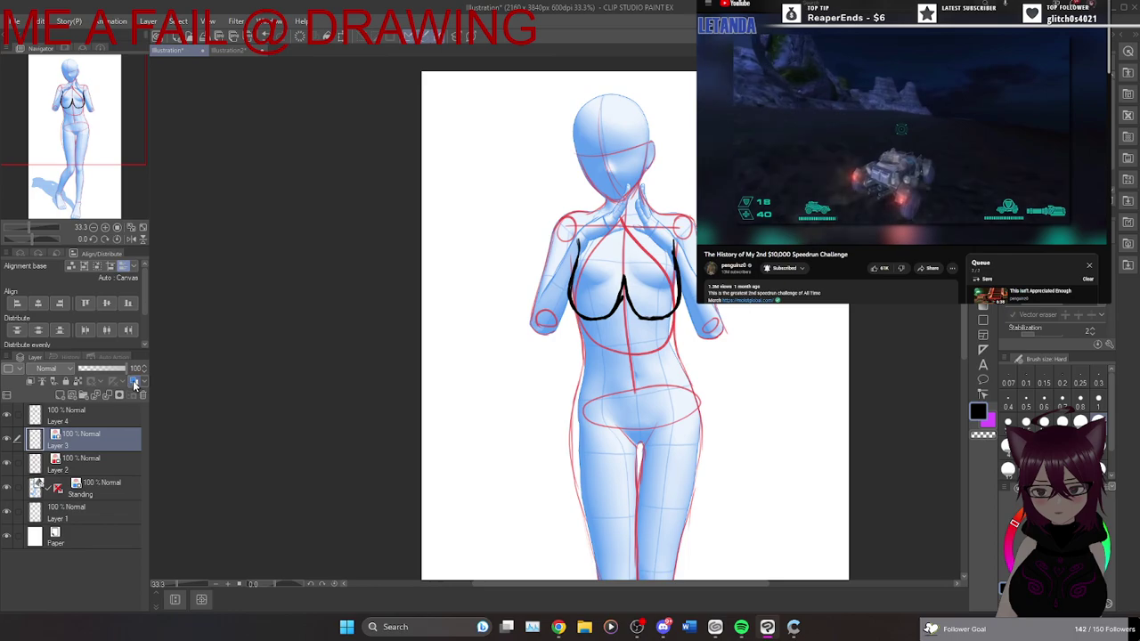
{"action": "left_click", "coordinate": [134, 381]}
{"action": "left_click", "coordinate": [144, 381]}
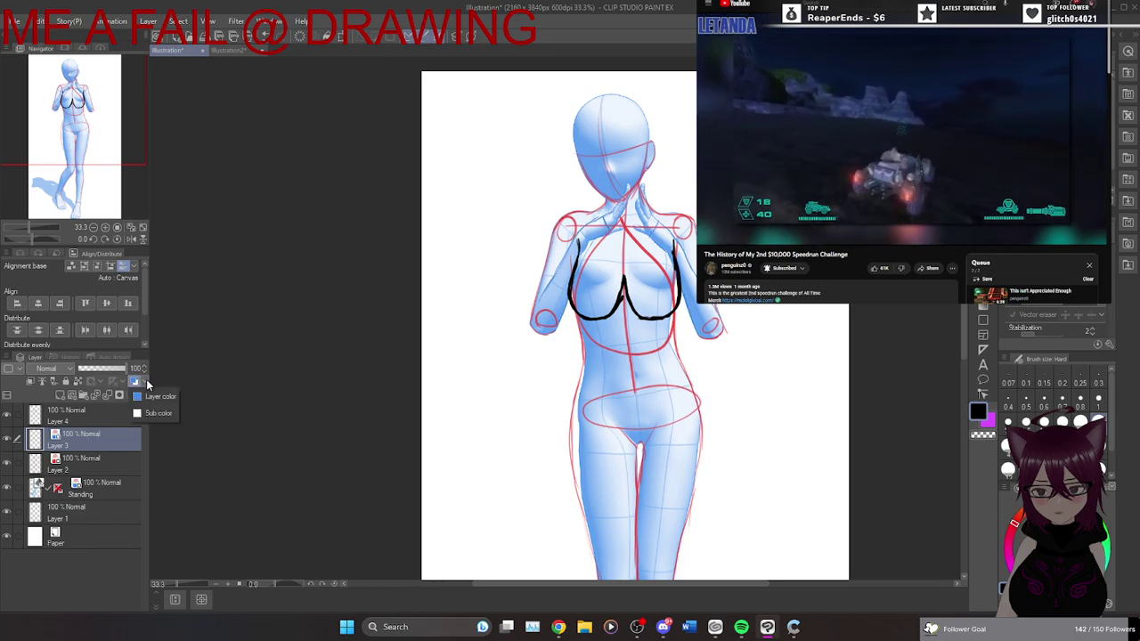
{"action": "left_click", "coordinate": [153, 397]}
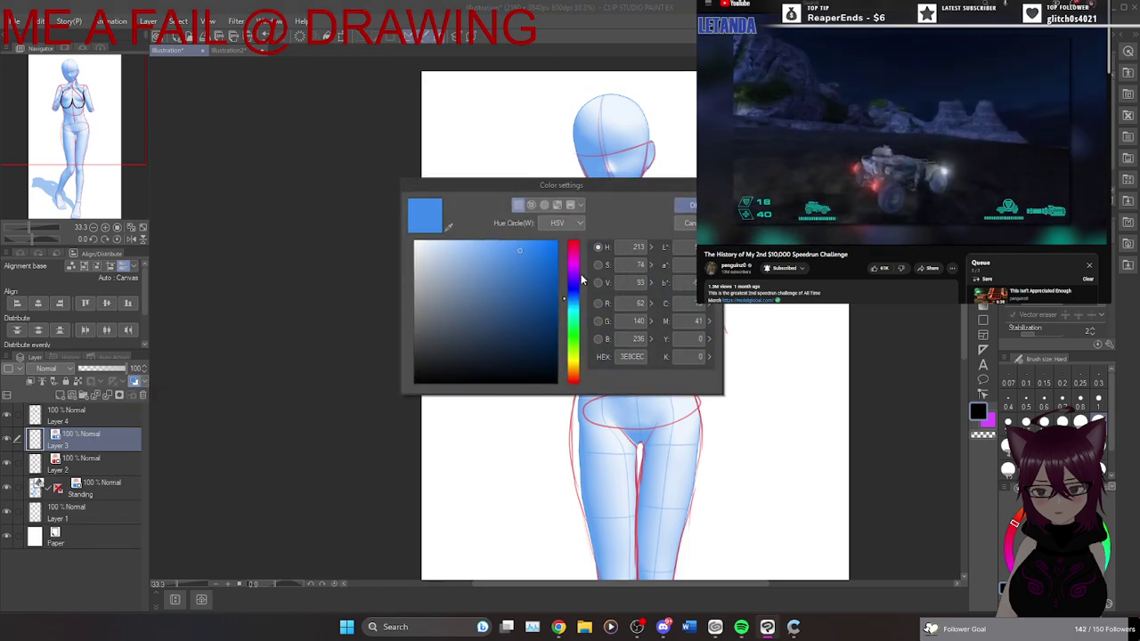
{"action": "left_click", "coordinate": [573, 337]}
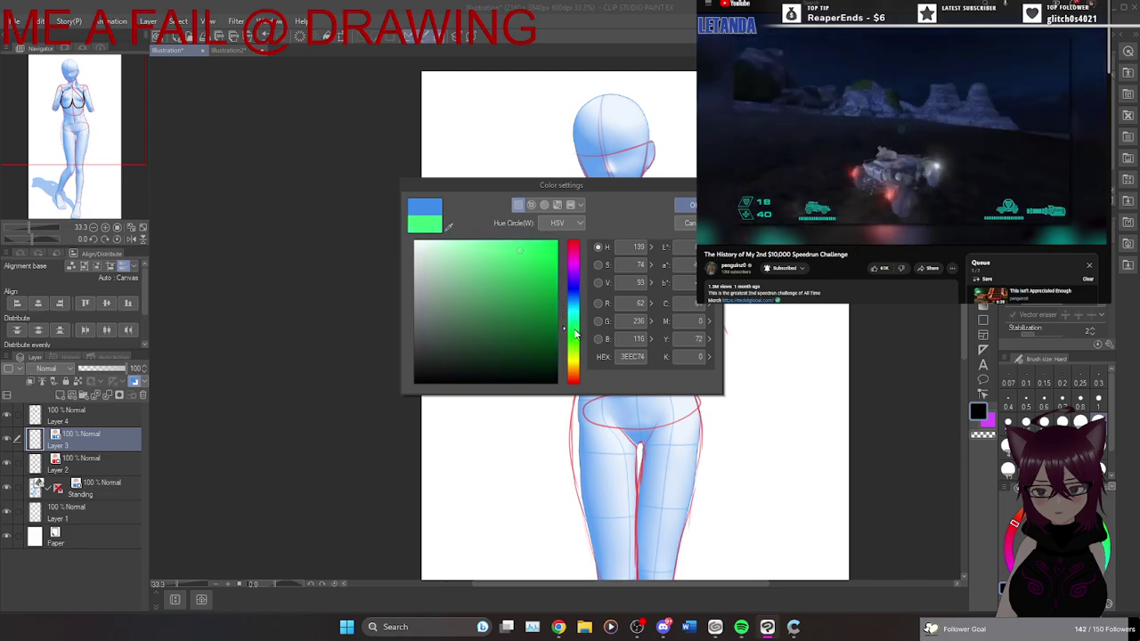
{"action": "left_click", "coordinate": [693, 207]}
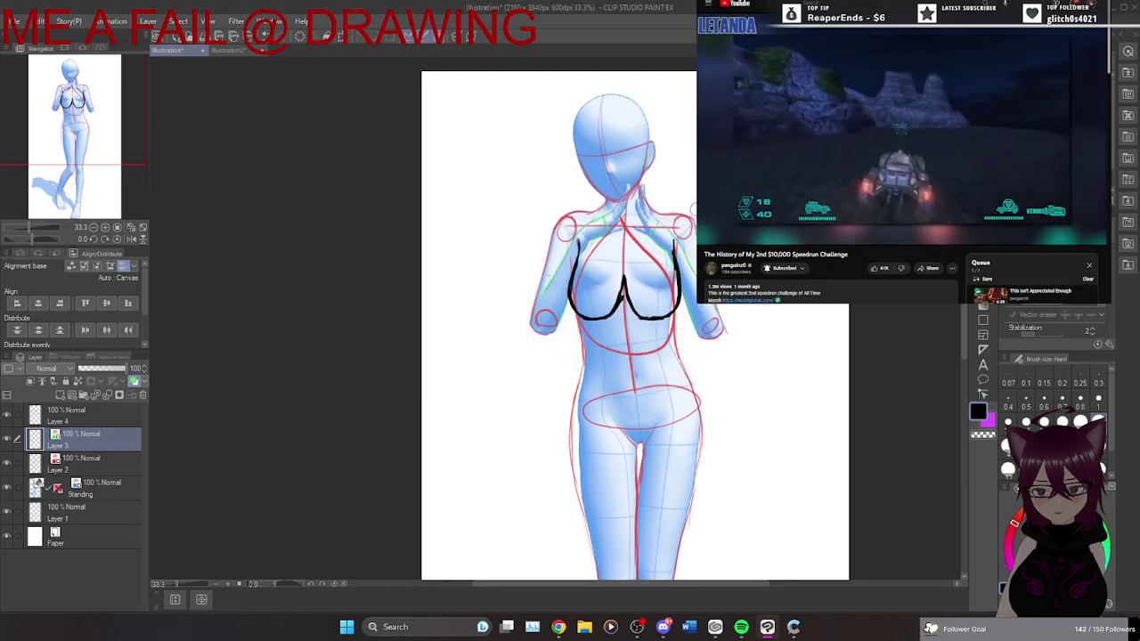
Enable the layer color effect on Layer 4 and set its color to yellow-green, hex DBEC3E.
{"action": "left_click", "coordinate": [116, 419]}
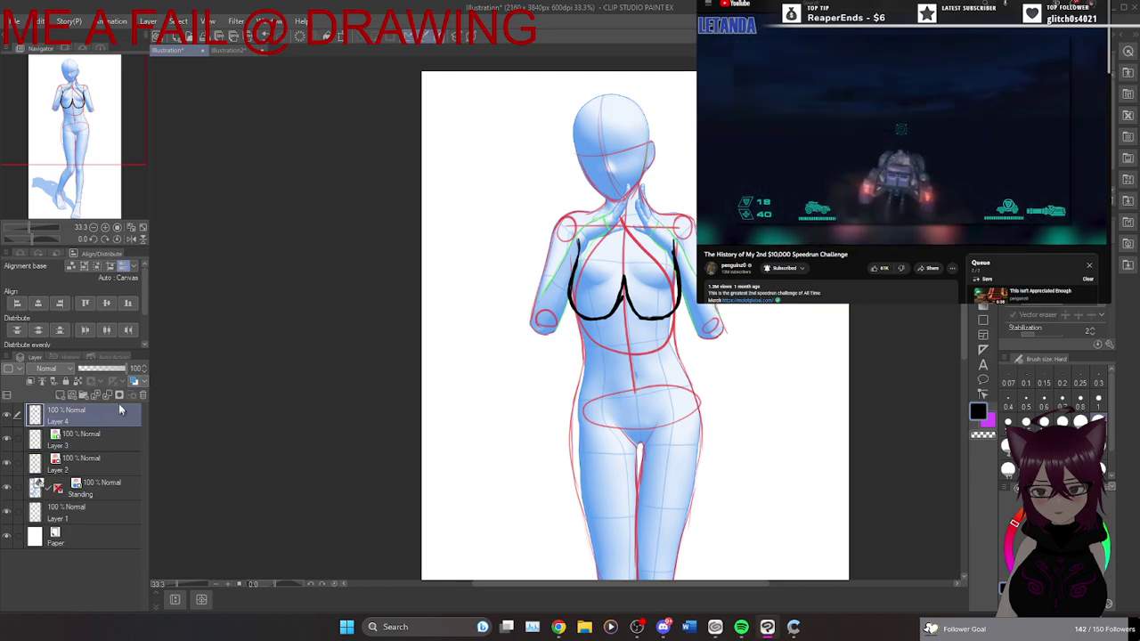
{"action": "left_click", "coordinate": [135, 382]}
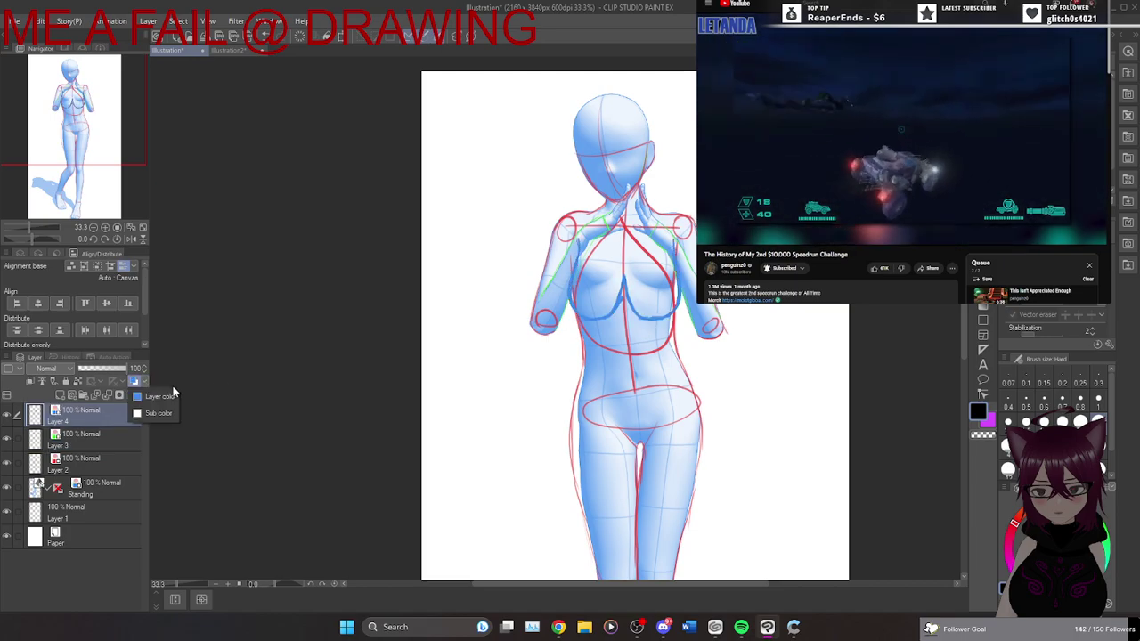
{"action": "left_click_drag", "start_coordinate": [577, 298], "coordinate": [575, 361]}
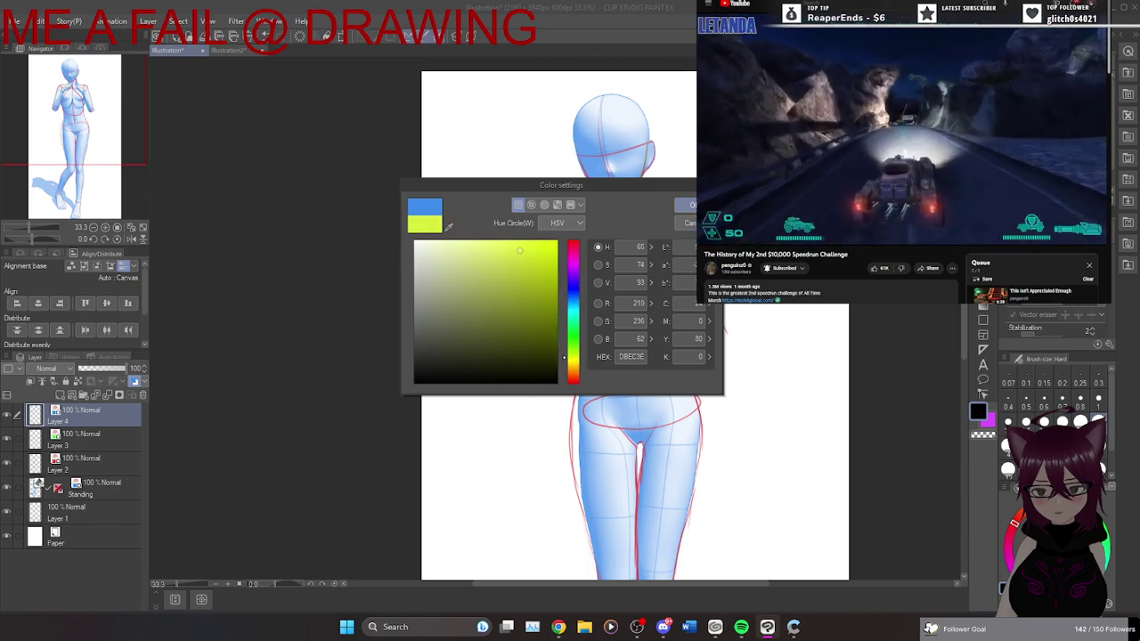
{"action": "left_click", "coordinate": [691, 205]}
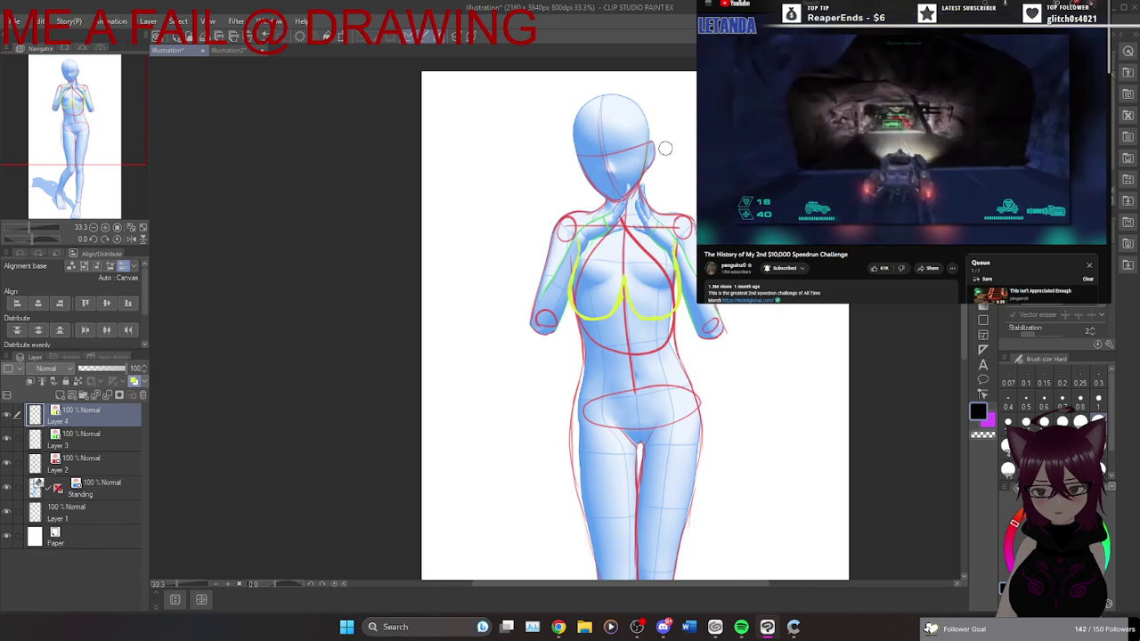
Add a new layer above Layer 4 and outline the figure's jaw, ear, neck and left shoulder in black with the brush.
{"action": "left_click", "coordinate": [61, 395]}
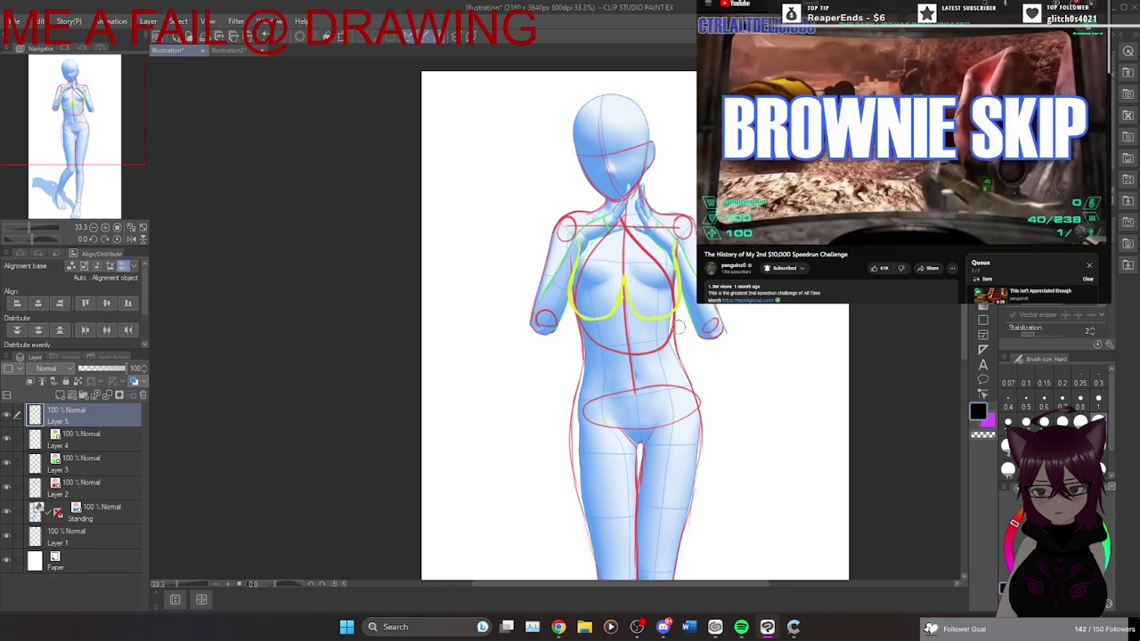
{"action": "key", "text": "b"}
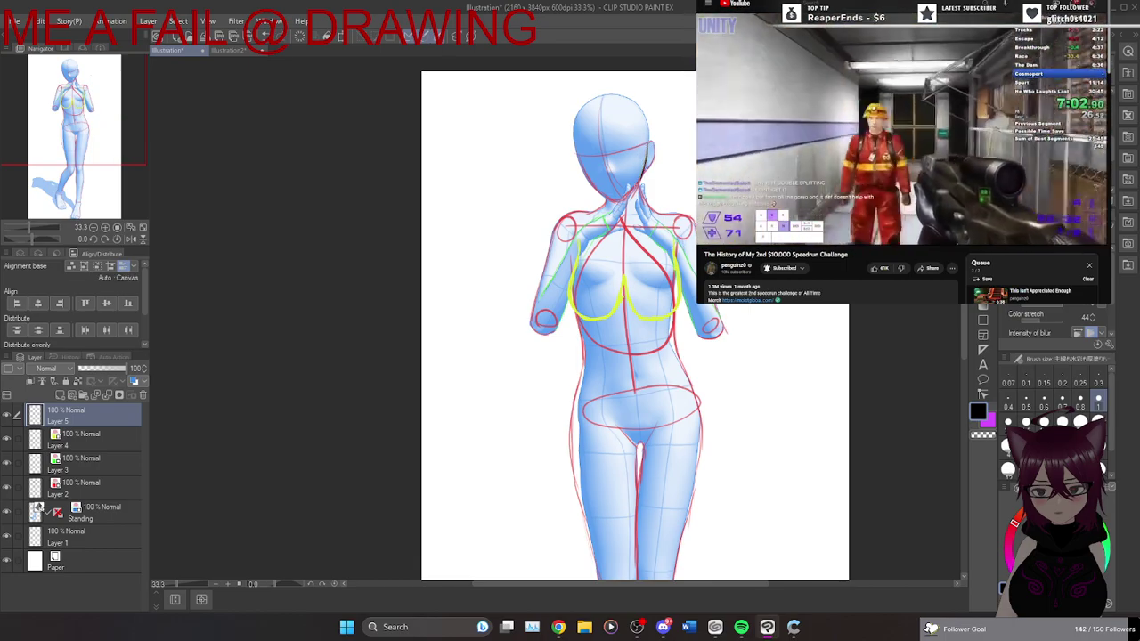
{"action": "left_click_drag", "start_coordinate": [648, 144], "coordinate": [618, 201]}
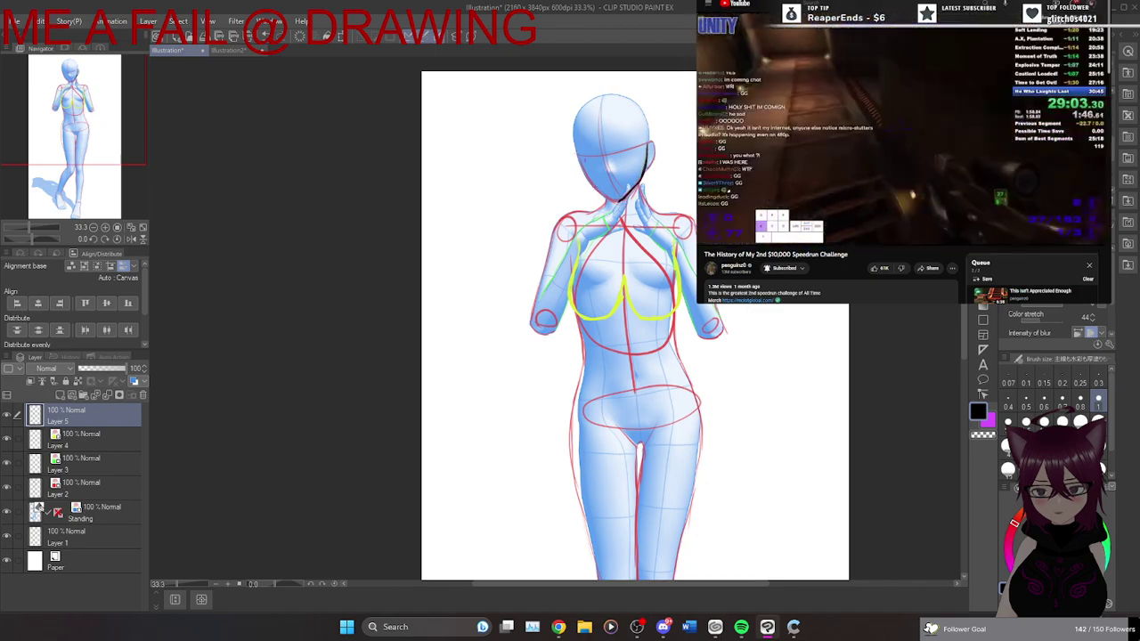
{"action": "mouse_move", "coordinate": [577, 154]}
{"action": "left_mouse_down"}
{"action": "mouse_move", "coordinate": [593, 184]}
{"action": "mouse_move", "coordinate": [626, 199]}
{"action": "left_mouse_up"}
{"action": "key", "text": "ctrl+z"}
{"action": "mouse_move", "coordinate": [575, 153]}
{"action": "left_mouse_down"}
{"action": "mouse_move", "coordinate": [595, 193]}
{"action": "mouse_move", "coordinate": [612, 203]}
{"action": "mouse_move", "coordinate": [634, 190]}
{"action": "left_mouse_up"}
{"action": "key", "text": "ctrl+z"}
{"action": "key", "text": "ctrl+z"}
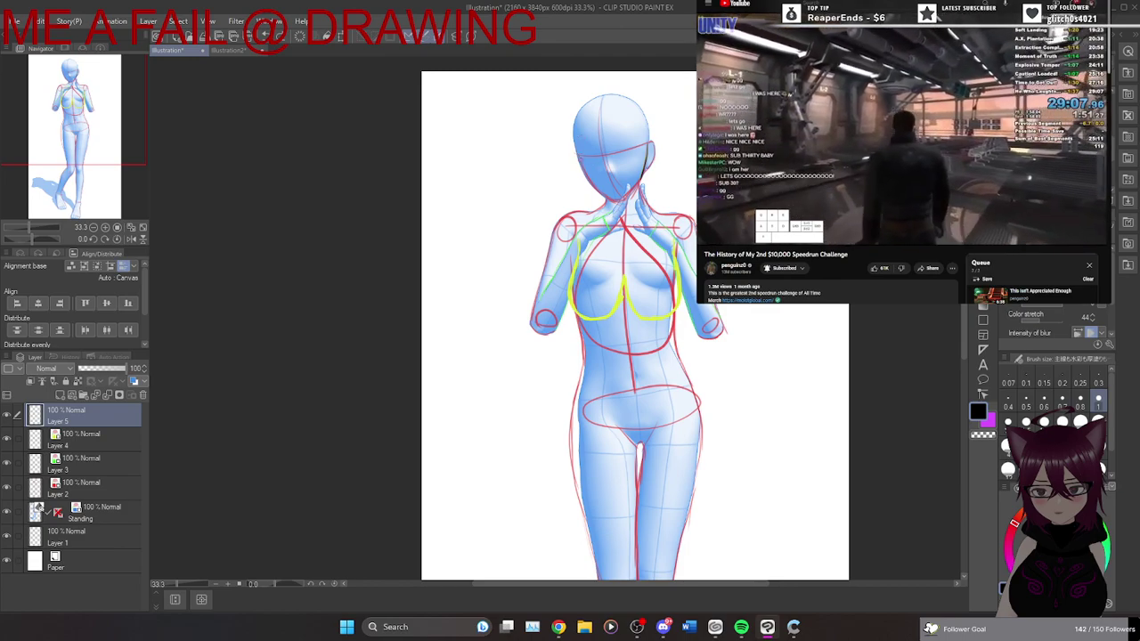
{"action": "mouse_move", "coordinate": [576, 153]}
{"action": "left_mouse_down"}
{"action": "mouse_move", "coordinate": [624, 196]}
{"action": "mouse_move", "coordinate": [656, 152]}
{"action": "mouse_move", "coordinate": [651, 210]}
{"action": "left_mouse_up"}
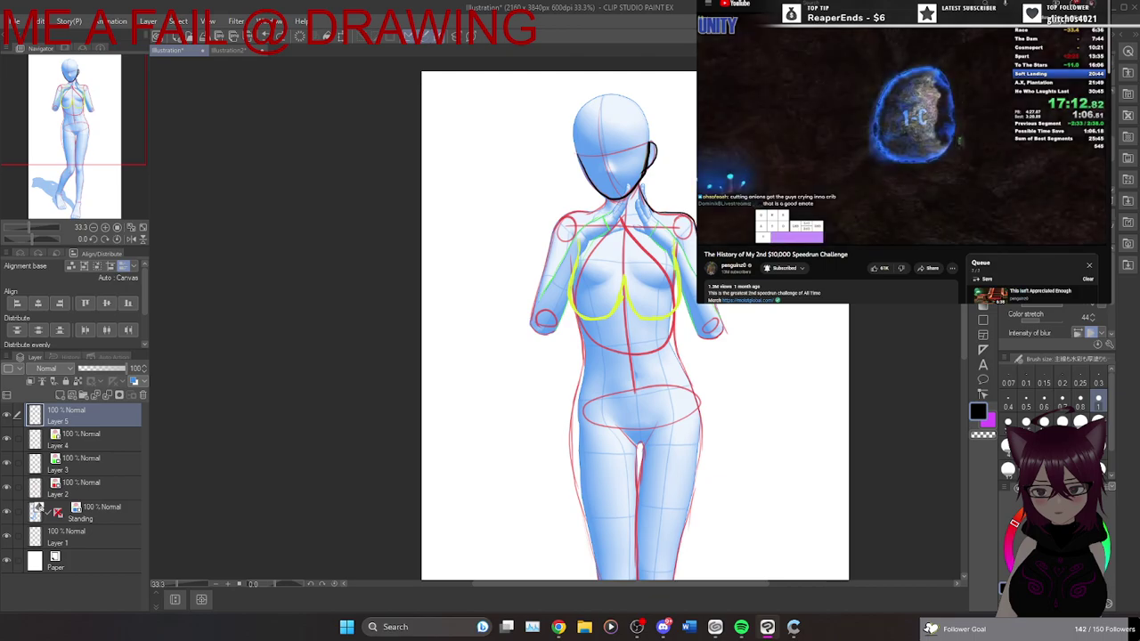
Ink the contours of the figure's left upper arm down to the elbow in black.
{"action": "left_click_drag", "start_coordinate": [713, 301], "coordinate": [726, 331]}
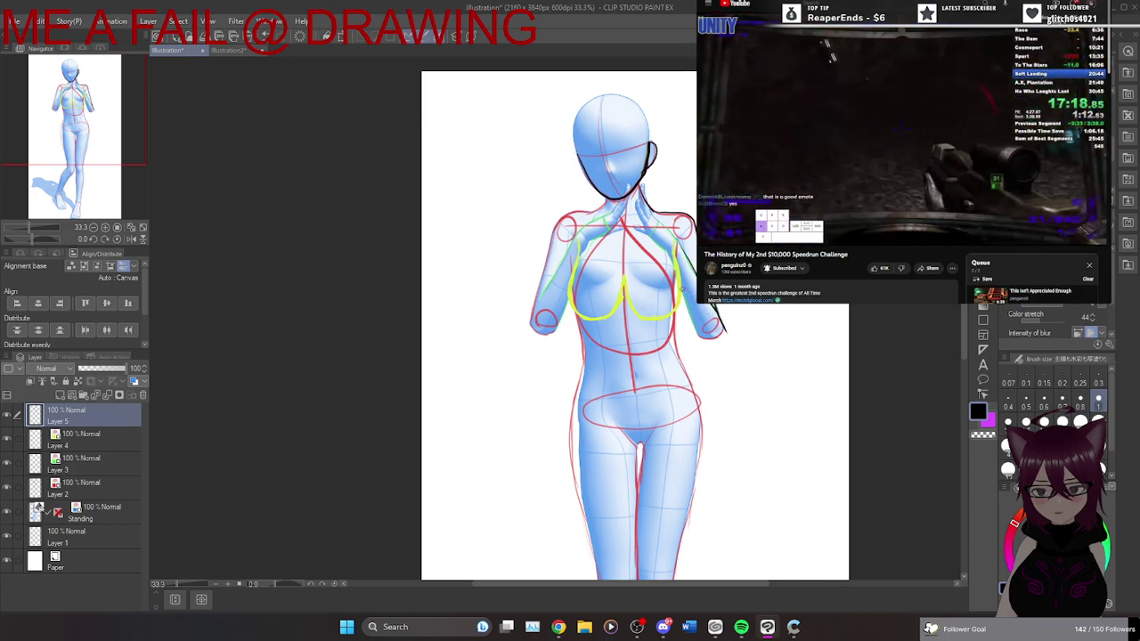
{"action": "mouse_move", "coordinate": [681, 290]}
{"action": "left_mouse_down"}
{"action": "mouse_move", "coordinate": [709, 342]}
{"action": "mouse_move", "coordinate": [726, 317]}
{"action": "mouse_move", "coordinate": [730, 341]}
{"action": "mouse_move", "coordinate": [696, 333]}
{"action": "mouse_move", "coordinate": [725, 322]}
{"action": "left_mouse_up"}
{"action": "key", "text": "ctrl+z"}
{"action": "key", "text": "ctrl+z"}
{"action": "left_click_drag", "start_coordinate": [680, 291], "coordinate": [700, 343]}
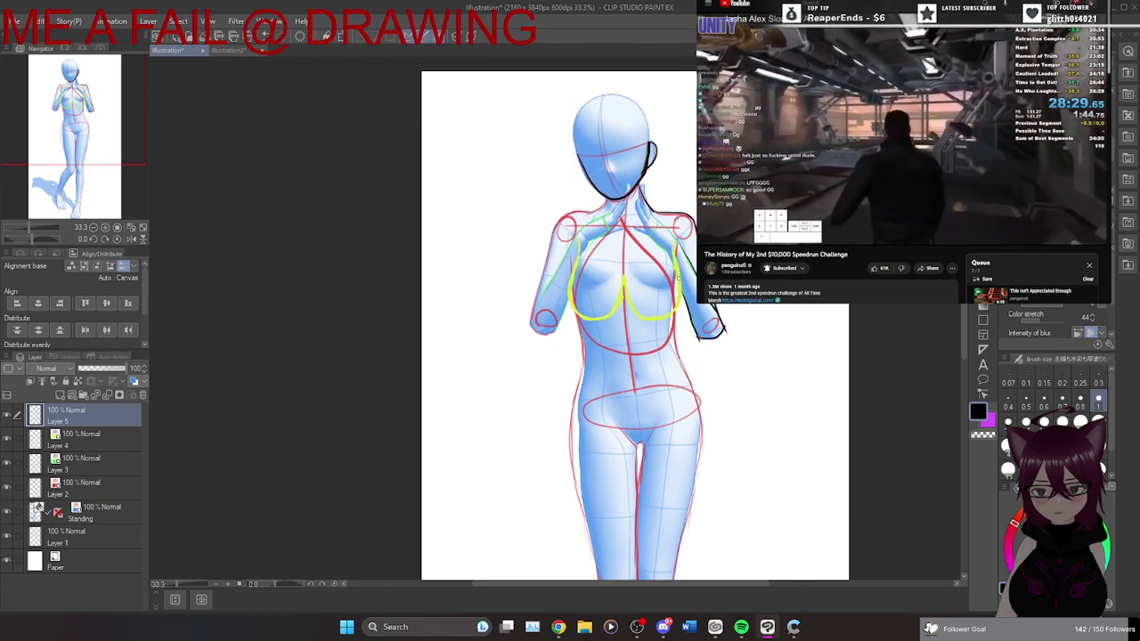
Ink the bust contours over the yellow guide lines, along with the left forearm and wrist.
{"action": "mouse_move", "coordinate": [681, 287]}
{"action": "left_mouse_down"}
{"action": "mouse_move", "coordinate": [672, 315]}
{"action": "mouse_move", "coordinate": [635, 315]}
{"action": "left_mouse_up"}
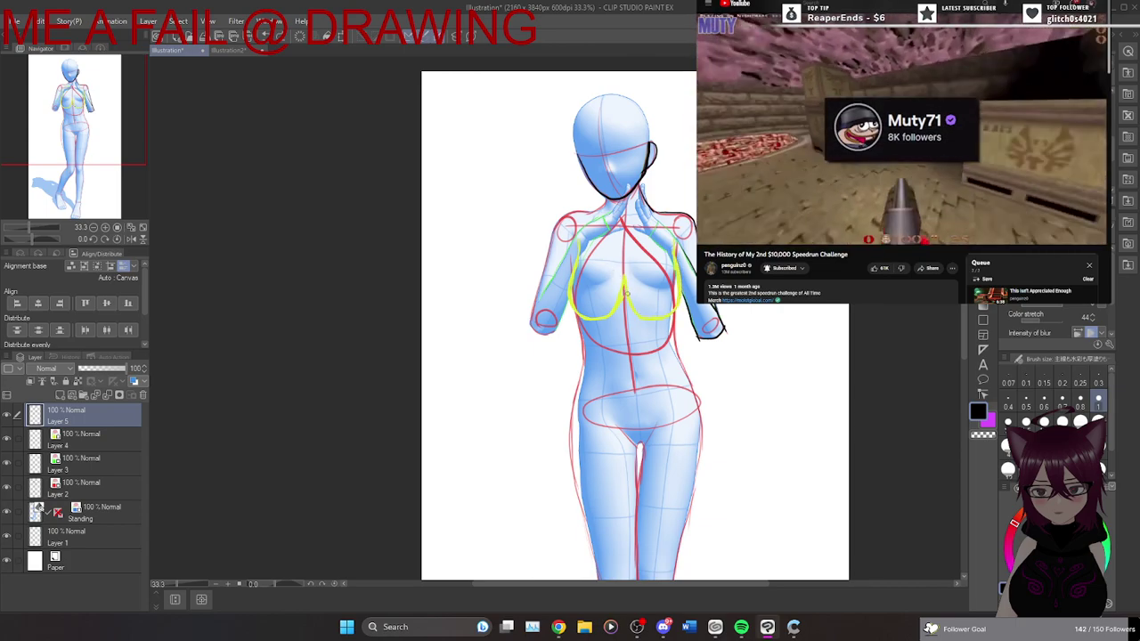
{"action": "mouse_move", "coordinate": [624, 281]}
{"action": "left_mouse_down"}
{"action": "mouse_move", "coordinate": [628, 305]}
{"action": "mouse_move", "coordinate": [648, 320]}
{"action": "mouse_move", "coordinate": [679, 309]}
{"action": "mouse_move", "coordinate": [684, 285]}
{"action": "left_mouse_up"}
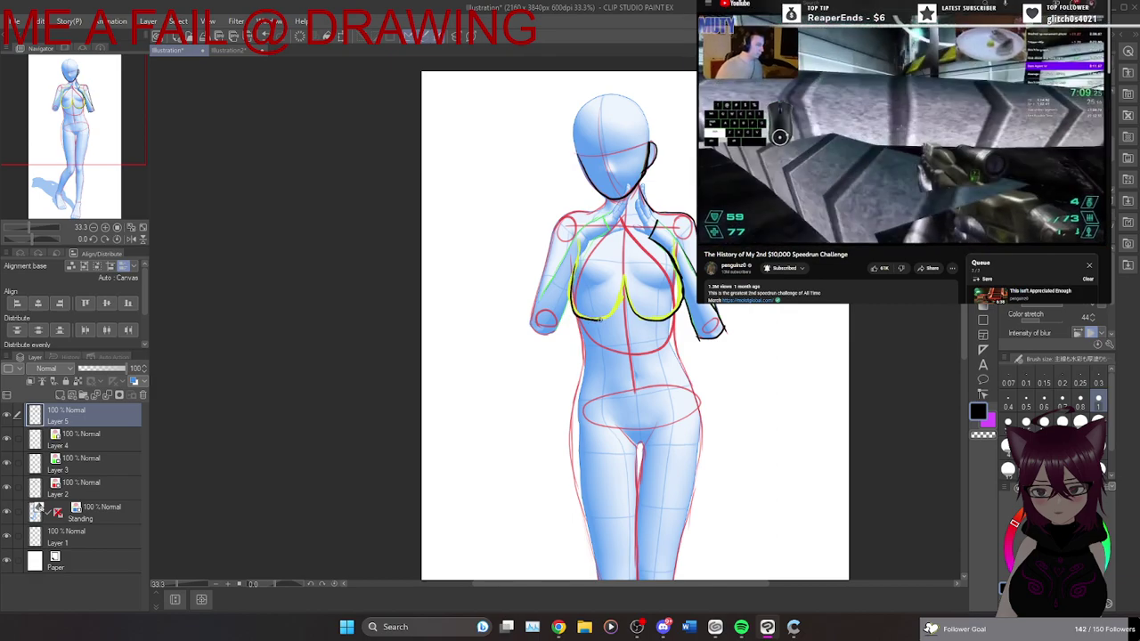
{"action": "mouse_move", "coordinate": [625, 276]}
{"action": "left_mouse_down"}
{"action": "mouse_move", "coordinate": [614, 312]}
{"action": "mouse_move", "coordinate": [589, 323]}
{"action": "mouse_move", "coordinate": [571, 312]}
{"action": "mouse_move", "coordinate": [574, 272]}
{"action": "left_mouse_up"}
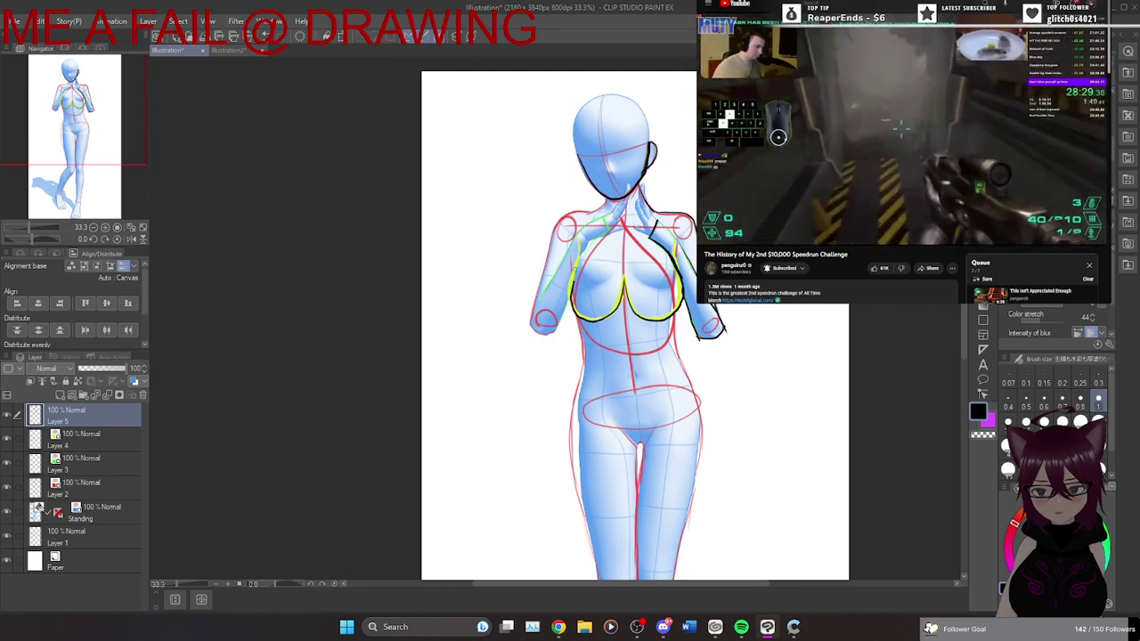
Ink the figure's right shoulder, upper arm, elbow and forearm up to the wrist in black.
{"action": "mouse_move", "coordinate": [609, 229]}
{"action": "left_mouse_down"}
{"action": "mouse_move", "coordinate": [602, 218]}
{"action": "mouse_move", "coordinate": [586, 242]}
{"action": "mouse_move", "coordinate": [552, 333]}
{"action": "left_mouse_up"}
{"action": "key", "text": "ctrl+z"}
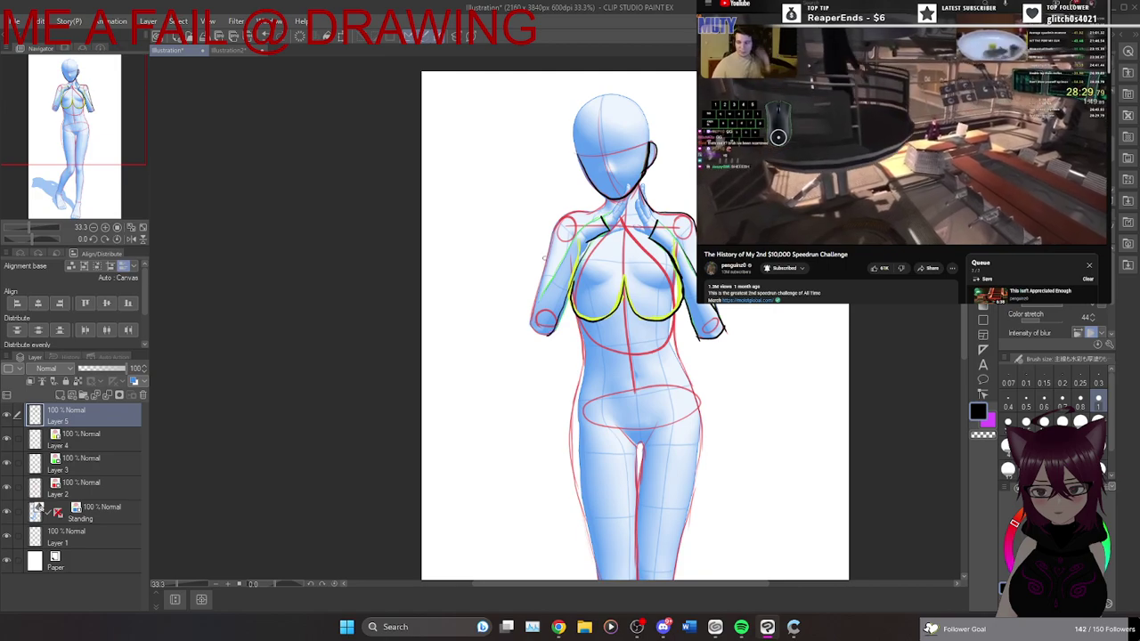
{"action": "mouse_move", "coordinate": [606, 195]}
{"action": "left_mouse_down"}
{"action": "mouse_move", "coordinate": [602, 210]}
{"action": "mouse_move", "coordinate": [559, 222]}
{"action": "mouse_move", "coordinate": [533, 335]}
{"action": "mouse_move", "coordinate": [547, 334]}
{"action": "mouse_move", "coordinate": [556, 269]}
{"action": "mouse_move", "coordinate": [579, 233]}
{"action": "mouse_move", "coordinate": [544, 293]}
{"action": "left_mouse_up"}
{"action": "key", "text": "ctrl+z"}
{"action": "left_click_drag", "start_coordinate": [572, 241], "coordinate": [607, 216]}
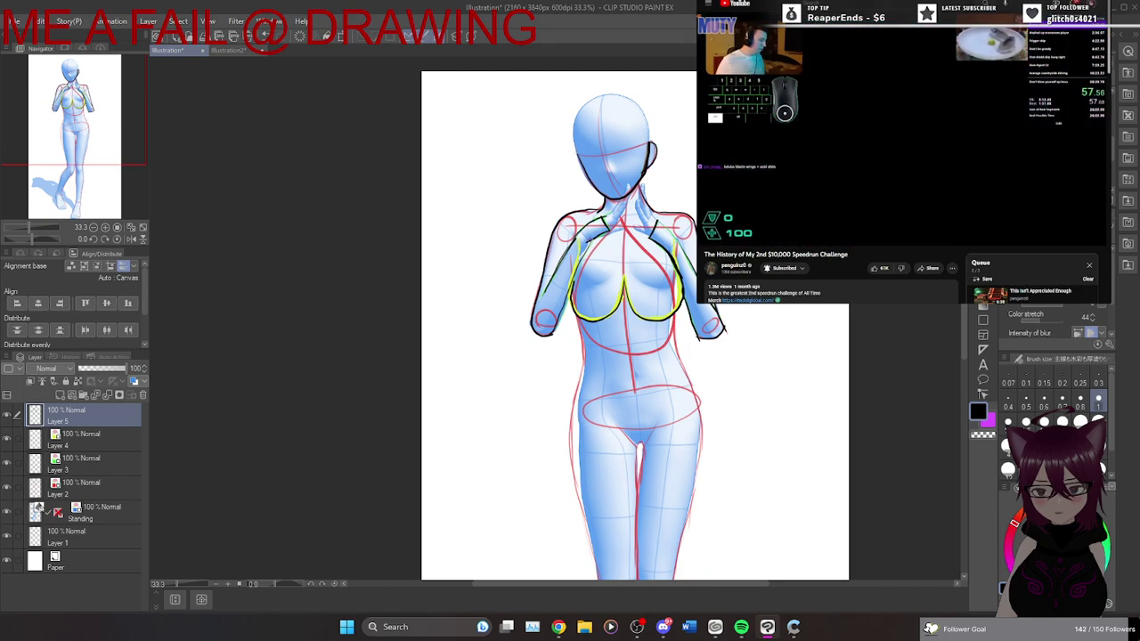
{"action": "left_click_drag", "start_coordinate": [588, 239], "coordinate": [562, 318]}
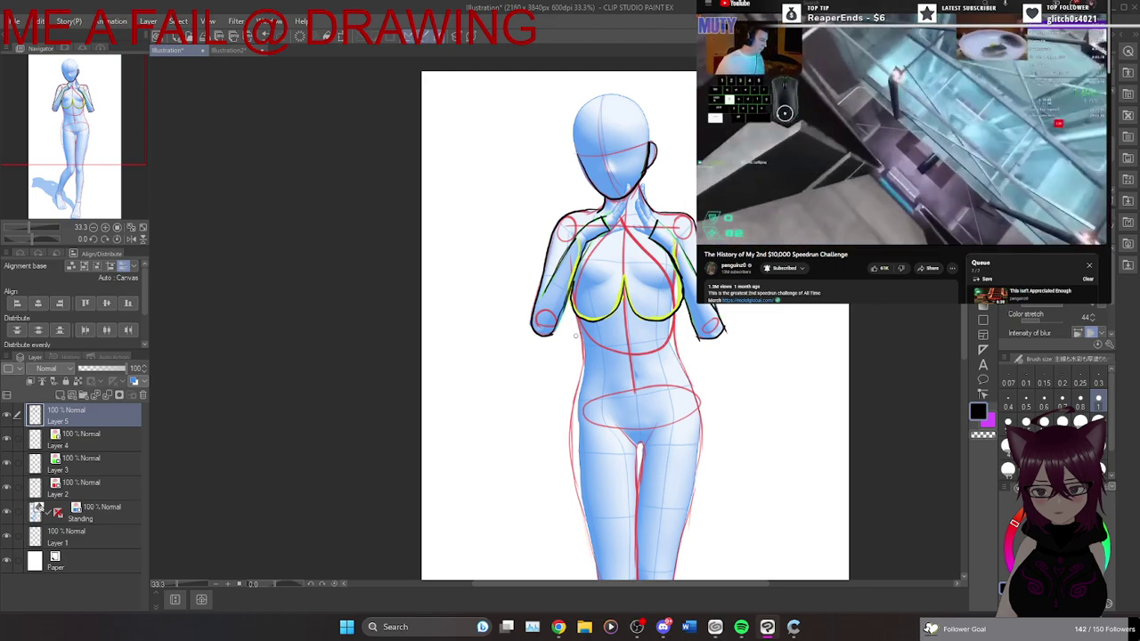
Ink both outer sides of the torso from below the bust along the waist and hips to the thighs.
{"action": "mouse_move", "coordinate": [575, 315]}
{"action": "left_mouse_down"}
{"action": "mouse_move", "coordinate": [588, 362]}
{"action": "mouse_move", "coordinate": [571, 444]}
{"action": "mouse_move", "coordinate": [586, 517]}
{"action": "left_mouse_up"}
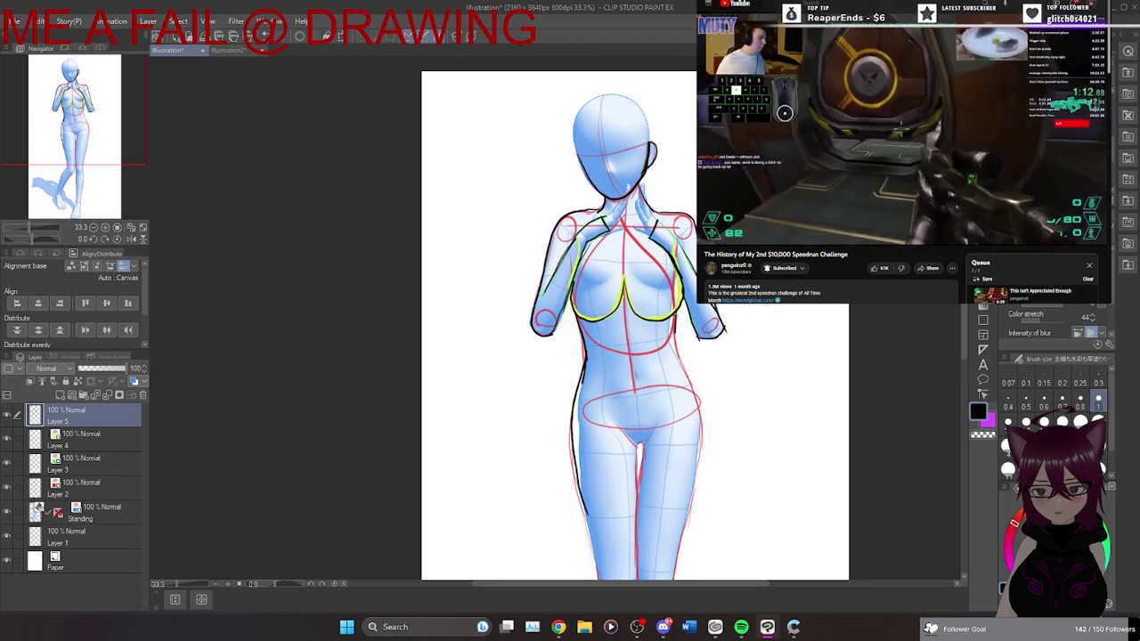
{"action": "left_click_drag", "start_coordinate": [676, 314], "coordinate": [703, 477]}
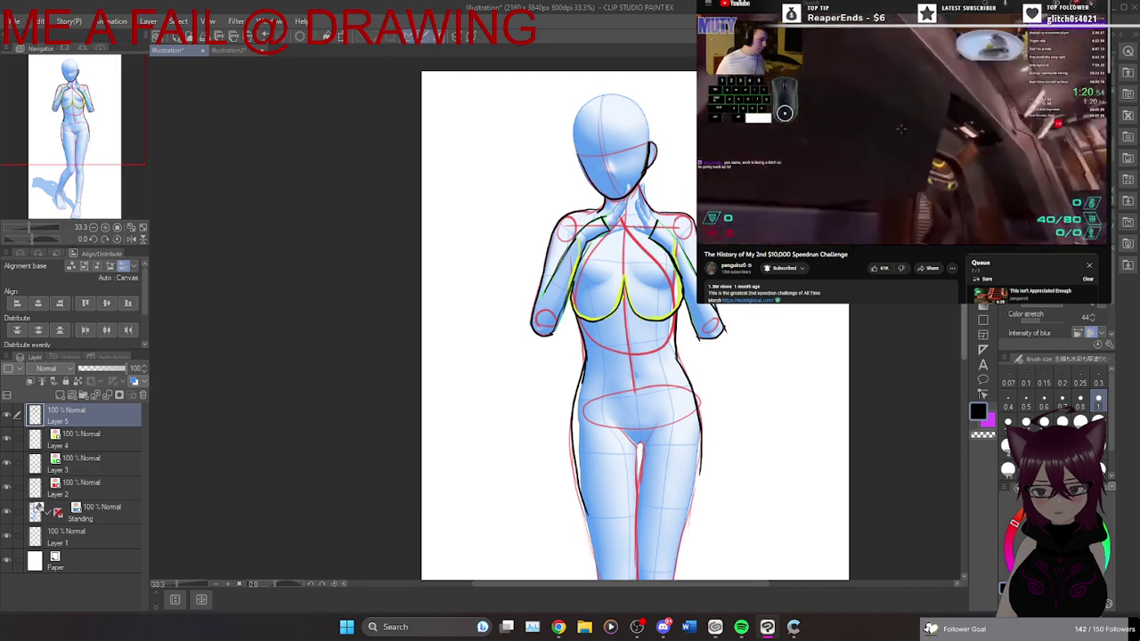
Ink the outer and inner contours of the figure's left leg down to the ankle in black.
{"action": "scroll", "coordinate": [635, 321], "scroll_direction": "down", "scroll_amount": 5}
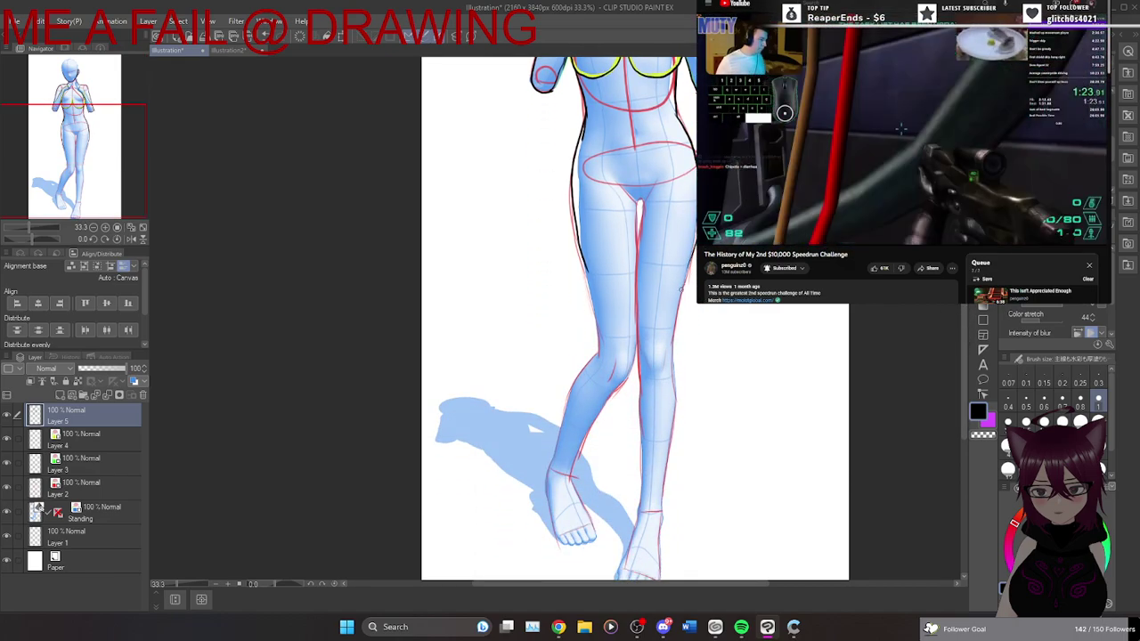
{"action": "left_click_drag", "start_coordinate": [688, 285], "coordinate": [673, 353]}
{"action": "left_click_drag", "start_coordinate": [680, 308], "coordinate": [672, 372]}
{"action": "key", "text": "ctrl+z"}
{"action": "key", "text": "ctrl+z"}
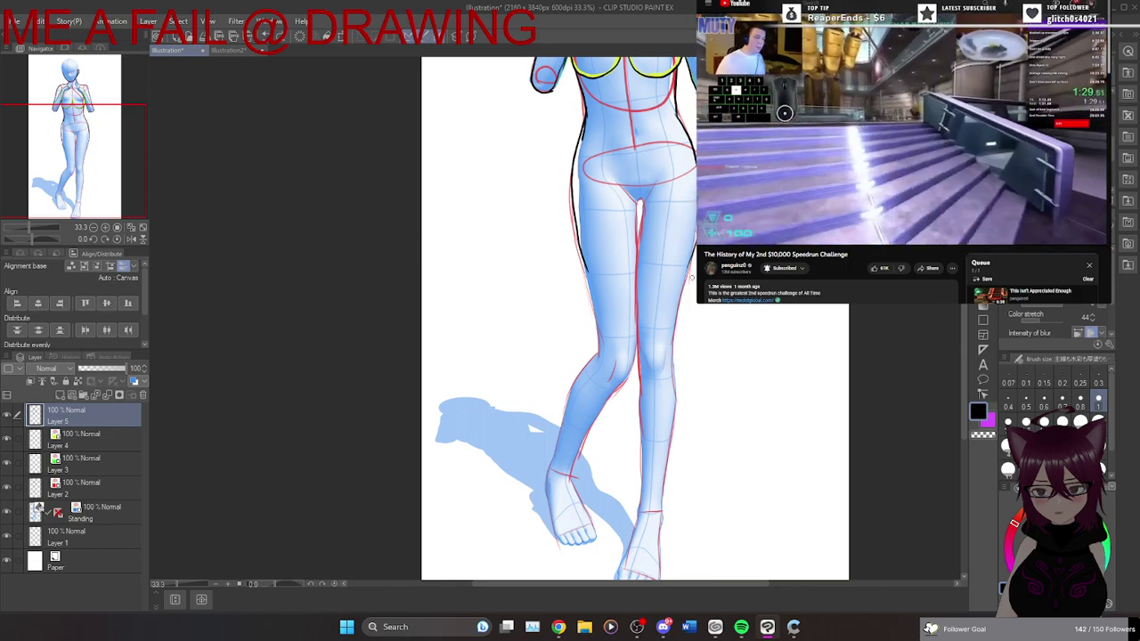
{"action": "mouse_move", "coordinate": [684, 286]}
{"action": "left_mouse_down"}
{"action": "mouse_move", "coordinate": [674, 426]}
{"action": "mouse_move", "coordinate": [661, 512]}
{"action": "mouse_move", "coordinate": [667, 509]}
{"action": "left_mouse_up"}
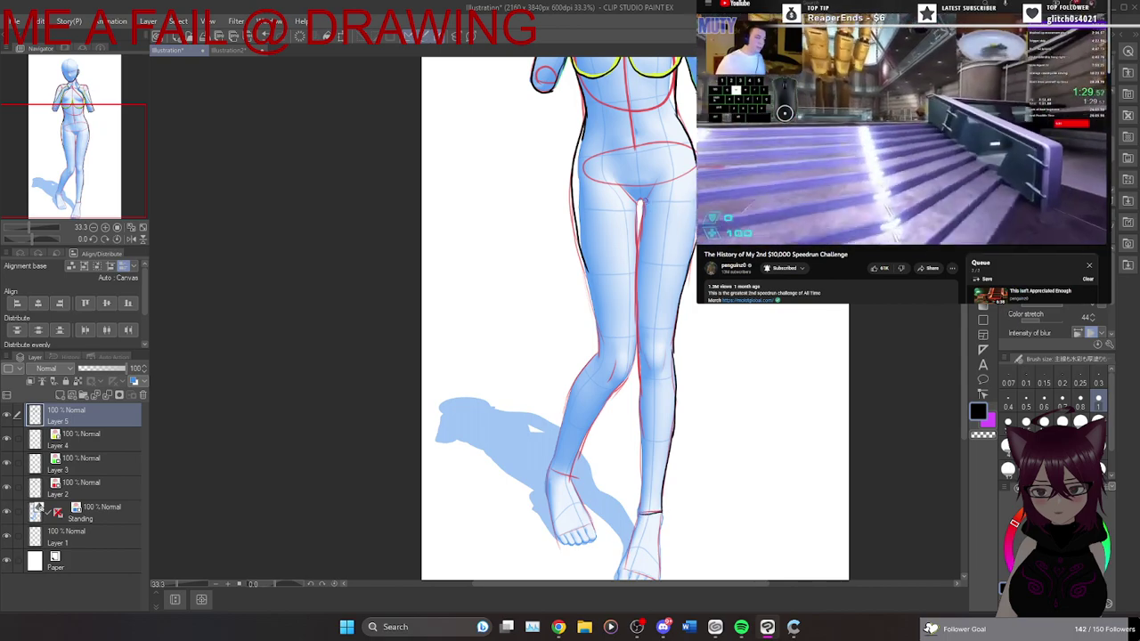
{"action": "left_click_drag", "start_coordinate": [640, 198], "coordinate": [641, 403]}
{"action": "left_click_drag", "start_coordinate": [639, 351], "coordinate": [640, 526]}
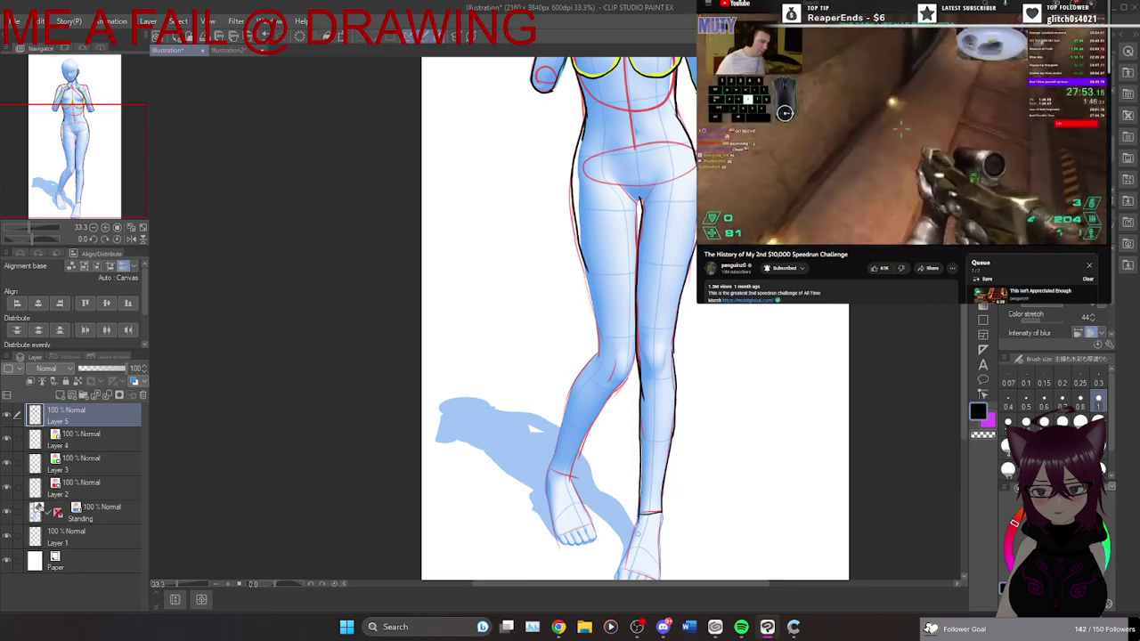
Ink the contours of the figure's right leg down to the ankle and add short crease lines at both knees.
{"action": "mouse_move", "coordinate": [581, 251]}
{"action": "left_mouse_down"}
{"action": "mouse_move", "coordinate": [602, 356]}
{"action": "mouse_move", "coordinate": [547, 472]}
{"action": "mouse_move", "coordinate": [575, 481]}
{"action": "left_mouse_up"}
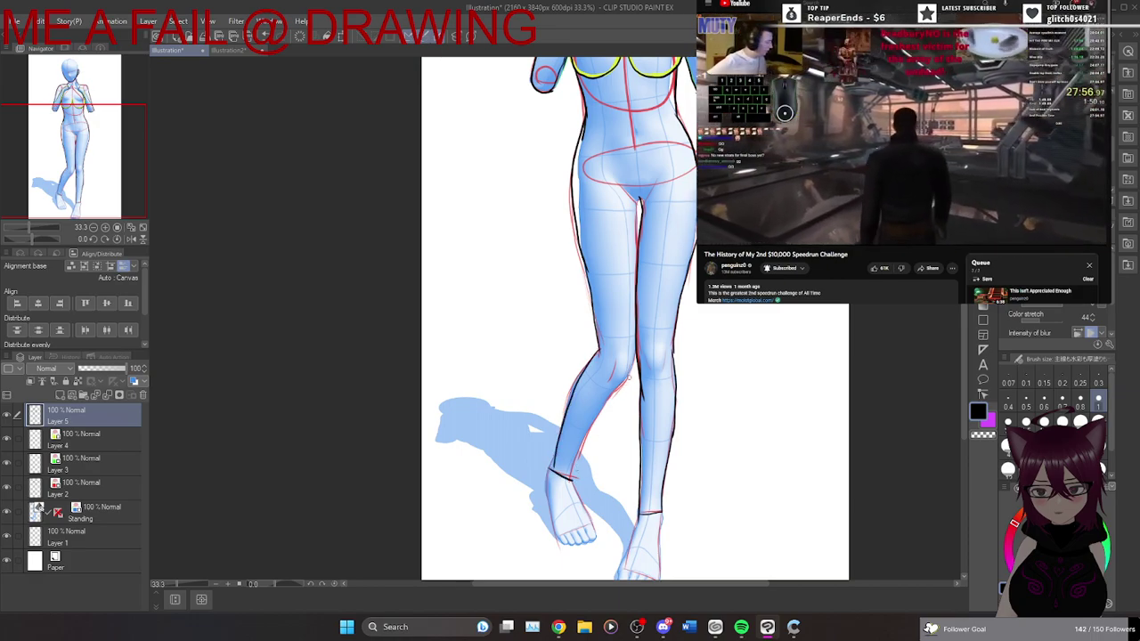
{"action": "left_click_drag", "start_coordinate": [609, 394], "coordinate": [570, 486]}
{"action": "left_click_drag", "start_coordinate": [638, 194], "coordinate": [635, 248]}
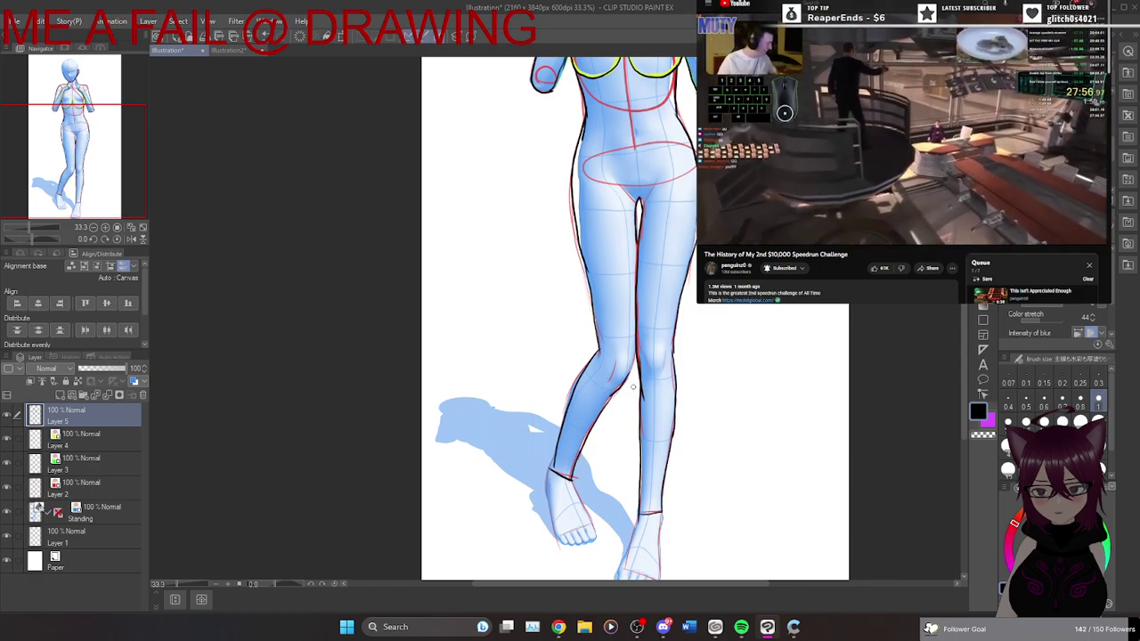
{"action": "mouse_move", "coordinate": [635, 349]}
{"action": "left_mouse_down"}
{"action": "mouse_move", "coordinate": [625, 390]}
{"action": "mouse_move", "coordinate": [609, 385]}
{"action": "left_mouse_up"}
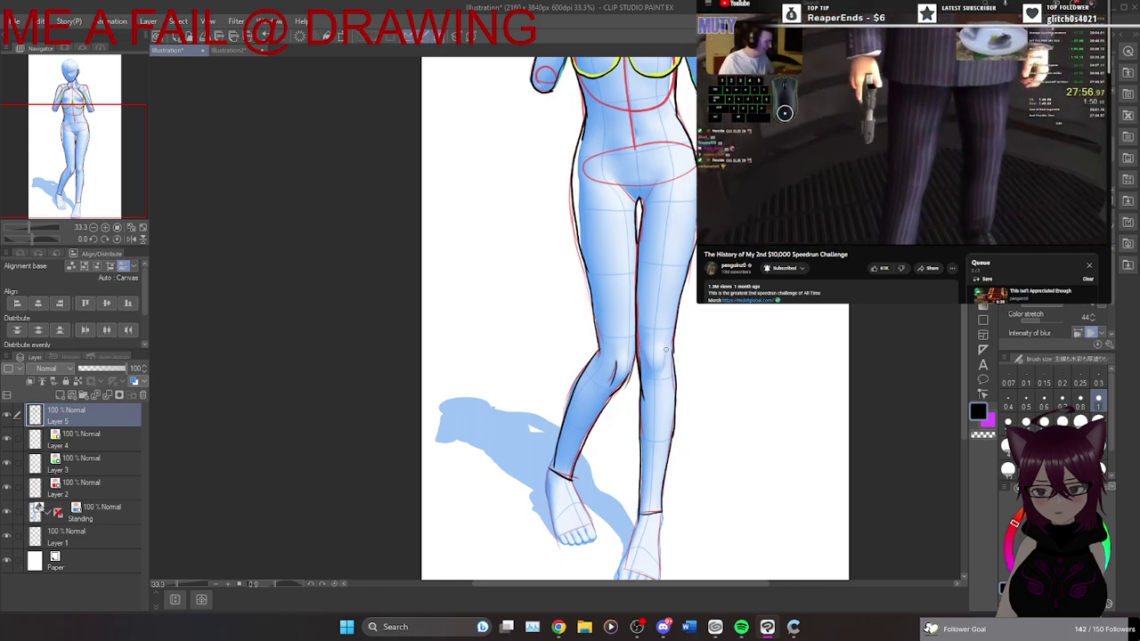
{"action": "left_click_drag", "start_coordinate": [644, 351], "coordinate": [654, 372]}
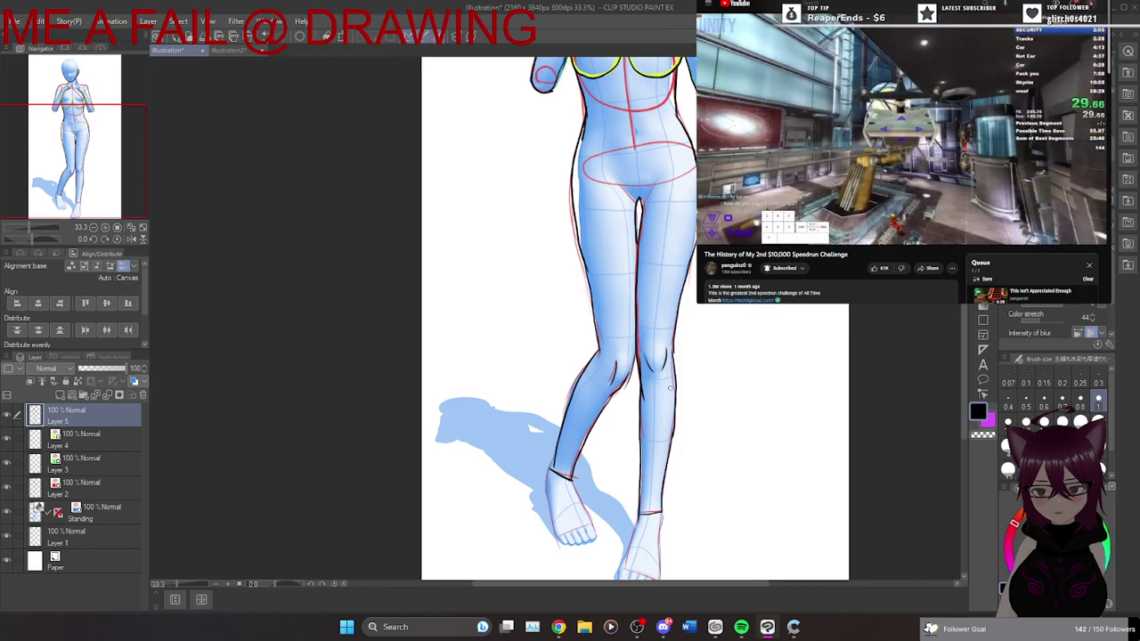
{"action": "scroll", "coordinate": [577, 386], "scroll_direction": "down", "scroll_amount": 3}
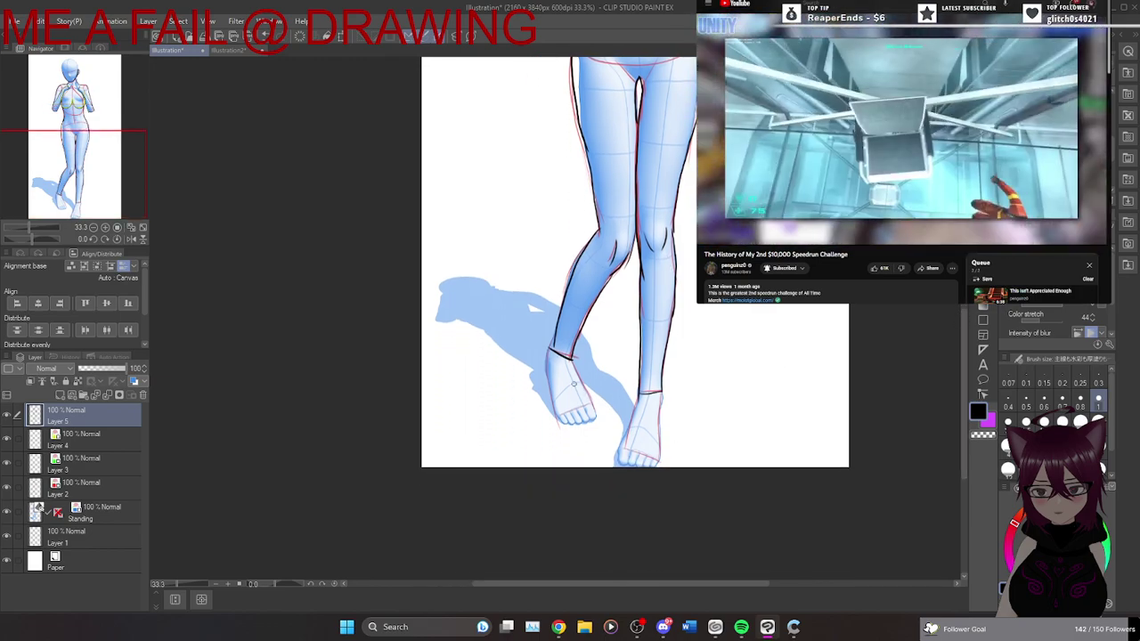
Ink the side contours and toe-base lines of both feet below the ankles in black.
{"action": "left_click_drag", "start_coordinate": [550, 349], "coordinate": [559, 421]}
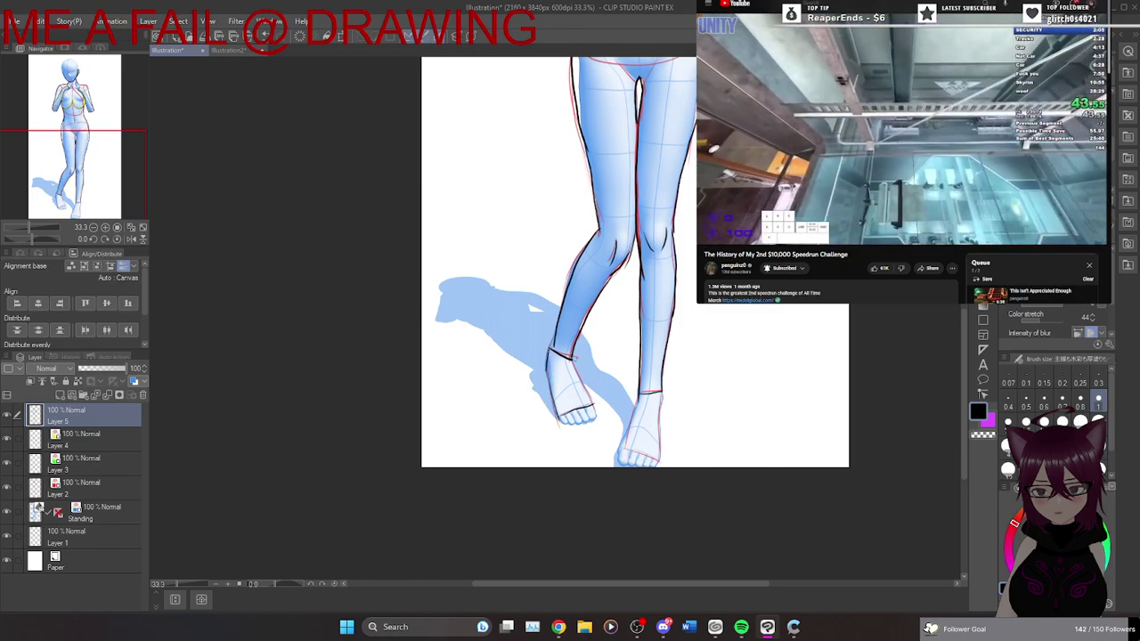
{"action": "mouse_move", "coordinate": [640, 395]}
{"action": "left_mouse_down"}
{"action": "mouse_move", "coordinate": [622, 470]}
{"action": "mouse_move", "coordinate": [637, 460]}
{"action": "mouse_move", "coordinate": [626, 447]}
{"action": "mouse_move", "coordinate": [659, 461]}
{"action": "left_mouse_up"}
{"action": "left_click_drag", "start_coordinate": [659, 397], "coordinate": [660, 456]}
{"action": "left_click_drag", "start_coordinate": [661, 392], "coordinate": [658, 460]}
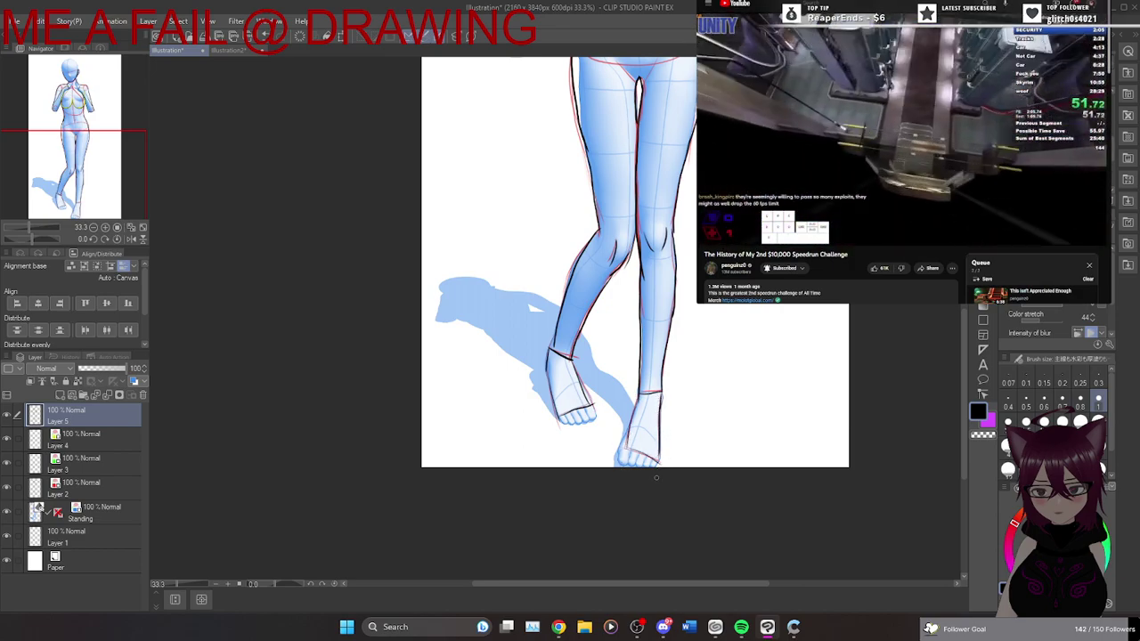
Ink the head's vertical centre line and the horizontal eye line across the face.
{"action": "left_click_drag", "start_coordinate": [964, 317], "coordinate": [964, 193]}
{"action": "scroll", "coordinate": [656, 478], "scroll_direction": "up", "scroll_amount": 1}
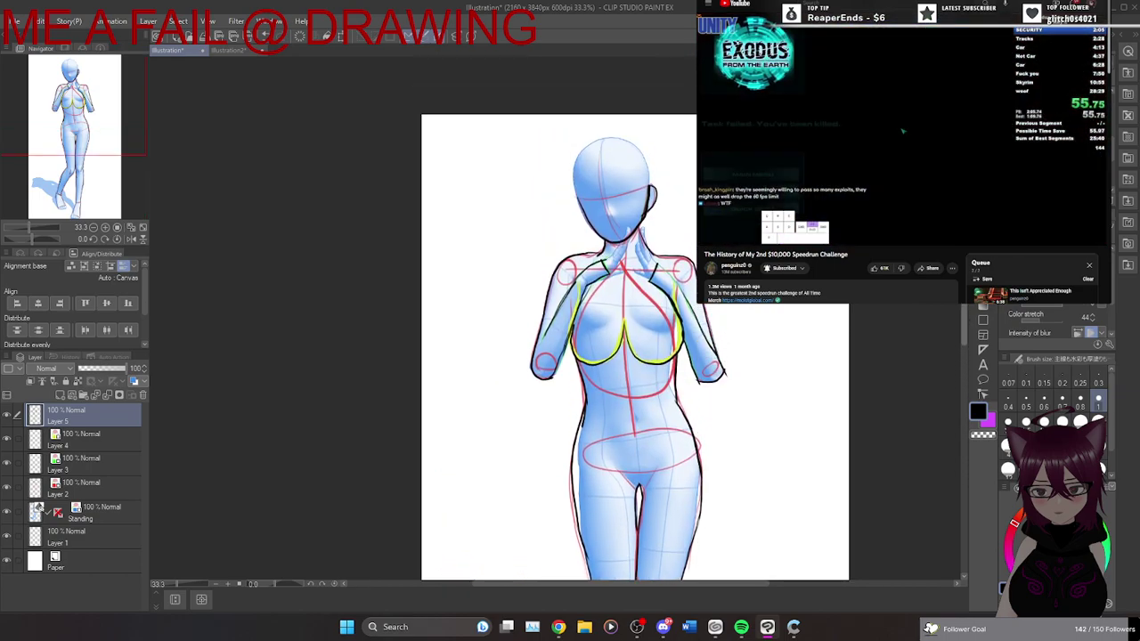
{"action": "scroll", "coordinate": [635, 347], "scroll_direction": "down", "scroll_amount": 1}
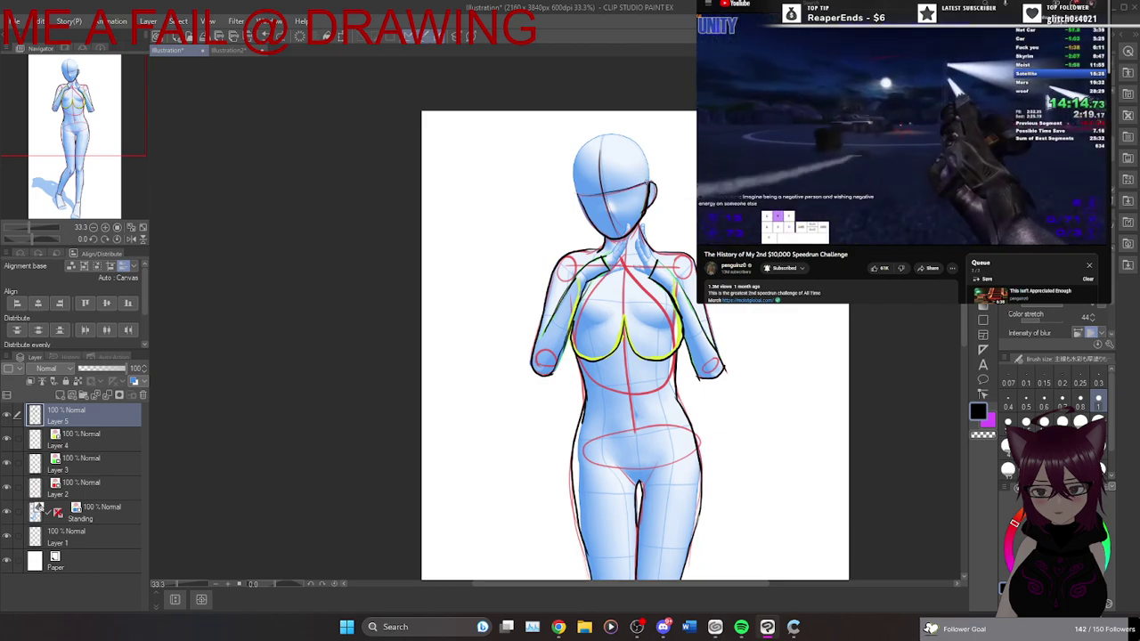
{"action": "left_click_drag", "start_coordinate": [643, 184], "coordinate": [575, 195]}
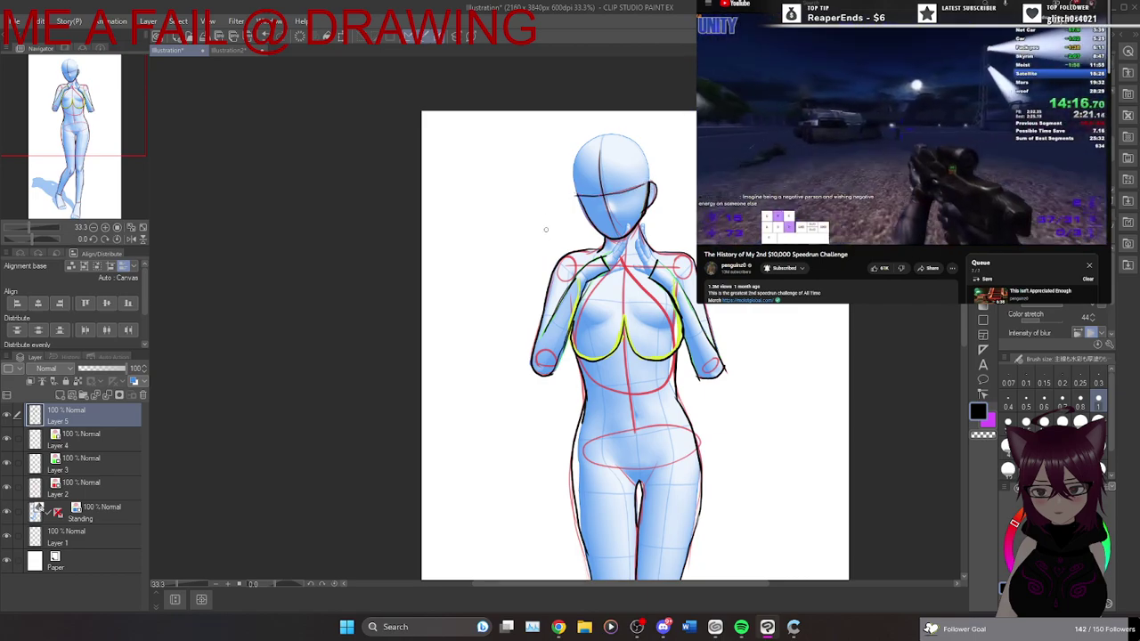
Hide sketch guide Layers 2, 3 and 4, and check the line art with the Standing layer briefly hidden.
{"action": "left_click", "coordinate": [7, 439]}
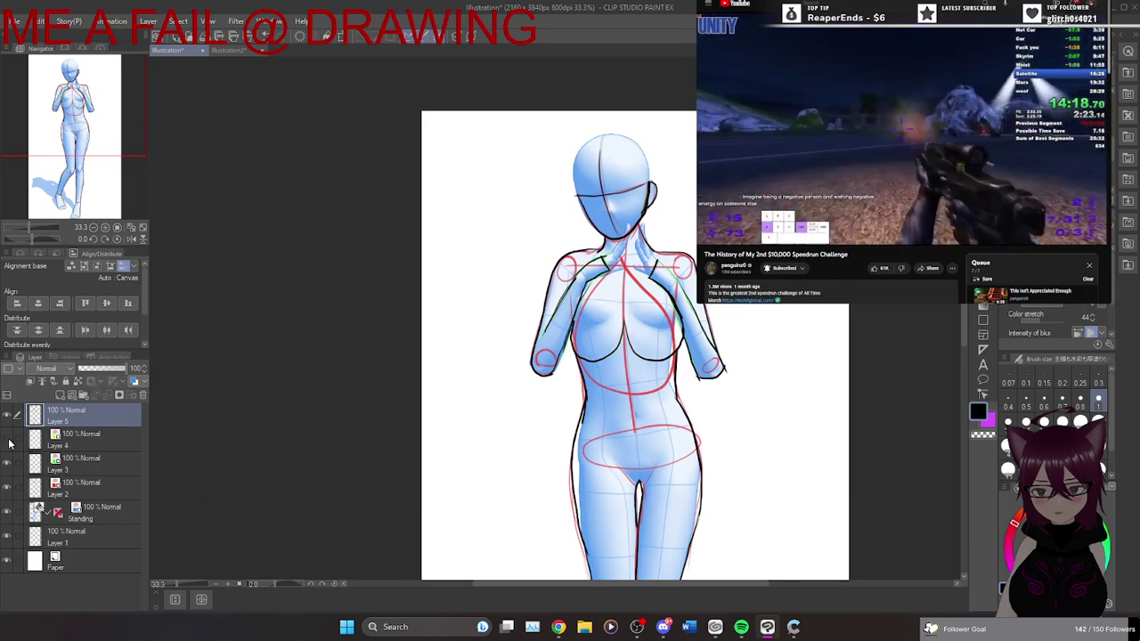
{"action": "left_click", "coordinate": [7, 487]}
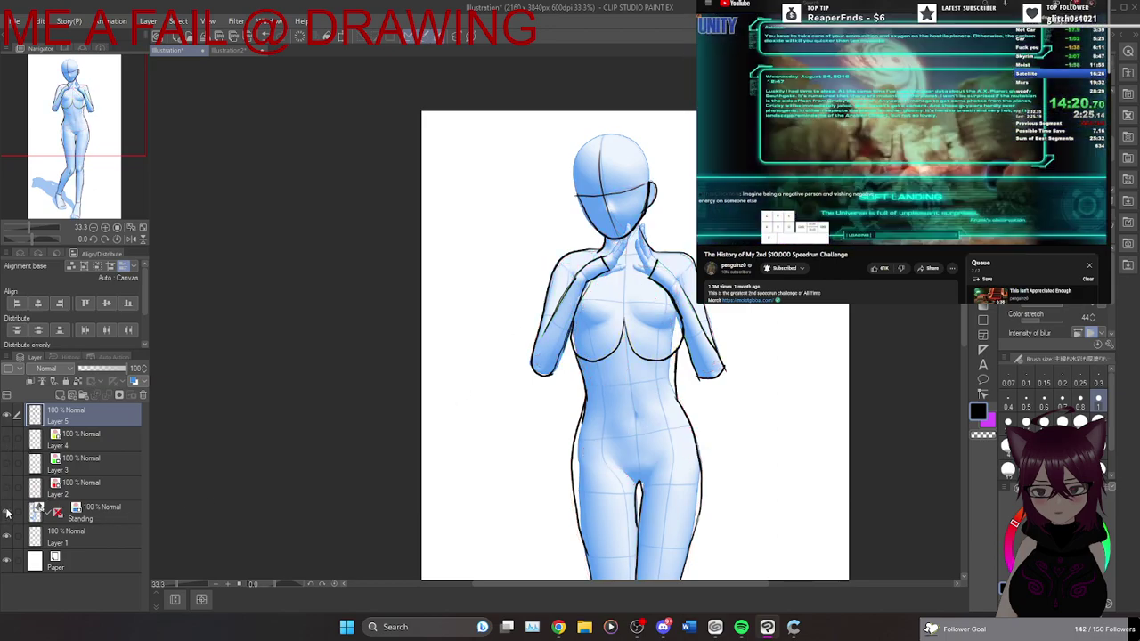
{"action": "left_click", "coordinate": [7, 512]}
{"action": "left_click", "coordinate": [7, 489]}
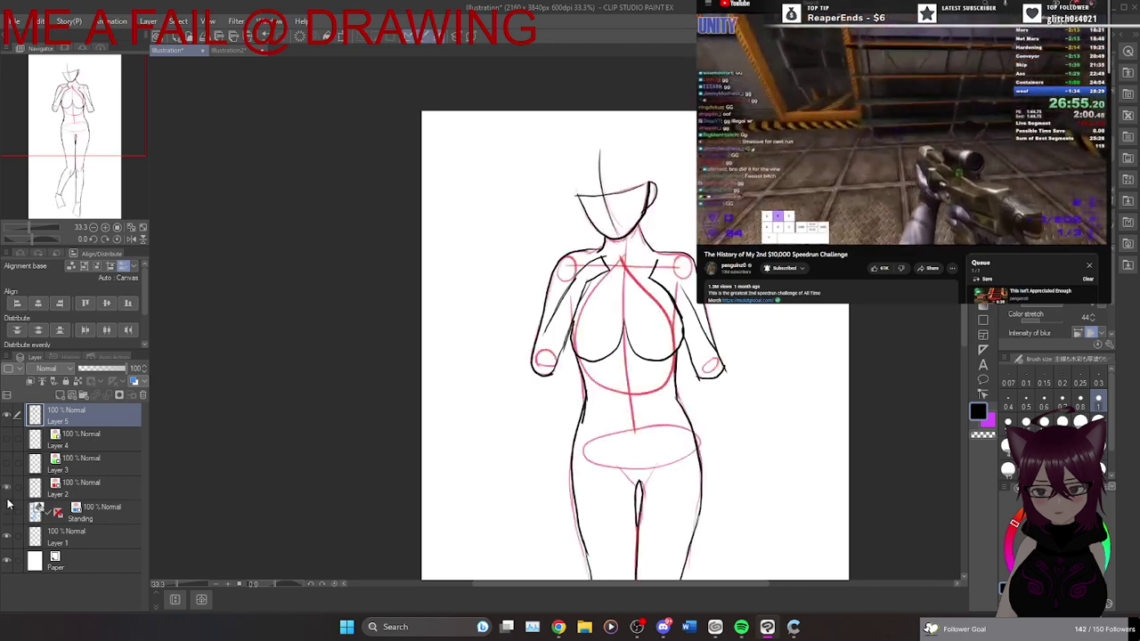
{"action": "left_click", "coordinate": [7, 488]}
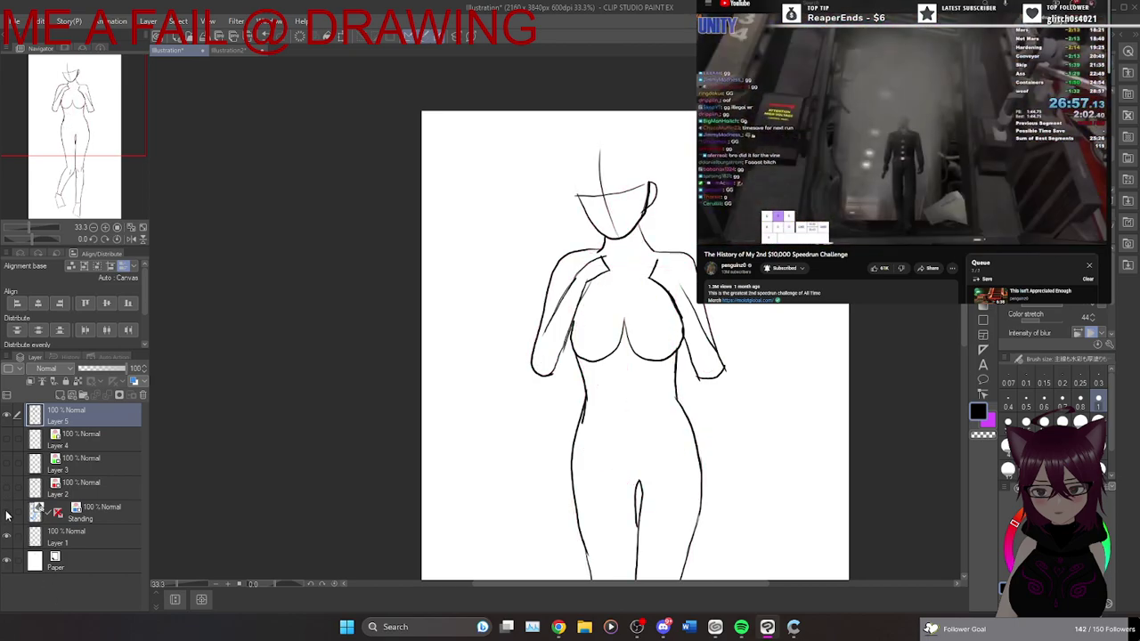
{"action": "left_click", "coordinate": [8, 512]}
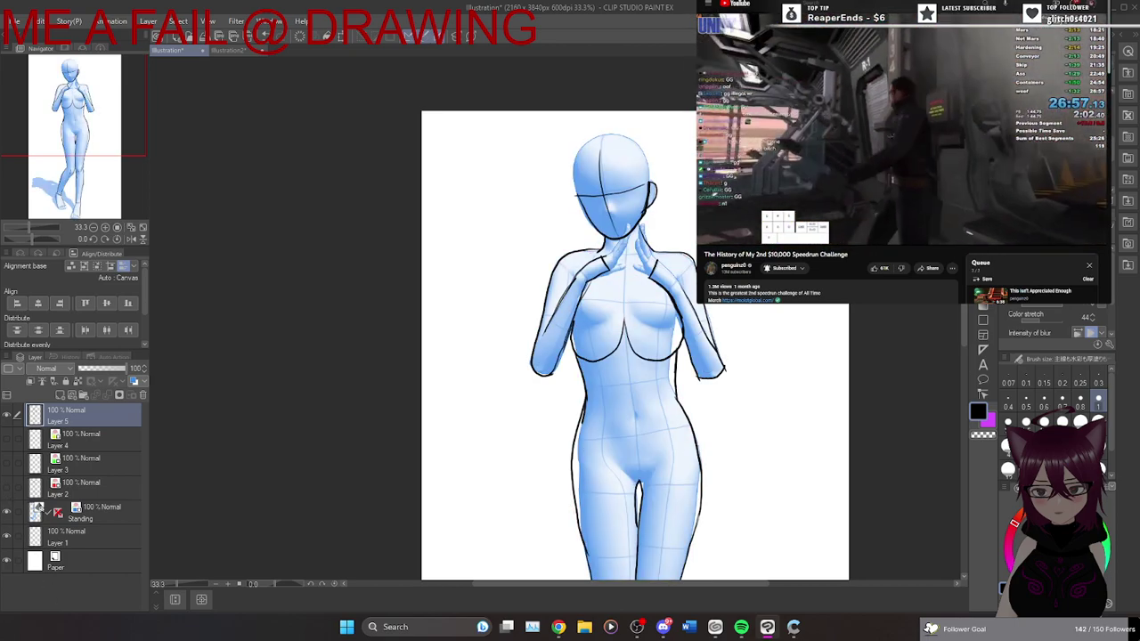
Ink two short diagonal crease lines at the groin, meeting at the top of the inner thighs.
{"action": "scroll", "coordinate": [635, 347], "scroll_direction": "down", "scroll_amount": 5}
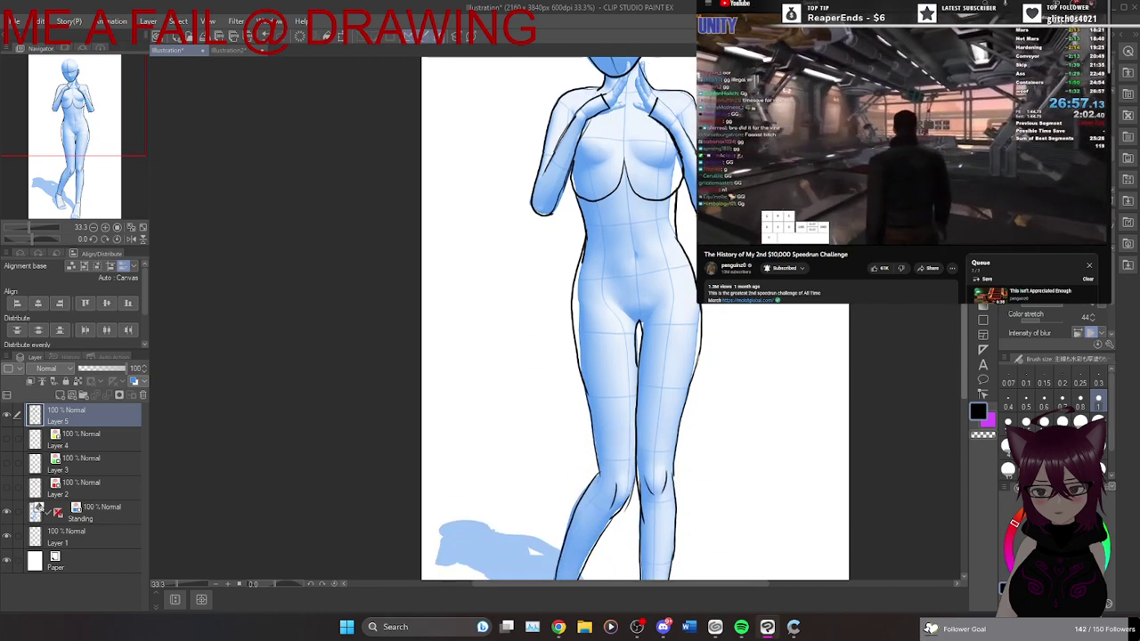
{"action": "scroll", "coordinate": [635, 348], "scroll_direction": "up", "scroll_amount": 2}
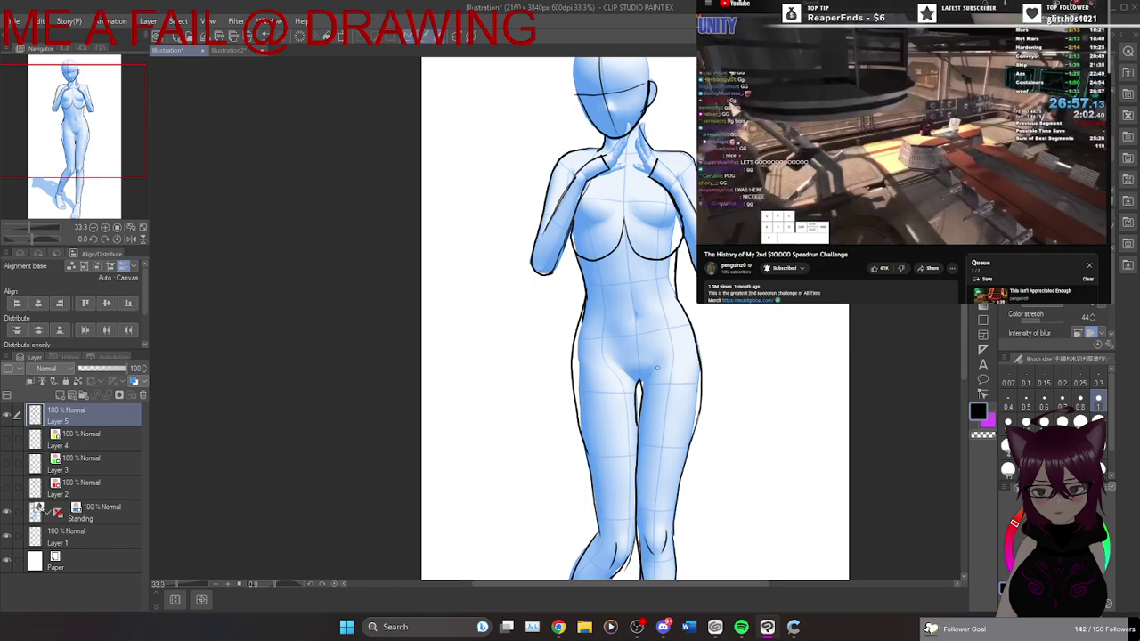
{"action": "left_click_drag", "start_coordinate": [657, 361], "coordinate": [639, 385]}
{"action": "key", "text": "ctrl+z"}
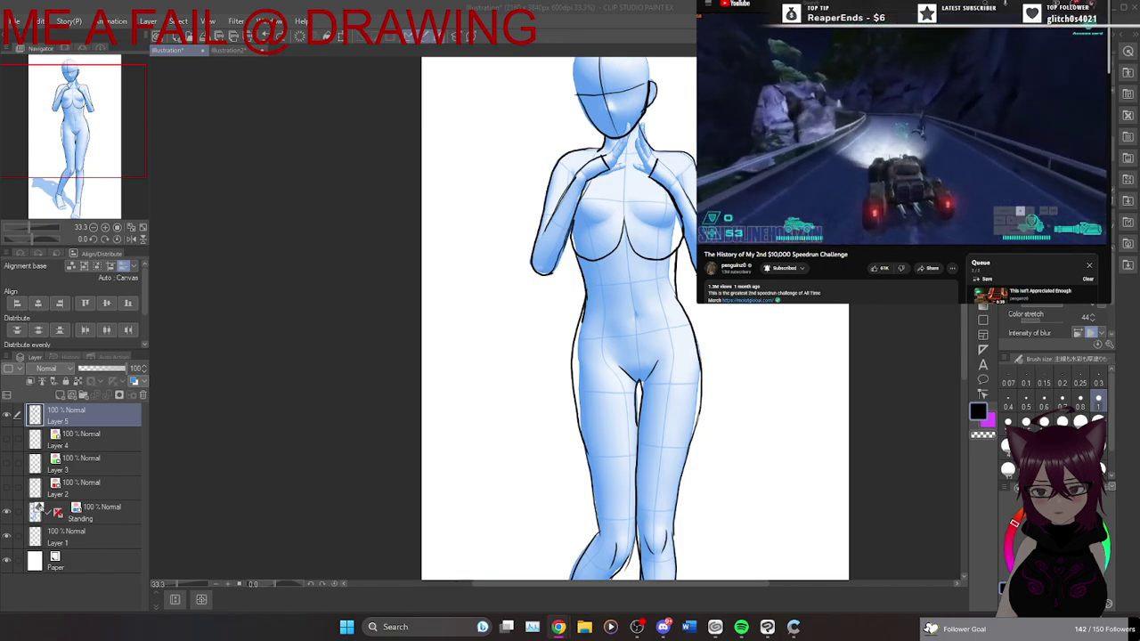
{"action": "key", "text": "alt+Tab"}
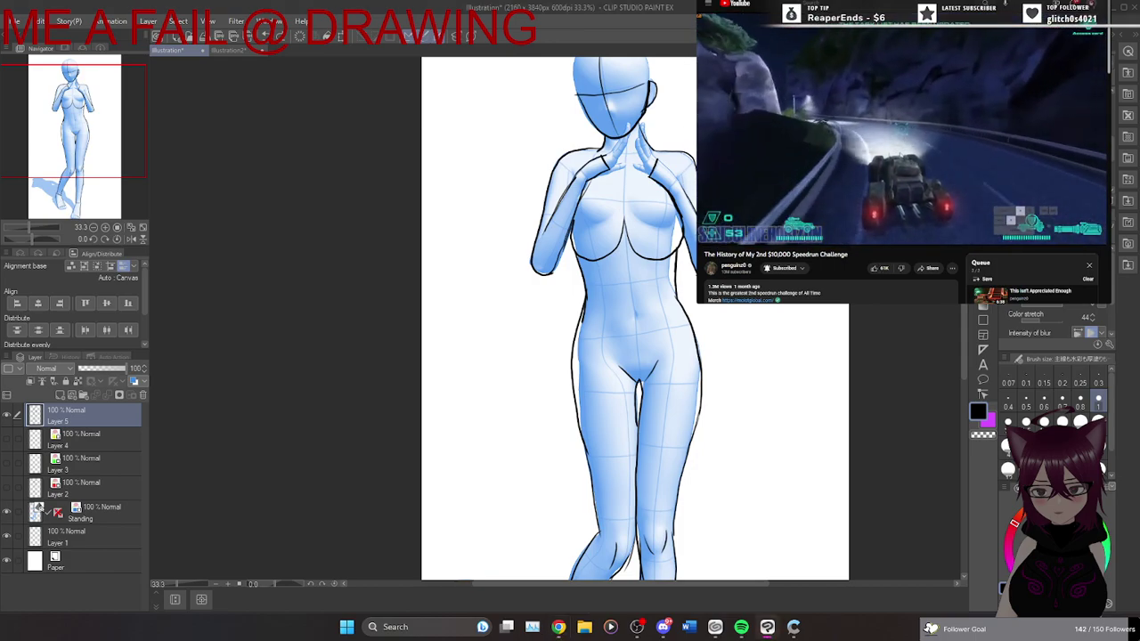
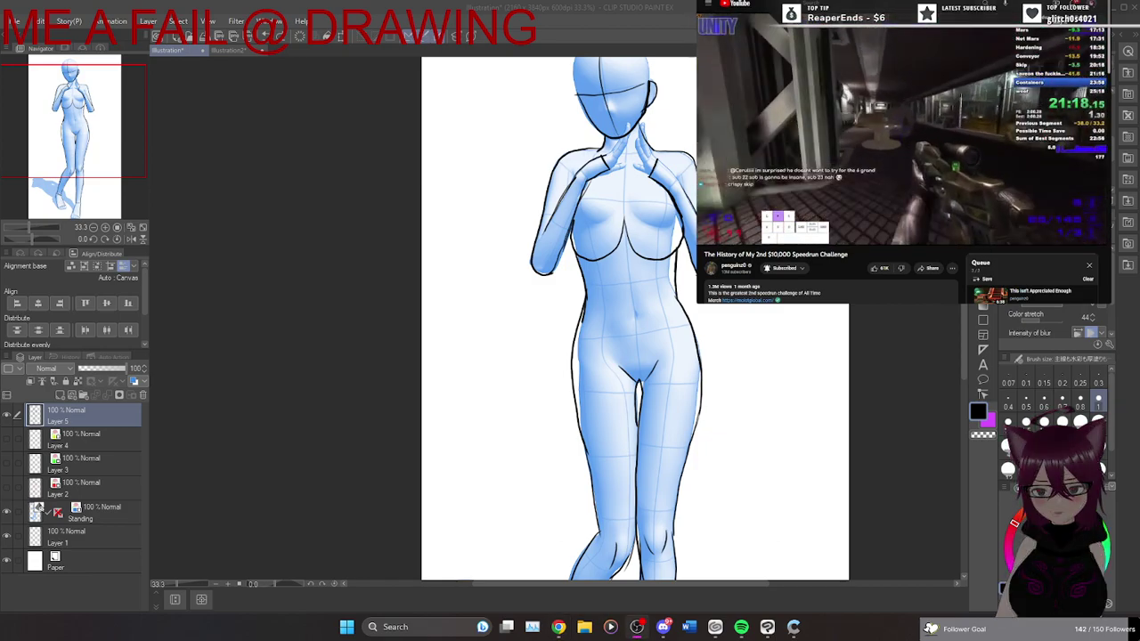
Try inking a small navel mark on the belly, check it against the bare line art, and undo it.
{"action": "left_click_drag", "start_coordinate": [964, 352], "coordinate": [963, 332]}
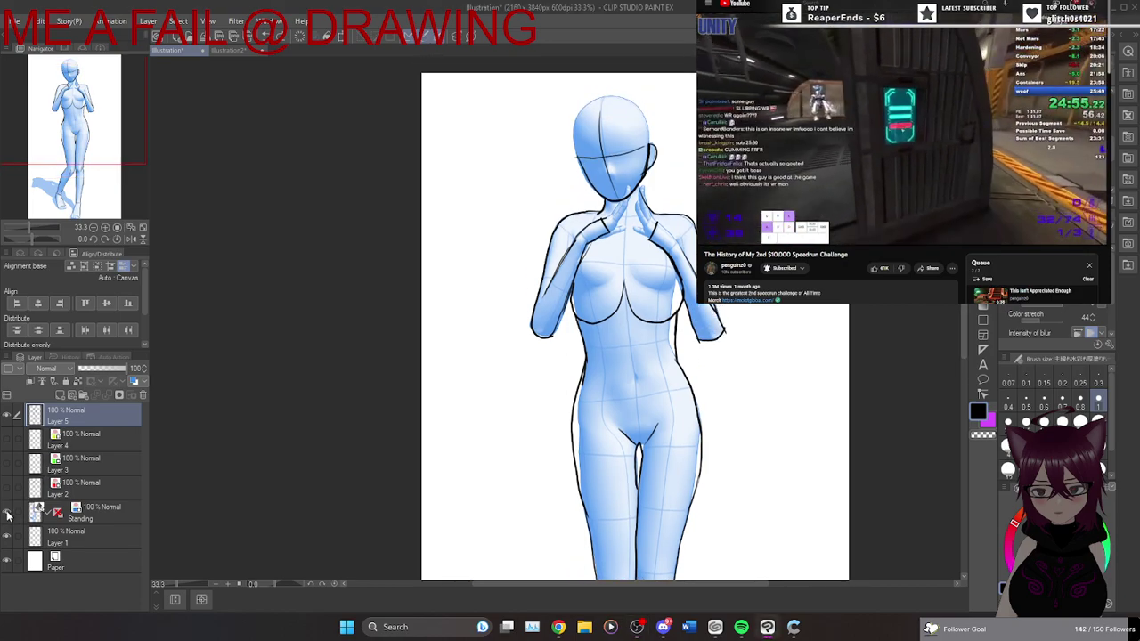
{"action": "left_click", "coordinate": [7, 514]}
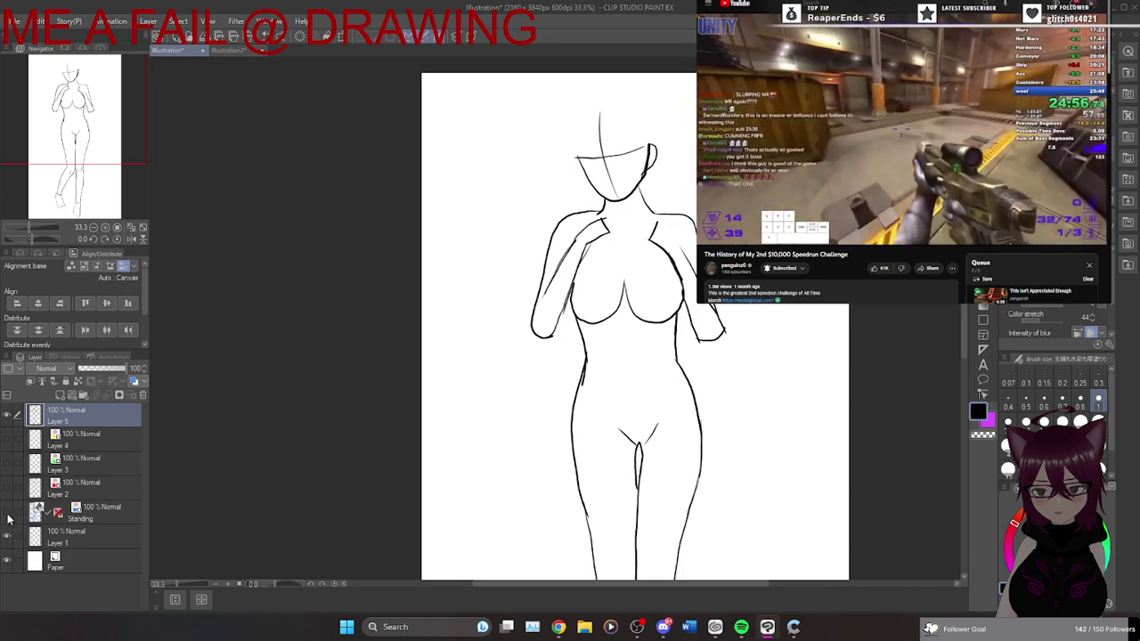
{"action": "left_click", "coordinate": [8, 515]}
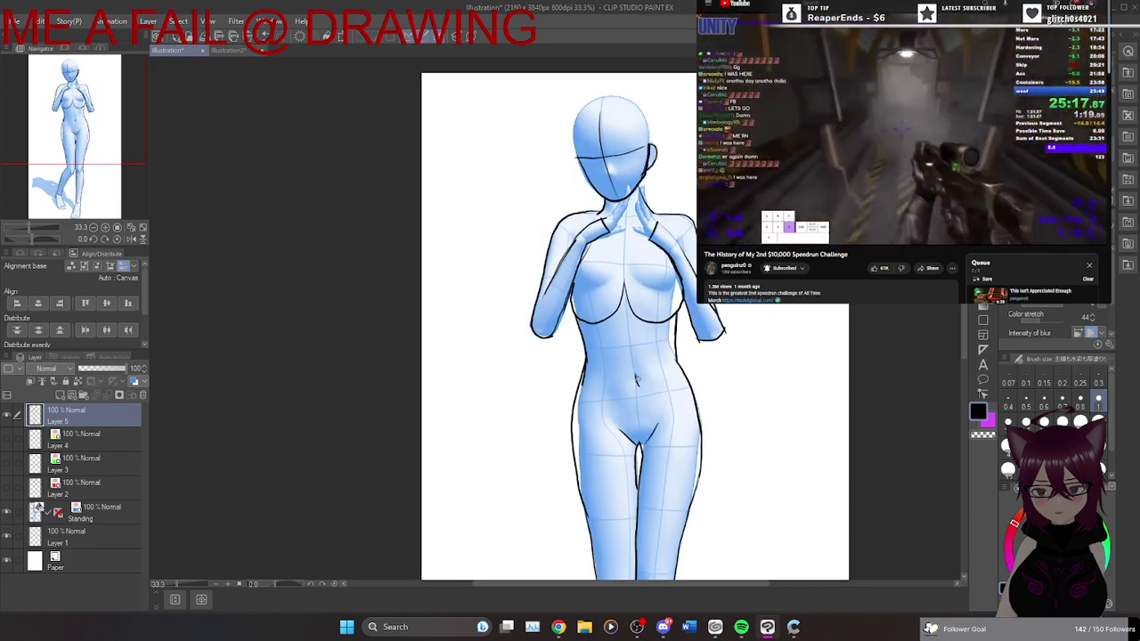
{"action": "left_click_drag", "start_coordinate": [636, 383], "coordinate": [634, 376]}
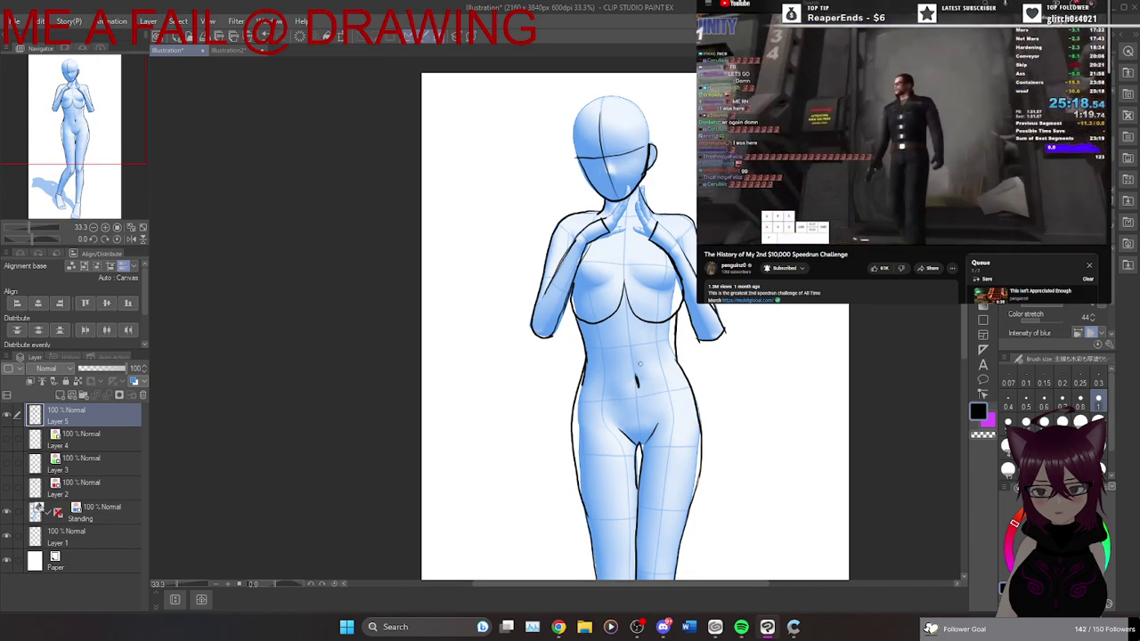
{"action": "left_click", "coordinate": [10, 514]}
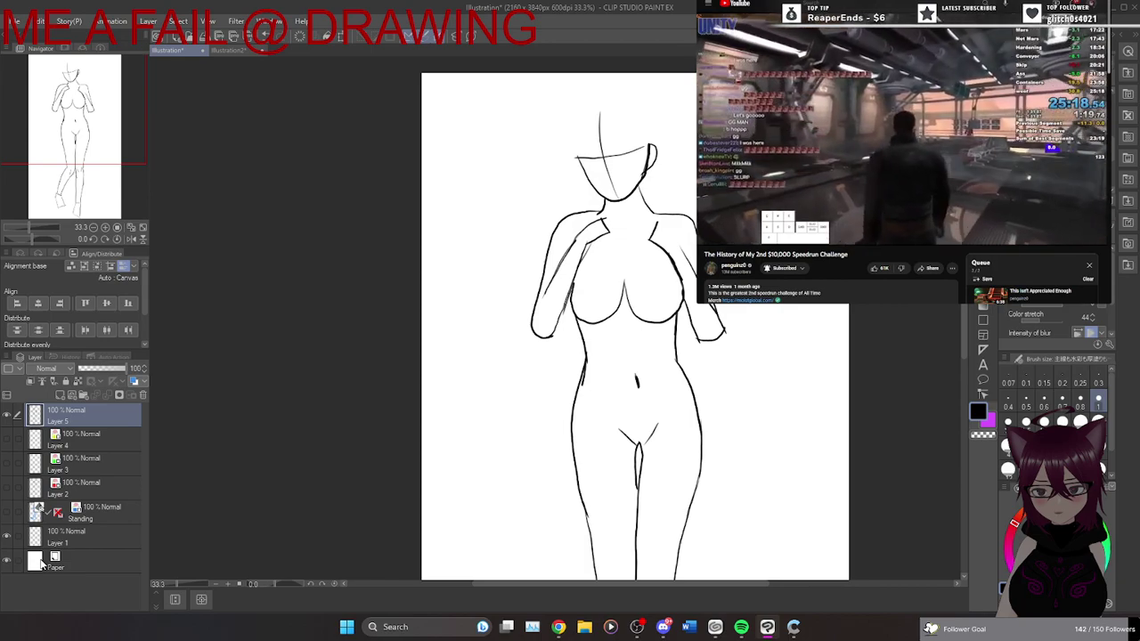
{"action": "key", "text": "ctrl+z"}
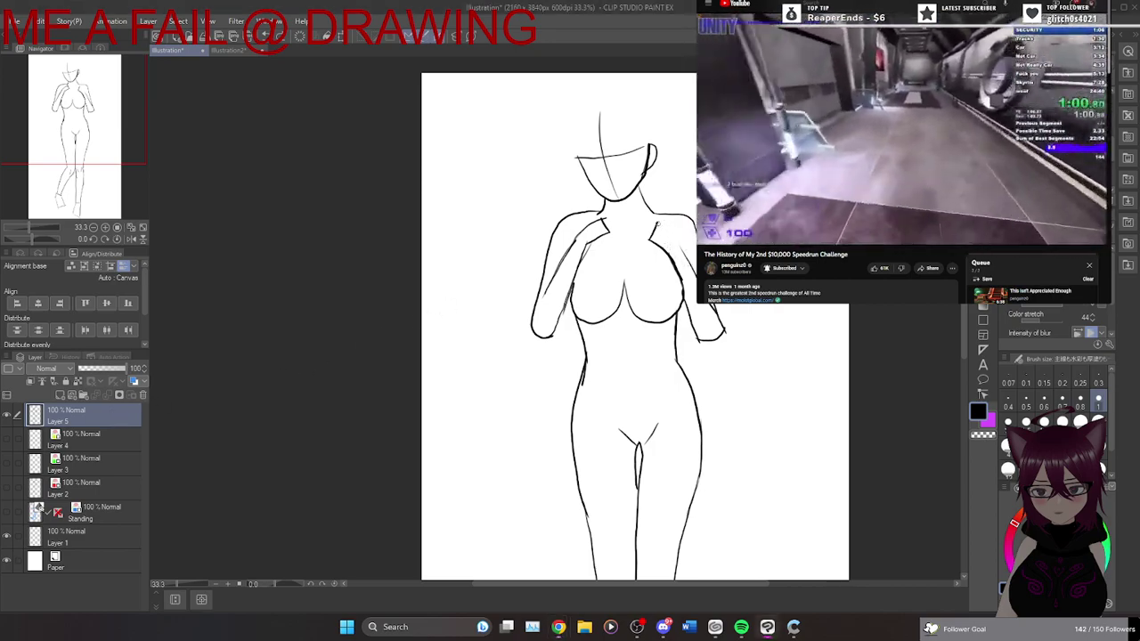
Compare the inked line art with and without the Standing mannequin layer.
{"action": "left_click", "coordinate": [7, 513]}
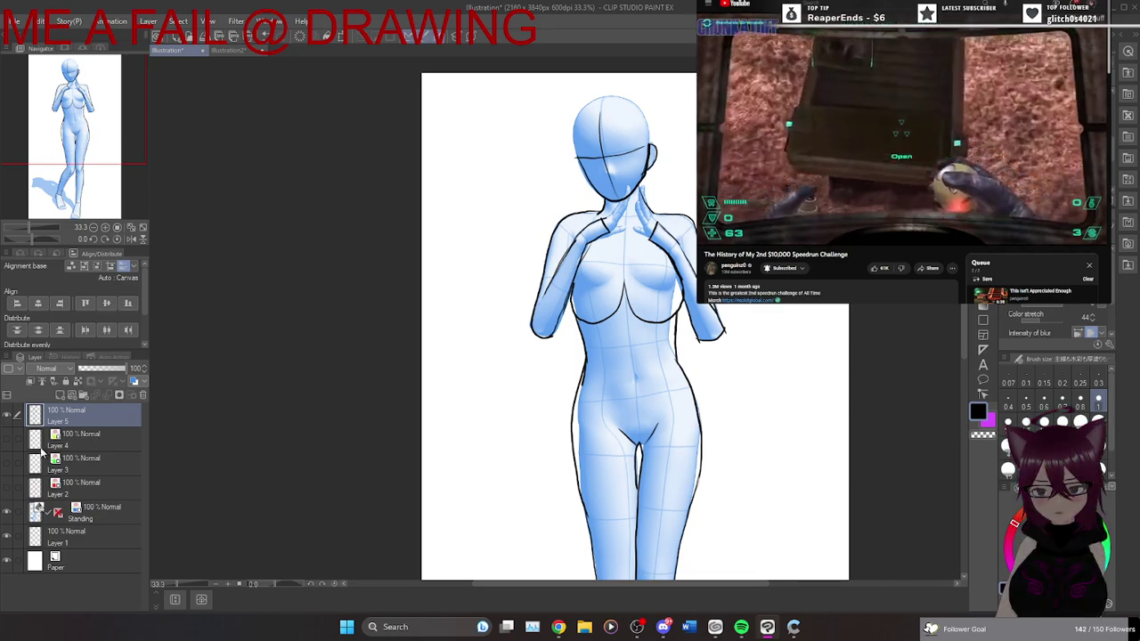
{"action": "left_click", "coordinate": [8, 514]}
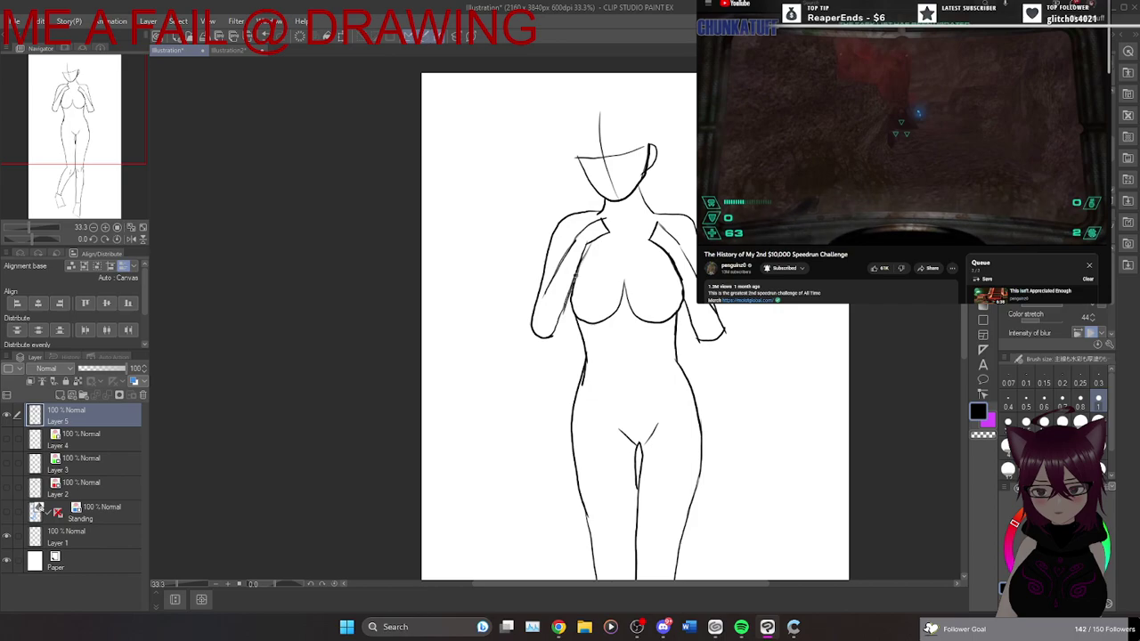
{"action": "left_click", "coordinate": [8, 514]}
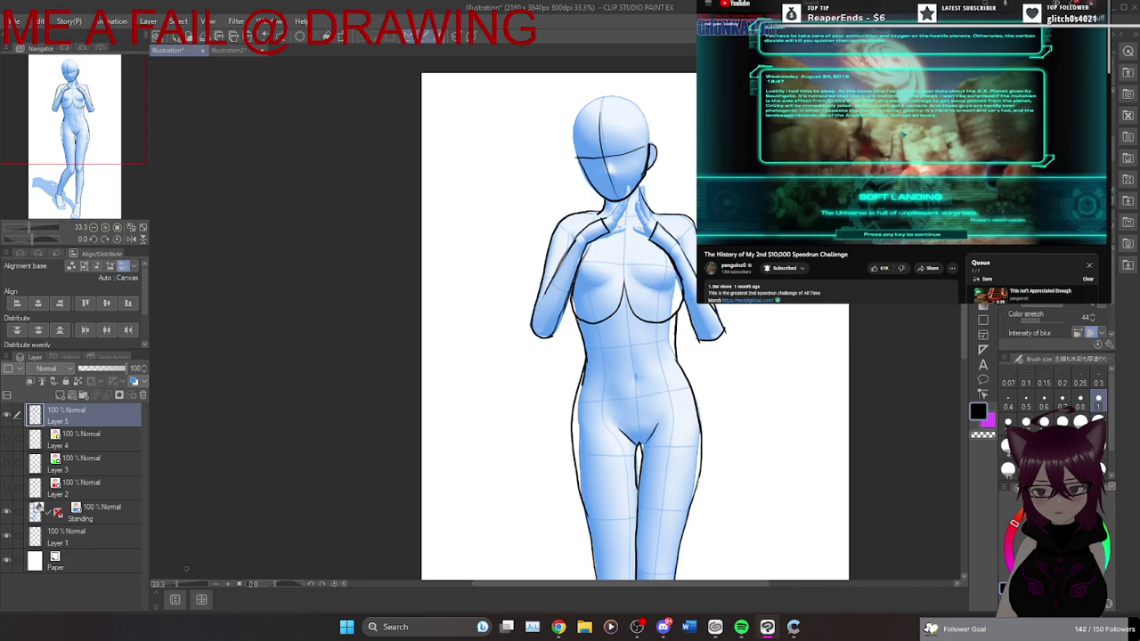
{"action": "scroll", "coordinate": [421, 565], "scroll_direction": "down", "scroll_amount": 1}
{"action": "scroll", "coordinate": [421, 565], "scroll_direction": "up", "scroll_amount": 1}
{"action": "mouse_move", "coordinate": [964, 293]}
{"action": "left_mouse_down"}
{"action": "mouse_move", "coordinate": [948, 380]}
{"action": "mouse_move", "coordinate": [956, 307]}
{"action": "left_mouse_up"}
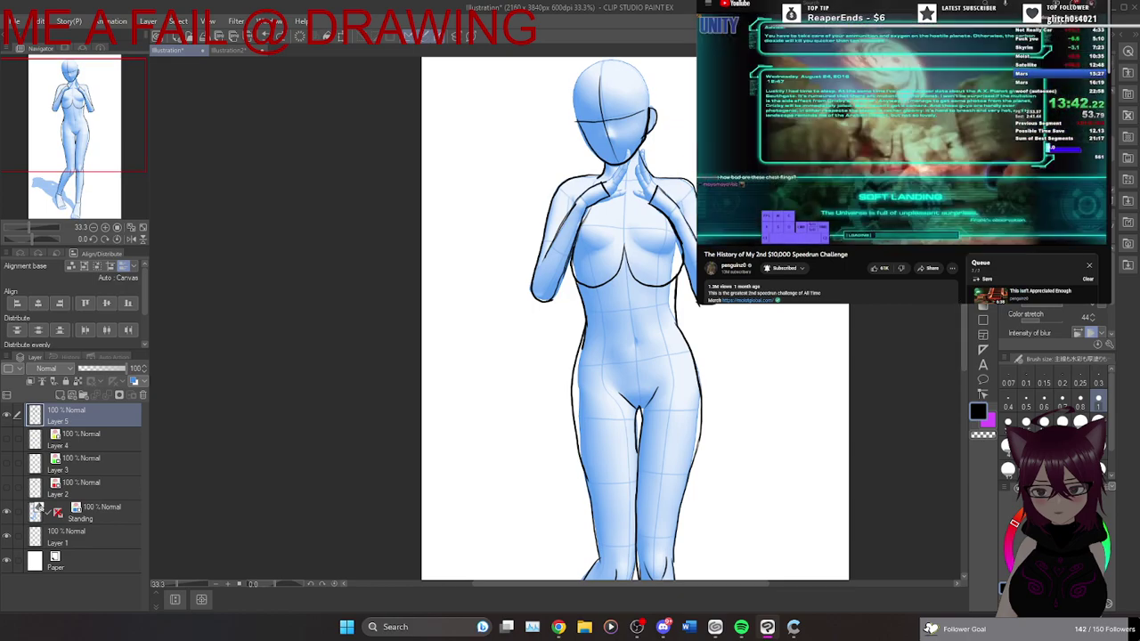
Try short curved lines across the lower abdomen with the Standing layer hidden, and undo them.
{"action": "left_click", "coordinate": [7, 514]}
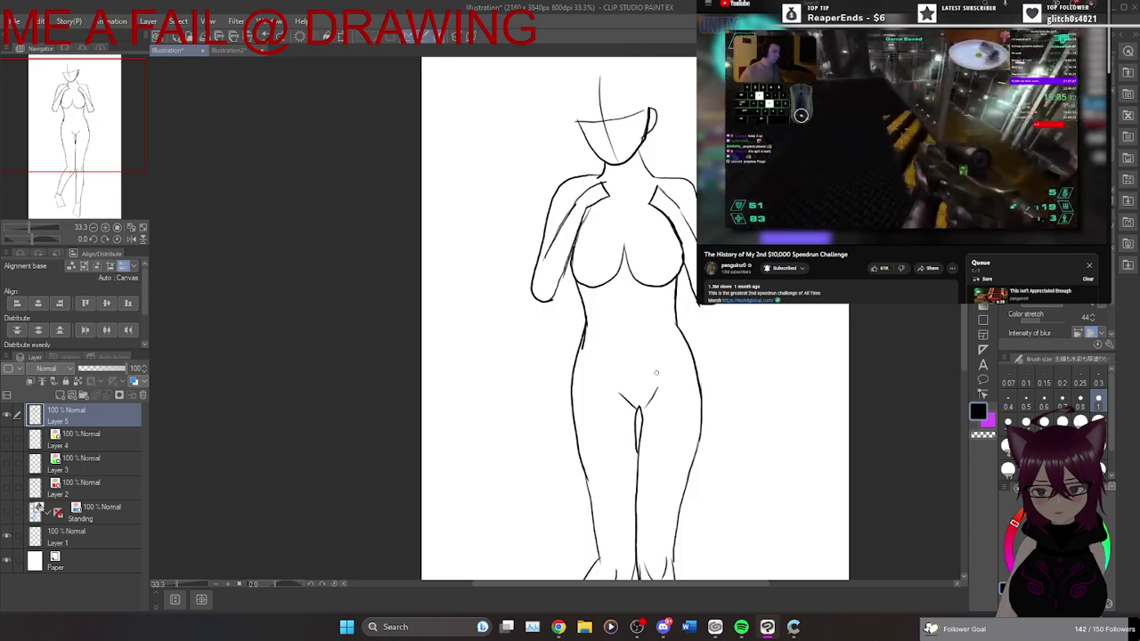
{"action": "mouse_move", "coordinate": [648, 376]}
{"action": "left_mouse_down"}
{"action": "mouse_move", "coordinate": [666, 371]}
{"action": "mouse_move", "coordinate": [602, 369]}
{"action": "left_mouse_up"}
{"action": "key", "text": "ctrl+z"}
{"action": "key", "text": "ctrl+z"}
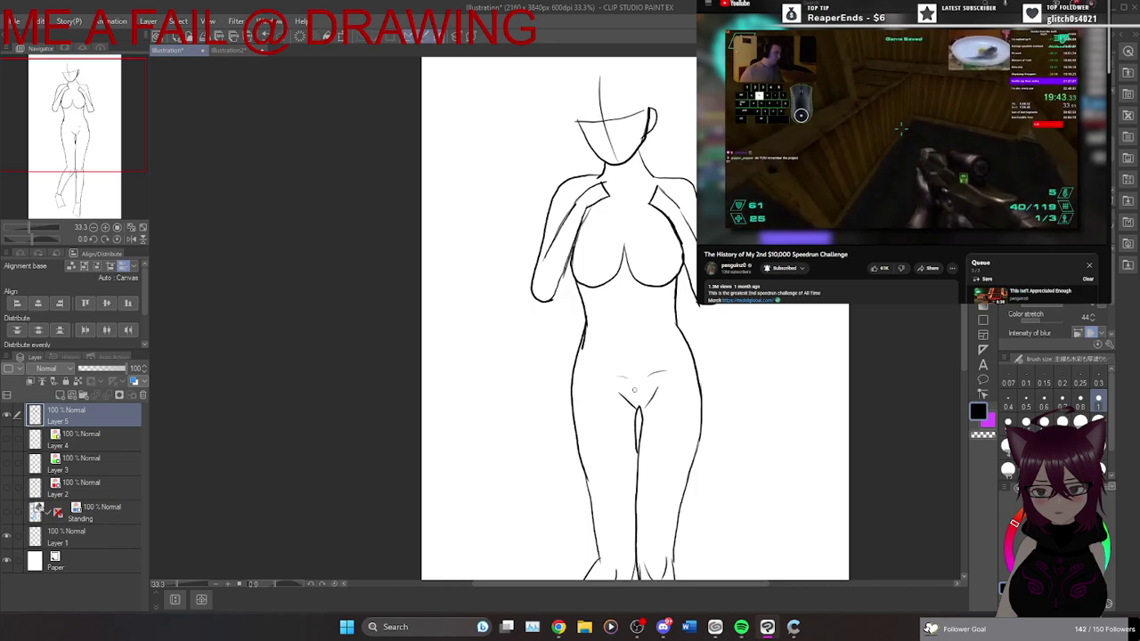
{"action": "key", "text": "ctrl+z"}
{"action": "mouse_move", "coordinate": [647, 379]}
{"action": "left_mouse_down"}
{"action": "mouse_move", "coordinate": [664, 376]}
{"action": "mouse_move", "coordinate": [607, 383]}
{"action": "mouse_move", "coordinate": [617, 383]}
{"action": "left_mouse_up"}
{"action": "key", "text": "ctrl+z"}
{"action": "key", "text": "ctrl+z"}
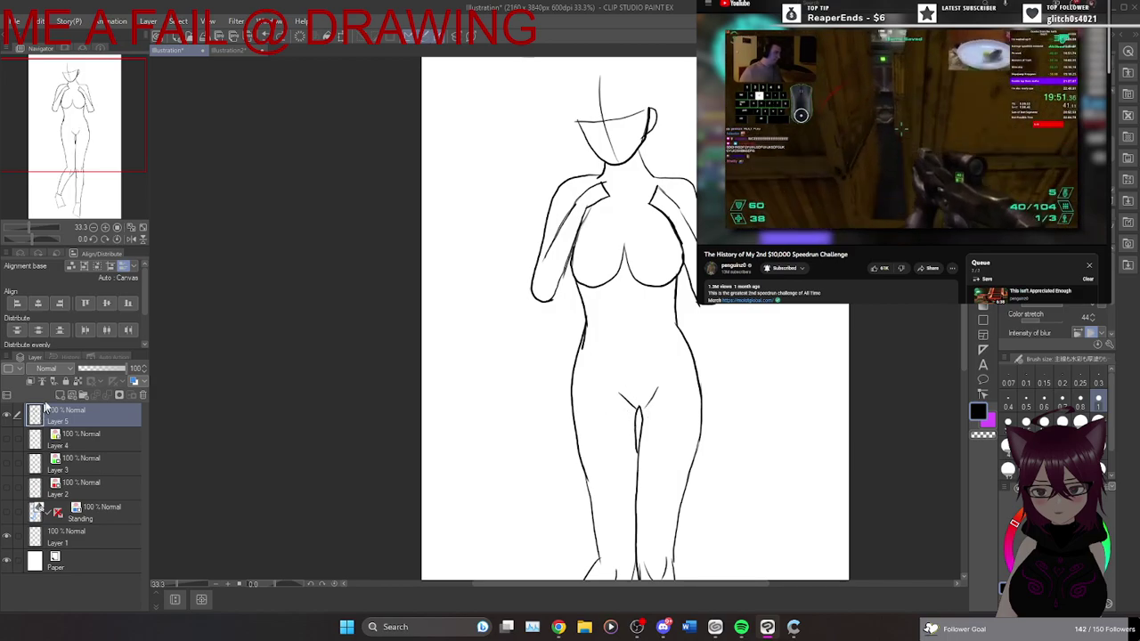
Add a new layer above Layer 5 and ink the abdomen's midline and side contour lines over the visible Standing figure.
{"action": "left_click", "coordinate": [64, 393]}
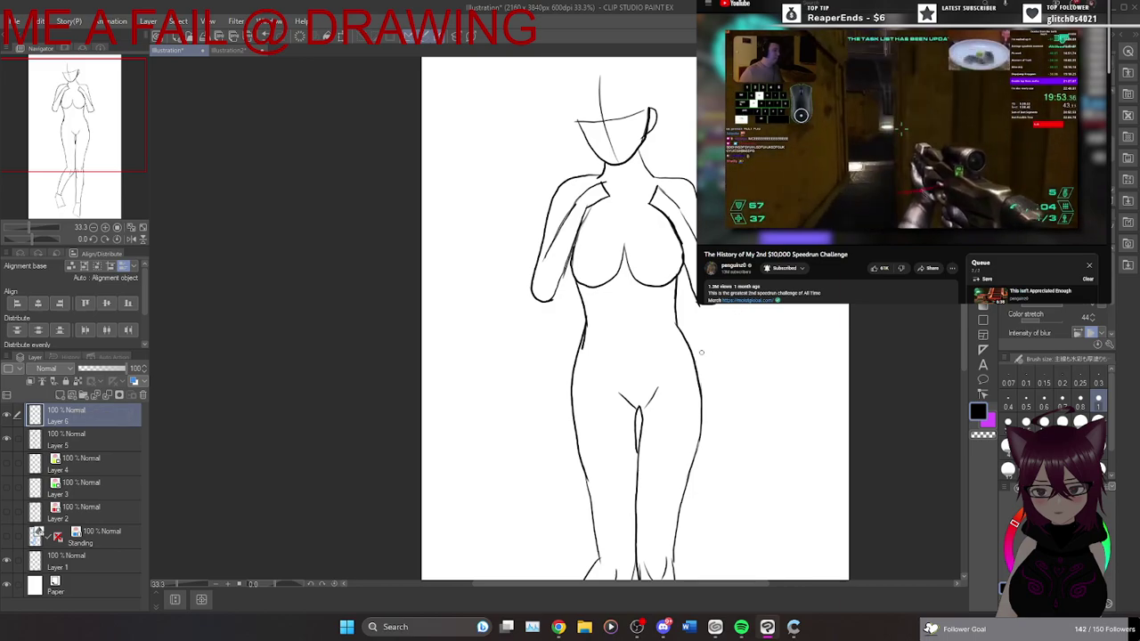
{"action": "left_click", "coordinate": [7, 536]}
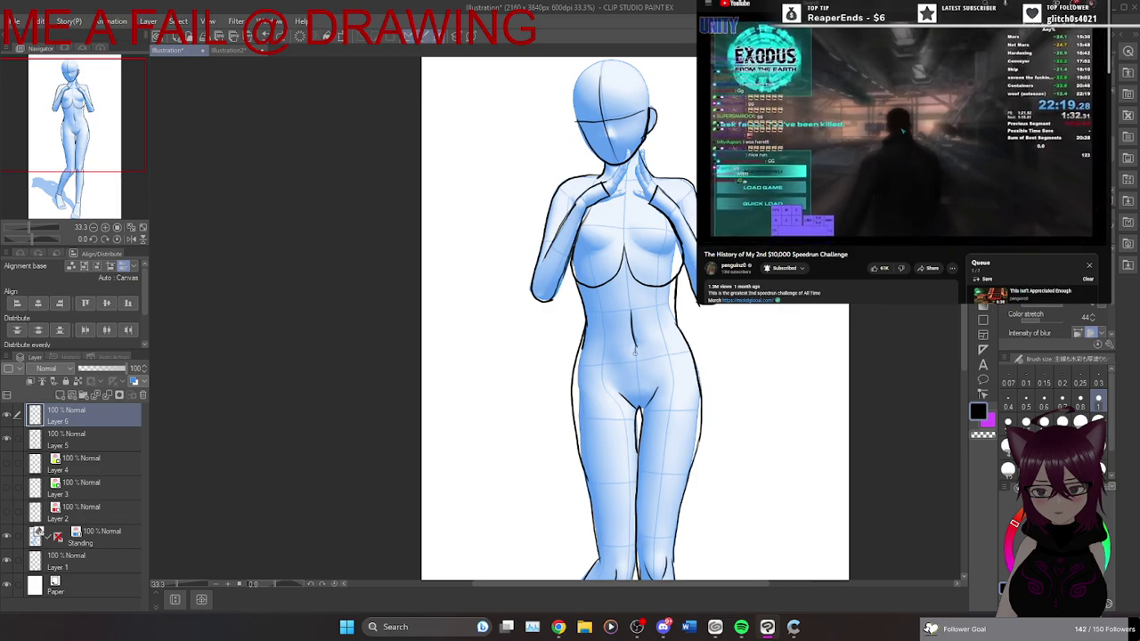
{"action": "left_click_drag", "start_coordinate": [636, 349], "coordinate": [639, 387]}
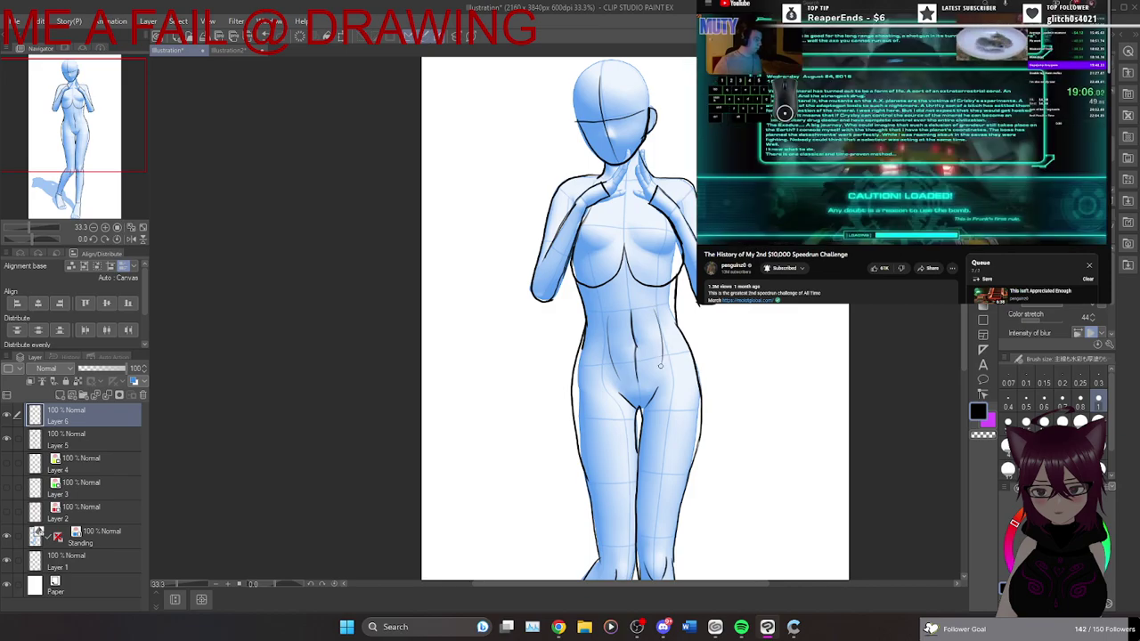
{"action": "left_click_drag", "start_coordinate": [652, 310], "coordinate": [662, 374]}
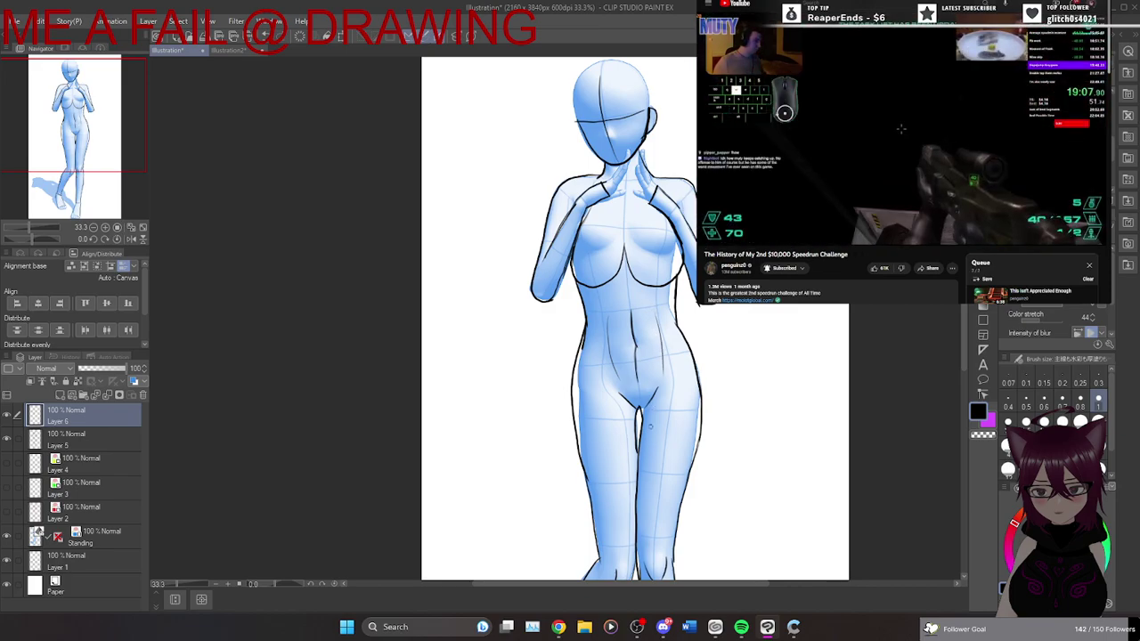
{"action": "left_click", "coordinate": [7, 536]}
{"action": "left_click", "coordinate": [8, 538]}
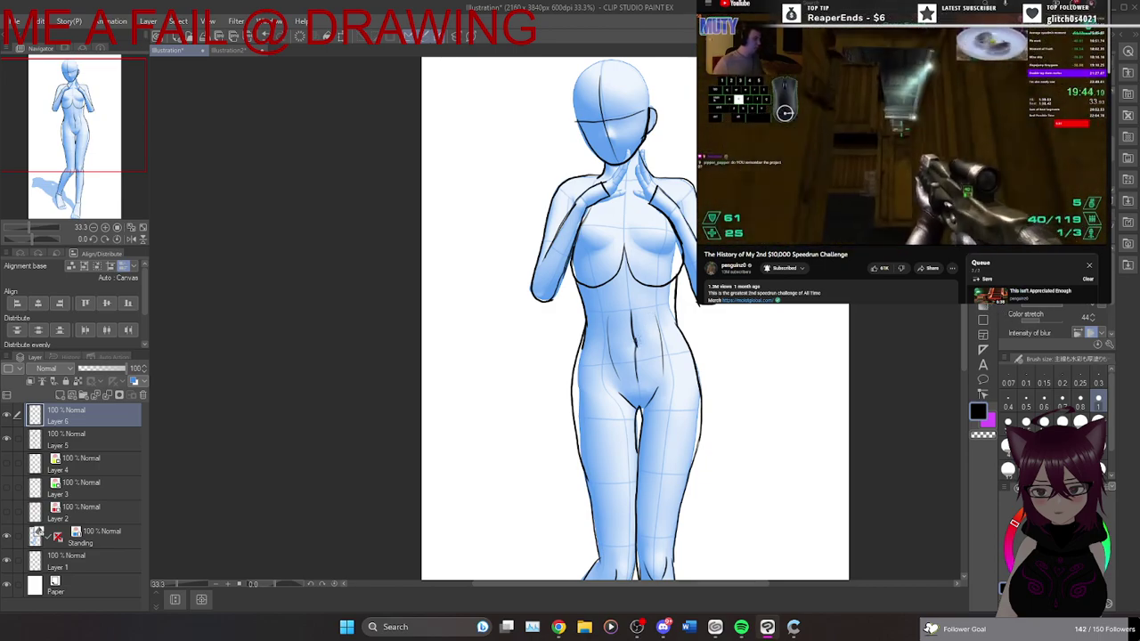
Switch to the hard eraser and hide the Standing layer to isolate the line art.
{"action": "key", "text": "e"}
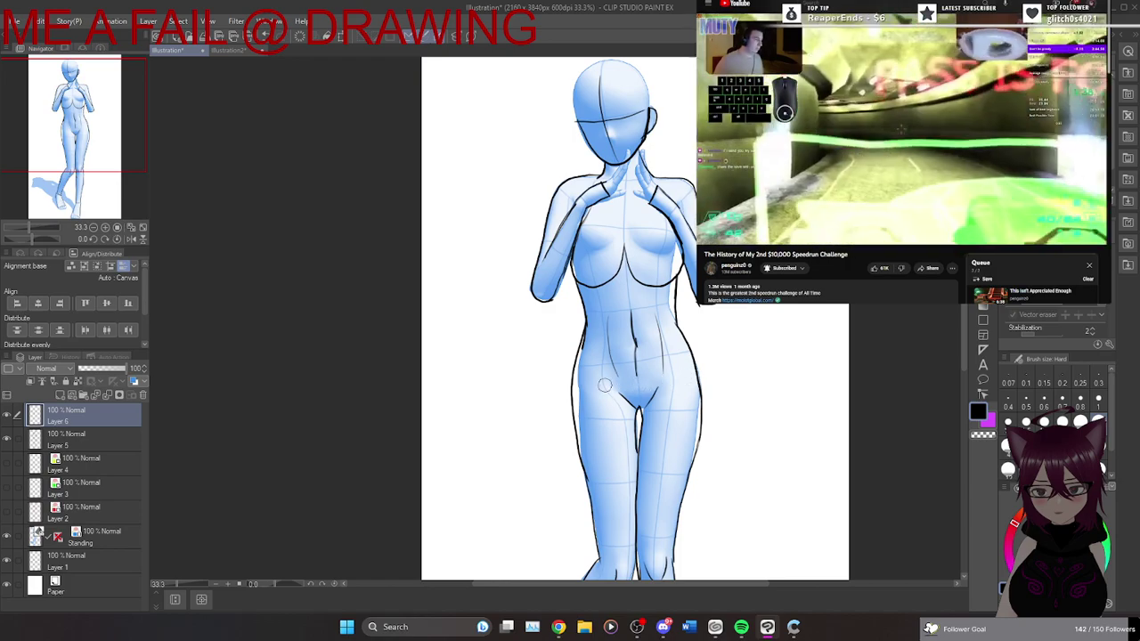
{"action": "left_click", "coordinate": [8, 515]}
{"action": "left_click", "coordinate": [8, 515]}
{"action": "left_click", "coordinate": [5, 535]}
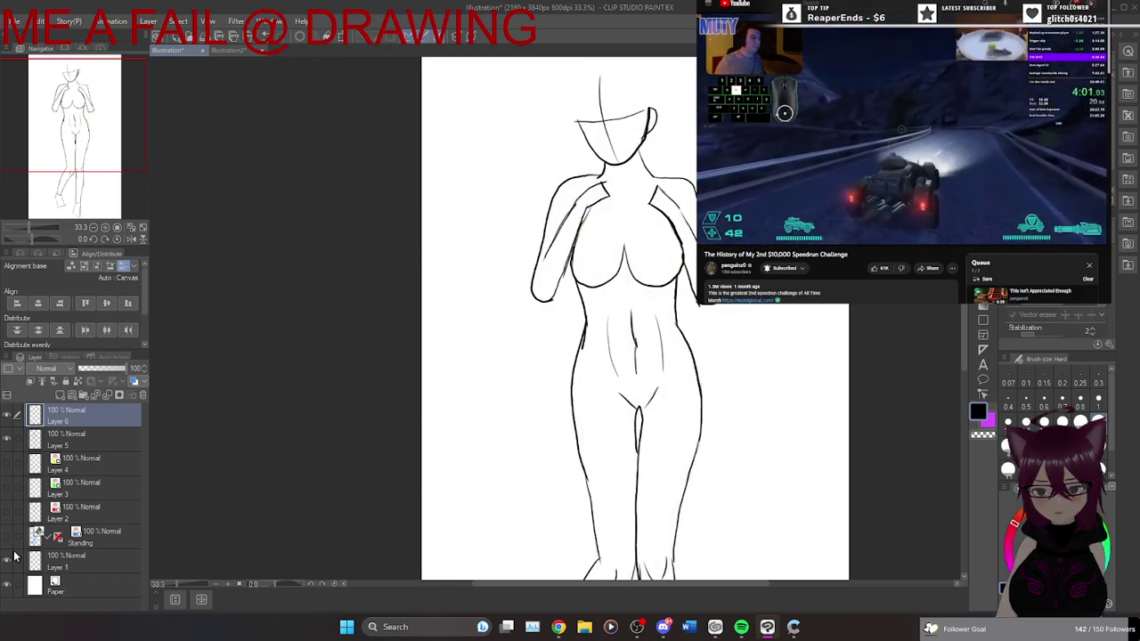
Show the Standing layer again, check Layer 6 by toggling its visibility, and add a new layer above it.
{"action": "left_click", "coordinate": [7, 537]}
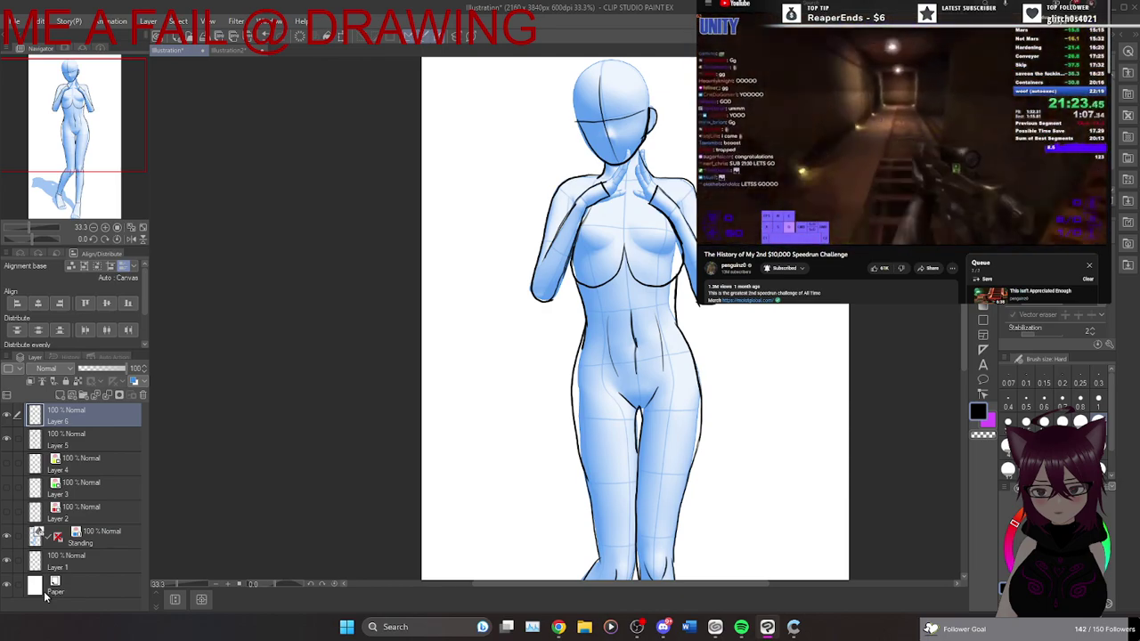
{"action": "left_click_drag", "start_coordinate": [964, 283], "coordinate": [965, 287]}
{"action": "scroll", "coordinate": [635, 320], "scroll_direction": "up", "scroll_amount": 2}
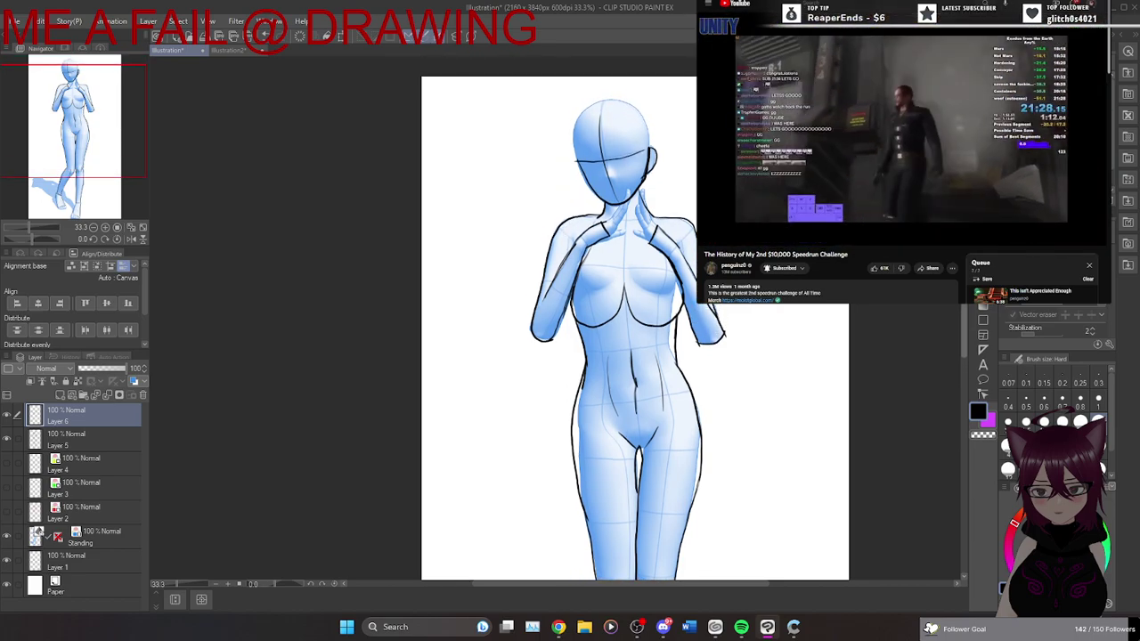
{"action": "scroll", "coordinate": [635, 321], "scroll_direction": "up", "scroll_amount": 2}
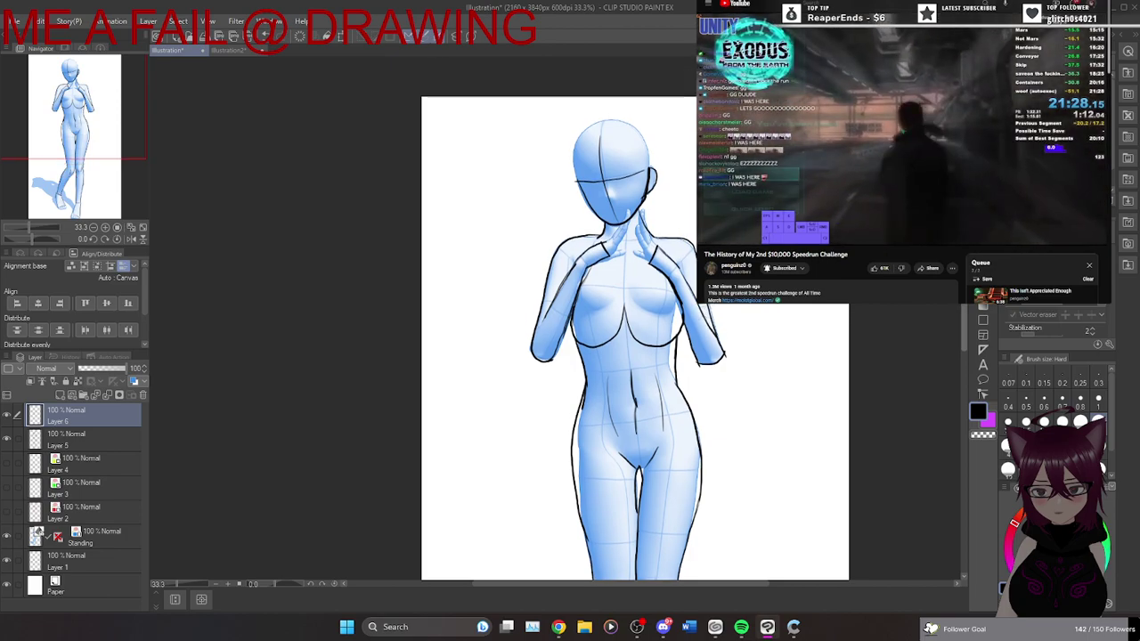
{"action": "left_click", "coordinate": [8, 415]}
{"action": "left_click", "coordinate": [7, 415]}
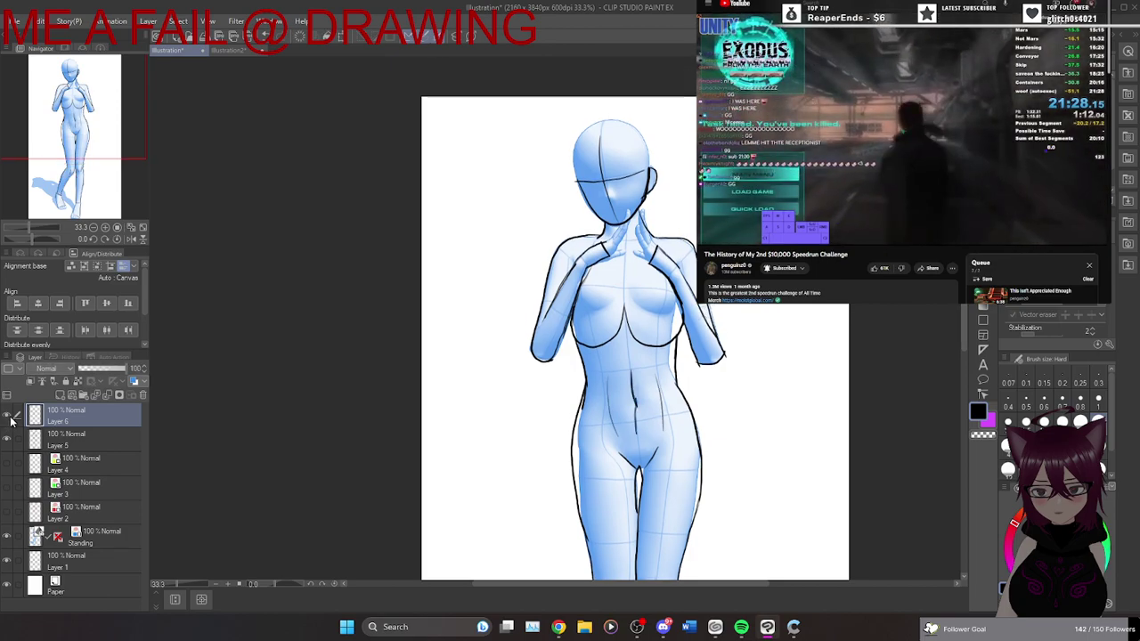
{"action": "left_click", "coordinate": [61, 394]}
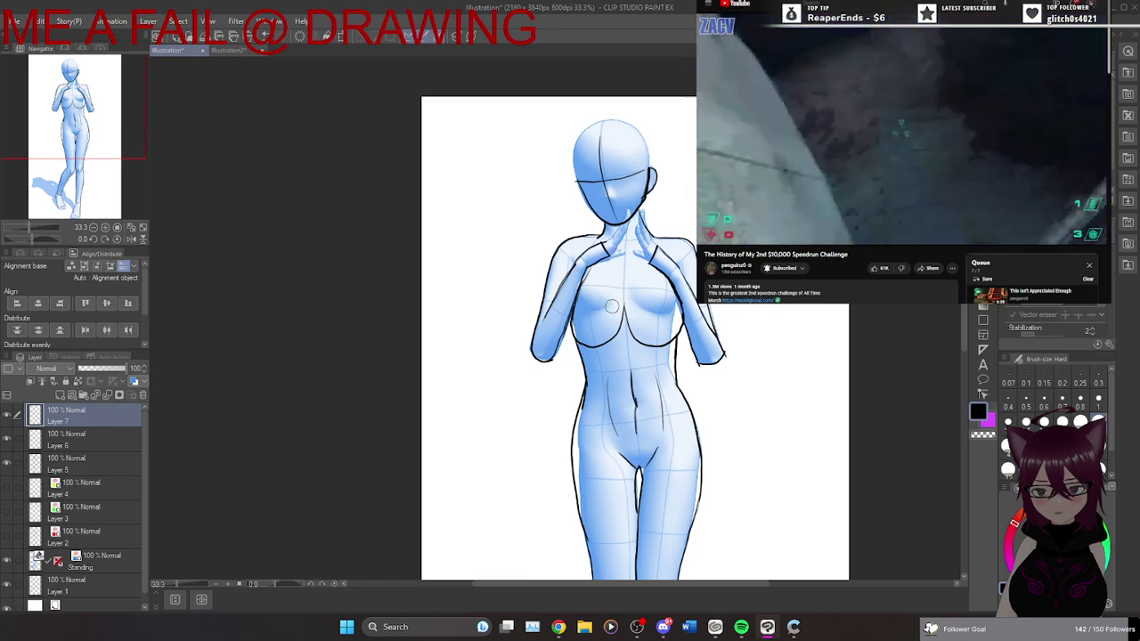
Hide the Standing layer after a brief look at Layer 2, then redraw the chest's centre line and add collarbone strokes on Layer 5.
{"action": "left_click", "coordinate": [11, 543]}
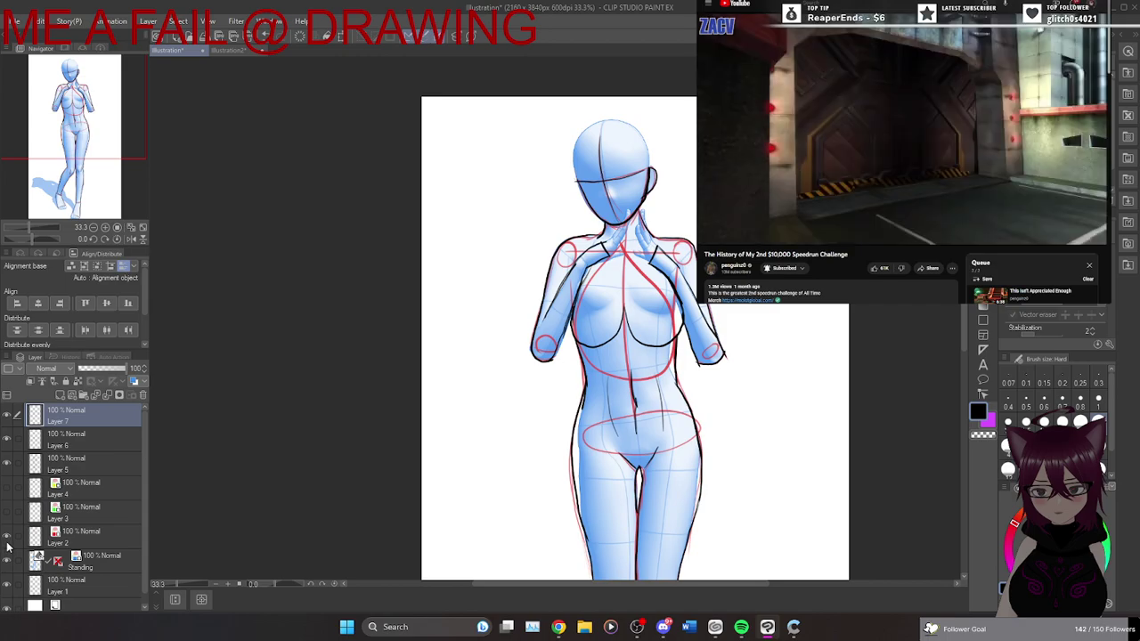
{"action": "left_click", "coordinate": [9, 545]}
{"action": "left_click", "coordinate": [8, 563]}
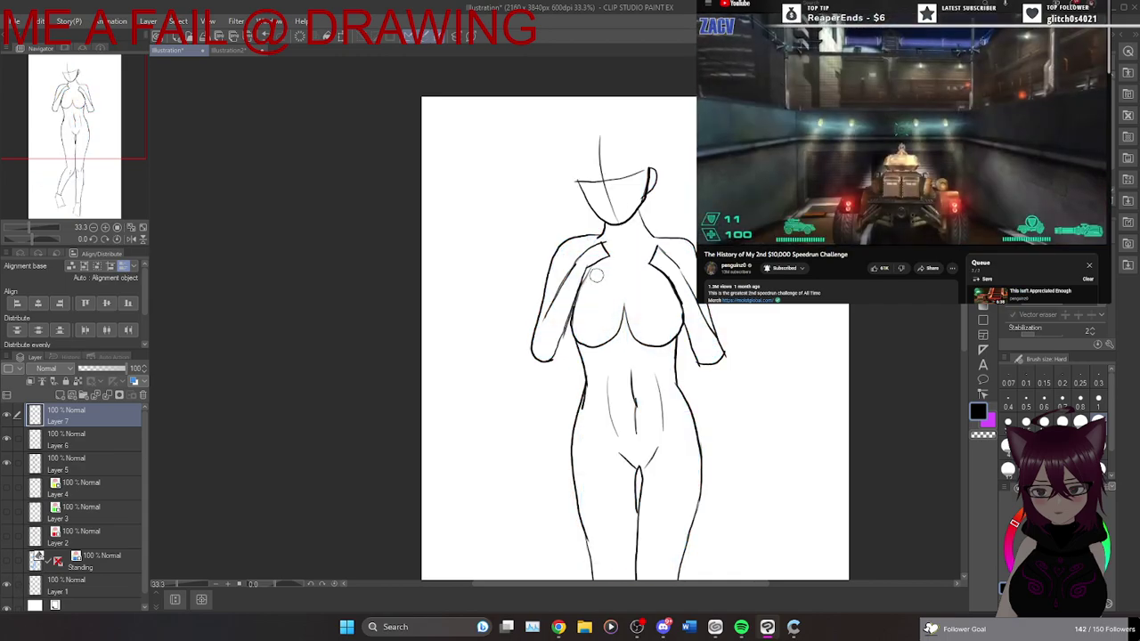
{"action": "left_click", "coordinate": [77, 469]}
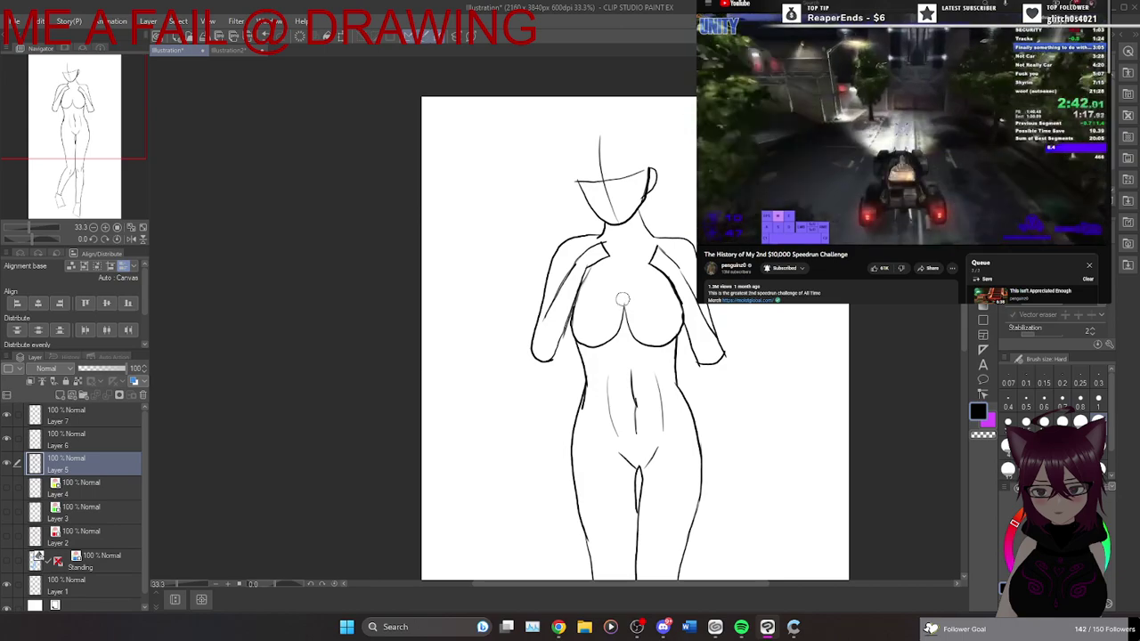
{"action": "key", "text": "b"}
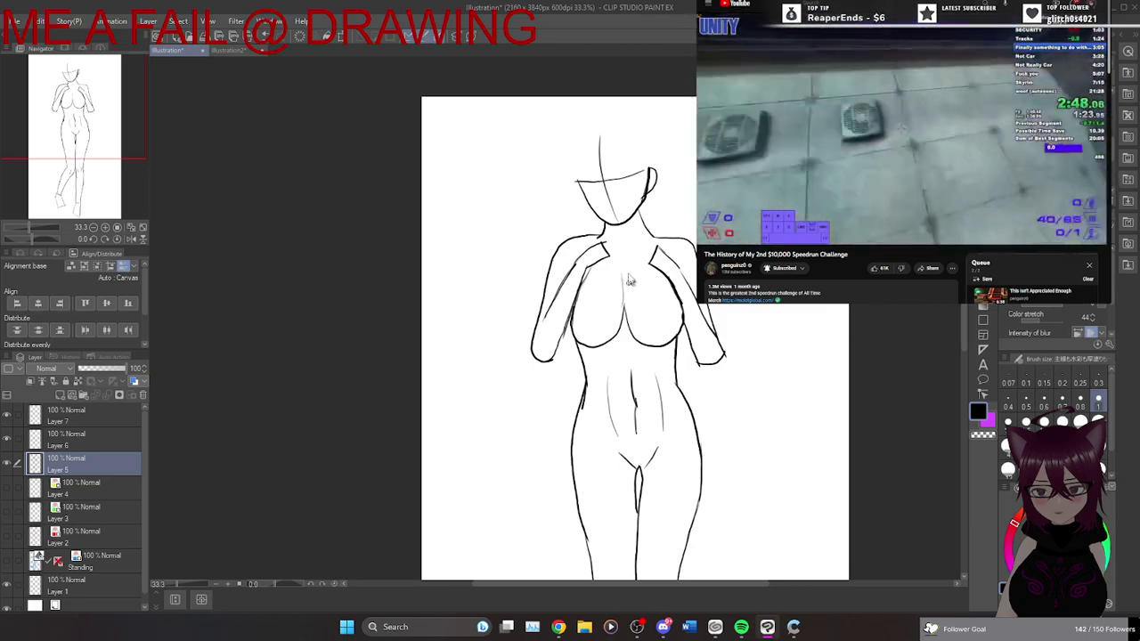
Flip the canvas view horizontally several times to check the figure's proportions, ending in the original orientation.
{"action": "left_click", "coordinate": [133, 240]}
{"action": "left_click", "coordinate": [133, 241]}
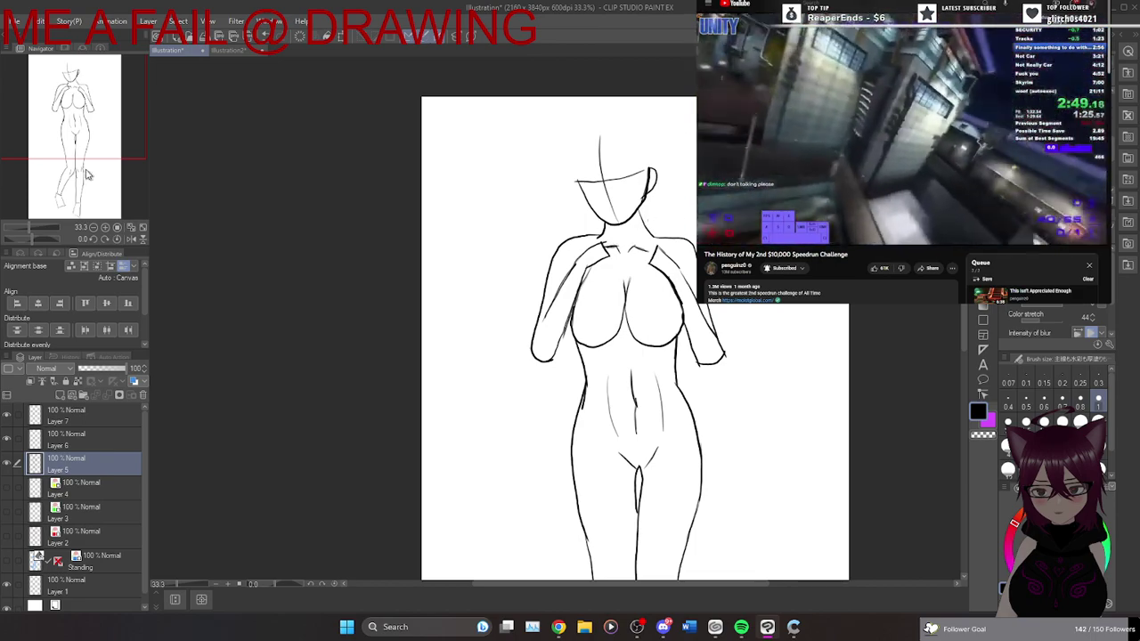
{"action": "left_click", "coordinate": [133, 238]}
{"action": "left_click", "coordinate": [133, 238]}
{"action": "left_click", "coordinate": [132, 238]}
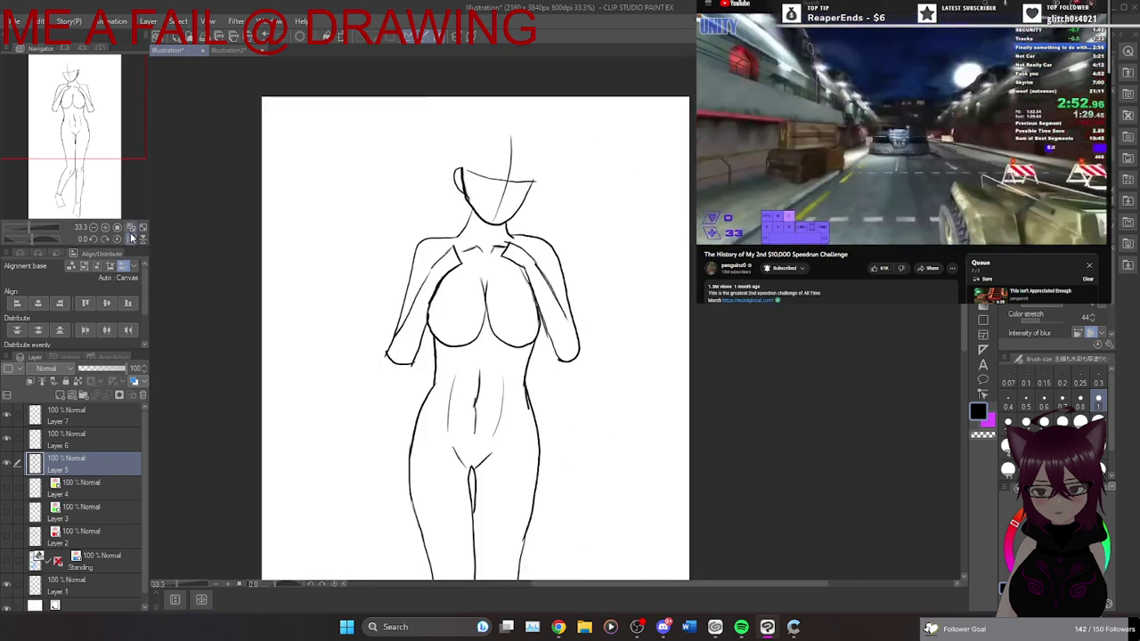
{"action": "left_click", "coordinate": [133, 238]}
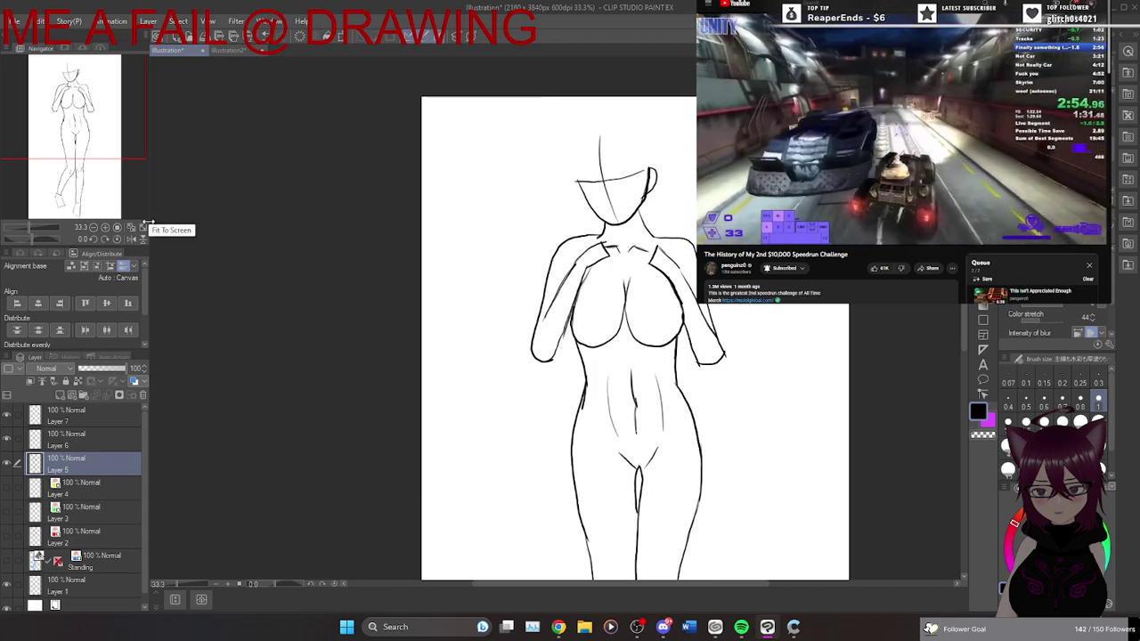
Try single test strokes with three different brushes in the empty area beside the figure, undoing each one.
{"action": "left_click_drag", "start_coordinate": [964, 285], "coordinate": [965, 299]}
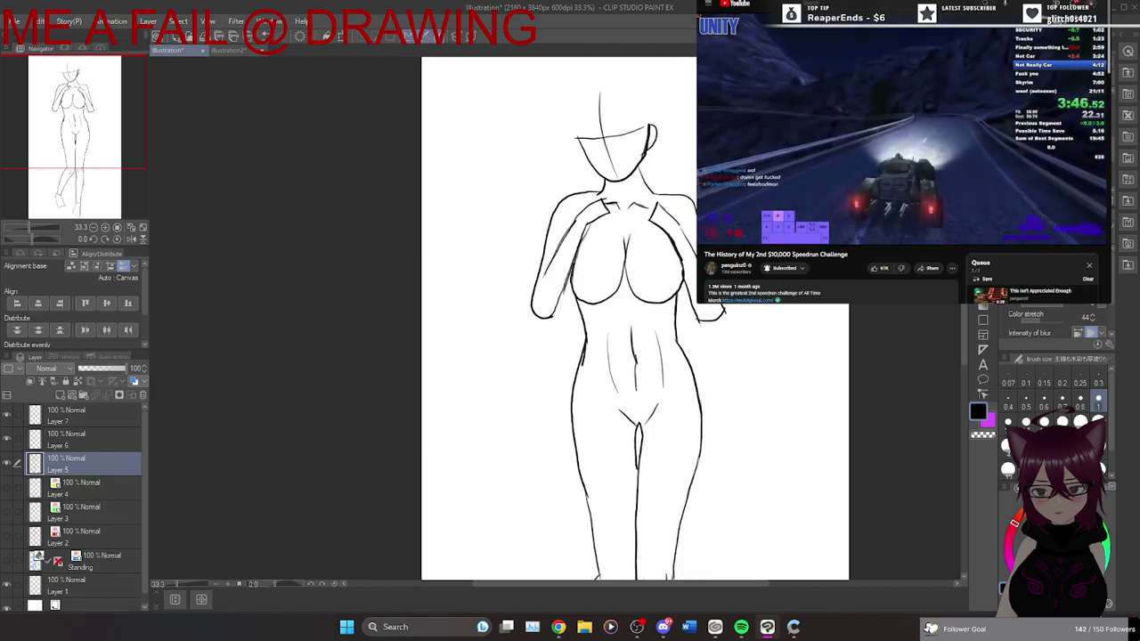
{"action": "left_click_drag", "start_coordinate": [965, 299], "coordinate": [964, 255]}
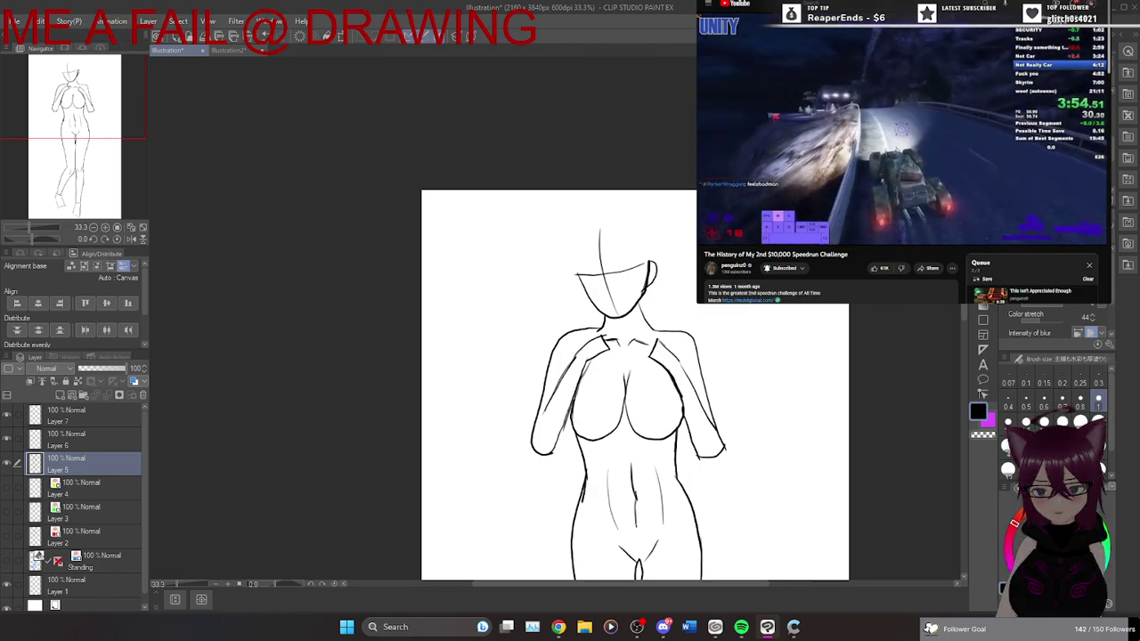
{"action": "key", "text": "e"}
{"action": "left_click_drag", "start_coordinate": [763, 306], "coordinate": [787, 389]}
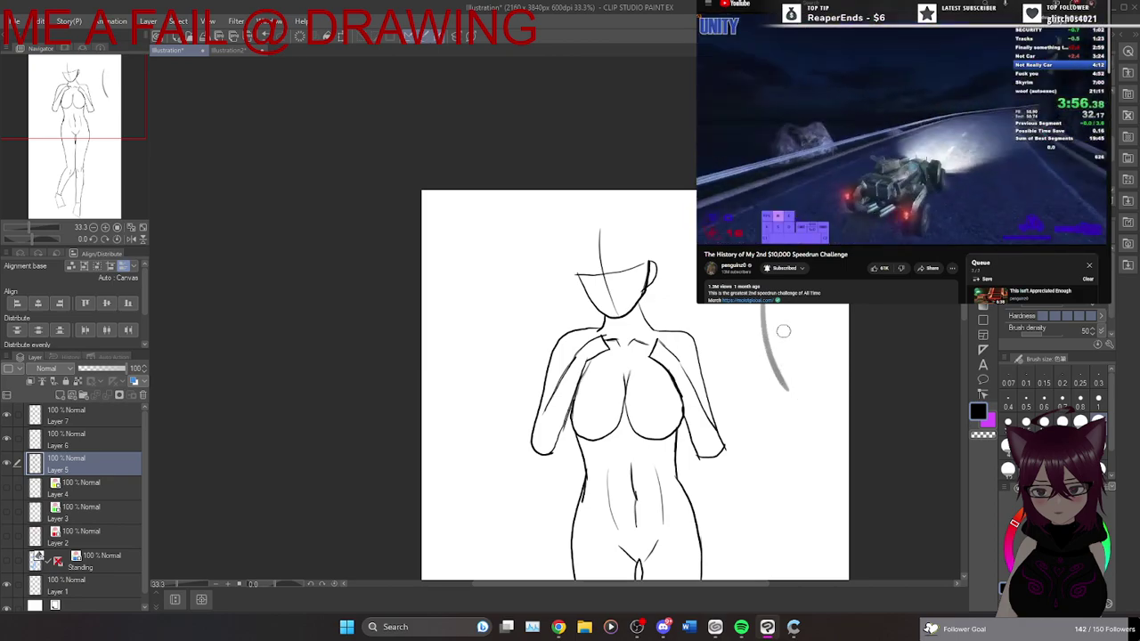
{"action": "key", "text": "ctrl+z"}
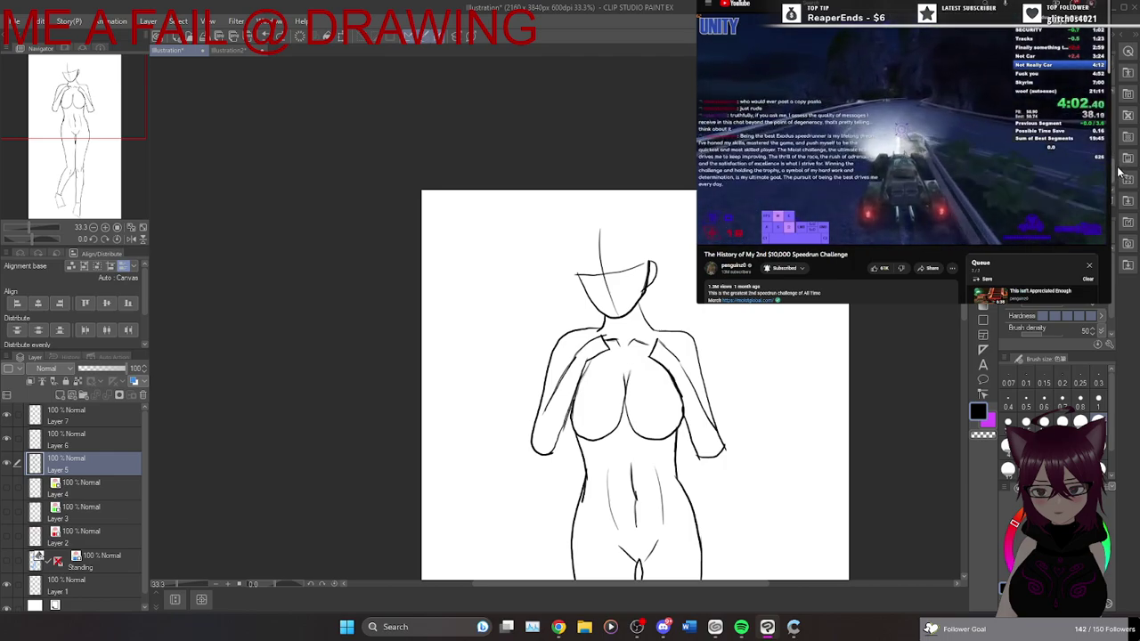
{"action": "key", "text": "p"}
{"action": "left_click_drag", "start_coordinate": [783, 307], "coordinate": [788, 380]}
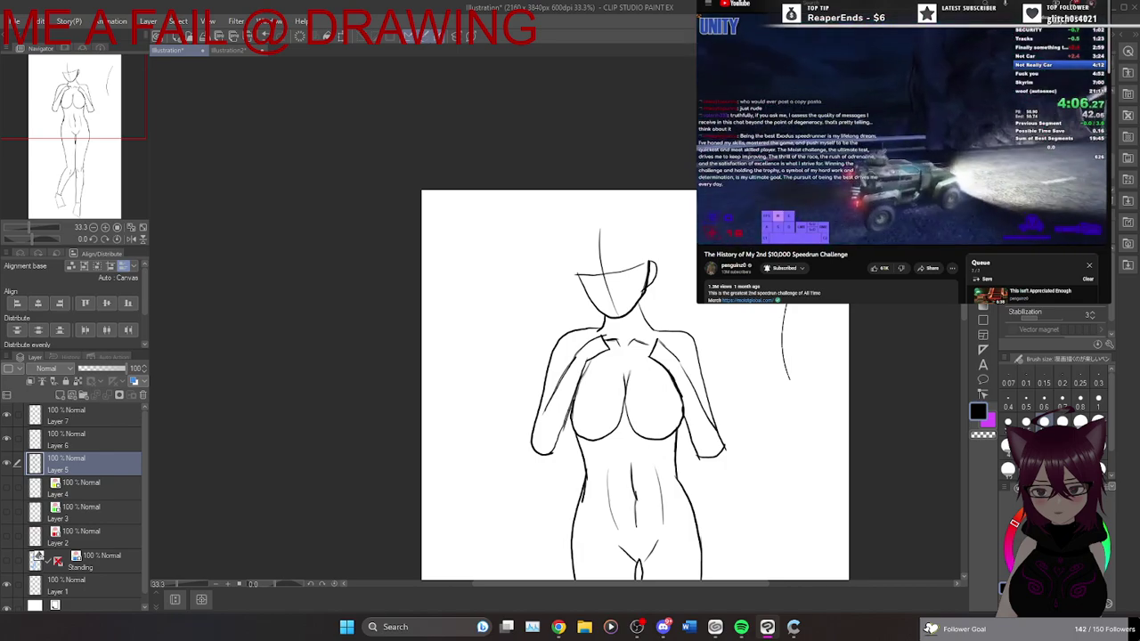
{"action": "key", "text": "ctrl+z"}
{"action": "key", "text": "j"}
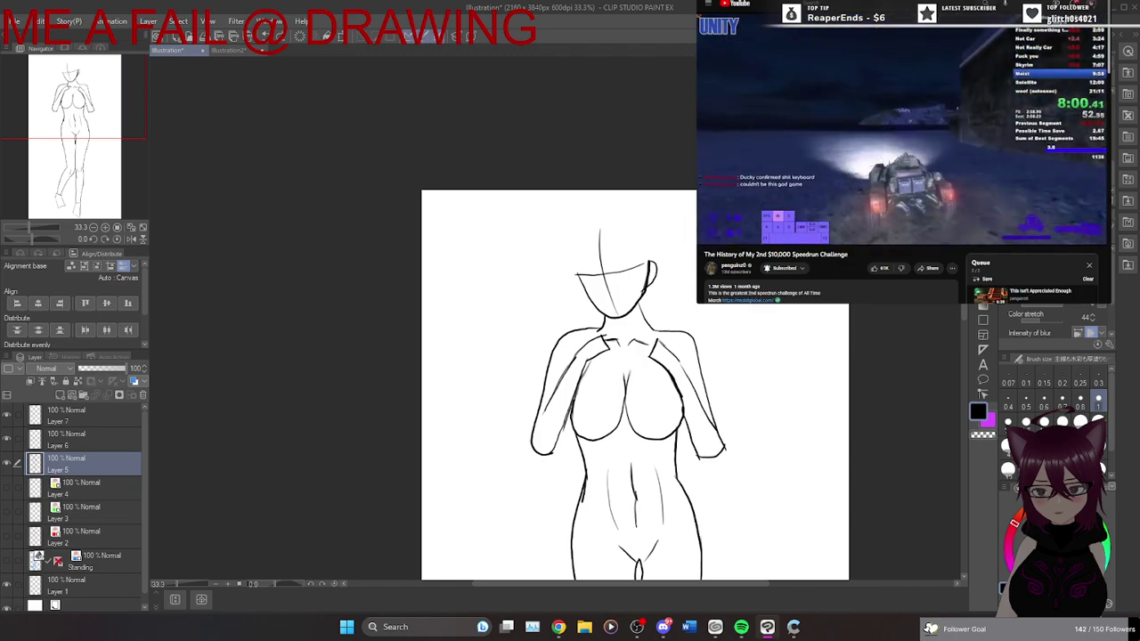
{"action": "left_click_drag", "start_coordinate": [783, 308], "coordinate": [795, 406]}
{"action": "key", "text": "ctrl+z"}
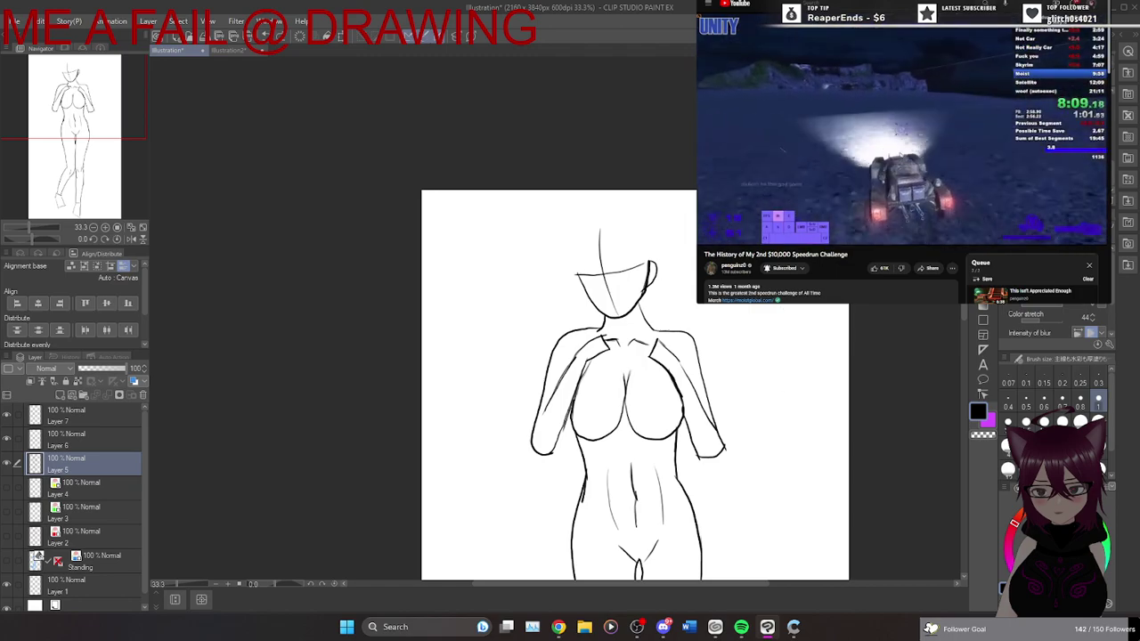
Try two short strokes with the two-colour black and purple brush beside the figure, and undo both.
{"action": "key", "text": "p"}
{"action": "left_click_drag", "start_coordinate": [764, 308], "coordinate": [790, 381]}
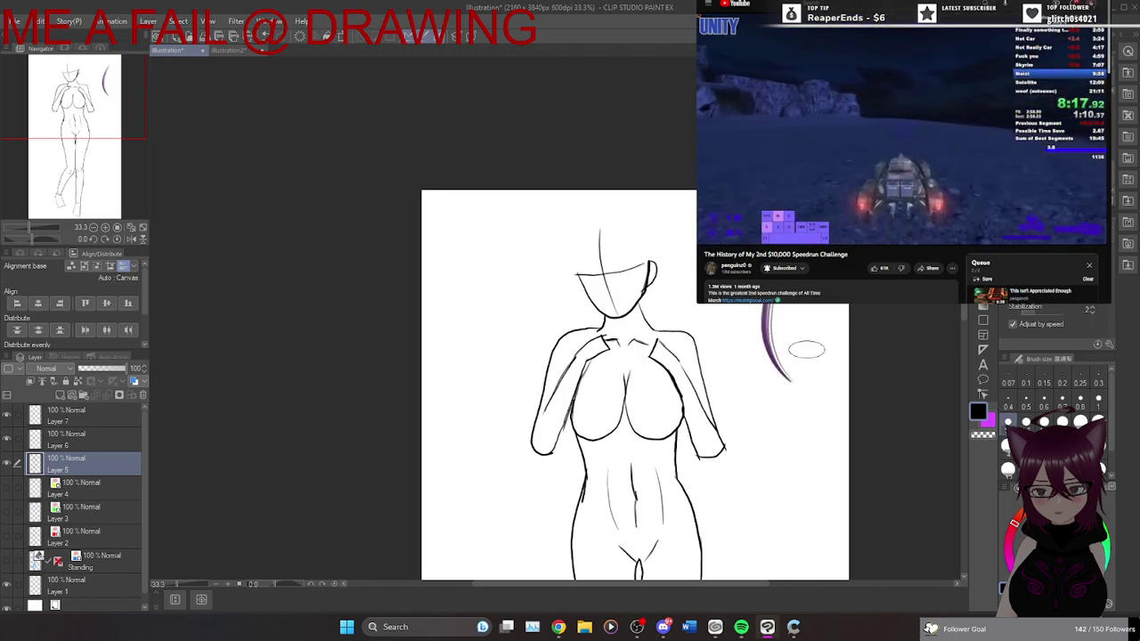
{"action": "left_click_drag", "start_coordinate": [784, 307], "coordinate": [846, 418]}
{"action": "key", "text": "ctrl+z"}
{"action": "key", "text": "ctrl+z"}
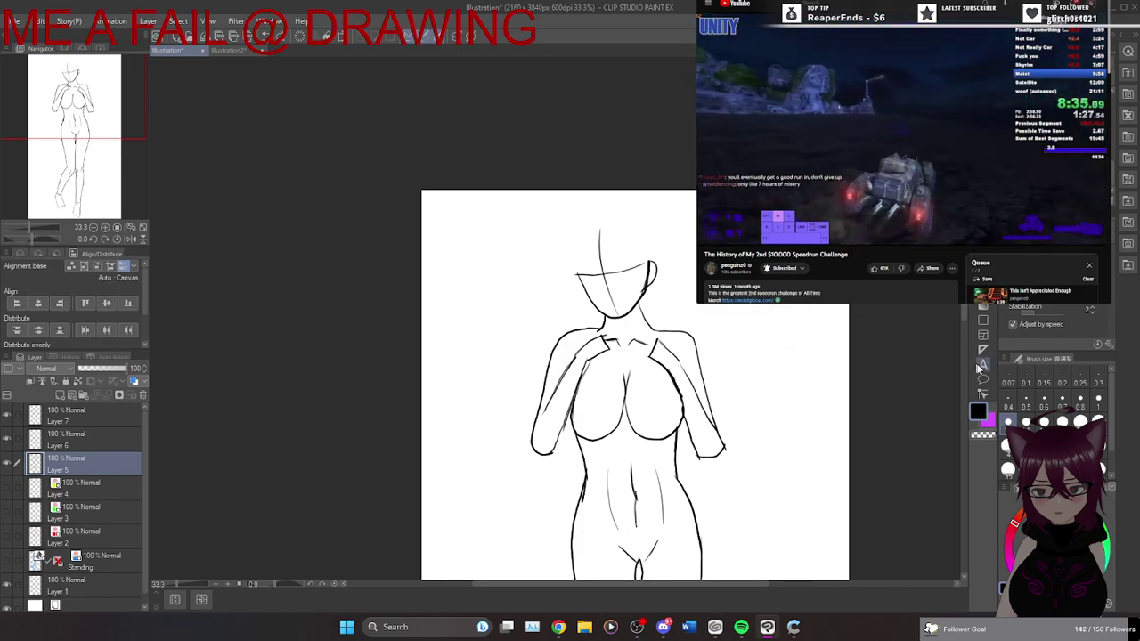
Try layering long curved black and purple hair-like strokes beside the figure's arm, and undo them all.
{"action": "left_click", "coordinate": [977, 411]}
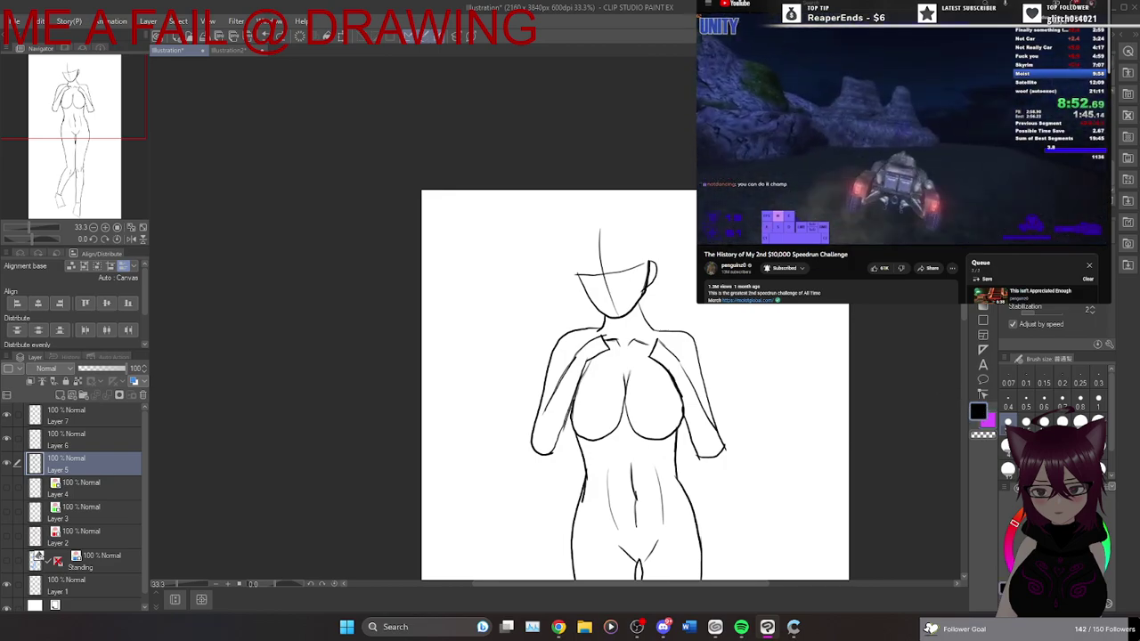
{"action": "left_click_drag", "start_coordinate": [724, 307], "coordinate": [767, 488]}
{"action": "left_click_drag", "start_coordinate": [748, 315], "coordinate": [776, 499]}
{"action": "key", "text": "ctrl+z"}
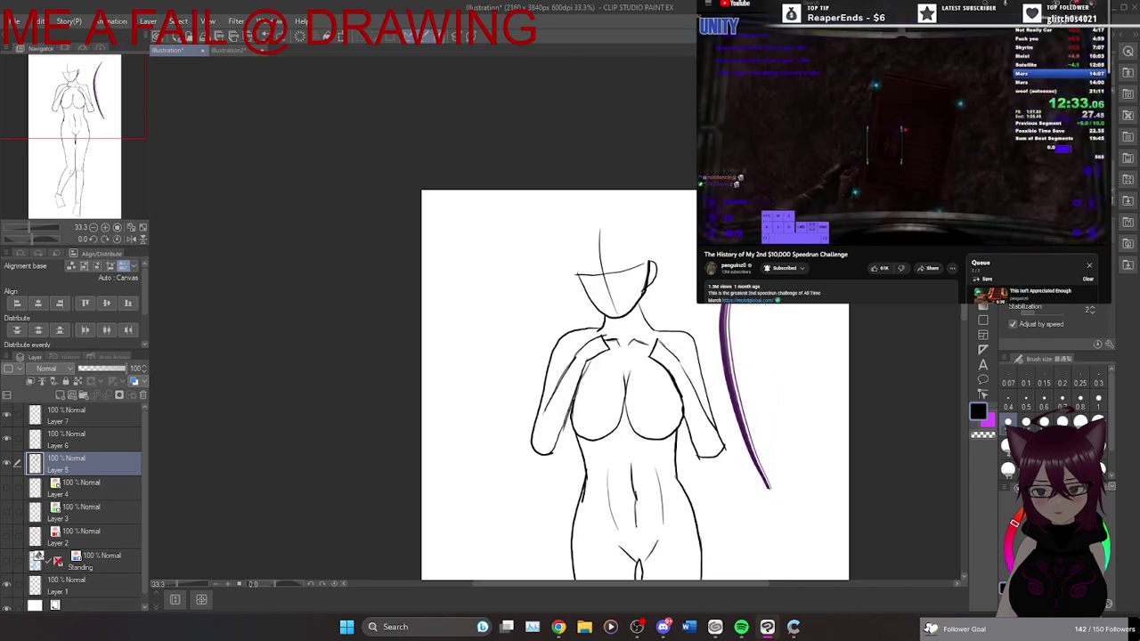
{"action": "left_click_drag", "start_coordinate": [753, 307], "coordinate": [782, 505]}
{"action": "mouse_move", "coordinate": [764, 304]}
{"action": "left_mouse_down"}
{"action": "mouse_move", "coordinate": [763, 437]}
{"action": "mouse_move", "coordinate": [798, 531]}
{"action": "left_mouse_up"}
{"action": "key", "text": "ctrl+z"}
{"action": "left_click_drag", "start_coordinate": [741, 307], "coordinate": [719, 441]}
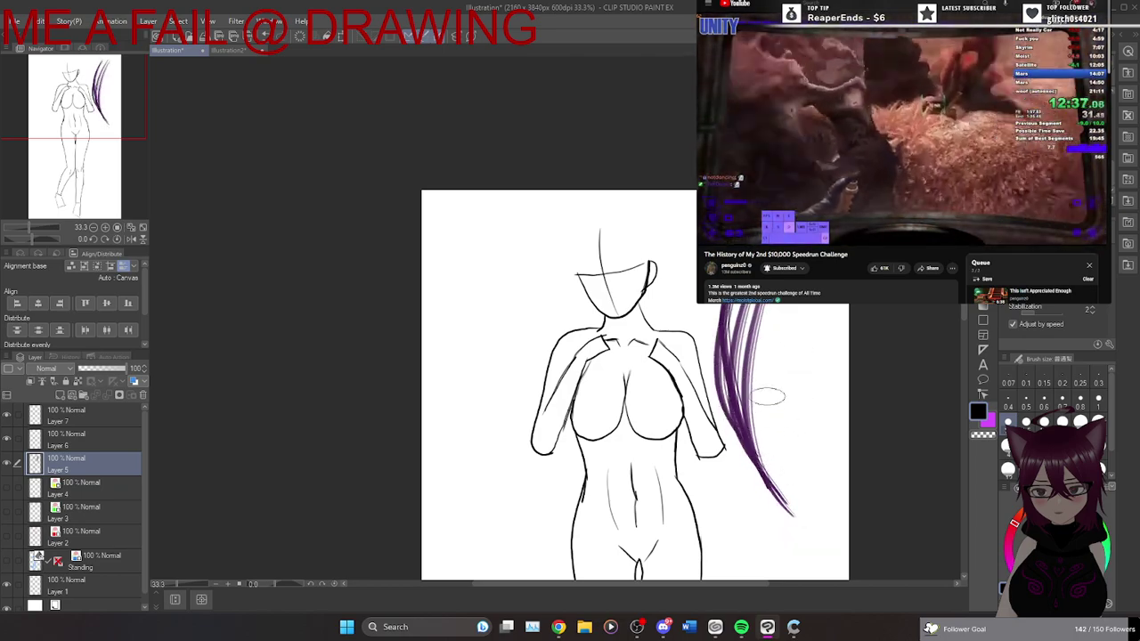
{"action": "key", "text": "ctrl+z"}
{"action": "left_click_drag", "start_coordinate": [739, 304], "coordinate": [759, 479]}
{"action": "key", "text": "ctrl+z"}
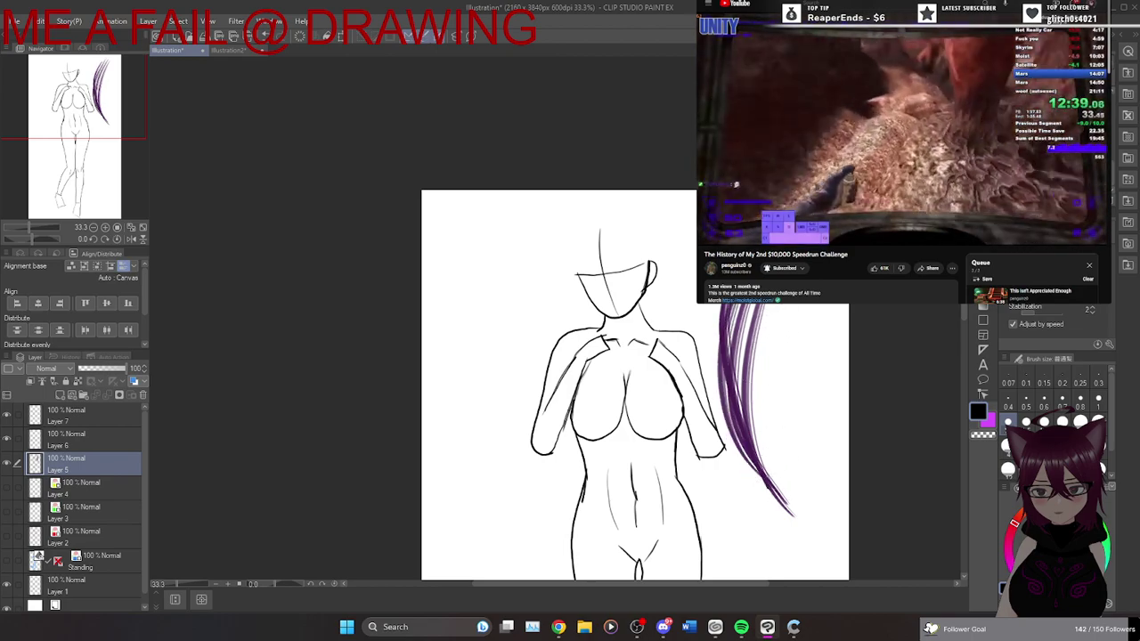
{"action": "left_click_drag", "start_coordinate": [753, 305], "coordinate": [771, 499]}
{"action": "key", "text": "ctrl+z"}
{"action": "key", "text": "ctrl+z"}
{"action": "key", "text": "ctrl+z"}
{"action": "key", "text": "ctrl+z"}
{"action": "key", "text": "ctrl+z"}
{"action": "key", "text": "ctrl+z"}
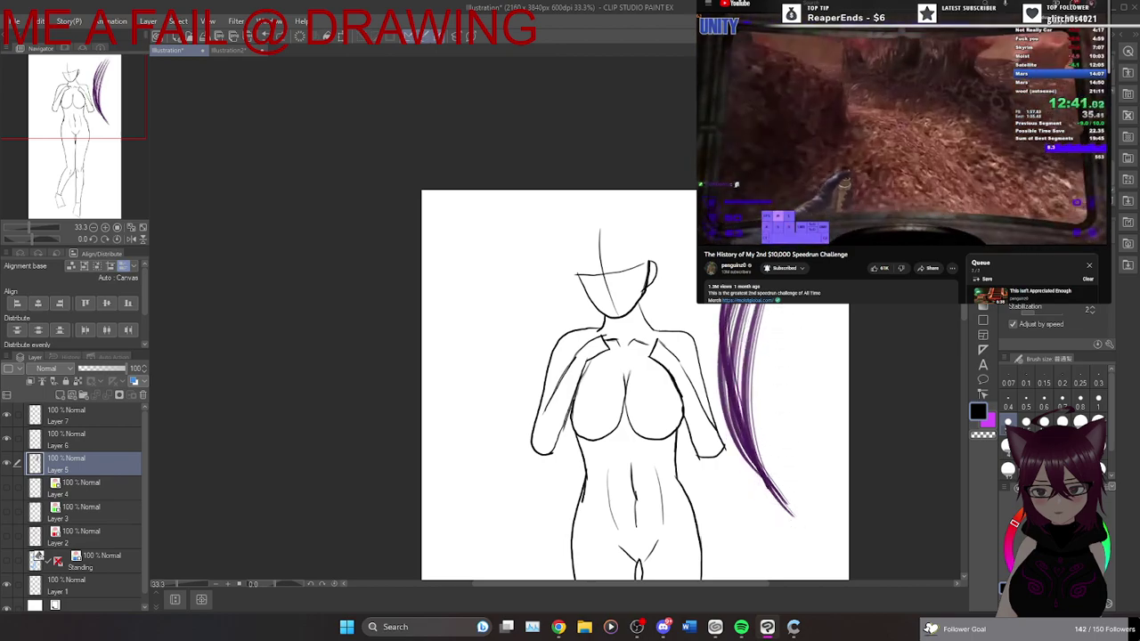
Try a shorter, denser lock of tapering purple strokes beside the figure's shoulder, and undo it.
{"action": "left_click_drag", "start_coordinate": [755, 305], "coordinate": [782, 407]}
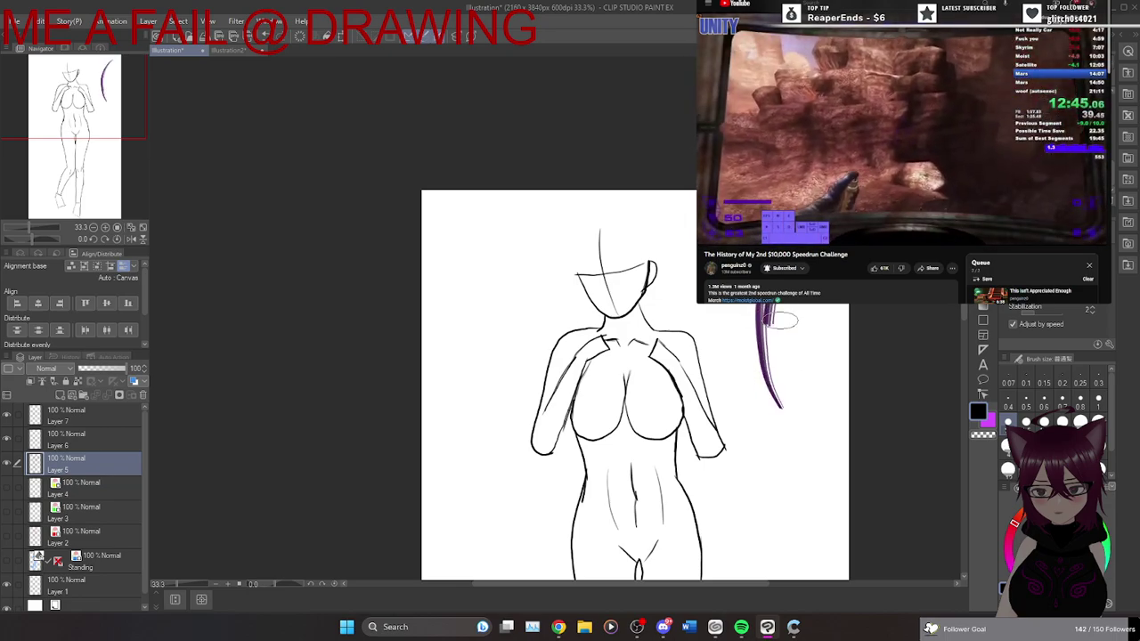
{"action": "left_click_drag", "start_coordinate": [757, 306], "coordinate": [799, 458]}
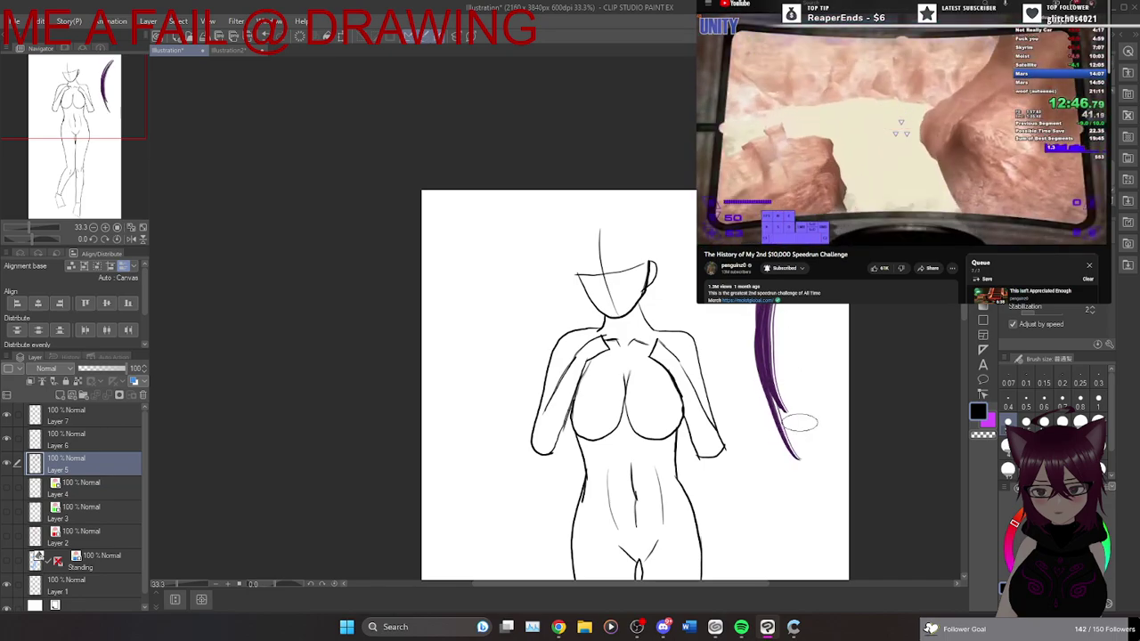
{"action": "key", "text": "ctrl+z"}
{"action": "left_click_drag", "start_coordinate": [786, 408], "coordinate": [786, 305]}
{"action": "key", "text": "ctrl+z"}
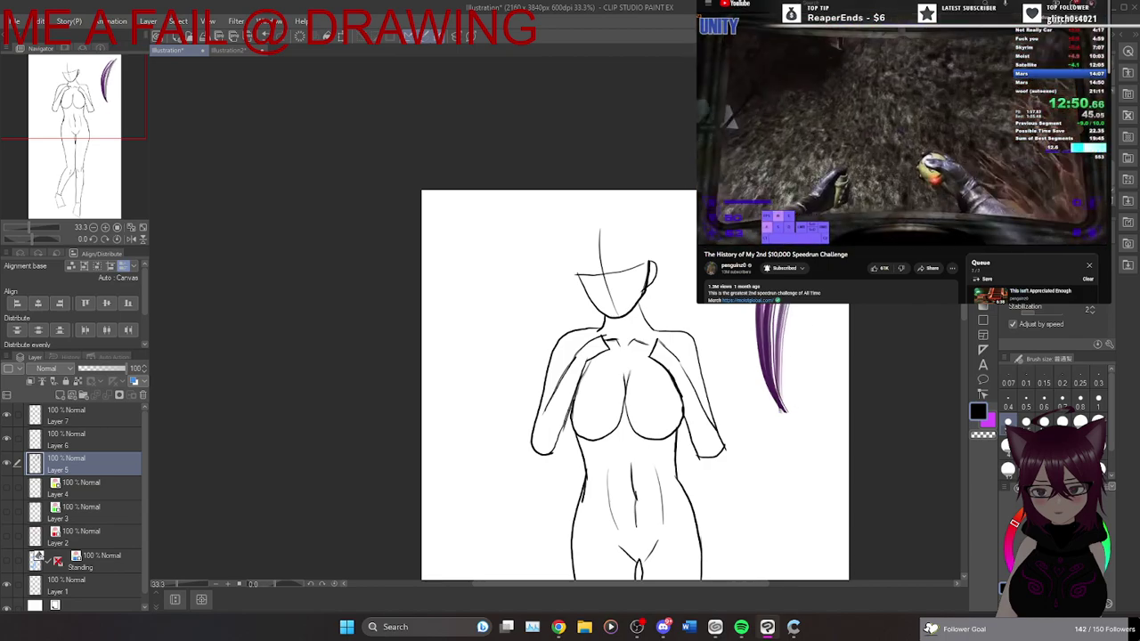
{"action": "left_click_drag", "start_coordinate": [782, 304], "coordinate": [797, 428]}
{"action": "key", "text": "ctrl+z"}
{"action": "key", "text": "ctrl+z"}
{"action": "key", "text": "ctrl+z"}
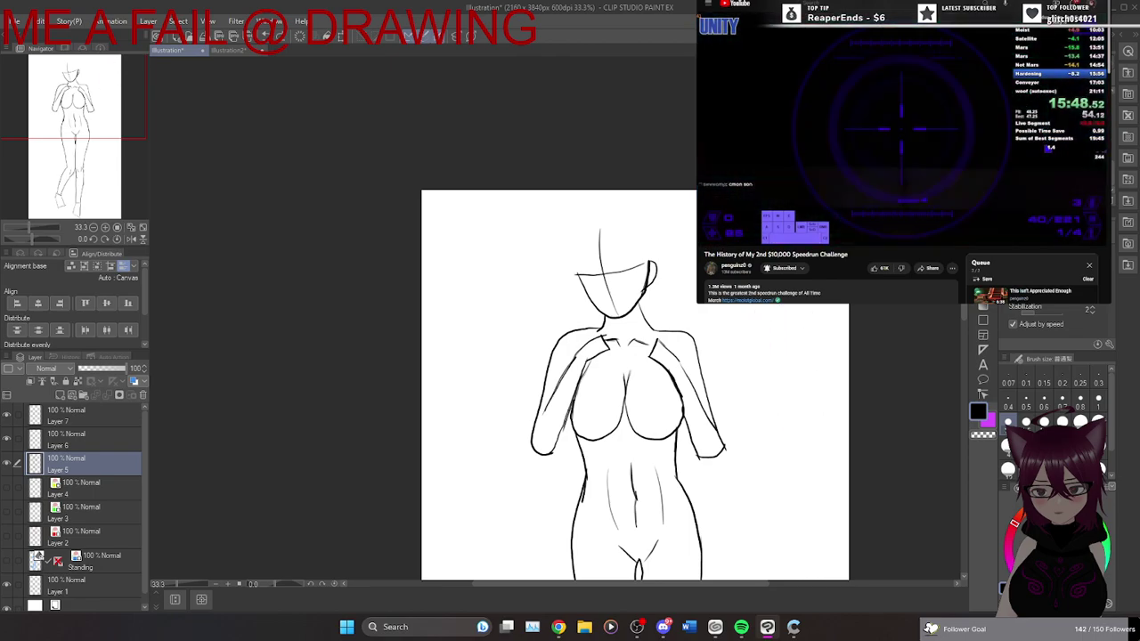
Draw tapering black fringe strands above the brow line, from the face's centre line across to the ear.
{"action": "key", "text": "b"}
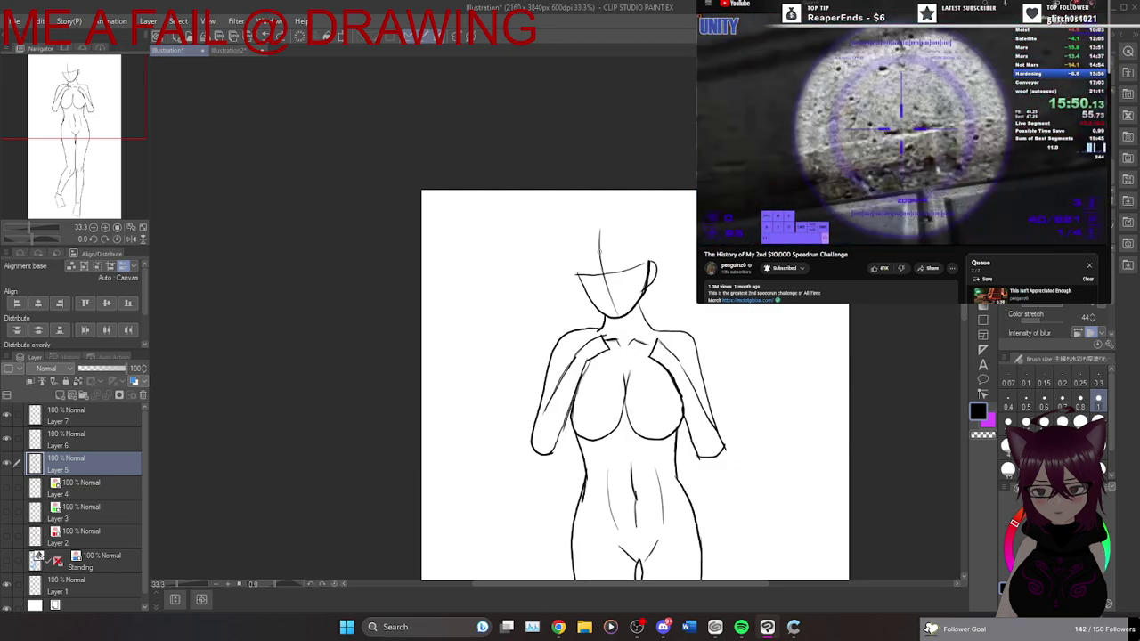
{"action": "scroll", "coordinate": [616, 269], "scroll_direction": "up", "scroll_amount": 2}
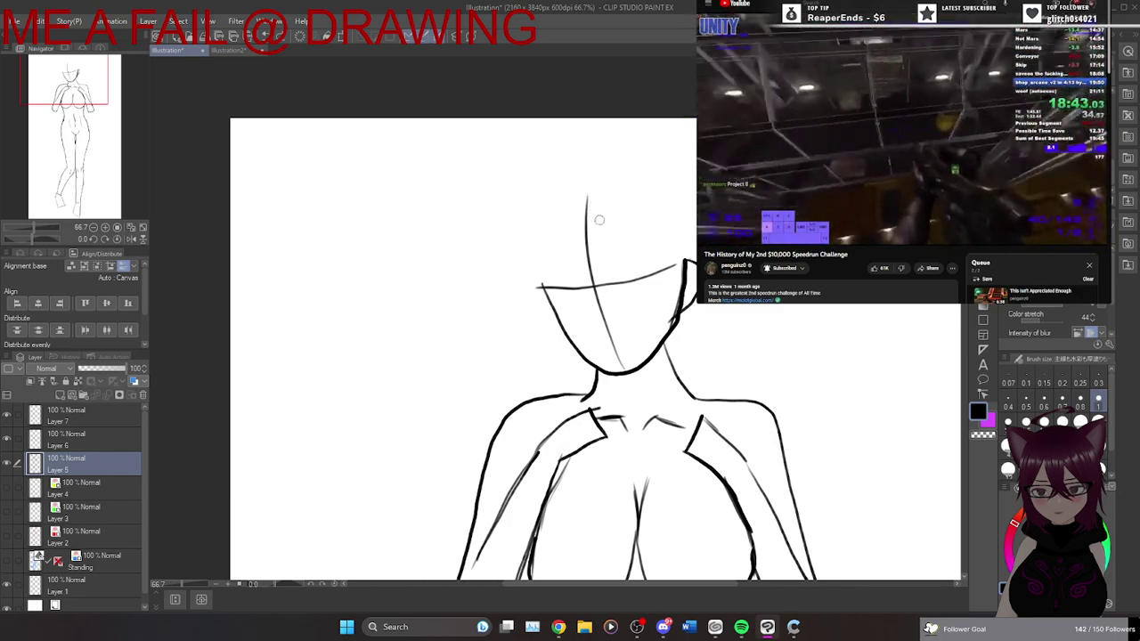
{"action": "mouse_move", "coordinate": [588, 214]}
{"action": "left_mouse_down"}
{"action": "mouse_move", "coordinate": [631, 281]}
{"action": "mouse_move", "coordinate": [629, 258]}
{"action": "left_mouse_up"}
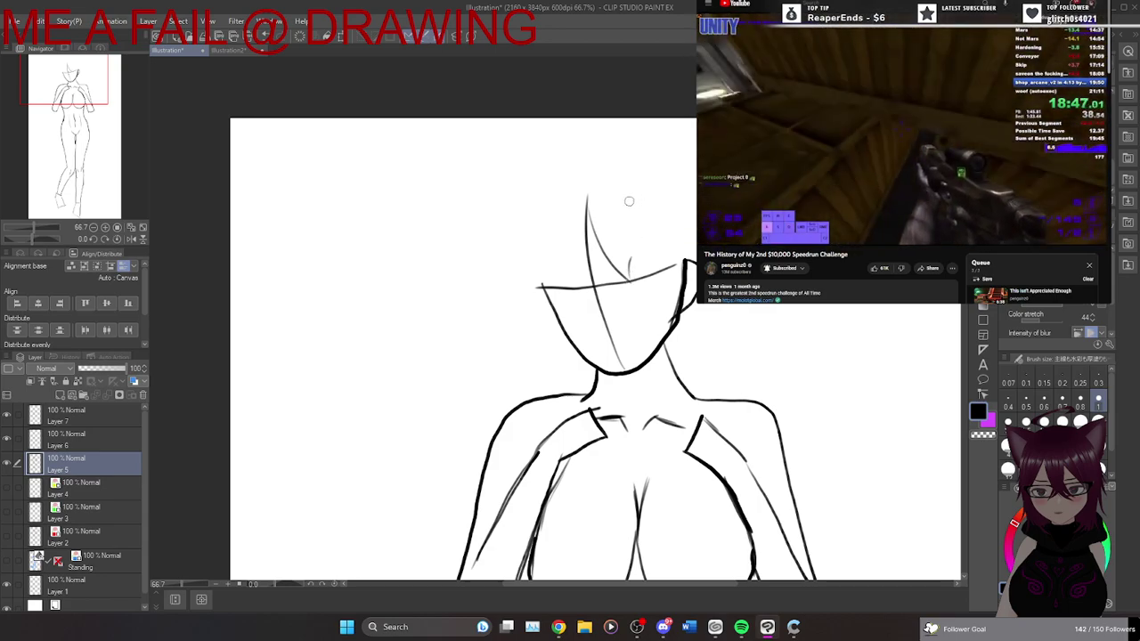
{"action": "key", "text": "ctrl+z"}
{"action": "mouse_move", "coordinate": [630, 279]}
{"action": "left_mouse_down"}
{"action": "mouse_move", "coordinate": [630, 265]}
{"action": "mouse_move", "coordinate": [639, 273]}
{"action": "left_mouse_up"}
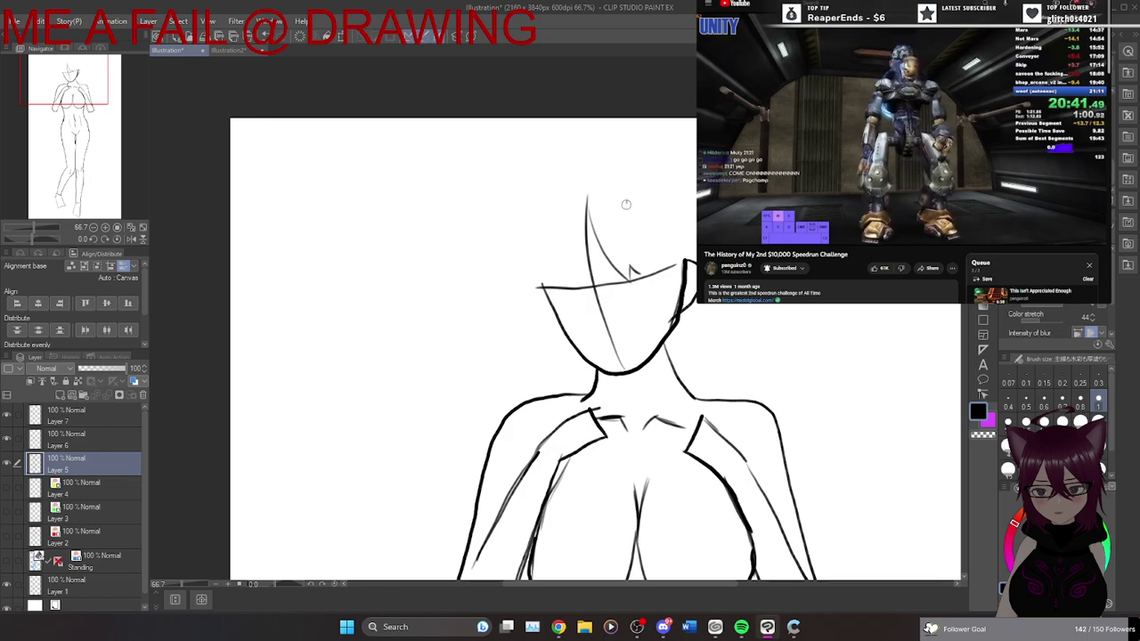
{"action": "left_click_drag", "start_coordinate": [635, 267], "coordinate": [629, 187]}
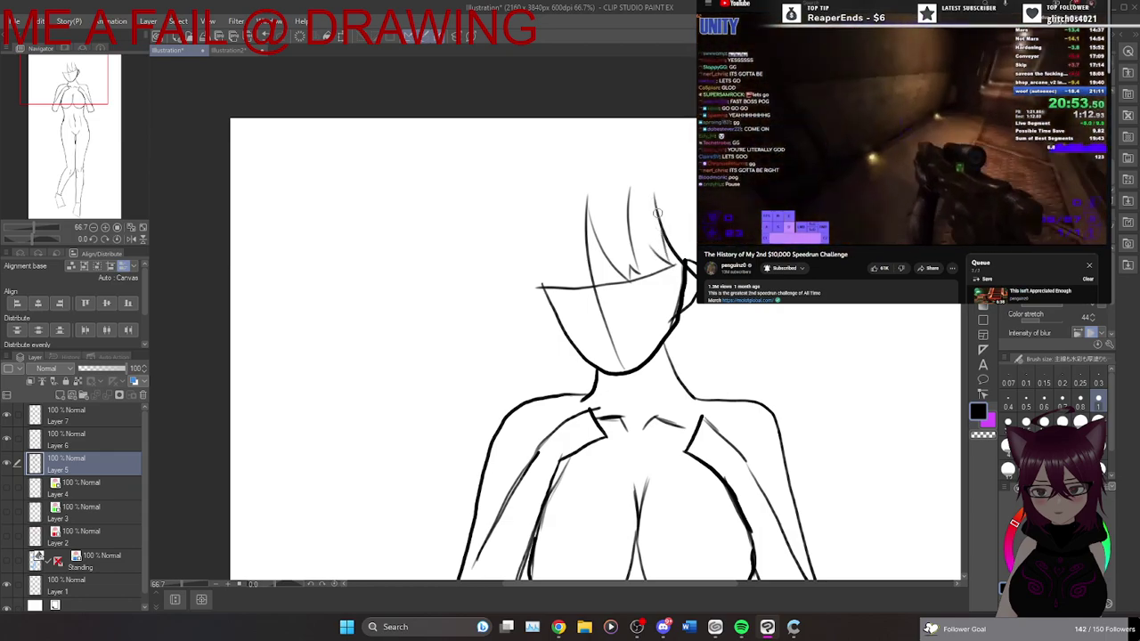
{"action": "left_click_drag", "start_coordinate": [628, 216], "coordinate": [670, 264]}
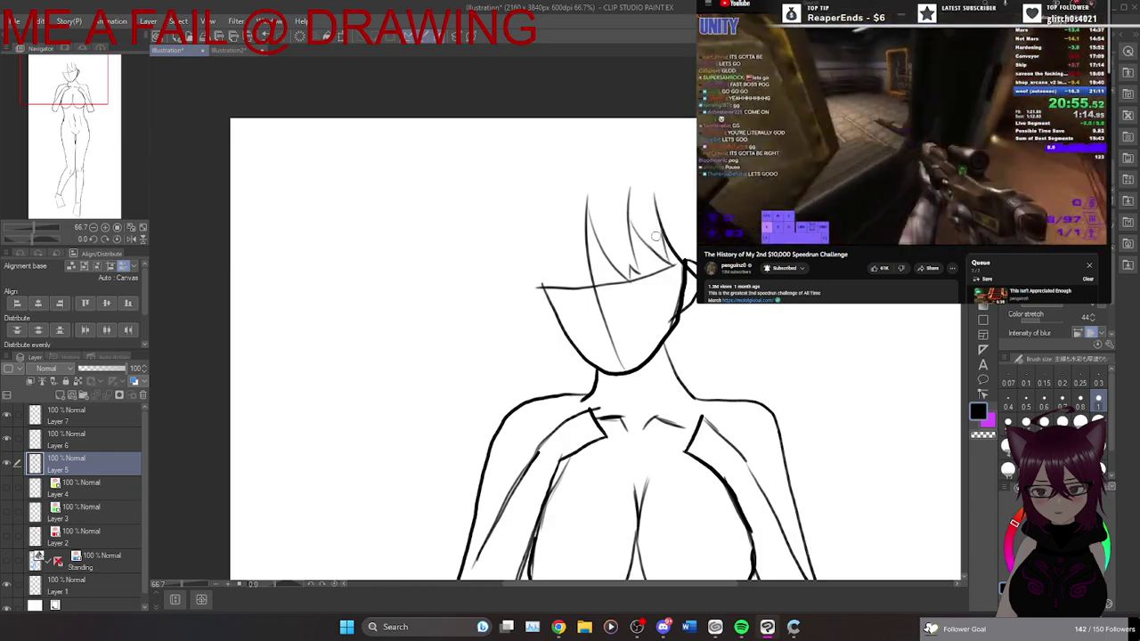
Mirror the canvas view and try two fringe strands from the centre line's top toward the side without the ear, undoing both.
{"action": "left_click", "coordinate": [130, 240]}
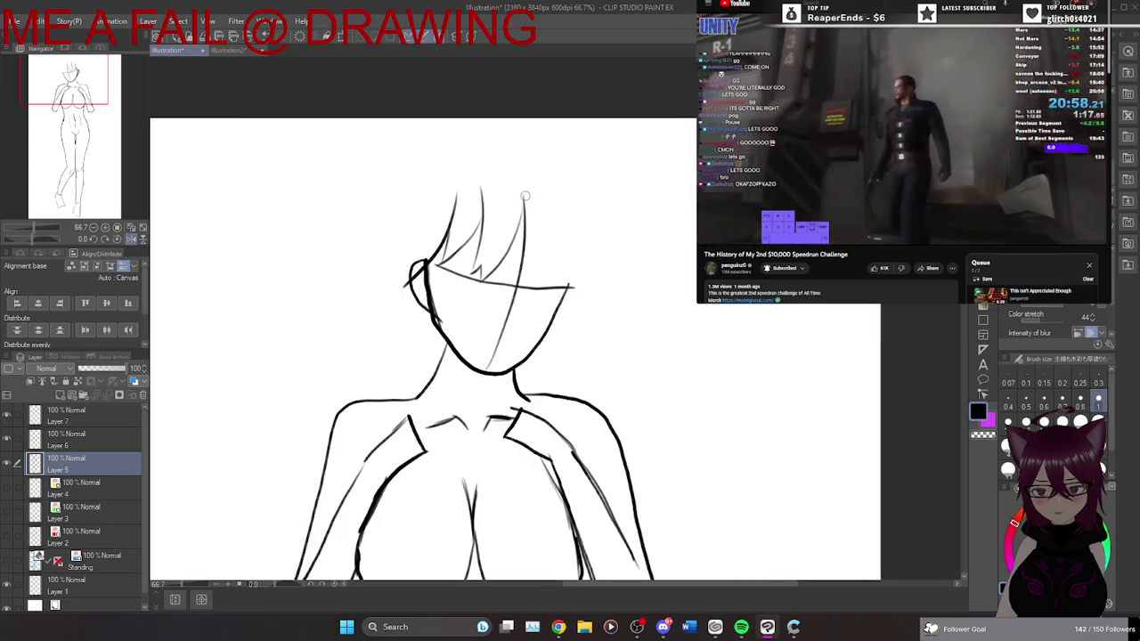
{"action": "left_click_drag", "start_coordinate": [524, 206], "coordinate": [539, 286]}
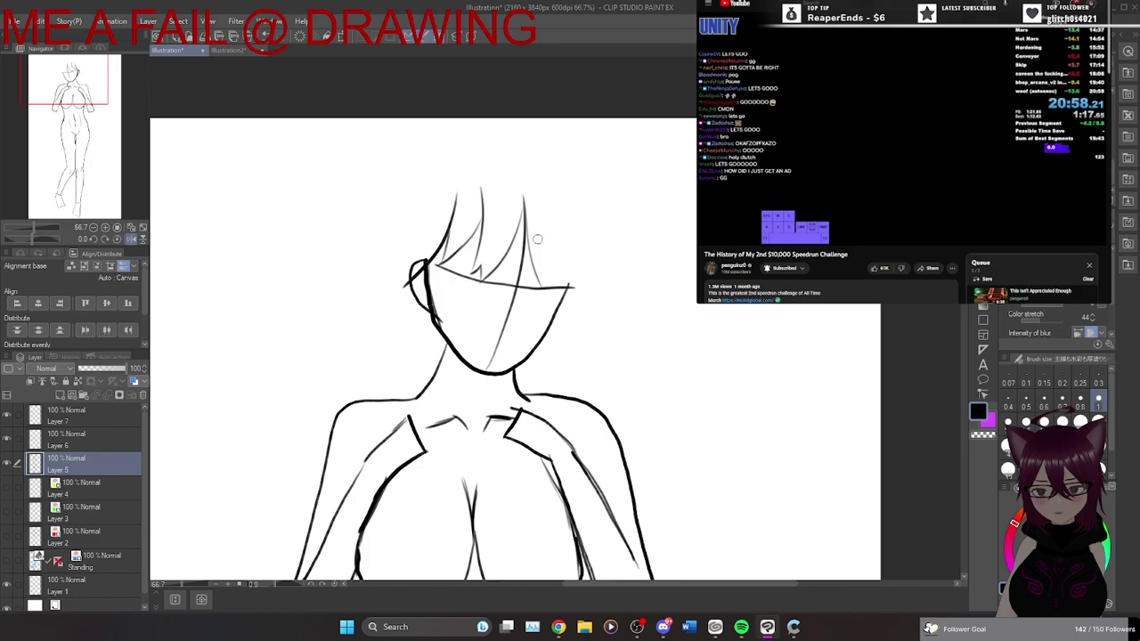
{"action": "left_click_drag", "start_coordinate": [525, 197], "coordinate": [553, 296]}
{"action": "key", "text": "ctrl+z"}
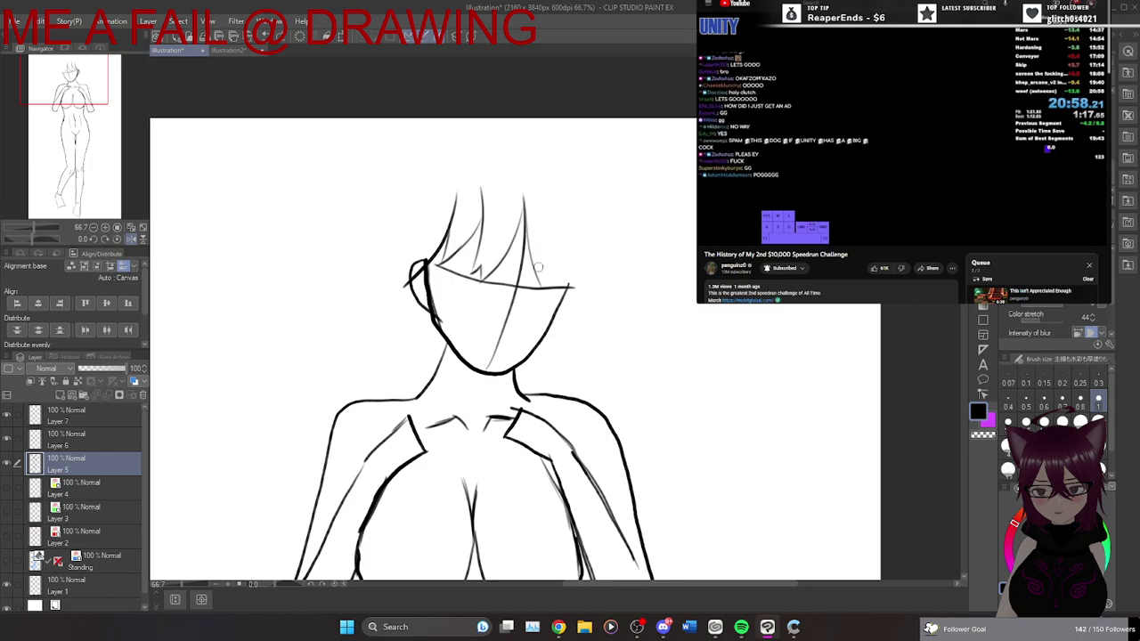
{"action": "key", "text": "ctrl+z"}
Try an outward-bulging fringe strand with a short inner line beside the centre line, and undo the strokes.
{"action": "left_click_drag", "start_coordinate": [525, 210], "coordinate": [538, 293]}
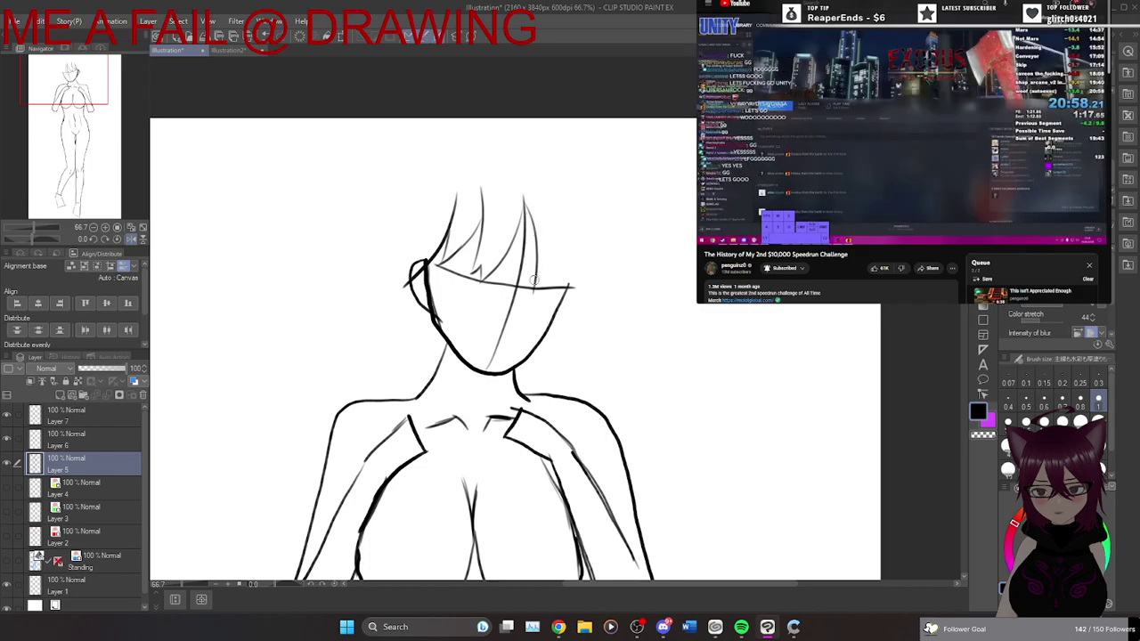
{"action": "mouse_move", "coordinate": [523, 242]}
{"action": "left_mouse_down"}
{"action": "mouse_move", "coordinate": [524, 315]}
{"action": "mouse_move", "coordinate": [523, 236]}
{"action": "mouse_move", "coordinate": [533, 307]}
{"action": "left_mouse_up"}
{"action": "key", "text": "ctrl+z"}
{"action": "key", "text": "ctrl+z"}
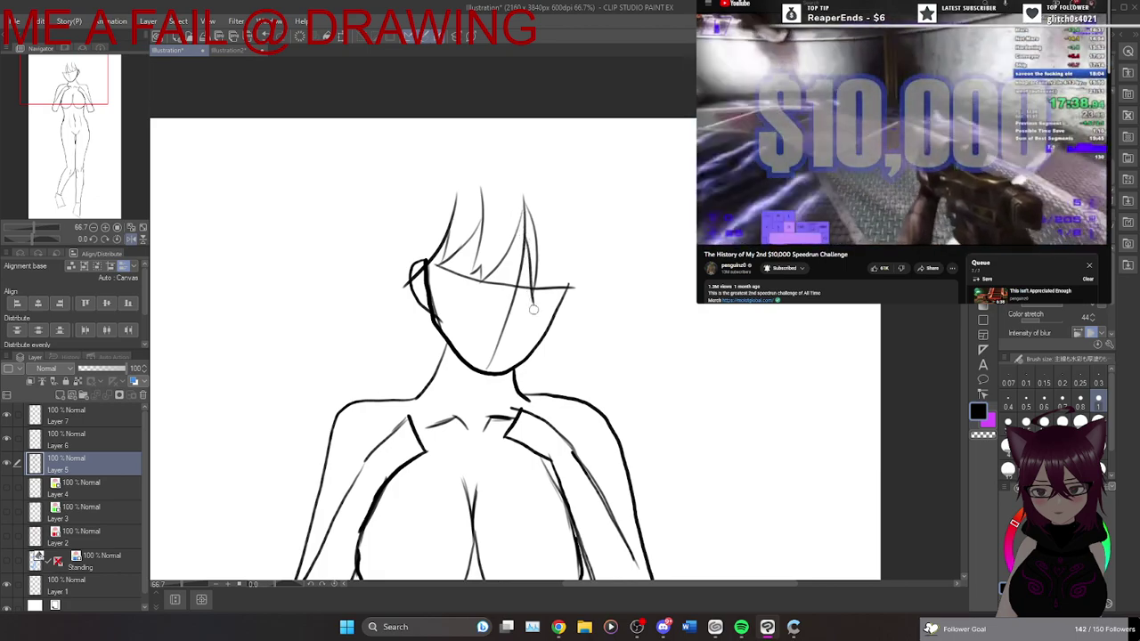
{"action": "key", "text": "ctrl+z"}
{"action": "left_click_drag", "start_coordinate": [526, 248], "coordinate": [535, 297]}
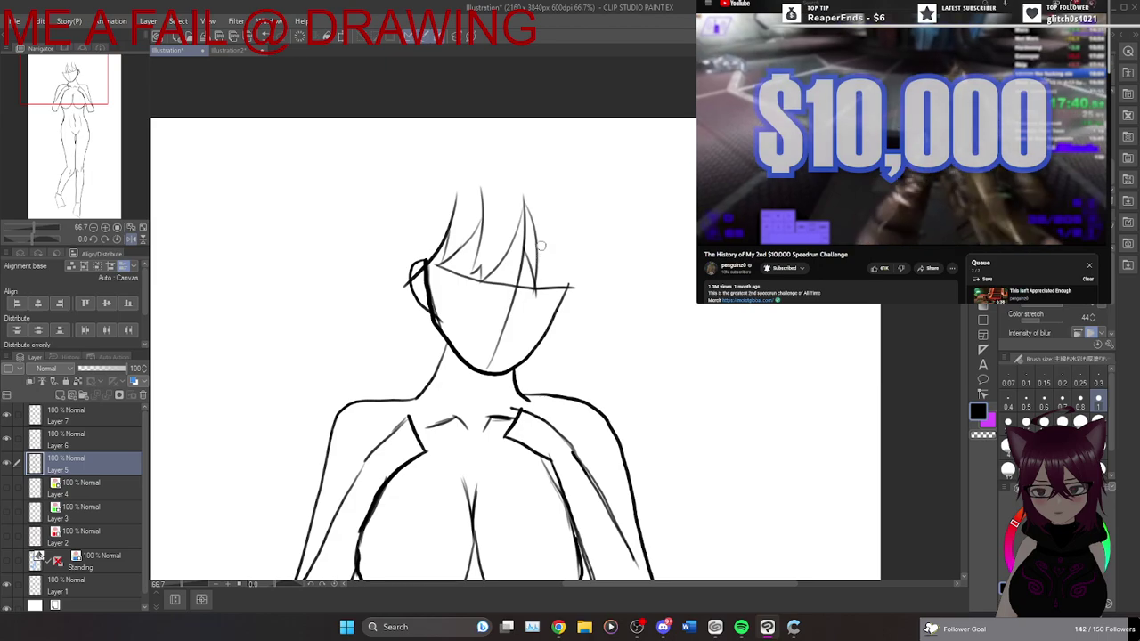
{"action": "key", "text": "ctrl+z"}
{"action": "key", "text": "ctrl+z"}
Draw a short curved fringe strand from the top of the centre line down to the brow line, redoing it once.
{"action": "left_click_drag", "start_coordinate": [524, 200], "coordinate": [541, 286]}
{"action": "key", "text": "ctrl+z"}
{"action": "left_click_drag", "start_coordinate": [525, 210], "coordinate": [542, 288]}
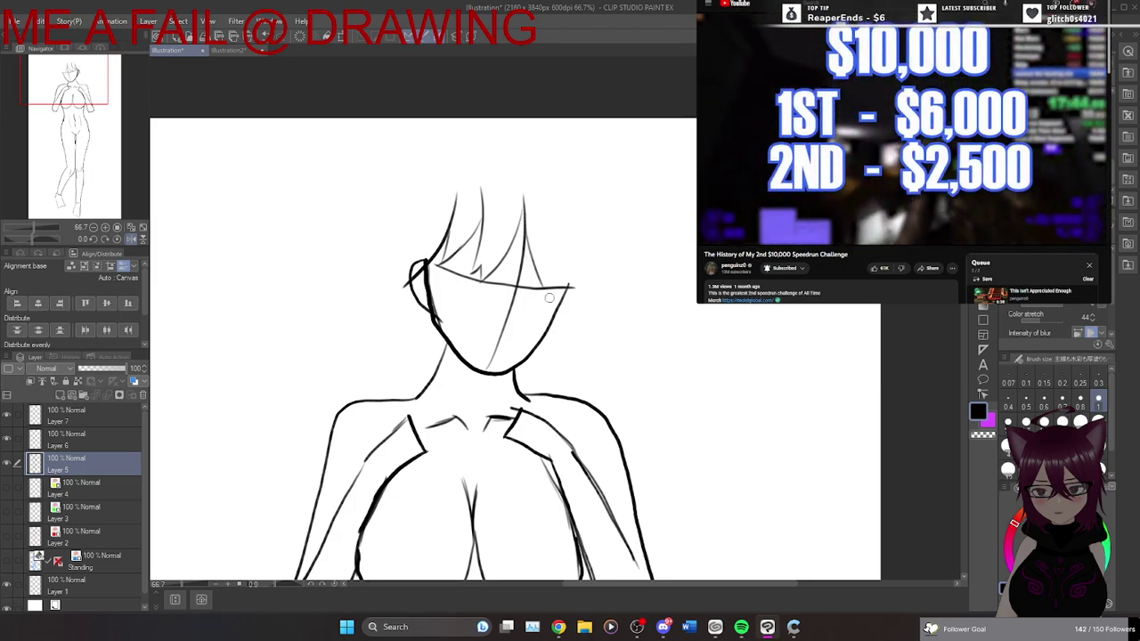
Draw a near-vertical line rising from that strand's tip at the brow line, redrawing it until its angle suits the fringe.
{"action": "left_click_drag", "start_coordinate": [542, 213], "coordinate": [551, 307]}
{"action": "key", "text": "ctrl+z"}
{"action": "left_click_drag", "start_coordinate": [544, 217], "coordinate": [544, 292]}
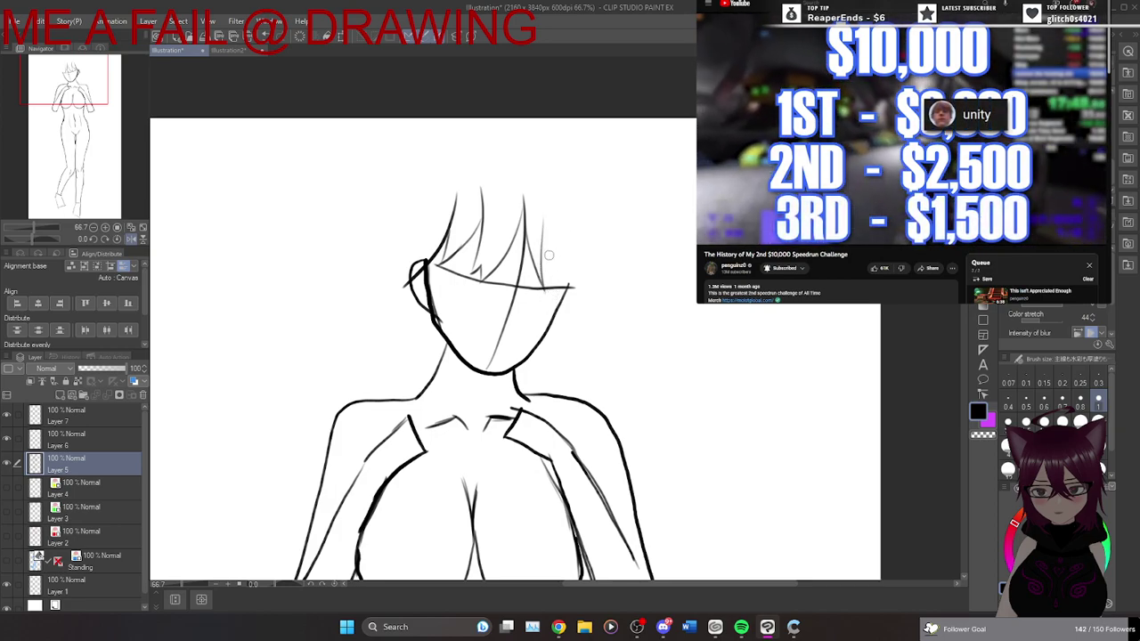
{"action": "key", "text": "ctrl+z"}
{"action": "left_click_drag", "start_coordinate": [543, 283], "coordinate": [545, 264]}
{"action": "key", "text": "ctrl+z"}
{"action": "left_click_drag", "start_coordinate": [546, 225], "coordinate": [548, 287]}
{"action": "key", "text": "ctrl+z"}
{"action": "left_click_drag", "start_coordinate": [551, 225], "coordinate": [550, 297]}
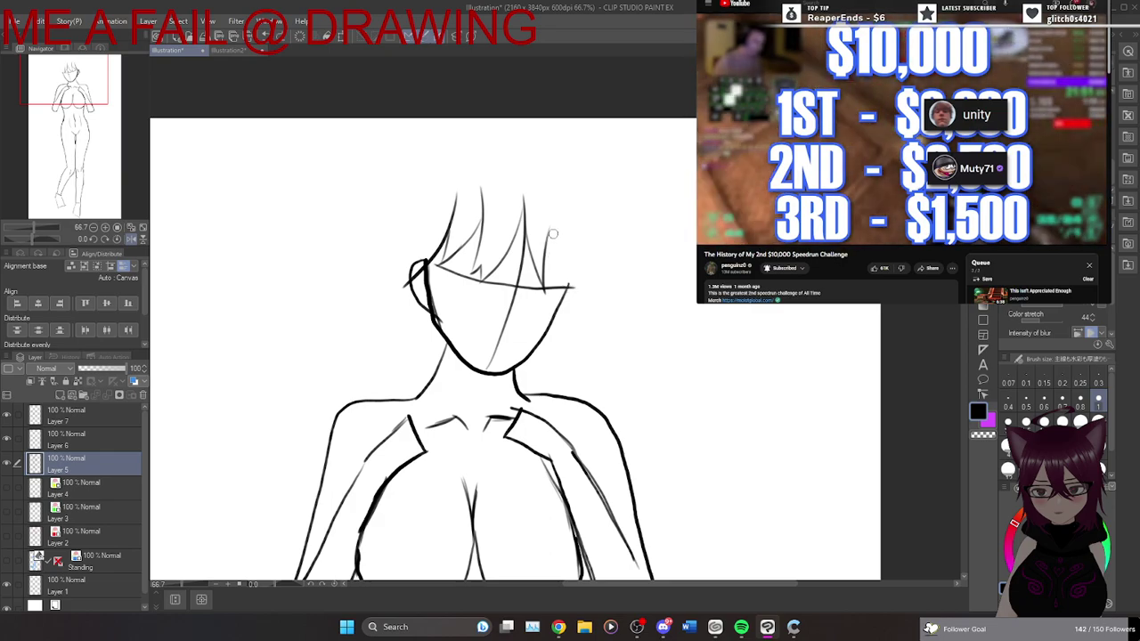
Draw the outermost fringe strand curving down past the brow line's end opposite the ear, redrawing it until it is thin and smooth.
{"action": "left_click_drag", "start_coordinate": [555, 228], "coordinate": [570, 298]}
{"action": "key", "text": "ctrl+z"}
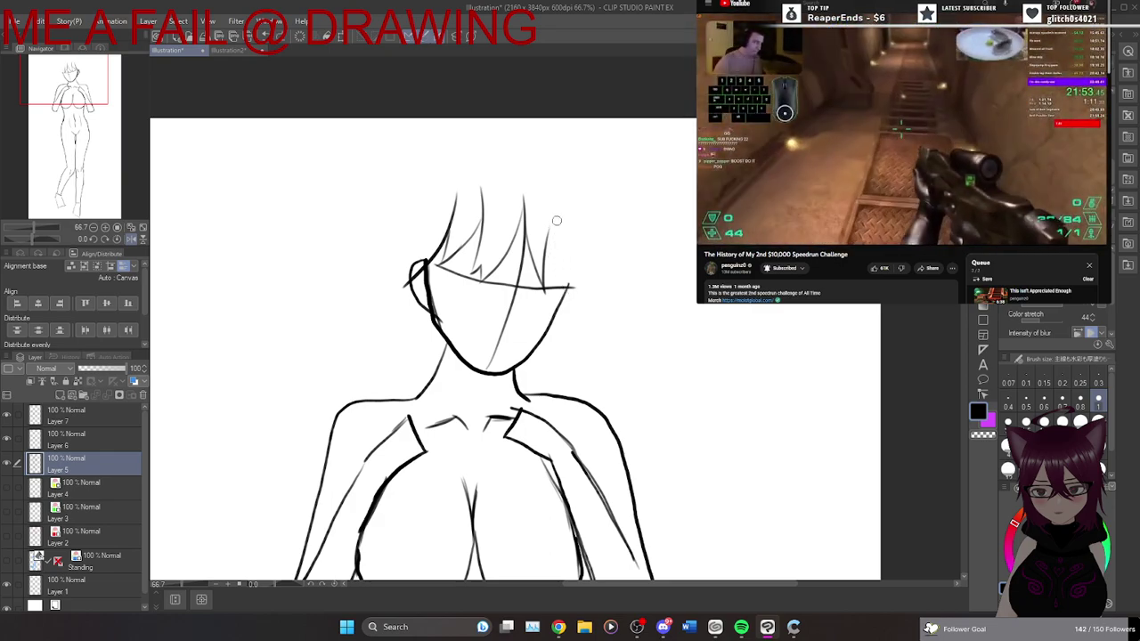
{"action": "left_click_drag", "start_coordinate": [555, 222], "coordinate": [568, 293]}
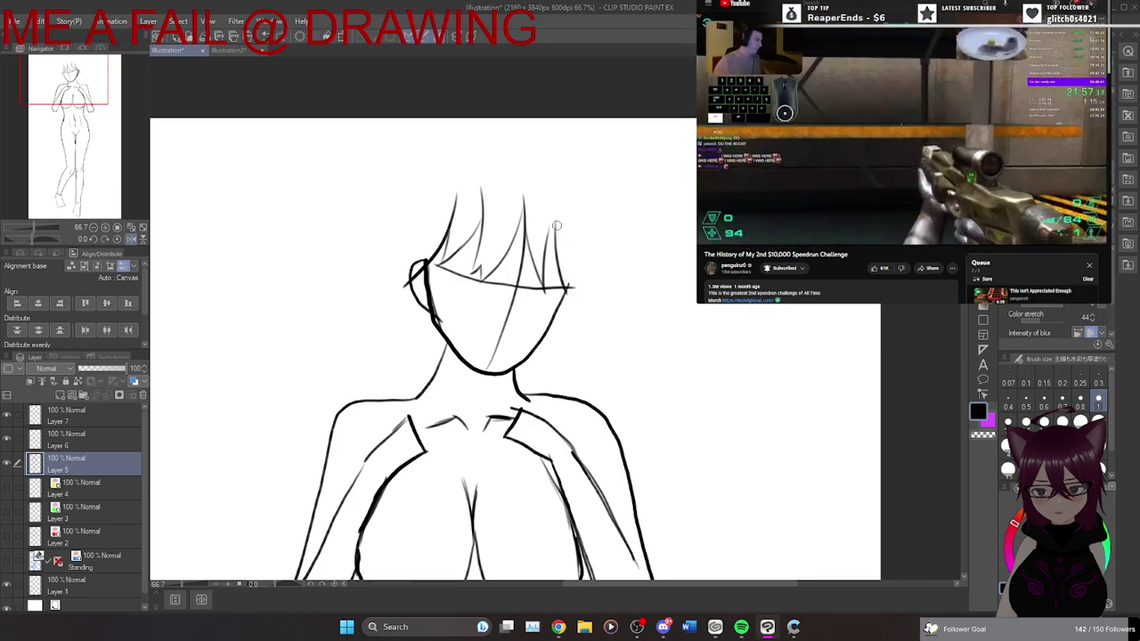
{"action": "key", "text": "ctrl+z"}
{"action": "left_click_drag", "start_coordinate": [555, 220], "coordinate": [583, 312]}
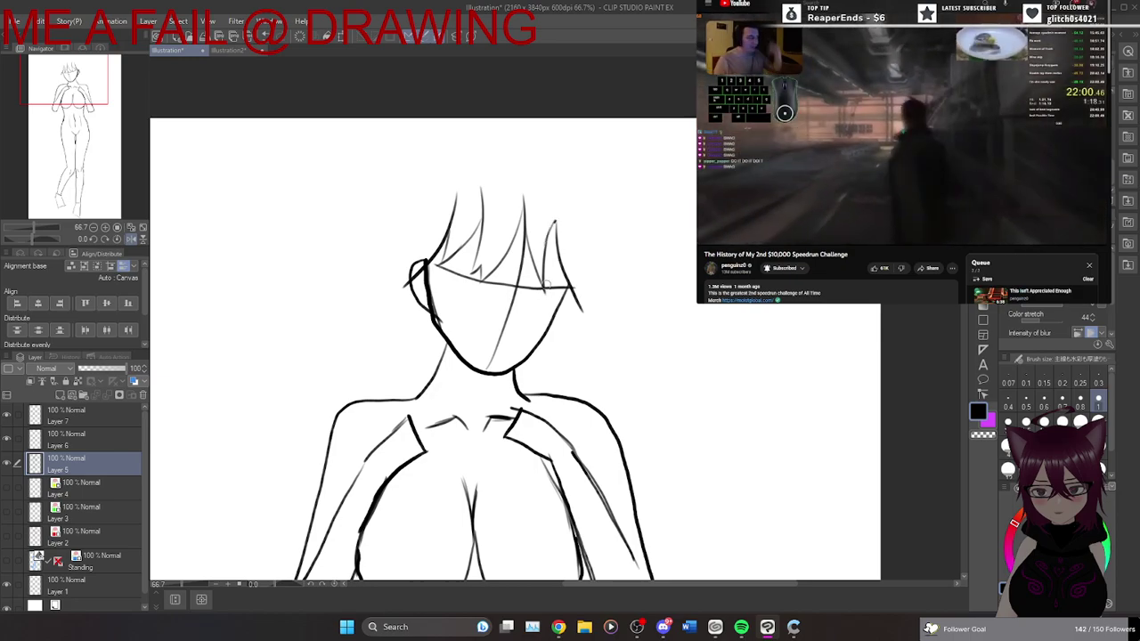
{"action": "key", "text": "ctrl+z"}
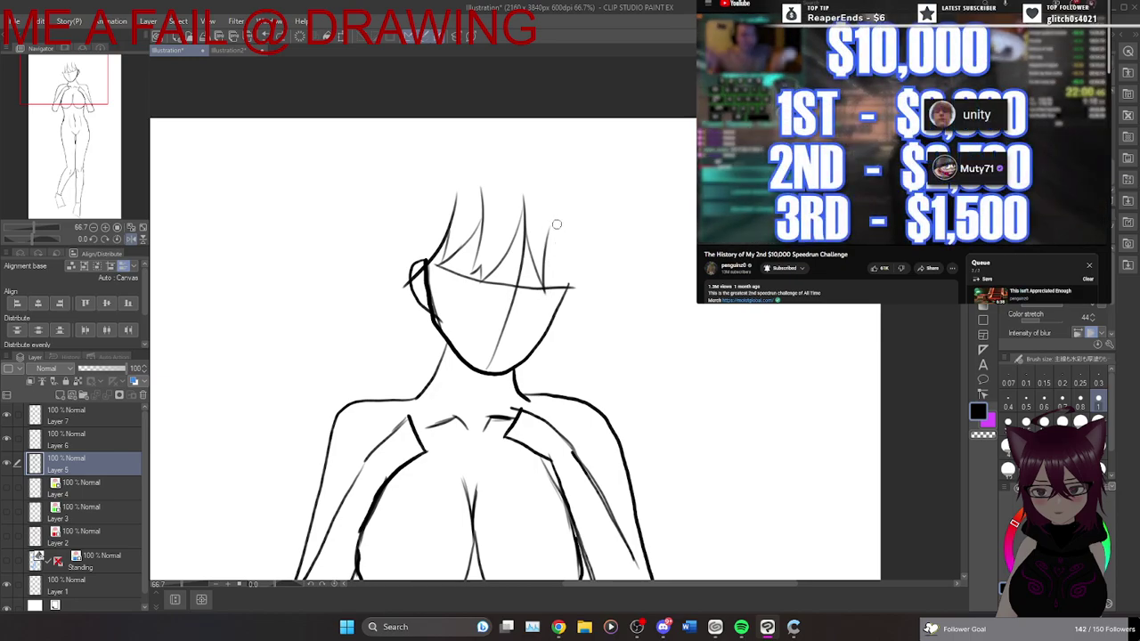
{"action": "left_click_drag", "start_coordinate": [555, 220], "coordinate": [577, 301]}
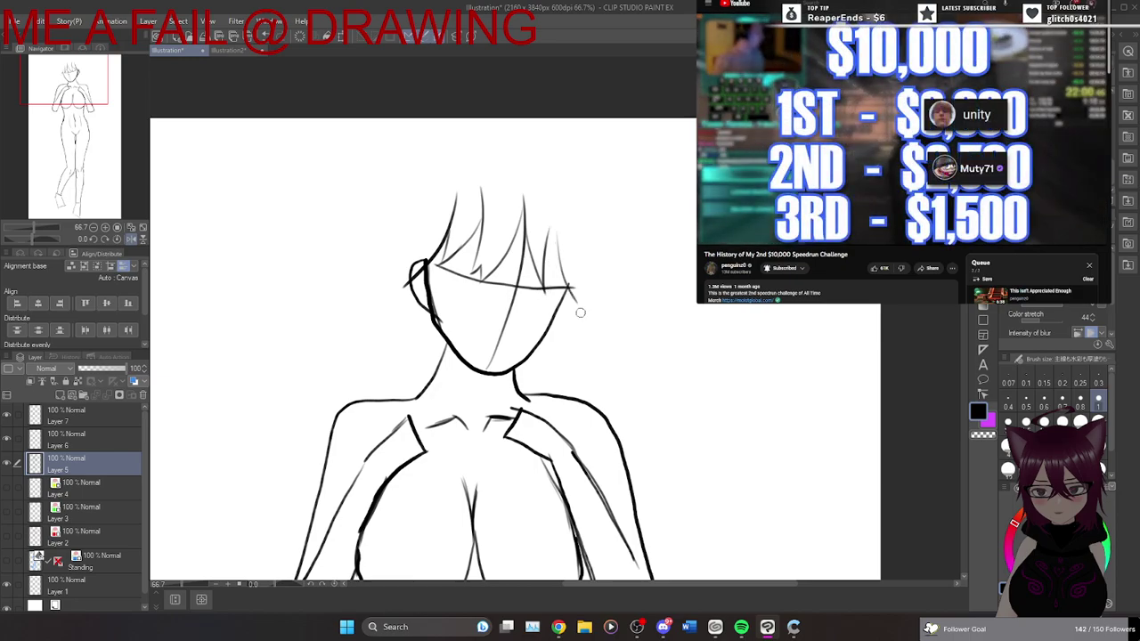
Sketch long, light hair strands falling beside the ear to the shoulder, and flip the canvas view back.
{"action": "left_click_drag", "start_coordinate": [397, 214], "coordinate": [393, 392]}
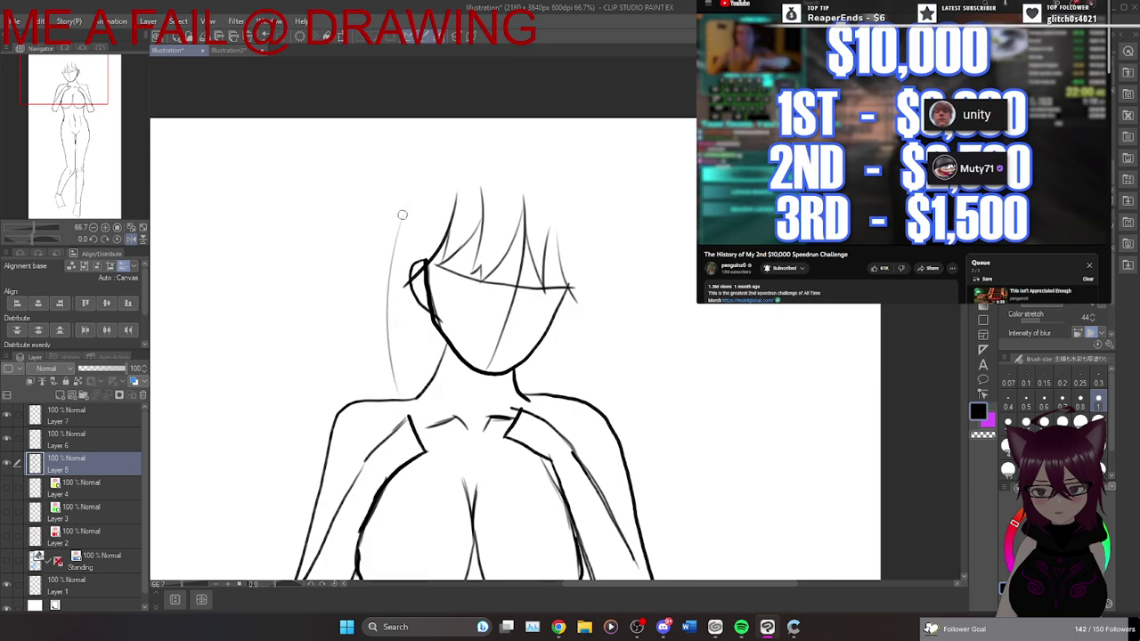
{"action": "left_click_drag", "start_coordinate": [397, 235], "coordinate": [389, 408]}
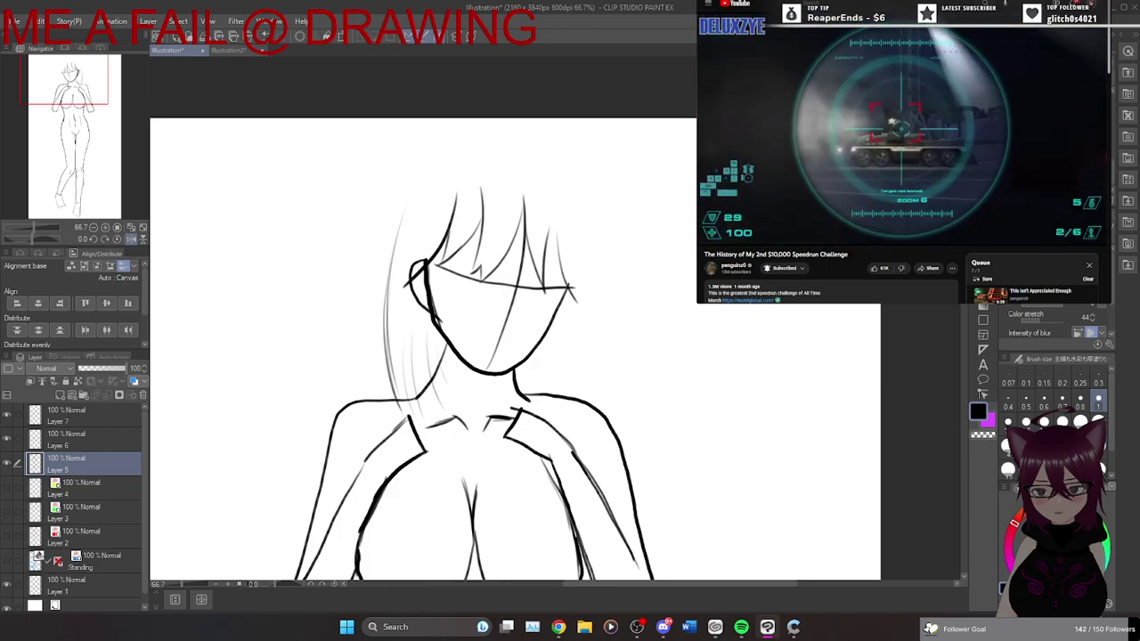
{"action": "left_click", "coordinate": [132, 240]}
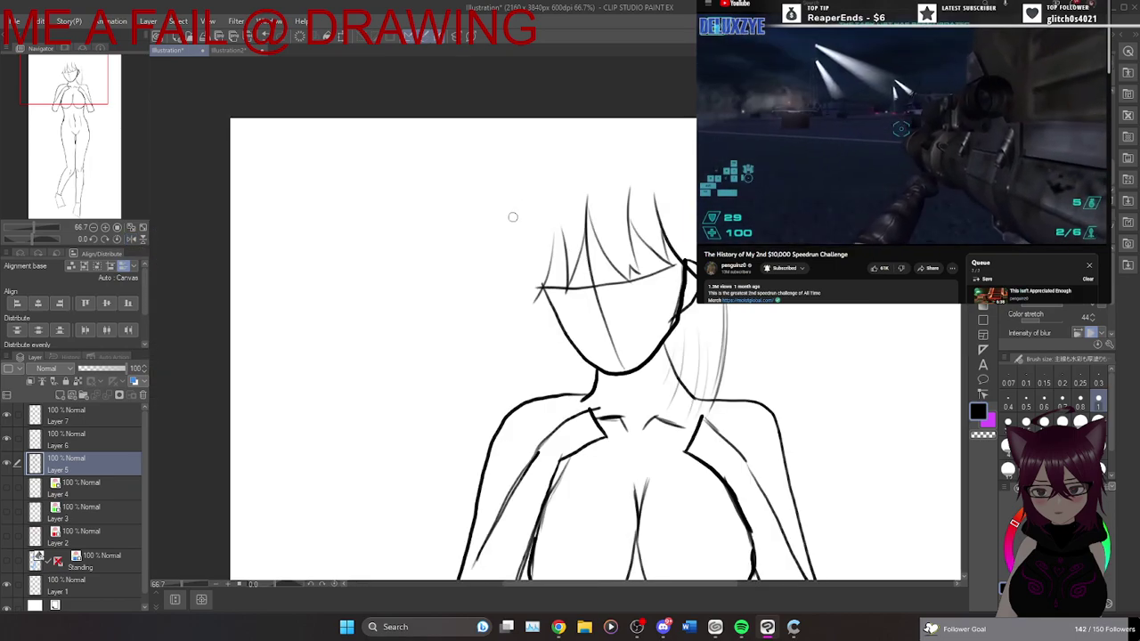
Sketch long, light side-hair strands down to the shoulder on the side opposite the ear, redrawing the ones that do not fit.
{"action": "left_click_drag", "start_coordinate": [519, 326], "coordinate": [511, 365]}
{"action": "left_click_drag", "start_coordinate": [521, 260], "coordinate": [514, 399]}
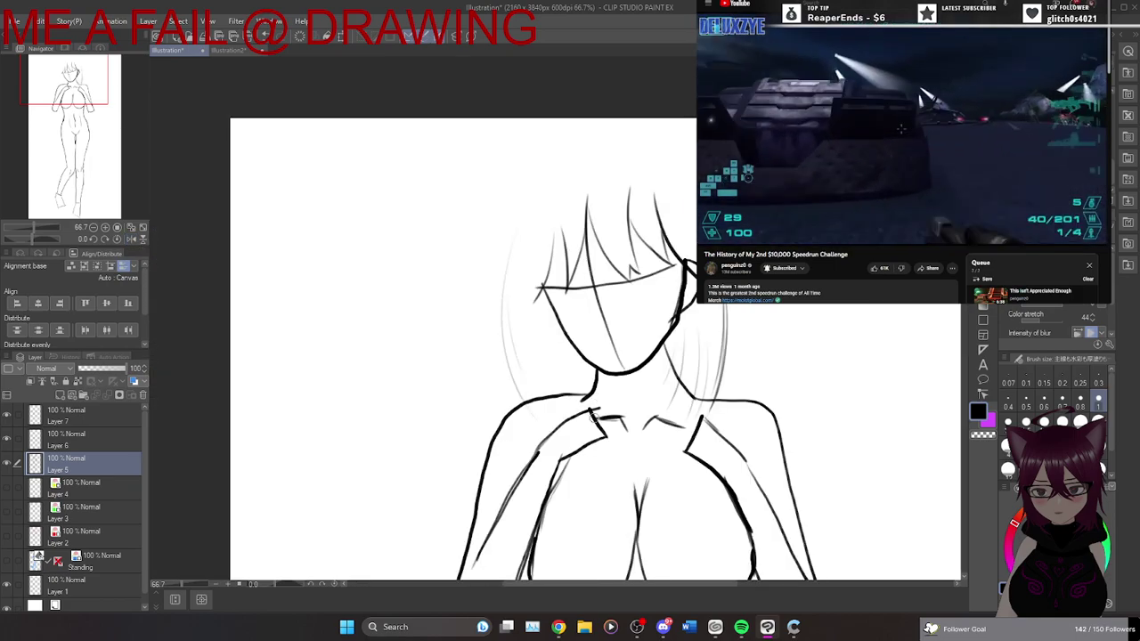
{"action": "key", "text": "ctrl+z"}
{"action": "left_click_drag", "start_coordinate": [503, 281], "coordinate": [515, 399]}
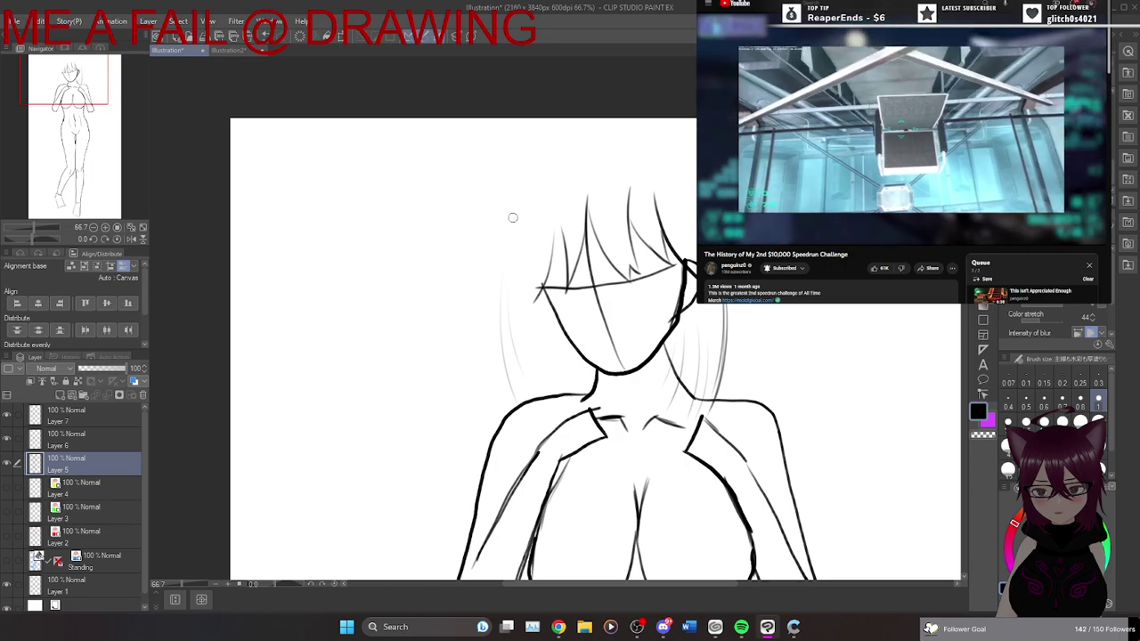
{"action": "left_click_drag", "start_coordinate": [500, 314], "coordinate": [490, 397]}
{"action": "key", "text": "ctrl+z"}
{"action": "left_click_drag", "start_coordinate": [522, 211], "coordinate": [495, 411]}
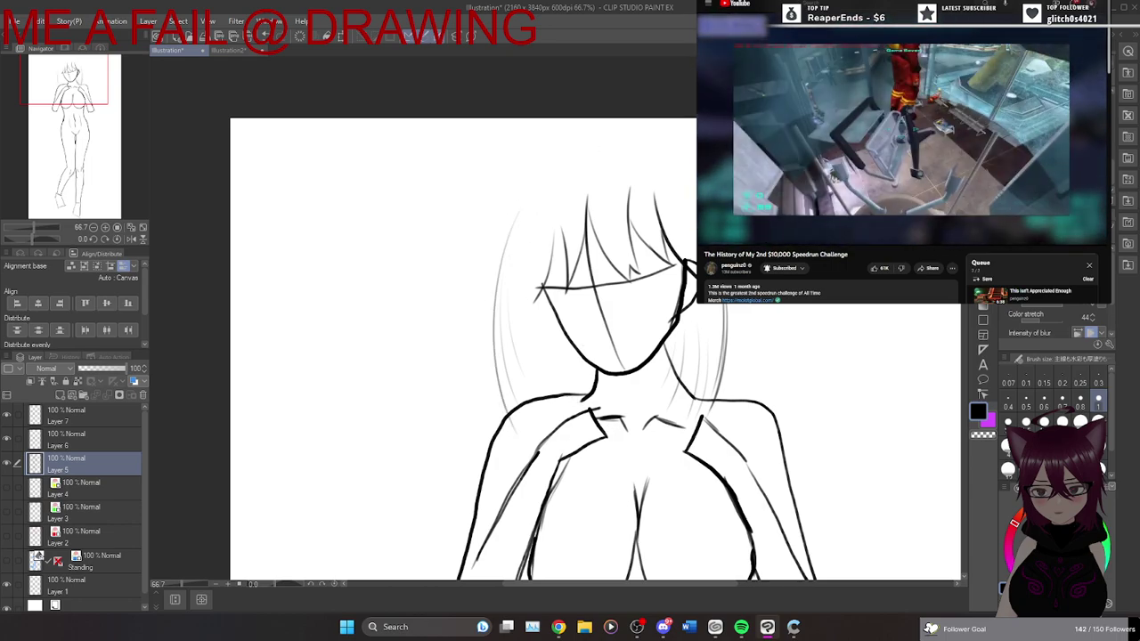
Try several wide arcs over the head for the crown of the hair, undoing each one.
{"action": "left_click_drag", "start_coordinate": [654, 151], "coordinate": [494, 255]}
{"action": "key", "text": "ctrl+z"}
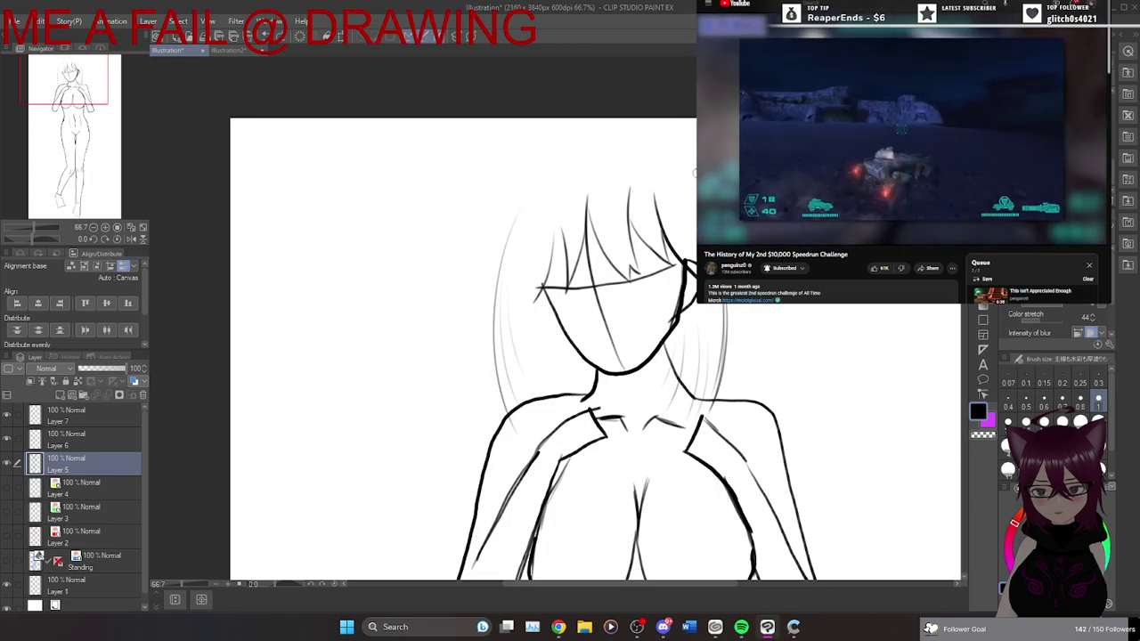
{"action": "left_click_drag", "start_coordinate": [653, 153], "coordinate": [493, 263]}
{"action": "key", "text": "ctrl+z"}
{"action": "key", "text": "ctrl+z"}
{"action": "mouse_move", "coordinate": [689, 168]}
{"action": "left_mouse_down"}
{"action": "mouse_move", "coordinate": [650, 154]}
{"action": "mouse_move", "coordinate": [488, 308]}
{"action": "left_mouse_up"}
{"action": "key", "text": "ctrl+z"}
{"action": "left_click_drag", "start_coordinate": [653, 159], "coordinate": [481, 338]}
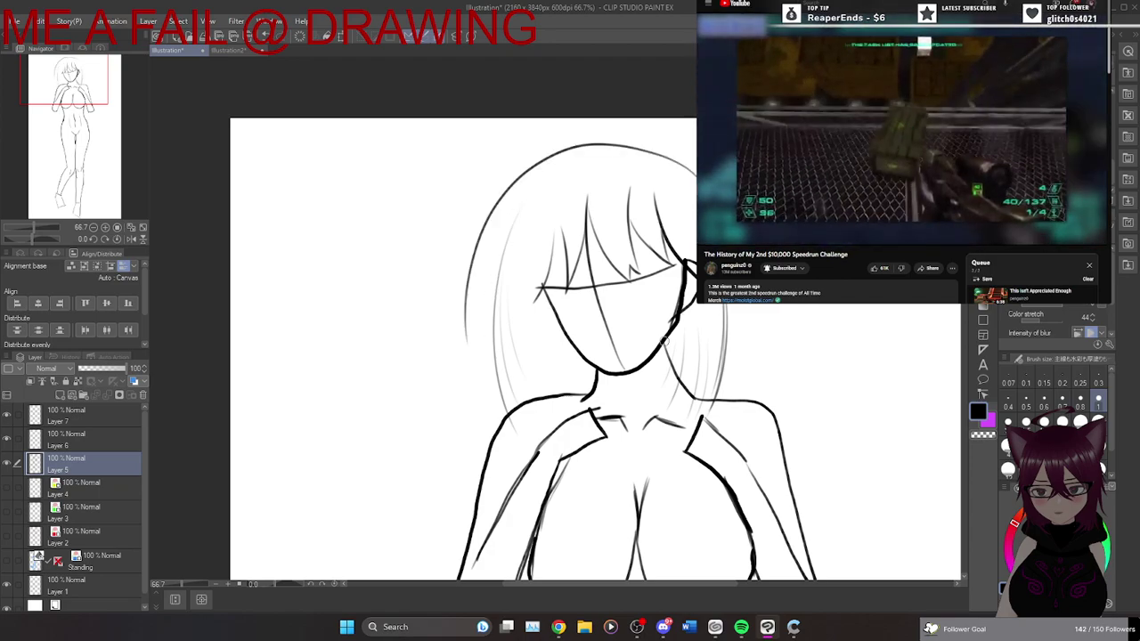
{"action": "key", "text": "ctrl+z"}
Draw the crown of the hair as a light arc over the head joining the side strands, redrawing it until it fits.
{"action": "left_click_drag", "start_coordinate": [653, 163], "coordinate": [490, 293]}
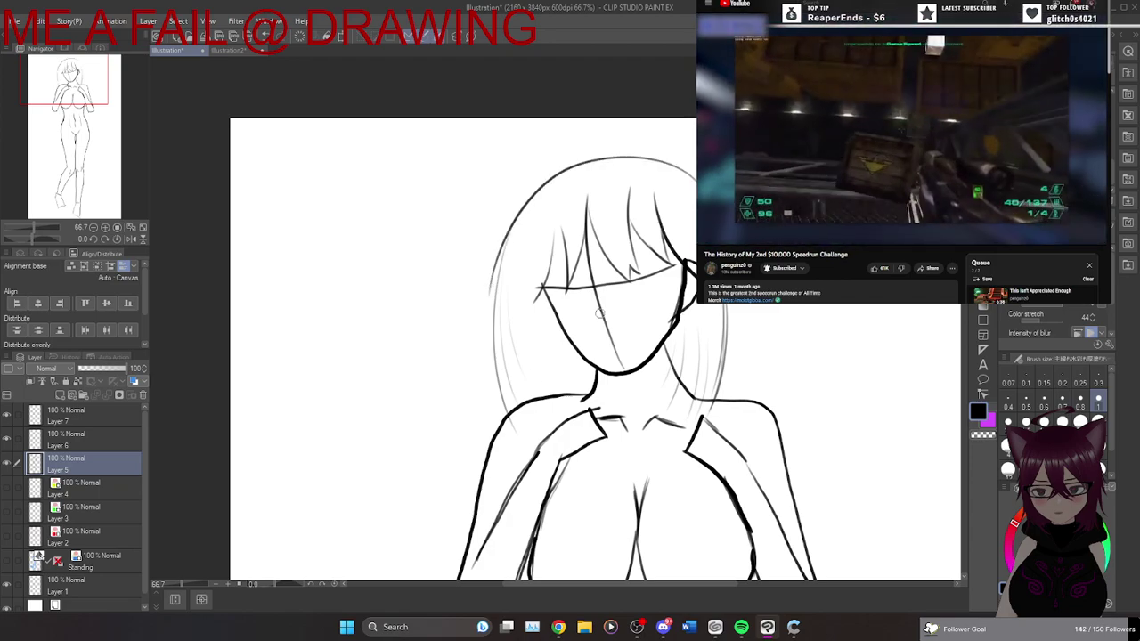
{"action": "key", "text": "ctrl+z"}
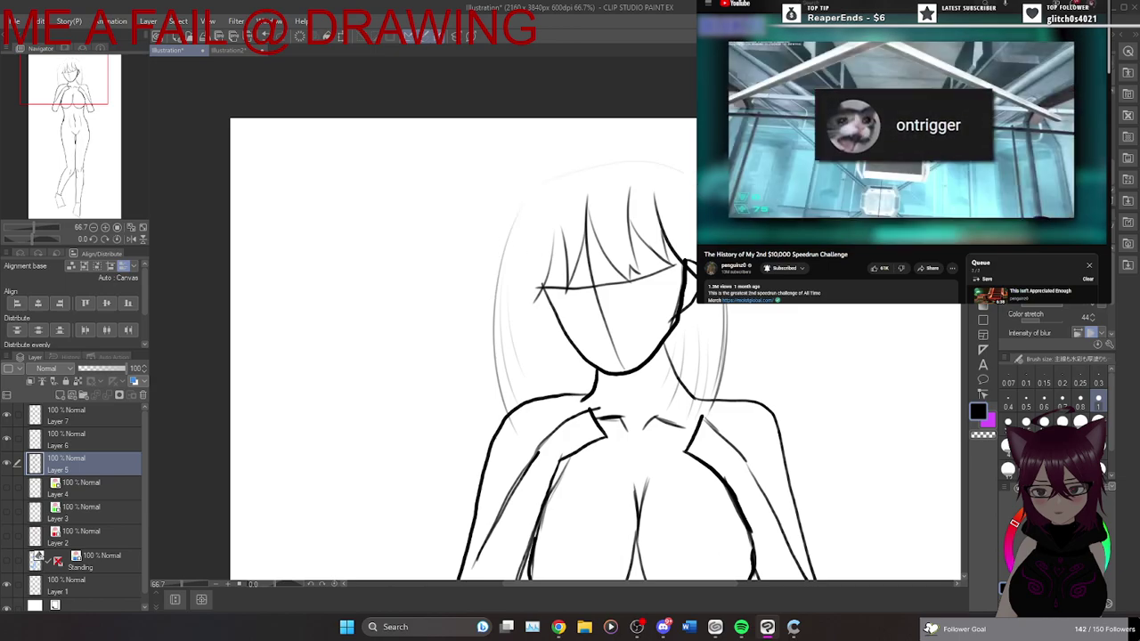
{"action": "left_click_drag", "start_coordinate": [655, 166], "coordinate": [497, 290]}
{"action": "key", "text": "ctrl+z"}
{"action": "left_click_drag", "start_coordinate": [663, 162], "coordinate": [509, 257]}
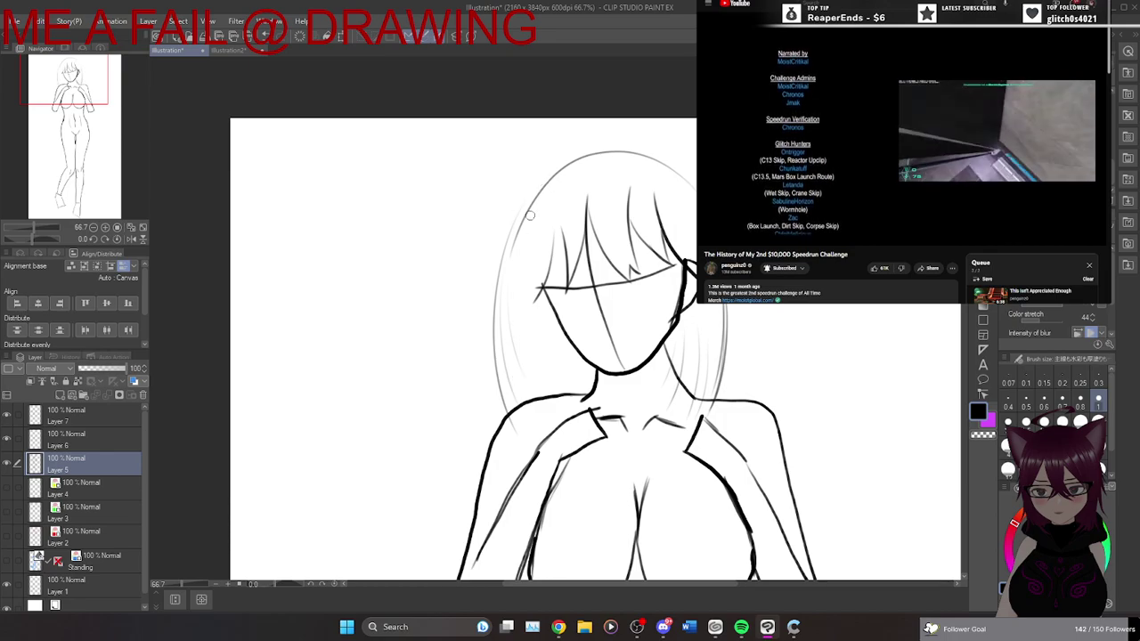
Fill the side hair opposite the ear with light inner strands running down between its outer edge and the jaw.
{"action": "left_click_drag", "start_coordinate": [518, 328], "coordinate": [537, 396]}
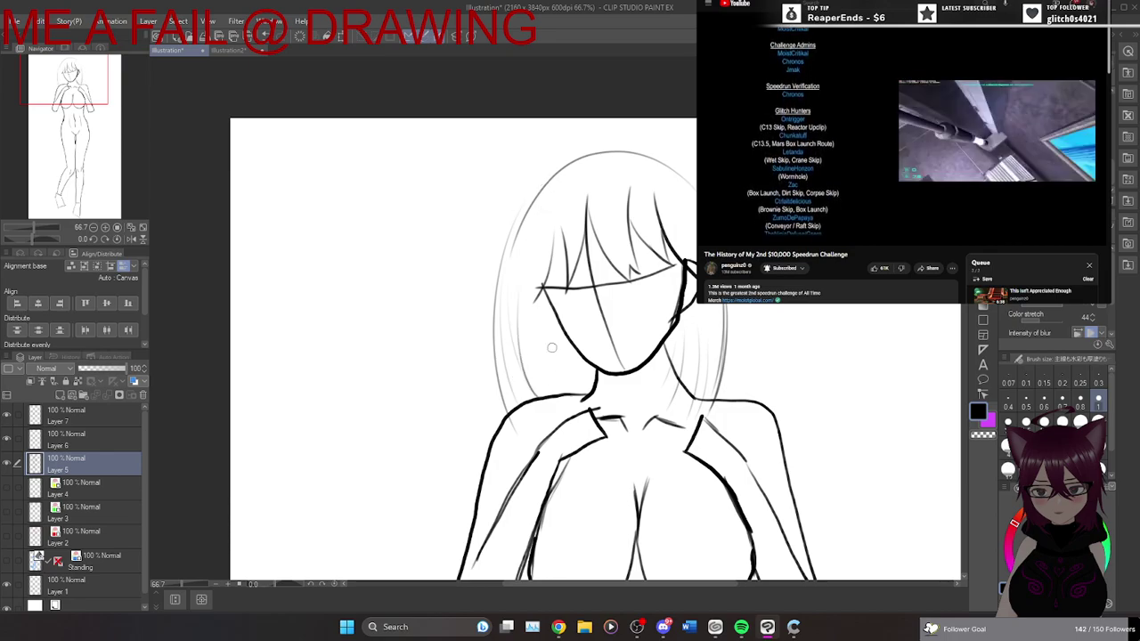
{"action": "mouse_move", "coordinate": [543, 345]}
{"action": "left_mouse_down"}
{"action": "mouse_move", "coordinate": [560, 394]}
{"action": "mouse_move", "coordinate": [584, 401]}
{"action": "left_mouse_up"}
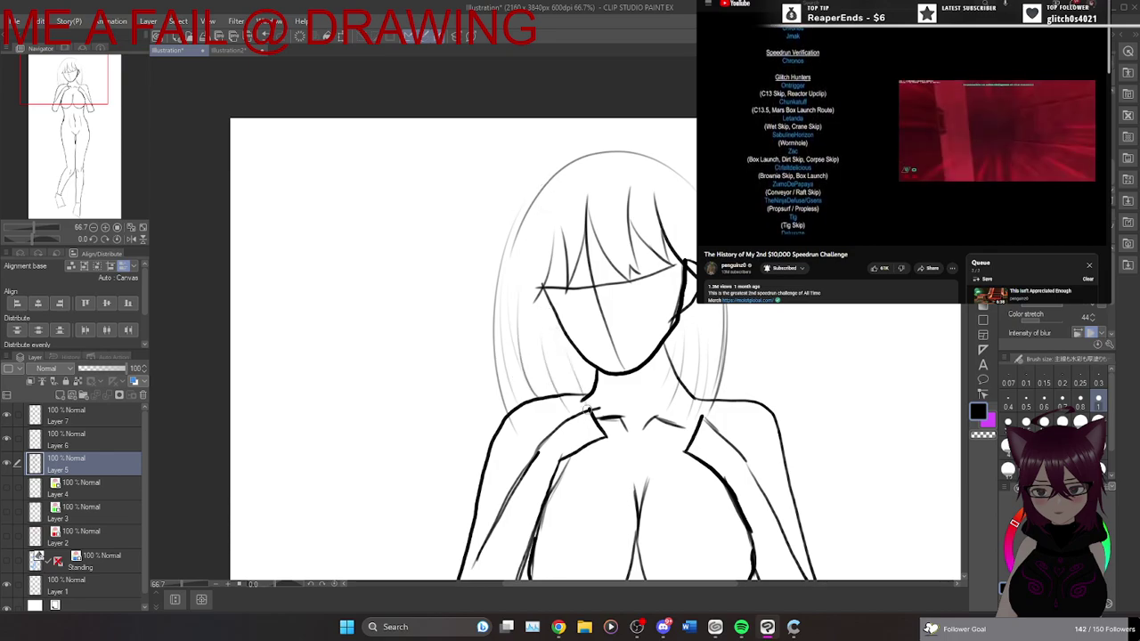
{"action": "left_click_drag", "start_coordinate": [531, 342], "coordinate": [543, 393]}
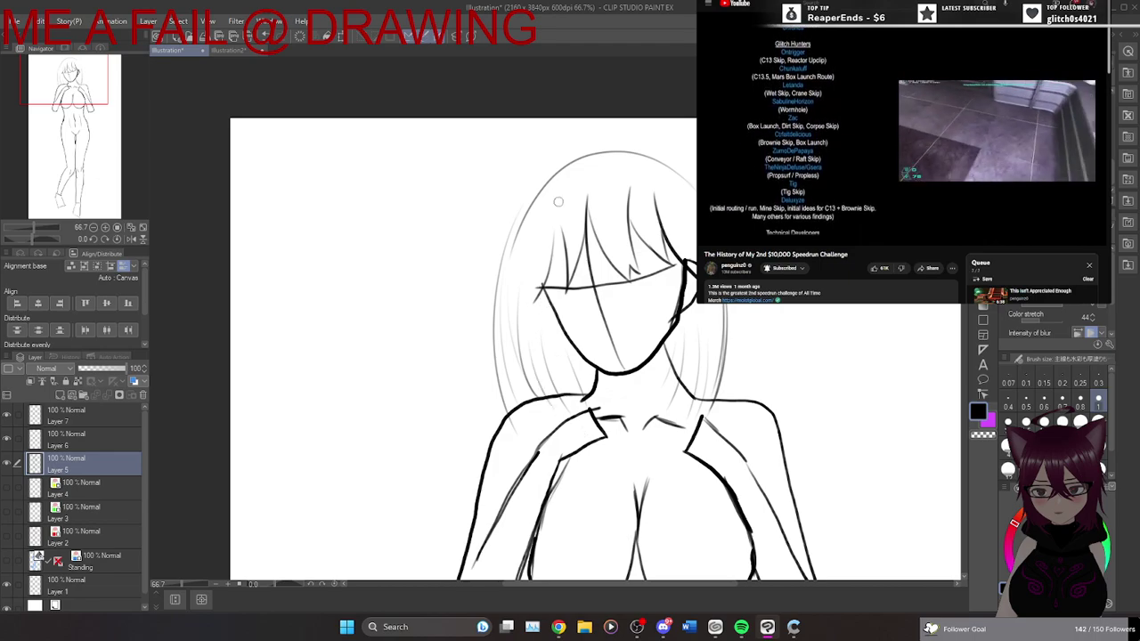
{"action": "left_click_drag", "start_coordinate": [544, 217], "coordinate": [532, 380]}
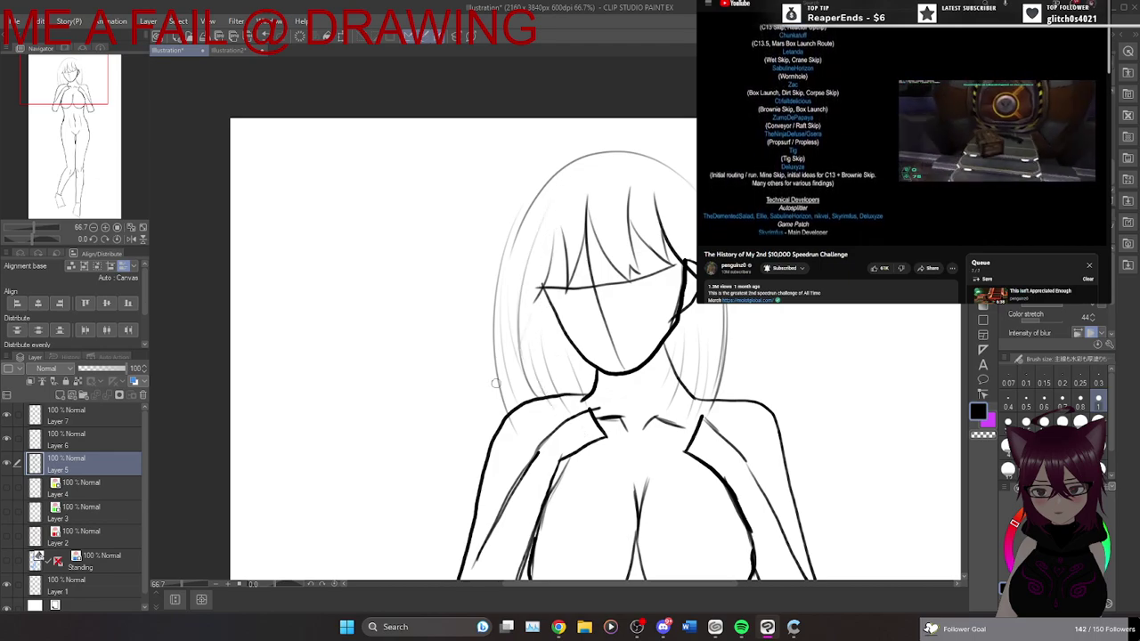
Draw a light strand beside the face opposite the ear and add fine inner strands to the fringe.
{"action": "left_click_drag", "start_coordinate": [550, 240], "coordinate": [513, 367]}
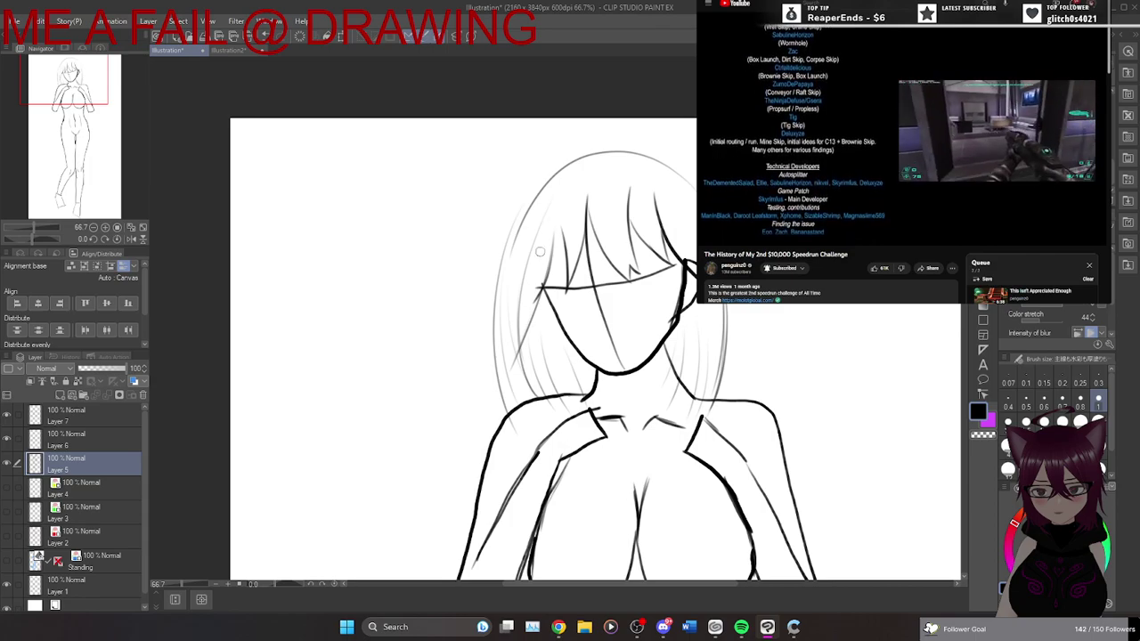
{"action": "left_click_drag", "start_coordinate": [572, 212], "coordinate": [568, 274]}
{"action": "left_click_drag", "start_coordinate": [602, 217], "coordinate": [631, 291]}
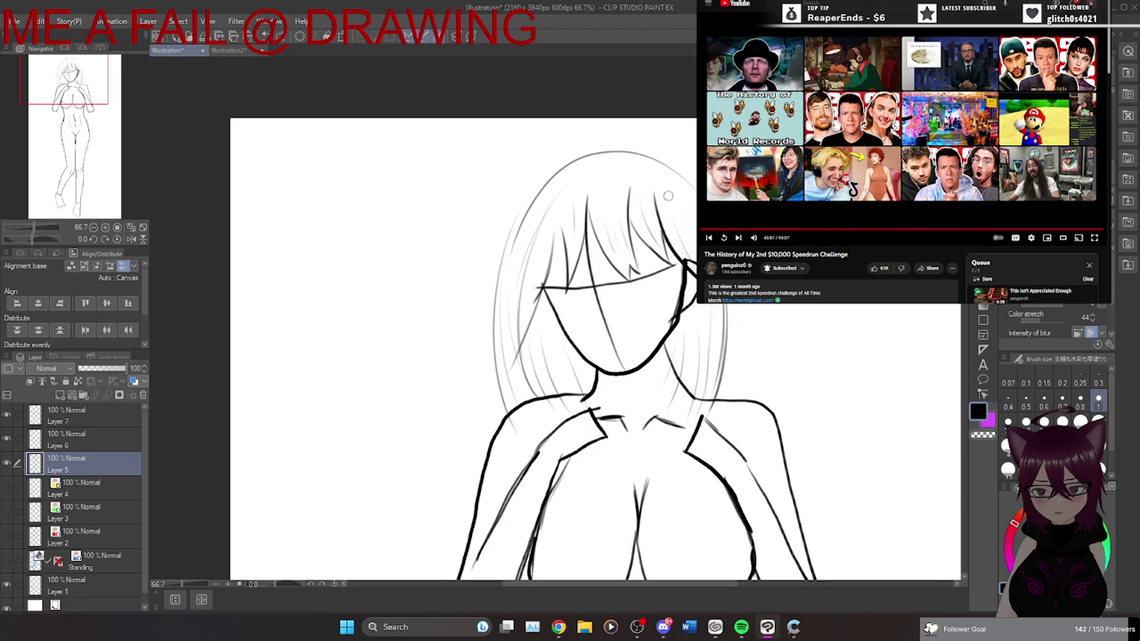
Add light strands beneath the crown arc, curving down both sides of the head and from the parting into the fringe.
{"action": "left_click_drag", "start_coordinate": [592, 167], "coordinate": [516, 267]}
{"action": "left_click_drag", "start_coordinate": [627, 169], "coordinate": [694, 237]}
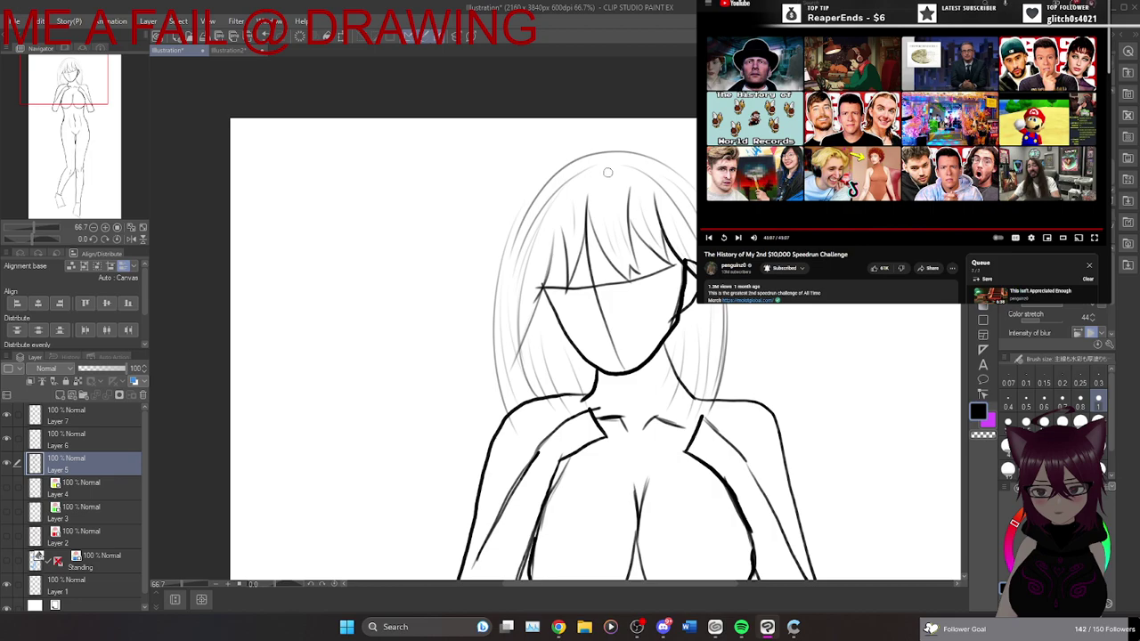
{"action": "left_click_drag", "start_coordinate": [602, 189], "coordinate": [598, 236]}
{"action": "left_click_drag", "start_coordinate": [610, 157], "coordinate": [602, 221]}
{"action": "scroll", "coordinate": [648, 261], "scroll_direction": "down", "scroll_amount": 2}
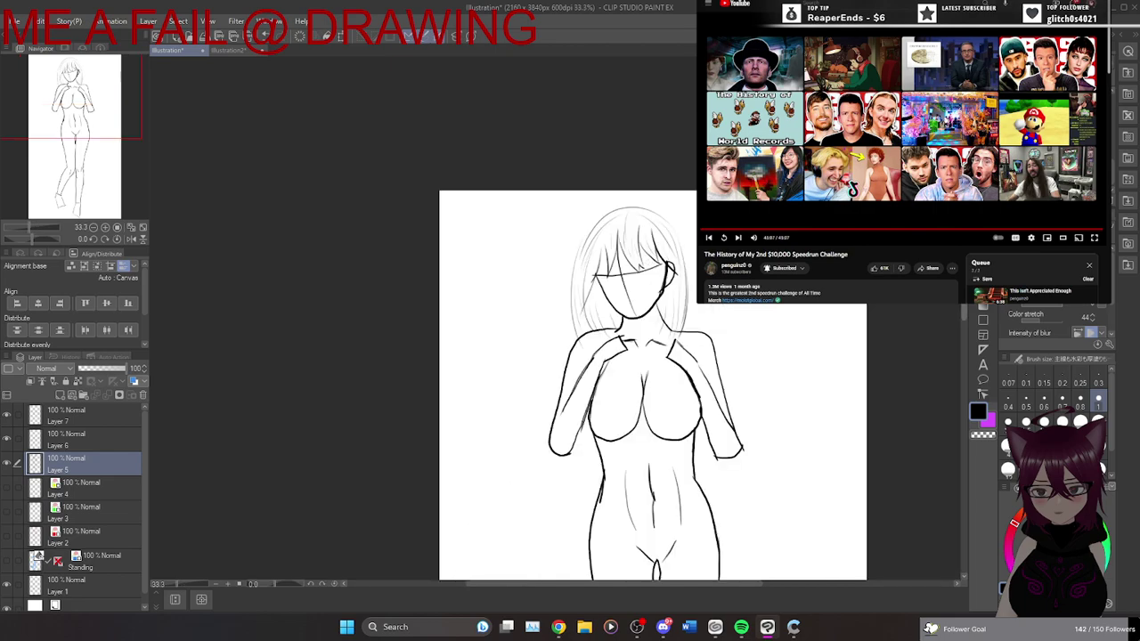
Examine the whole figure and toggle the visibility of Layer 5 to check which lines it holds.
{"action": "scroll", "coordinate": [591, 357], "scroll_direction": "down", "scroll_amount": 5}
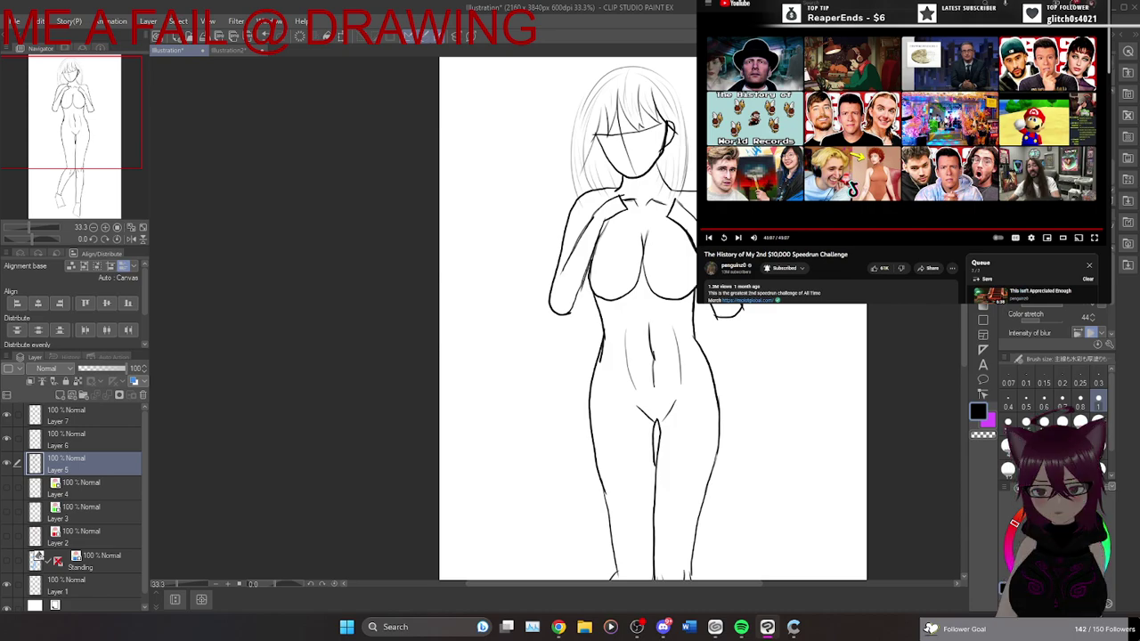
{"action": "key", "text": "e"}
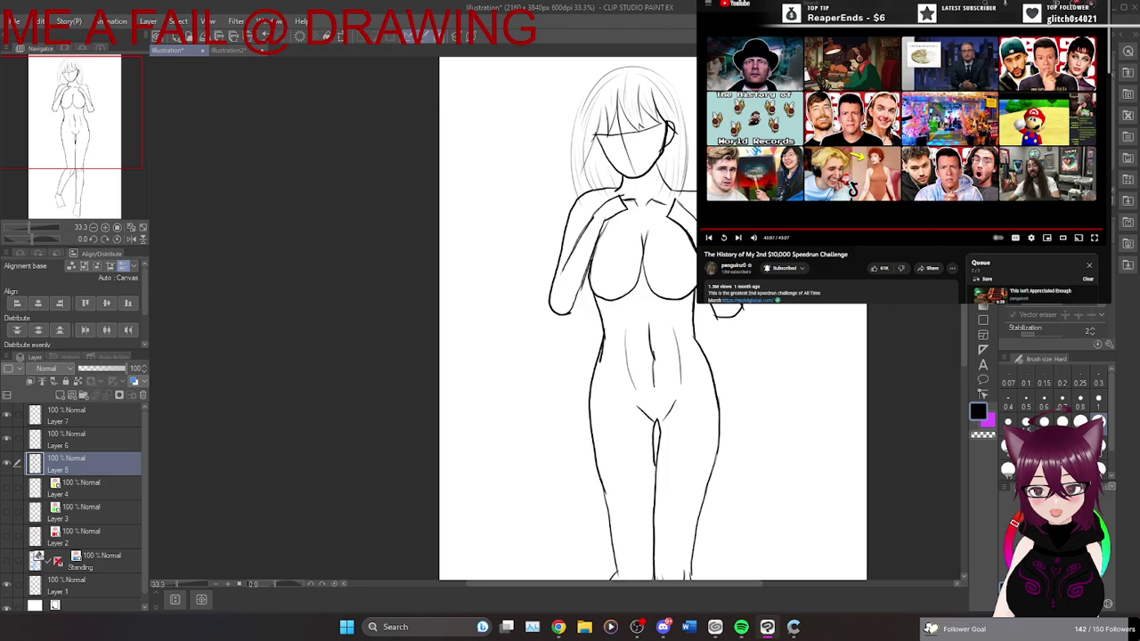
{"action": "scroll", "coordinate": [592, 165], "scroll_direction": "up", "scroll_amount": 2}
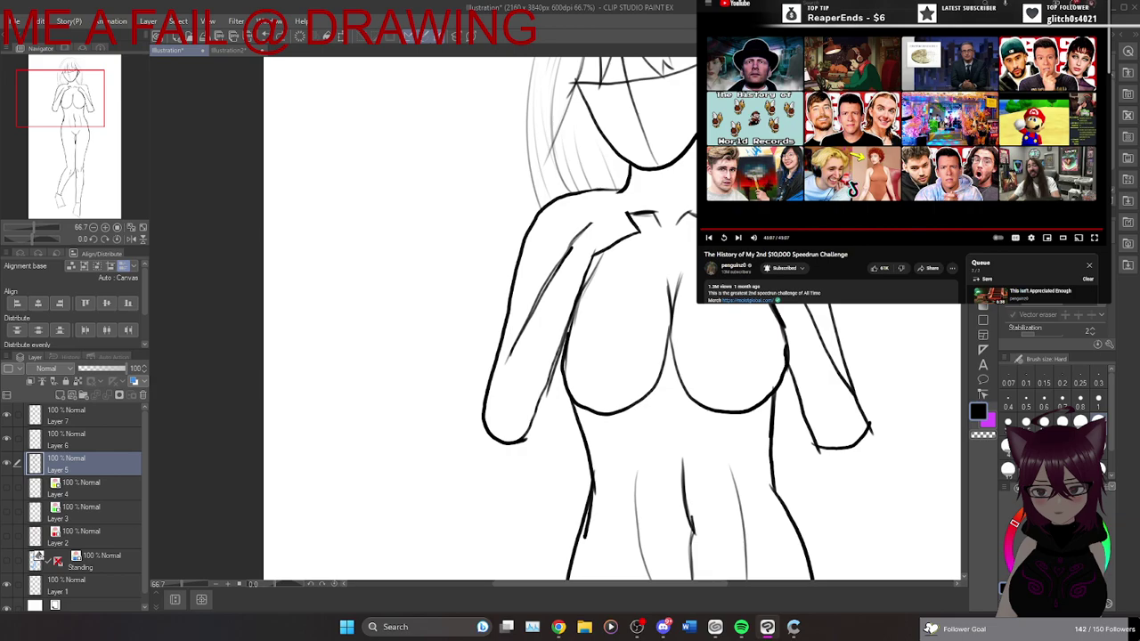
{"action": "left_click", "coordinate": [7, 463]}
{"action": "left_click", "coordinate": [7, 465]}
{"action": "key", "text": "ctrl+minus"}
{"action": "key", "text": "ctrl+minus"}
{"action": "left_click", "coordinate": [6, 464]}
{"action": "left_click", "coordinate": [8, 464]}
{"action": "left_click", "coordinate": [7, 464]}
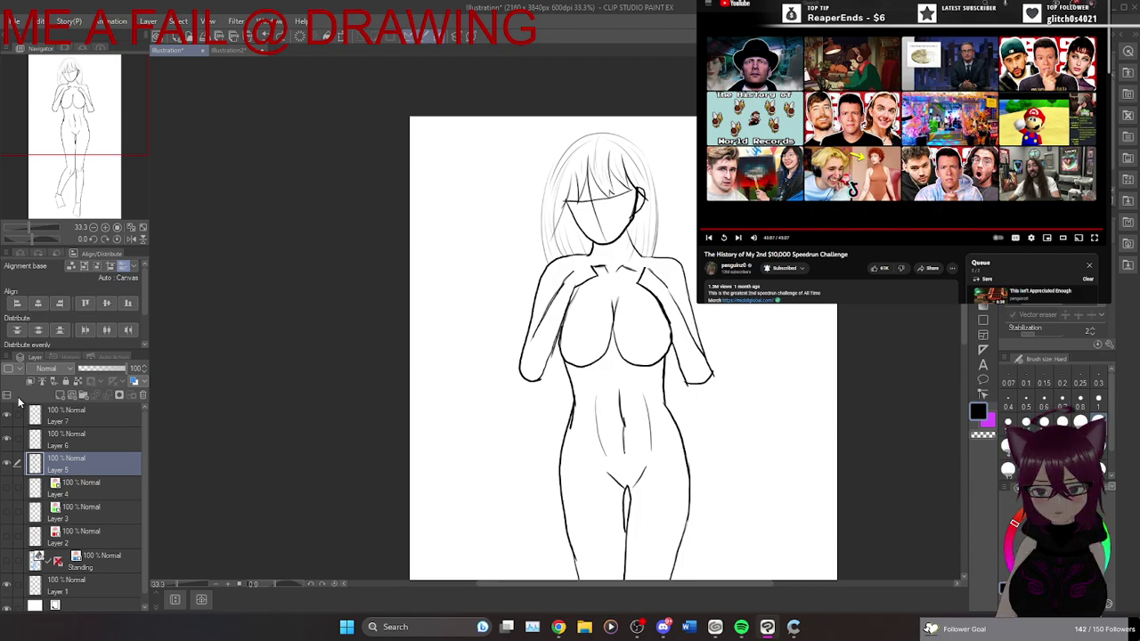
Lasso the head and hair on Layer 5, paste a copy as a new layer above Layer 7, and clear the selection.
{"action": "left_click_drag", "start_coordinate": [577, 271], "coordinate": [593, 258]}
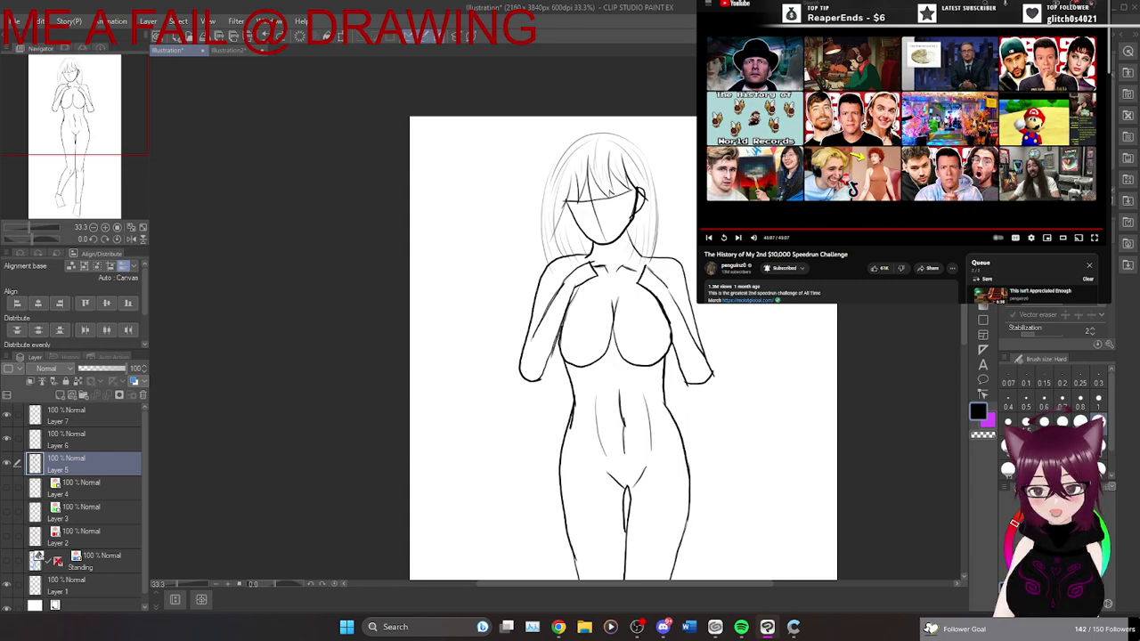
{"action": "key", "text": "space"}
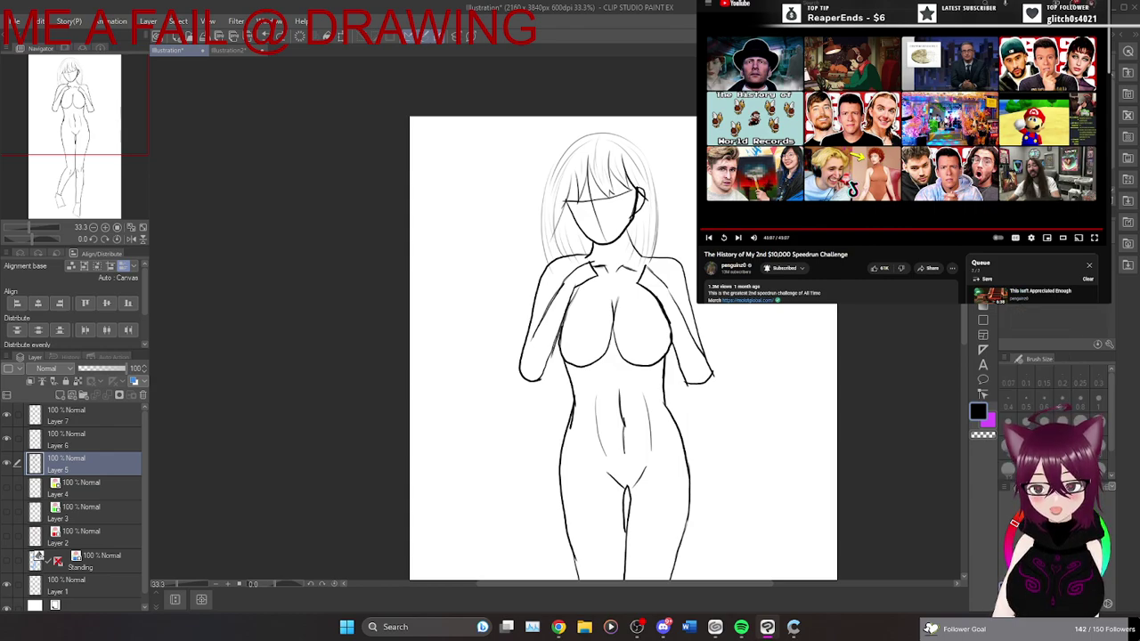
{"action": "left_click_drag", "start_coordinate": [601, 122], "coordinate": [581, 124]}
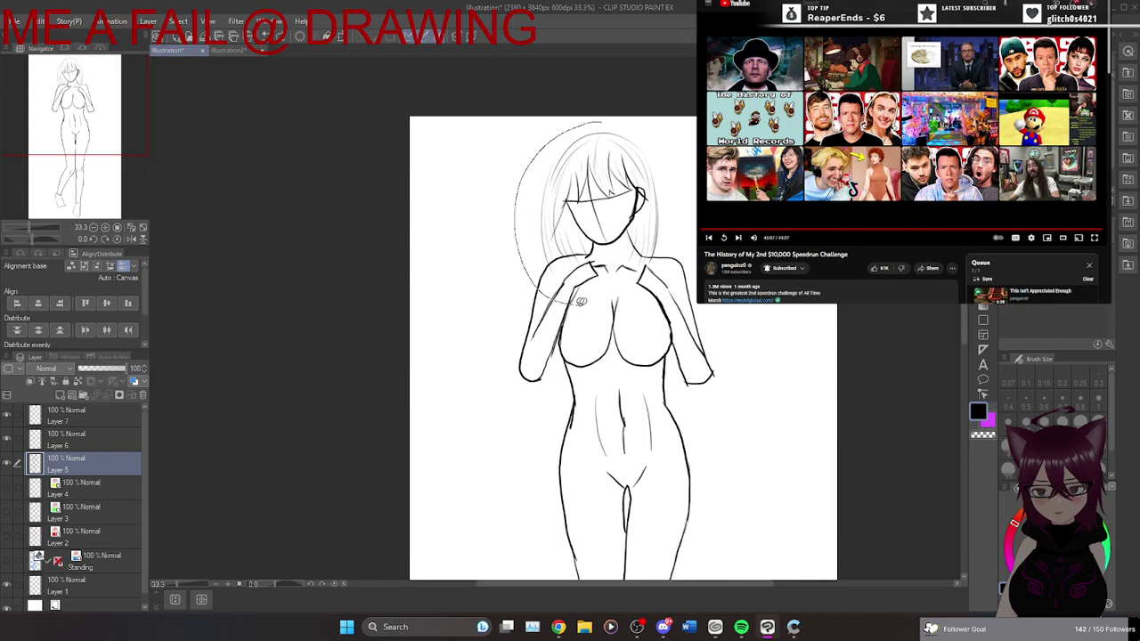
{"action": "left_click_drag", "start_coordinate": [592, 119], "coordinate": [592, 110]}
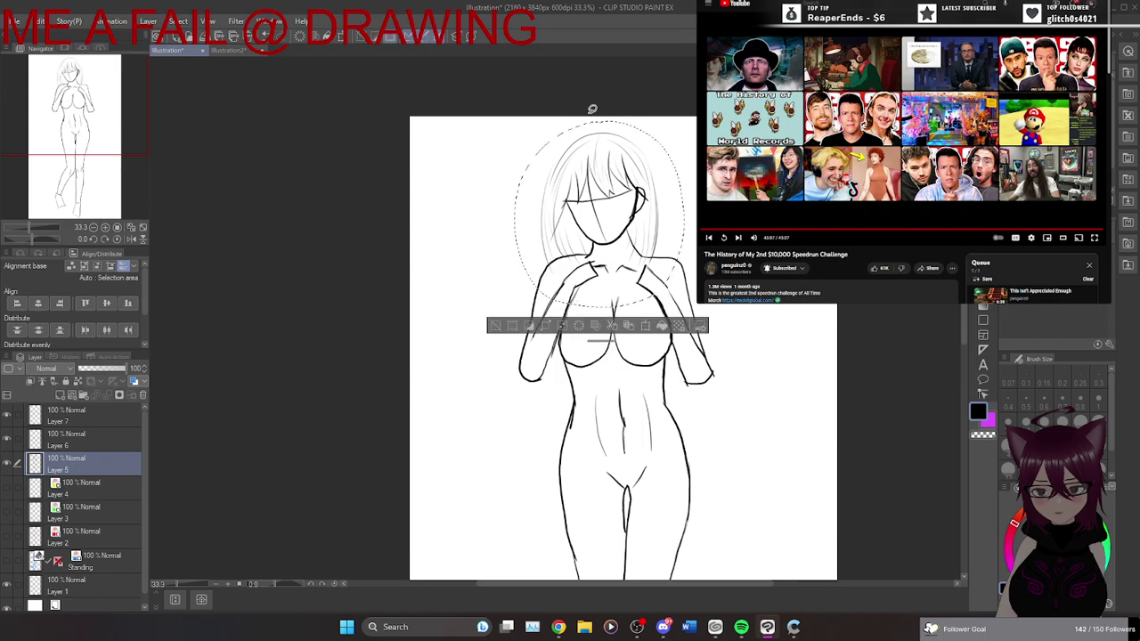
{"action": "left_click", "coordinate": [96, 411]}
{"action": "key", "text": "ctrl+v"}
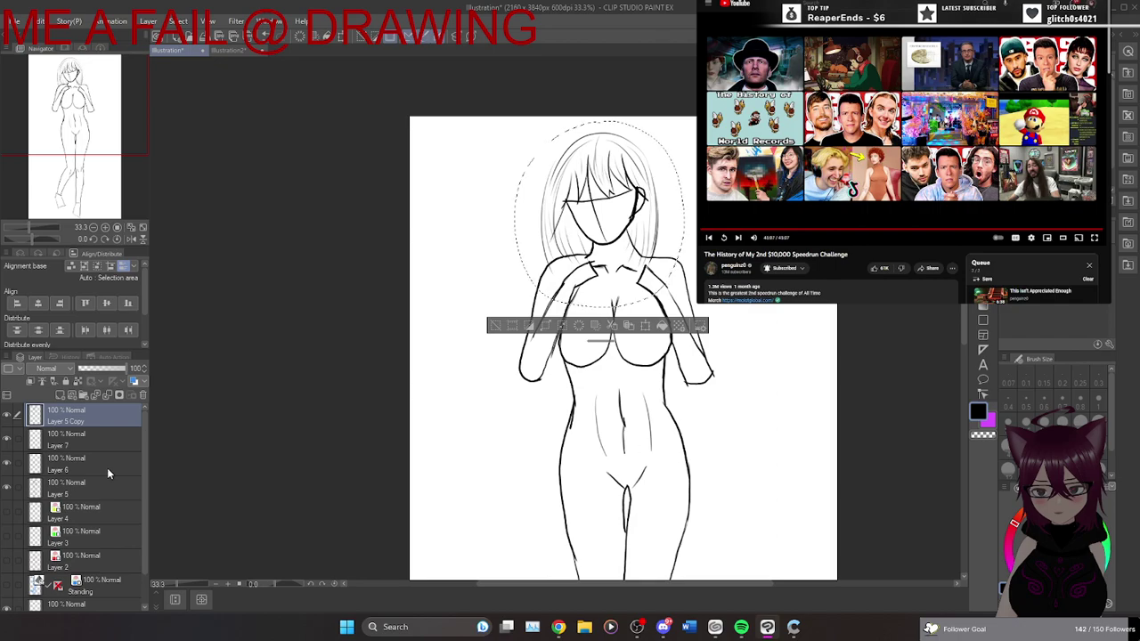
{"action": "left_click", "coordinate": [8, 490]}
{"action": "left_click", "coordinate": [8, 491]}
{"action": "key", "text": "ctrl+d"}
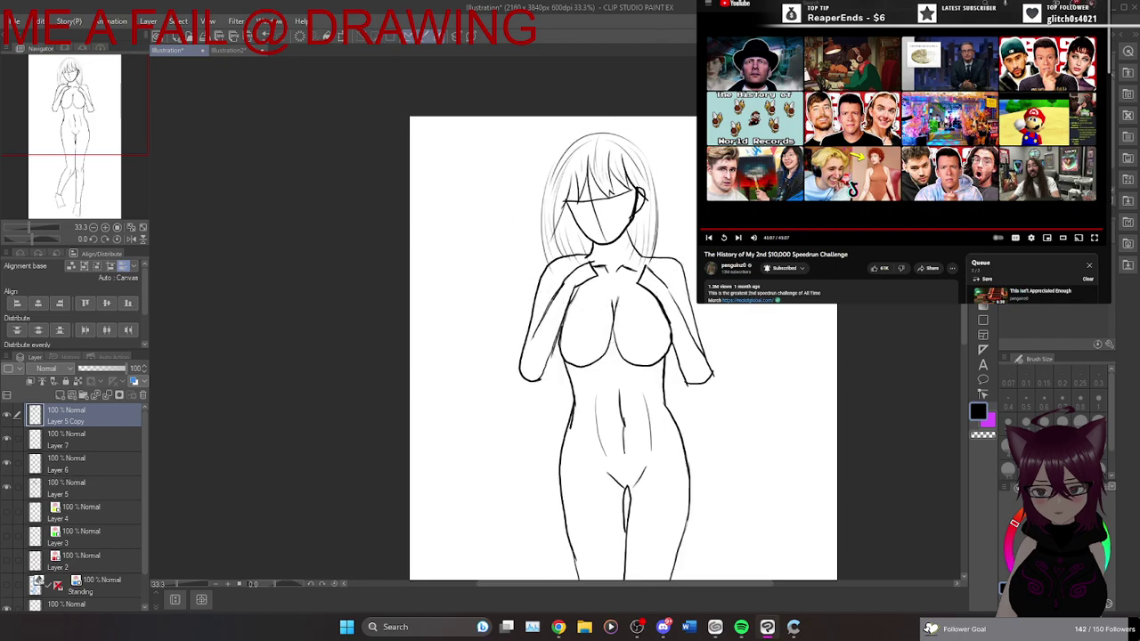
Hide the copied head layer and erase the side hair around the ear from Layer 5.
{"action": "left_click", "coordinate": [7, 417]}
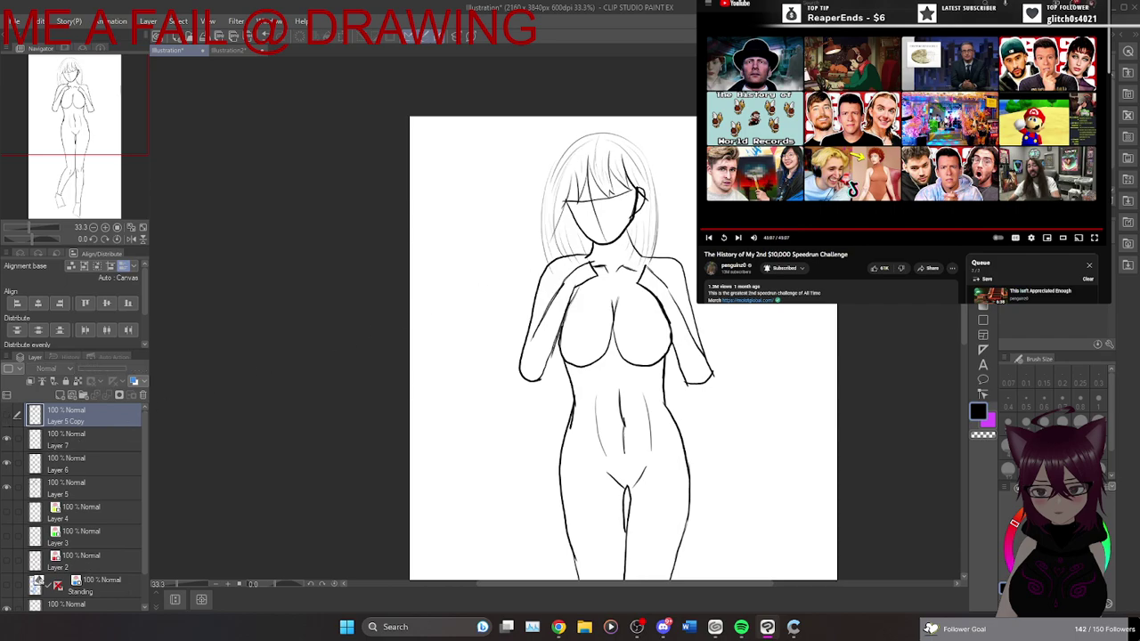
{"action": "scroll", "coordinate": [642, 221], "scroll_direction": "up", "scroll_amount": 2}
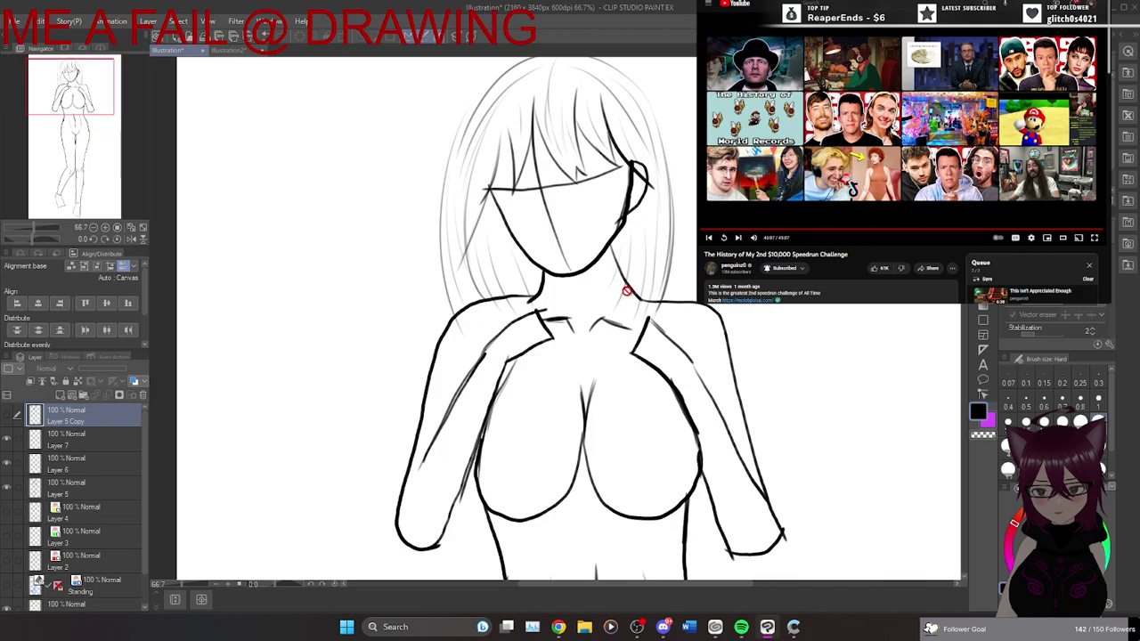
{"action": "left_click", "coordinate": [93, 490]}
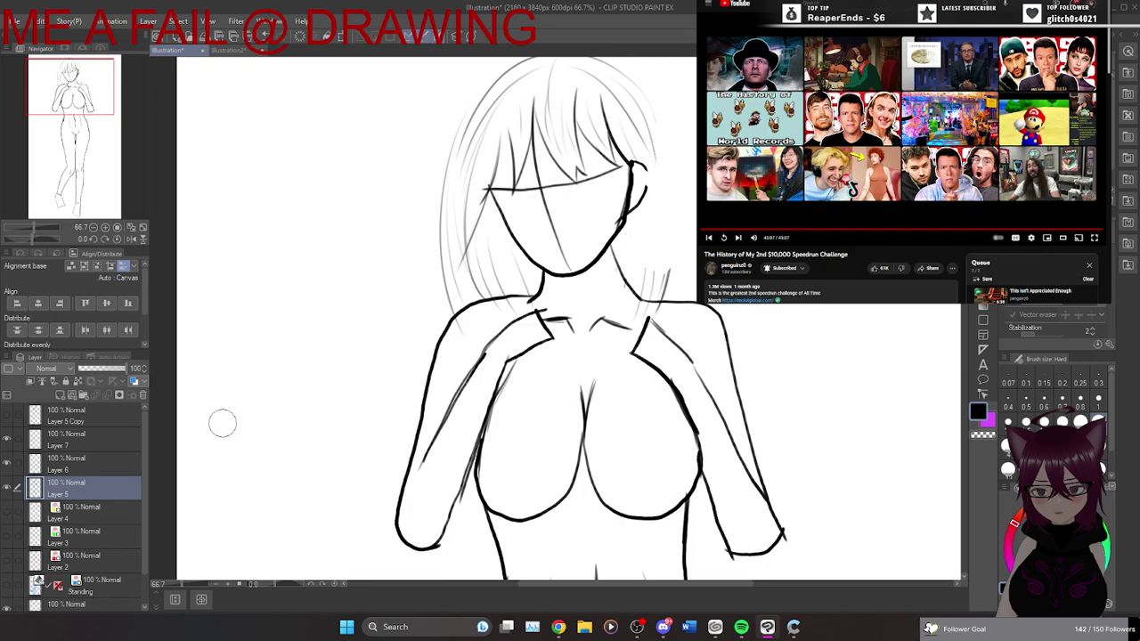
Show the Standing mannequin temporarily and redraw the outline of the ear over it on Layer 5.
{"action": "left_click", "coordinate": [7, 589]}
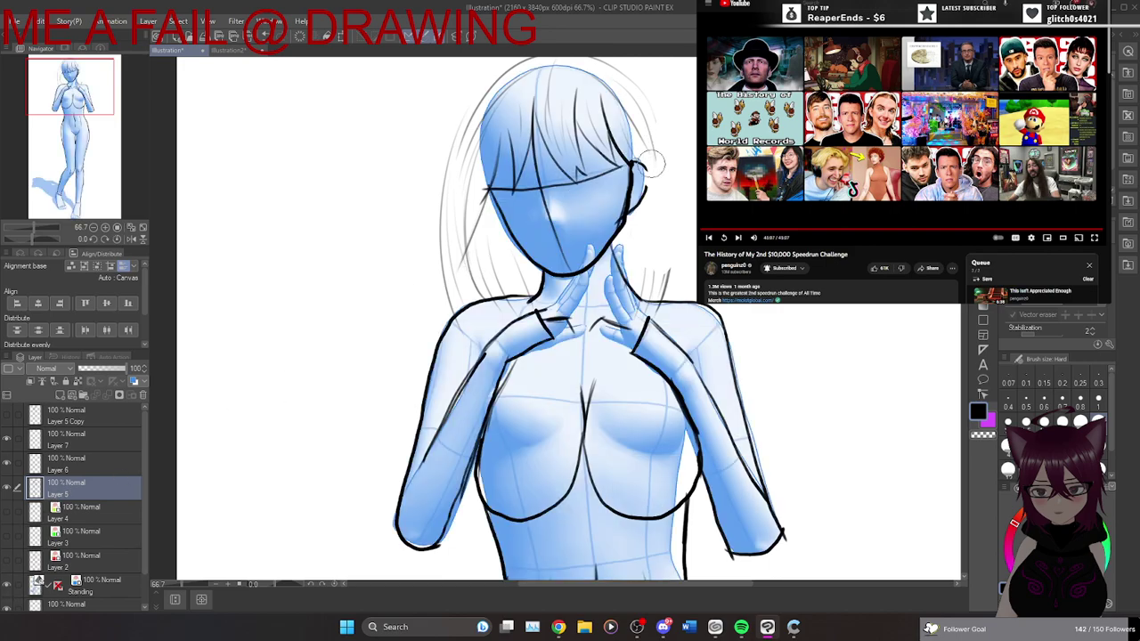
{"action": "key", "text": "j"}
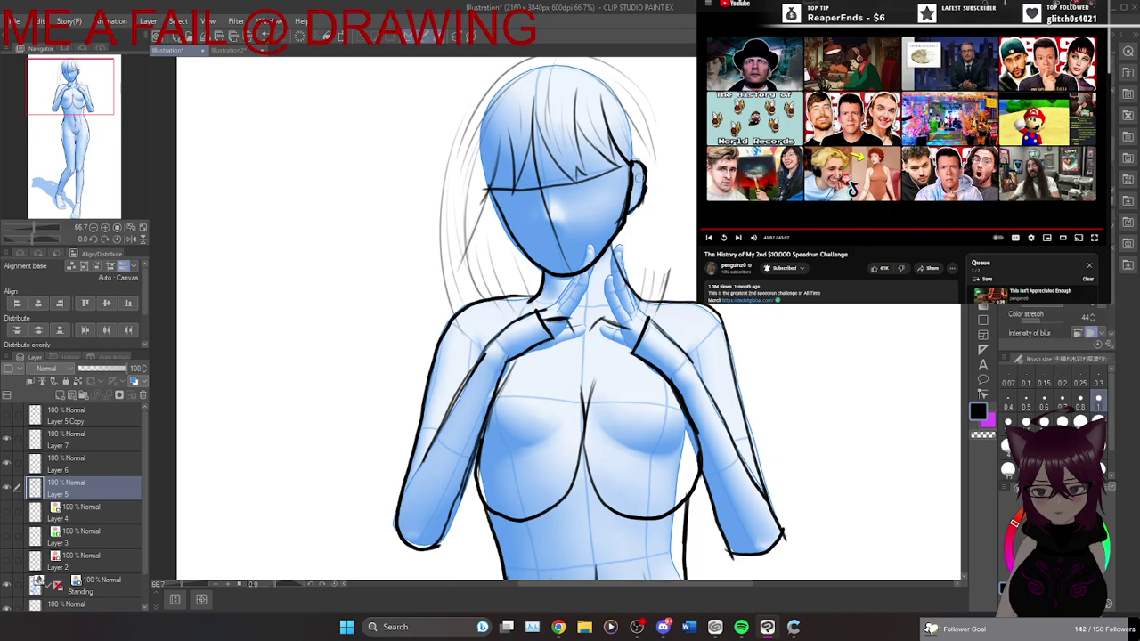
{"action": "left_click", "coordinate": [8, 586]}
Erase the fringe, side hair and crown from Layer 5 and mend the face guideline where it meets the ear.
{"action": "key", "text": "e"}
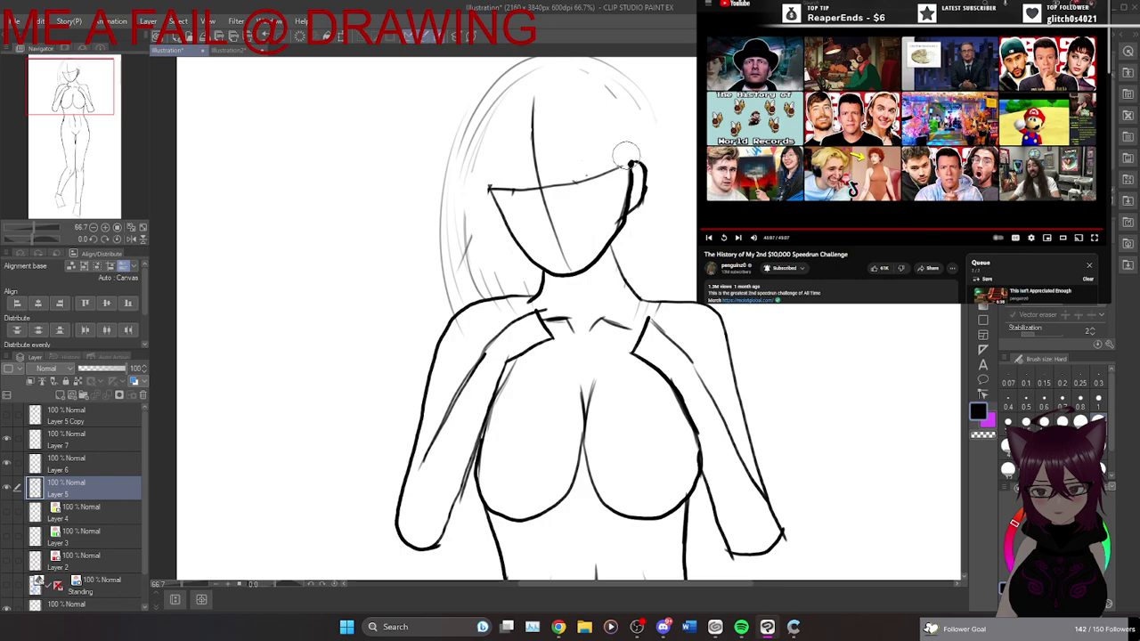
{"action": "mouse_move", "coordinate": [465, 196]}
{"action": "left_mouse_down"}
{"action": "mouse_move", "coordinate": [435, 263]}
{"action": "mouse_move", "coordinate": [436, 241]}
{"action": "mouse_move", "coordinate": [455, 278]}
{"action": "mouse_move", "coordinate": [424, 301]}
{"action": "mouse_move", "coordinate": [452, 297]}
{"action": "left_mouse_up"}
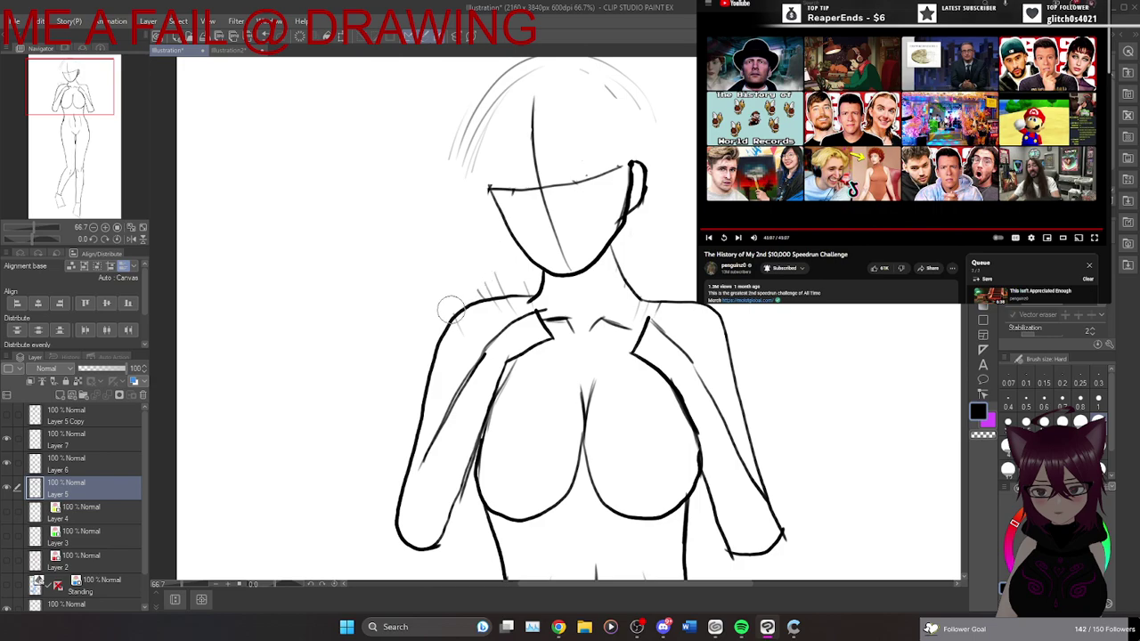
{"action": "scroll", "coordinate": [568, 318], "scroll_direction": "up", "scroll_amount": 3}
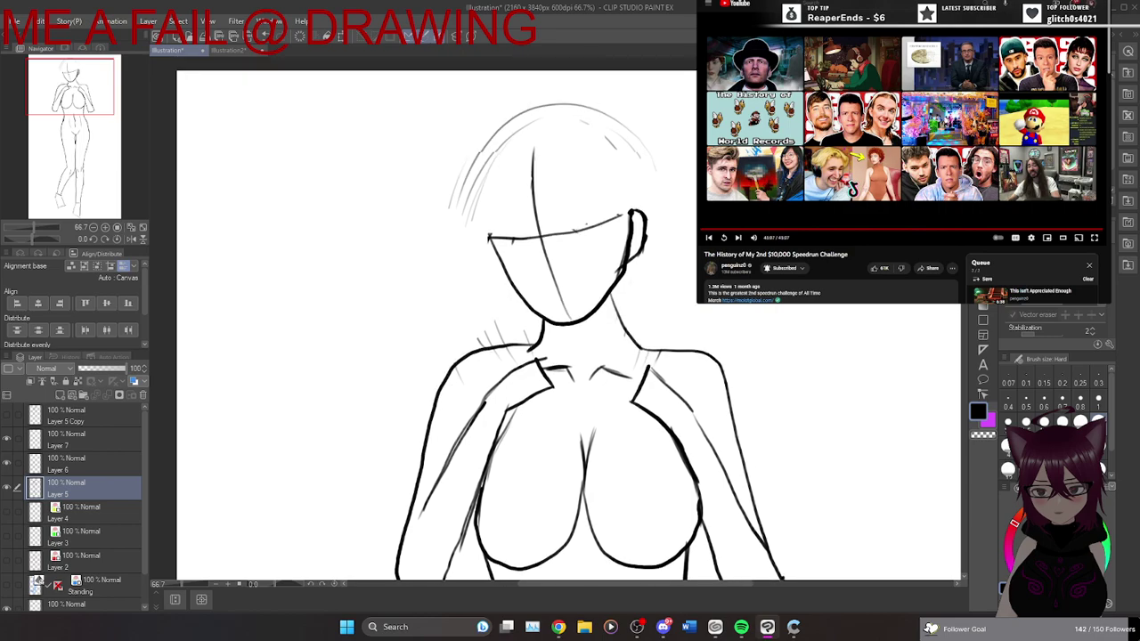
{"action": "mouse_move", "coordinate": [495, 186]}
{"action": "left_mouse_down"}
{"action": "mouse_move", "coordinate": [497, 228]}
{"action": "mouse_move", "coordinate": [475, 210]}
{"action": "mouse_move", "coordinate": [552, 152]}
{"action": "mouse_move", "coordinate": [540, 187]}
{"action": "mouse_move", "coordinate": [552, 192]}
{"action": "mouse_move", "coordinate": [608, 166]}
{"action": "mouse_move", "coordinate": [628, 173]}
{"action": "mouse_move", "coordinate": [621, 232]}
{"action": "mouse_move", "coordinate": [666, 214]}
{"action": "left_mouse_up"}
{"action": "mouse_move", "coordinate": [491, 407]}
{"action": "left_mouse_down"}
{"action": "mouse_move", "coordinate": [483, 394]}
{"action": "mouse_move", "coordinate": [499, 394]}
{"action": "mouse_move", "coordinate": [478, 401]}
{"action": "mouse_move", "coordinate": [496, 401]}
{"action": "mouse_move", "coordinate": [509, 439]}
{"action": "mouse_move", "coordinate": [522, 398]}
{"action": "mouse_move", "coordinate": [531, 421]}
{"action": "mouse_move", "coordinate": [503, 424]}
{"action": "mouse_move", "coordinate": [460, 458]}
{"action": "mouse_move", "coordinate": [465, 441]}
{"action": "left_mouse_up"}
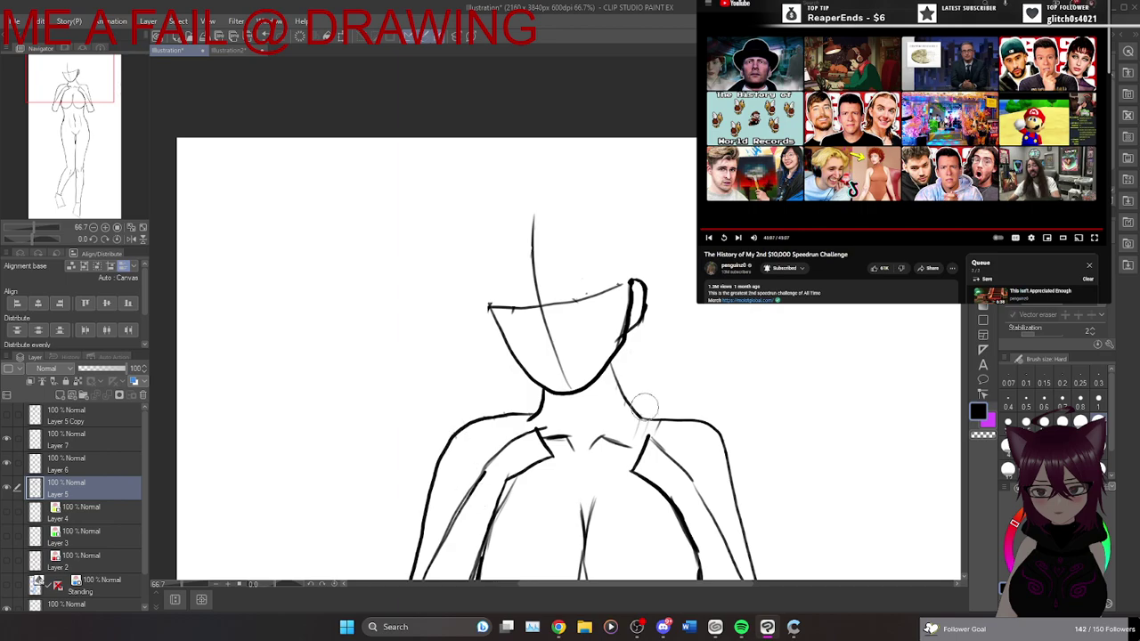
{"action": "left_click_drag", "start_coordinate": [660, 434], "coordinate": [617, 405]}
{"action": "key", "text": "b"}
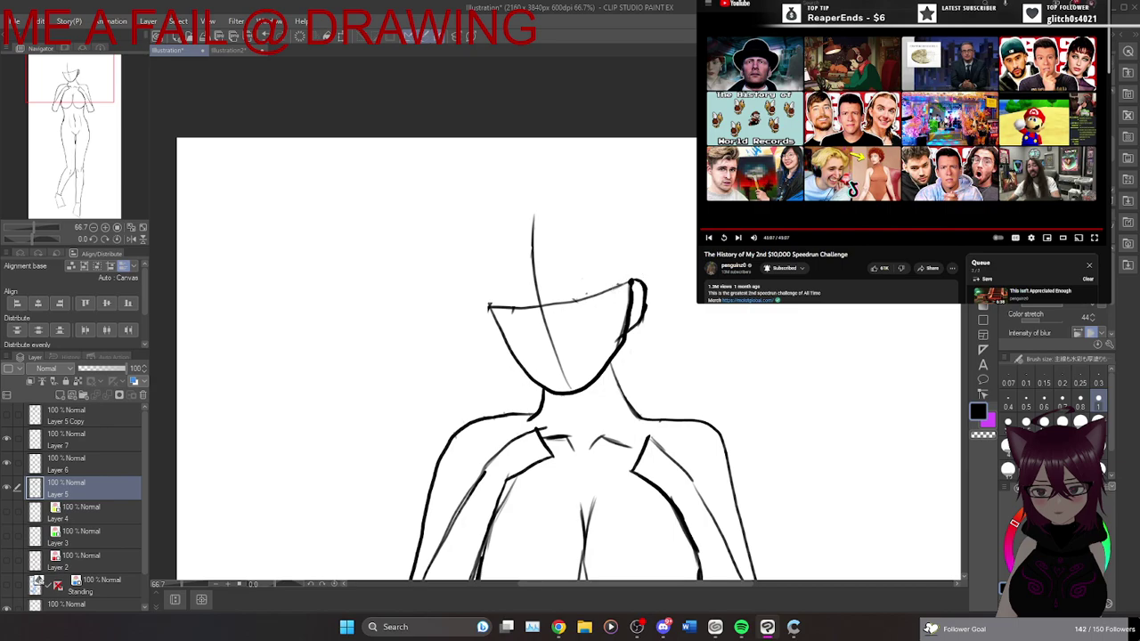
{"action": "key", "text": "e"}
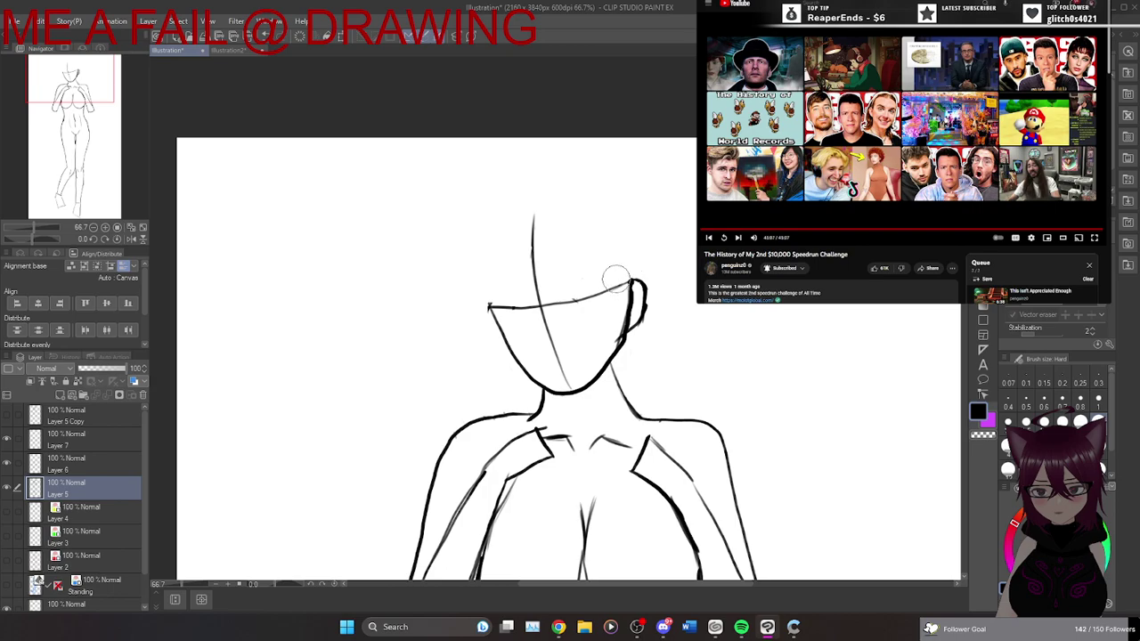
Show Layer 5 Copy, compare it with the cleaned body, hide Layer 5 and make the copy the active layer.
{"action": "left_click", "coordinate": [9, 416]}
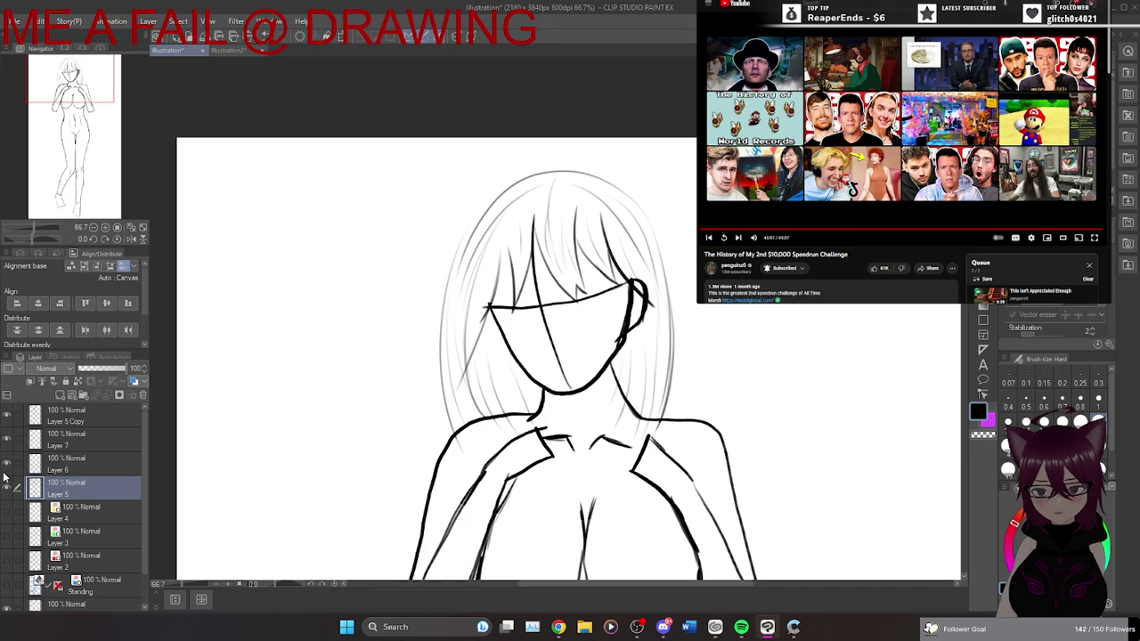
{"action": "left_click", "coordinate": [8, 416]}
{"action": "left_click", "coordinate": [7, 416]}
{"action": "left_click", "coordinate": [8, 415]}
{"action": "left_click", "coordinate": [8, 416]}
{"action": "left_click", "coordinate": [9, 490]}
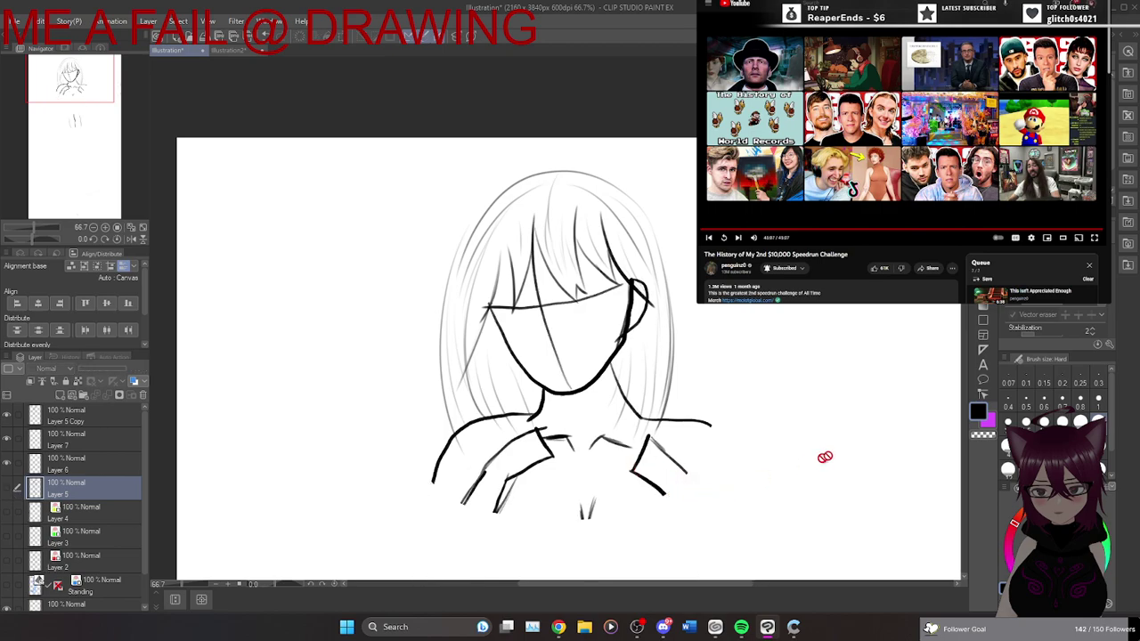
{"action": "left_click", "coordinate": [109, 417]}
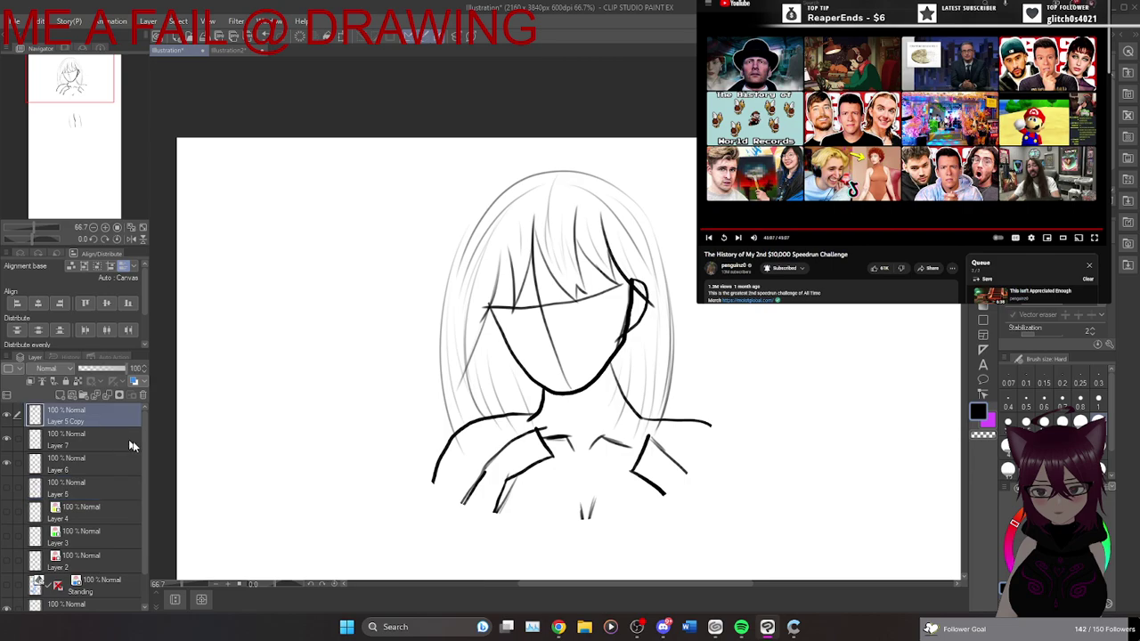
Erase the chest, arm, hand and outer shoulder lines below the hair from Layer 5 Copy.
{"action": "mouse_move", "coordinate": [664, 488]}
{"action": "left_mouse_down"}
{"action": "mouse_move", "coordinate": [679, 466]}
{"action": "mouse_move", "coordinate": [707, 458]}
{"action": "mouse_move", "coordinate": [666, 466]}
{"action": "mouse_move", "coordinate": [641, 448]}
{"action": "mouse_move", "coordinate": [682, 440]}
{"action": "mouse_move", "coordinate": [674, 424]}
{"action": "left_mouse_up"}
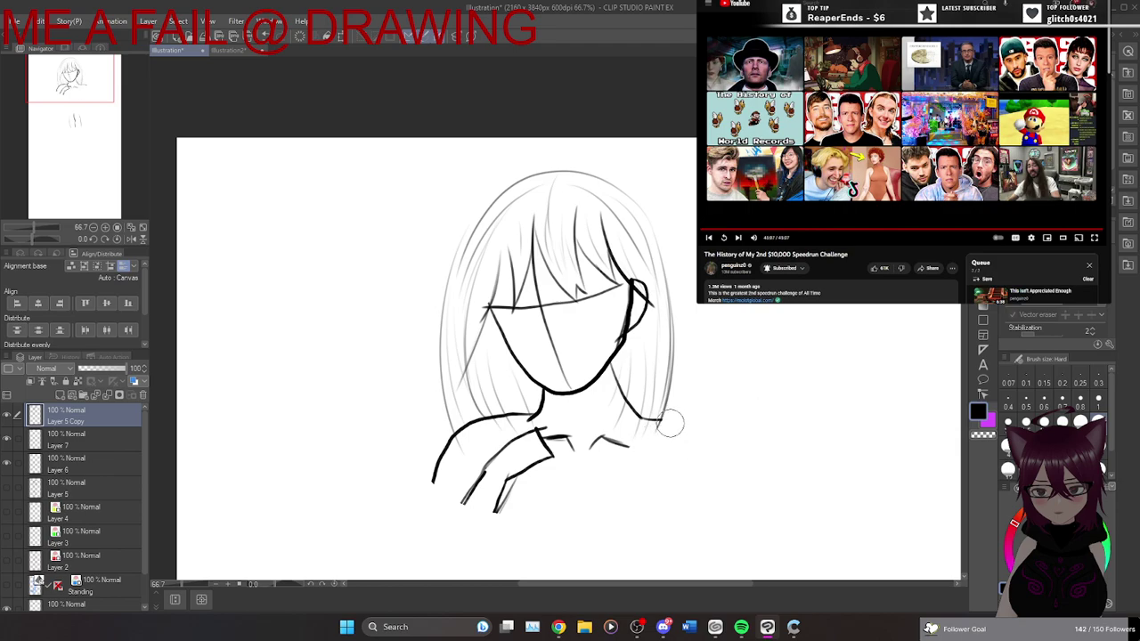
{"action": "mouse_move", "coordinate": [628, 461]}
{"action": "left_mouse_down"}
{"action": "mouse_move", "coordinate": [608, 445]}
{"action": "mouse_move", "coordinate": [542, 451]}
{"action": "mouse_move", "coordinate": [529, 435]}
{"action": "mouse_move", "coordinate": [473, 473]}
{"action": "mouse_move", "coordinate": [458, 509]}
{"action": "mouse_move", "coordinate": [485, 527]}
{"action": "left_mouse_up"}
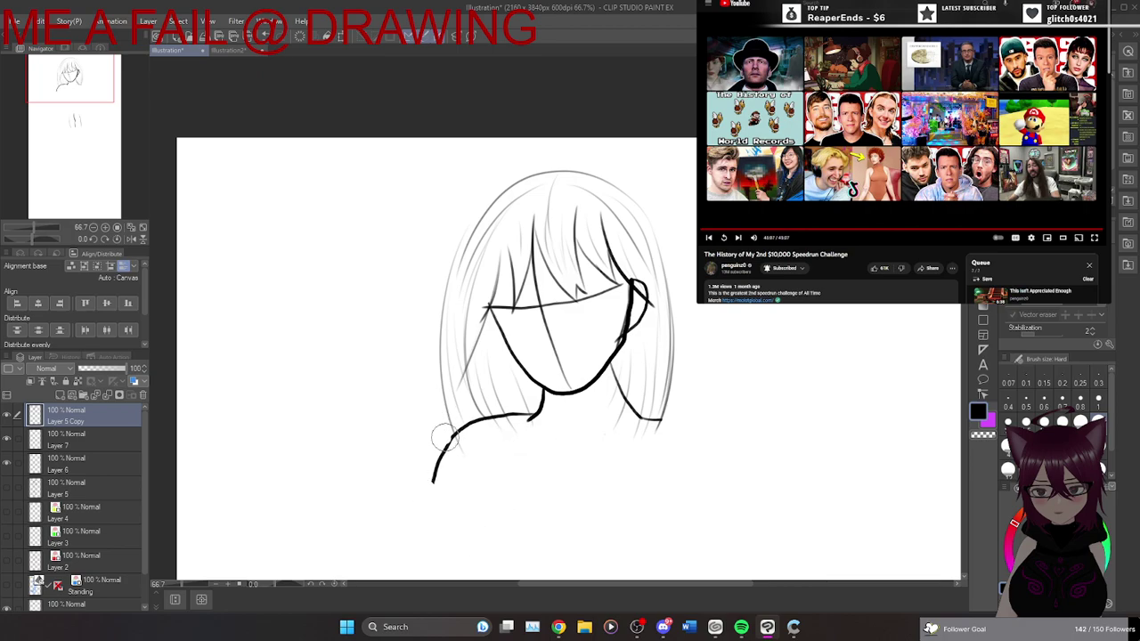
{"action": "left_click_drag", "start_coordinate": [443, 443], "coordinate": [445, 504]}
Erase the ear and the adjoining jawline from Layer 5 Copy, starting on the opposite jaw as well.
{"action": "mouse_move", "coordinate": [626, 307]}
{"action": "left_mouse_down"}
{"action": "mouse_move", "coordinate": [620, 328]}
{"action": "mouse_move", "coordinate": [627, 308]}
{"action": "left_mouse_up"}
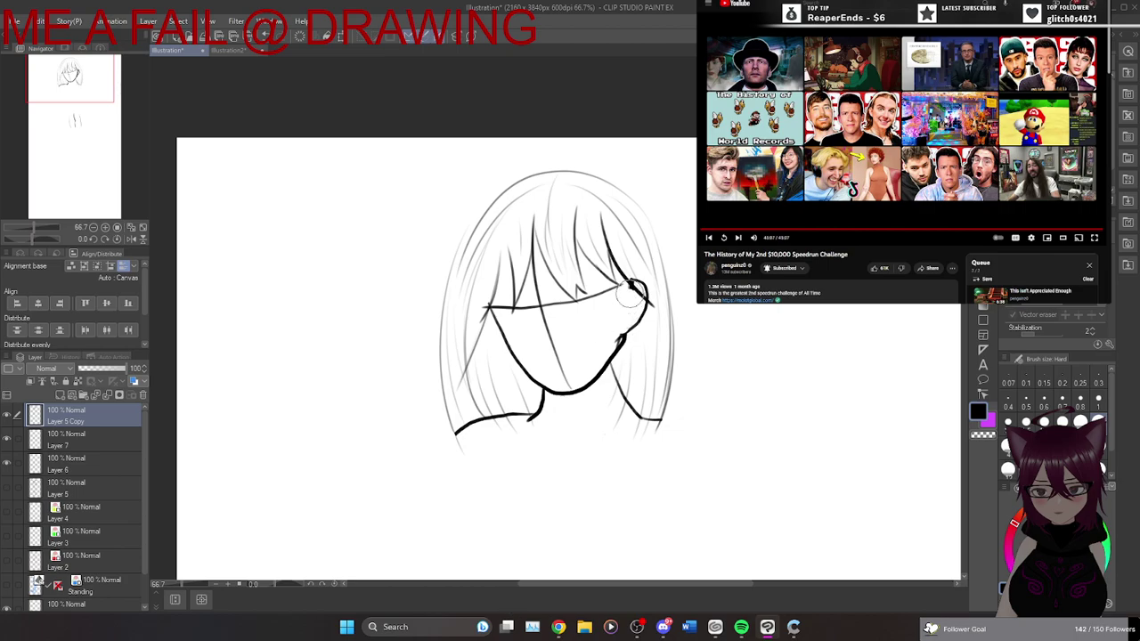
{"action": "left_click_drag", "start_coordinate": [634, 279], "coordinate": [640, 281]}
{"action": "mouse_move", "coordinate": [643, 302]}
{"action": "left_mouse_down"}
{"action": "mouse_move", "coordinate": [614, 354]}
{"action": "mouse_move", "coordinate": [618, 322]}
{"action": "left_mouse_up"}
{"action": "left_click_drag", "start_coordinate": [499, 346], "coordinate": [500, 287]}
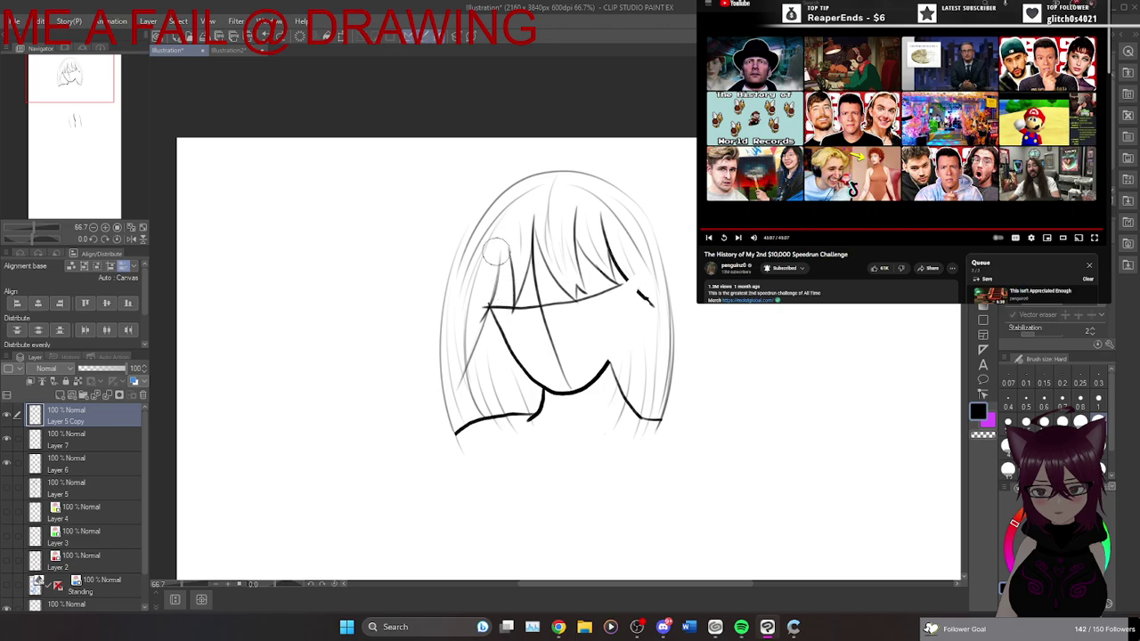
Erase the remaining jaw, chin, upper neck and face guidelines from Layer 5 Copy and mend the broken fringe strand near the ear.
{"action": "mouse_move", "coordinate": [500, 329]}
{"action": "left_mouse_down"}
{"action": "mouse_move", "coordinate": [500, 297]}
{"action": "mouse_move", "coordinate": [497, 319]}
{"action": "mouse_move", "coordinate": [509, 310]}
{"action": "mouse_move", "coordinate": [515, 355]}
{"action": "mouse_move", "coordinate": [504, 330]}
{"action": "mouse_move", "coordinate": [508, 345]}
{"action": "mouse_move", "coordinate": [528, 377]}
{"action": "left_mouse_up"}
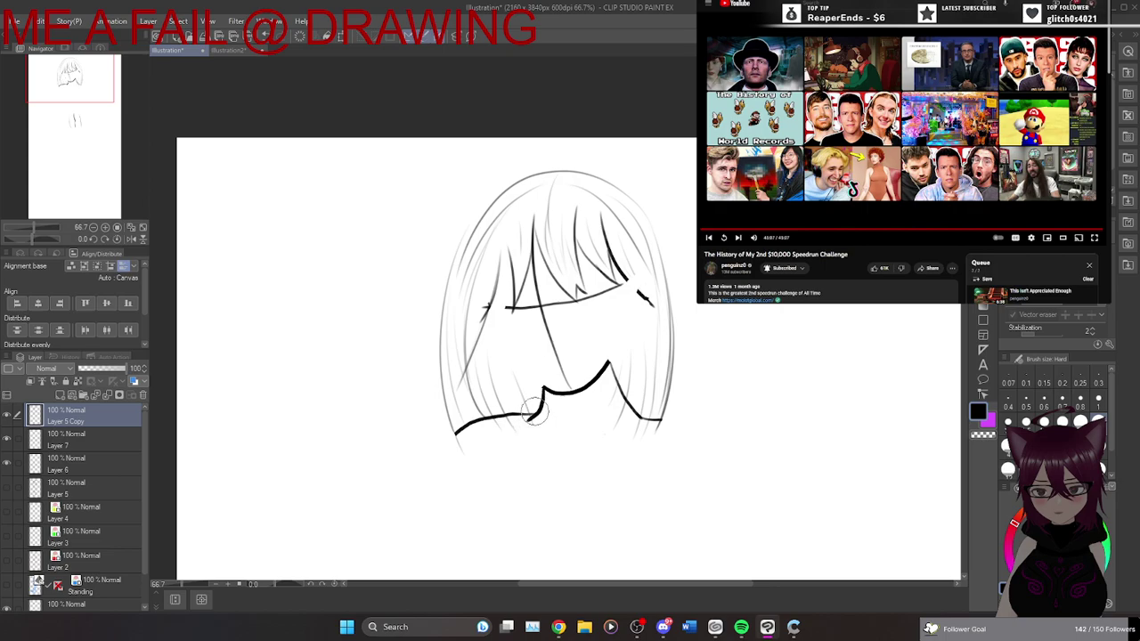
{"action": "mouse_move", "coordinate": [539, 418]}
{"action": "left_mouse_down"}
{"action": "mouse_move", "coordinate": [541, 393]}
{"action": "mouse_move", "coordinate": [544, 408]}
{"action": "mouse_move", "coordinate": [605, 346]}
{"action": "left_mouse_up"}
{"action": "left_click_drag", "start_coordinate": [537, 303], "coordinate": [557, 367]}
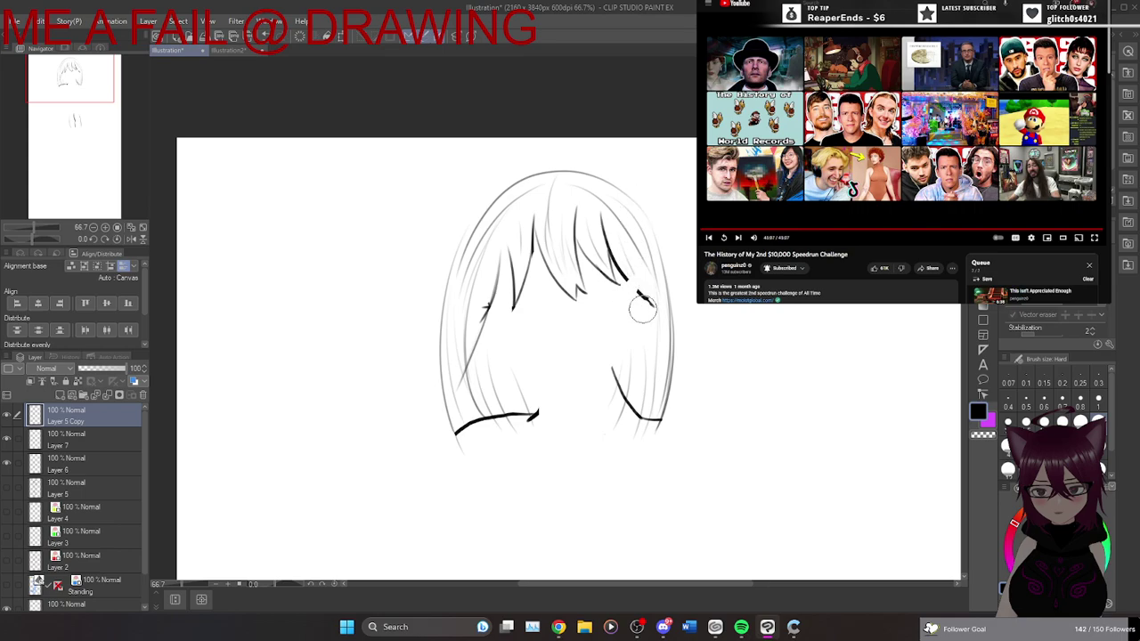
{"action": "left_click", "coordinate": [644, 298]}
{"action": "key", "text": "b"}
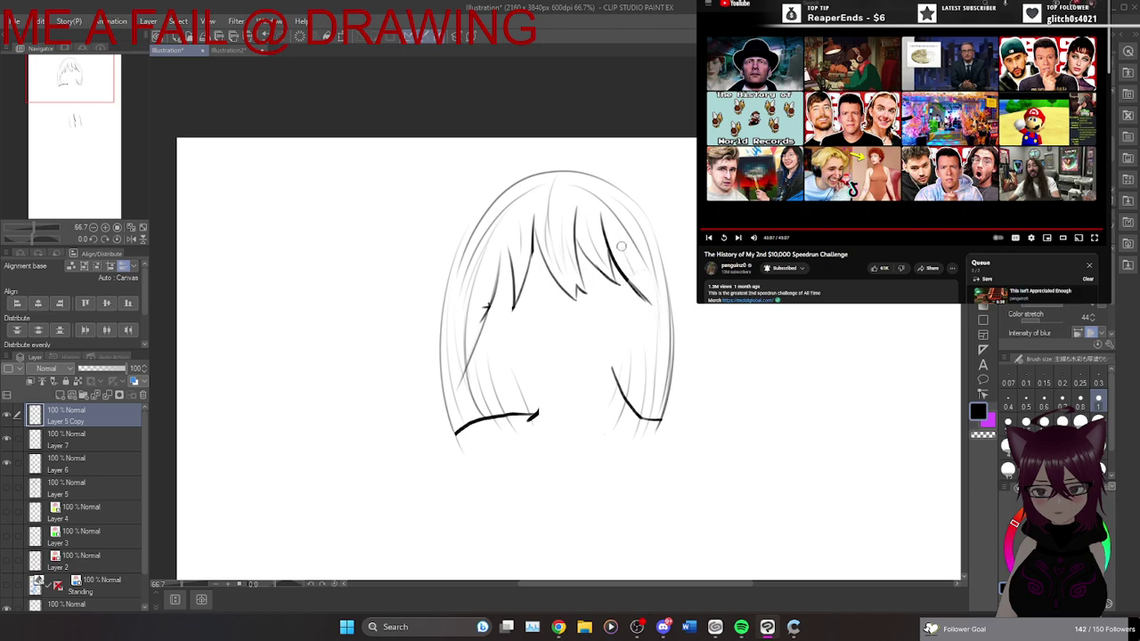
Draw a hair strand from the fringe down beside the ear on Layer 5 Copy and show Layer 5 again.
{"action": "mouse_move", "coordinate": [622, 255]}
{"action": "left_mouse_down"}
{"action": "mouse_move", "coordinate": [624, 276]}
{"action": "mouse_move", "coordinate": [654, 310]}
{"action": "mouse_move", "coordinate": [632, 258]}
{"action": "mouse_move", "coordinate": [661, 312]}
{"action": "left_mouse_up"}
{"action": "key", "text": "ctrl+z"}
{"action": "left_click_drag", "start_coordinate": [634, 258], "coordinate": [658, 314]}
{"action": "key", "text": "ctrl+z"}
{"action": "left_click_drag", "start_coordinate": [628, 252], "coordinate": [653, 310]}
{"action": "left_click", "coordinate": [7, 489]}
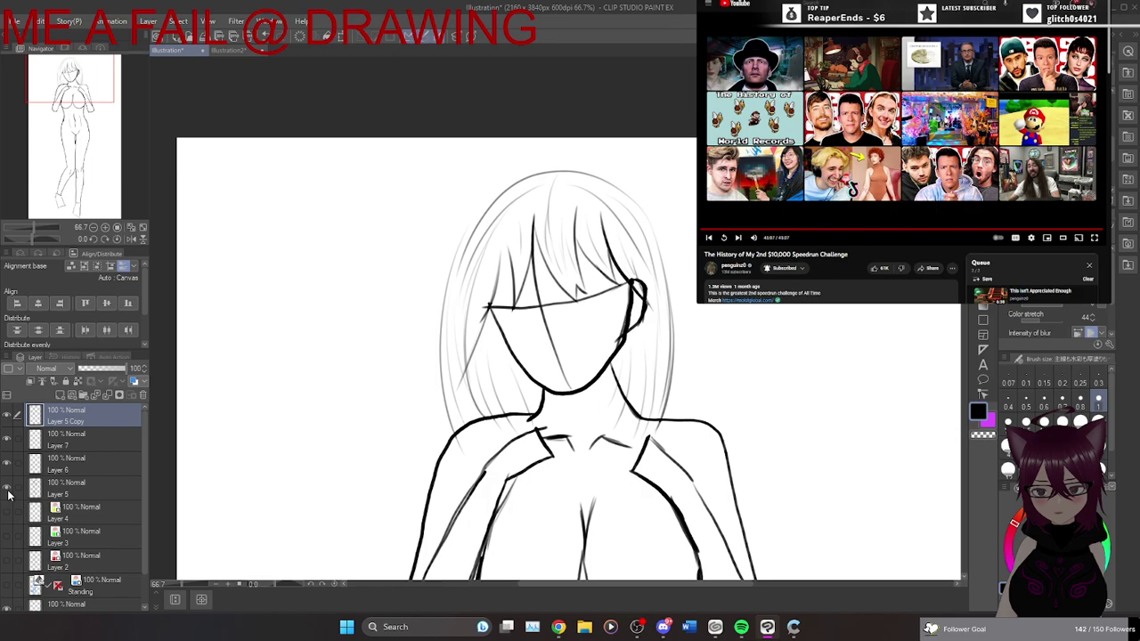
{"action": "key", "text": "ctrl+minus"}
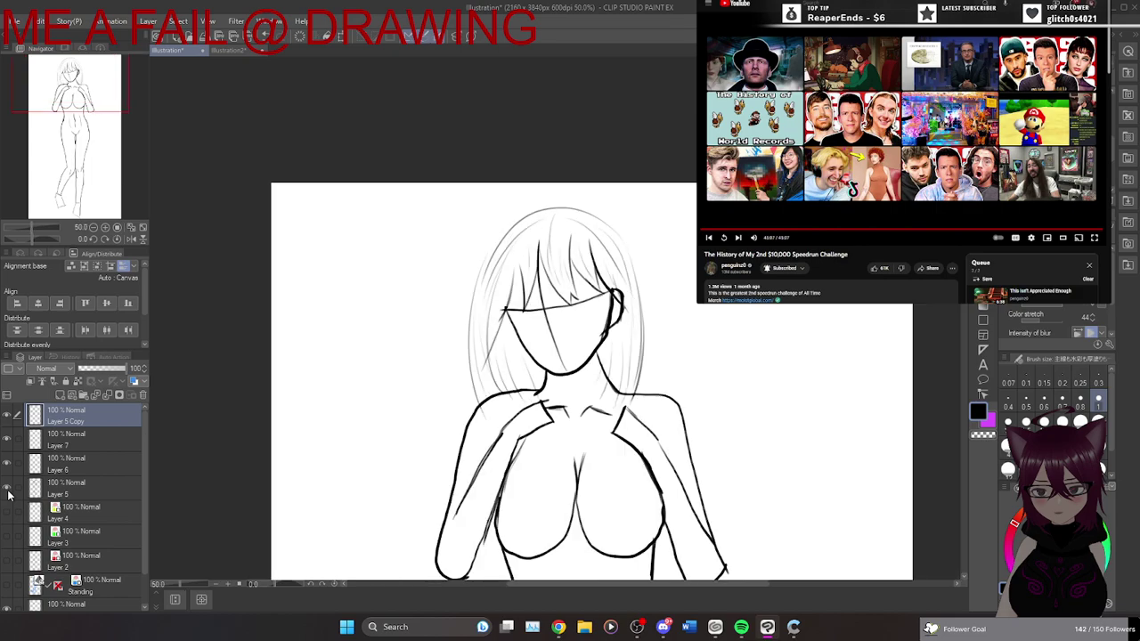
{"action": "key", "text": "ctrl+minus"}
{"action": "key", "text": "ctrl+plus"}
{"action": "key", "text": "ctrl+plus"}
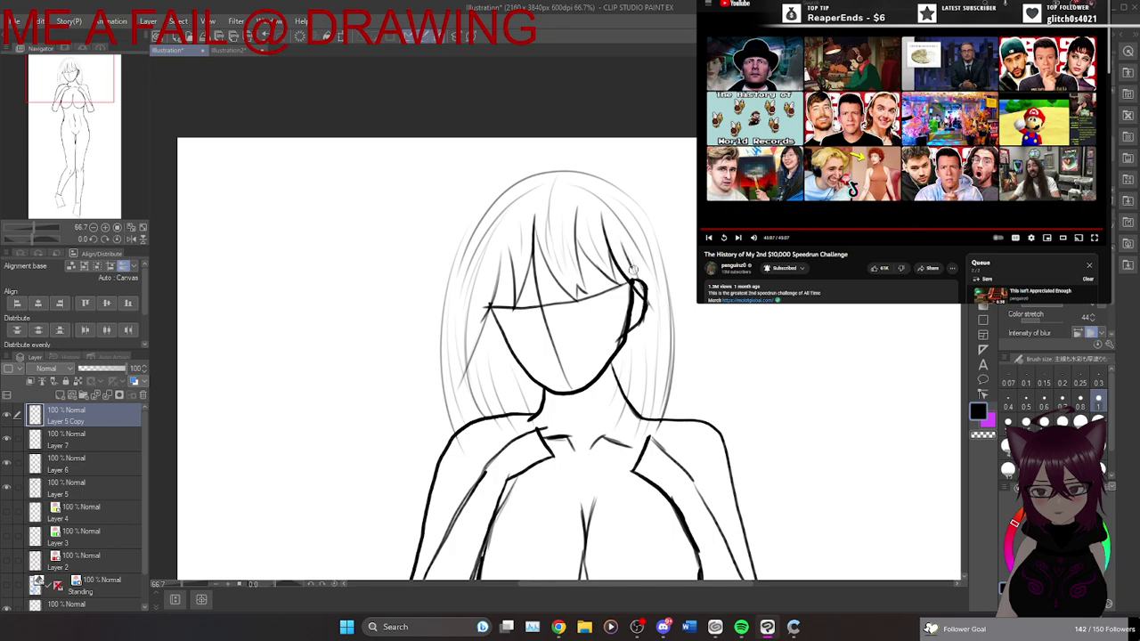
Add hair strands in front of the ear and beside the neck, plus one falling along the opposite cheek.
{"action": "left_click_drag", "start_coordinate": [638, 278], "coordinate": [631, 242]}
{"action": "left_click_drag", "start_coordinate": [632, 334], "coordinate": [625, 427]}
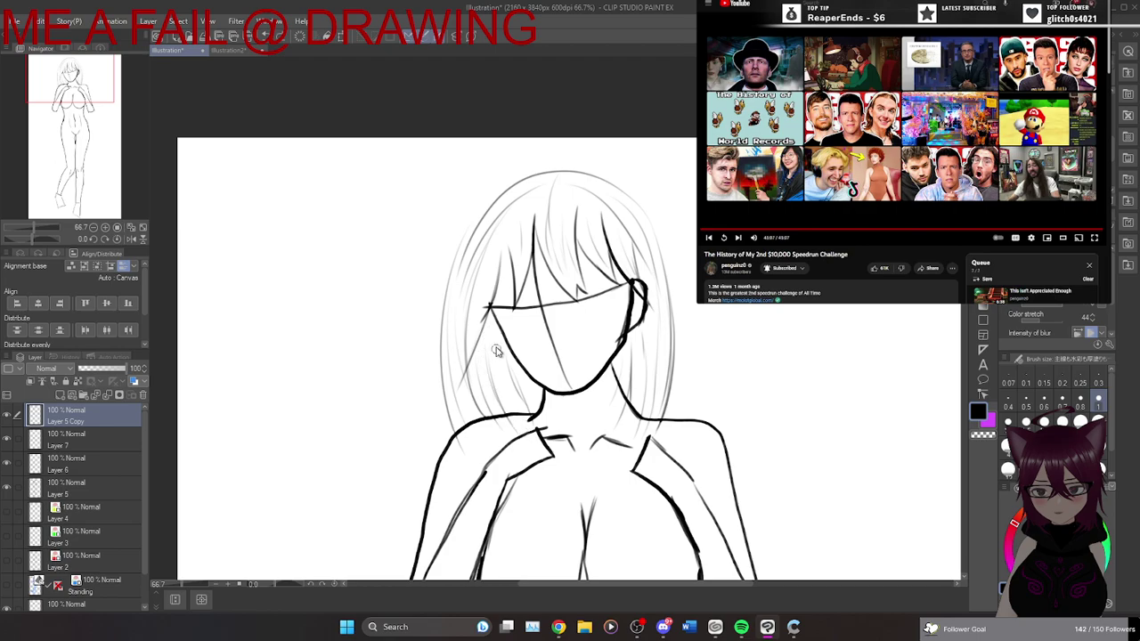
{"action": "left_click_drag", "start_coordinate": [492, 315], "coordinate": [496, 411]}
{"action": "key", "text": "ctrl+z"}
{"action": "left_click_drag", "start_coordinate": [495, 311], "coordinate": [496, 404]}
{"action": "scroll", "coordinate": [679, 369], "scroll_direction": "down", "scroll_amount": 1}
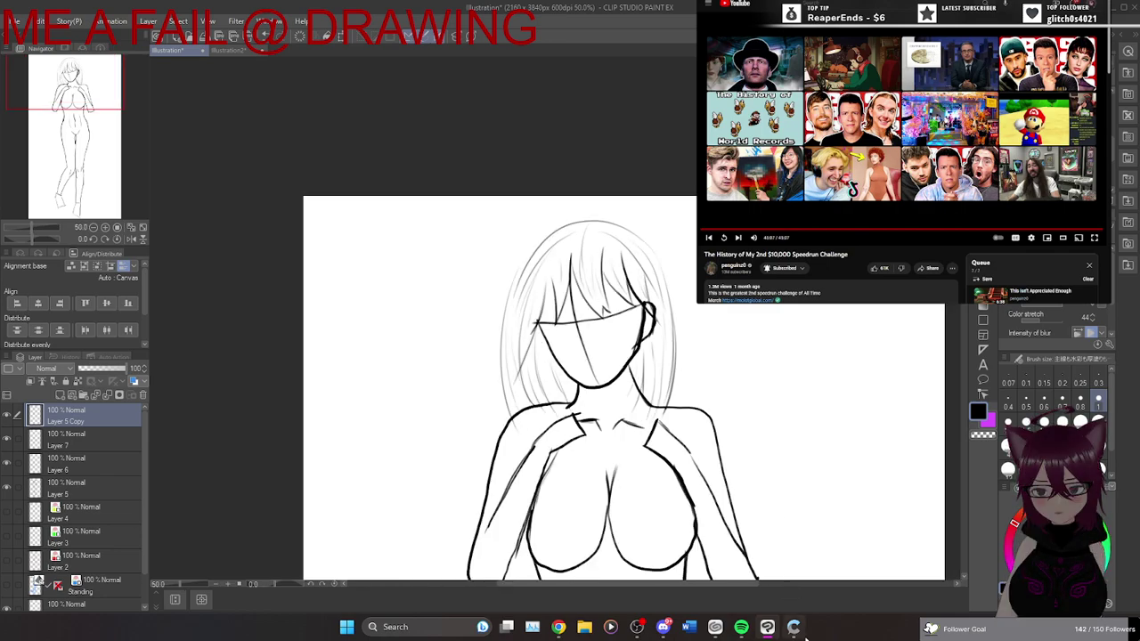
Switch to YouTube in the browser and play the video "DO NOT RING MY DOORBELL! I GOT MY 6 ON ME.. & Today's News".
{"action": "mouse_move", "coordinate": [793, 626]}
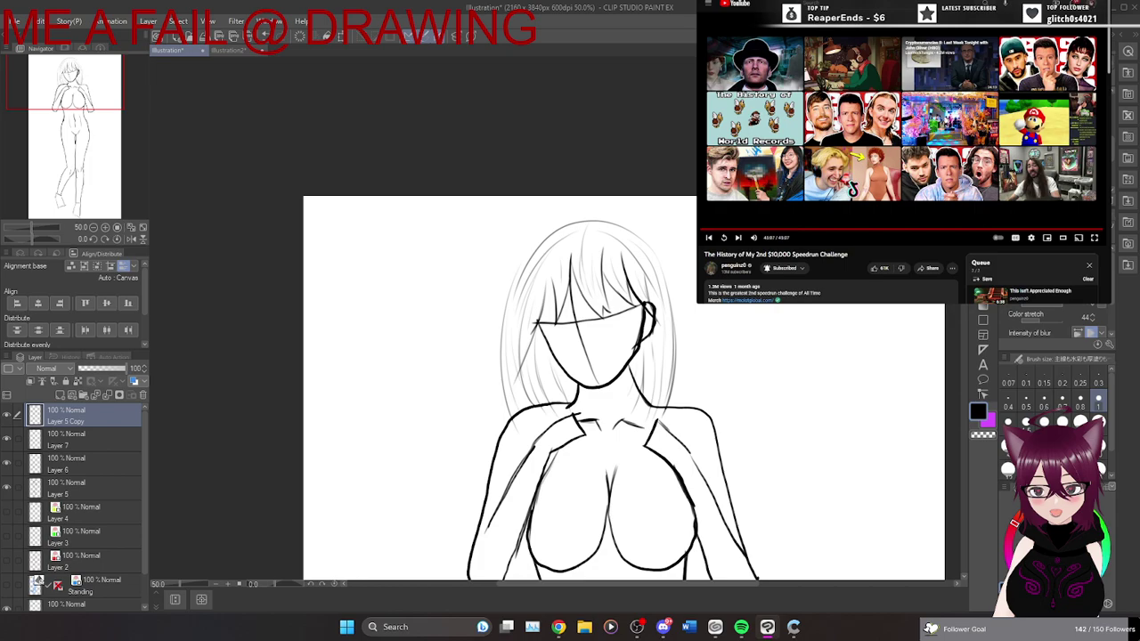
{"action": "left_click", "coordinate": [708, 4]}
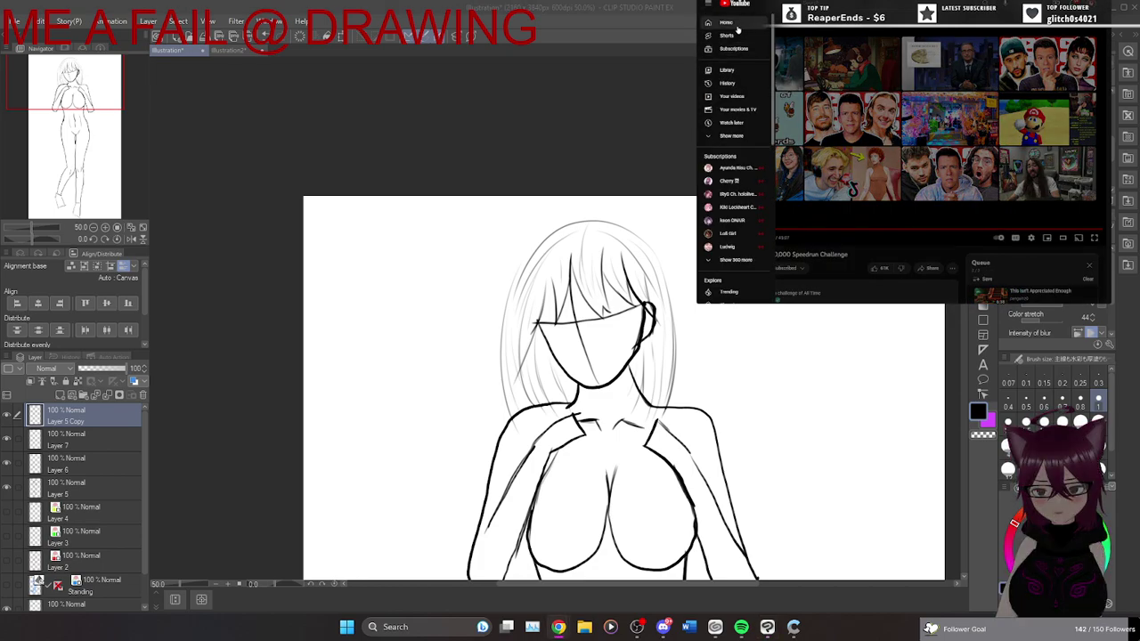
{"action": "left_click", "coordinate": [852, 118]}
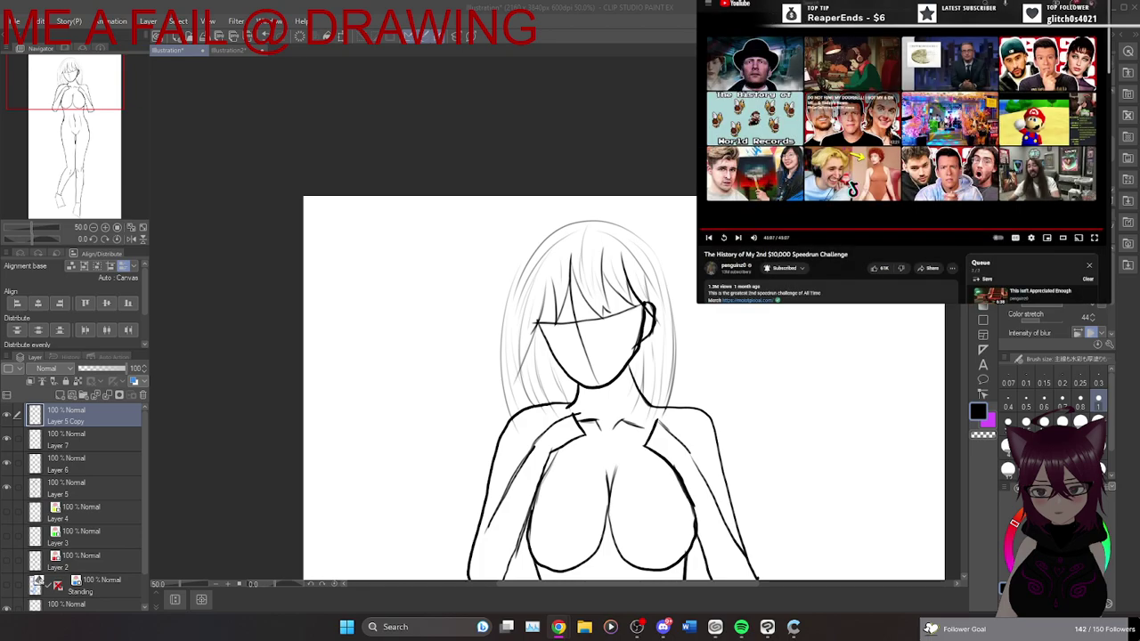
{"action": "left_click", "coordinate": [832, 117]}
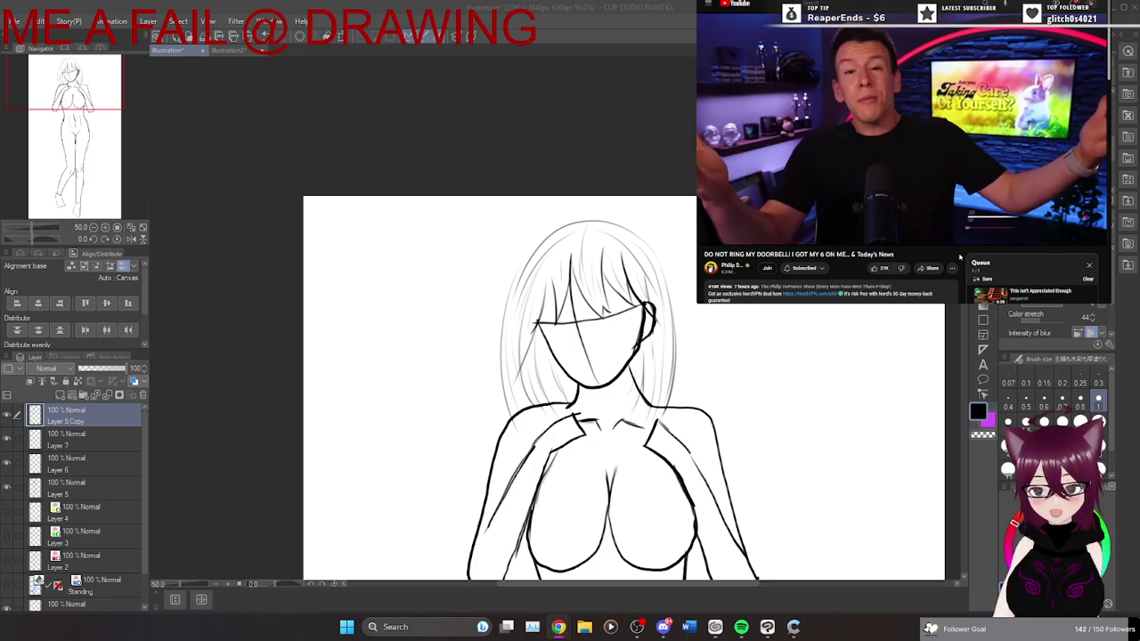
{"action": "mouse_move", "coordinate": [962, 240]}
{"action": "left_mouse_down"}
{"action": "mouse_move", "coordinate": [962, 404]}
{"action": "mouse_move", "coordinate": [950, 362]}
{"action": "mouse_move", "coordinate": [958, 246]}
{"action": "left_mouse_up"}
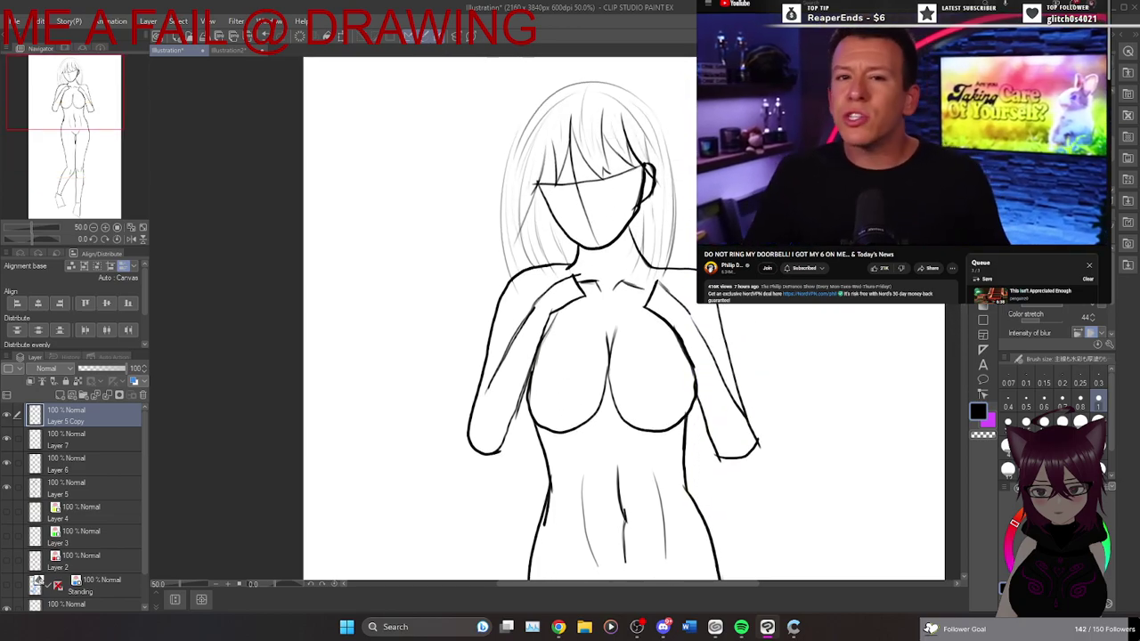
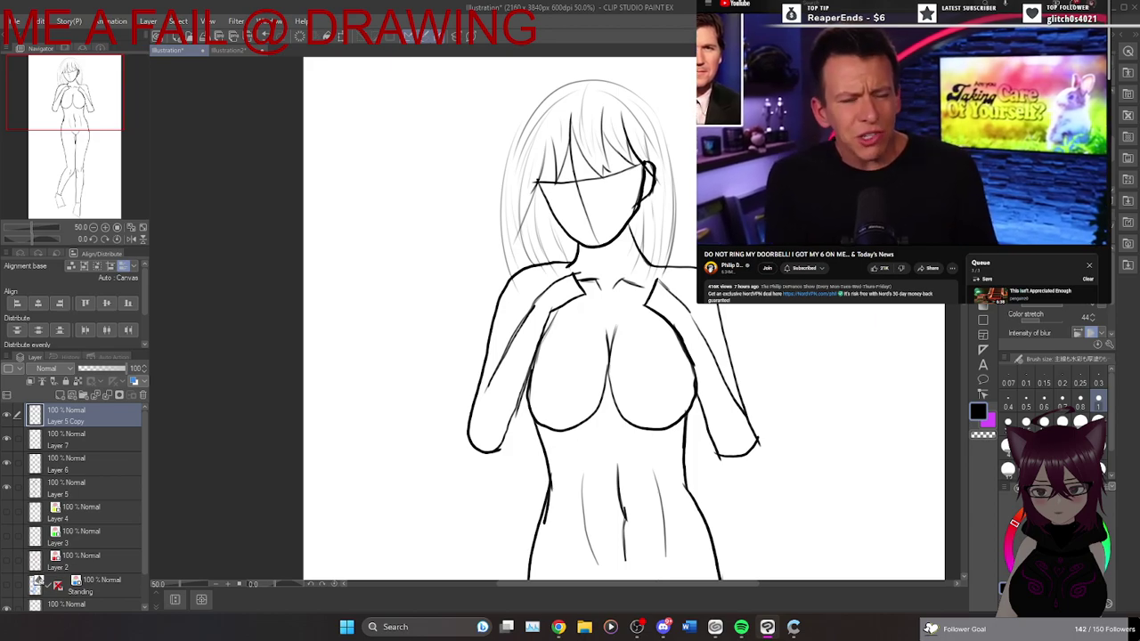
Compare the hair and body layers, add a new layer above Layer 5 Copy and hide Layer 5 Copy.
{"action": "left_click", "coordinate": [7, 415]}
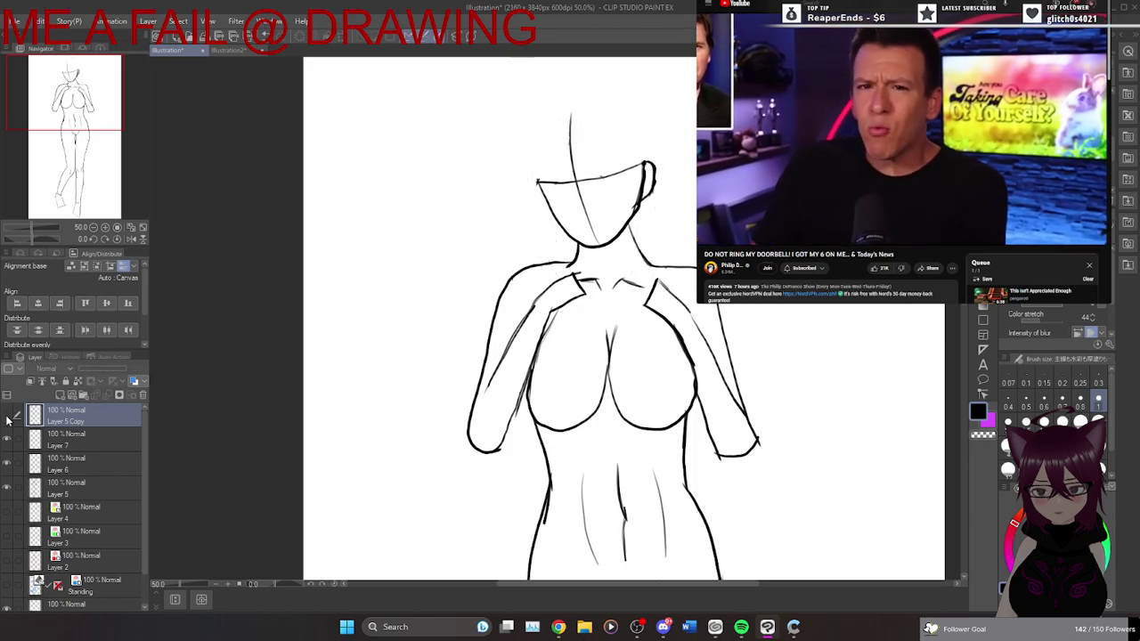
{"action": "left_click", "coordinate": [7, 414]}
{"action": "left_click", "coordinate": [7, 489]}
{"action": "left_click", "coordinate": [8, 489]}
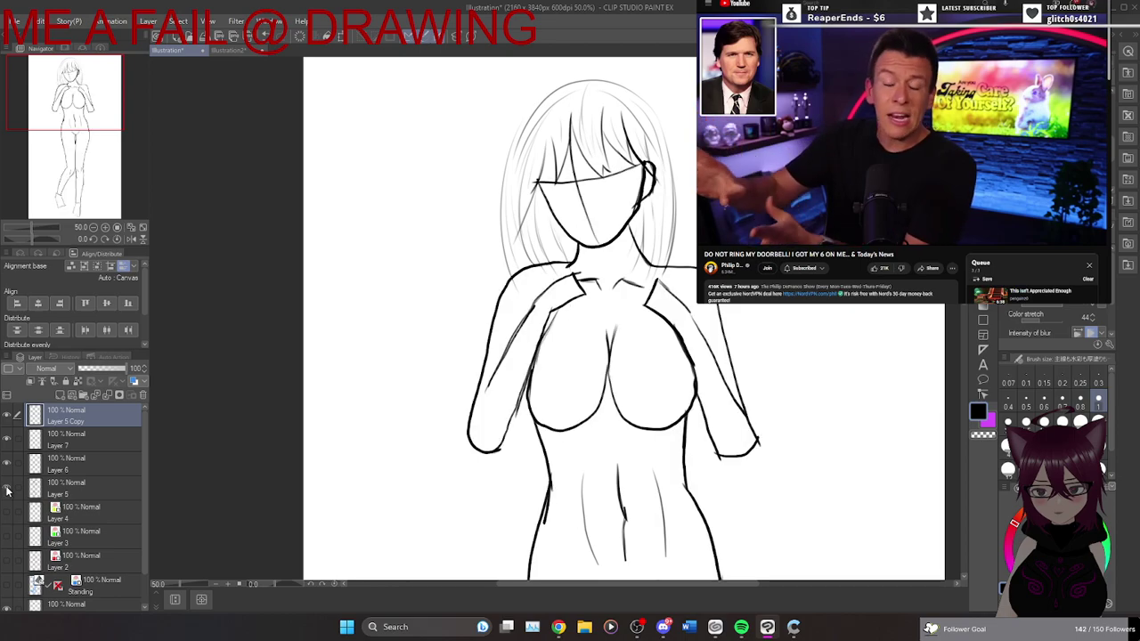
{"action": "left_click", "coordinate": [59, 394]}
{"action": "mouse_move", "coordinate": [77, 419]}
{"action": "left_mouse_down"}
{"action": "mouse_move", "coordinate": [81, 446]}
{"action": "mouse_move", "coordinate": [89, 414]}
{"action": "left_mouse_up"}
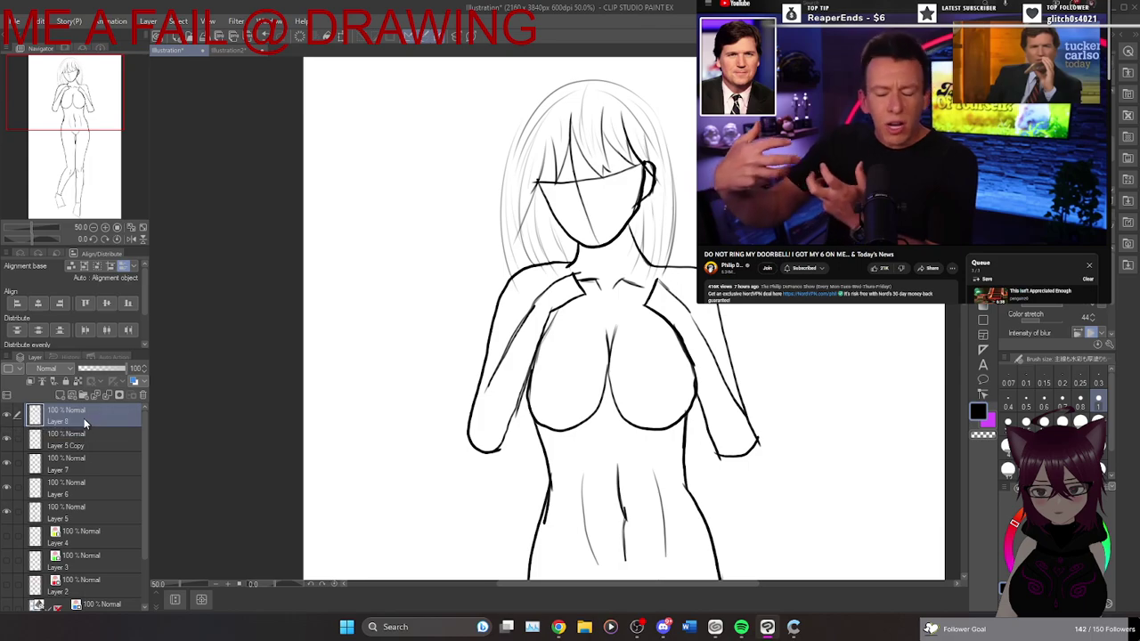
{"action": "left_click", "coordinate": [7, 448]}
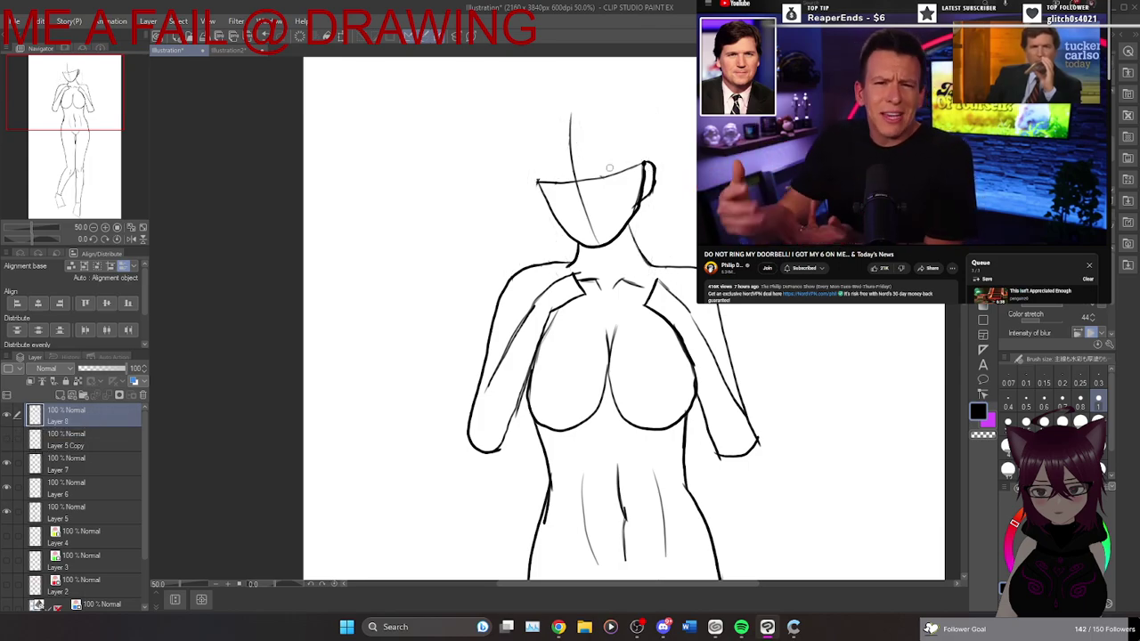
Draw a slanted guideline across the lower face on the new layer, extending past both sides of the jaw.
{"action": "scroll", "coordinate": [609, 166], "scroll_direction": "up", "scroll_amount": 3}
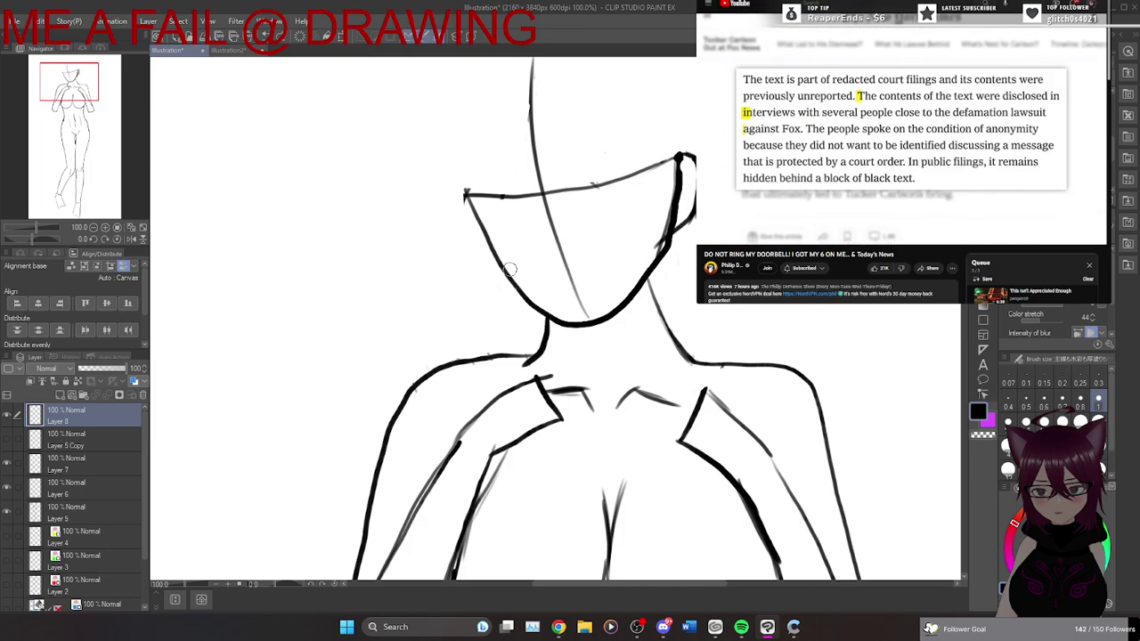
{"action": "left_click_drag", "start_coordinate": [471, 286], "coordinate": [666, 227]}
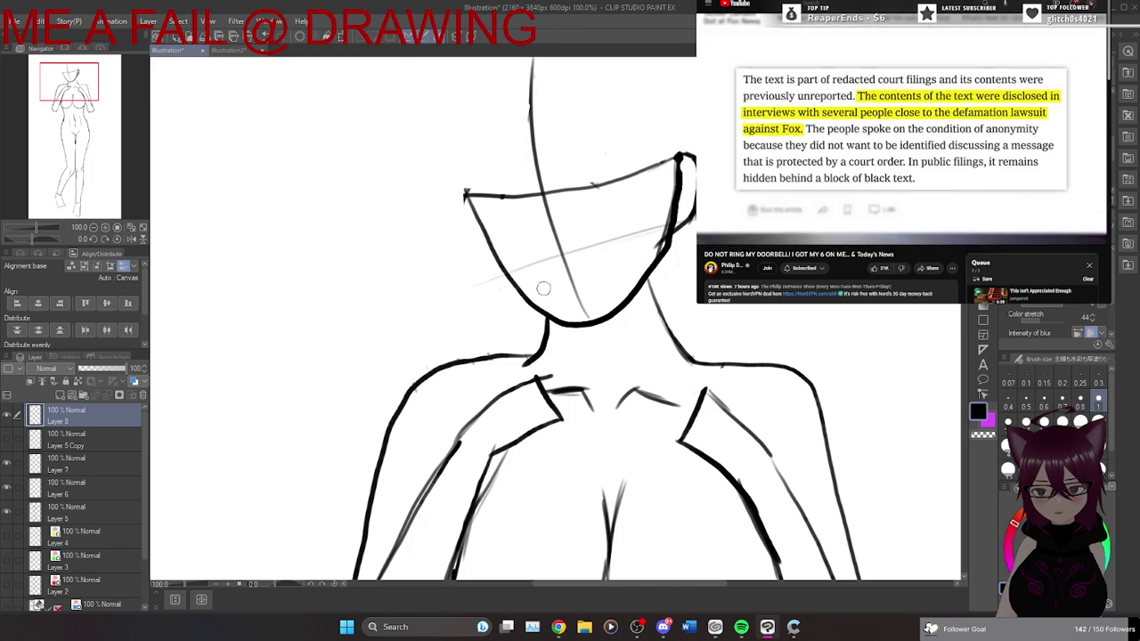
{"action": "left_click_drag", "start_coordinate": [459, 299], "coordinate": [691, 228]}
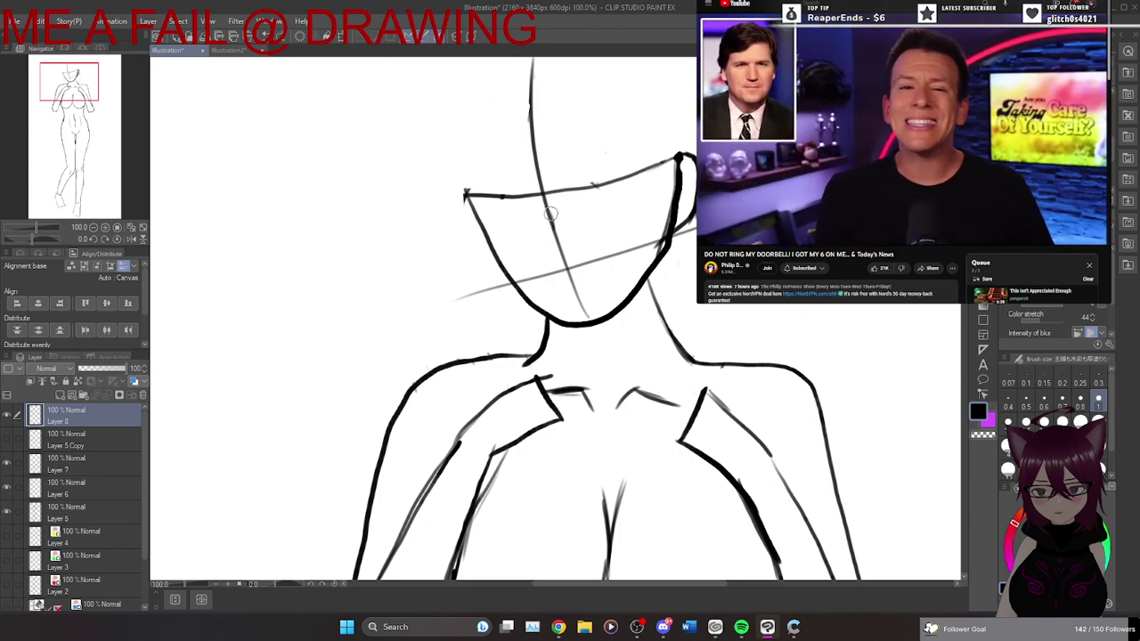
Turn on the blue layer colour for Layer 5 and make the new top layer active again.
{"action": "left_click", "coordinate": [95, 508]}
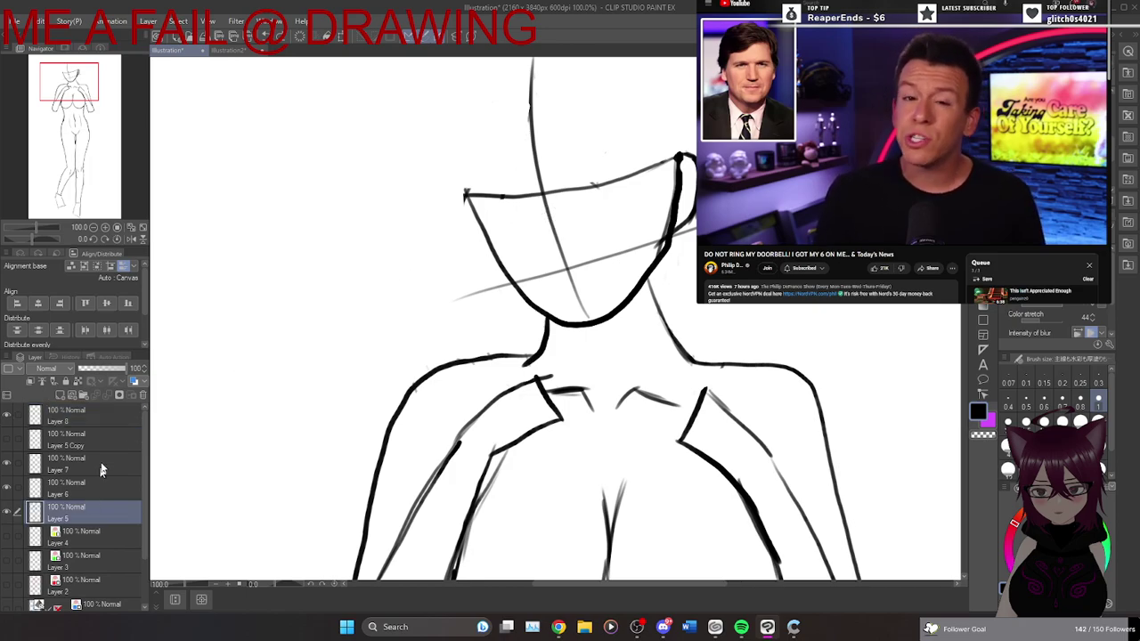
{"action": "left_click", "coordinate": [134, 381]}
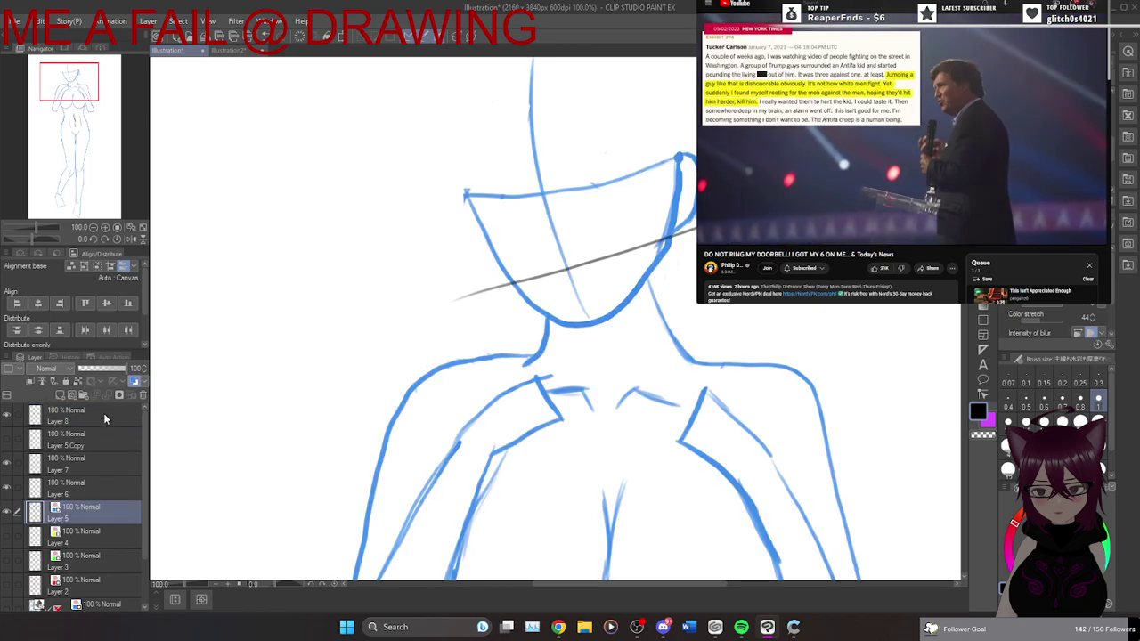
{"action": "left_click", "coordinate": [105, 415]}
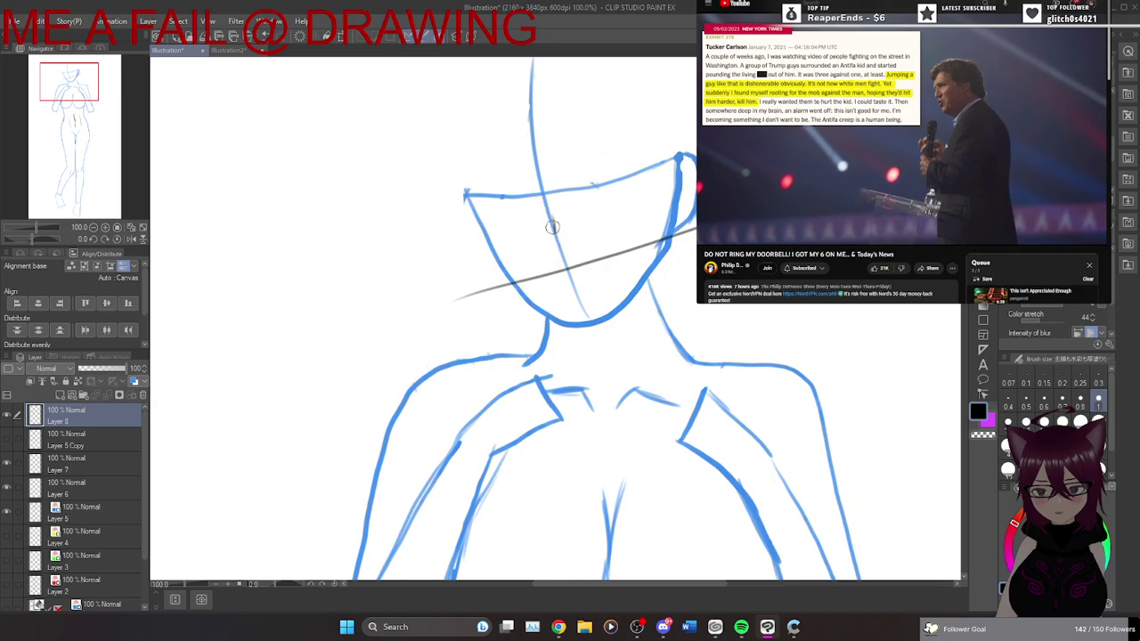
{"action": "left_click_drag", "start_coordinate": [548, 211], "coordinate": [550, 233]}
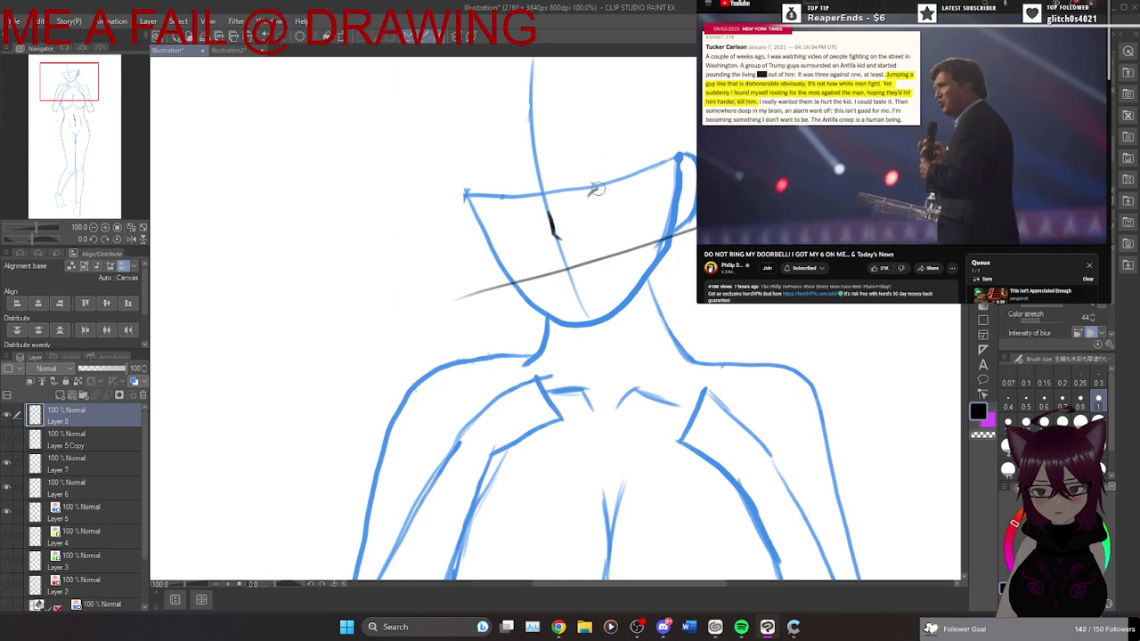
{"action": "left_click_drag", "start_coordinate": [590, 196], "coordinate": [621, 193]}
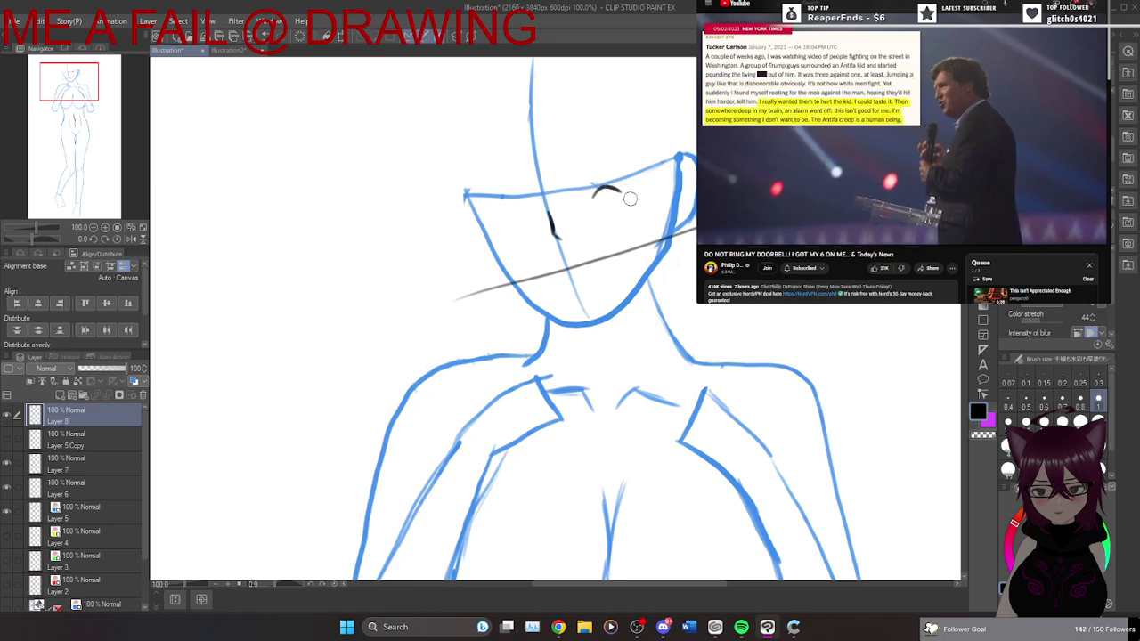
{"action": "key", "text": "ctrl+z"}
{"action": "key", "text": "ctrl+z"}
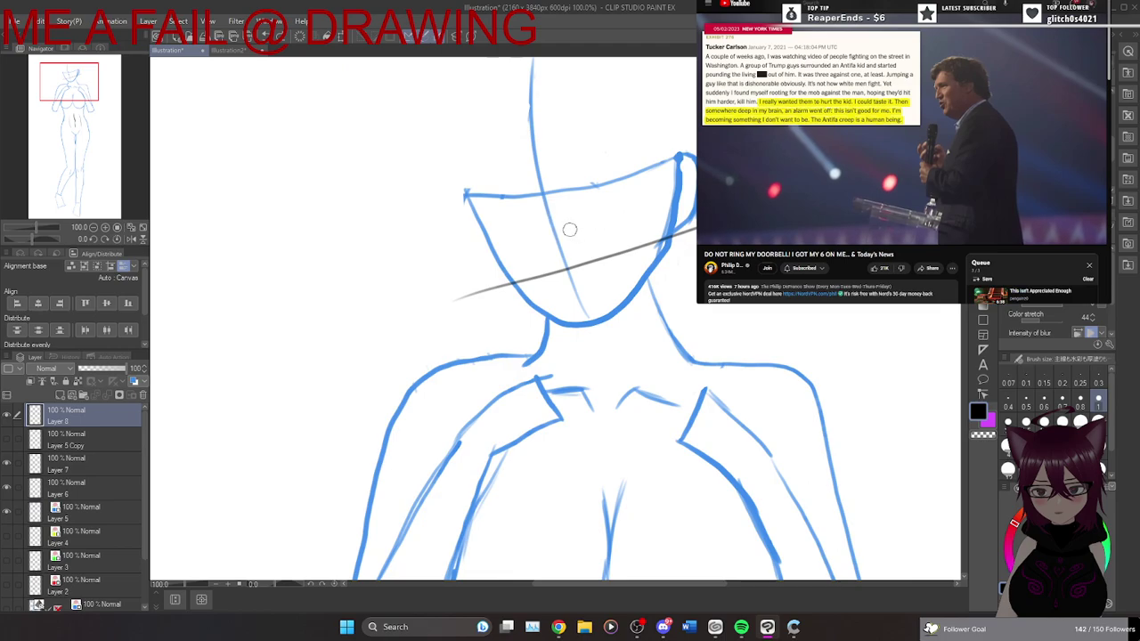
{"action": "key", "text": "ctrl+z"}
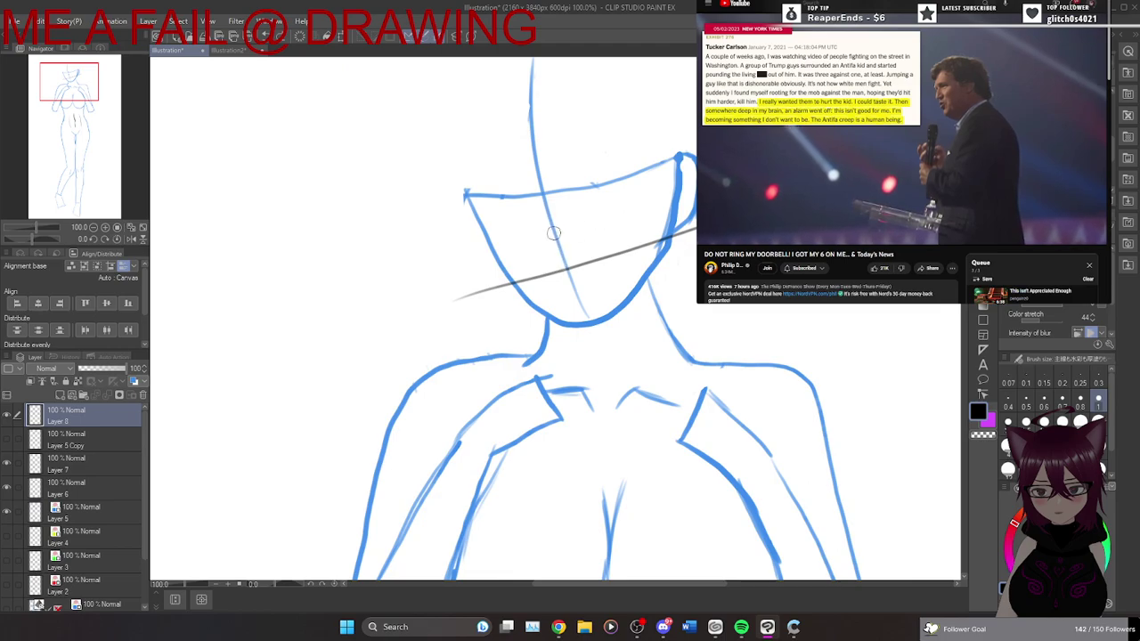
Draw a short nose line on the face's centre guide just above the slanted guideline and an upper eyelid arc for each eye.
{"action": "left_click_drag", "start_coordinate": [553, 231], "coordinate": [558, 253]}
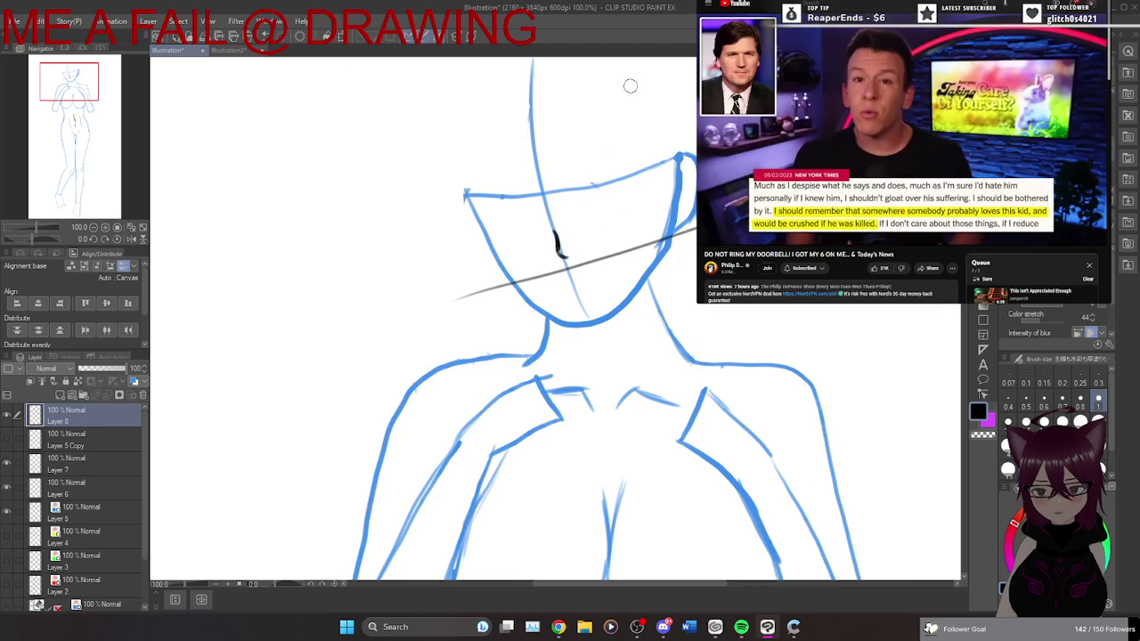
{"action": "left_click_drag", "start_coordinate": [593, 191], "coordinate": [621, 188]}
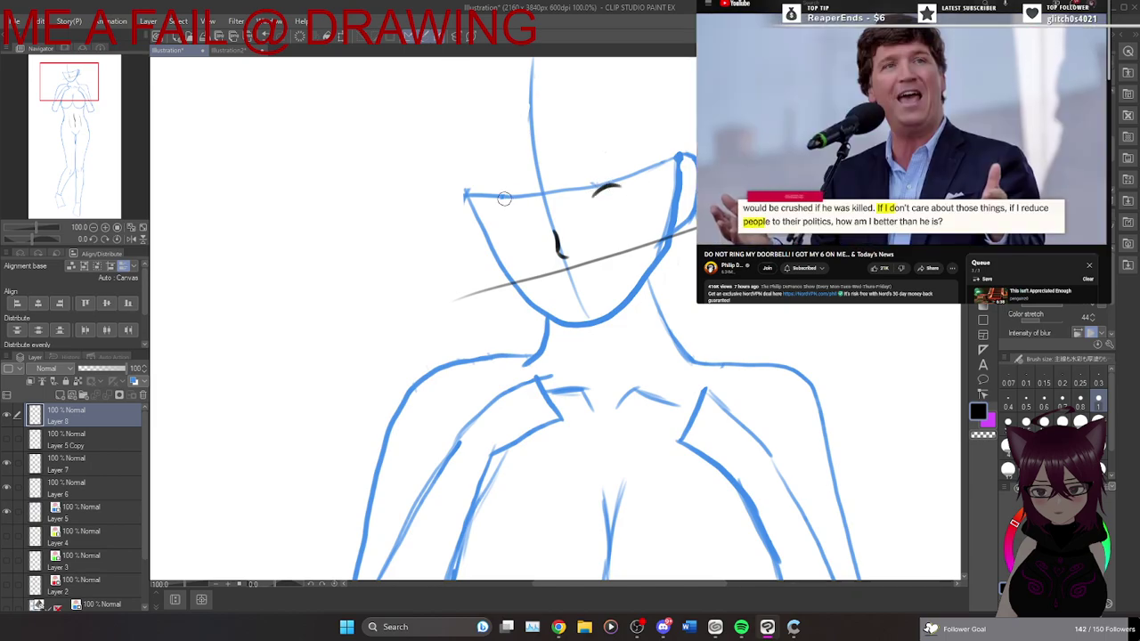
{"action": "left_click_drag", "start_coordinate": [499, 201], "coordinate": [526, 205]}
{"action": "key", "text": "ctrl+z"}
{"action": "key", "text": "ctrl+z"}
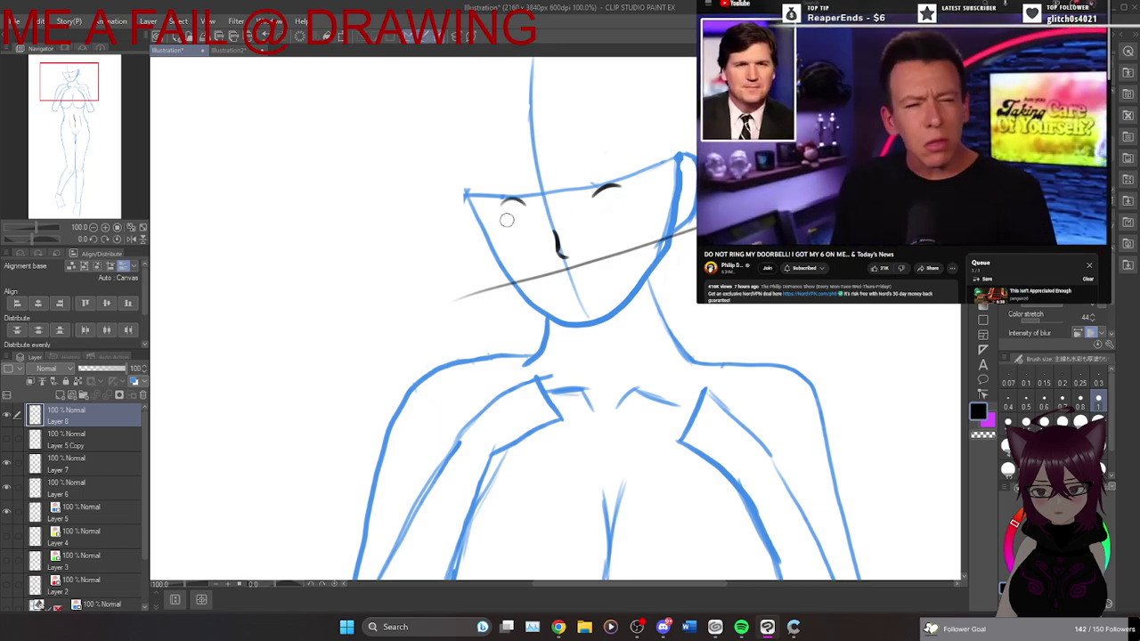
Draw an oval iris beneath each upper eyelid, then add the lower lids and the outer corner of the eye nearer the ear.
{"action": "mouse_move", "coordinate": [499, 222]}
{"action": "left_mouse_down"}
{"action": "mouse_move", "coordinate": [527, 221]}
{"action": "mouse_move", "coordinate": [510, 219]}
{"action": "mouse_move", "coordinate": [519, 221]}
{"action": "mouse_move", "coordinate": [514, 200]}
{"action": "left_mouse_up"}
{"action": "key", "text": "ctrl+z"}
{"action": "key", "text": "ctrl+z"}
{"action": "mouse_move", "coordinate": [614, 187]}
{"action": "left_mouse_down"}
{"action": "mouse_move", "coordinate": [598, 197]}
{"action": "mouse_move", "coordinate": [606, 212]}
{"action": "mouse_move", "coordinate": [612, 190]}
{"action": "left_mouse_up"}
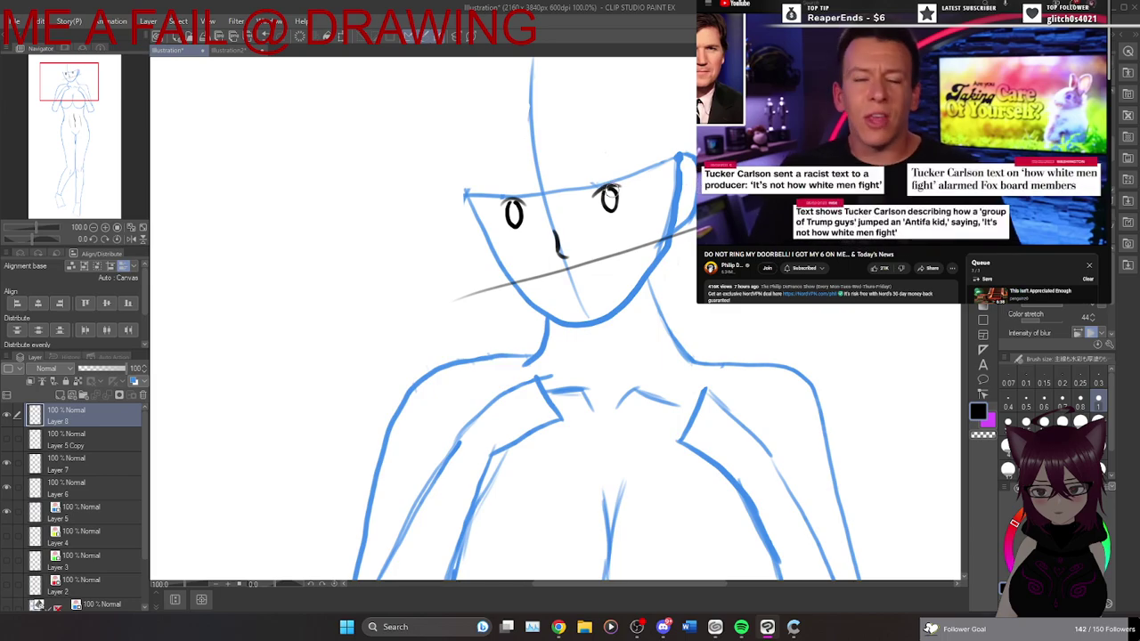
{"action": "key", "text": "ctrl+z"}
{"action": "mouse_move", "coordinate": [593, 193]}
{"action": "left_mouse_down"}
{"action": "mouse_move", "coordinate": [614, 181]}
{"action": "mouse_move", "coordinate": [609, 190]}
{"action": "left_mouse_up"}
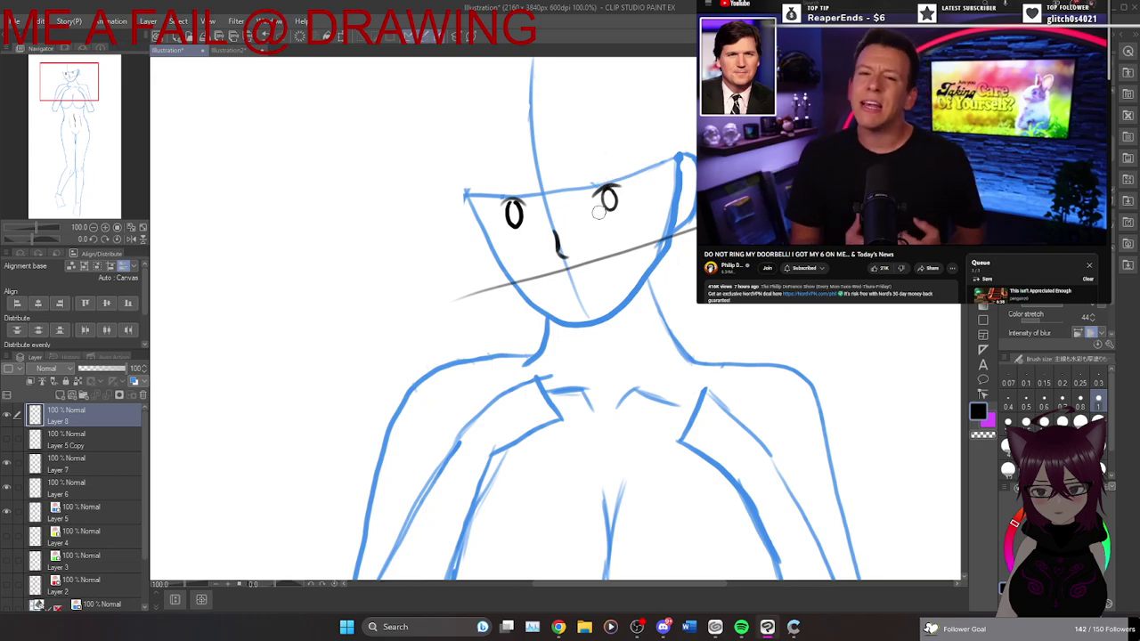
{"action": "mouse_move", "coordinate": [606, 210]}
{"action": "left_mouse_down"}
{"action": "mouse_move", "coordinate": [599, 203]}
{"action": "mouse_move", "coordinate": [617, 208]}
{"action": "left_mouse_up"}
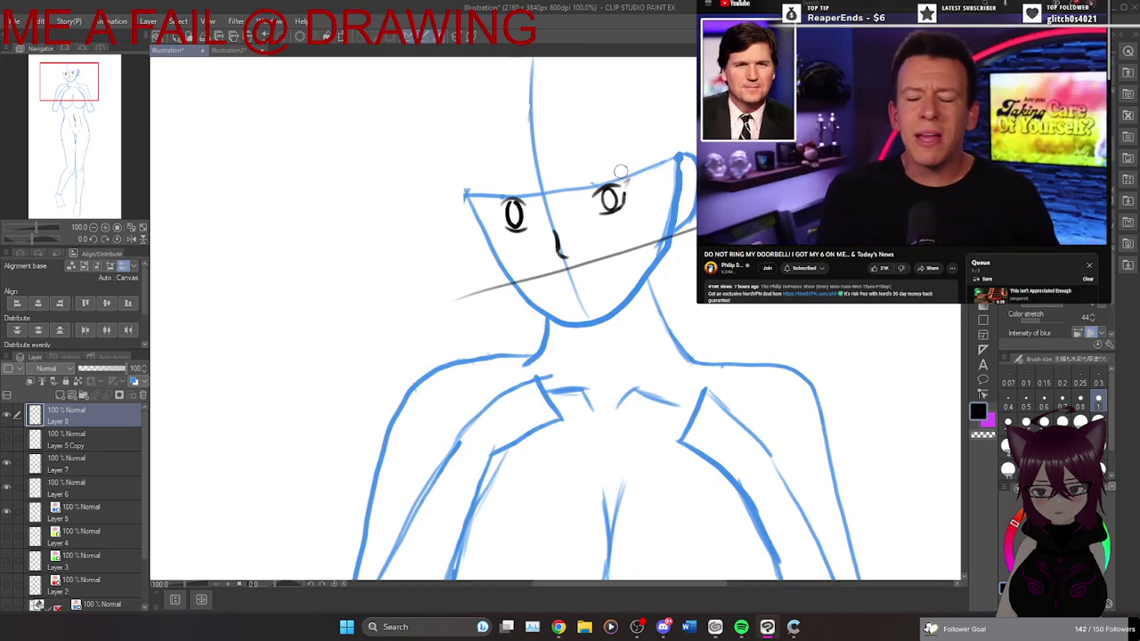
Try outer-corner strokes on the eye farther from the ear in a mirrored view, then undo the corner strokes of both eyes.
{"action": "scroll", "coordinate": [621, 178], "scroll_direction": "up", "scroll_amount": 2}
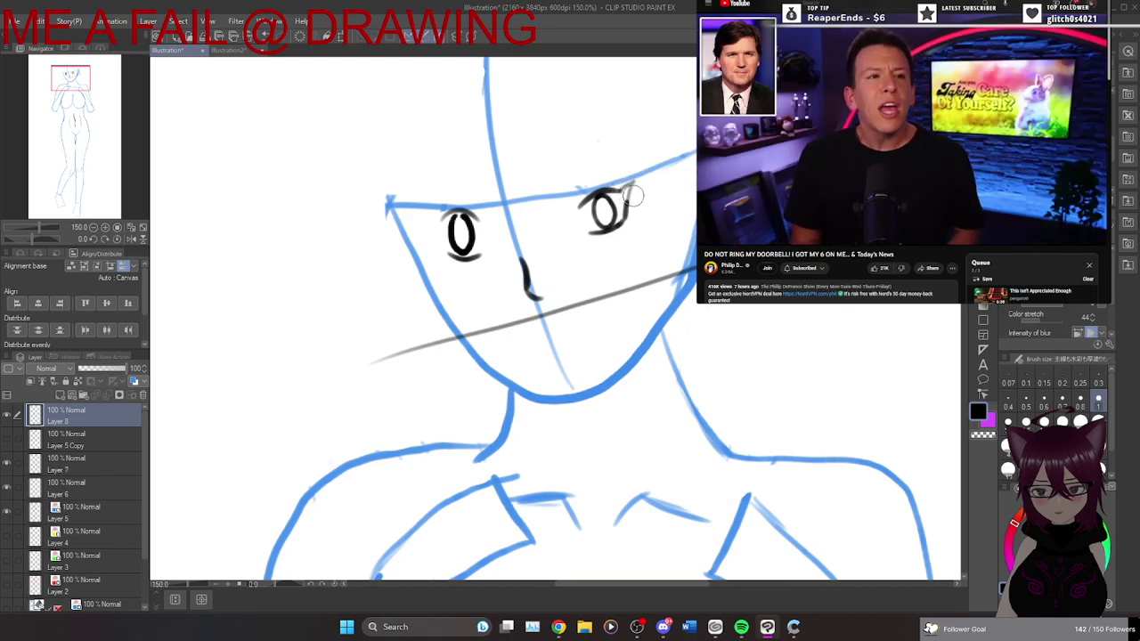
{"action": "left_click", "coordinate": [131, 239]}
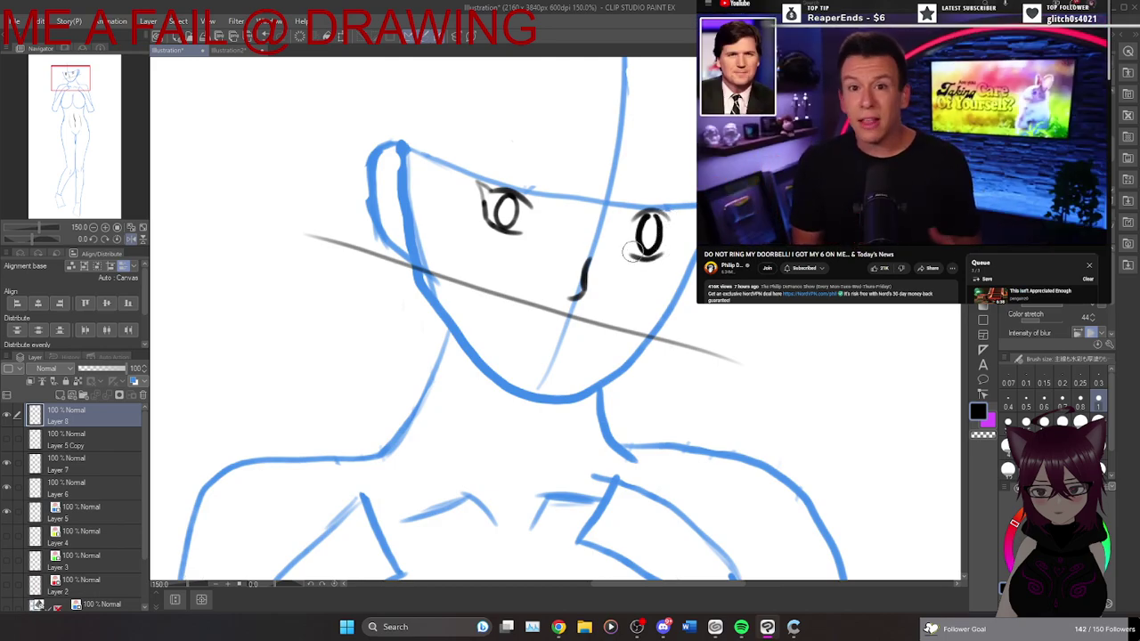
{"action": "left_click_drag", "start_coordinate": [635, 256], "coordinate": [666, 250]}
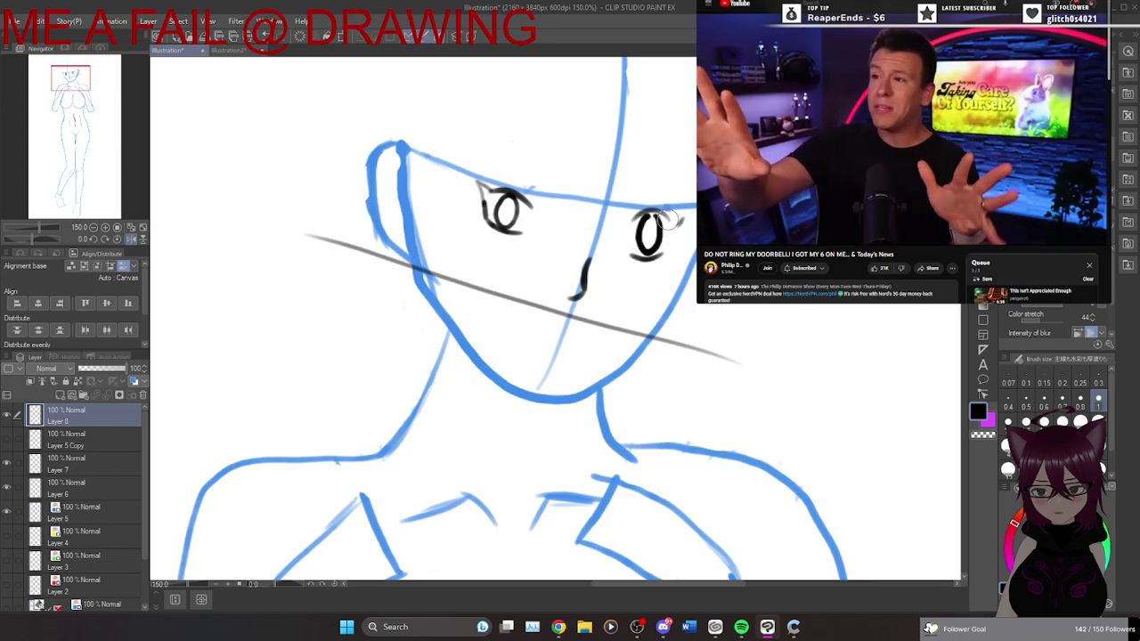
{"action": "left_click_drag", "start_coordinate": [665, 217], "coordinate": [674, 233]}
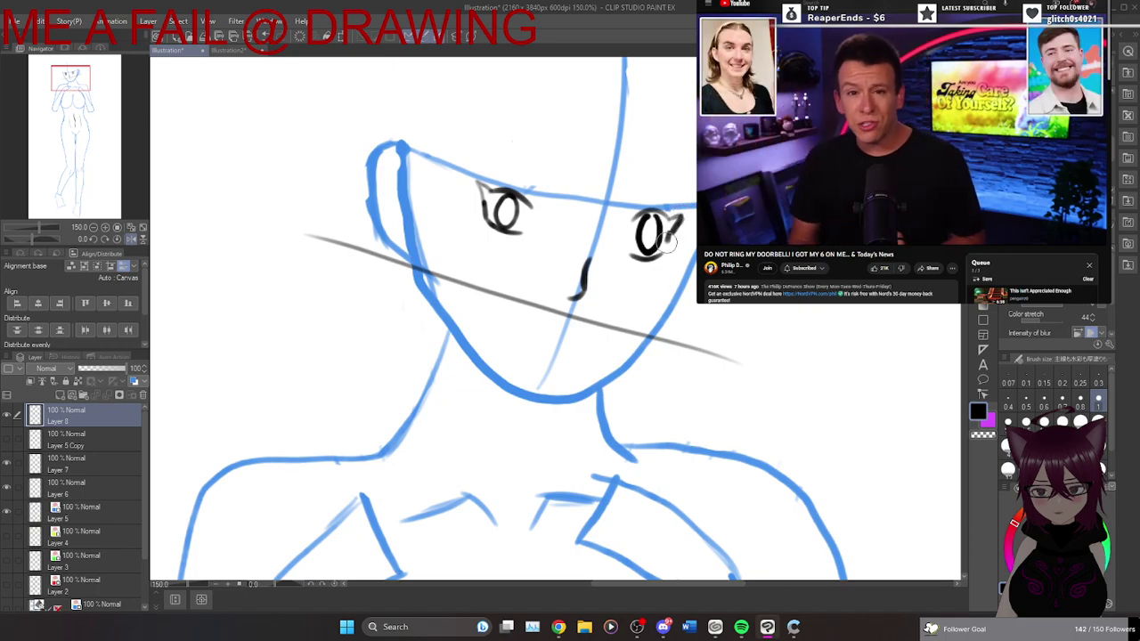
{"action": "key", "text": "ctrl+z"}
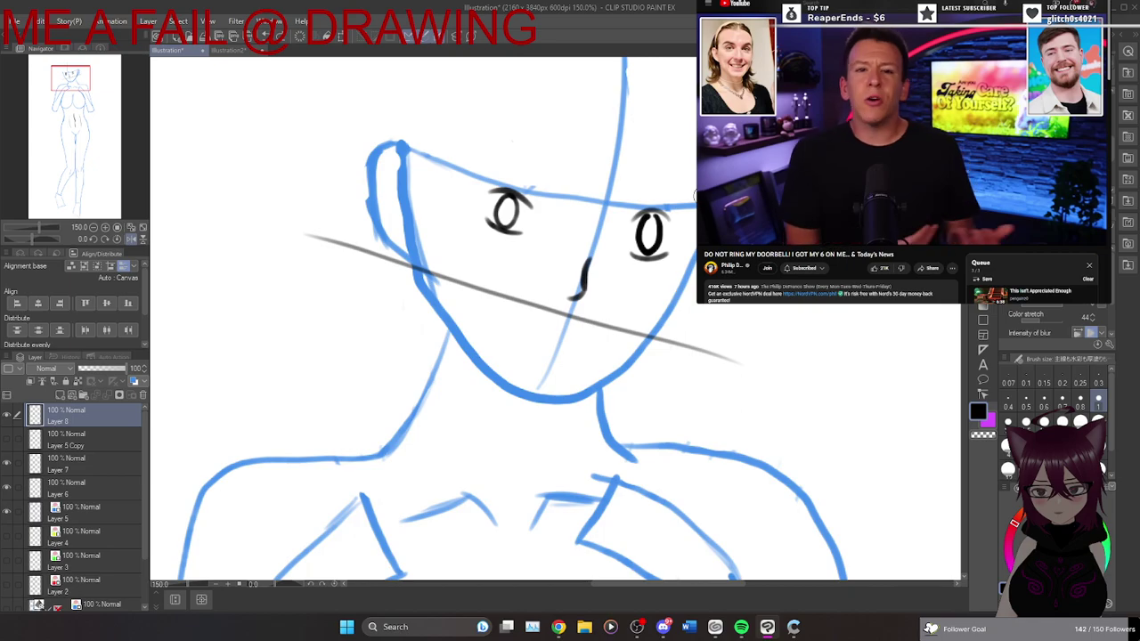
{"action": "left_click", "coordinate": [141, 238]}
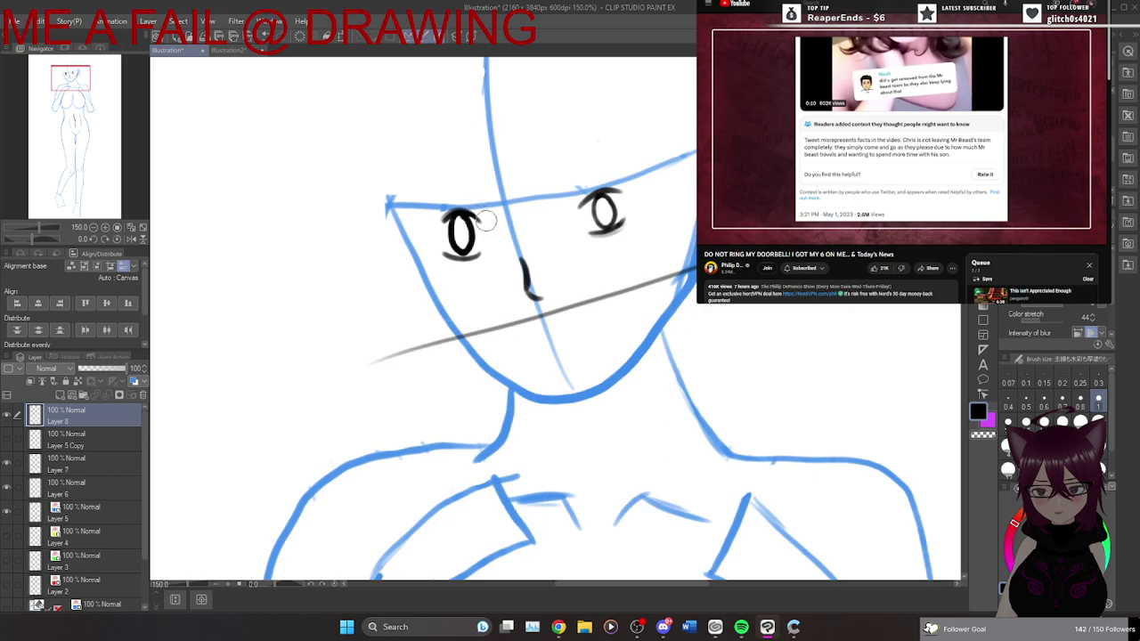
Try a short smiling mouth line across the centre guide below the slanted guideline.
{"action": "scroll", "coordinate": [523, 193], "scroll_direction": "down", "scroll_amount": 5}
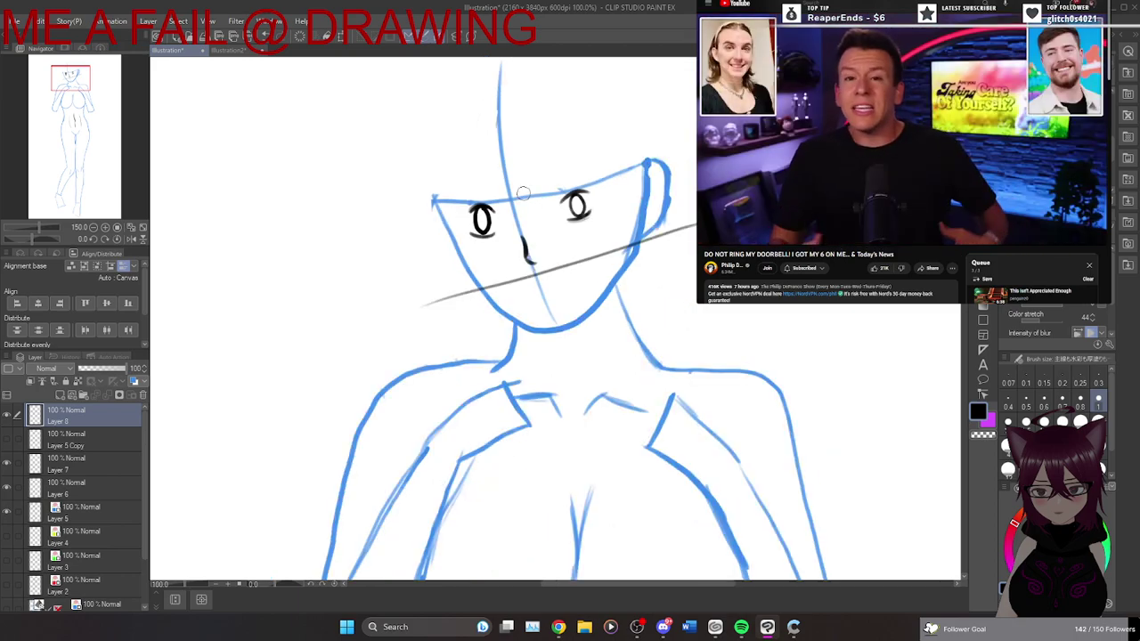
{"action": "scroll", "coordinate": [524, 194], "scroll_direction": "up", "scroll_amount": 5}
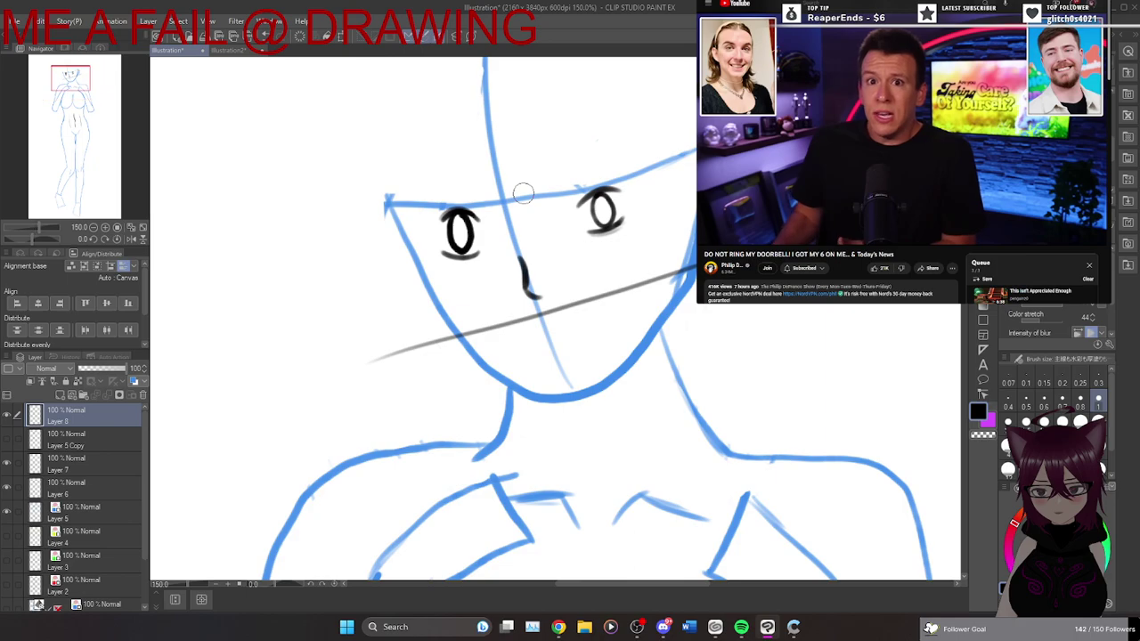
{"action": "left_click_drag", "start_coordinate": [532, 340], "coordinate": [619, 307]}
{"action": "key", "text": "ctrl+z"}
{"action": "key", "text": "ctrl+z"}
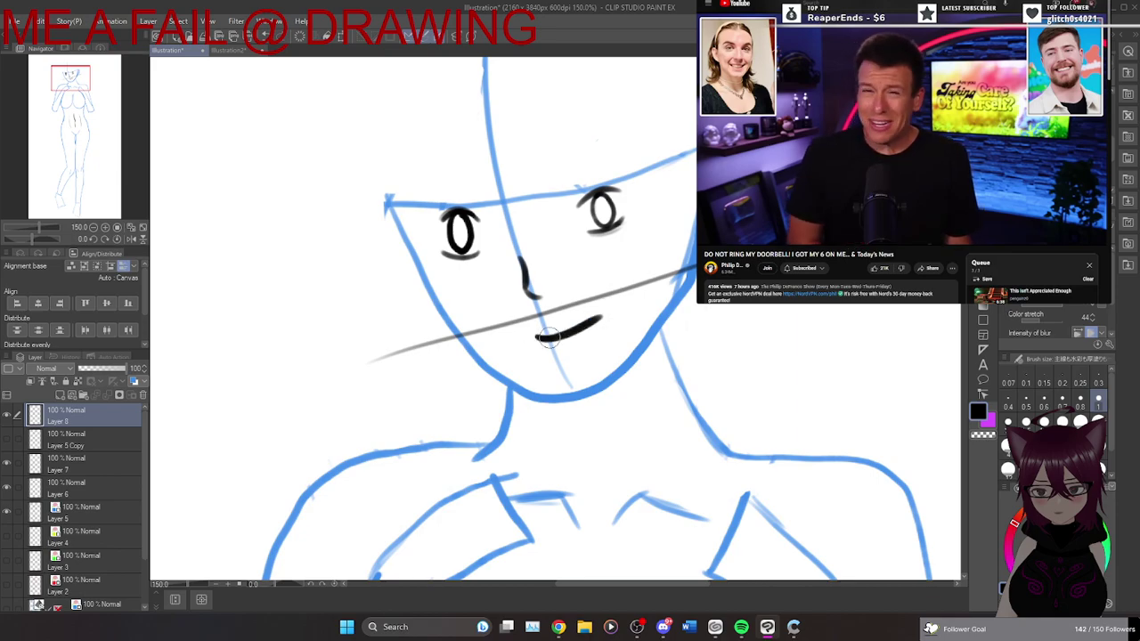
{"action": "left_click_drag", "start_coordinate": [535, 335], "coordinate": [625, 305]}
{"action": "key", "text": "ctrl+z"}
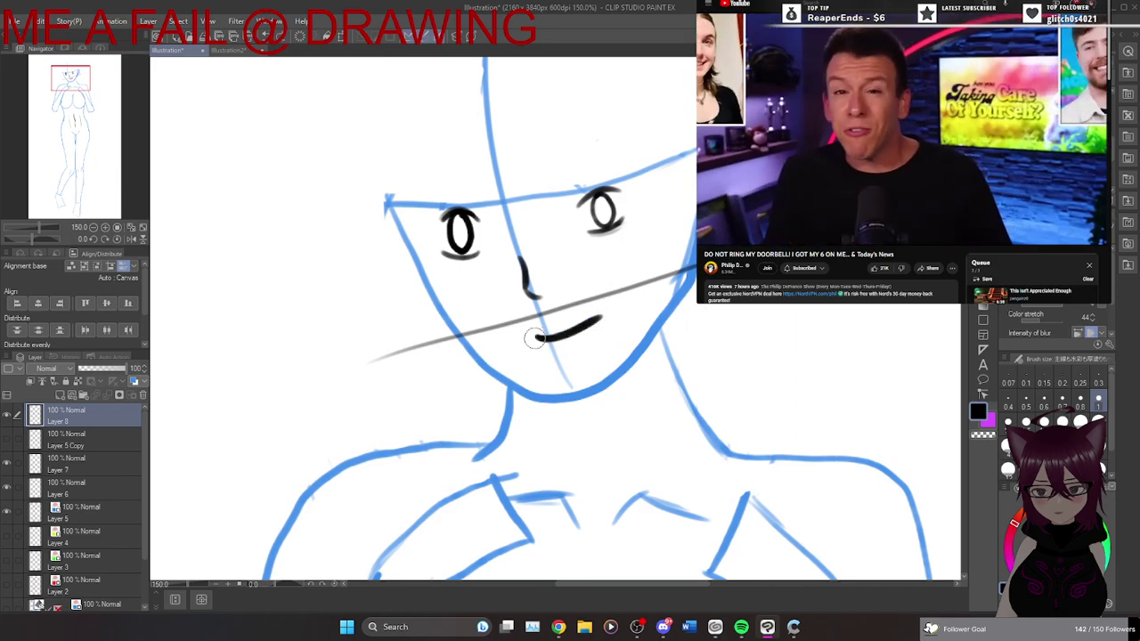
{"action": "key", "text": "ctrl+z"}
Draw a tilted open smile below the slanted guideline, with a rising upper line closed by a curved lower line.
{"action": "mouse_move", "coordinate": [528, 344]}
{"action": "left_mouse_down"}
{"action": "mouse_move", "coordinate": [610, 307]}
{"action": "mouse_move", "coordinate": [550, 349]}
{"action": "mouse_move", "coordinate": [579, 349]}
{"action": "left_mouse_up"}
{"action": "left_click_drag", "start_coordinate": [604, 307], "coordinate": [564, 352]}
{"action": "scroll", "coordinate": [561, 356], "scroll_direction": "down", "scroll_amount": 1}
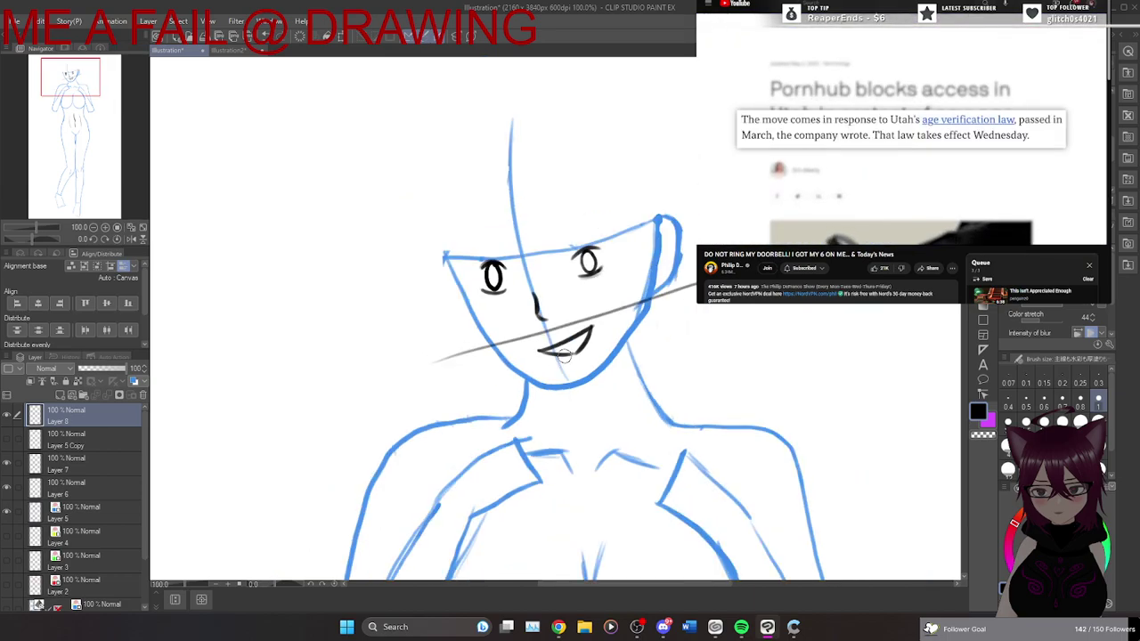
{"action": "scroll", "coordinate": [563, 355], "scroll_direction": "down", "scroll_amount": 1}
{"action": "key", "text": "ctrl+z"}
{"action": "scroll", "coordinate": [577, 333], "scroll_direction": "up", "scroll_amount": 2}
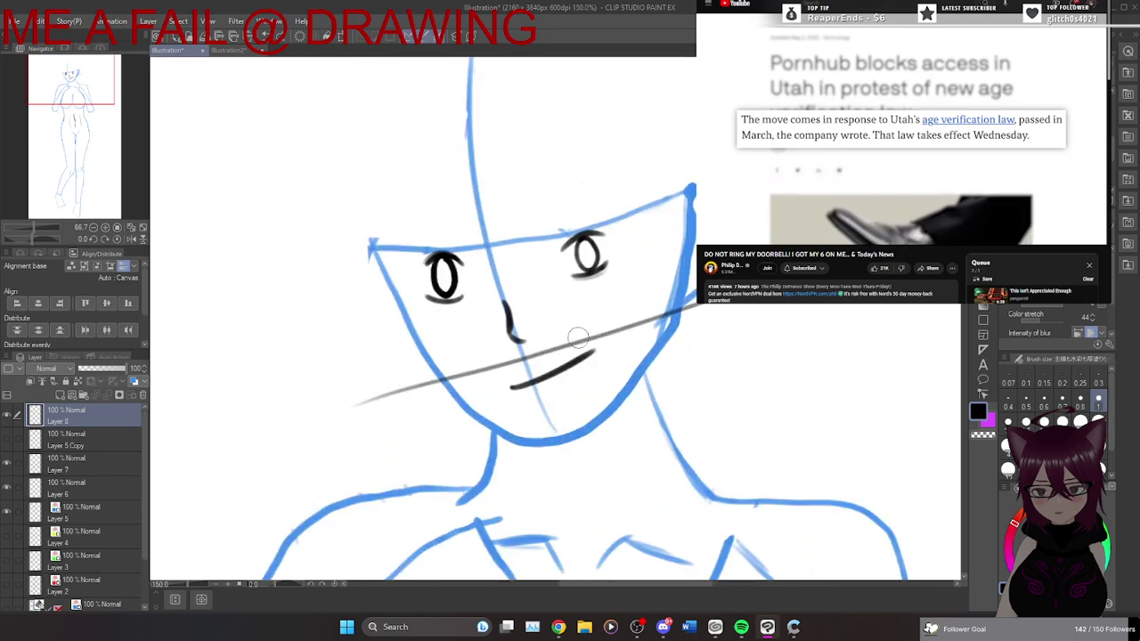
{"action": "mouse_move", "coordinate": [593, 352]}
{"action": "left_mouse_down"}
{"action": "mouse_move", "coordinate": [577, 381]}
{"action": "mouse_move", "coordinate": [587, 372]}
{"action": "left_mouse_up"}
{"action": "key", "text": "ctrl+z"}
{"action": "left_click_drag", "start_coordinate": [513, 389], "coordinate": [579, 377]}
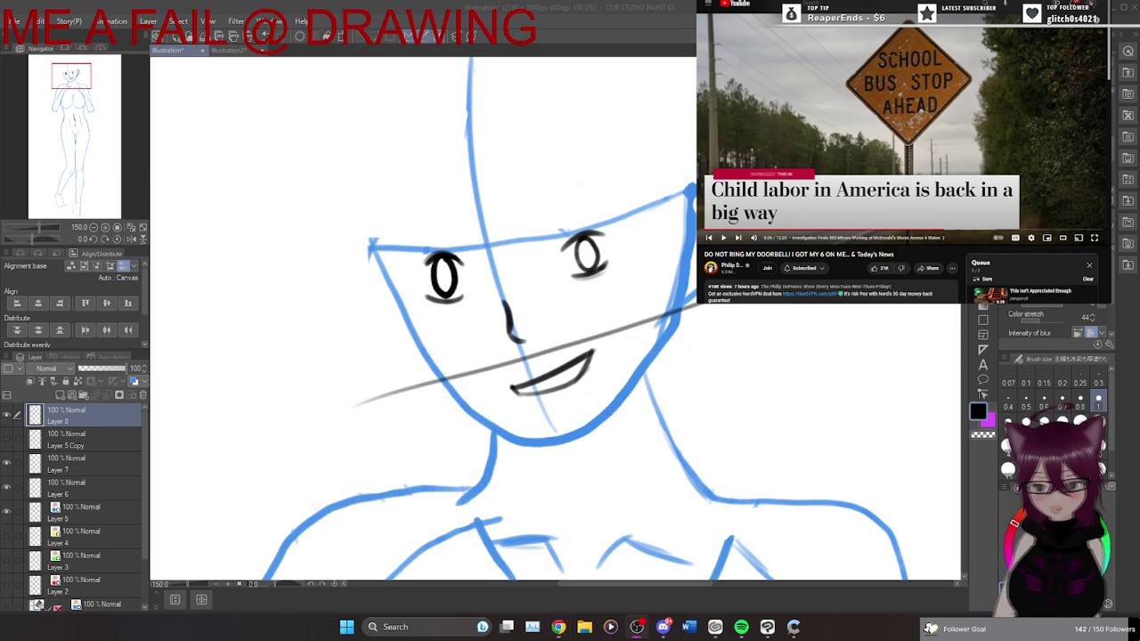
{"action": "key", "text": "ctrl+Tab"}
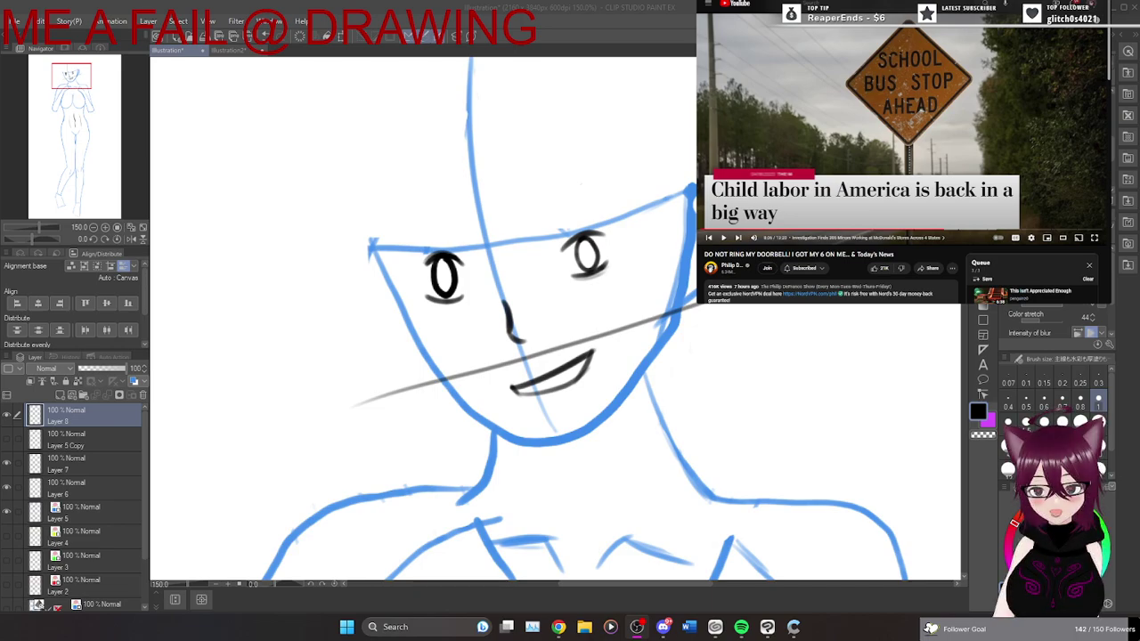
{"action": "left_click", "coordinate": [836, 164]}
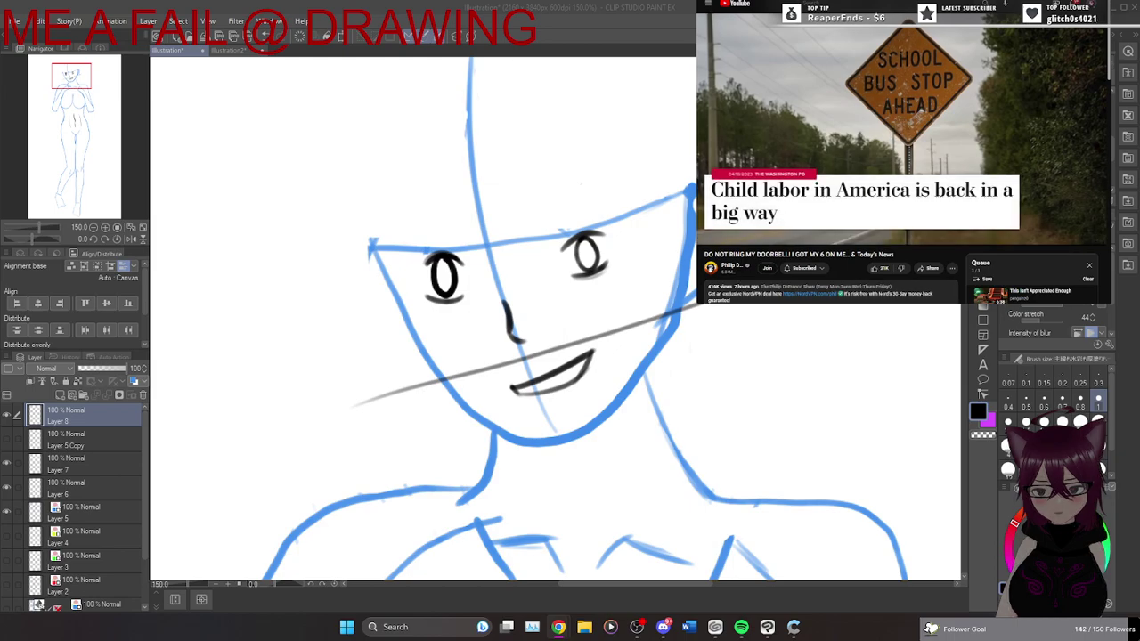
{"action": "left_click", "coordinate": [921, 105]}
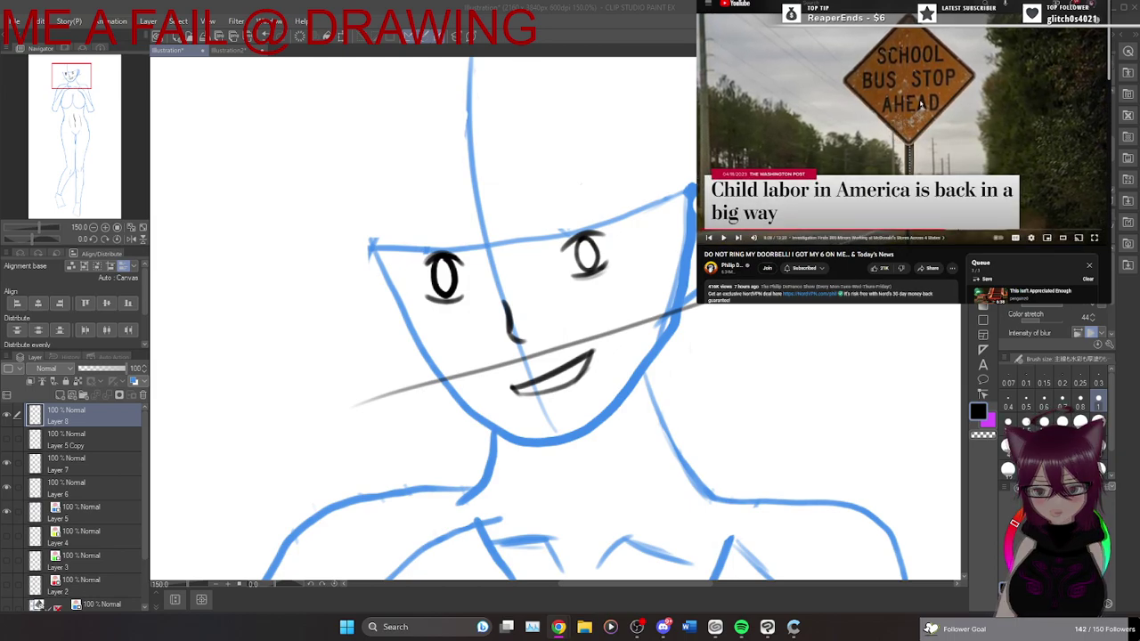
{"action": "left_click", "coordinate": [918, 105]}
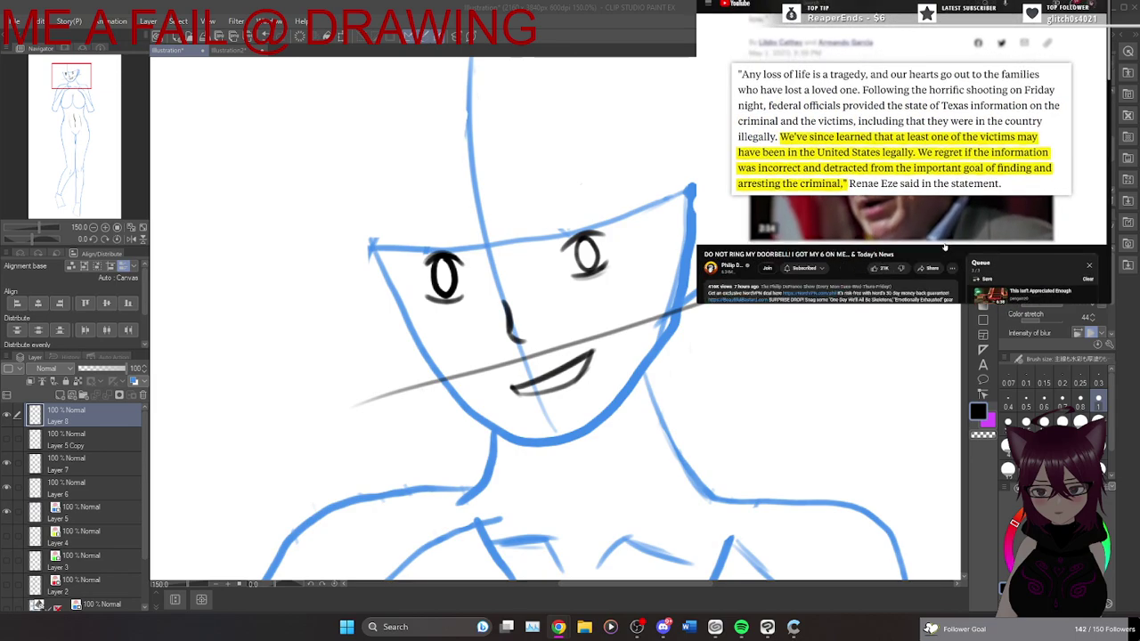
{"action": "left_click", "coordinate": [988, 467]}
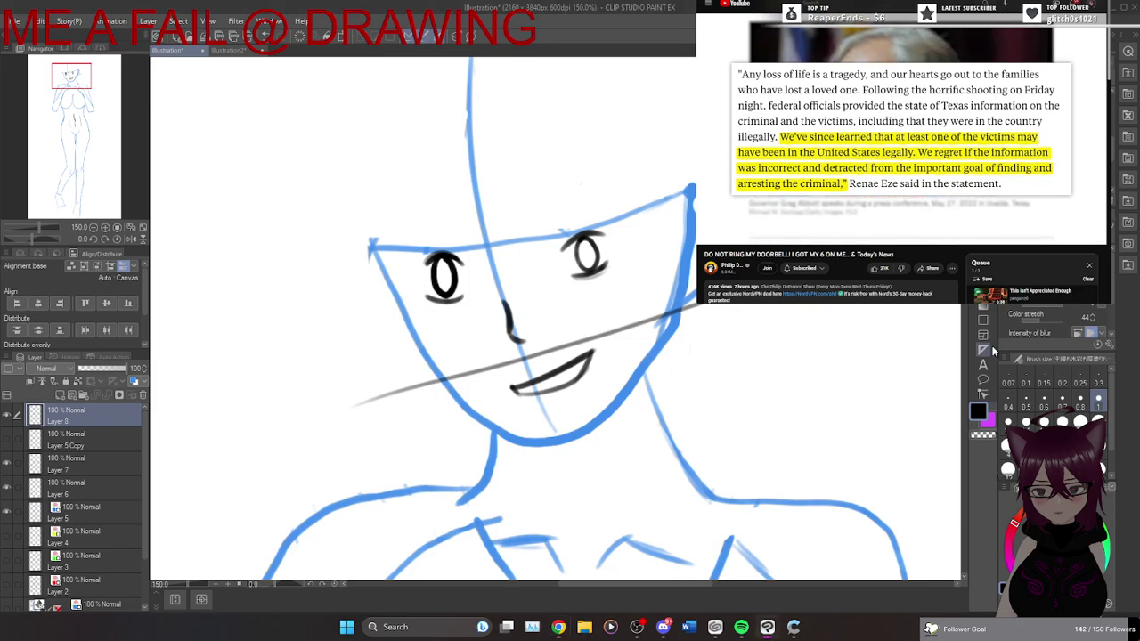
Erase both eyes completely, leaving the nose and mouth in place.
{"action": "key", "text": "ctrl+minus"}
{"action": "key", "text": "ctrl+minus"}
{"action": "key", "text": "ctrl+minus"}
{"action": "key", "text": "ctrl+minus"}
{"action": "key", "text": "ctrl+plus"}
{"action": "key", "text": "ctrl+plus"}
{"action": "key", "text": "ctrl+plus"}
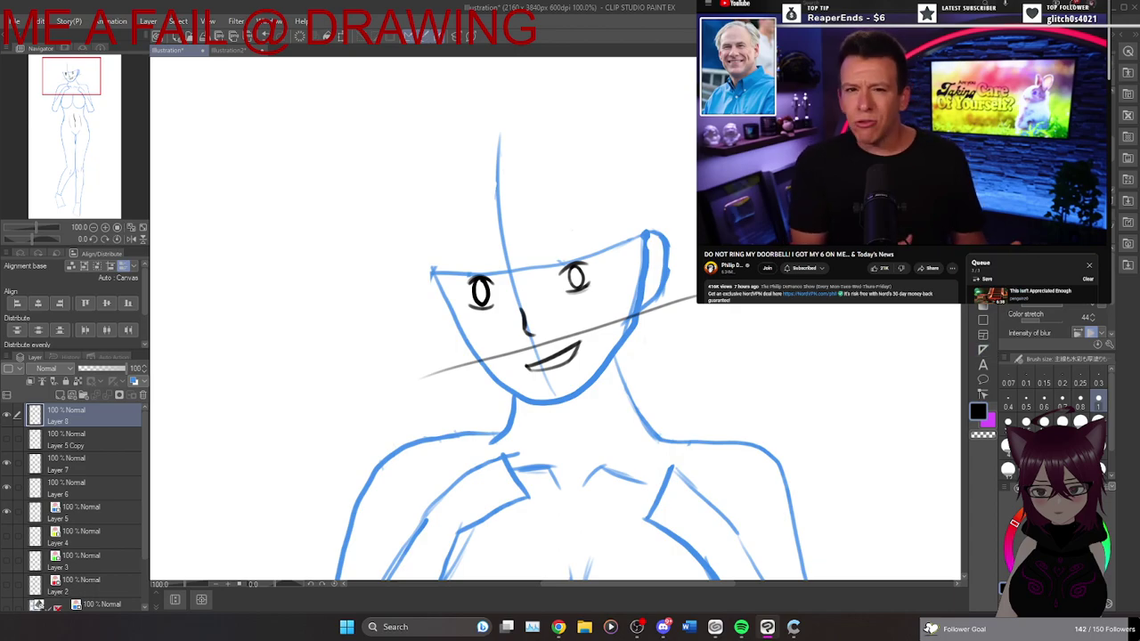
{"action": "key", "text": "e"}
{"action": "mouse_move", "coordinate": [583, 266]}
{"action": "left_mouse_down"}
{"action": "mouse_move", "coordinate": [565, 287]}
{"action": "mouse_move", "coordinate": [556, 274]}
{"action": "left_mouse_up"}
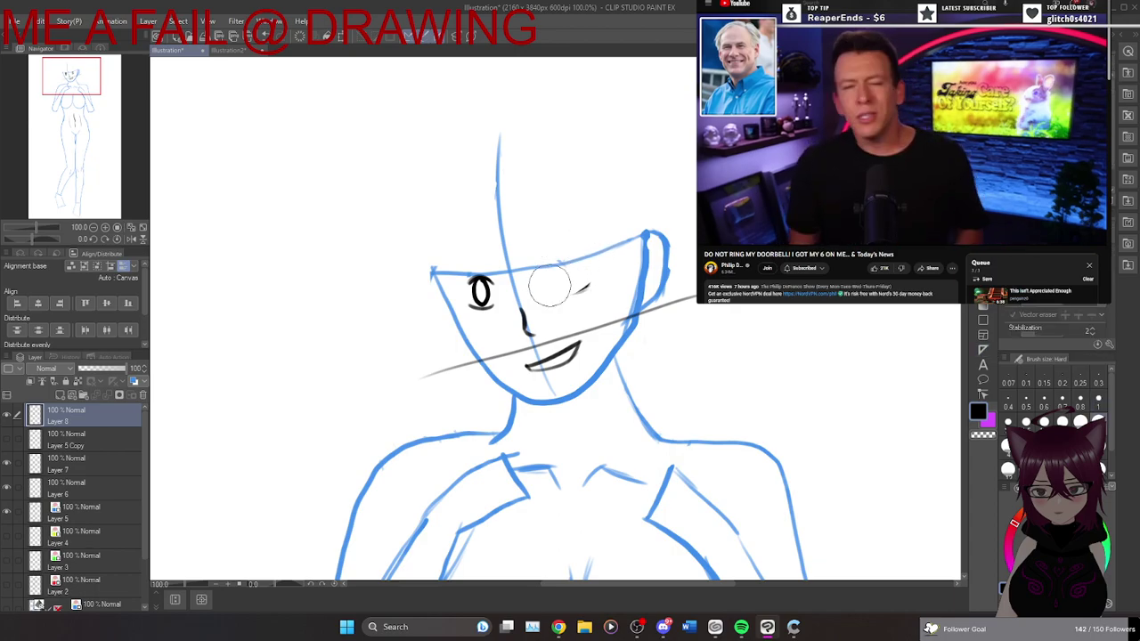
{"action": "left_click_drag", "start_coordinate": [480, 257], "coordinate": [491, 305]}
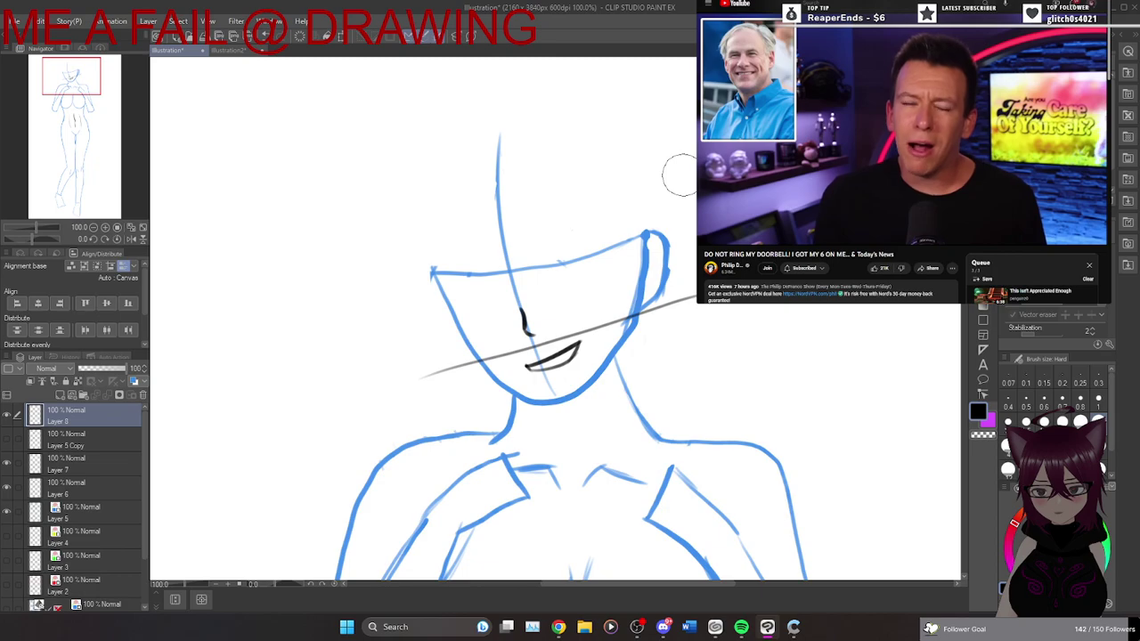
Try redrawing the eye nearer the ear with an arched upper lid and a short lower lid.
{"action": "left_click", "coordinate": [1098, 400]}
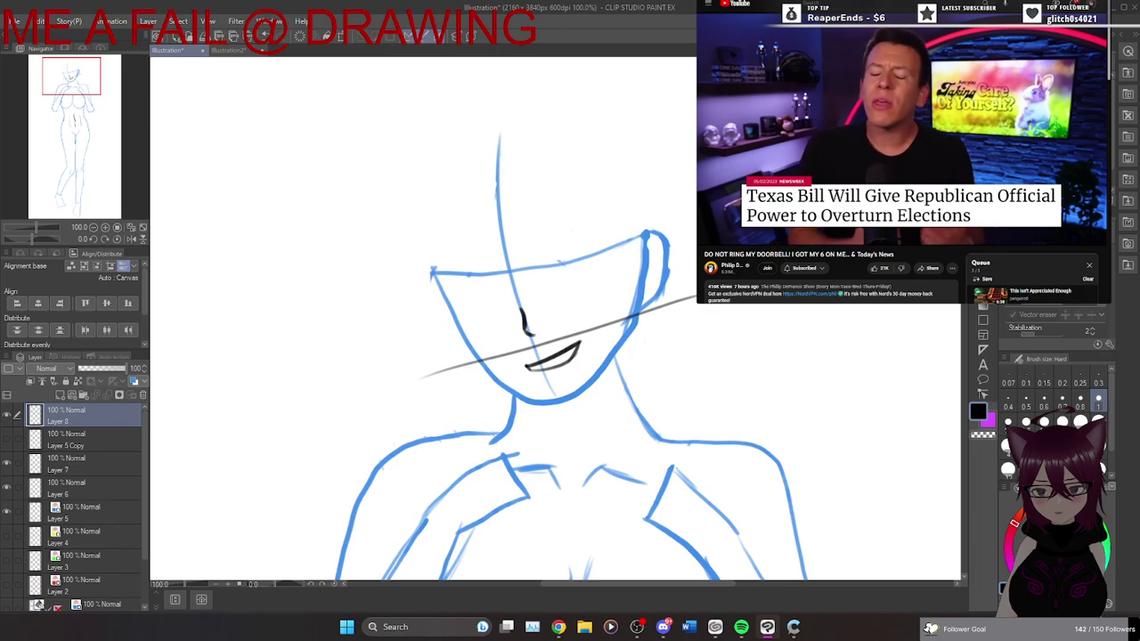
{"action": "key", "text": "b"}
{"action": "mouse_move", "coordinate": [561, 272]}
{"action": "left_mouse_down"}
{"action": "mouse_move", "coordinate": [607, 272]}
{"action": "mouse_move", "coordinate": [591, 266]}
{"action": "left_mouse_up"}
{"action": "key", "text": "ctrl+z"}
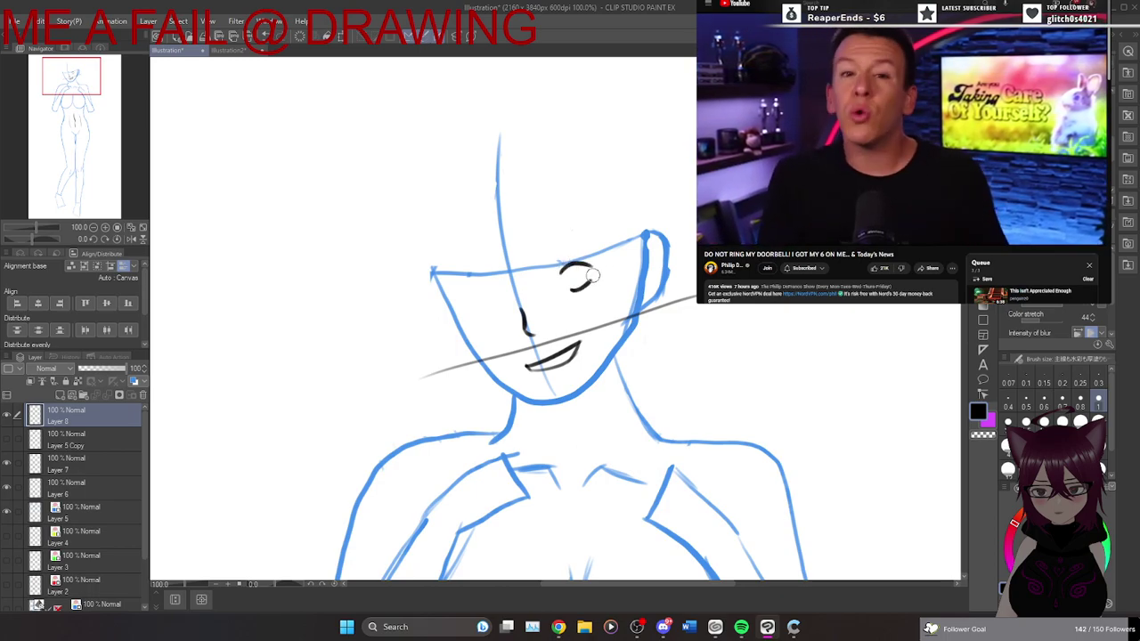
{"action": "mouse_move", "coordinate": [591, 281]}
{"action": "left_mouse_down"}
{"action": "mouse_move", "coordinate": [564, 286]}
{"action": "mouse_move", "coordinate": [590, 283]}
{"action": "left_mouse_up"}
{"action": "key", "text": "ctrl+z"}
{"action": "key", "text": "ctrl+z"}
{"action": "key", "text": "ctrl+z"}
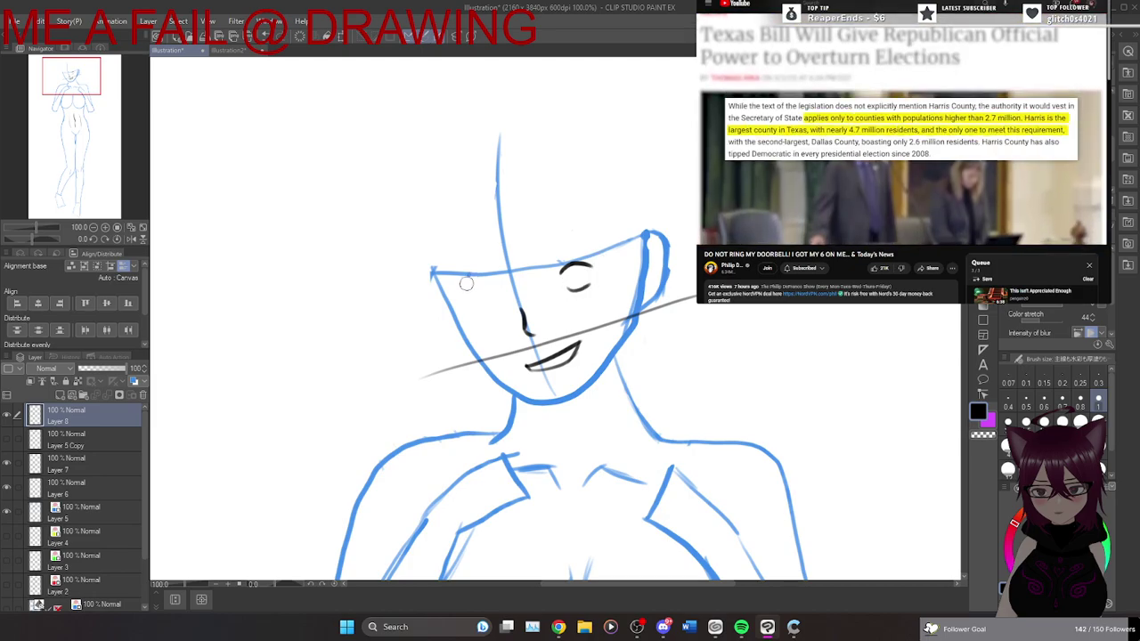
Try lids and an oval iris for the eye farther from the ear and an iris for the other, then undo them.
{"action": "mouse_move", "coordinate": [462, 285]}
{"action": "left_mouse_down"}
{"action": "mouse_move", "coordinate": [495, 283]}
{"action": "mouse_move", "coordinate": [492, 305]}
{"action": "mouse_move", "coordinate": [468, 296]}
{"action": "mouse_move", "coordinate": [489, 287]}
{"action": "mouse_move", "coordinate": [481, 301]}
{"action": "left_mouse_up"}
{"action": "key", "text": "ctrl+z"}
{"action": "key", "text": "ctrl+z"}
{"action": "key", "text": "ctrl+z"}
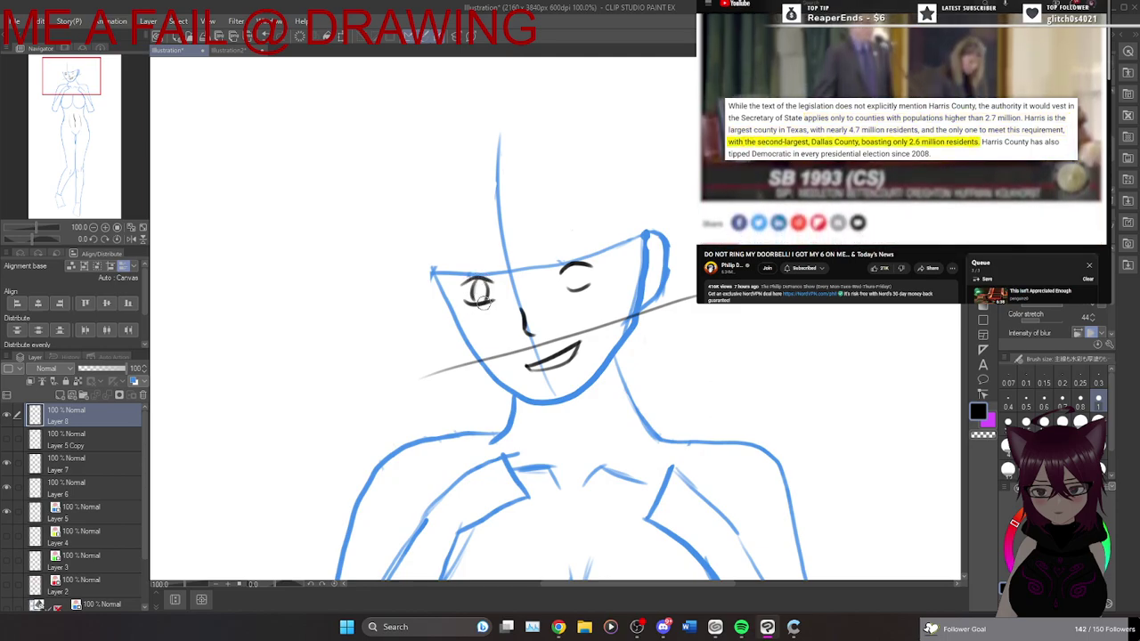
{"action": "mouse_move", "coordinate": [579, 265]}
{"action": "left_mouse_down"}
{"action": "mouse_move", "coordinate": [570, 278]}
{"action": "mouse_move", "coordinate": [588, 272]}
{"action": "mouse_move", "coordinate": [574, 296]}
{"action": "mouse_move", "coordinate": [594, 278]}
{"action": "mouse_move", "coordinate": [583, 283]}
{"action": "left_mouse_up"}
{"action": "key", "text": "ctrl+z"}
{"action": "key", "text": "ctrl+z"}
{"action": "key", "text": "ctrl+z"}
{"action": "key", "text": "ctrl+z"}
{"action": "key", "text": "ctrl+z"}
{"action": "key", "text": "ctrl+z"}
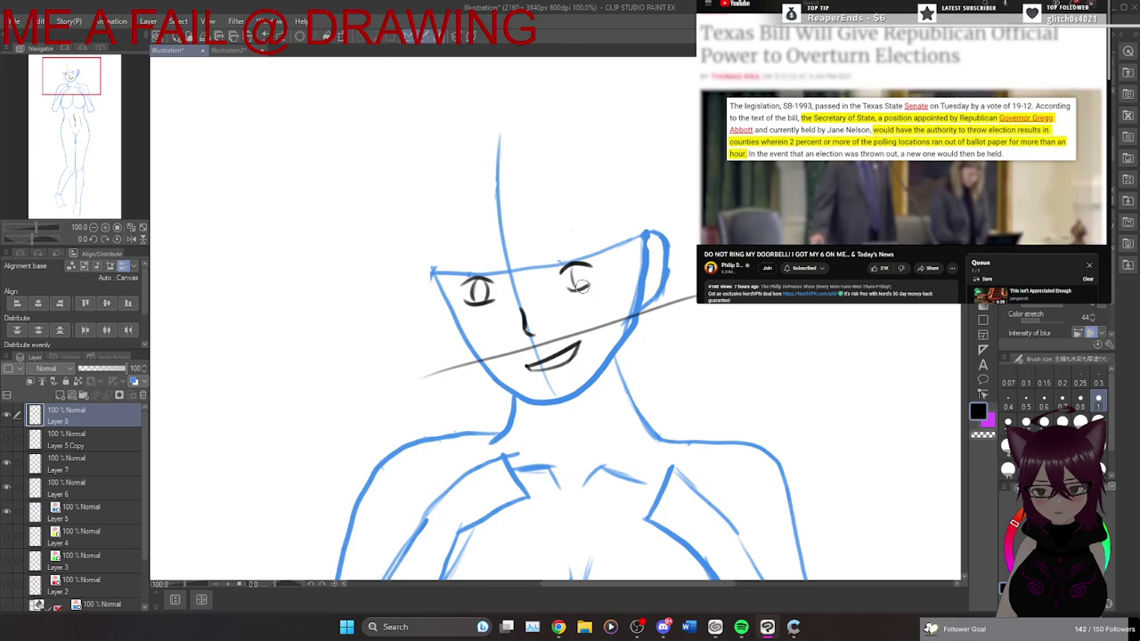
{"action": "key", "text": "ctrl+z"}
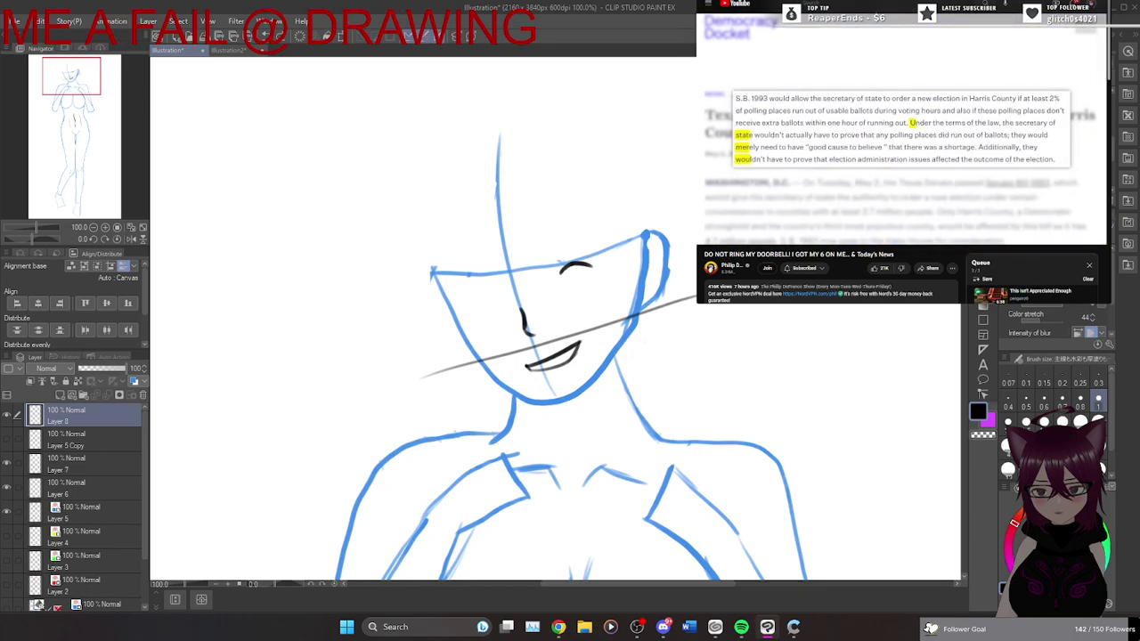
Try a flatter upper lid and a short lower lid for the eye farther from the ear.
{"action": "mouse_move", "coordinate": [459, 282]}
{"action": "left_mouse_down"}
{"action": "mouse_move", "coordinate": [490, 281]}
{"action": "mouse_move", "coordinate": [500, 294]}
{"action": "mouse_move", "coordinate": [465, 305]}
{"action": "mouse_move", "coordinate": [506, 295]}
{"action": "mouse_move", "coordinate": [463, 305]}
{"action": "left_mouse_up"}
{"action": "key", "text": "ctrl+z"}
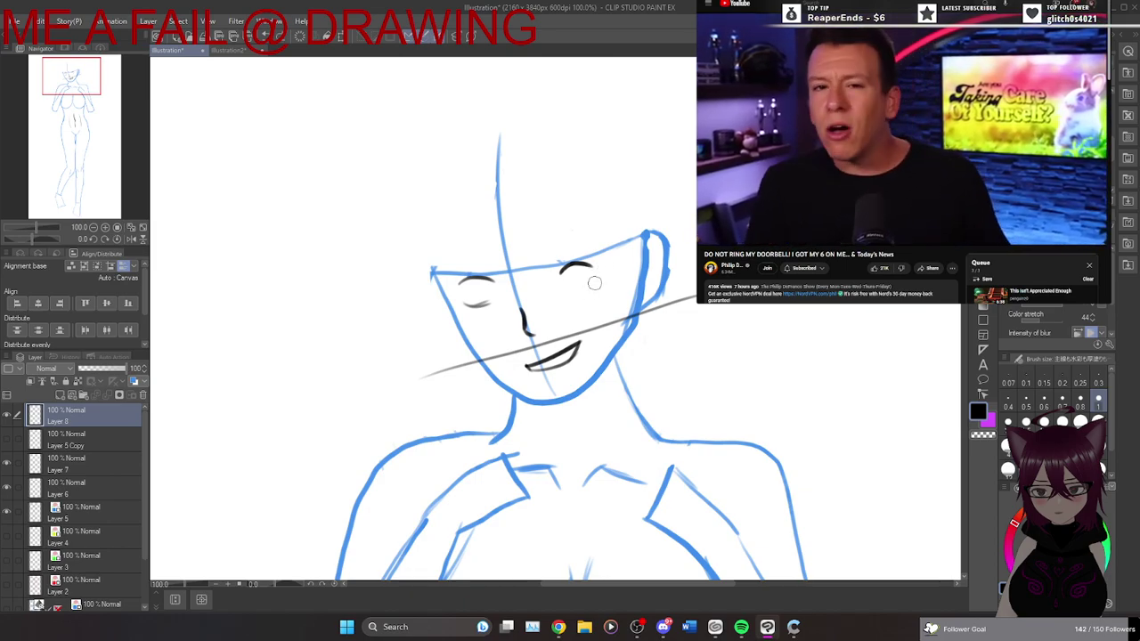
{"action": "key", "text": "ctrl+z"}
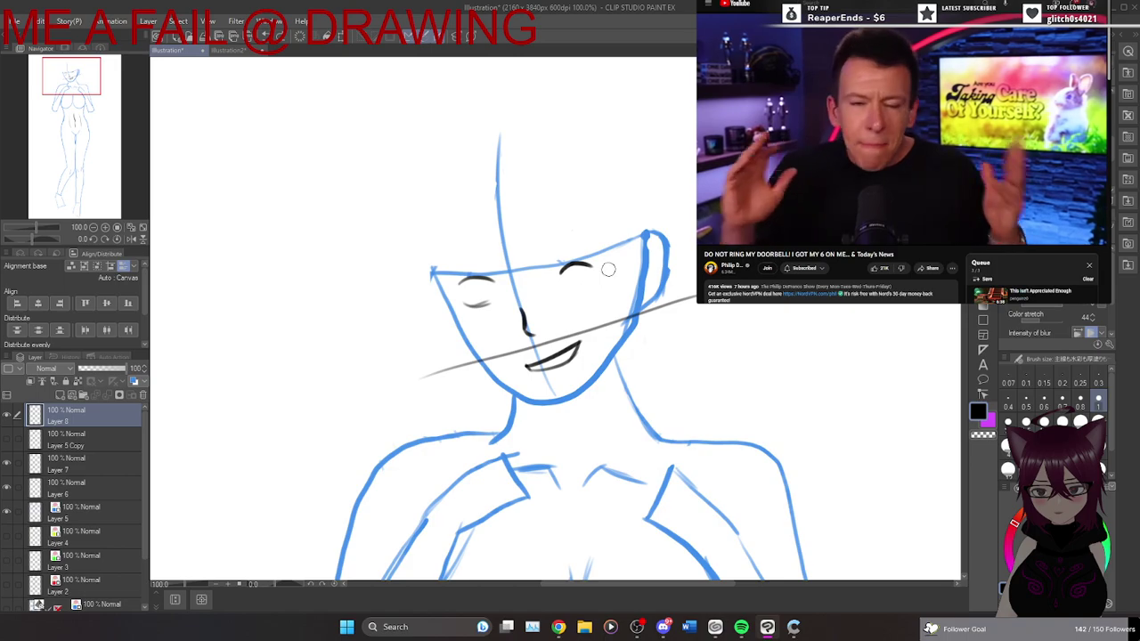
Reduce the brush size to 0.5 and try thin lid strokes for the eye nearer the ear.
{"action": "left_click", "coordinate": [1080, 386]}
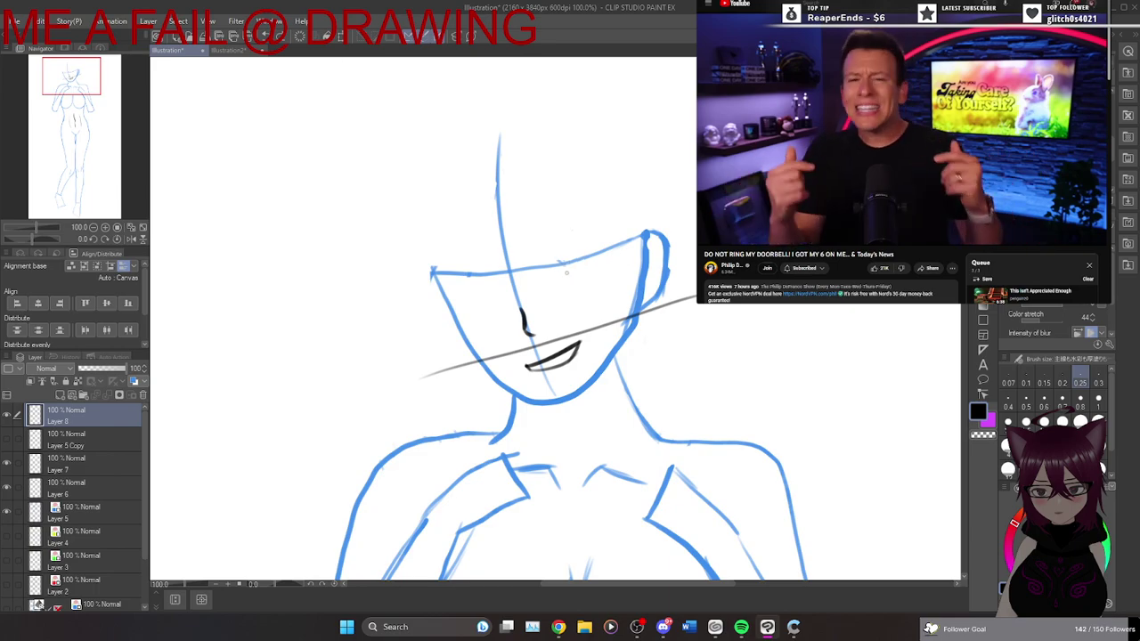
{"action": "left_click", "coordinate": [1026, 406]}
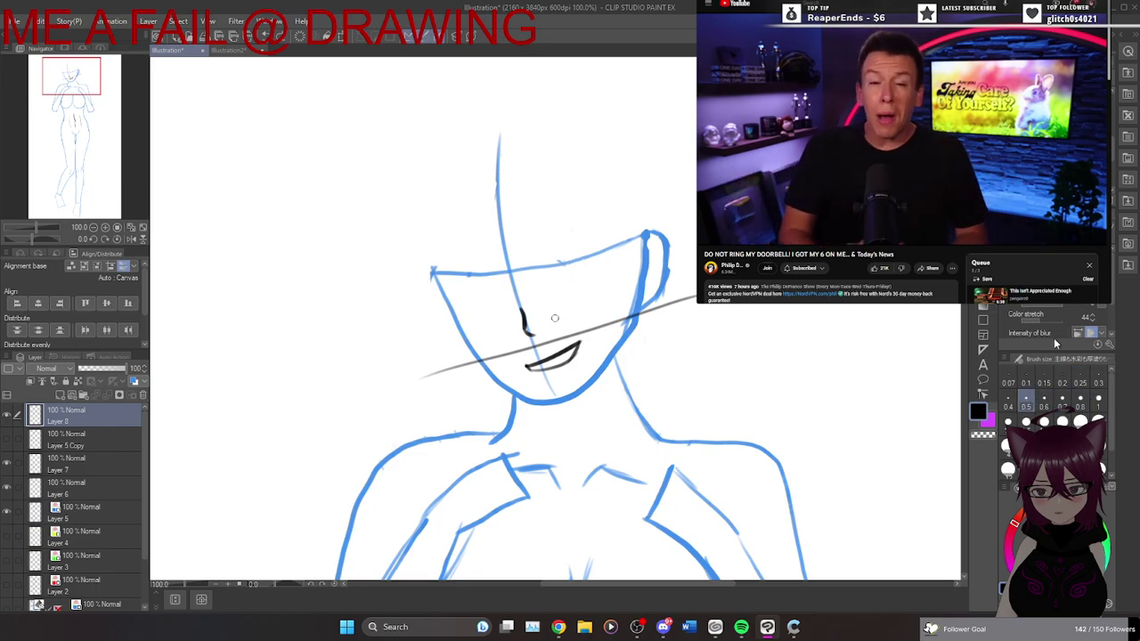
{"action": "mouse_move", "coordinate": [560, 271]}
{"action": "left_mouse_down"}
{"action": "mouse_move", "coordinate": [606, 264]}
{"action": "mouse_move", "coordinate": [598, 282]}
{"action": "left_mouse_up"}
{"action": "key", "text": "ctrl+z"}
{"action": "key", "text": "ctrl+z"}
{"action": "key", "text": "ctrl+z"}
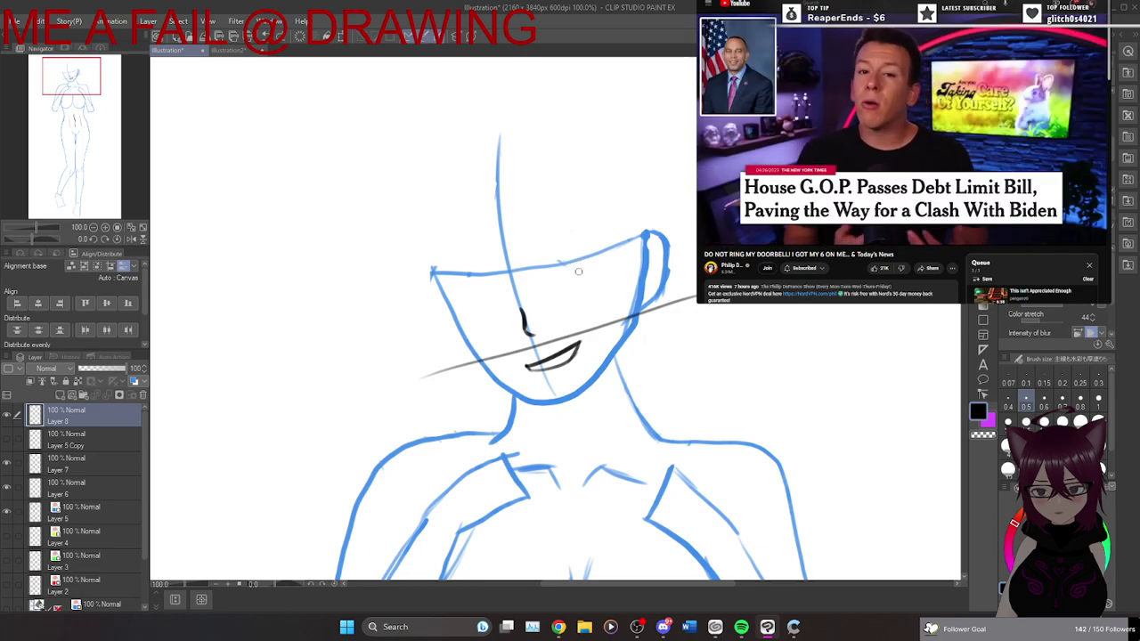
Draw a thin upper lid arc for the eye nearer the ear; try its lower lid and the other eye's lids, then undo those.
{"action": "mouse_move", "coordinate": [567, 269]}
{"action": "left_mouse_down"}
{"action": "mouse_move", "coordinate": [610, 265]}
{"action": "mouse_move", "coordinate": [604, 277]}
{"action": "left_mouse_up"}
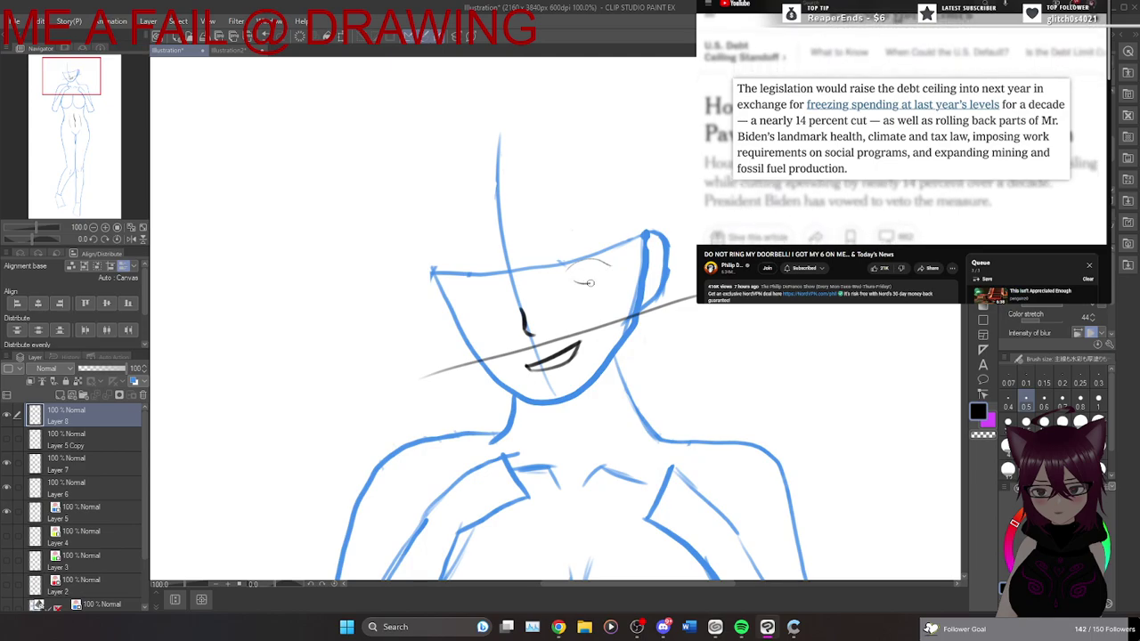
{"action": "mouse_move", "coordinate": [460, 286]}
{"action": "left_mouse_down"}
{"action": "mouse_move", "coordinate": [487, 280]}
{"action": "mouse_move", "coordinate": [495, 294]}
{"action": "left_mouse_up"}
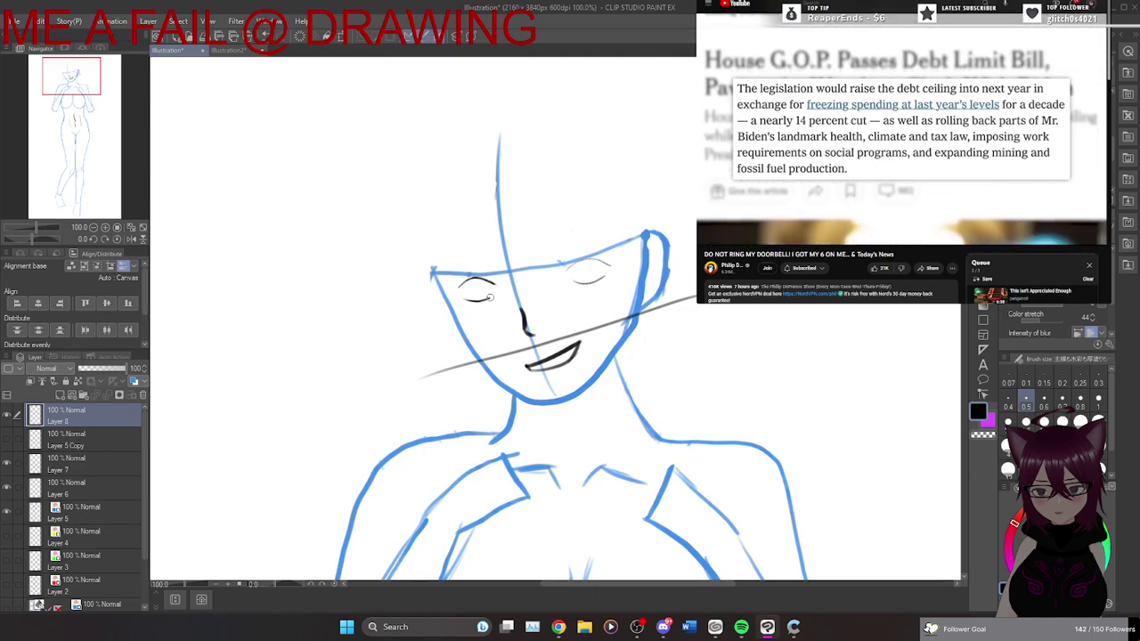
{"action": "key", "text": "ctrl+z"}
{"action": "key", "text": "ctrl+z"}
{"action": "key", "text": "ctrl+z"}
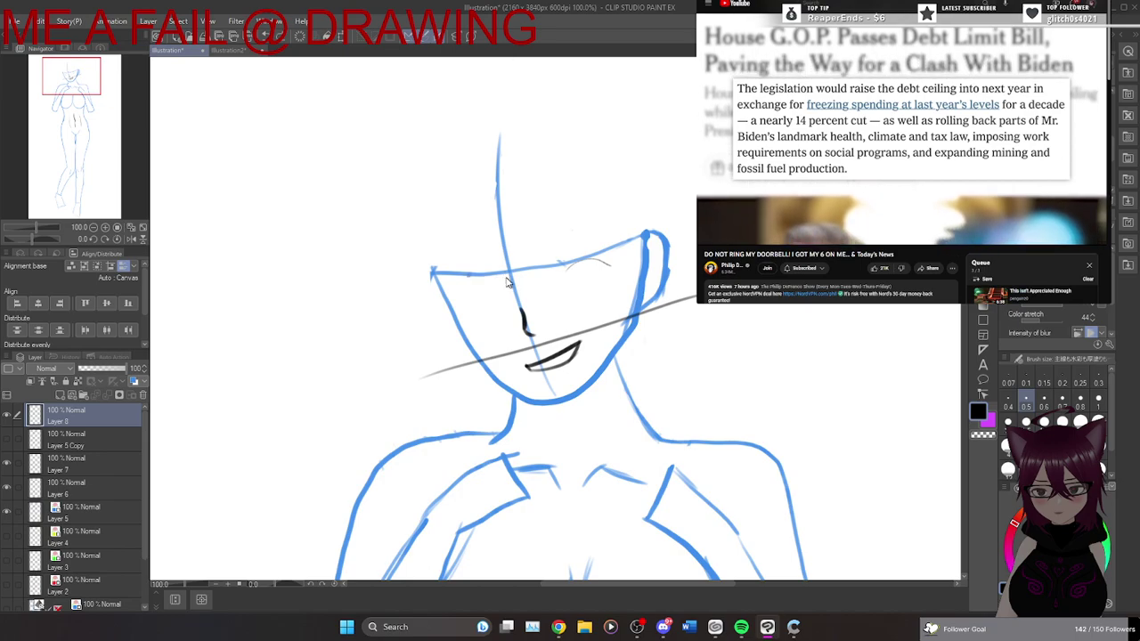
Draw thin upper and lower lid arcs for the eye nearer the ear, plus matching lids for the other eye.
{"action": "left_click_drag", "start_coordinate": [550, 279], "coordinate": [584, 263]}
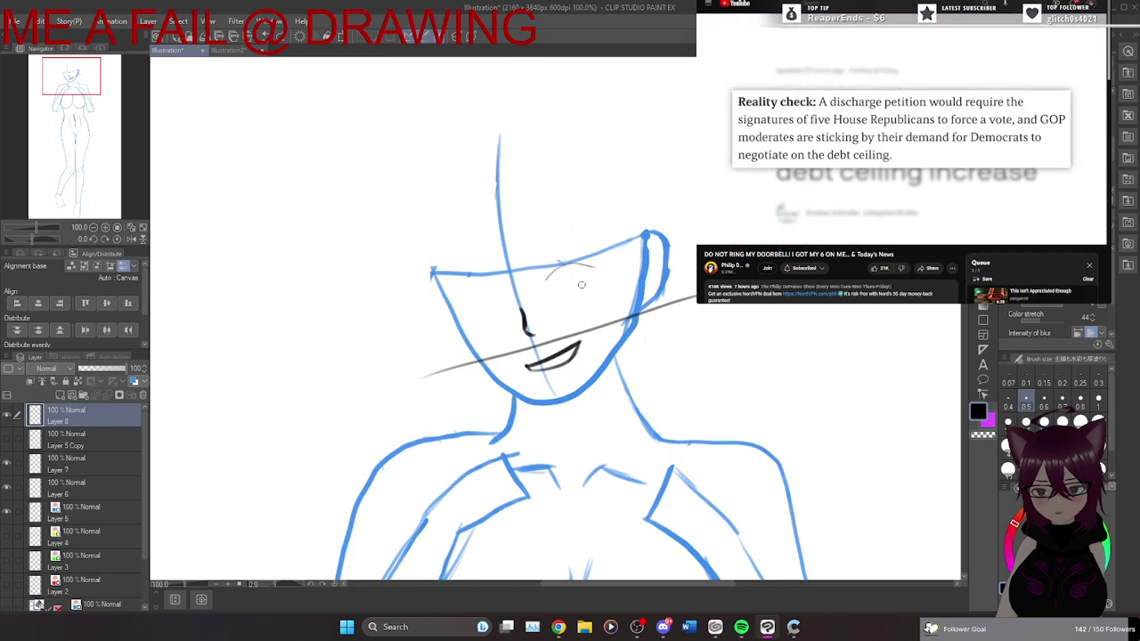
{"action": "left_click_drag", "start_coordinate": [551, 277], "coordinate": [588, 269]}
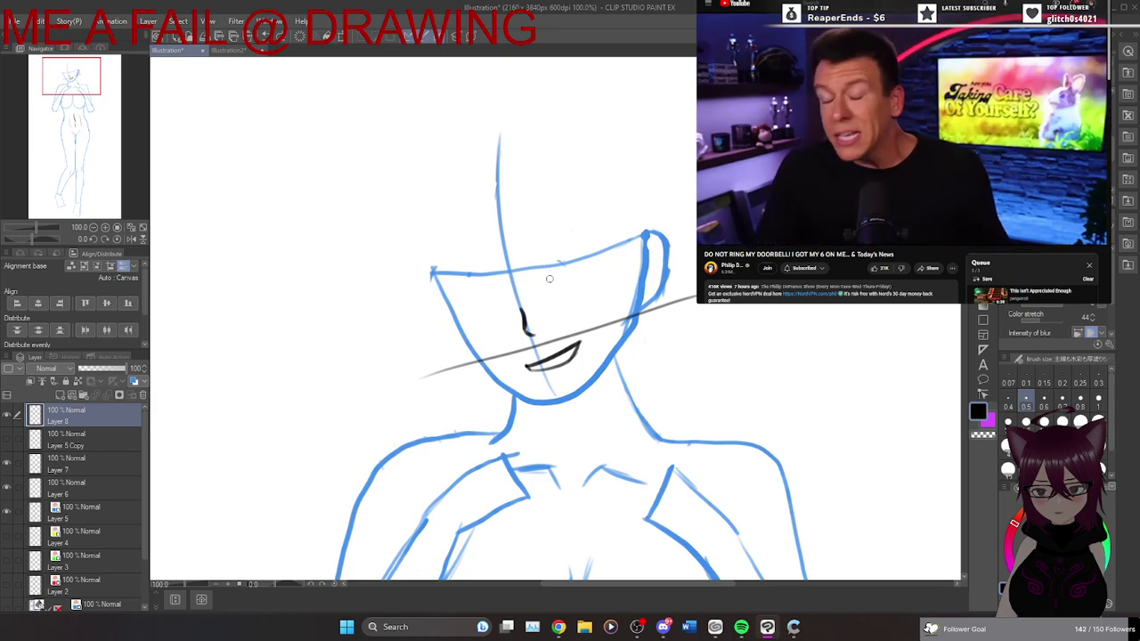
{"action": "left_click_drag", "start_coordinate": [549, 279], "coordinate": [592, 269]}
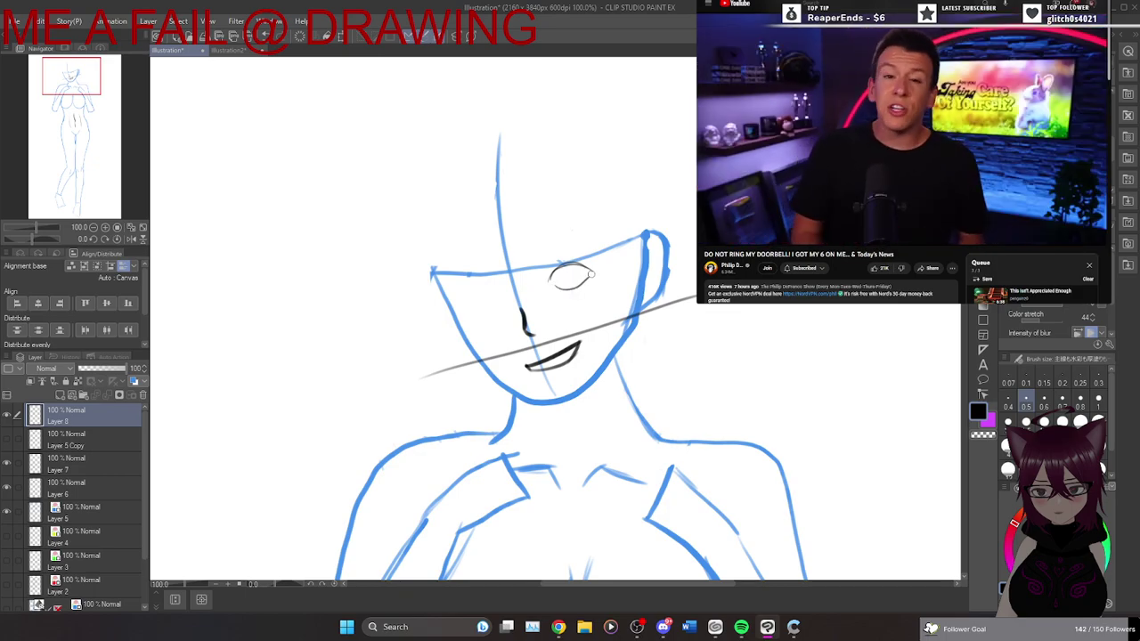
{"action": "mouse_move", "coordinate": [489, 282]}
{"action": "left_mouse_down"}
{"action": "mouse_move", "coordinate": [453, 287]}
{"action": "mouse_move", "coordinate": [463, 284]}
{"action": "left_mouse_up"}
{"action": "key", "text": "ctrl+z"}
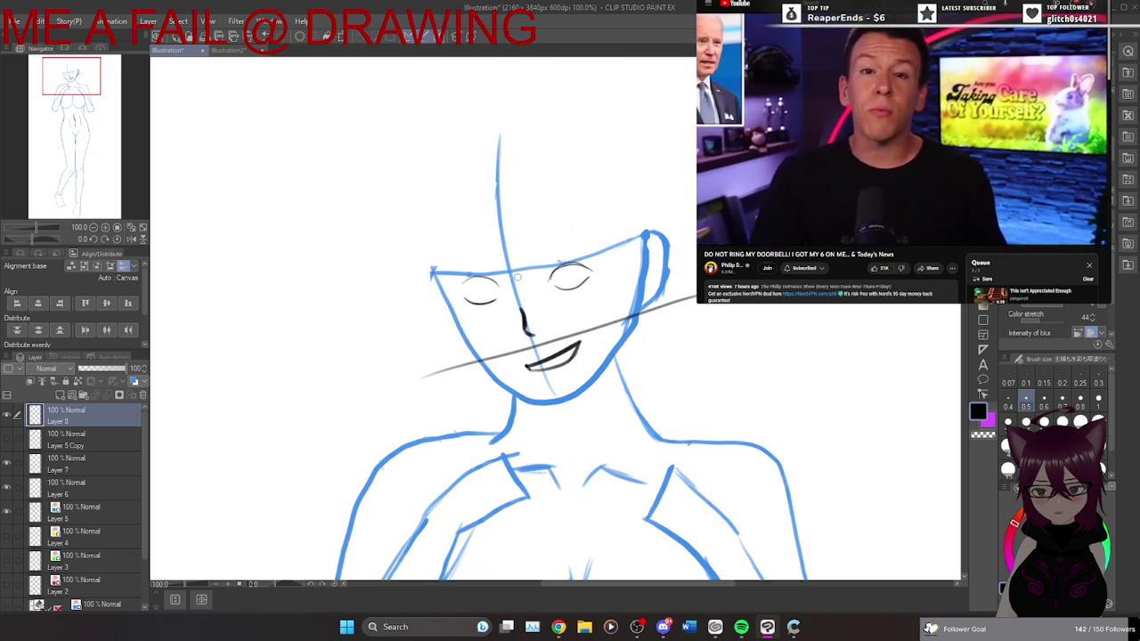
Draw an oval iris between the lids of each eye, undoing and redrawing strokes that are off.
{"action": "left_click_drag", "start_coordinate": [563, 266], "coordinate": [572, 287]}
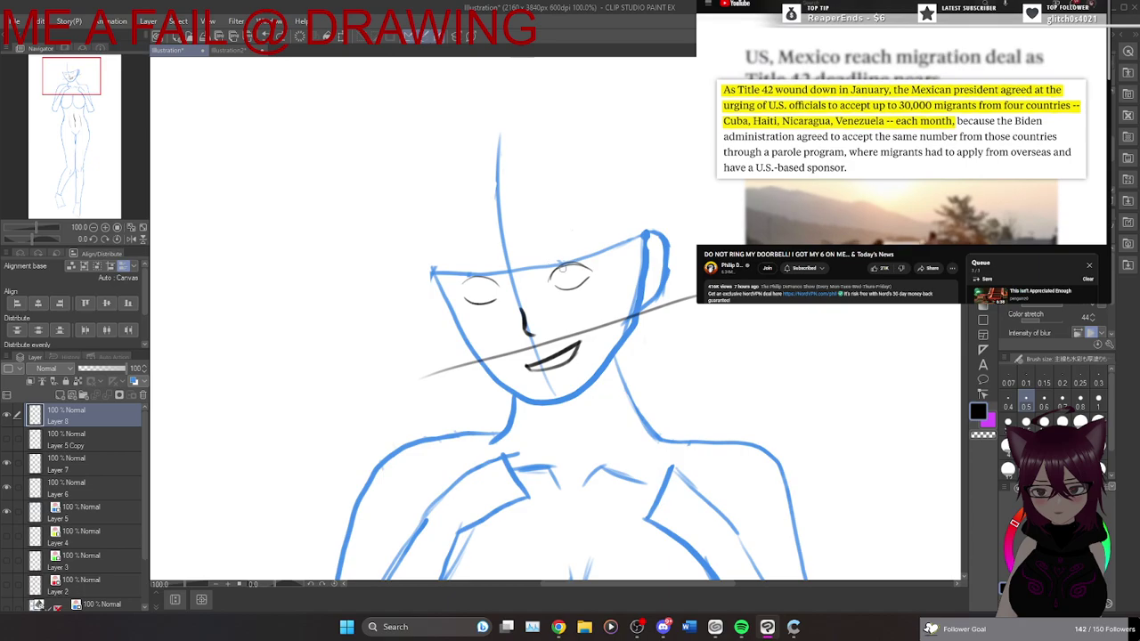
{"action": "left_click_drag", "start_coordinate": [566, 265], "coordinate": [567, 286]}
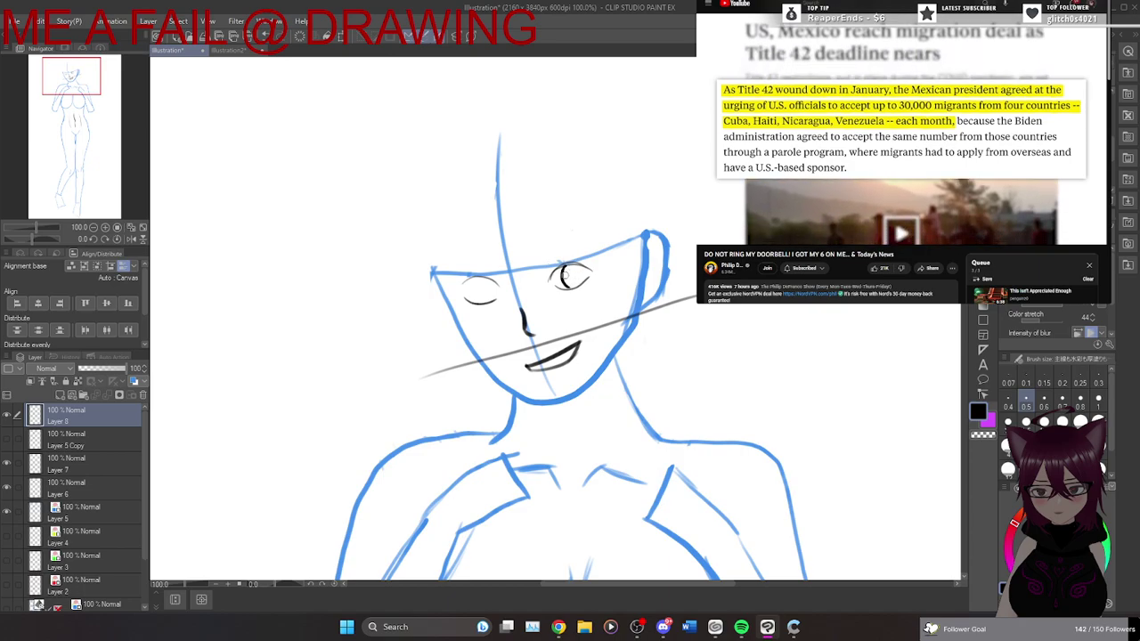
{"action": "key", "text": "ctrl+z"}
{"action": "left_click_drag", "start_coordinate": [560, 274], "coordinate": [567, 288]}
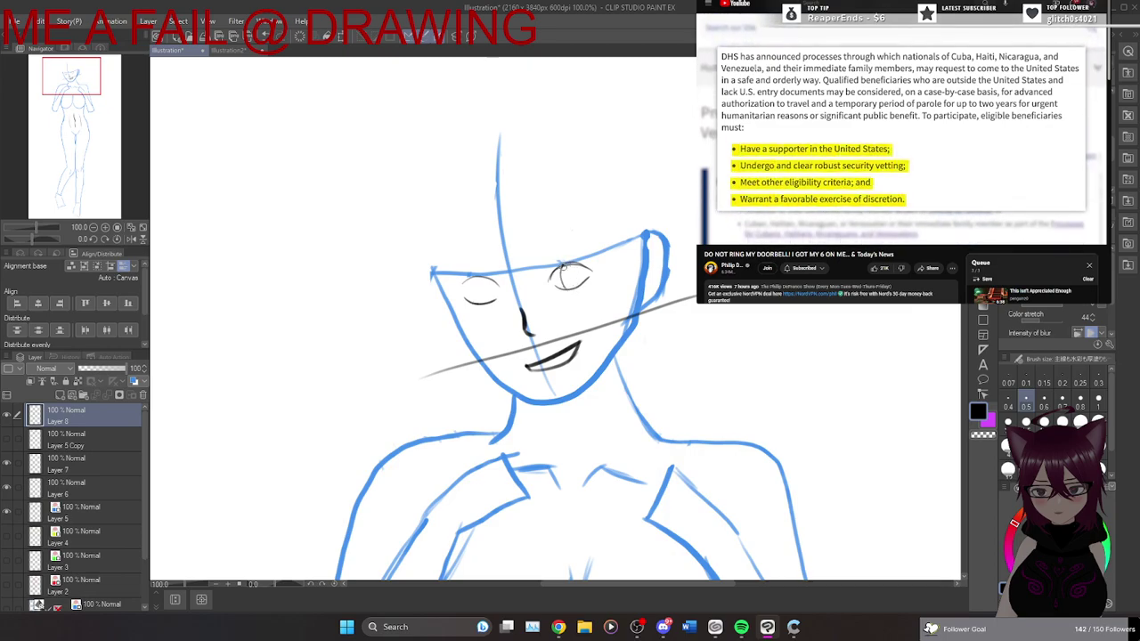
{"action": "left_click_drag", "start_coordinate": [562, 267], "coordinate": [576, 283]}
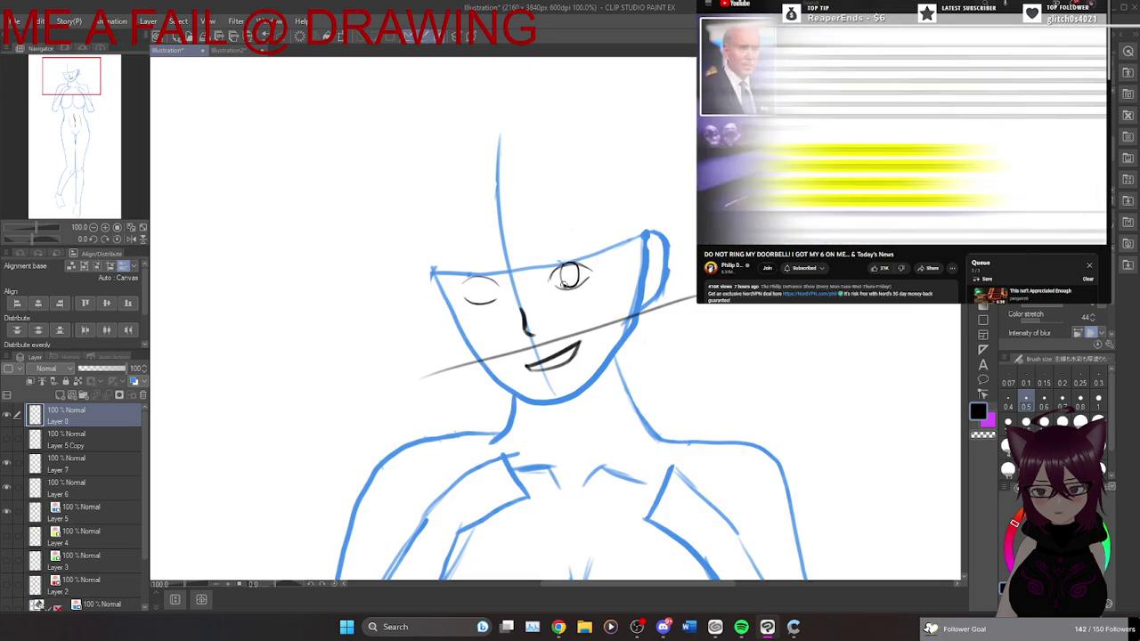
{"action": "key", "text": "ctrl+z"}
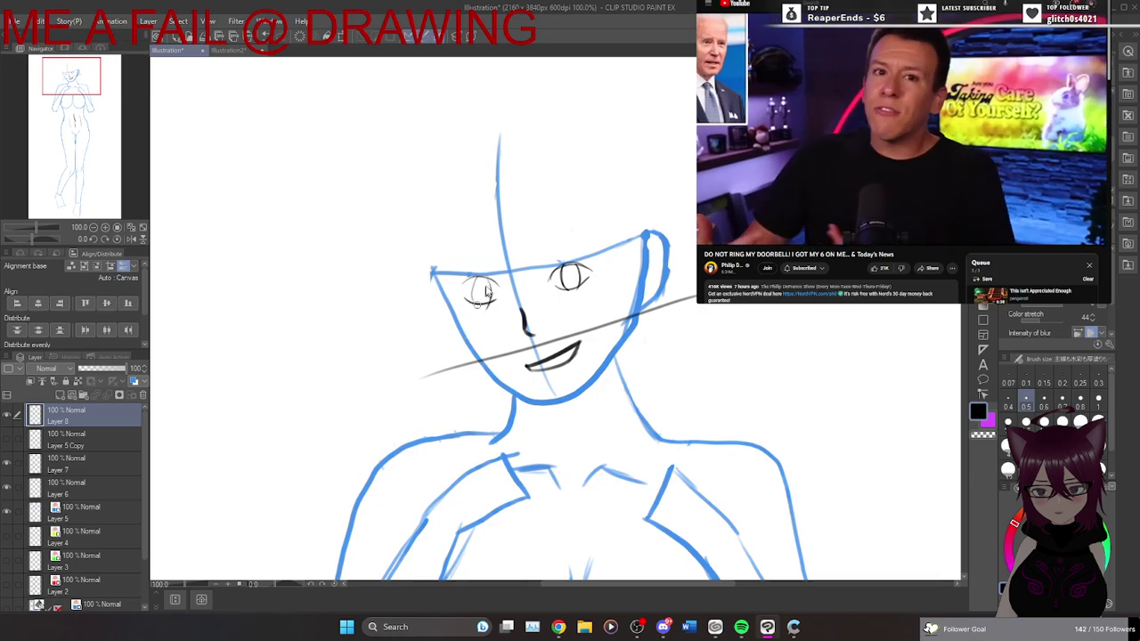
{"action": "left_click_drag", "start_coordinate": [475, 279], "coordinate": [476, 302]}
{"action": "key", "text": "ctrl+z"}
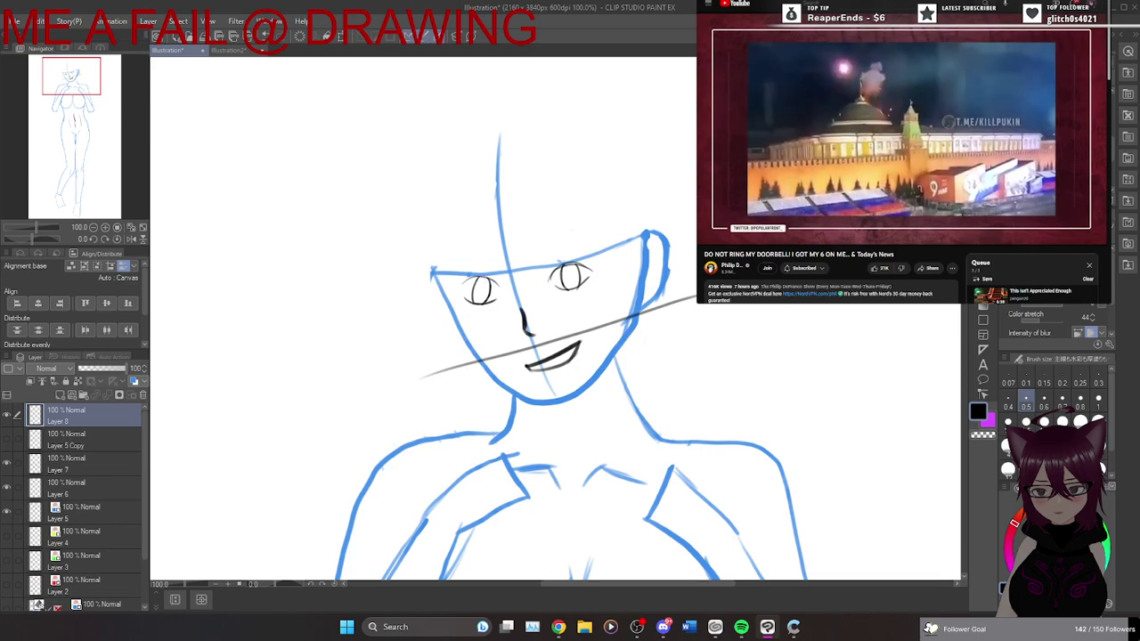
Try to rotate the eye farther from the ear to match the head's tilt.
{"action": "key", "text": "space"}
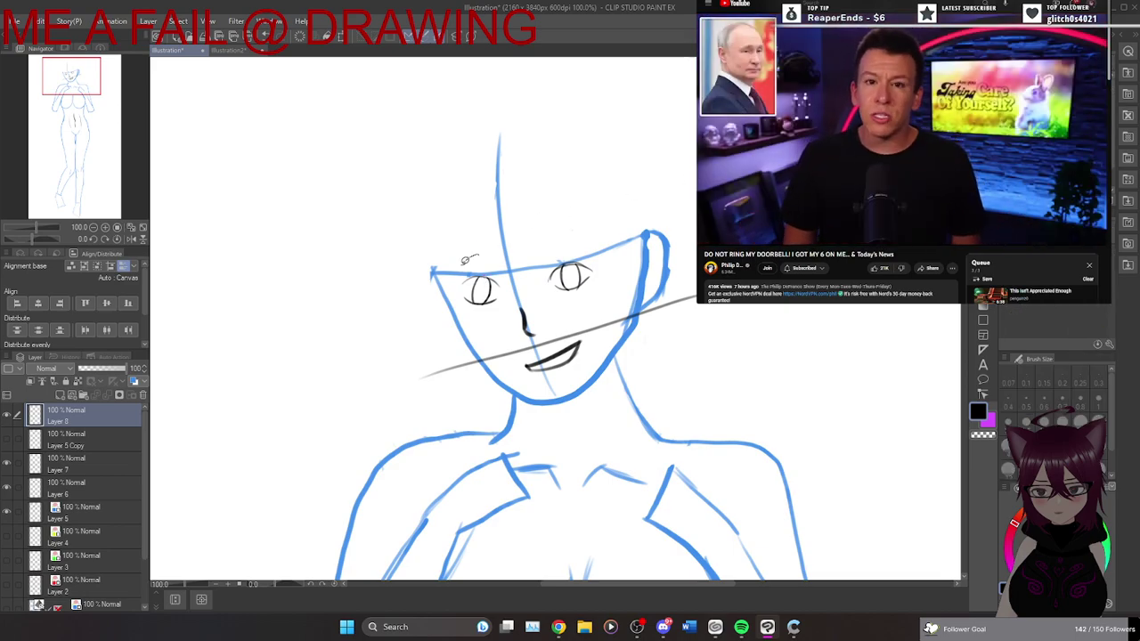
{"action": "left_click_drag", "start_coordinate": [480, 244], "coordinate": [494, 246]}
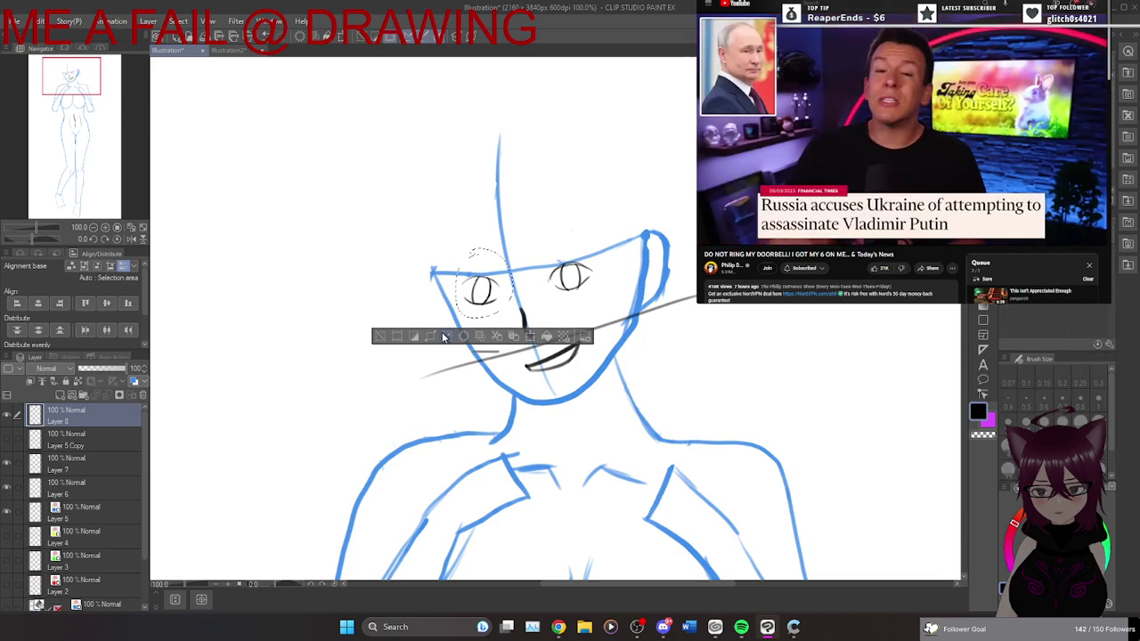
{"action": "left_click", "coordinate": [531, 337]}
{"action": "left_click_drag", "start_coordinate": [525, 240], "coordinate": [516, 232]}
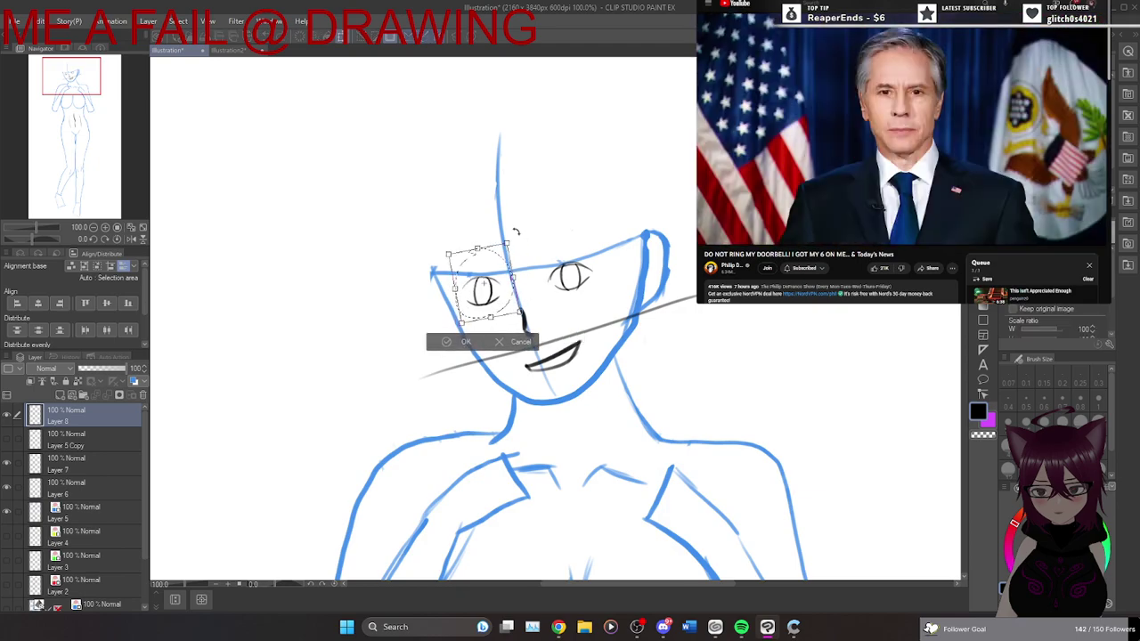
{"action": "left_click", "coordinate": [512, 341]}
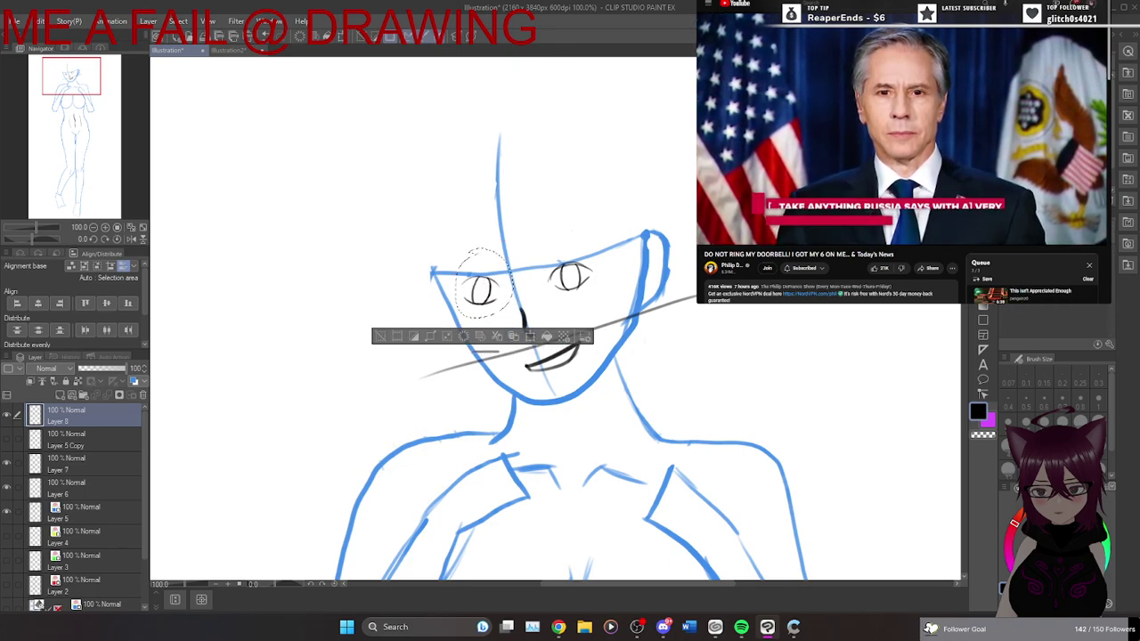
Deselect and erase the whole eye farther from the ear.
{"action": "key", "text": "ctrl+d"}
{"action": "key", "text": "e"}
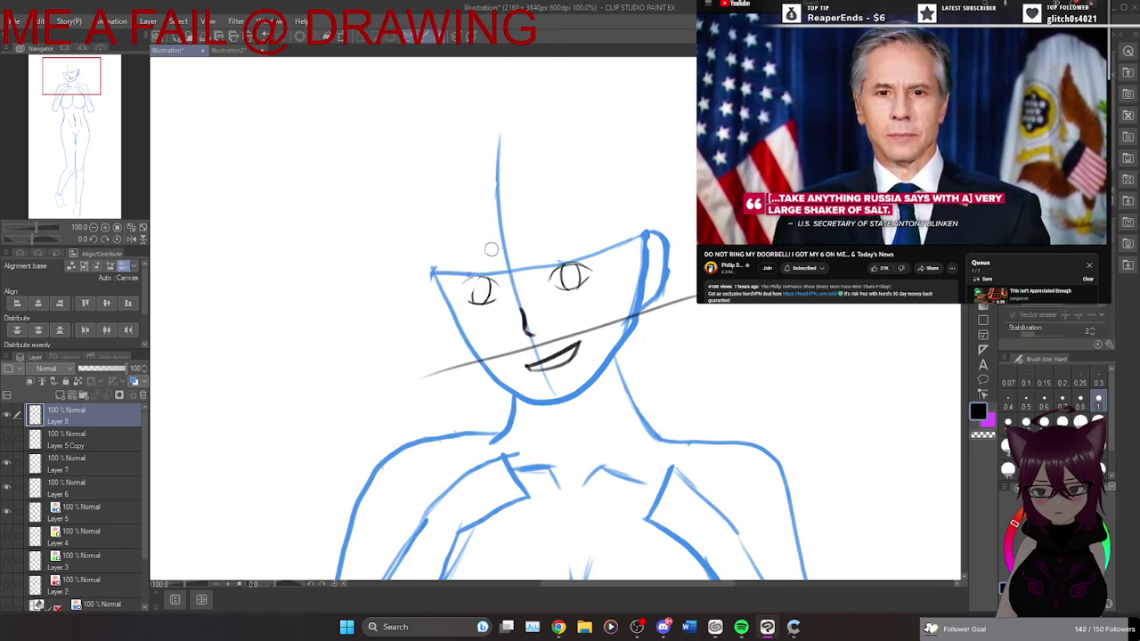
{"action": "left_click_drag", "start_coordinate": [456, 283], "coordinate": [488, 293]}
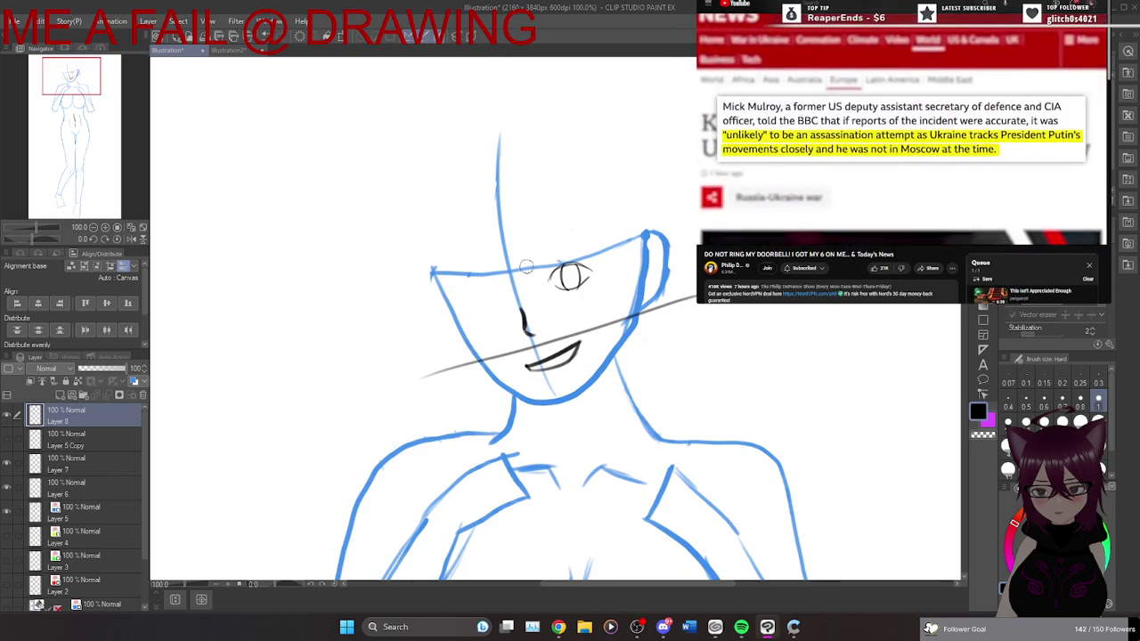
Lasso the eye nearer the ear and duplicate it onto a new layer.
{"action": "key", "text": "m"}
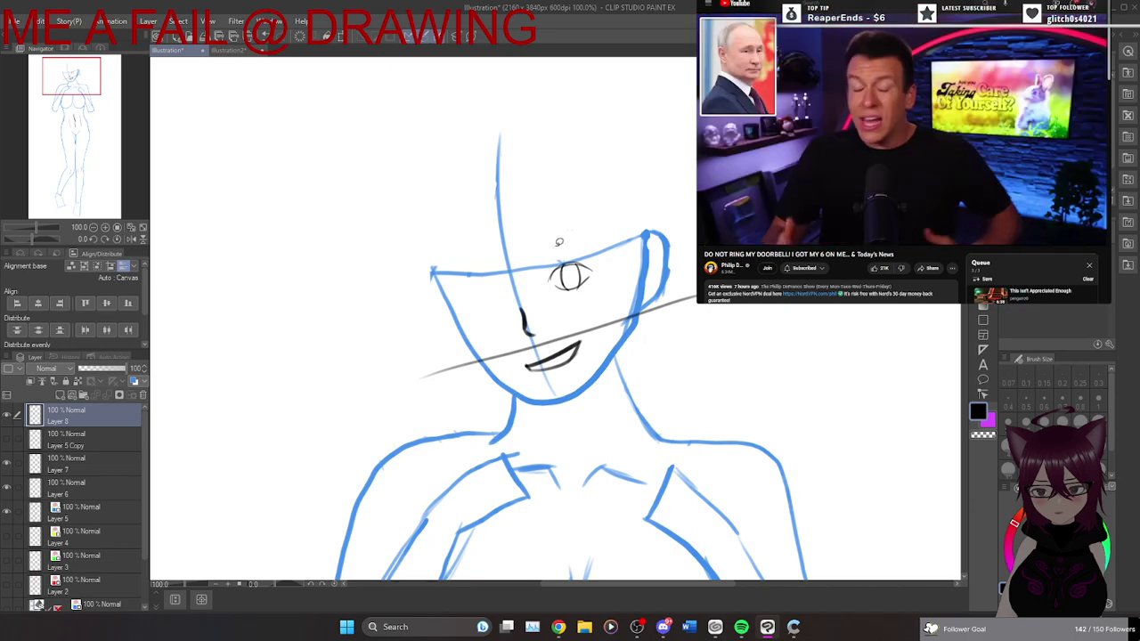
{"action": "mouse_move", "coordinate": [542, 258]}
{"action": "left_mouse_down"}
{"action": "mouse_move", "coordinate": [606, 289]}
{"action": "mouse_move", "coordinate": [550, 228]}
{"action": "mouse_move", "coordinate": [545, 287]}
{"action": "mouse_move", "coordinate": [581, 297]}
{"action": "mouse_move", "coordinate": [607, 277]}
{"action": "mouse_move", "coordinate": [597, 250]}
{"action": "mouse_move", "coordinate": [560, 249]}
{"action": "left_mouse_up"}
{"action": "key", "text": "ctrl+d"}
{"action": "left_click", "coordinate": [621, 325]}
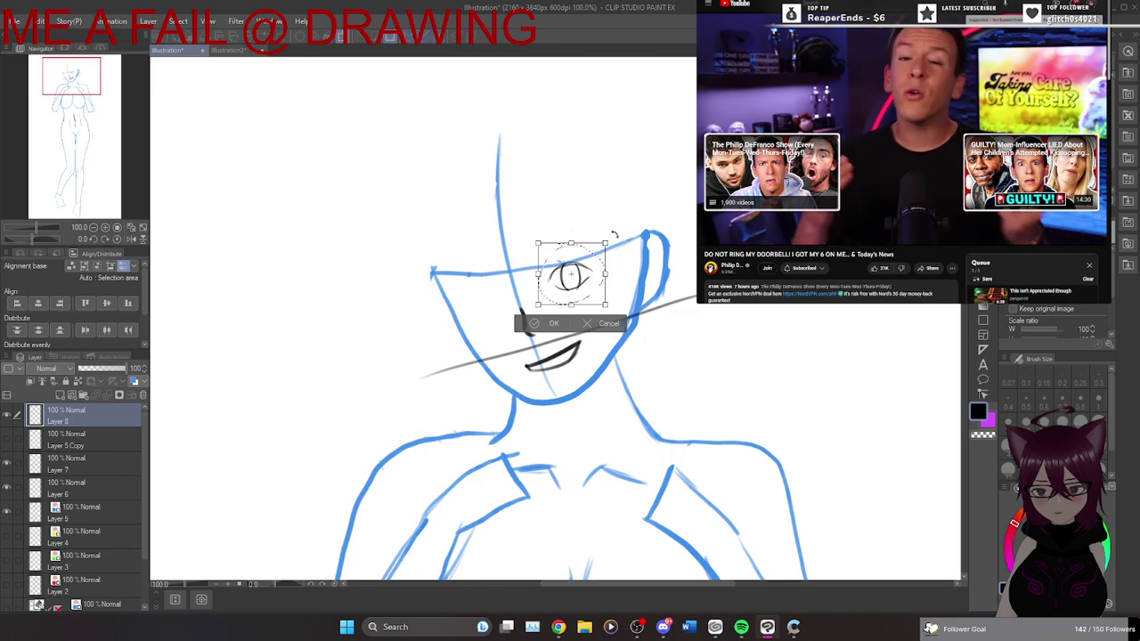
{"action": "key", "text": "Return"}
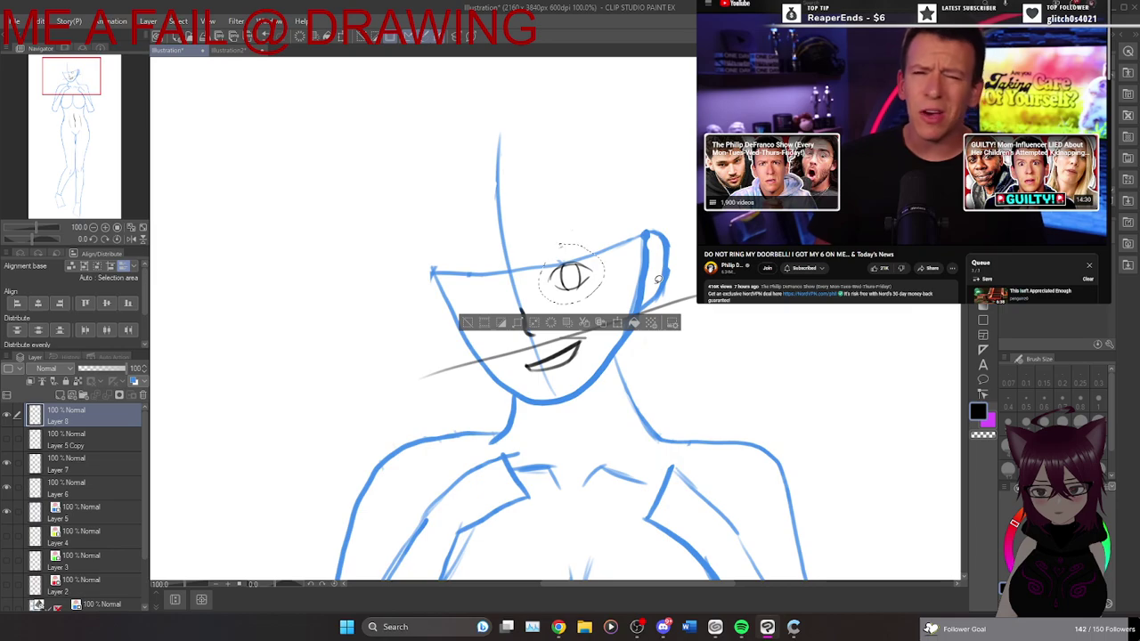
{"action": "key", "text": "ctrl+c"}
{"action": "key", "text": "ctrl+v"}
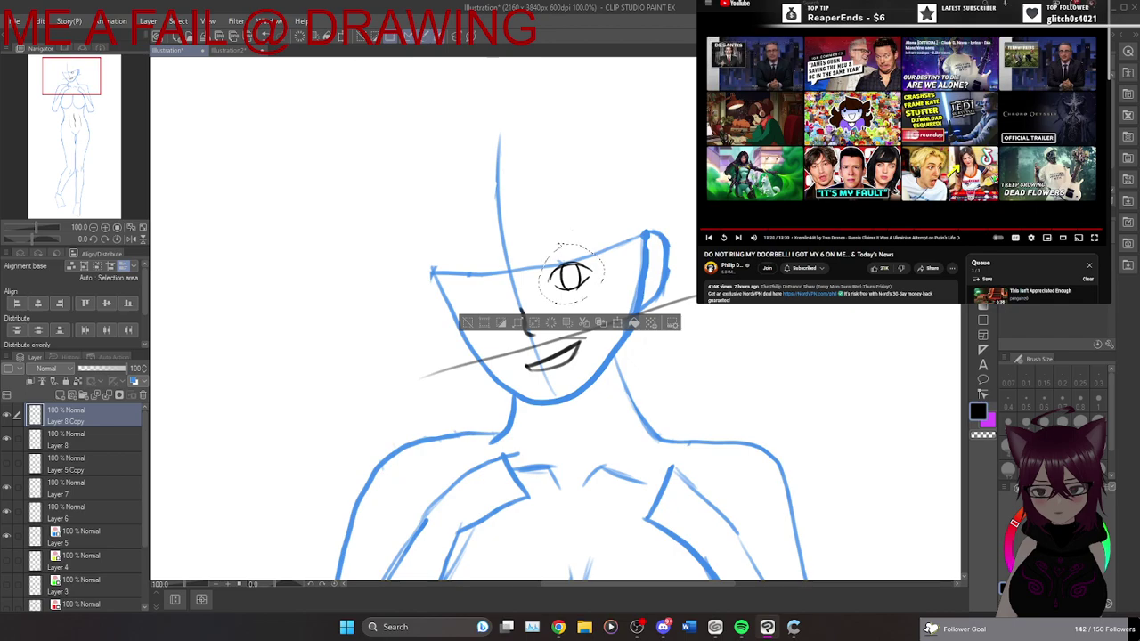
Switch to YouTube, open the lofi hip hop radio stream and skip to the song Alone.
{"action": "left_click", "coordinate": [755, 119]}
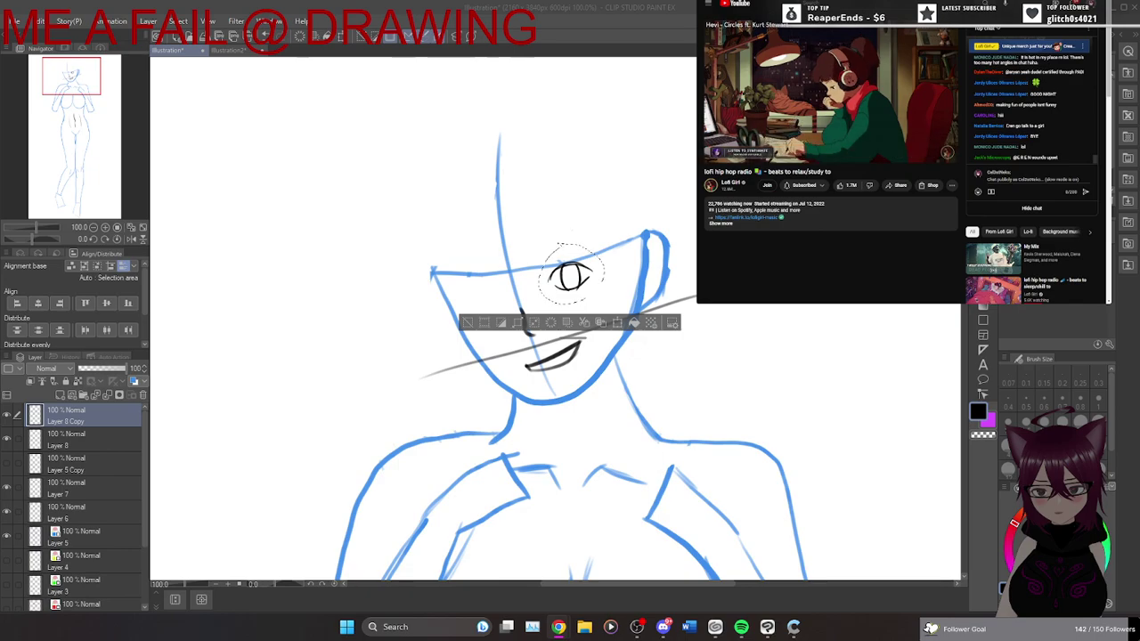
{"action": "key", "text": "shift+n"}
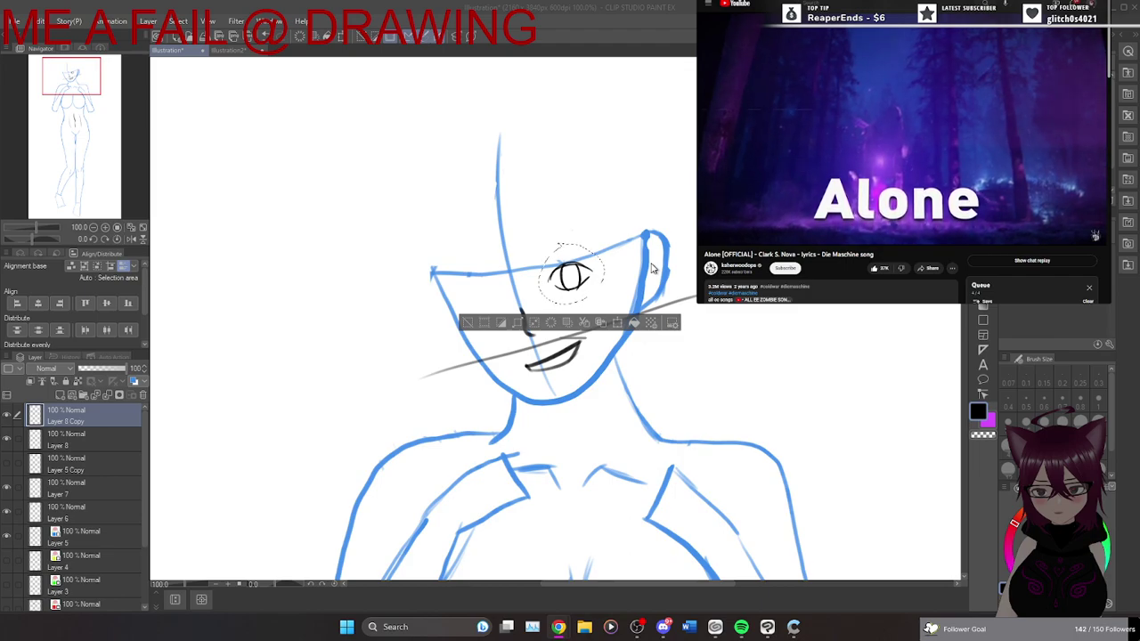
Flip the copied eye horizontally, move it to the face's empty side, tilt it with the head and set its width scale to about -98.
{"action": "key", "text": "ctrl+d"}
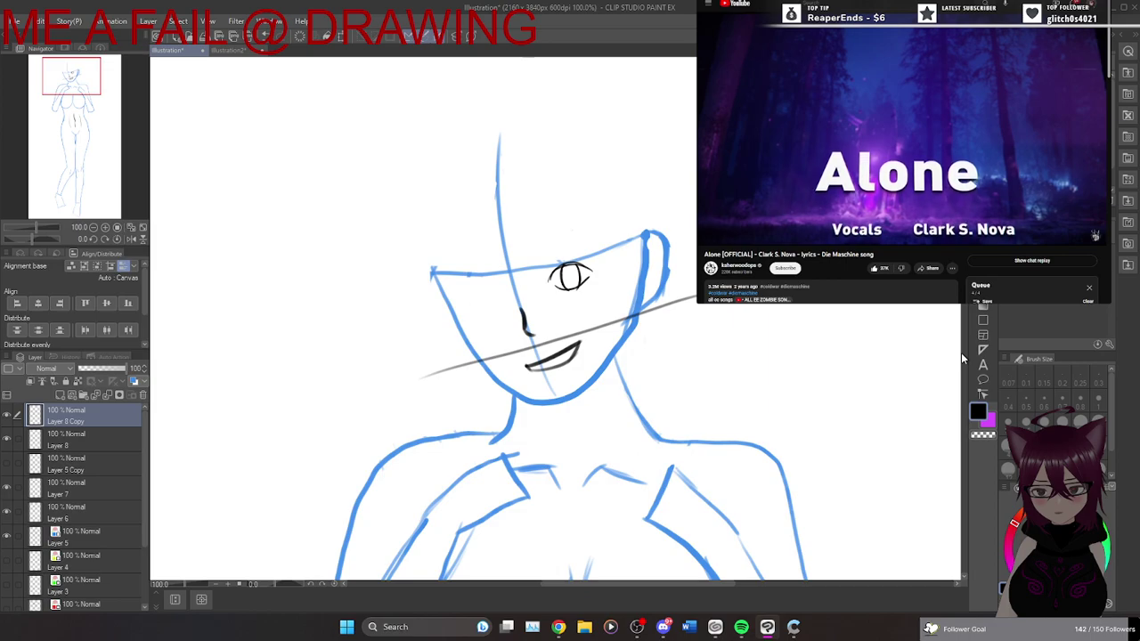
{"action": "key", "text": "ctrl+z"}
{"action": "key", "text": "ctrl+t"}
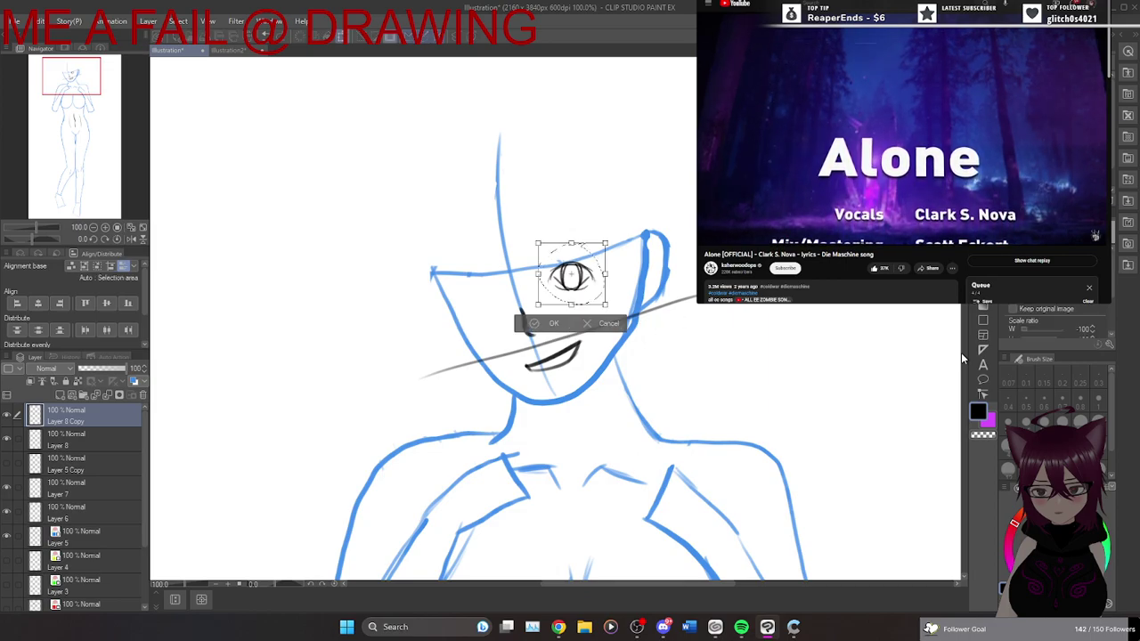
{"action": "left_click_drag", "start_coordinate": [583, 255], "coordinate": [507, 218]}
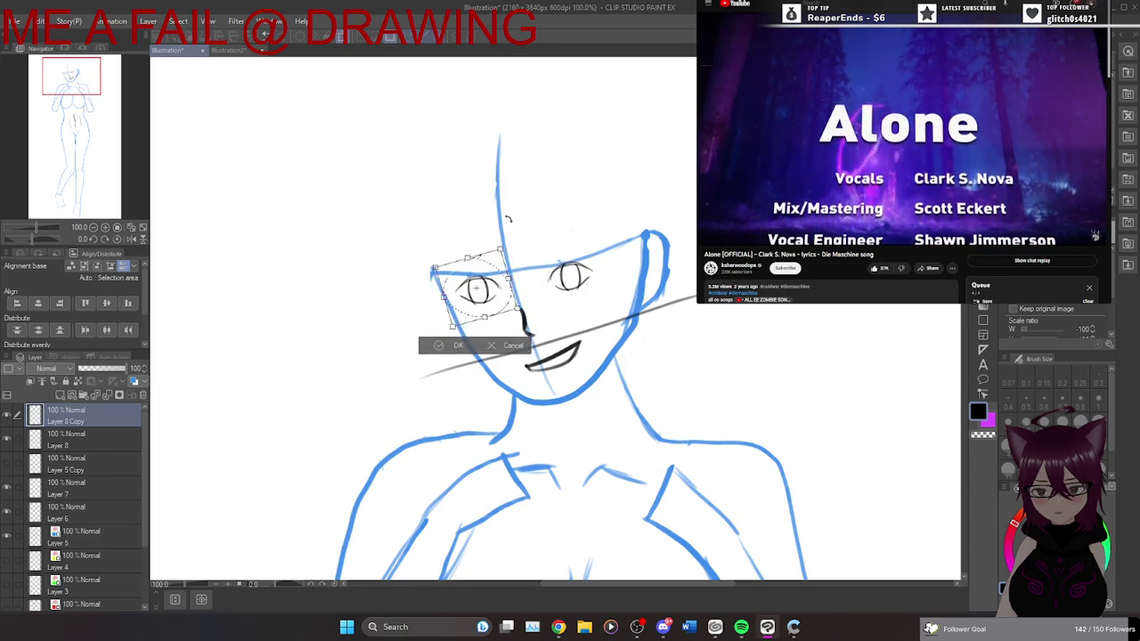
{"action": "left_click_drag", "start_coordinate": [488, 284], "coordinate": [521, 306]}
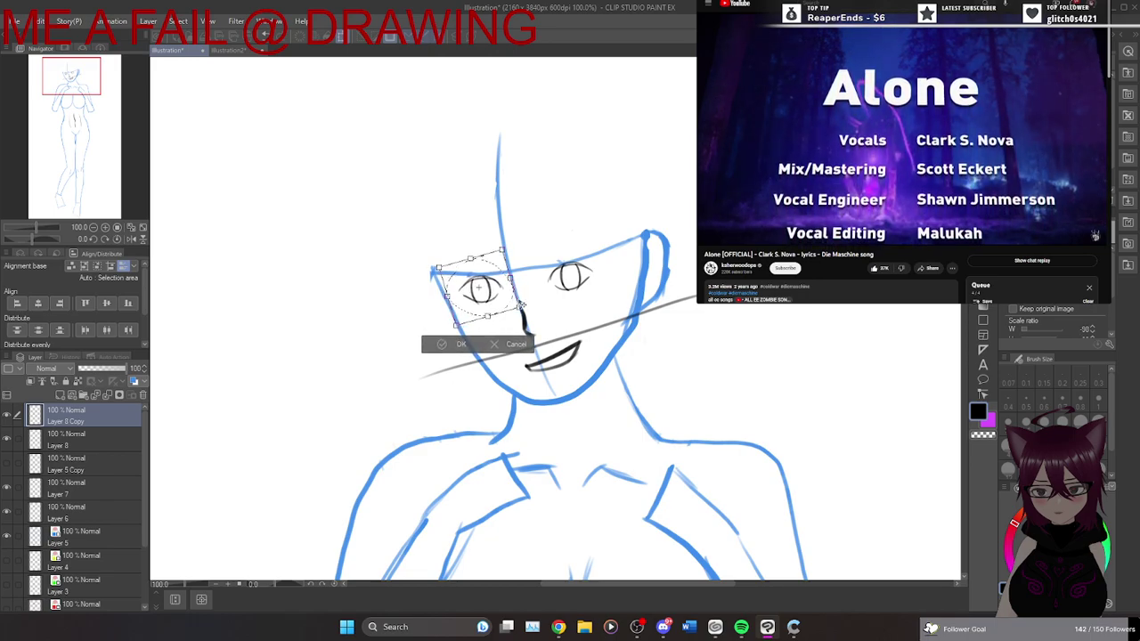
{"action": "left_click", "coordinate": [461, 347]}
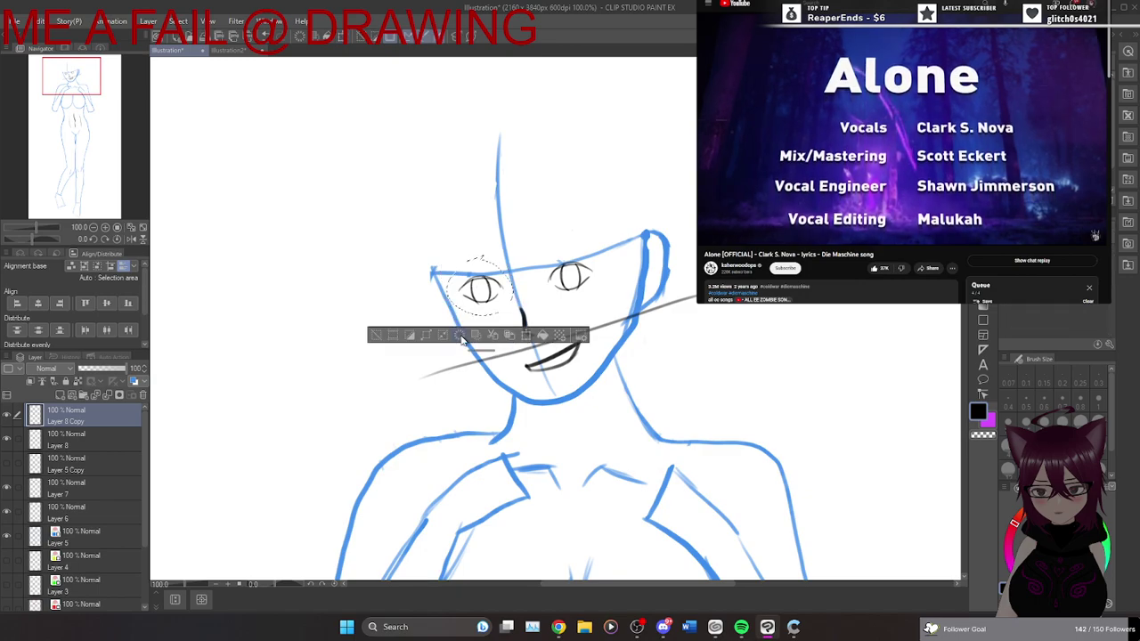
Check the placement of both eyes by flipping the zoomed-out canvas view horizontally, and clear the selection.
{"action": "key", "text": "ctrl+minus"}
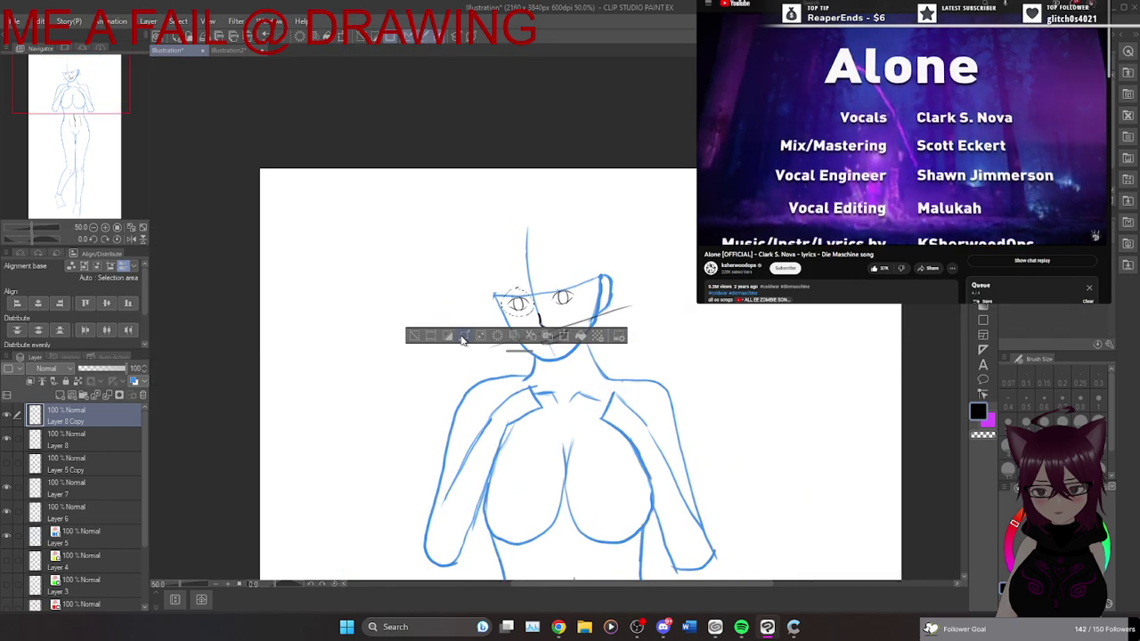
{"action": "left_click", "coordinate": [132, 240]}
{"action": "left_click", "coordinate": [132, 241]}
{"action": "left_click", "coordinate": [132, 240]}
{"action": "left_click", "coordinate": [132, 241]}
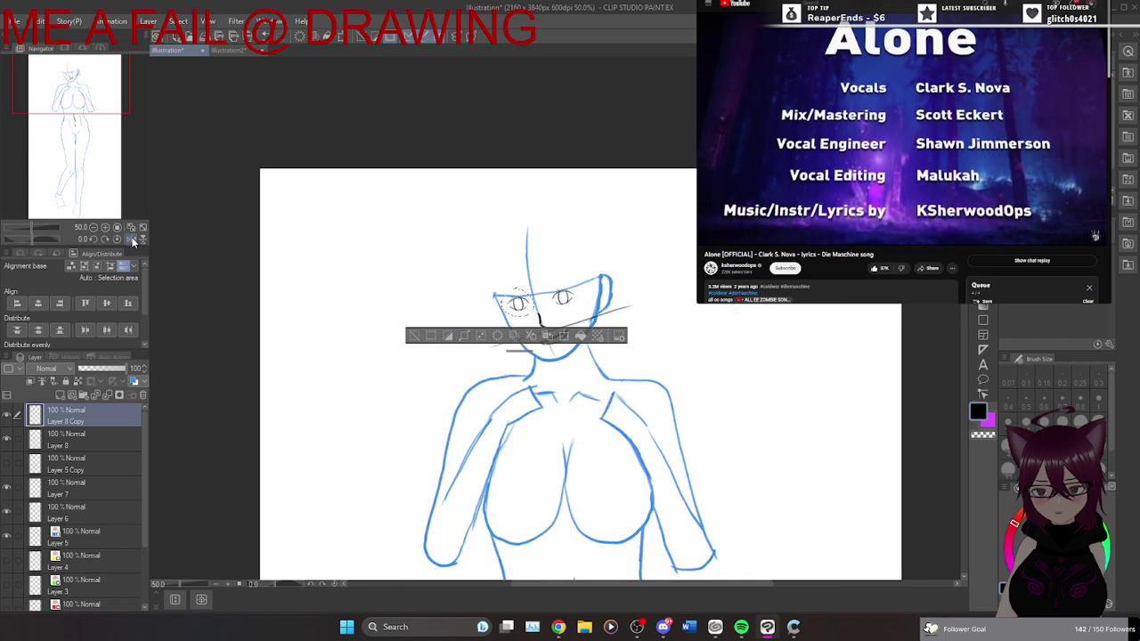
{"action": "key", "text": "ctrl+d"}
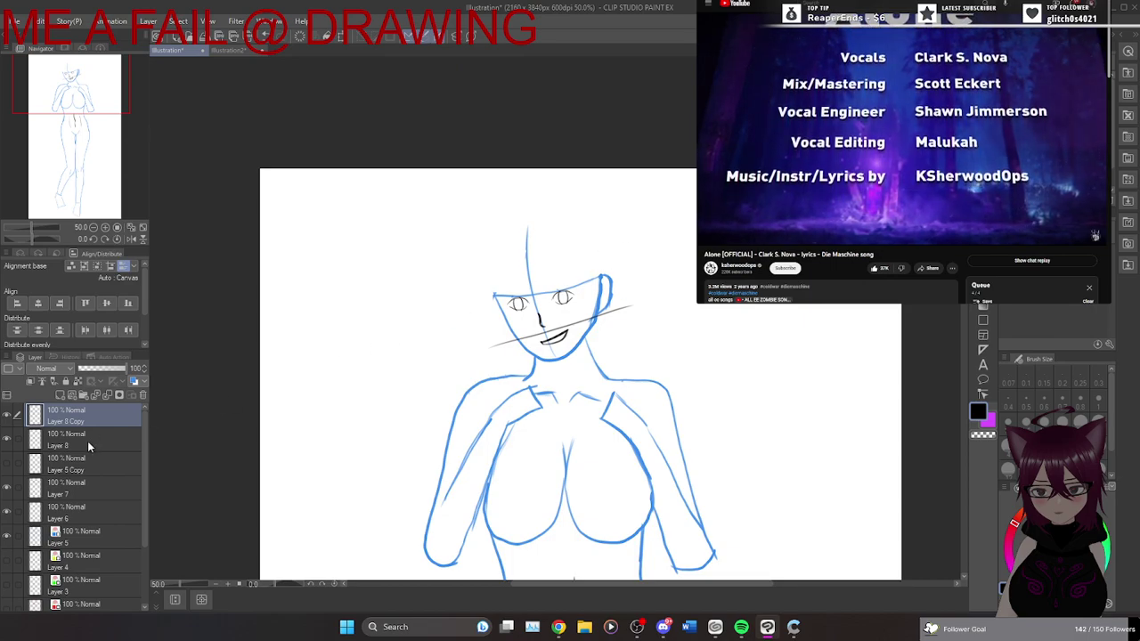
Lasso the original eye nearer the ear on Layer 8 and adjust its position slightly with a transform.
{"action": "left_click", "coordinate": [94, 442]}
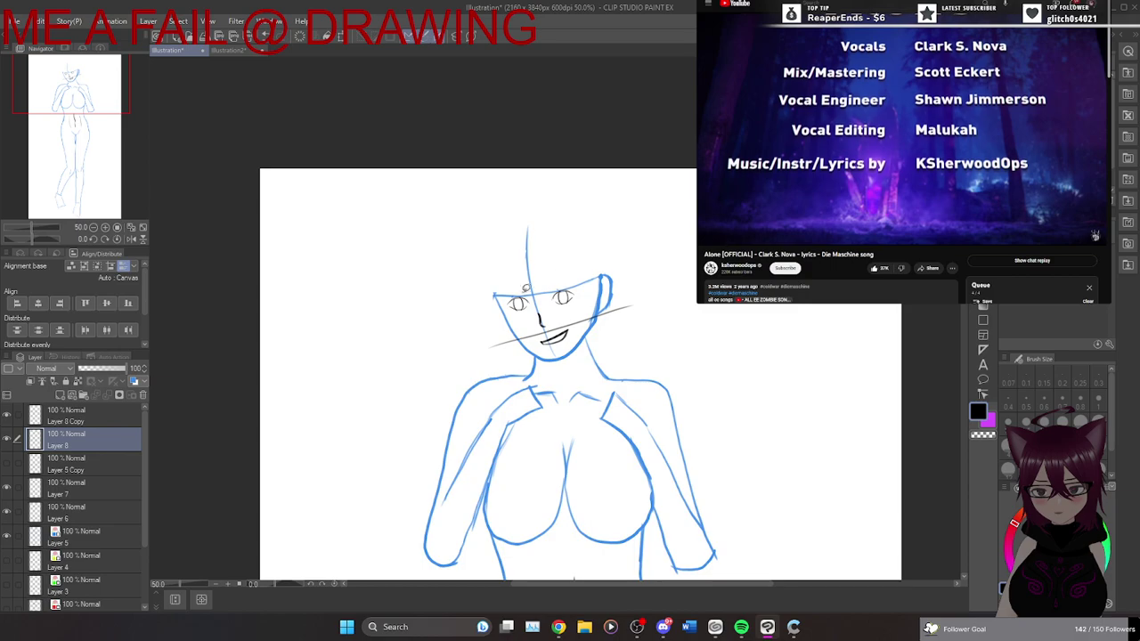
{"action": "mouse_move", "coordinate": [570, 310]}
{"action": "left_mouse_down"}
{"action": "mouse_move", "coordinate": [552, 281]}
{"action": "mouse_move", "coordinate": [573, 308]}
{"action": "mouse_move", "coordinate": [587, 271]}
{"action": "left_mouse_up"}
{"action": "left_click", "coordinate": [624, 331]}
{"action": "left_click", "coordinate": [544, 332]}
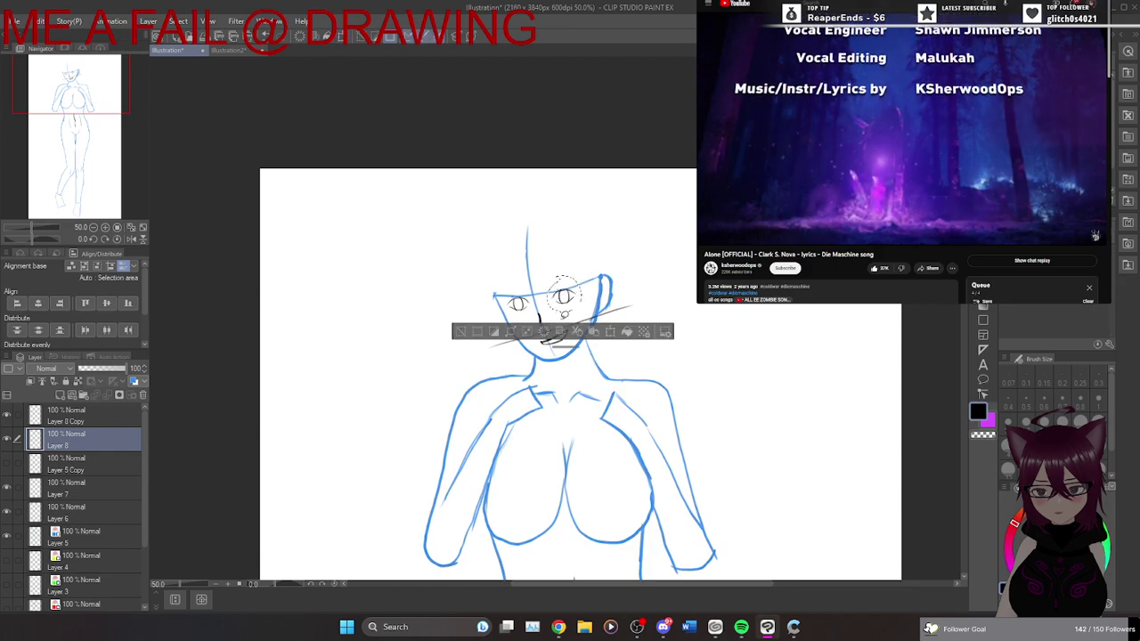
{"action": "key", "text": "ctrl+d"}
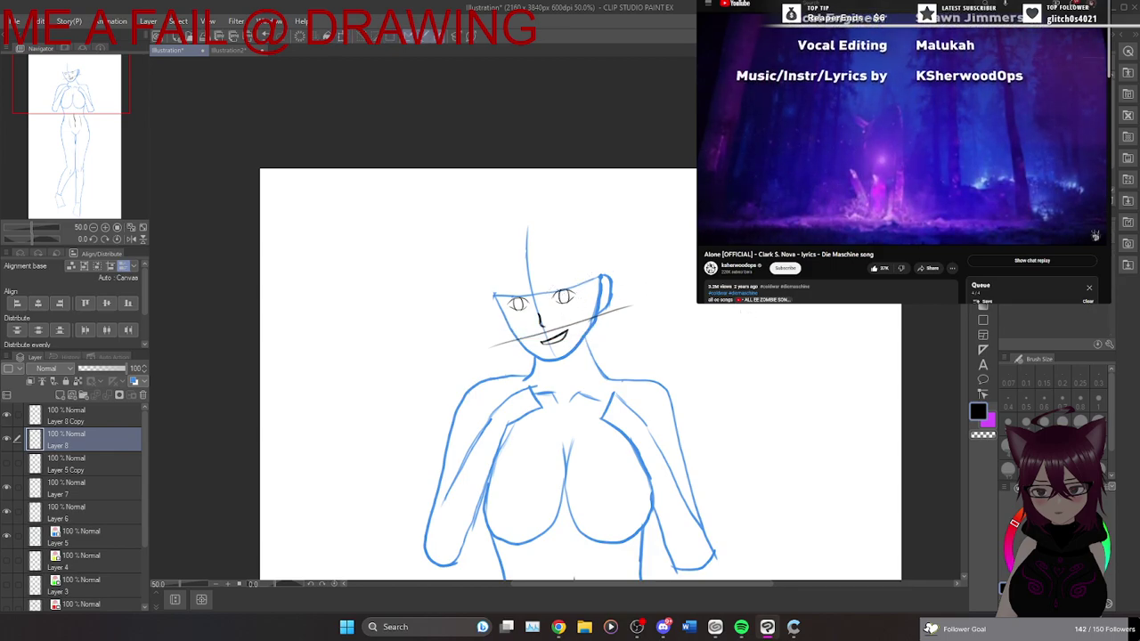
Flip the canvas view horizontally and back to check the adjusted eye placement.
{"action": "left_click", "coordinate": [131, 239]}
{"action": "left_click", "coordinate": [131, 239]}
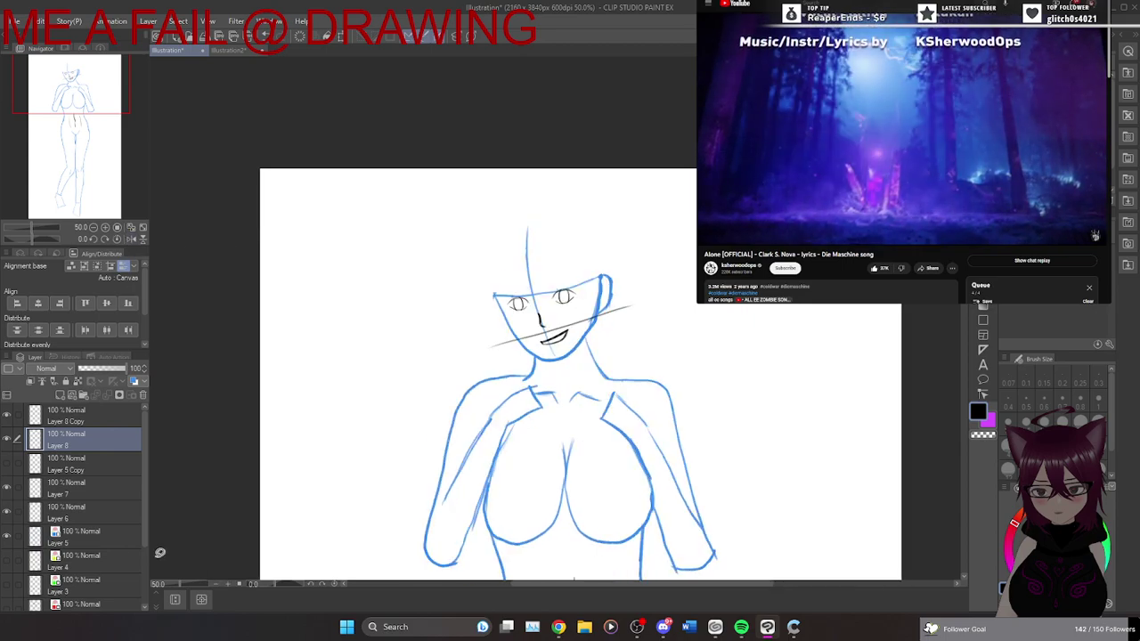
Erase the blue construction lines running across the eyes and down the middle of the face on Layer 5.
{"action": "left_click", "coordinate": [88, 545]}
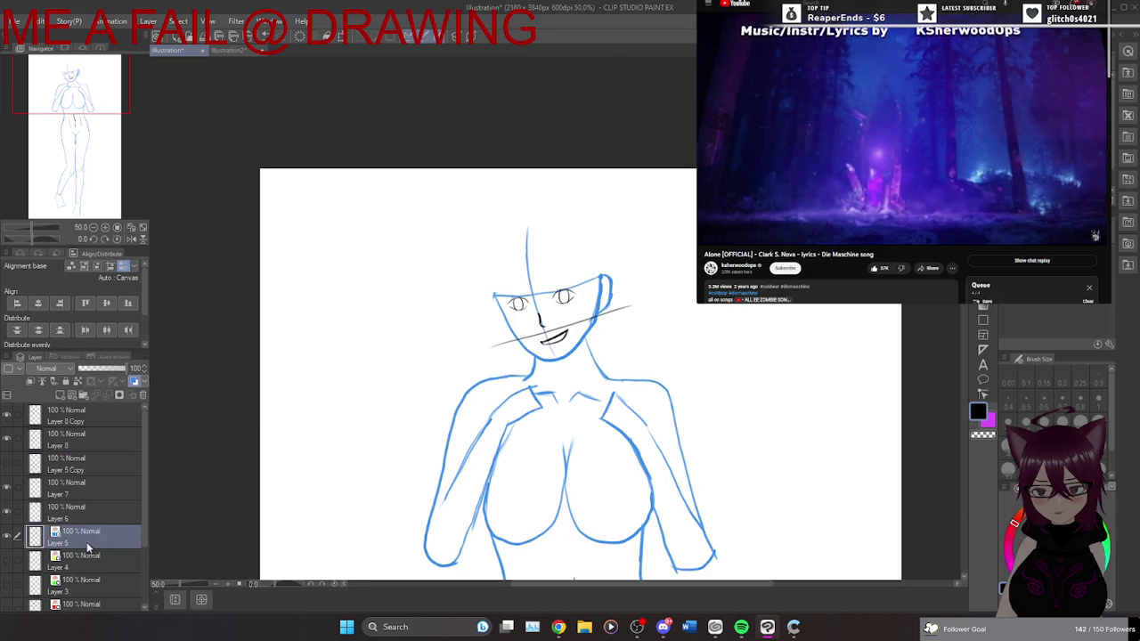
{"action": "key", "text": "e"}
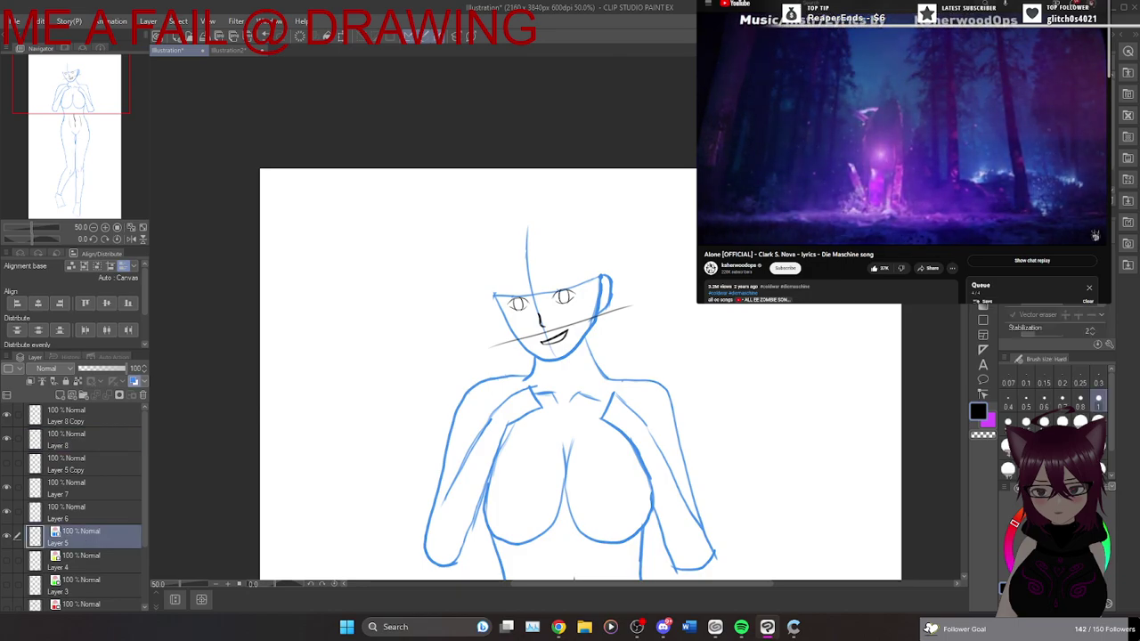
{"action": "scroll", "coordinate": [539, 290], "scroll_direction": "up", "scroll_amount": 4}
{"action": "left_click_drag", "start_coordinate": [598, 290], "coordinate": [670, 265]}
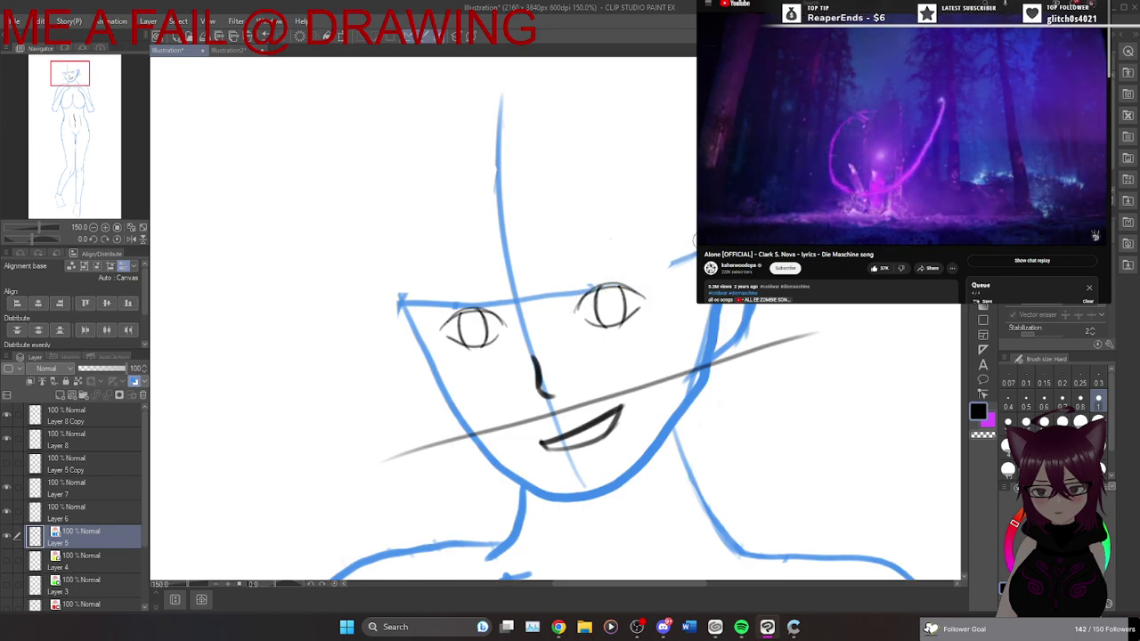
{"action": "mouse_move", "coordinate": [589, 285]}
{"action": "left_mouse_down"}
{"action": "mouse_move", "coordinate": [544, 248]}
{"action": "mouse_move", "coordinate": [570, 304]}
{"action": "mouse_move", "coordinate": [515, 262]}
{"action": "mouse_move", "coordinate": [514, 338]}
{"action": "mouse_move", "coordinate": [502, 112]}
{"action": "left_mouse_up"}
{"action": "mouse_move", "coordinate": [493, 317]}
{"action": "left_mouse_down"}
{"action": "mouse_move", "coordinate": [489, 295]}
{"action": "mouse_move", "coordinate": [442, 317]}
{"action": "mouse_move", "coordinate": [410, 302]}
{"action": "left_mouse_up"}
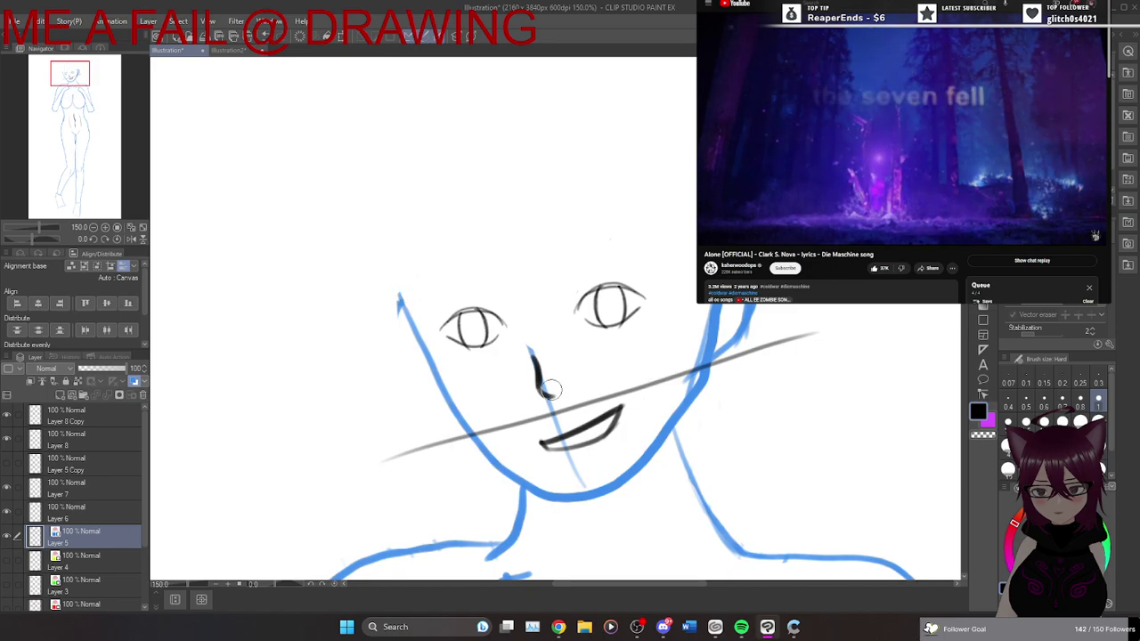
{"action": "left_click_drag", "start_coordinate": [554, 423], "coordinate": [583, 482]}
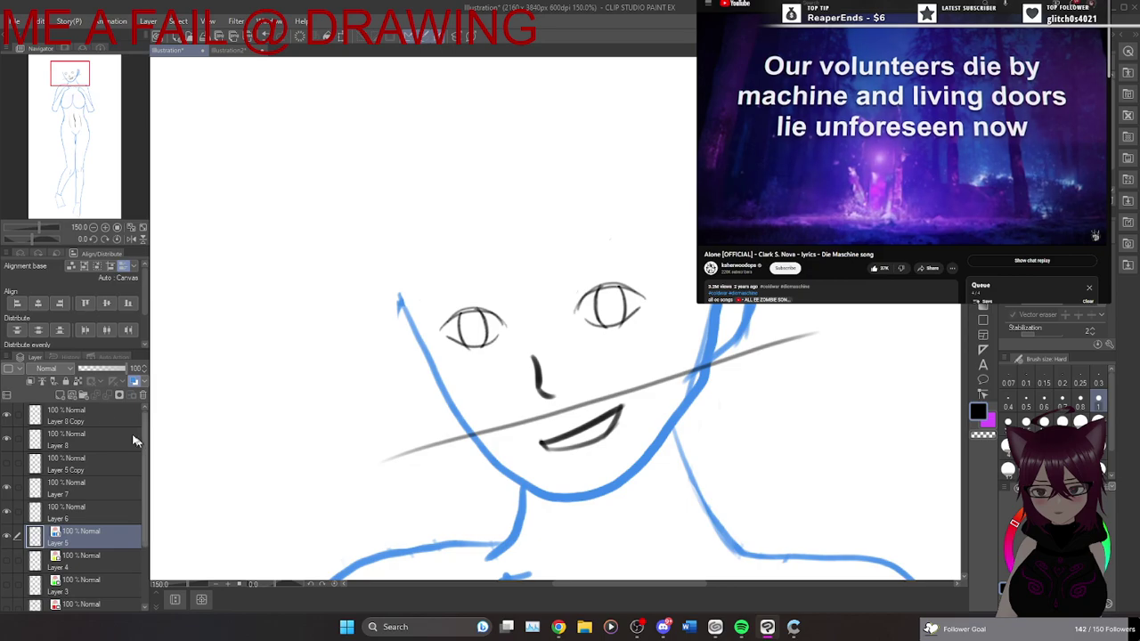
Show Layer 5 Copy with the hair and turn off the blue layer color on Layer 5.
{"action": "left_click", "coordinate": [8, 464]}
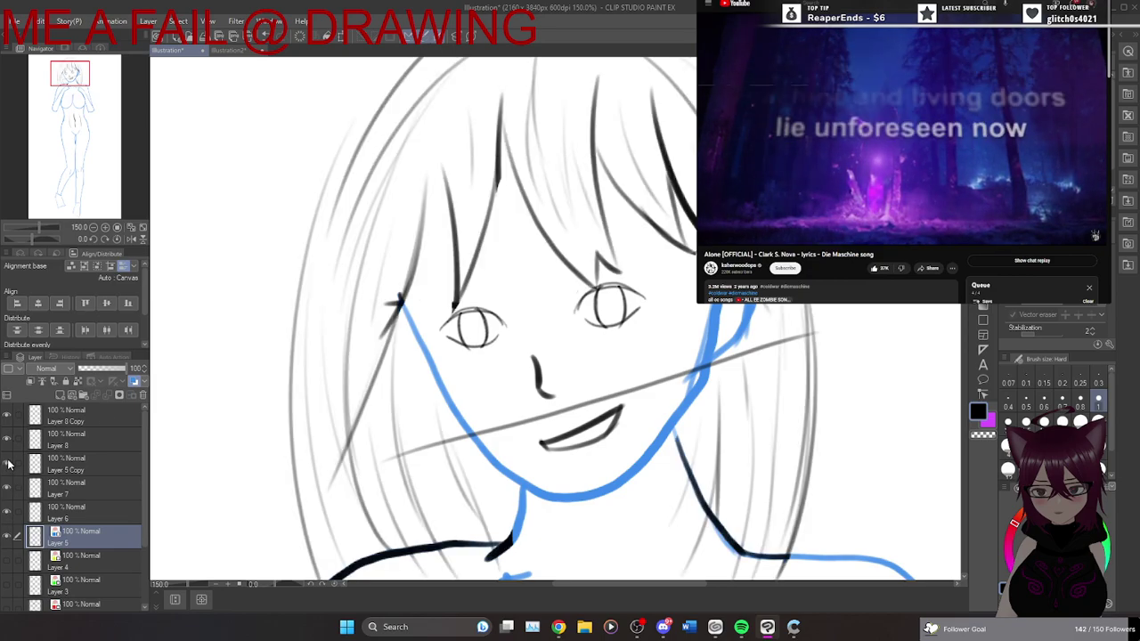
{"action": "left_click", "coordinate": [134, 381]}
{"action": "scroll", "coordinate": [797, 442], "scroll_direction": "down", "scroll_amount": 1}
{"action": "scroll", "coordinate": [800, 432], "scroll_direction": "down", "scroll_amount": 1}
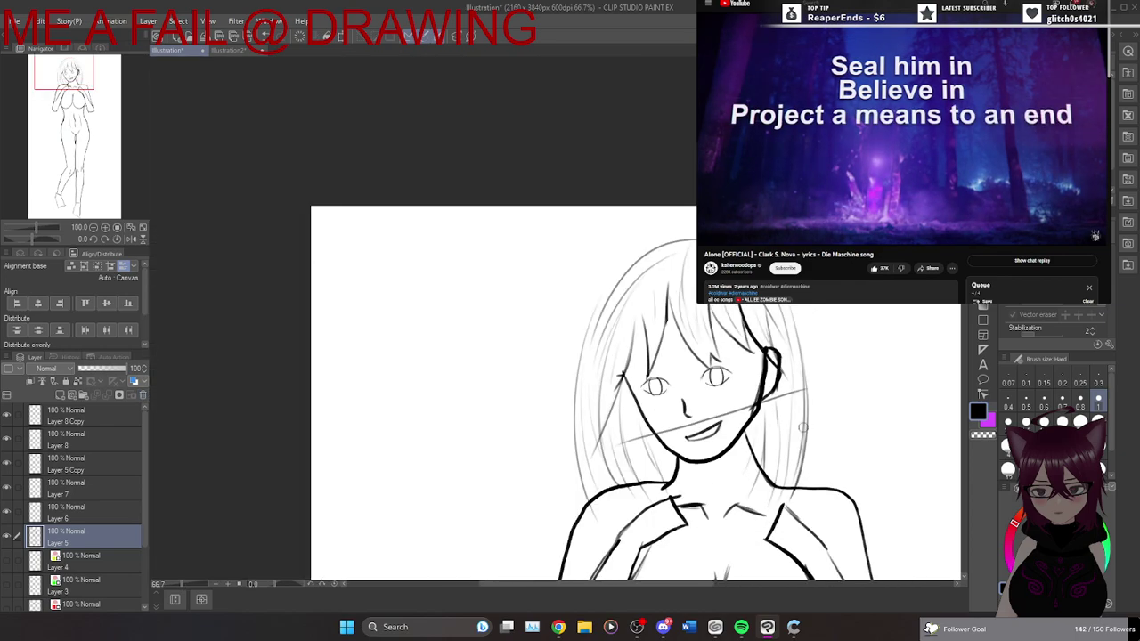
{"action": "scroll", "coordinate": [865, 293], "scroll_direction": "up", "scroll_amount": 1}
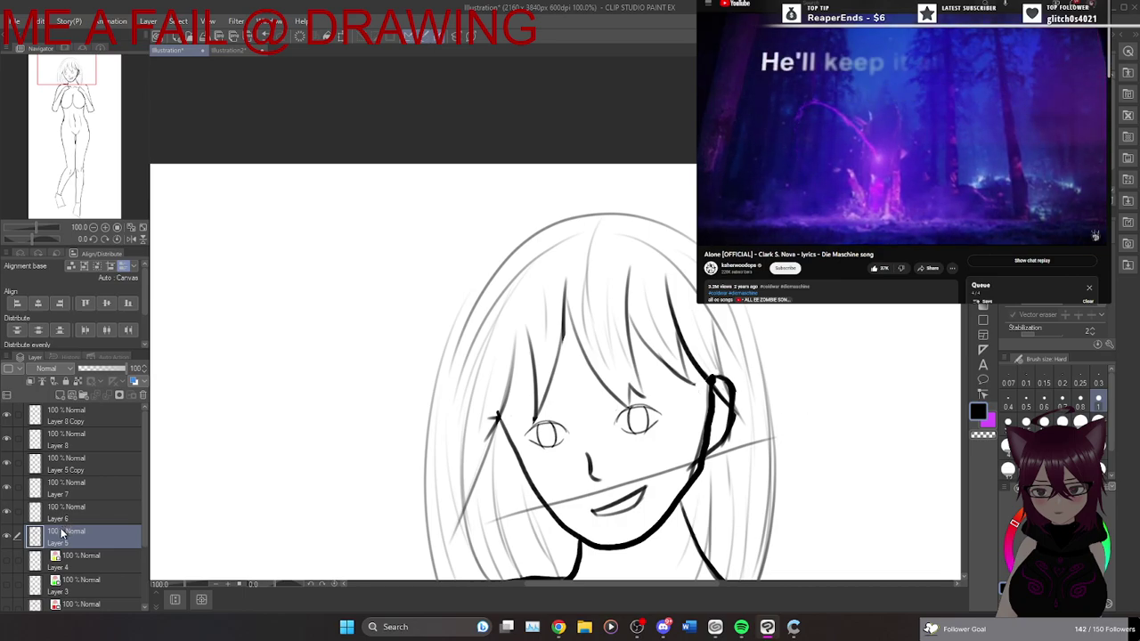
Toggle the visibility of individual layers to locate the slanted guide line above the mouth, and erase it on Layer 8.
{"action": "left_click", "coordinate": [8, 538]}
{"action": "left_click", "coordinate": [9, 537]}
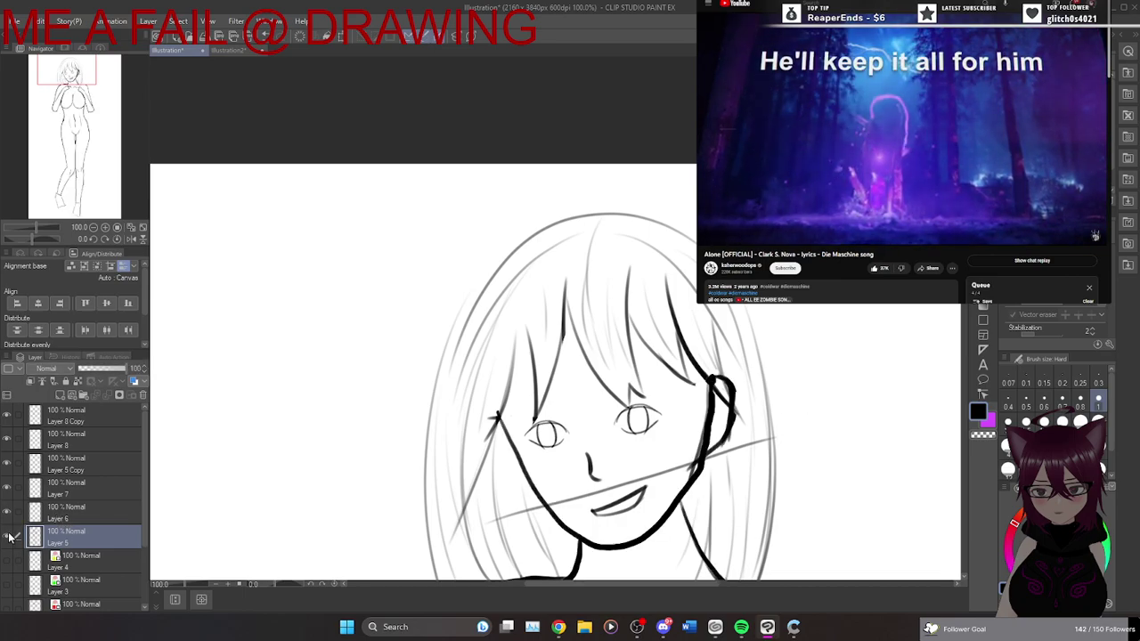
{"action": "left_click", "coordinate": [7, 465]}
{"action": "left_click", "coordinate": [7, 465]}
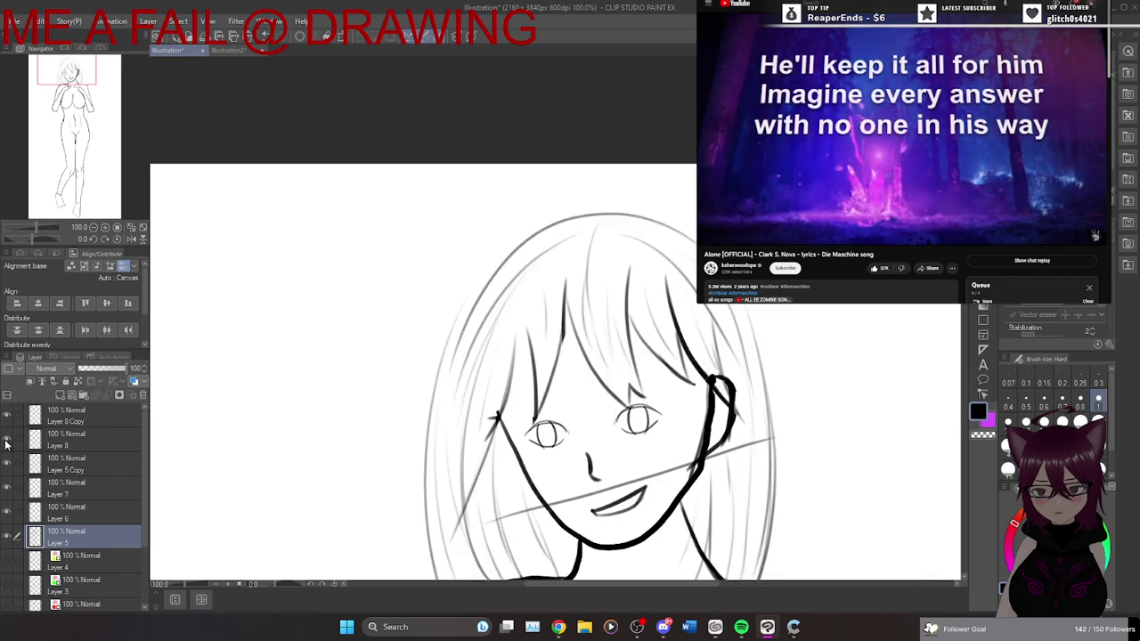
{"action": "left_click", "coordinate": [9, 445]}
{"action": "left_click", "coordinate": [9, 447]}
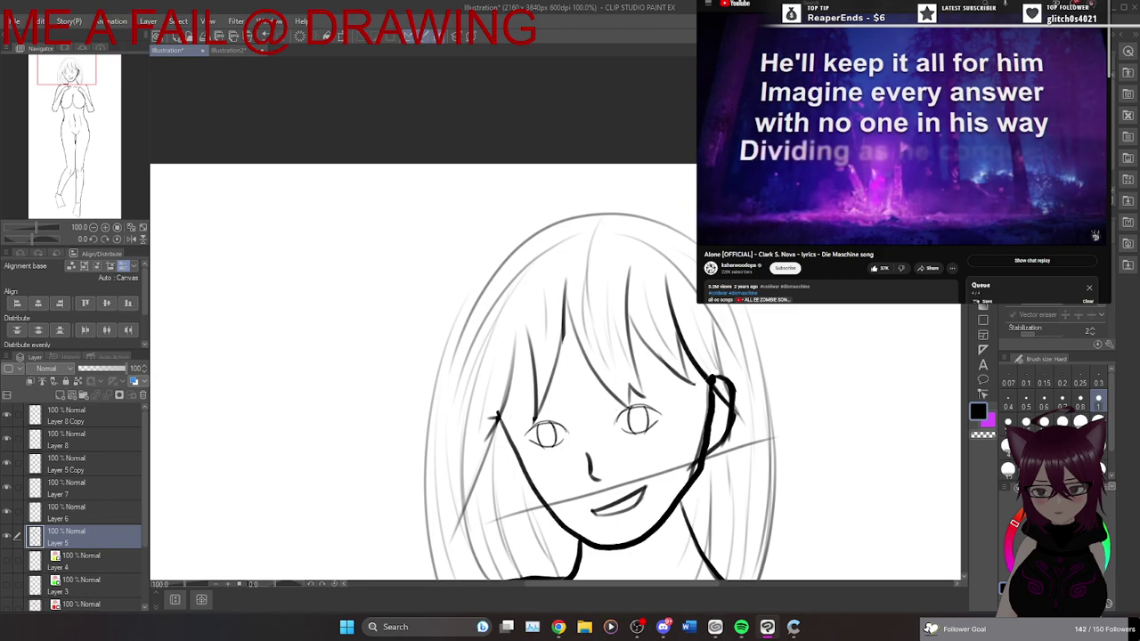
{"action": "left_click", "coordinate": [120, 438]}
{"action": "left_click_drag", "start_coordinate": [771, 439], "coordinate": [667, 470]}
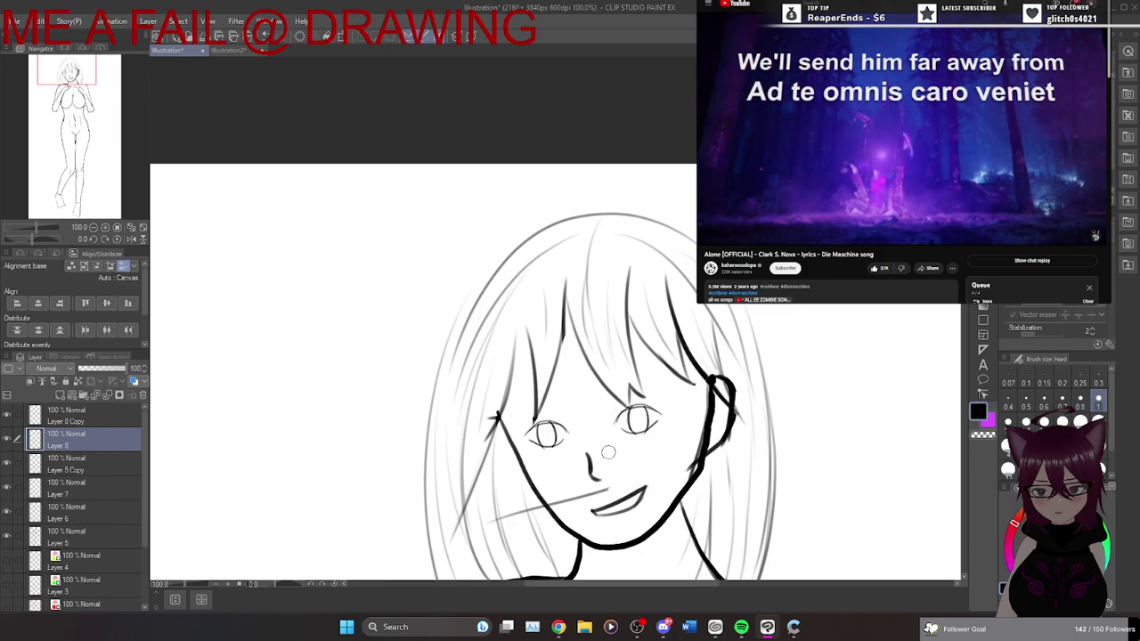
{"action": "left_click_drag", "start_coordinate": [603, 490], "coordinate": [503, 517]}
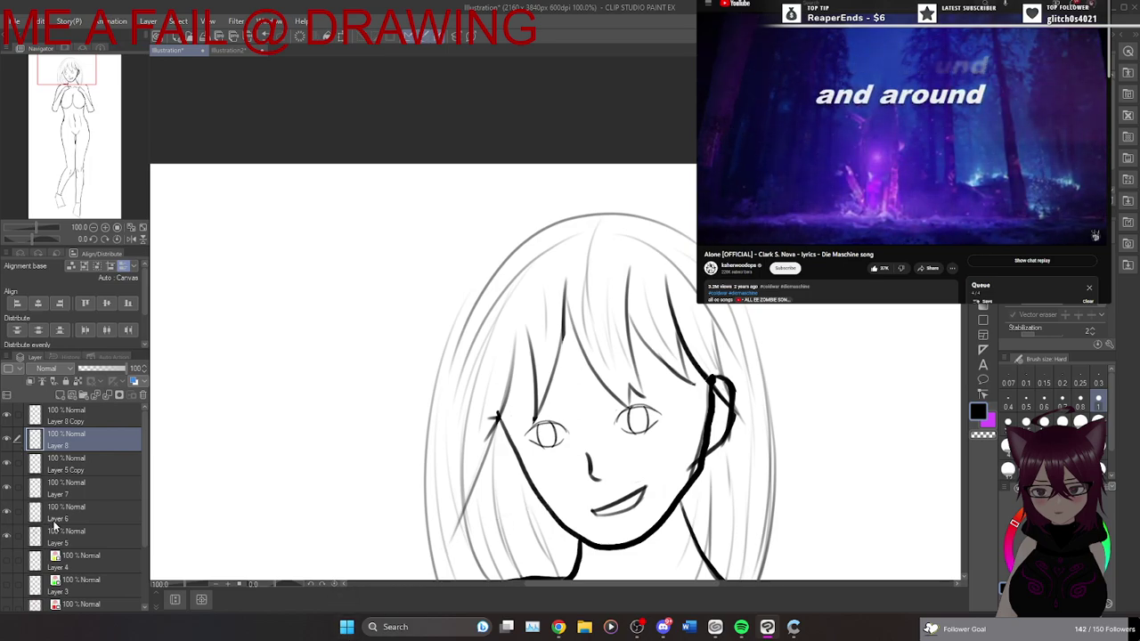
Trim the inner edge of the thick face outline beside the ear and along the jaw on Layer 5 with the eraser.
{"action": "left_click", "coordinate": [91, 527]}
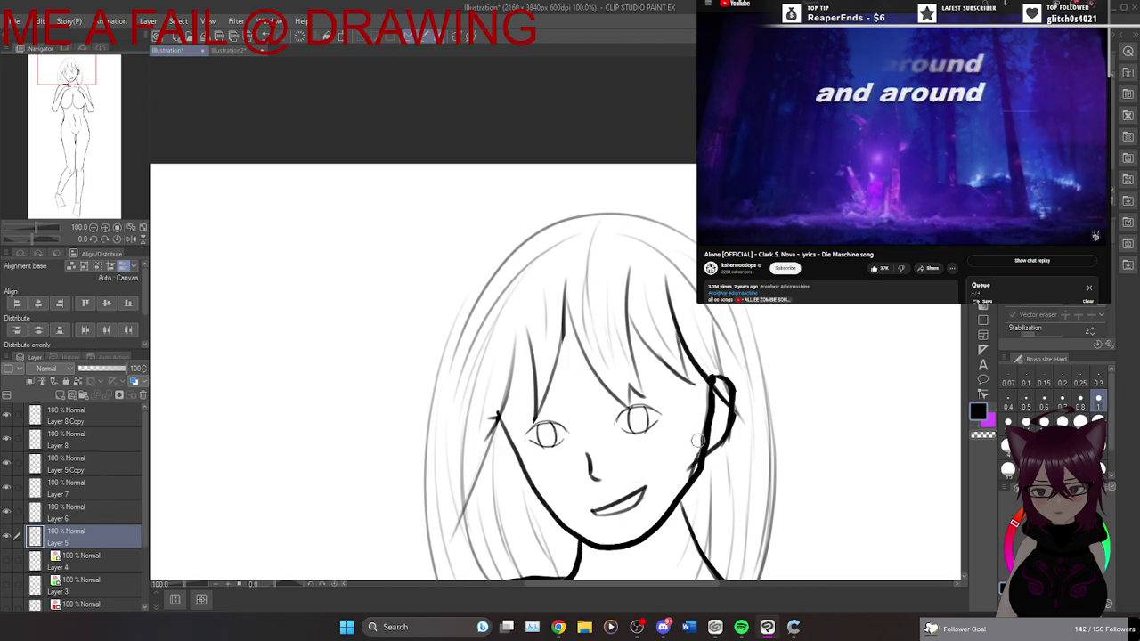
{"action": "scroll", "coordinate": [695, 450], "scroll_direction": "up", "scroll_amount": 1}
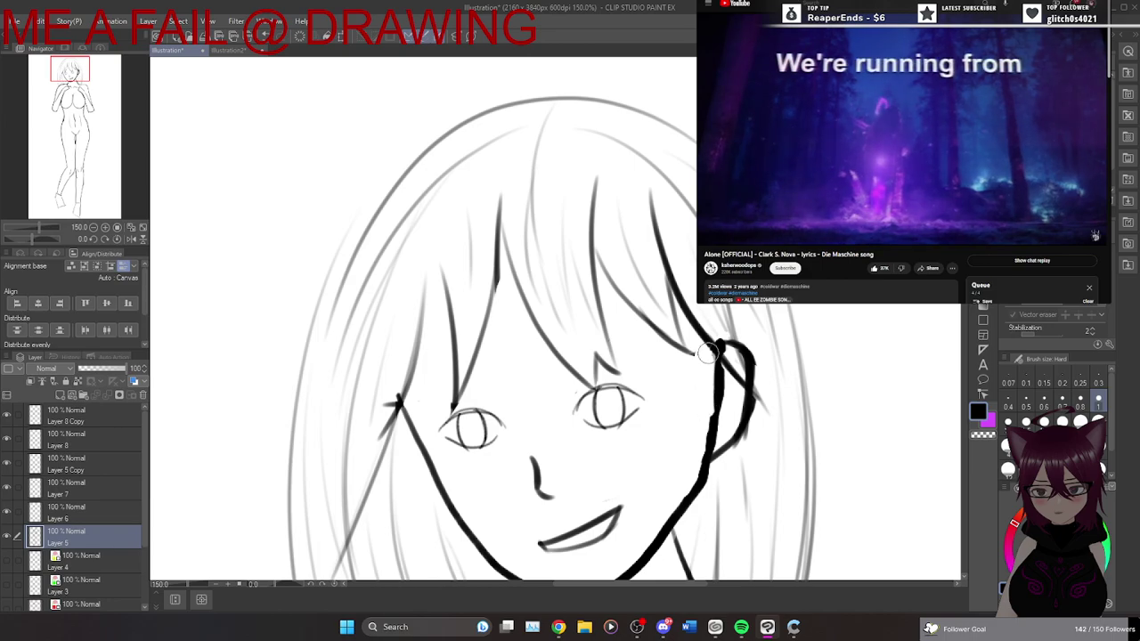
{"action": "scroll", "coordinate": [708, 397], "scroll_direction": "down", "scroll_amount": 3}
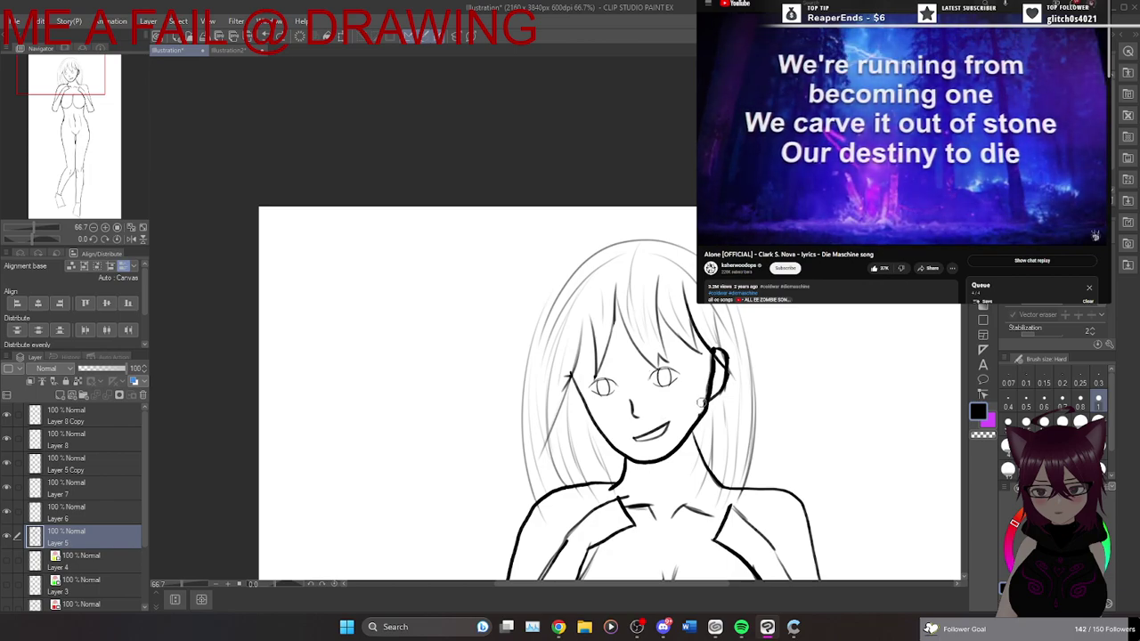
{"action": "scroll", "coordinate": [699, 409], "scroll_direction": "up", "scroll_amount": 4}
{"action": "left_click_drag", "start_coordinate": [696, 444], "coordinate": [705, 398]}
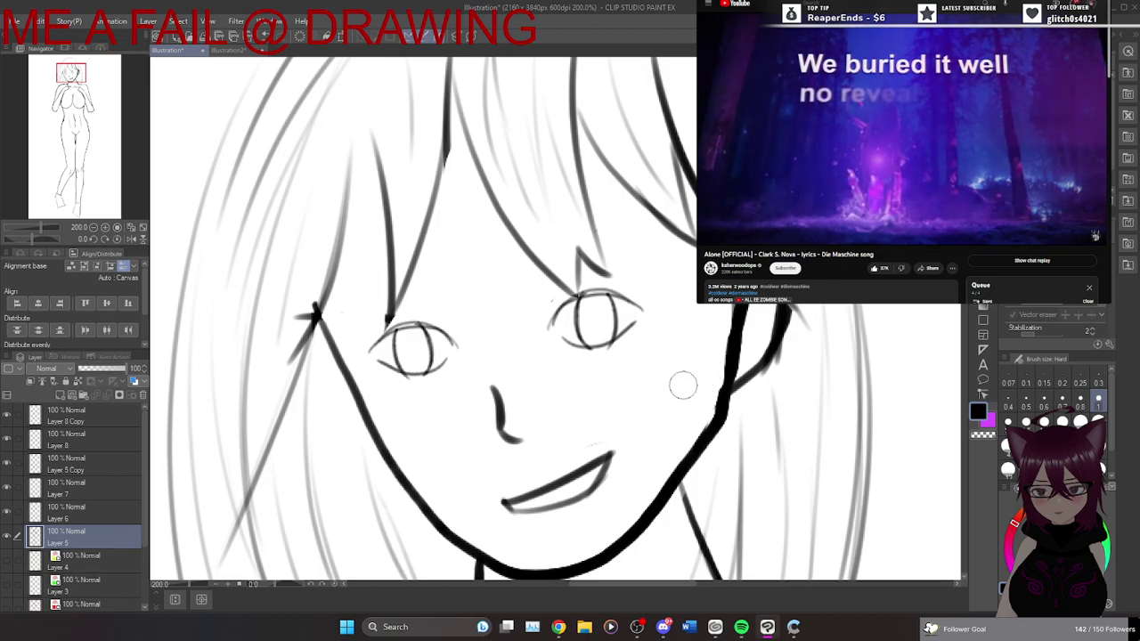
{"action": "scroll", "coordinate": [682, 385], "scroll_direction": "down", "scroll_amount": 1}
{"action": "scroll", "coordinate": [682, 385], "scroll_direction": "down", "scroll_amount": 2}
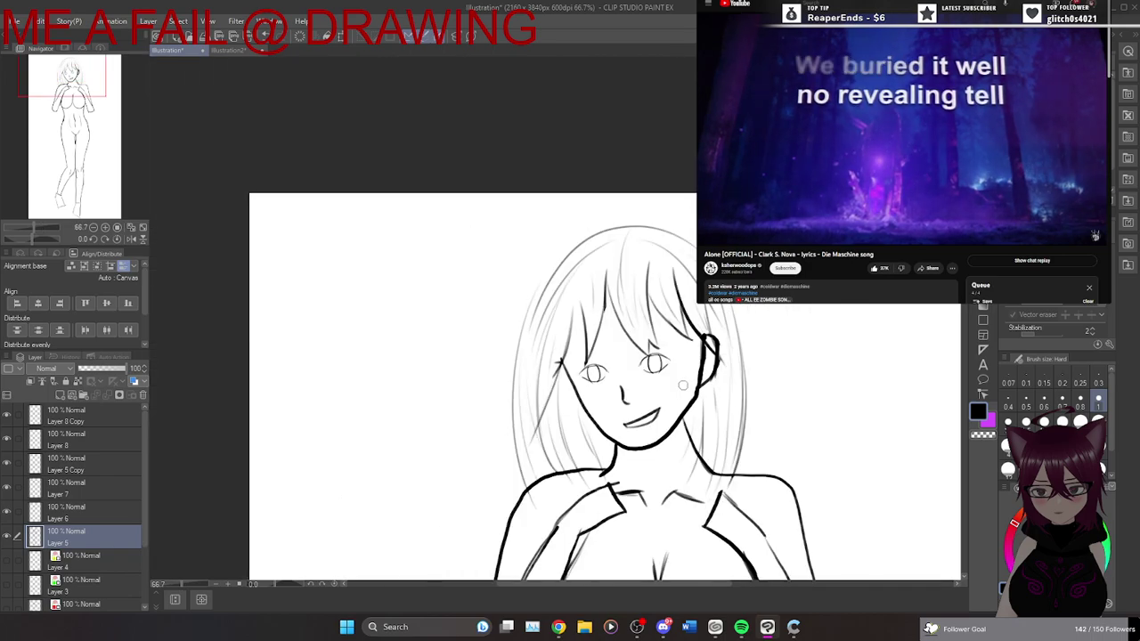
Create a new layer folder directly above Layer 8 Copy.
{"action": "scroll", "coordinate": [682, 384], "scroll_direction": "down", "scroll_amount": 1}
{"action": "left_click_drag", "start_coordinate": [963, 195], "coordinate": [963, 348]}
{"action": "scroll", "coordinate": [938, 339], "scroll_direction": "down", "scroll_amount": 1}
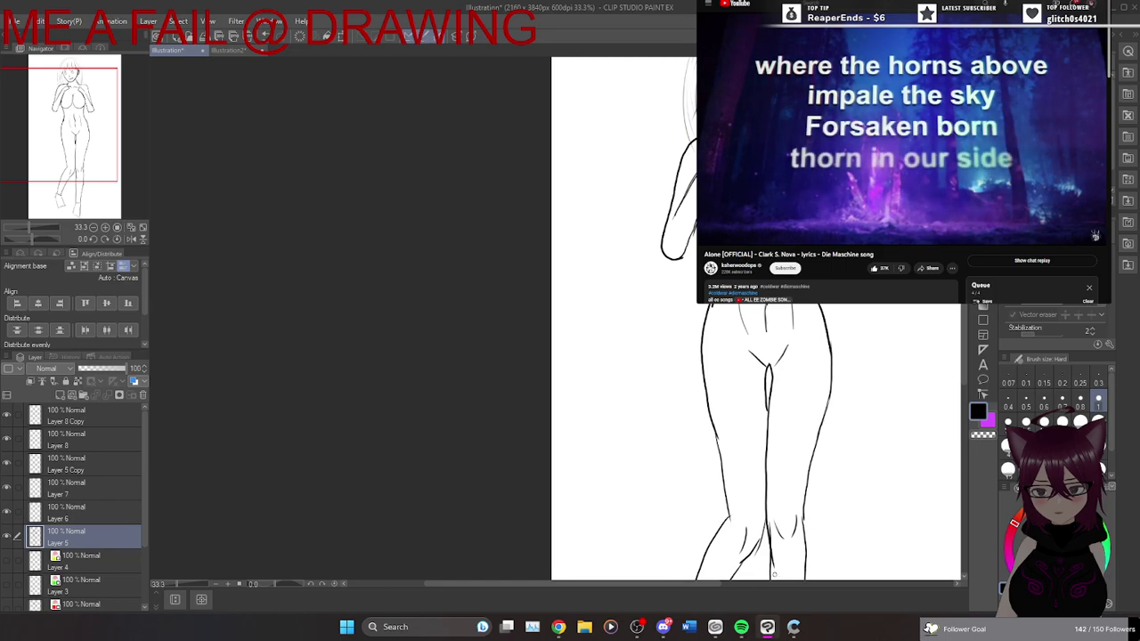
{"action": "left_click_drag", "start_coordinate": [707, 585], "coordinate": [745, 590]}
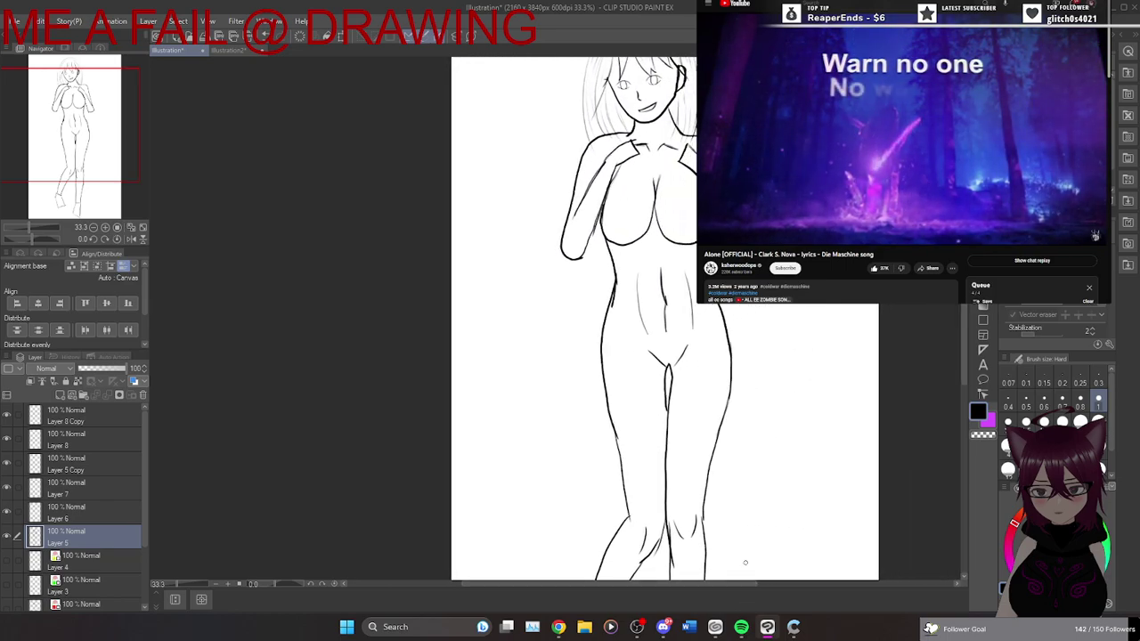
{"action": "mouse_move", "coordinate": [962, 296]}
{"action": "left_mouse_down"}
{"action": "mouse_move", "coordinate": [961, 273]}
{"action": "mouse_move", "coordinate": [957, 361]}
{"action": "mouse_move", "coordinate": [961, 293]}
{"action": "left_mouse_up"}
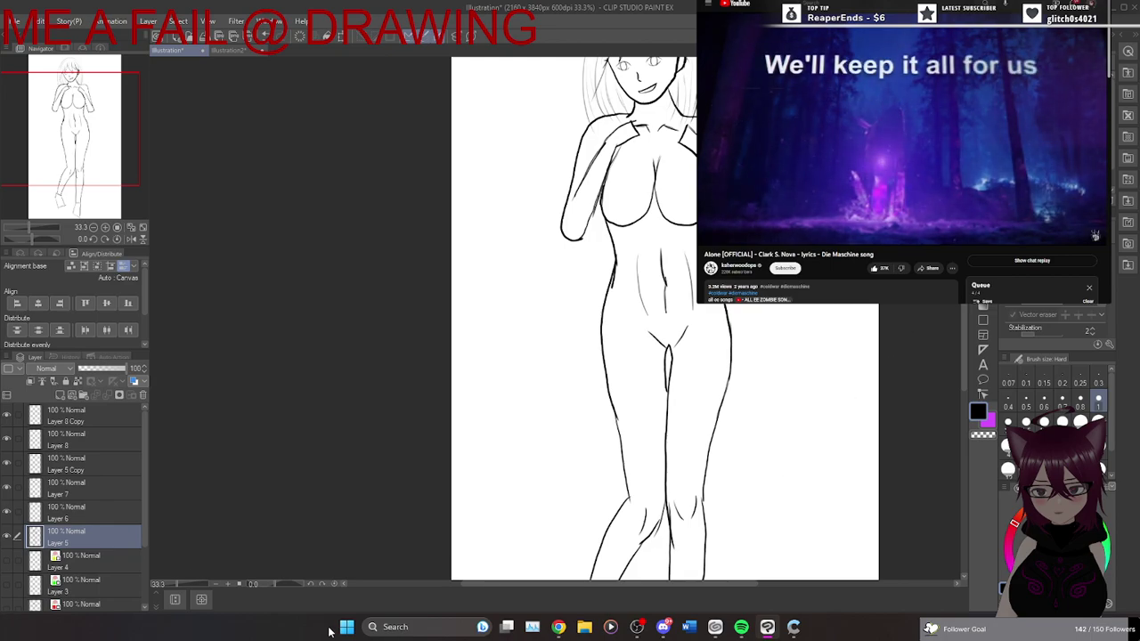
{"action": "left_click", "coordinate": [55, 422]}
{"action": "left_click", "coordinate": [83, 394]}
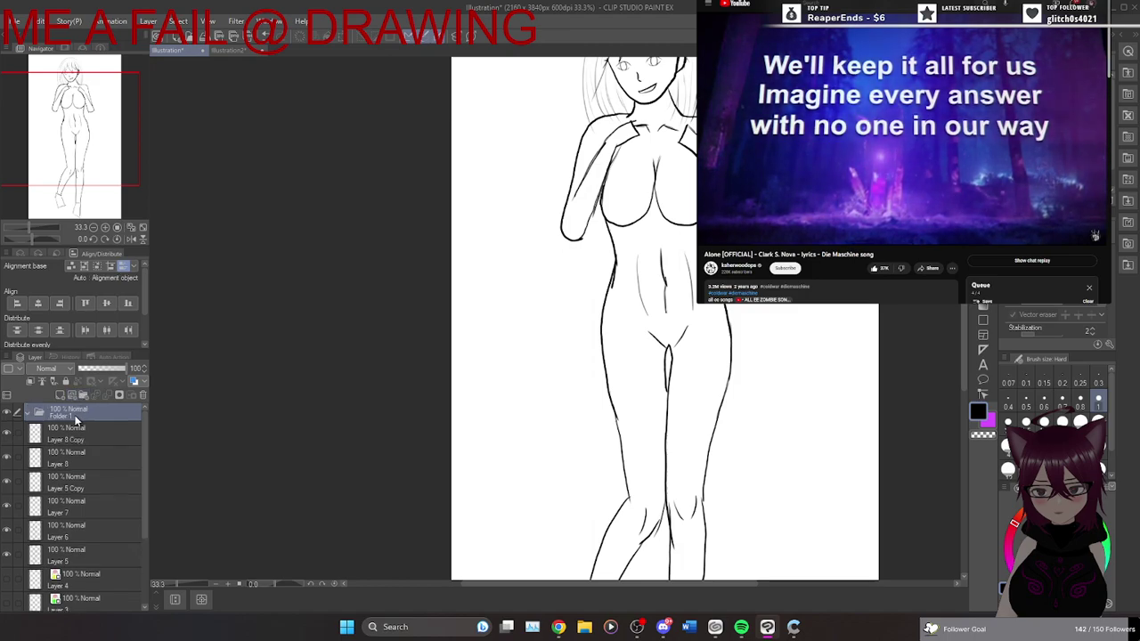
Rename the top layer folder to BODY and move the six layers from Layer 8 Copy down to Layer 5 into it.
{"action": "double_click", "coordinate": [62, 416]}
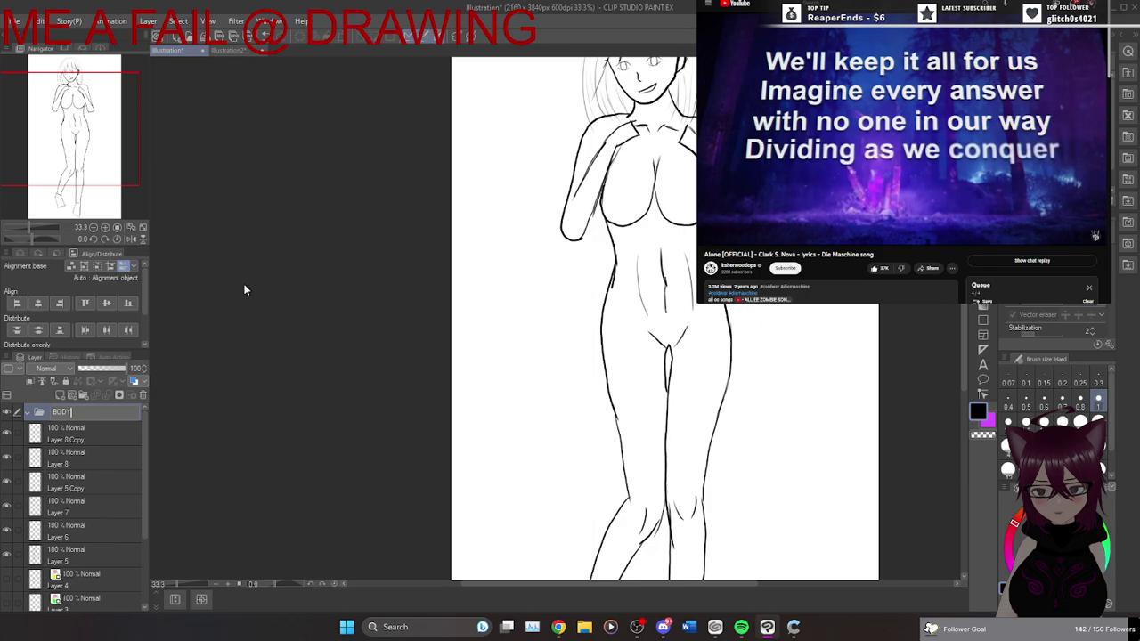
{"action": "key", "text": "Return"}
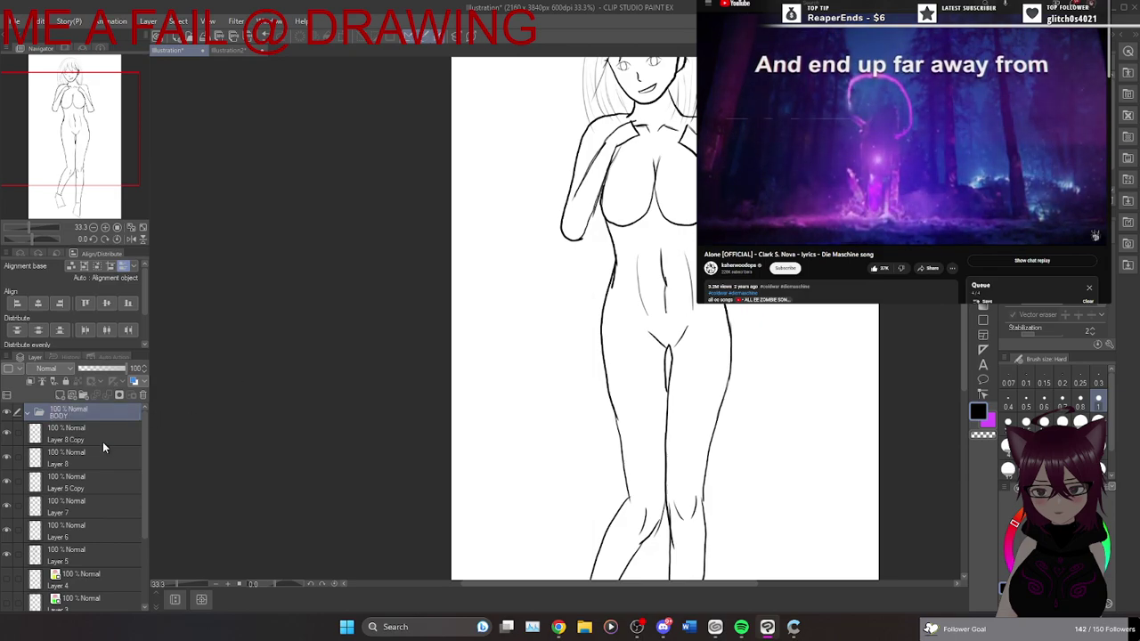
{"action": "left_click", "coordinate": [102, 440]}
{"action": "scroll", "coordinate": [96, 472], "scroll_direction": "down", "scroll_amount": 1}
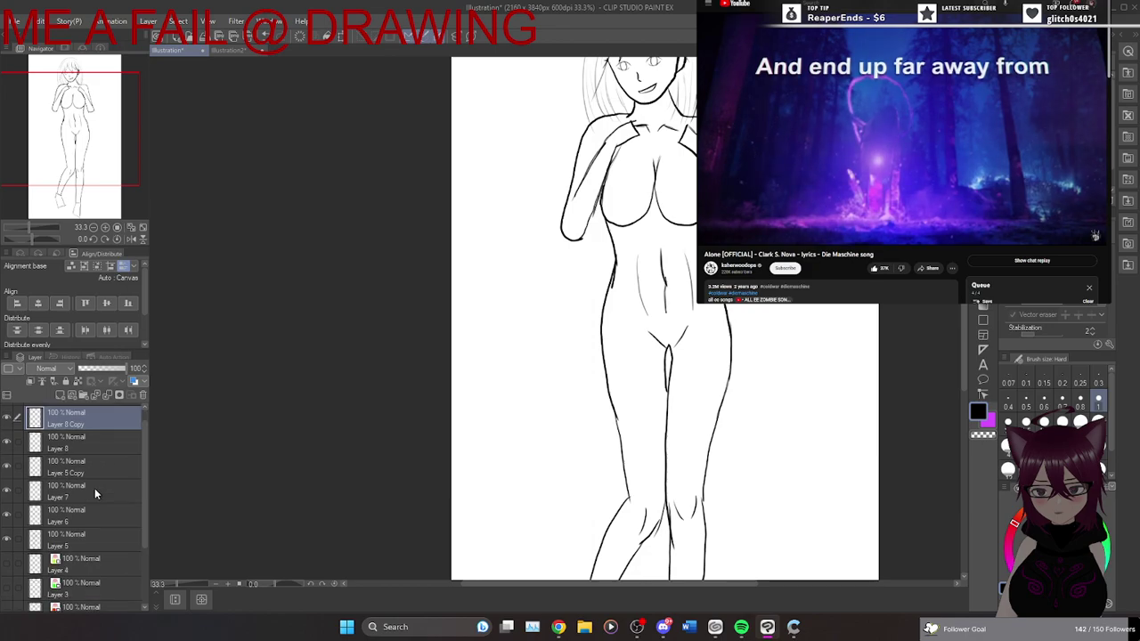
{"action": "left_click", "coordinate": [79, 546]}
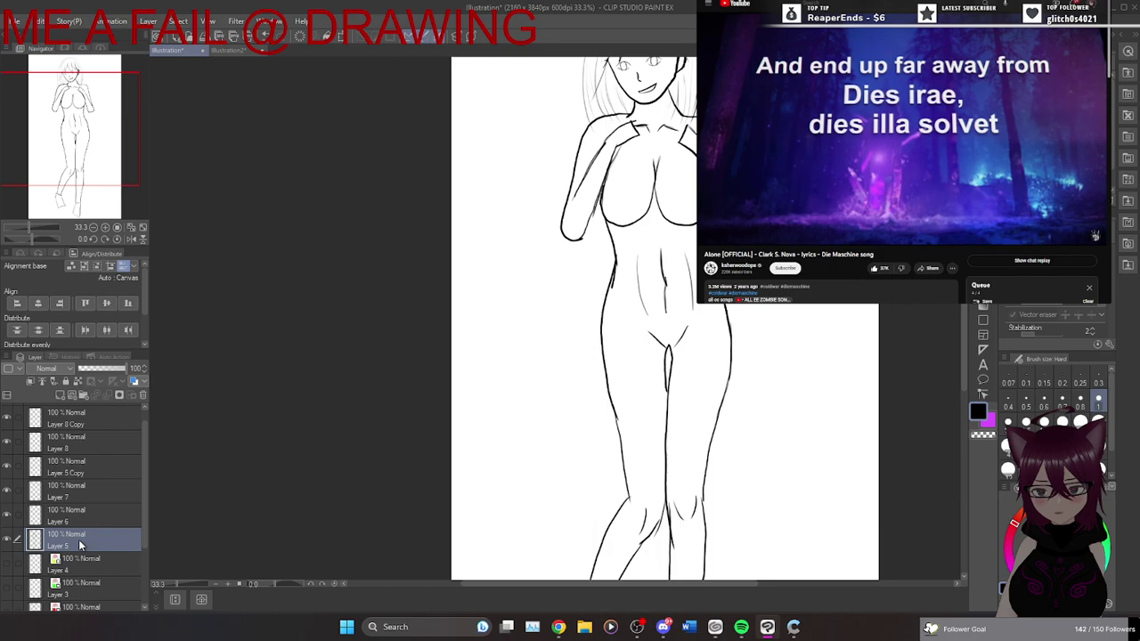
{"action": "scroll", "coordinate": [63, 548], "scroll_direction": "down", "scroll_amount": 2}
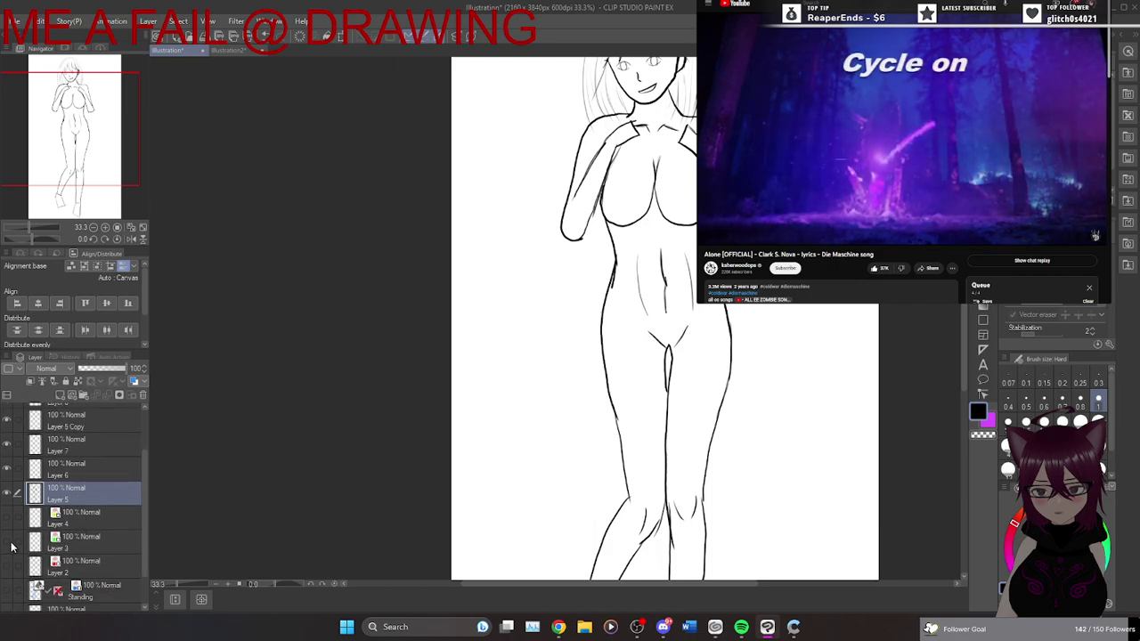
{"action": "scroll", "coordinate": [79, 468], "scroll_direction": "up", "scroll_amount": 3}
{"action": "left_click", "coordinate": [88, 440]}
{"action": "left_click", "coordinate": [78, 558], "text": "shift"}
{"action": "left_click_drag", "start_coordinate": [82, 438], "coordinate": [84, 418]}
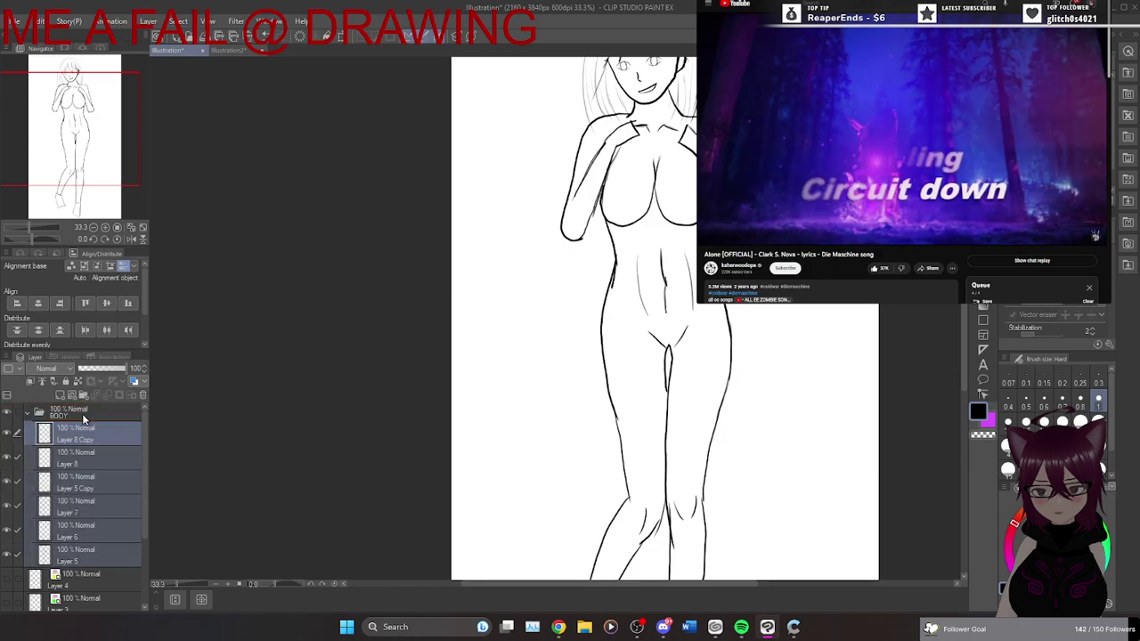
{"action": "left_click", "coordinate": [27, 414]}
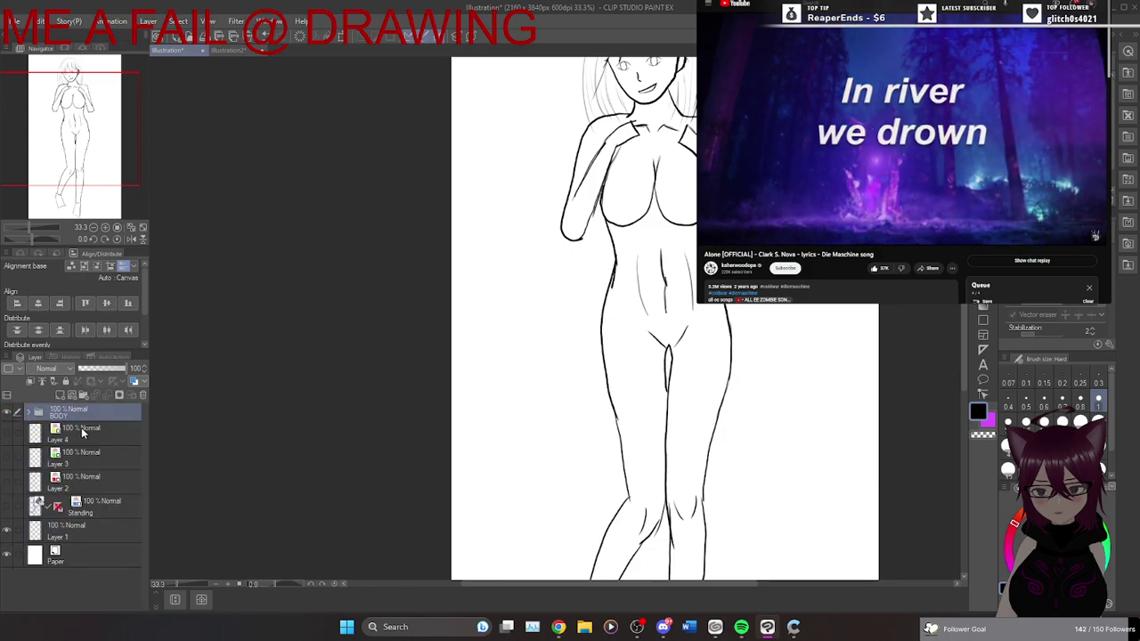
Create a new layer folder below BODY and name it SCKECHTS.
{"action": "left_click", "coordinate": [81, 394]}
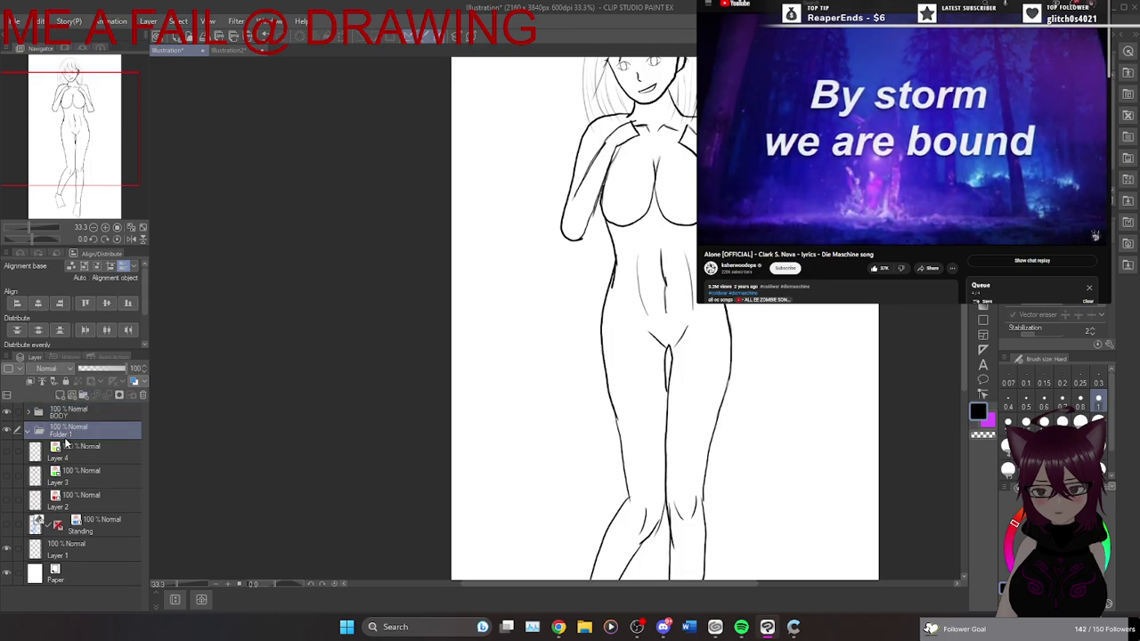
{"action": "double_click", "coordinate": [71, 431]}
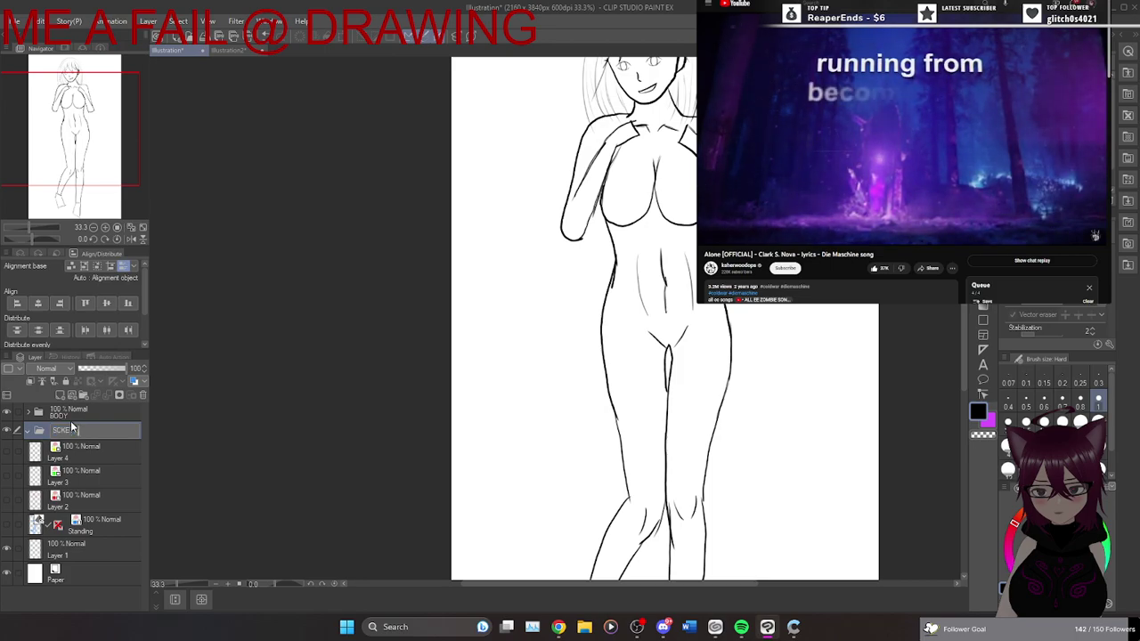
{"action": "type", "text": "SCKE"}
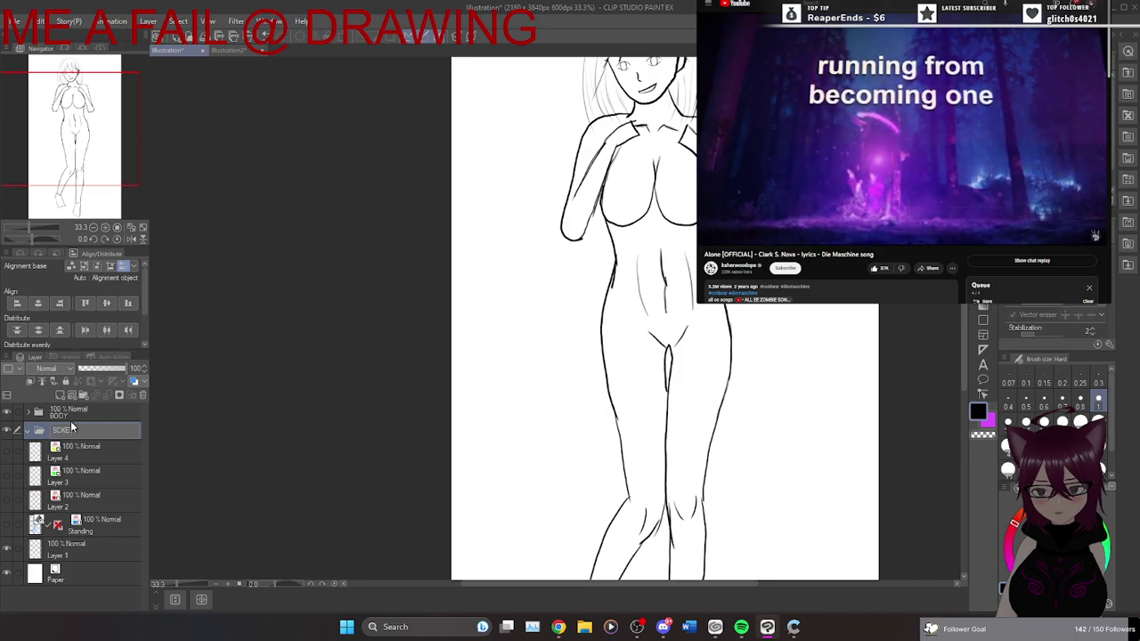
{"action": "type", "text": "LETS"}
{"action": "key", "text": "Return"}
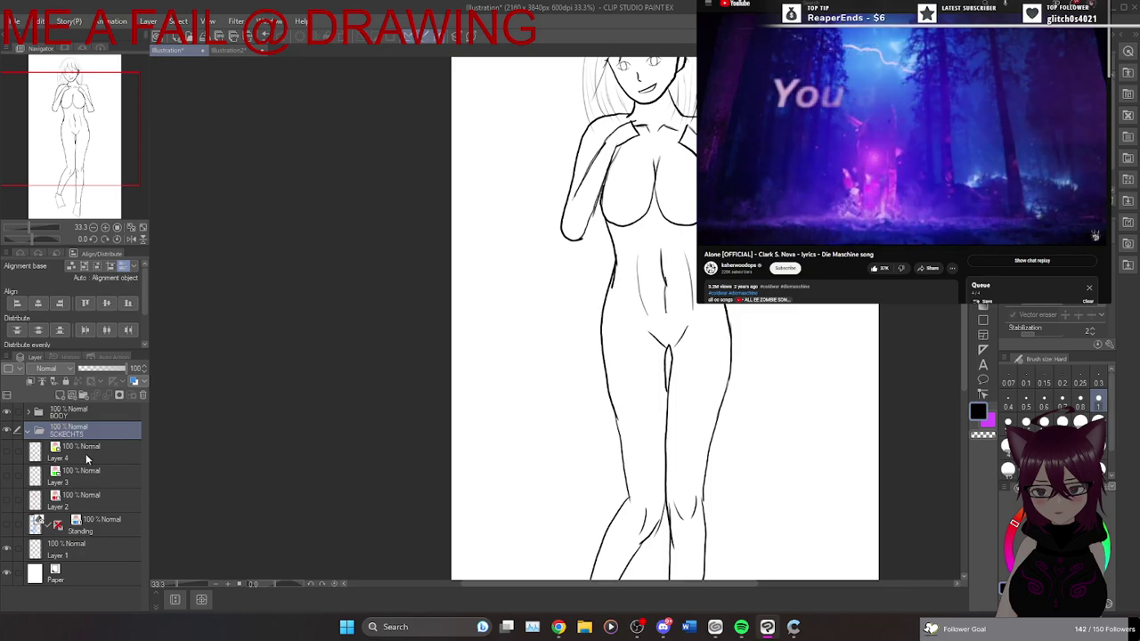
Move Layer 4, Layer 3 and Layer 2 into the SCKECHTS folder and collapse it.
{"action": "left_click", "coordinate": [85, 454], "text": "ctrl"}
{"action": "left_click", "coordinate": [82, 503], "text": "shift"}
{"action": "left_click_drag", "start_coordinate": [87, 468], "coordinate": [69, 433]}
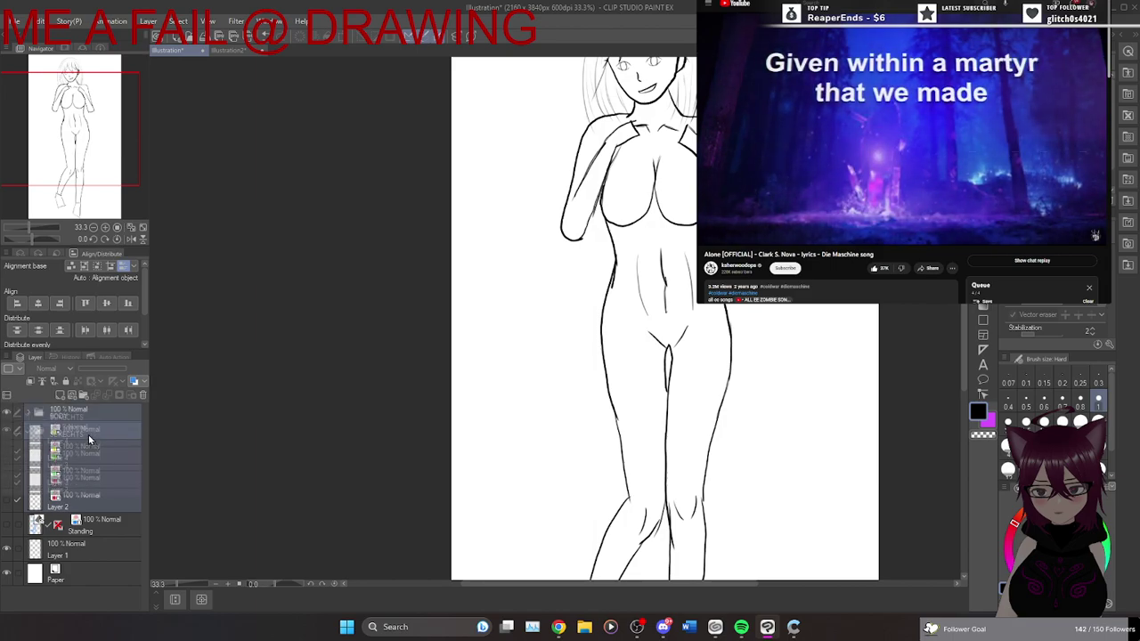
{"action": "left_click", "coordinate": [94, 457]}
{"action": "left_click", "coordinate": [85, 504], "text": "shift"}
{"action": "left_click_drag", "start_coordinate": [87, 453], "coordinate": [79, 437]}
{"action": "left_click", "coordinate": [39, 433]}
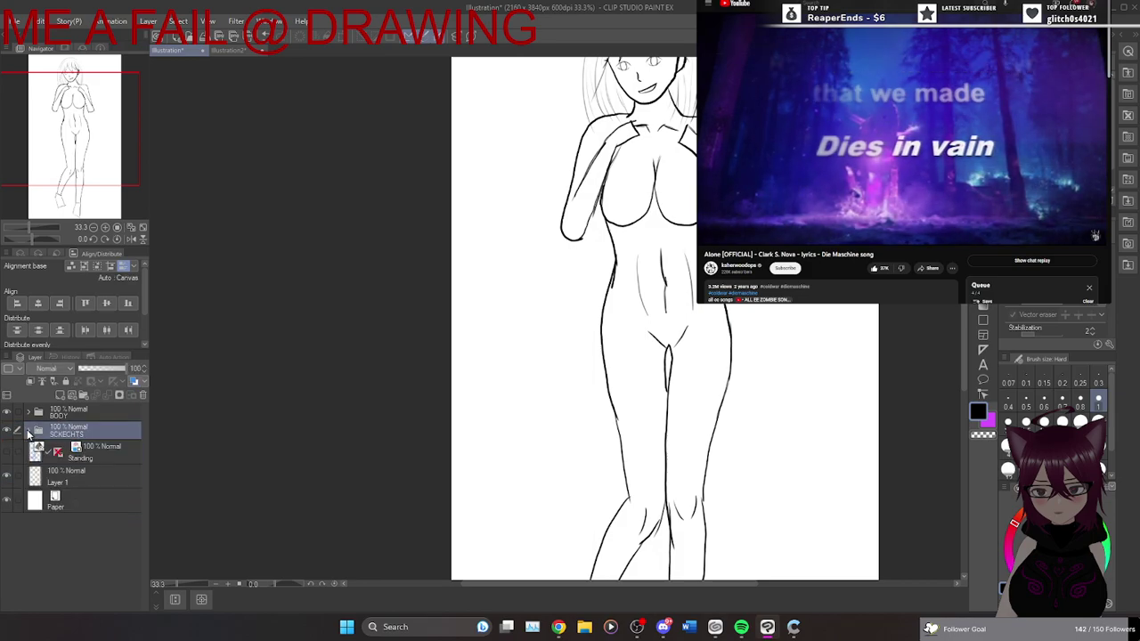
{"action": "left_click", "coordinate": [30, 432]}
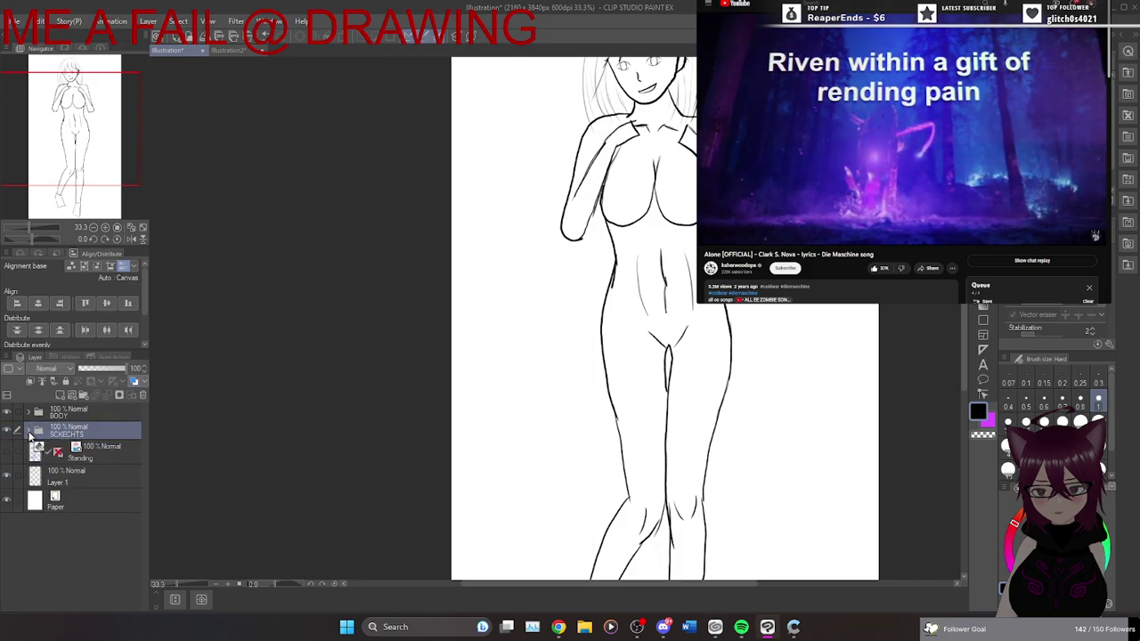
Examine the face up close and check what Layer 8 Copy in the BODY folder contains by toggling its visibility.
{"action": "scroll", "coordinate": [850, 205], "scroll_direction": "up", "scroll_amount": 2}
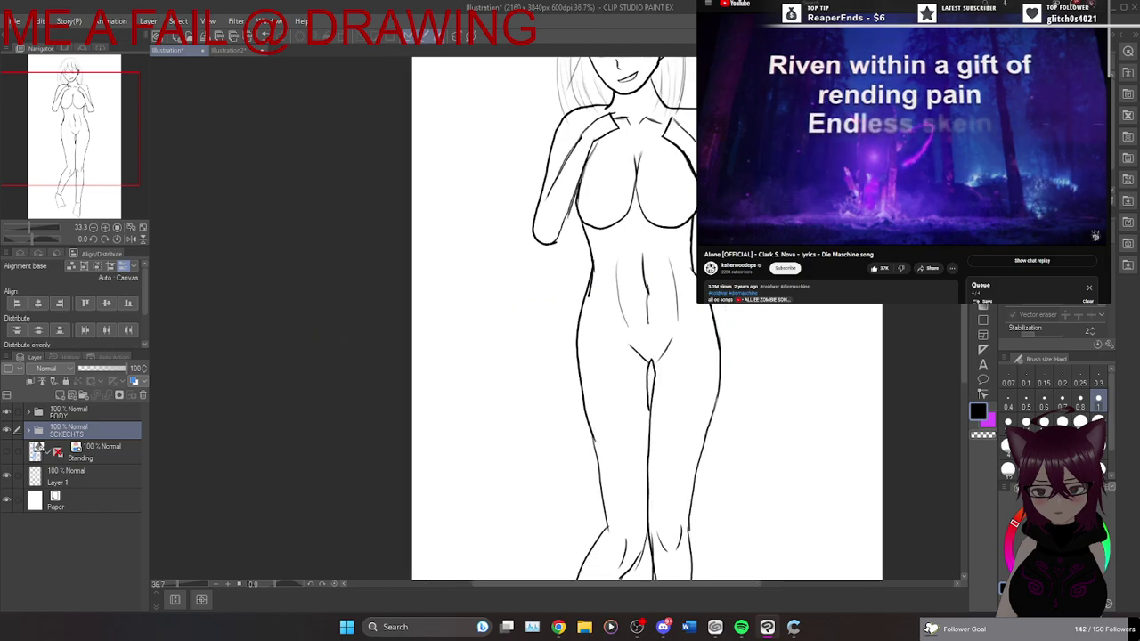
{"action": "scroll", "coordinate": [851, 205], "scroll_direction": "down", "scroll_amount": 3}
{"action": "left_click_drag", "start_coordinate": [963, 356], "coordinate": [964, 317]}
{"action": "scroll", "coordinate": [682, 339], "scroll_direction": "up", "scroll_amount": 1}
{"action": "scroll", "coordinate": [666, 255], "scroll_direction": "up", "scroll_amount": 3}
{"action": "scroll", "coordinate": [680, 234], "scroll_direction": "up", "scroll_amount": 3}
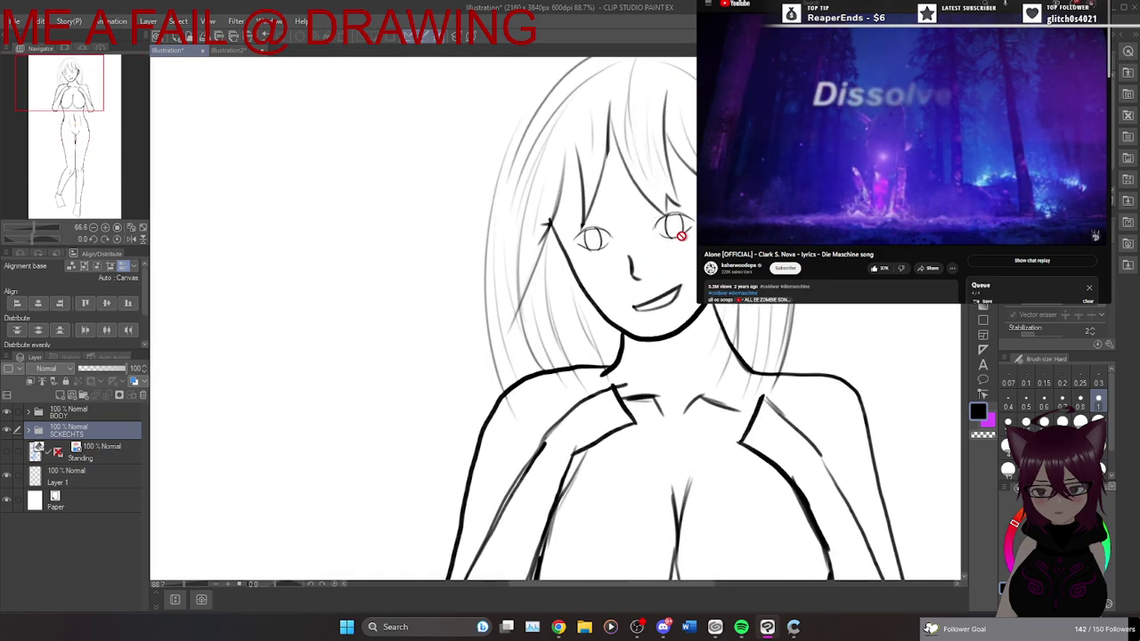
{"action": "left_click", "coordinate": [38, 415]}
{"action": "left_click", "coordinate": [32, 414]}
{"action": "left_click", "coordinate": [59, 442]}
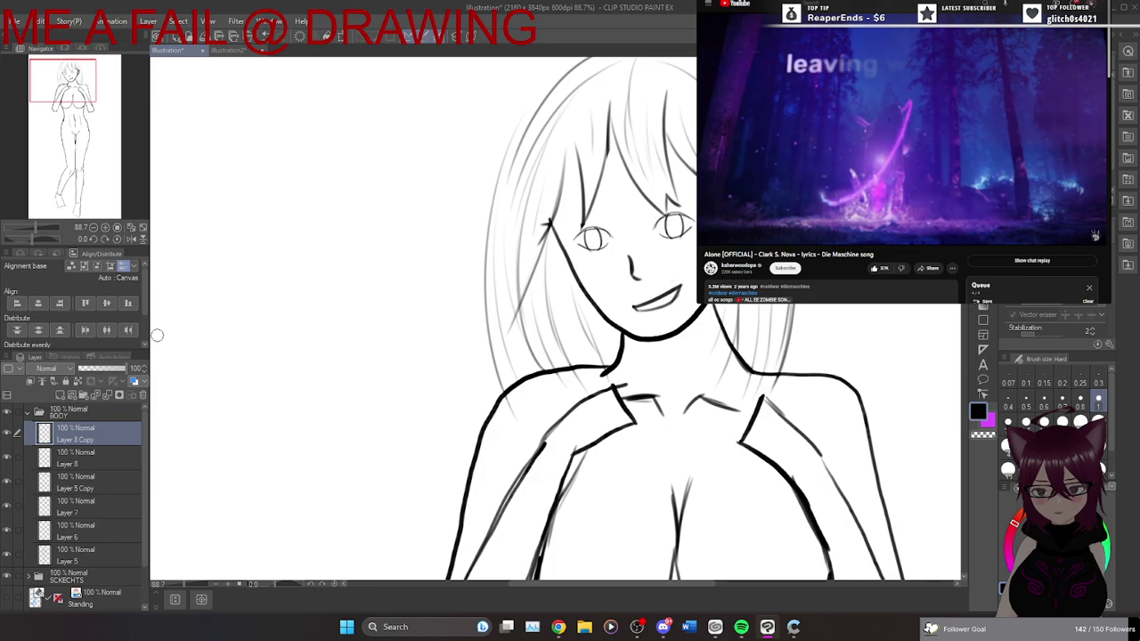
{"action": "key", "text": "space"}
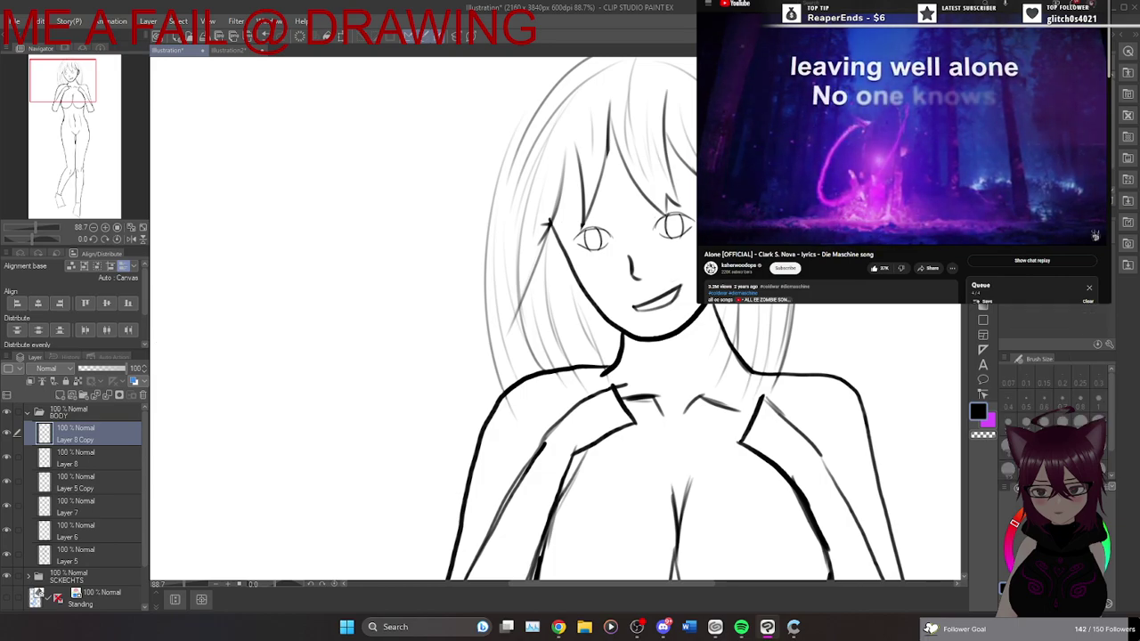
{"action": "left_click", "coordinate": [7, 435]}
{"action": "left_click", "coordinate": [7, 435]}
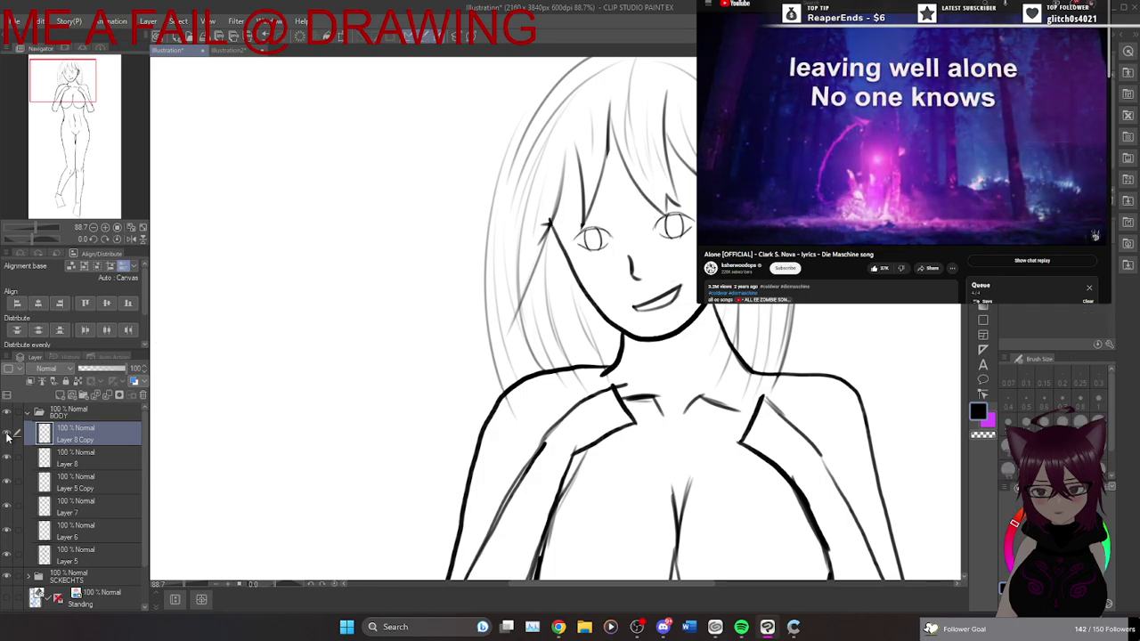
Select the eye nearest the ear on Layer 8 and enlarge it to about 109%.
{"action": "left_click", "coordinate": [98, 464]}
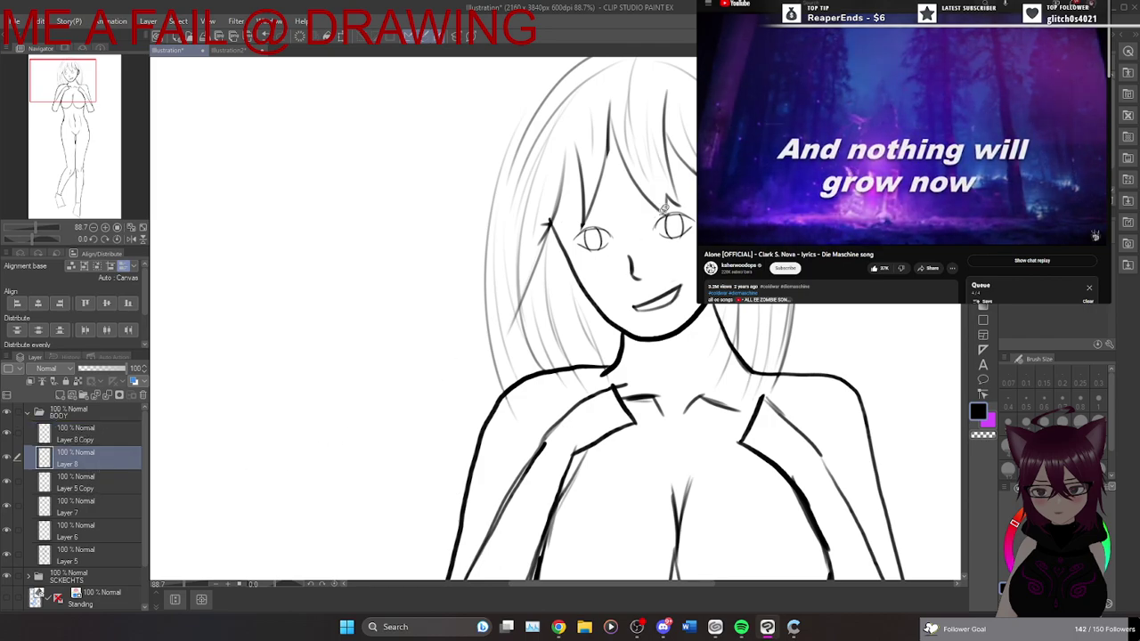
{"action": "key", "text": "ctrl+t"}
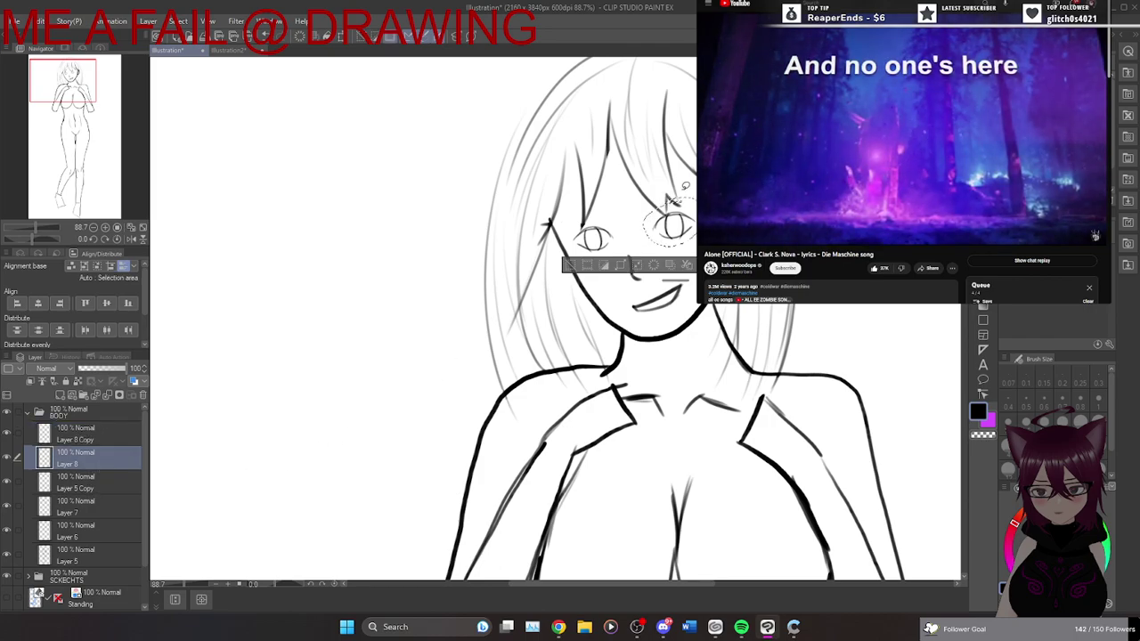
{"action": "left_click_drag", "start_coordinate": [672, 200], "coordinate": [674, 194]}
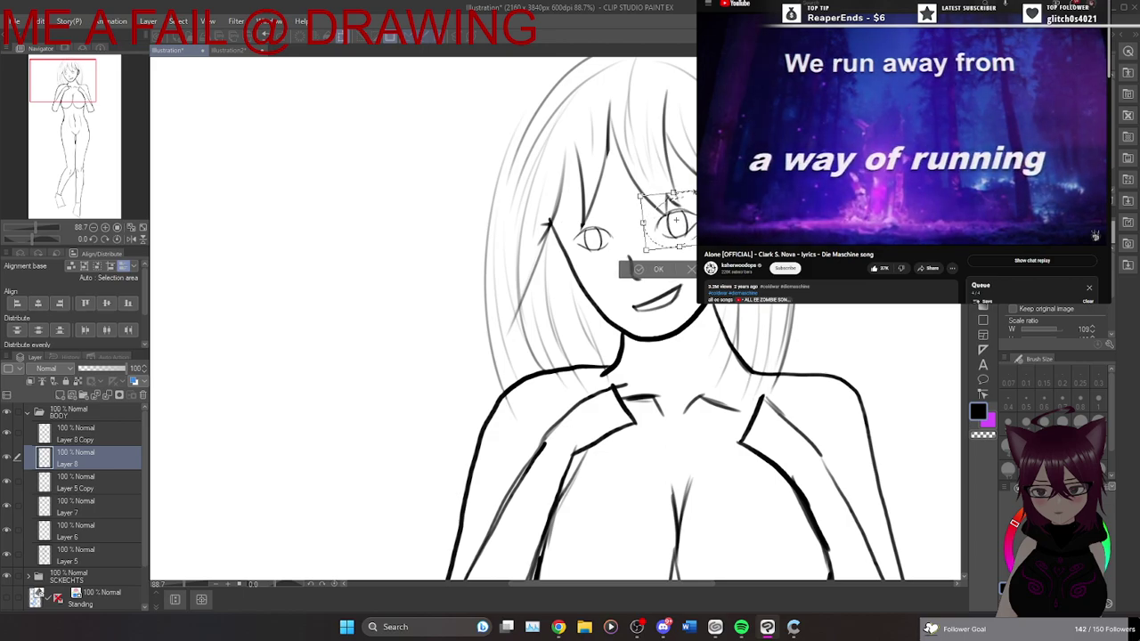
{"action": "left_click", "coordinate": [658, 269]}
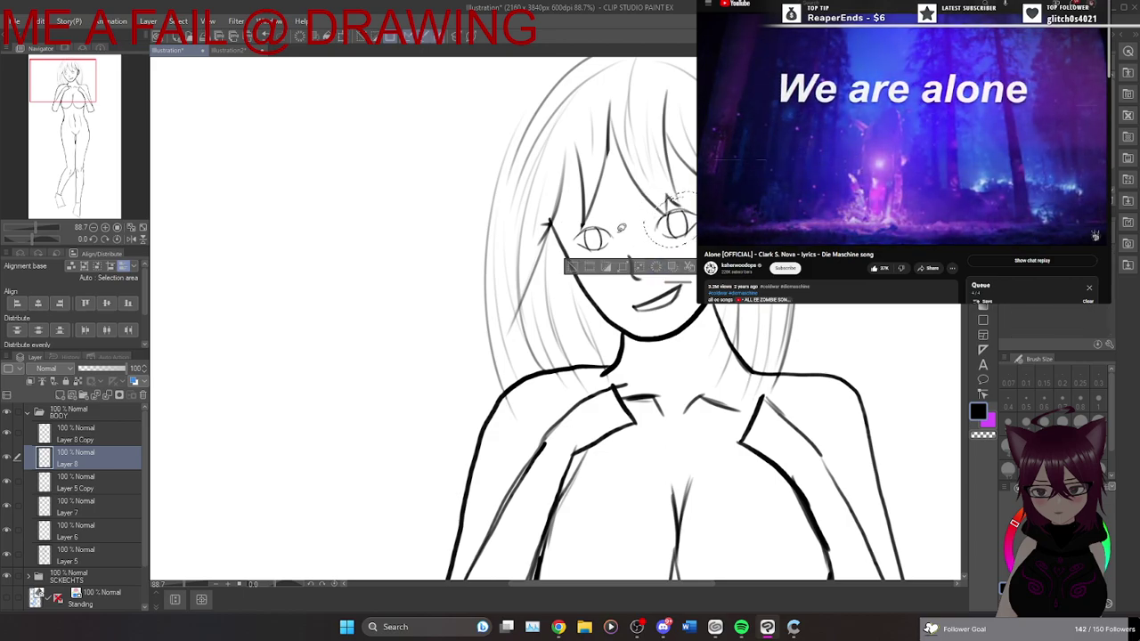
Clear the selection, select the other eye on Layer 8 Copy and enlarge it to about 113%.
{"action": "left_click", "coordinate": [89, 434]}
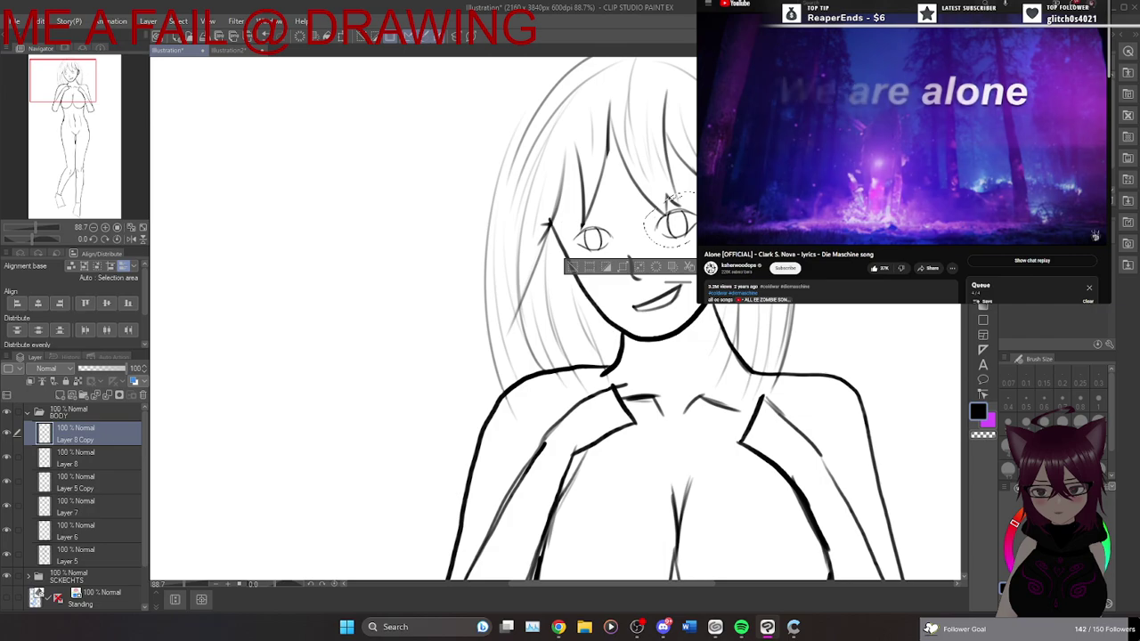
{"action": "key", "text": "ctrl+d"}
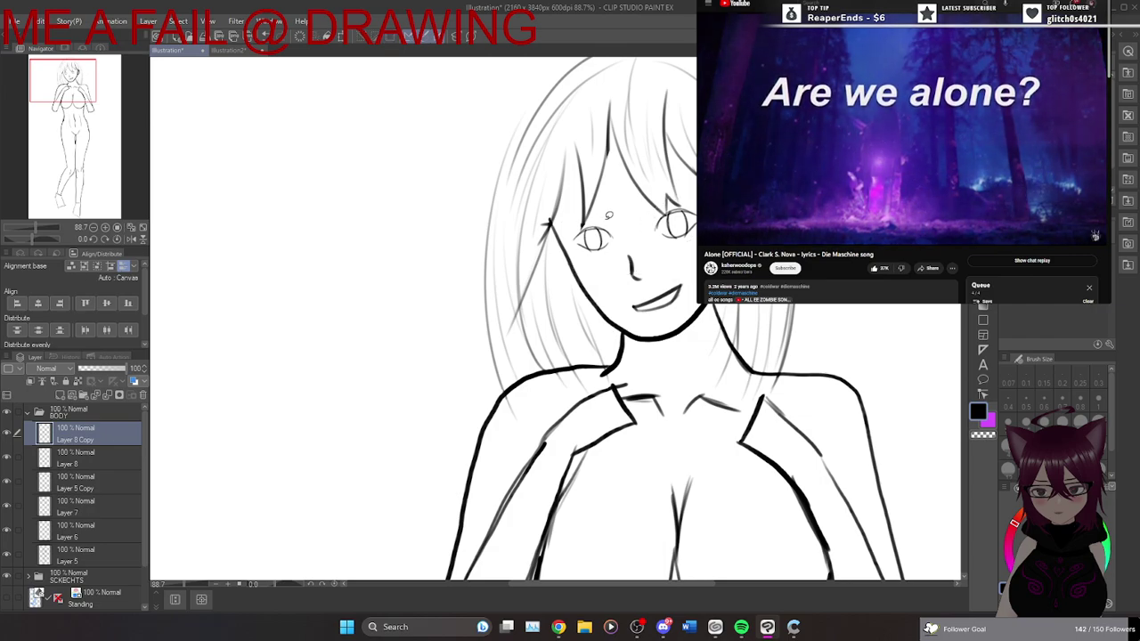
{"action": "left_click_drag", "start_coordinate": [632, 230], "coordinate": [602, 216]}
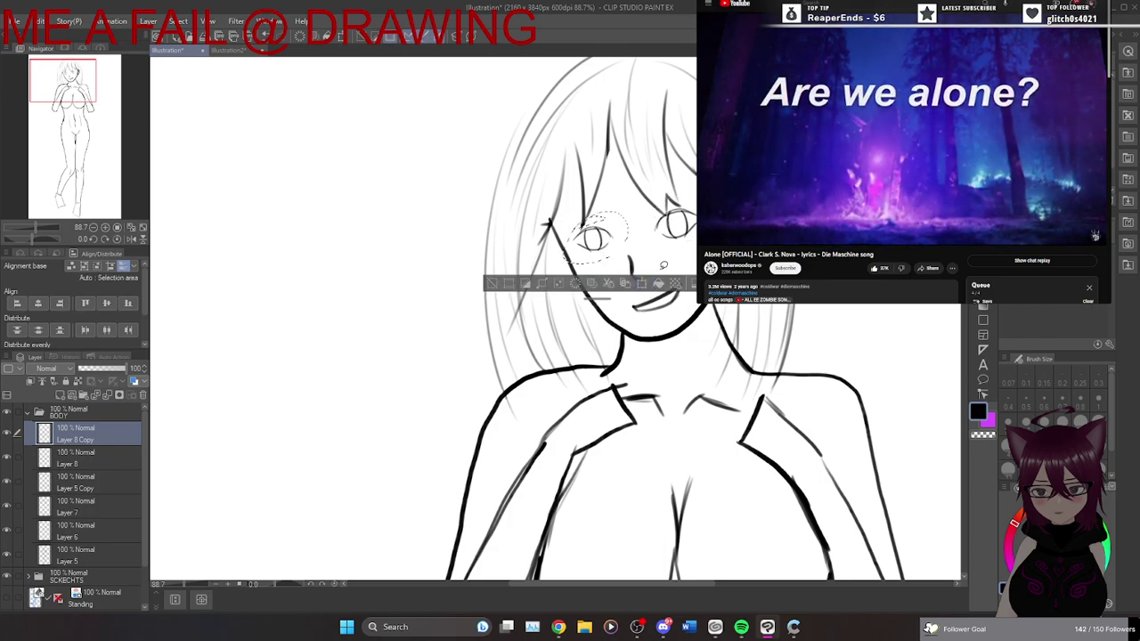
{"action": "key", "text": "ctrl+t"}
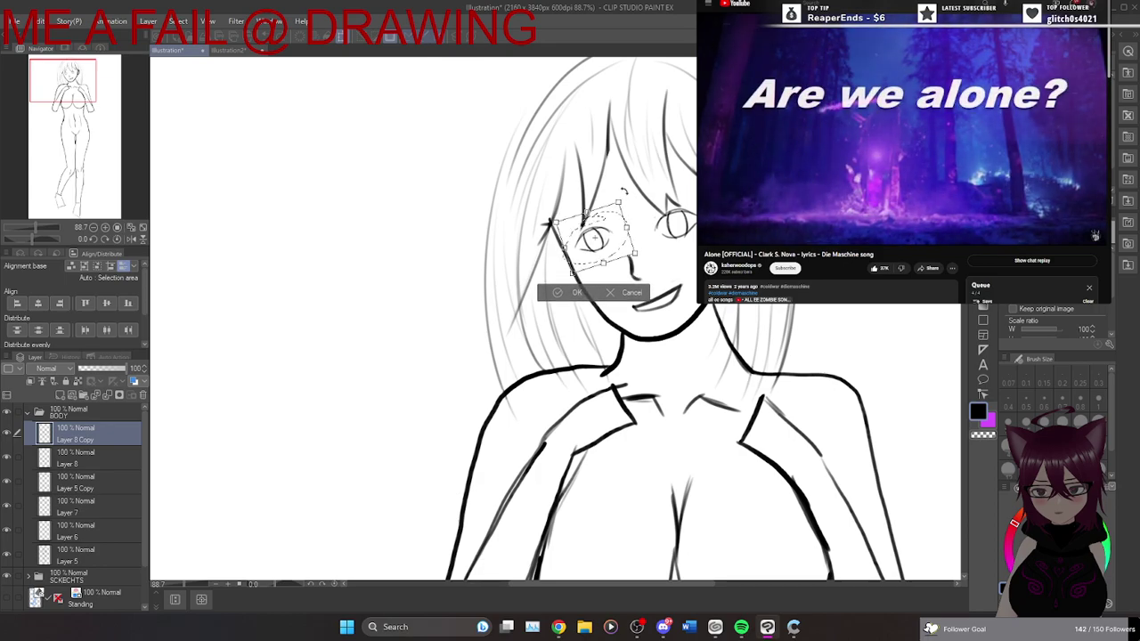
{"action": "left_click_drag", "start_coordinate": [617, 201], "coordinate": [630, 190]}
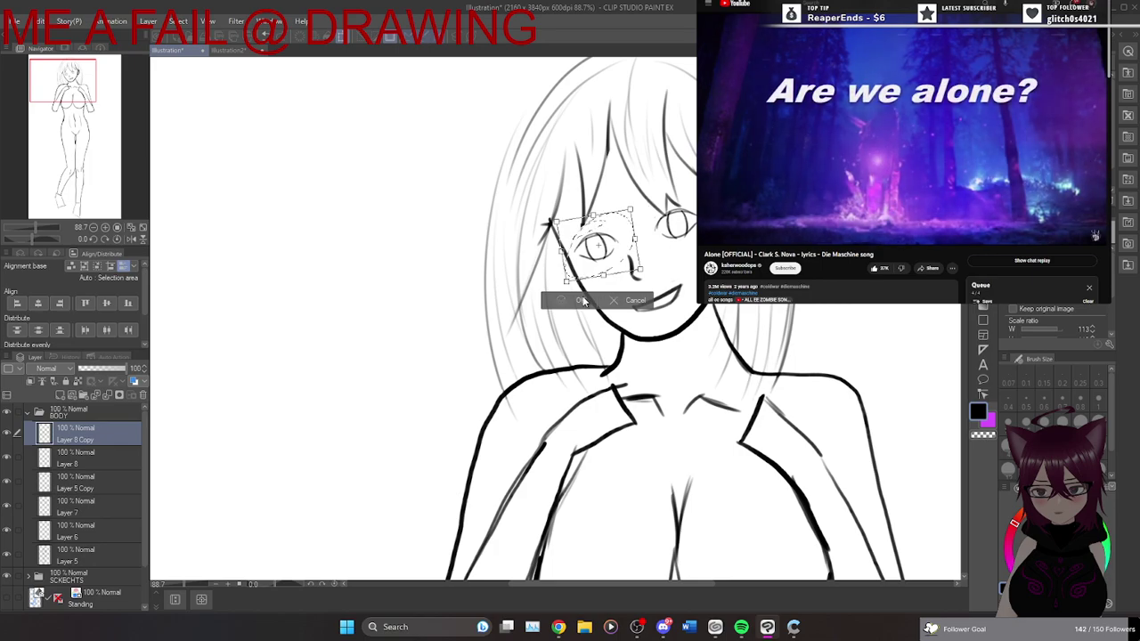
{"action": "key", "text": "Return"}
Move the hair sketch on Layer 5 Copy off the head to the empty area beside it and erase the stray dark lines carried along.
{"action": "scroll", "coordinate": [686, 376], "scroll_direction": "down", "scroll_amount": 3}
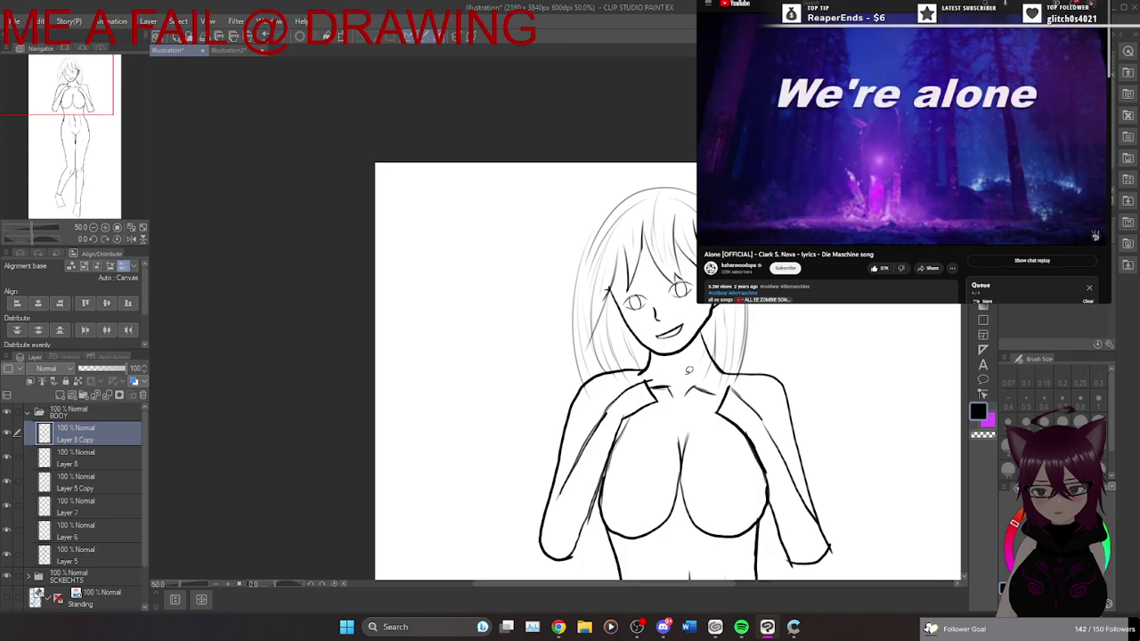
{"action": "left_click", "coordinate": [8, 484]}
{"action": "left_click", "coordinate": [9, 486]}
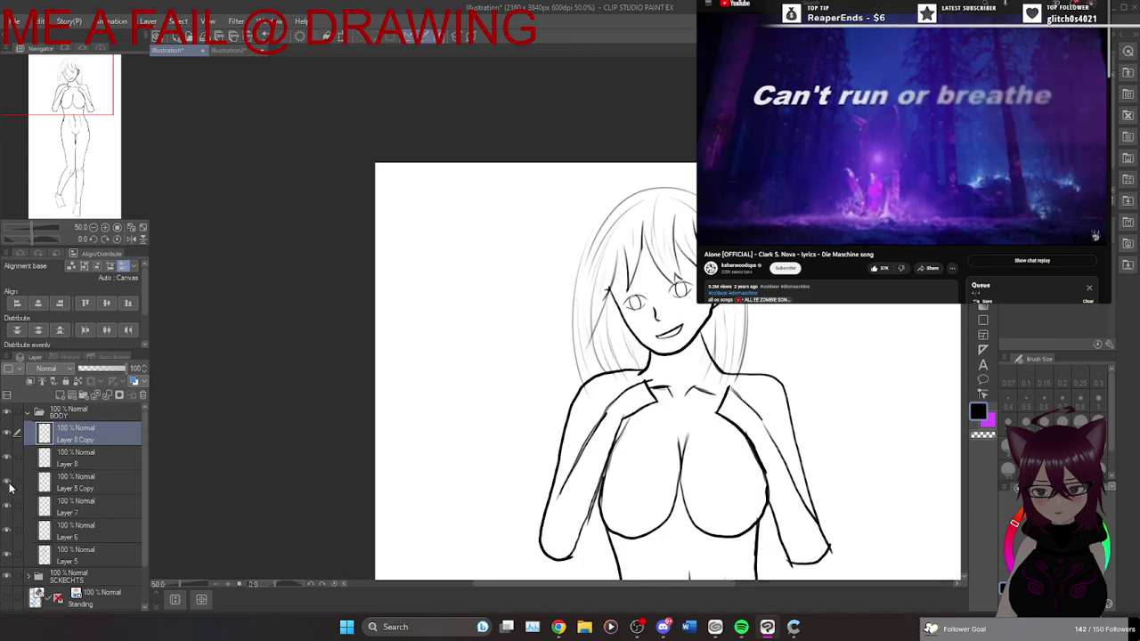
{"action": "left_click", "coordinate": [105, 487]}
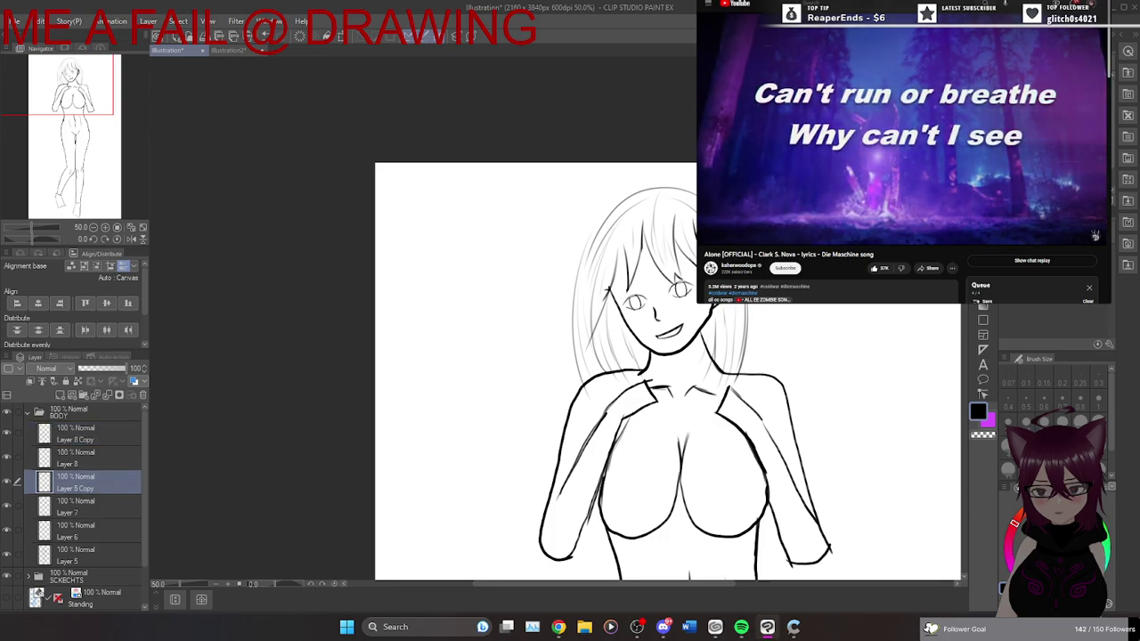
{"action": "left_click_drag", "start_coordinate": [668, 374], "coordinate": [658, 362]}
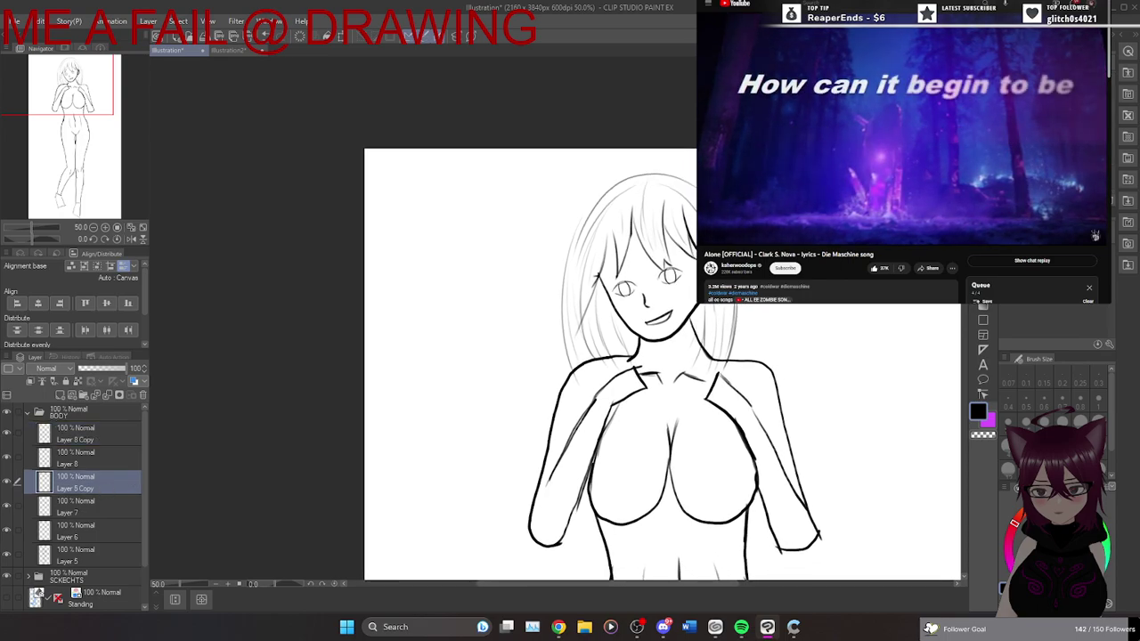
{"action": "left_click_drag", "start_coordinate": [714, 204], "coordinate": [659, 165]}
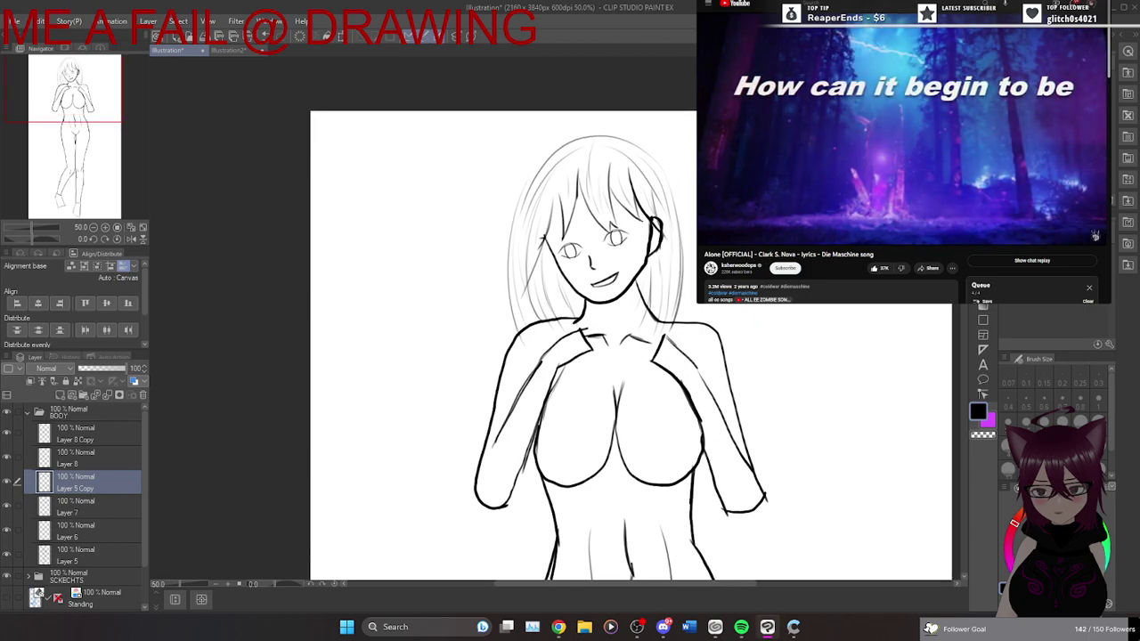
{"action": "mouse_move", "coordinate": [649, 176]}
{"action": "left_mouse_down"}
{"action": "mouse_move", "coordinate": [662, 173]}
{"action": "mouse_move", "coordinate": [651, 189]}
{"action": "mouse_move", "coordinate": [664, 189]}
{"action": "mouse_move", "coordinate": [825, 178]}
{"action": "mouse_move", "coordinate": [813, 173]}
{"action": "left_mouse_up"}
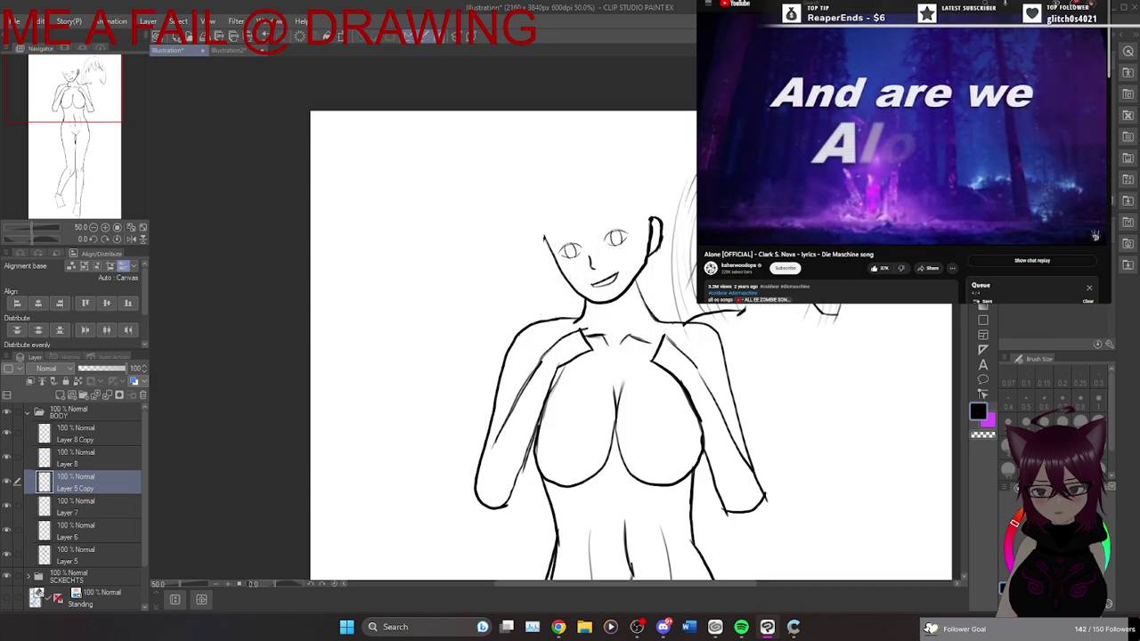
{"action": "key", "text": "e"}
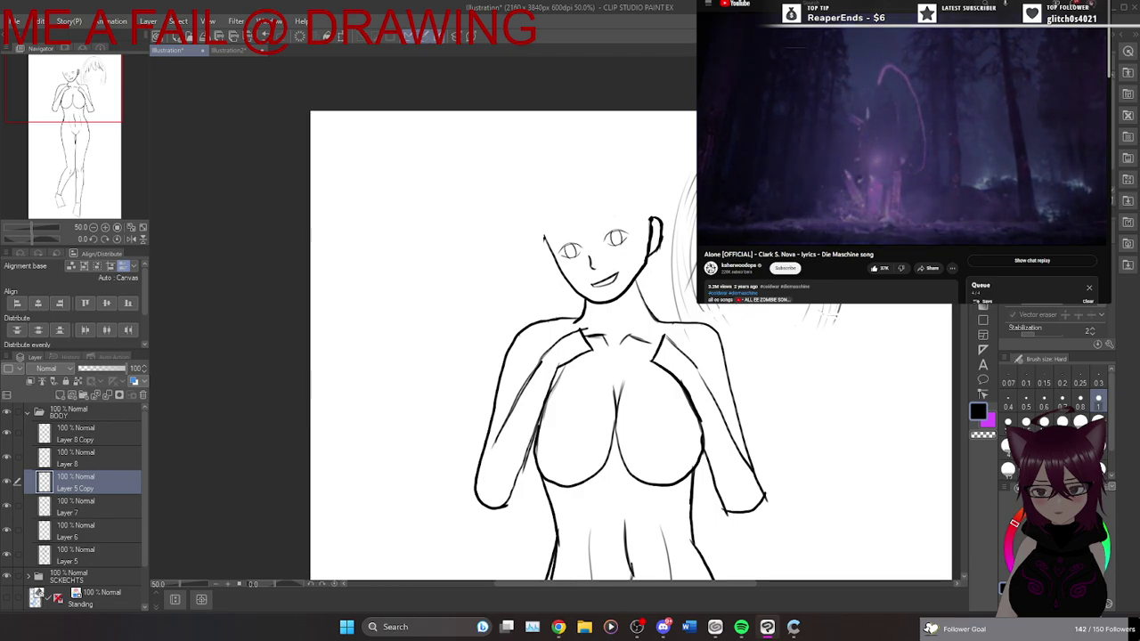
Move the hair sketch on Layer 5 Copy back onto the character's head and nudge it into alignment.
{"action": "mouse_move", "coordinate": [788, 147]}
{"action": "left_mouse_down"}
{"action": "mouse_move", "coordinate": [686, 145]}
{"action": "mouse_move", "coordinate": [618, 173]}
{"action": "mouse_move", "coordinate": [627, 161]}
{"action": "left_mouse_up"}
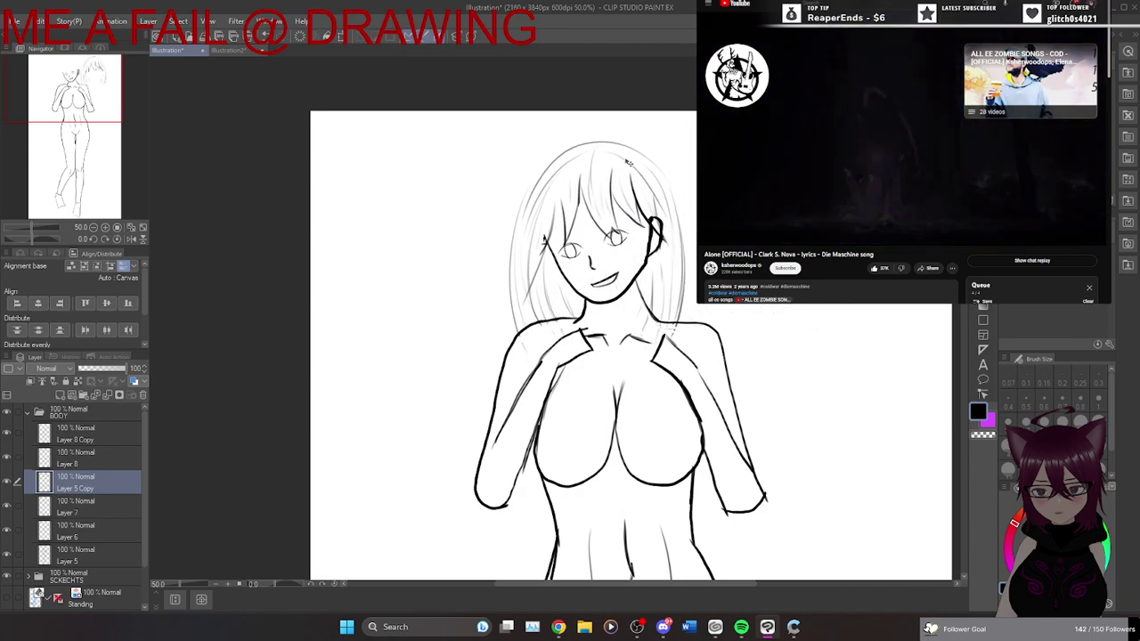
{"action": "mouse_move", "coordinate": [631, 165]}
{"action": "left_mouse_down"}
{"action": "mouse_move", "coordinate": [632, 183]}
{"action": "mouse_move", "coordinate": [628, 166]}
{"action": "left_mouse_up"}
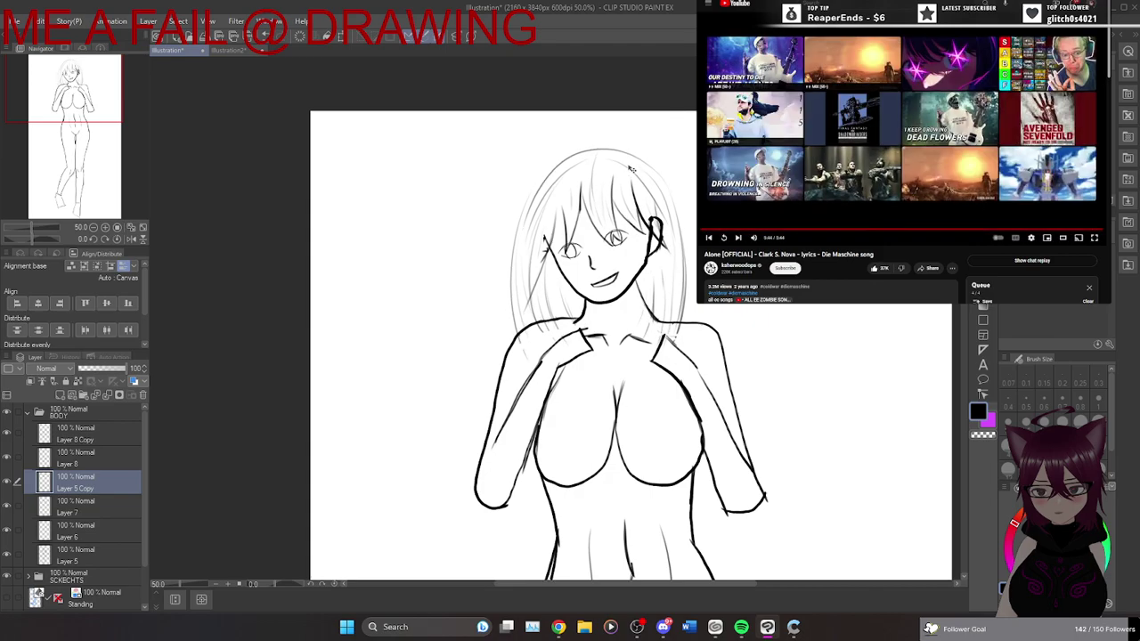
{"action": "key", "text": "g"}
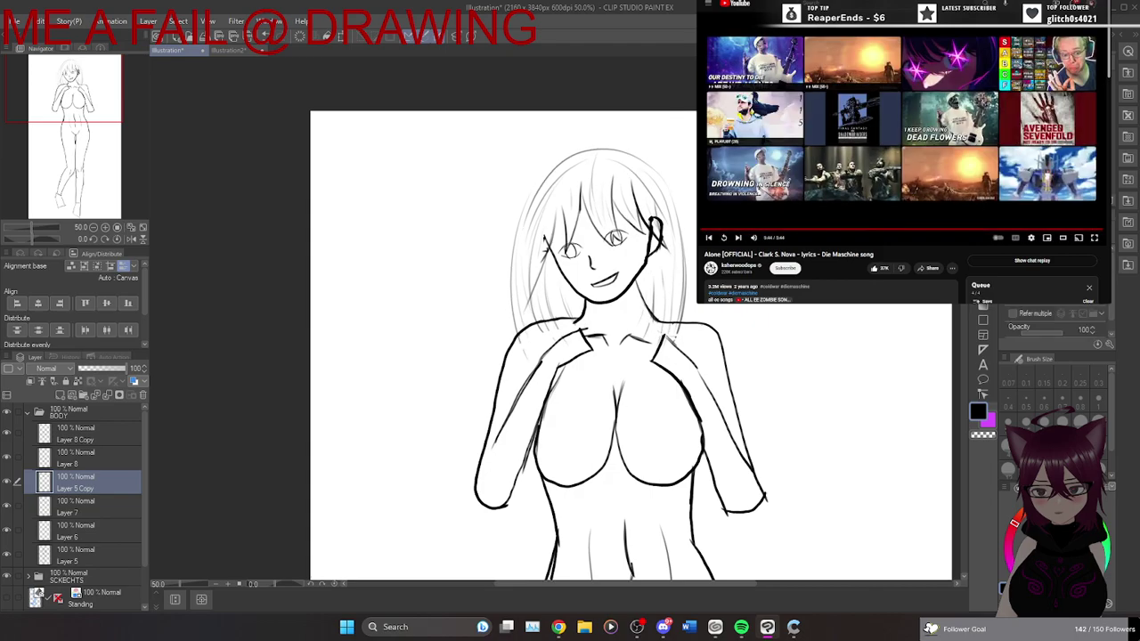
{"action": "left_click", "coordinate": [687, 338]}
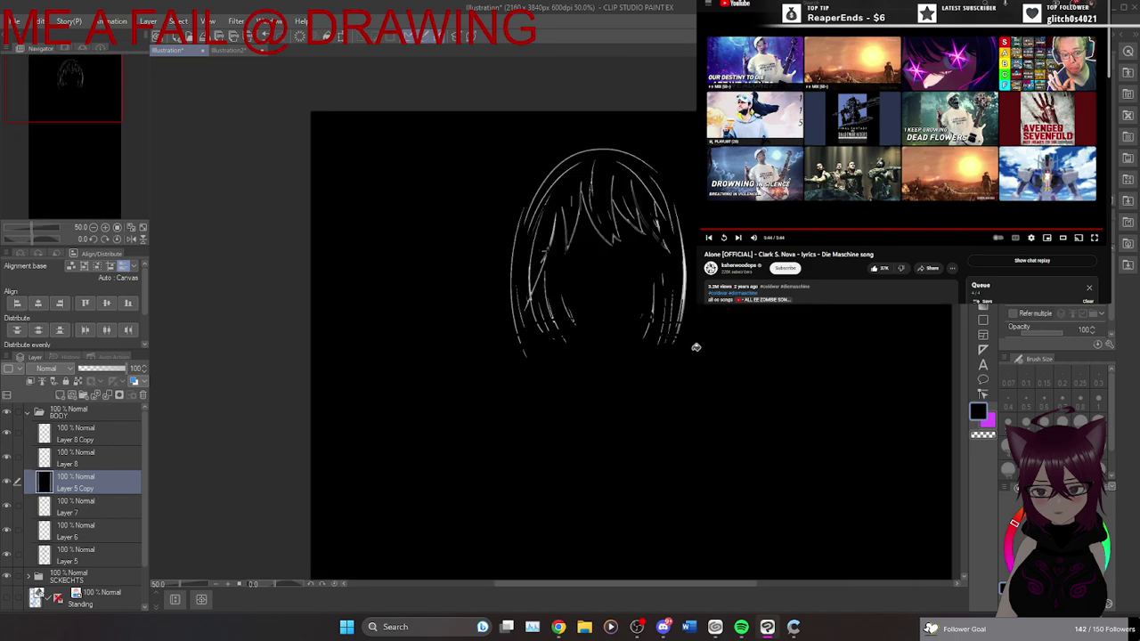
{"action": "key", "text": "ctrl+z"}
Erase the hair strands that run past the shoulder line on Layer 5 Copy.
{"action": "key", "text": "e"}
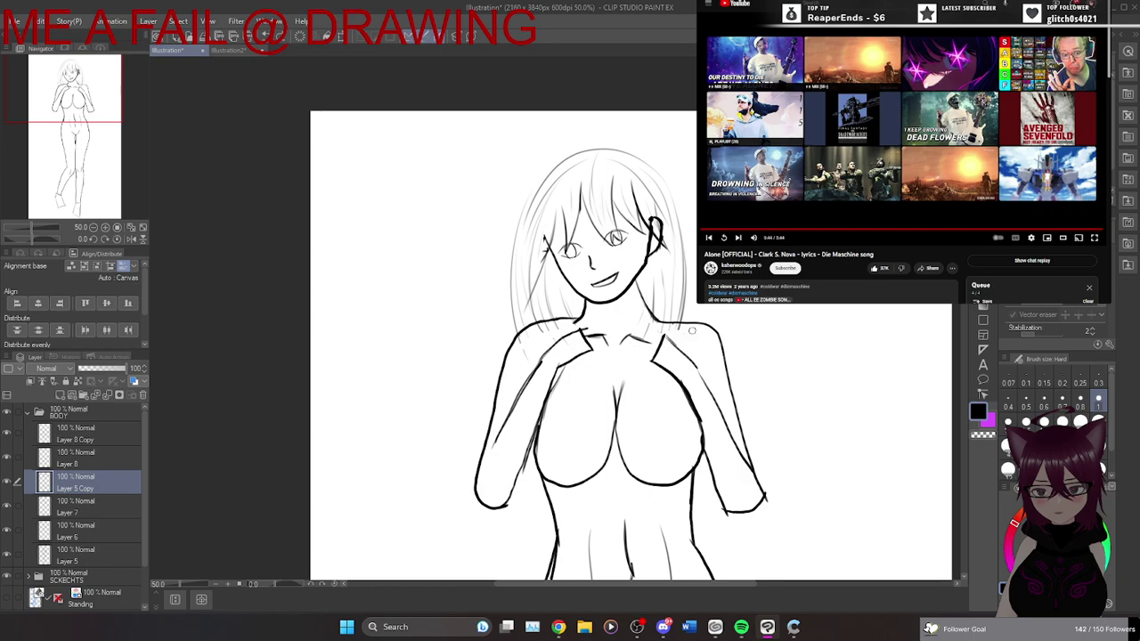
{"action": "scroll", "coordinate": [677, 326], "scroll_direction": "up", "scroll_amount": 5}
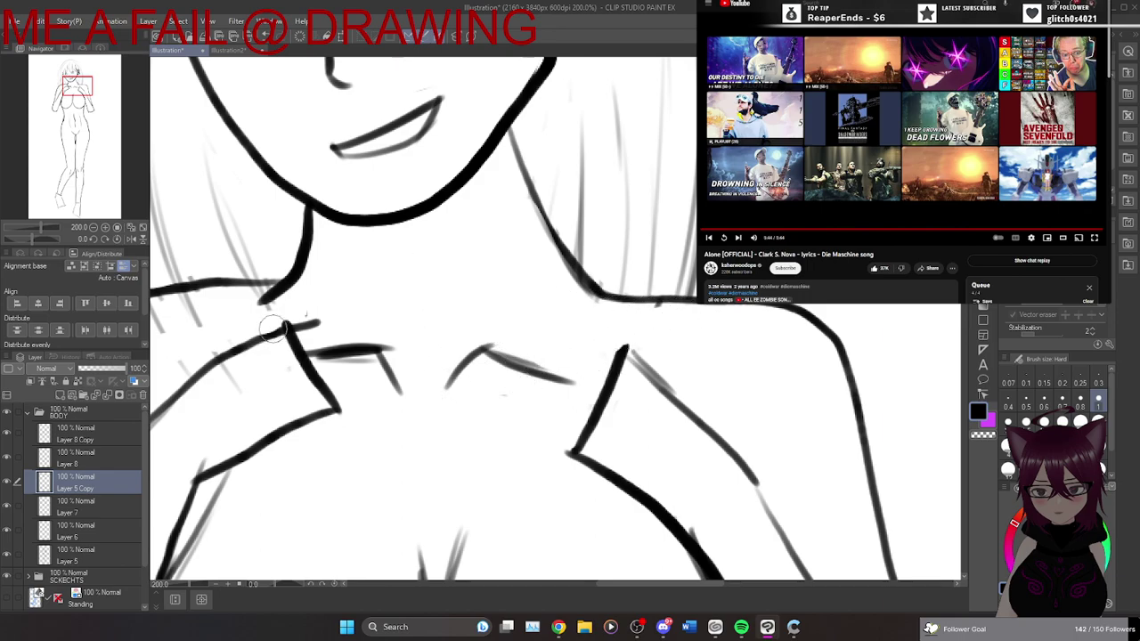
{"action": "left_click_drag", "start_coordinate": [705, 588], "coordinate": [665, 588]}
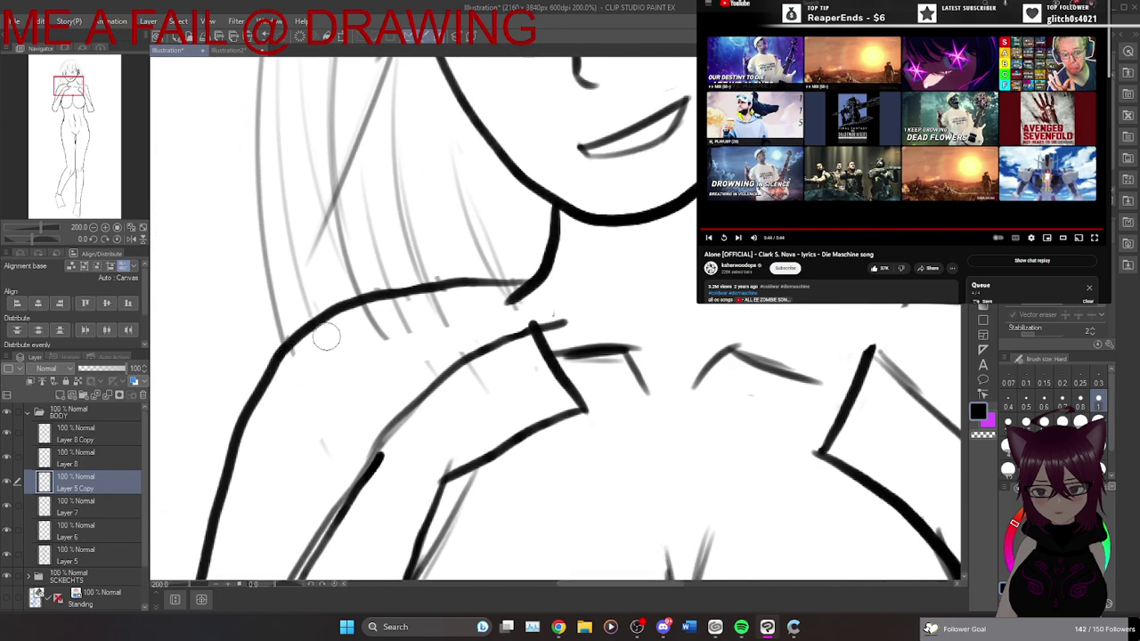
{"action": "mouse_move", "coordinate": [296, 356]}
{"action": "left_mouse_down"}
{"action": "mouse_move", "coordinate": [413, 308]}
{"action": "mouse_move", "coordinate": [361, 316]}
{"action": "mouse_move", "coordinate": [474, 296]}
{"action": "mouse_move", "coordinate": [392, 321]}
{"action": "mouse_move", "coordinate": [394, 330]}
{"action": "mouse_move", "coordinate": [528, 301]}
{"action": "left_mouse_up"}
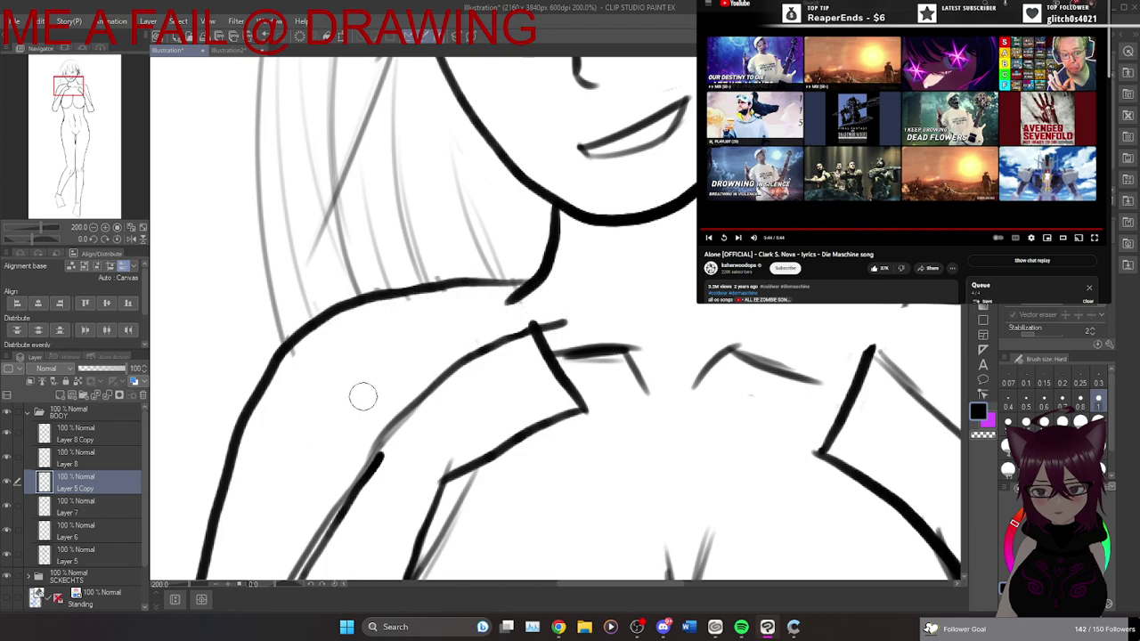
Collapse the BODY folder, add a new raster layer above it and set up the drawing brush at size 1.
{"action": "scroll", "coordinate": [472, 383], "scroll_direction": "down", "scroll_amount": 1}
{"action": "scroll", "coordinate": [472, 383], "scroll_direction": "down", "scroll_amount": 1}
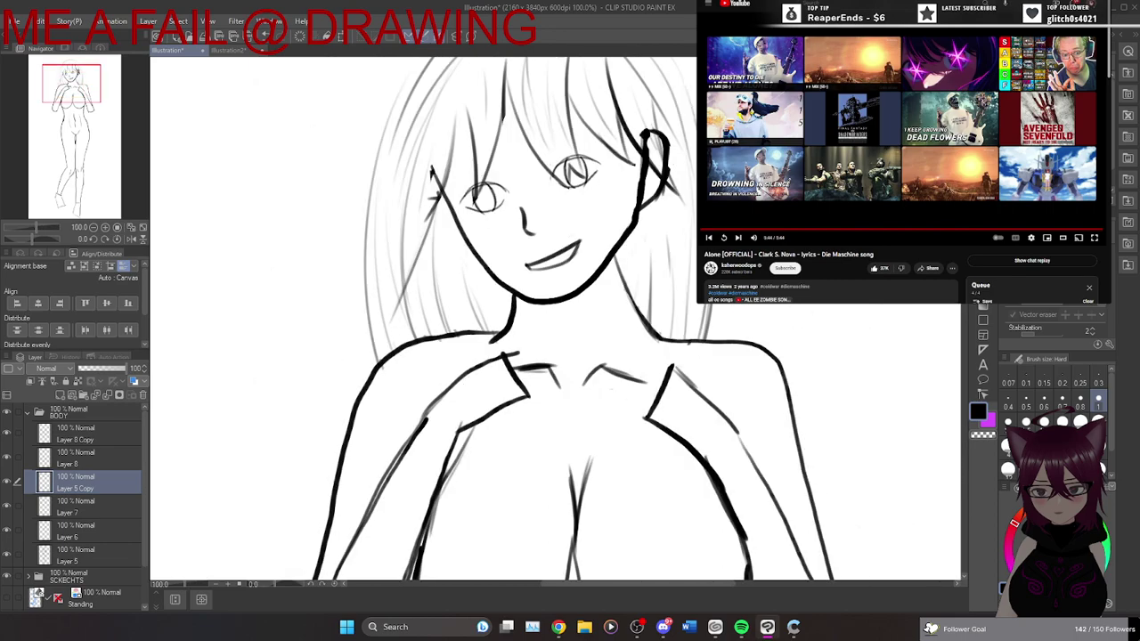
{"action": "left_click_drag", "start_coordinate": [555, 318], "coordinate": [555, 405]}
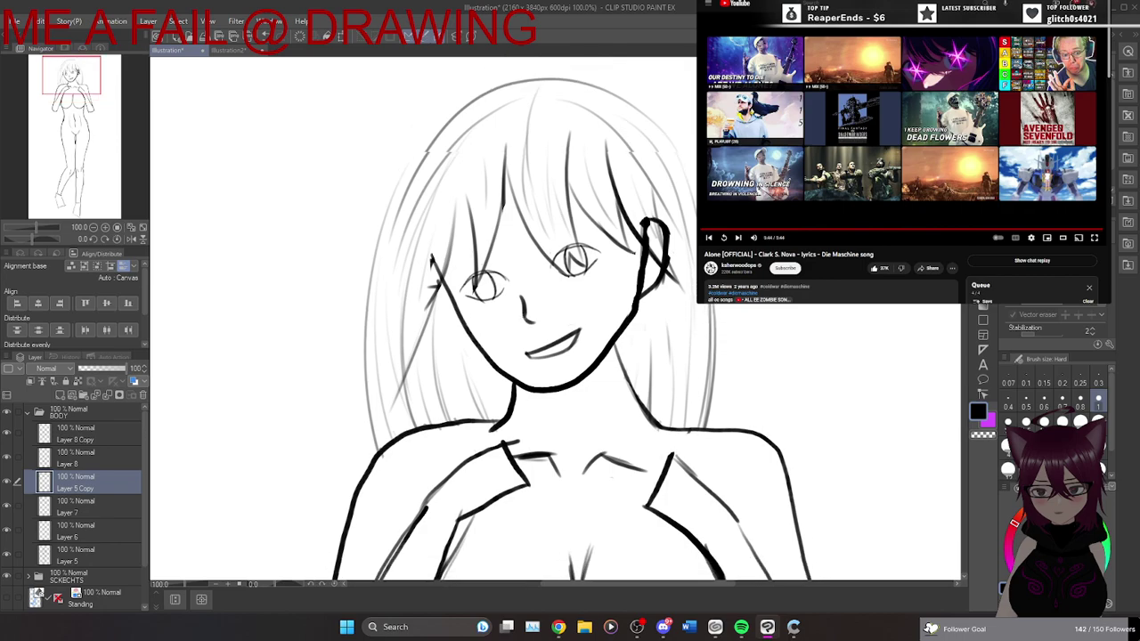
{"action": "scroll", "coordinate": [555, 405], "scroll_direction": "down", "scroll_amount": 1}
{"action": "scroll", "coordinate": [954, 221], "scroll_direction": "down", "scroll_amount": 1}
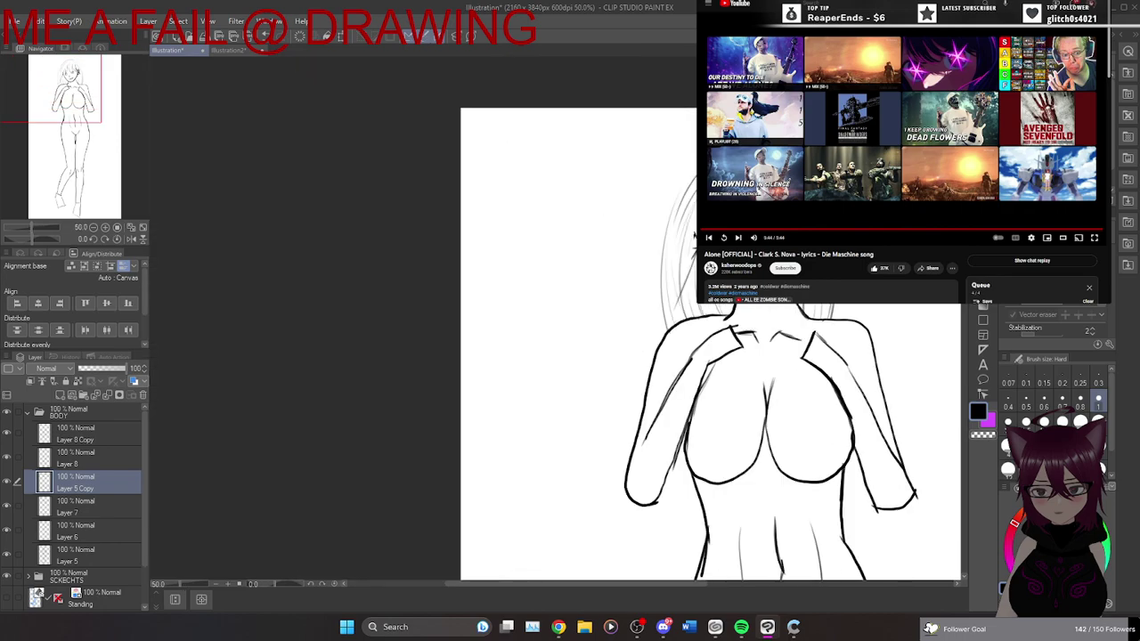
{"action": "left_click_drag", "start_coordinate": [962, 218], "coordinate": [952, 334]}
{"action": "scroll", "coordinate": [954, 338], "scroll_direction": "down", "scroll_amount": 2}
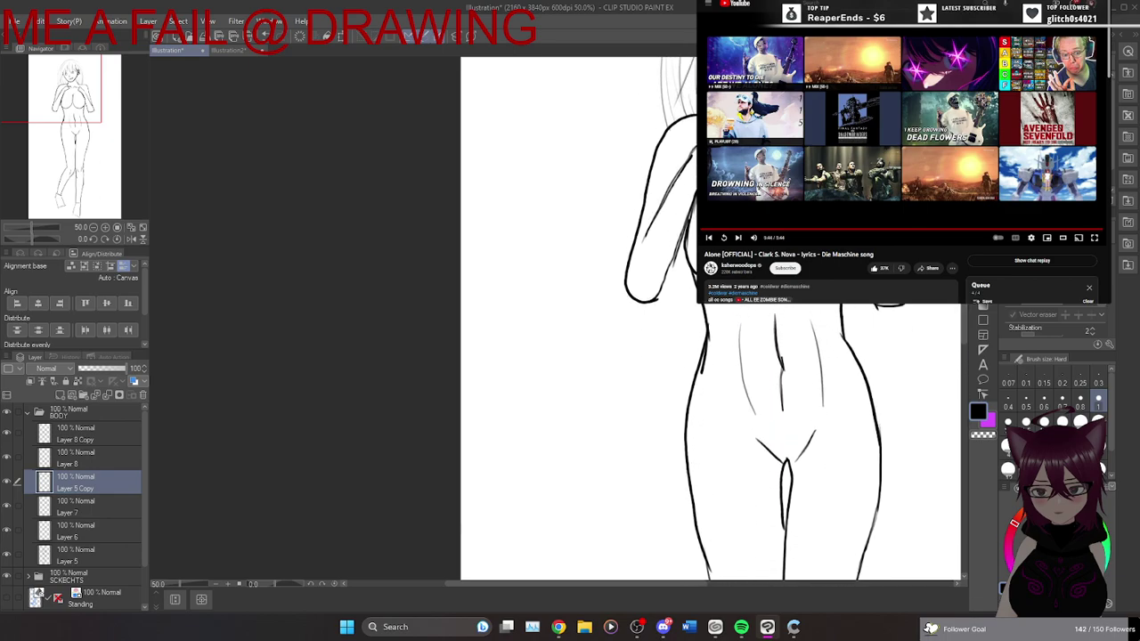
{"action": "left_click_drag", "start_coordinate": [653, 588], "coordinate": [705, 588]}
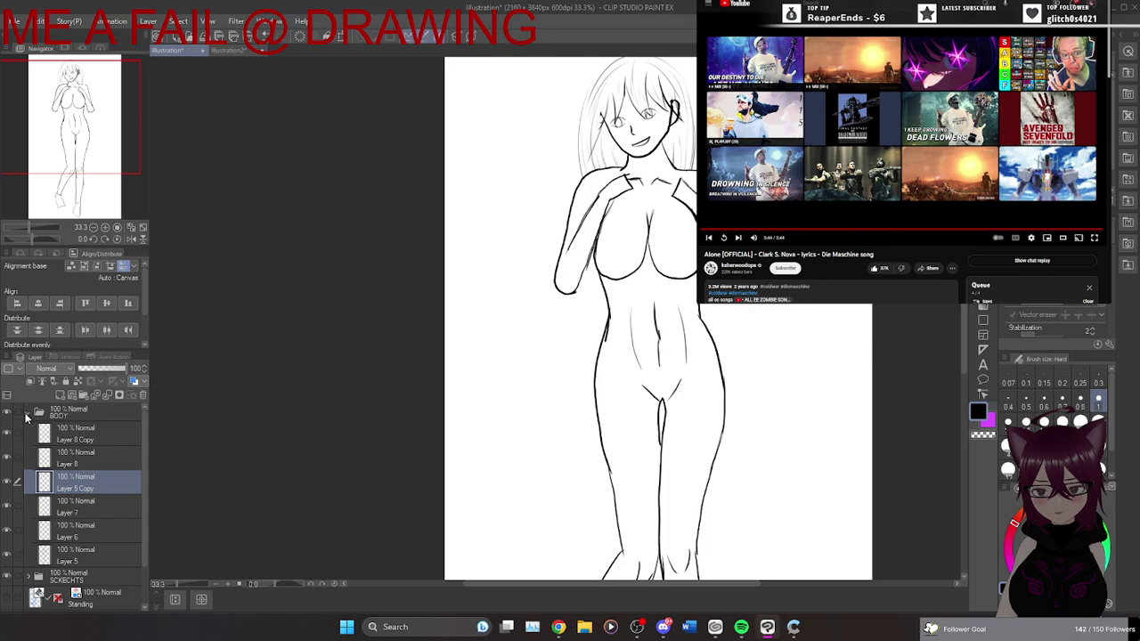
{"action": "left_click", "coordinate": [27, 414]}
{"action": "left_click", "coordinate": [61, 397]}
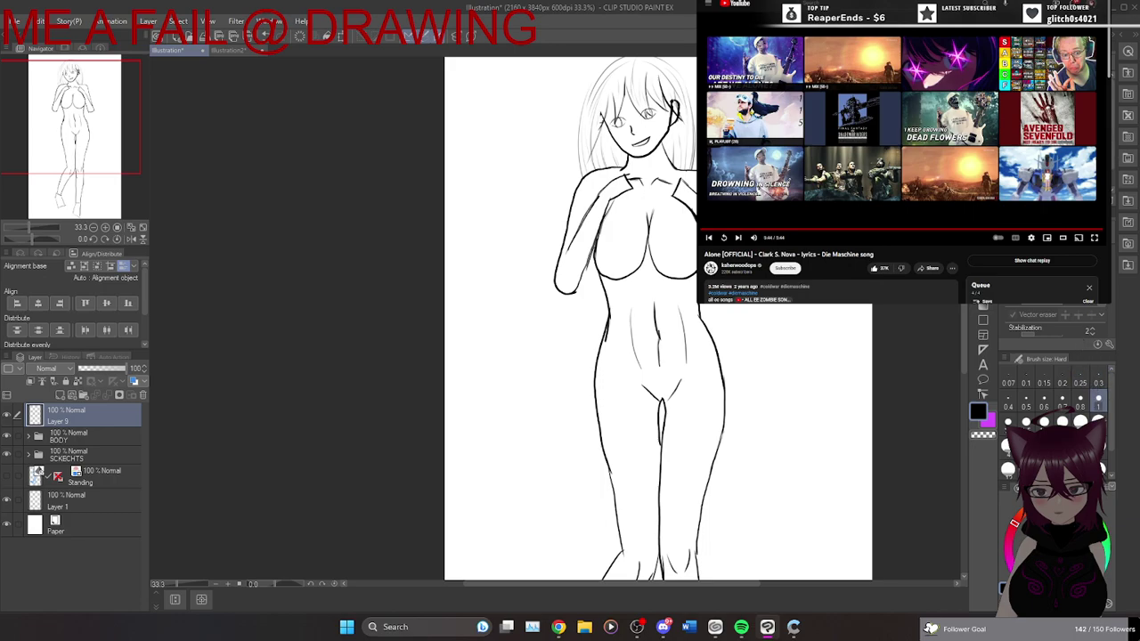
{"action": "key", "text": "b"}
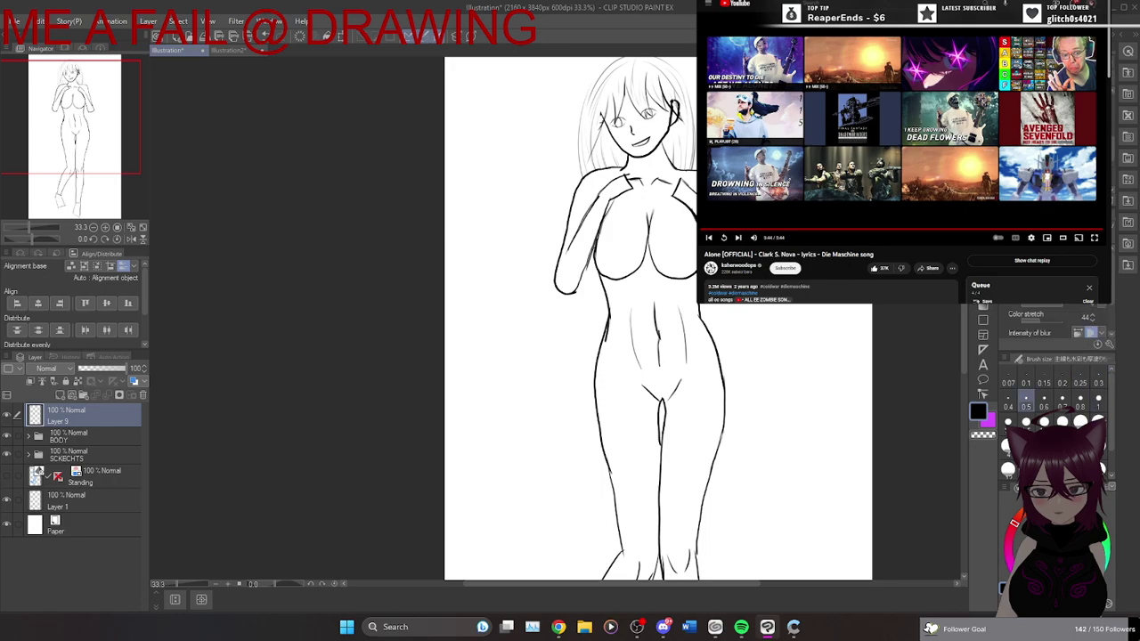
{"action": "left_click", "coordinate": [1098, 406]}
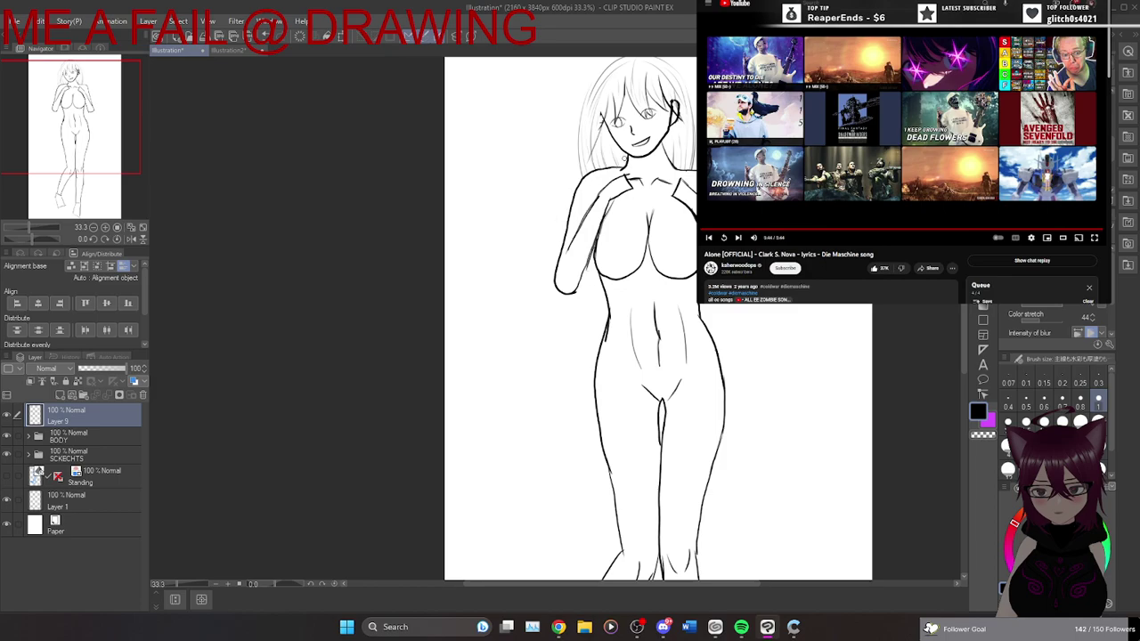
Try a rough sleeve outline over the shoulder and upper arm with the BODY folder tinted blue, and undo it.
{"action": "left_click_drag", "start_coordinate": [623, 161], "coordinate": [577, 171]}
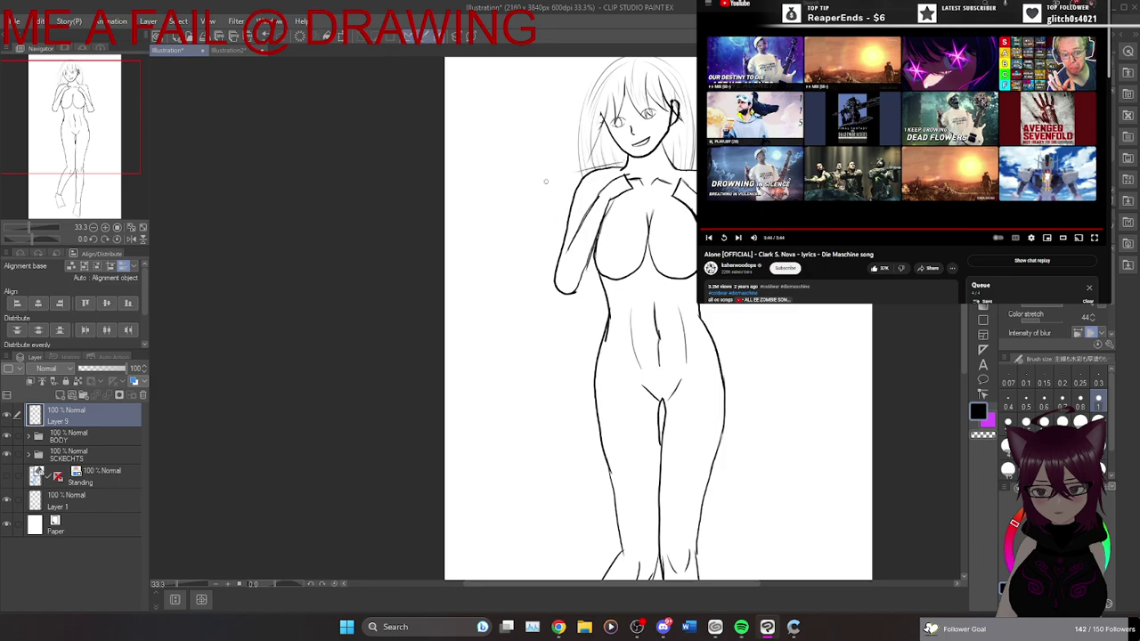
{"action": "left_click", "coordinate": [98, 436]}
{"action": "left_click", "coordinate": [135, 383]}
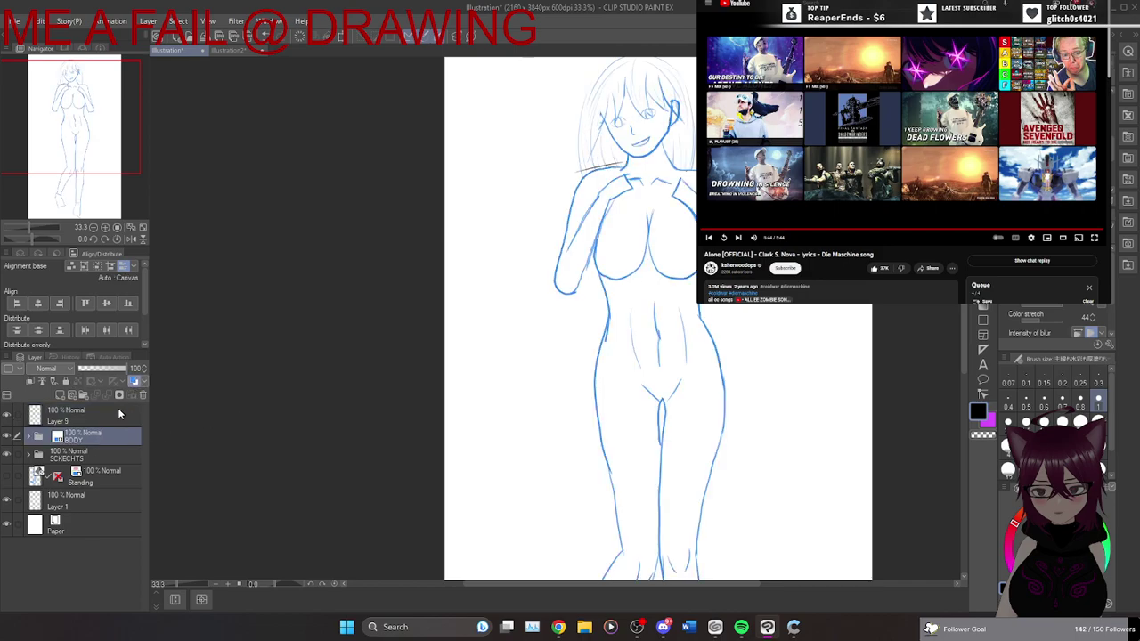
{"action": "left_click", "coordinate": [122, 414]}
{"action": "mouse_move", "coordinate": [620, 165]}
{"action": "left_mouse_down"}
{"action": "mouse_move", "coordinate": [577, 174]}
{"action": "mouse_move", "coordinate": [559, 237]}
{"action": "left_mouse_up"}
{"action": "mouse_move", "coordinate": [569, 198]}
{"action": "left_mouse_down"}
{"action": "mouse_move", "coordinate": [556, 279]}
{"action": "mouse_move", "coordinate": [571, 253]}
{"action": "mouse_move", "coordinate": [553, 261]}
{"action": "mouse_move", "coordinate": [581, 242]}
{"action": "mouse_move", "coordinate": [554, 272]}
{"action": "left_mouse_up"}
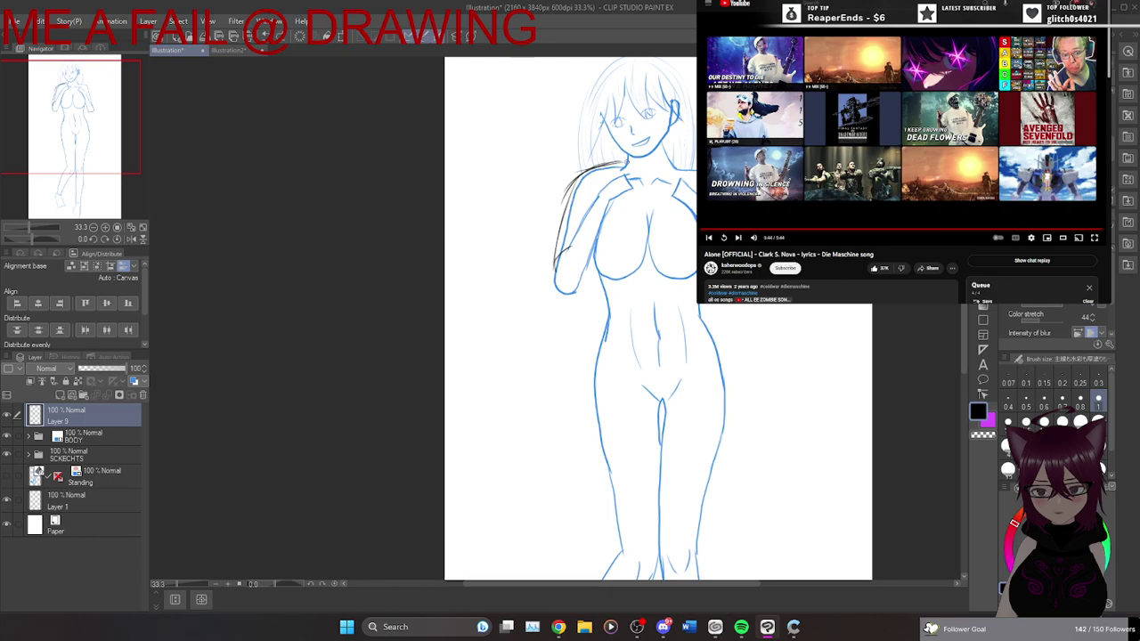
{"action": "key", "text": "ctrl+z"}
{"action": "key", "text": "ctrl+z"}
{"action": "key", "text": "ctrl+z"}
{"action": "key", "text": "ctrl+z"}
{"action": "key", "text": "ctrl+z"}
{"action": "key", "text": "ctrl+z"}
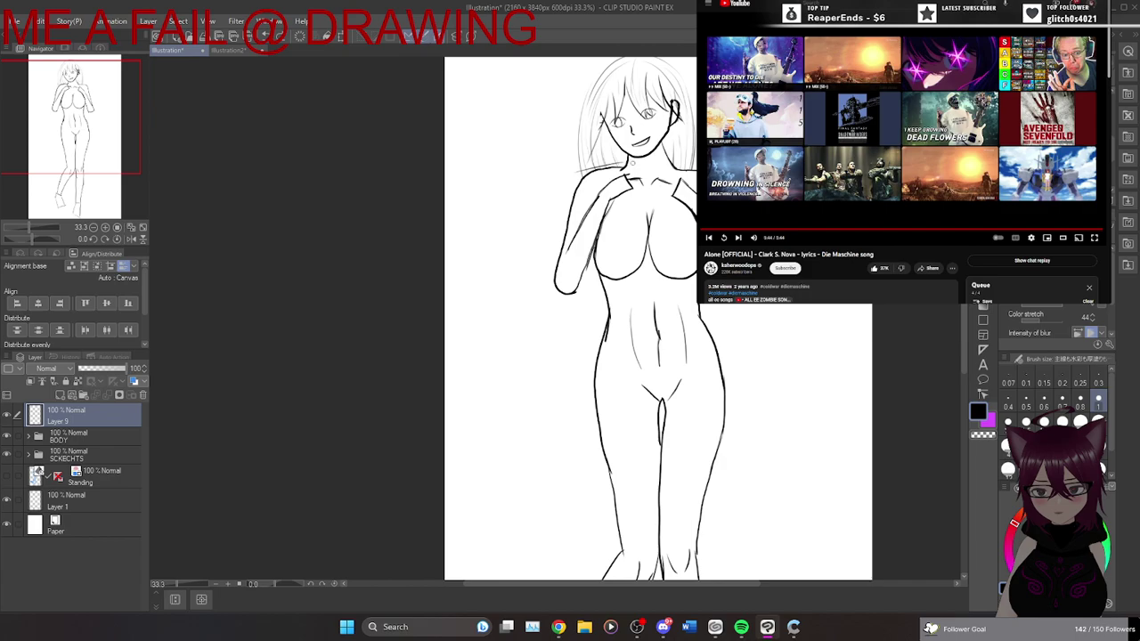
Tint the BODY folder with the blue layer colour and make the new layer above it active.
{"action": "left_click", "coordinate": [106, 439]}
{"action": "left_click", "coordinate": [134, 382]}
{"action": "left_click", "coordinate": [130, 414]}
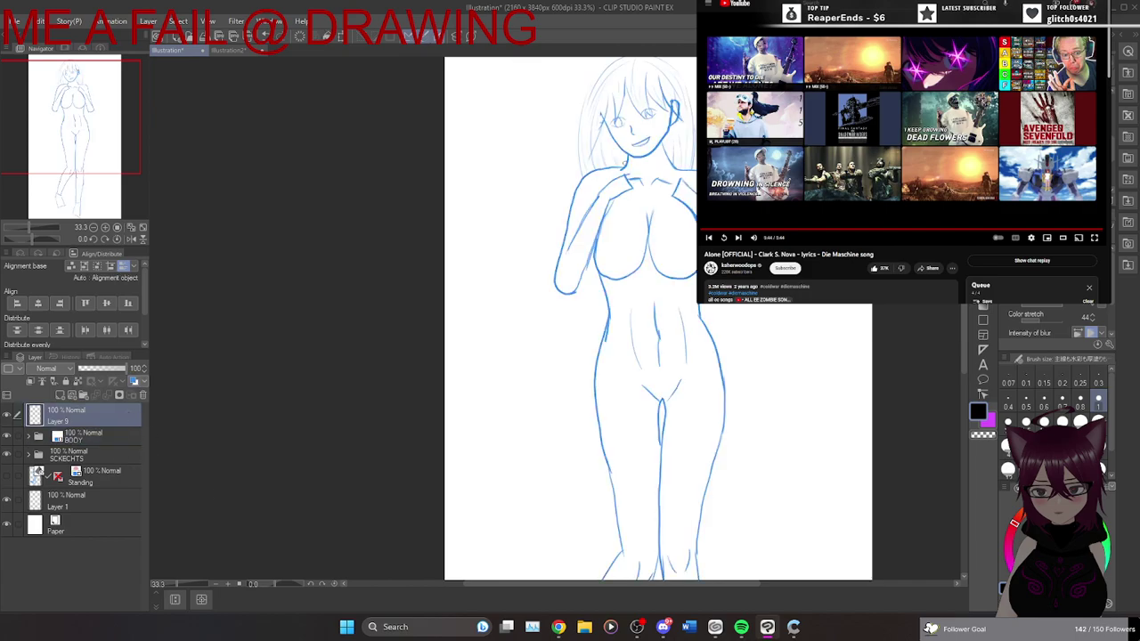
Sketch the loose sleeve from the shoulder down around the elbow of the arm away from the ear.
{"action": "mouse_move", "coordinate": [632, 181]}
{"action": "left_mouse_down"}
{"action": "mouse_move", "coordinate": [611, 164]}
{"action": "mouse_move", "coordinate": [575, 178]}
{"action": "mouse_move", "coordinate": [552, 288]}
{"action": "left_mouse_up"}
{"action": "left_click_drag", "start_coordinate": [566, 249], "coordinate": [551, 288]}
{"action": "key", "text": "ctrl+z"}
{"action": "left_click_drag", "start_coordinate": [568, 249], "coordinate": [553, 283]}
{"action": "key", "text": "ctrl+z"}
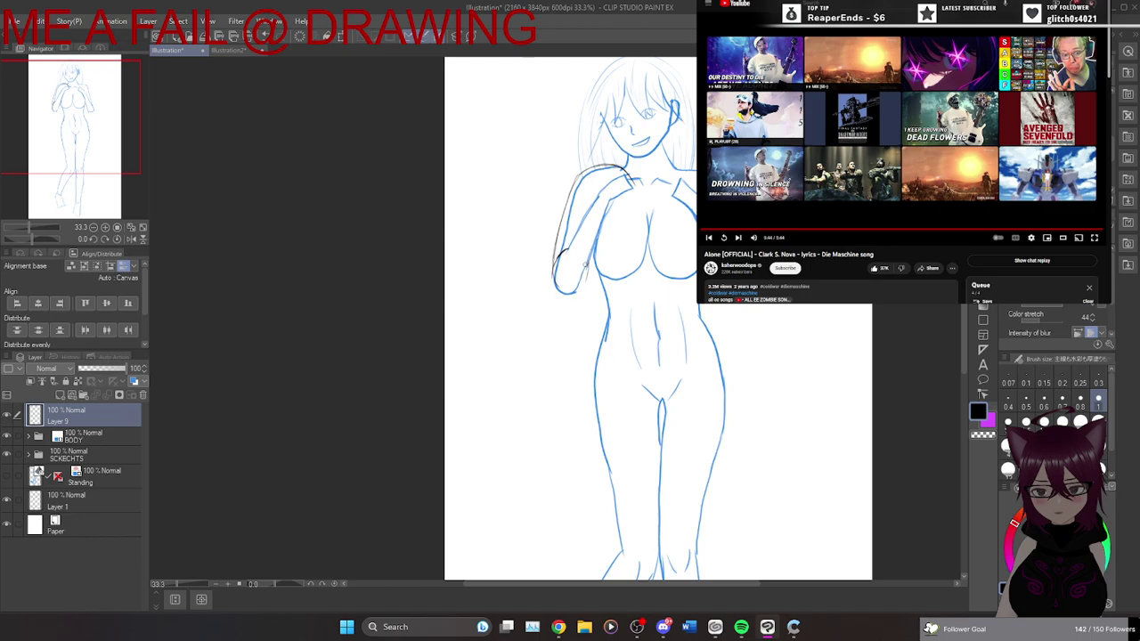
{"action": "left_click_drag", "start_coordinate": [586, 264], "coordinate": [574, 294]}
{"action": "key", "text": "ctrl+z"}
{"action": "mouse_move", "coordinate": [553, 272]}
{"action": "left_mouse_down"}
{"action": "mouse_move", "coordinate": [569, 294]}
{"action": "mouse_move", "coordinate": [582, 283]}
{"action": "mouse_move", "coordinate": [569, 294]}
{"action": "left_mouse_up"}
{"action": "key", "text": "ctrl+z"}
{"action": "key", "text": "ctrl+z"}
Sketch the top's curved neckline across the collarbones between the two shoulders.
{"action": "left_click_drag", "start_coordinate": [631, 204], "coordinate": [684, 206]}
{"action": "key", "text": "ctrl+z"}
{"action": "key", "text": "ctrl+z"}
{"action": "mouse_move", "coordinate": [627, 174]}
{"action": "left_mouse_down"}
{"action": "mouse_move", "coordinate": [666, 182]}
{"action": "mouse_move", "coordinate": [654, 186]}
{"action": "mouse_move", "coordinate": [689, 166]}
{"action": "left_mouse_up"}
{"action": "key", "text": "ctrl+z"}
{"action": "key", "text": "ctrl+z"}
Sketch the top's flared side edge from under the arm away from the ear down to the upper thigh.
{"action": "left_click_drag", "start_coordinate": [588, 261], "coordinate": [604, 305]}
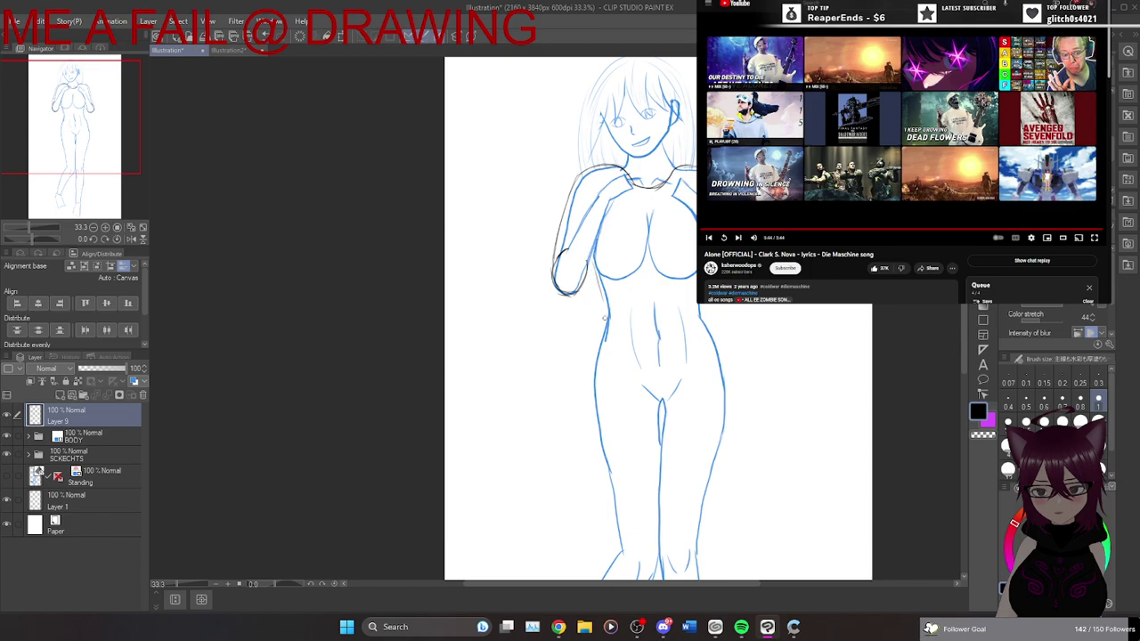
{"action": "left_click_drag", "start_coordinate": [589, 258], "coordinate": [604, 335]}
{"action": "key", "text": "ctrl+z"}
{"action": "left_click_drag", "start_coordinate": [592, 264], "coordinate": [595, 305]}
{"action": "left_click_drag", "start_coordinate": [593, 265], "coordinate": [589, 370]}
{"action": "key", "text": "ctrl+z"}
{"action": "key", "text": "ctrl+z"}
{"action": "key", "text": "ctrl+z"}
{"action": "left_click_drag", "start_coordinate": [594, 276], "coordinate": [579, 437]}
Sketch the opposite flared side edge of the top, on the ear side, down past the hip.
{"action": "left_click_drag", "start_coordinate": [711, 304], "coordinate": [738, 420]}
{"action": "key", "text": "ctrl+z"}
{"action": "left_click_drag", "start_coordinate": [709, 304], "coordinate": [725, 363]}
{"action": "key", "text": "ctrl+z"}
{"action": "key", "text": "ctrl+z"}
{"action": "left_click_drag", "start_coordinate": [709, 305], "coordinate": [734, 380]}
{"action": "left_click_drag", "start_coordinate": [714, 304], "coordinate": [743, 415]}
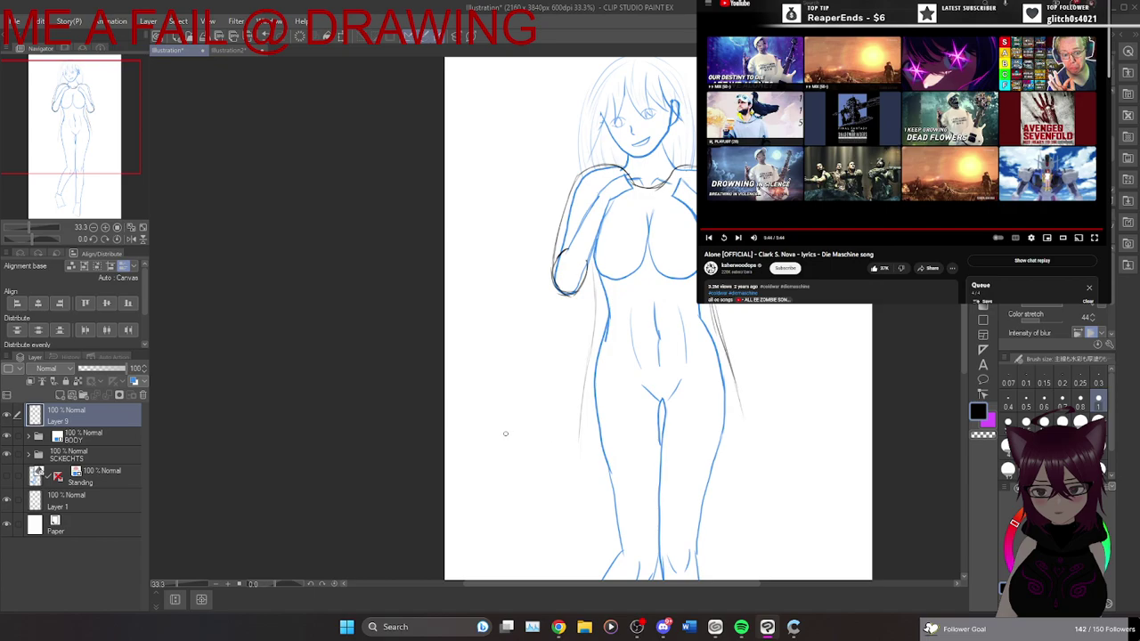
Try a single long hem line straight across the upper thighs and undo it.
{"action": "left_click_drag", "start_coordinate": [533, 437], "coordinate": [826, 440]}
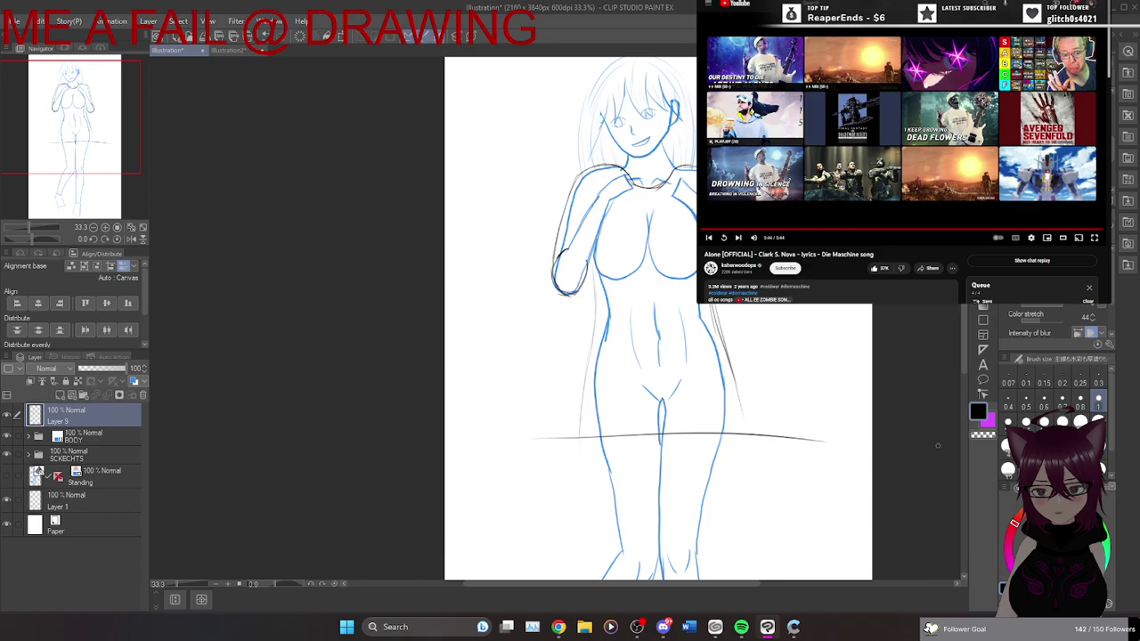
{"action": "left_click_drag", "start_coordinate": [735, 390], "coordinate": [749, 436]}
{"action": "key", "text": "ctrl+z"}
{"action": "key", "text": "ctrl+z"}
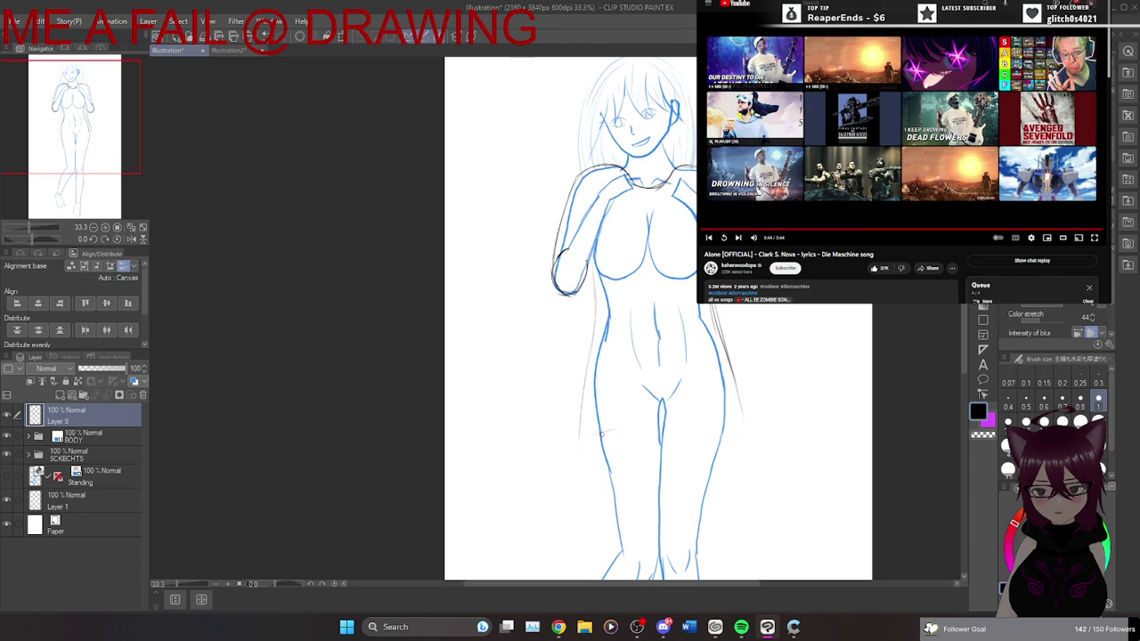
Sketch the first part of the wavy hem, starting from the side edge away from the ear, undoing unwanted strokes.
{"action": "left_click_drag", "start_coordinate": [583, 437], "coordinate": [620, 437]}
{"action": "key", "text": "ctrl+z"}
{"action": "left_click_drag", "start_coordinate": [584, 431], "coordinate": [614, 428]}
{"action": "mouse_move", "coordinate": [613, 433]}
{"action": "left_mouse_down"}
{"action": "mouse_move", "coordinate": [699, 427]}
{"action": "mouse_move", "coordinate": [652, 431]}
{"action": "left_mouse_up"}
{"action": "key", "text": "ctrl+z"}
{"action": "key", "text": "ctrl+z"}
{"action": "key", "text": "ctrl+z"}
{"action": "key", "text": "ctrl+z"}
{"action": "key", "text": "ctrl+z"}
{"action": "key", "text": "ctrl+z"}
{"action": "key", "text": "ctrl+z"}
Try out hem strokes across the middle of the thighs toward the ear side, undoing the unwanted ones.
{"action": "left_click_drag", "start_coordinate": [643, 436], "coordinate": [718, 437]}
{"action": "key", "text": "ctrl+z"}
{"action": "key", "text": "ctrl+z"}
{"action": "left_click_drag", "start_coordinate": [686, 433], "coordinate": [730, 428]}
{"action": "key", "text": "ctrl+z"}
{"action": "key", "text": "ctrl+z"}
{"action": "left_click_drag", "start_coordinate": [686, 433], "coordinate": [717, 431]}
{"action": "key", "text": "ctrl+z"}
{"action": "key", "text": "ctrl+z"}
{"action": "key", "text": "ctrl+z"}
Mirror the canvas view, lengthen the ear-side edge of the top and complete the wavy hem between both side edges.
{"action": "left_click", "coordinate": [132, 238]}
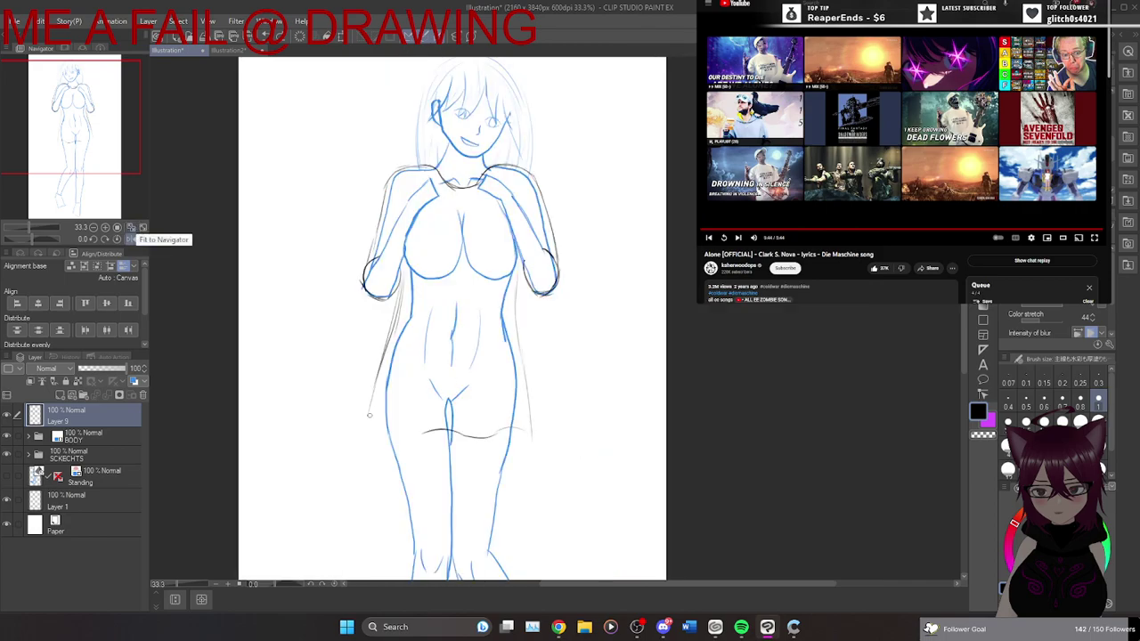
{"action": "left_click_drag", "start_coordinate": [369, 416], "coordinate": [365, 430]}
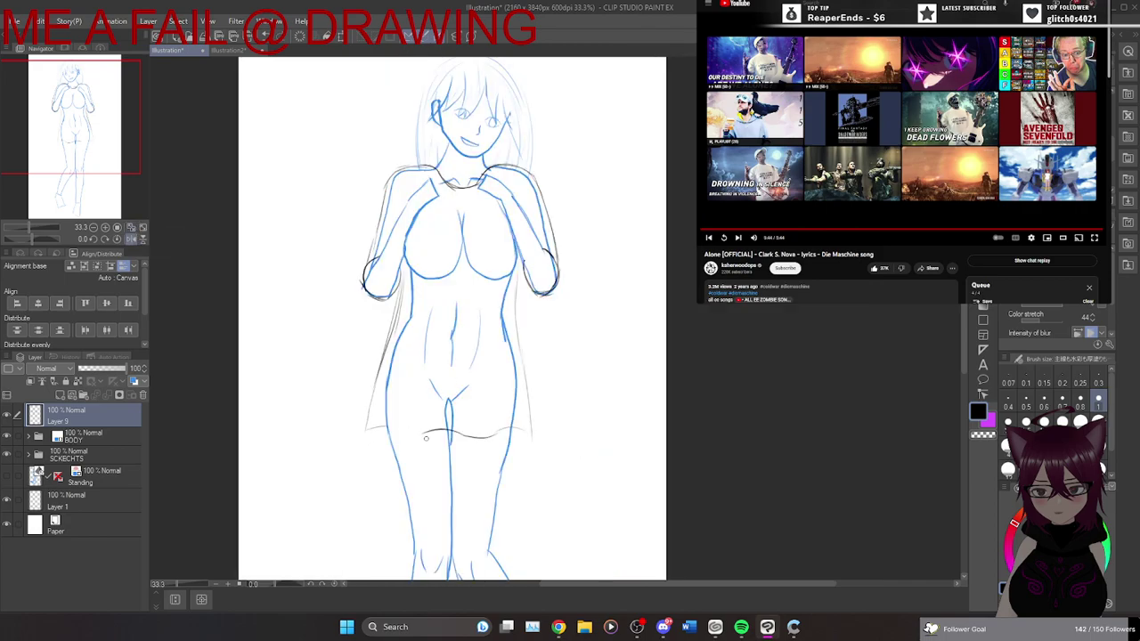
{"action": "left_click_drag", "start_coordinate": [367, 429], "coordinate": [535, 432]}
{"action": "key", "text": "ctrl+z"}
{"action": "mouse_move", "coordinate": [528, 437]}
{"action": "left_mouse_down"}
{"action": "mouse_move", "coordinate": [539, 449]}
{"action": "mouse_move", "coordinate": [501, 432]}
{"action": "mouse_move", "coordinate": [532, 432]}
{"action": "left_mouse_up"}
Draw short strokes beside the bust on both sides to extend the top's side edges up toward the sleeves.
{"action": "left_click", "coordinate": [861, 122]}
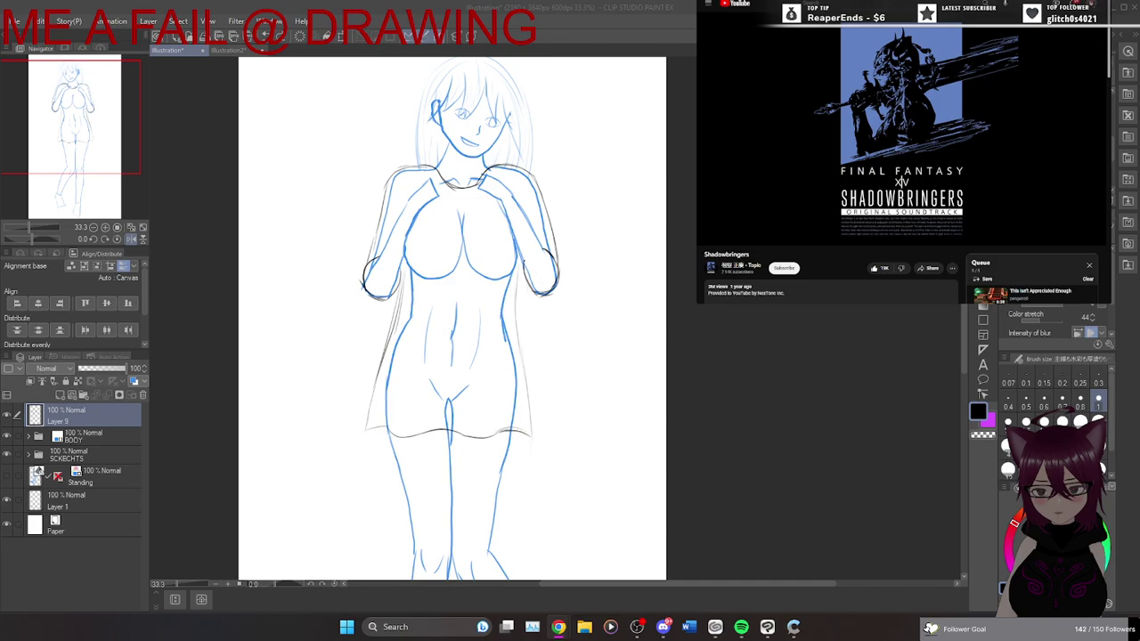
{"action": "left_click", "coordinate": [540, 278]}
{"action": "left_click_drag", "start_coordinate": [519, 258], "coordinate": [521, 287]}
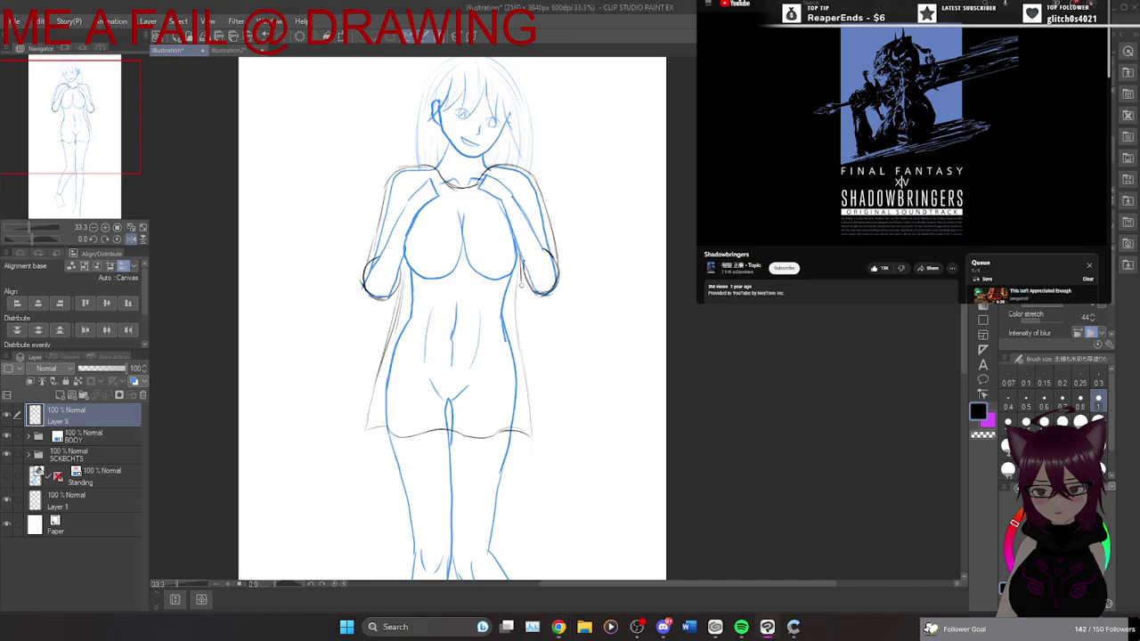
{"action": "key", "text": "ctrl+z"}
{"action": "left_click_drag", "start_coordinate": [519, 256], "coordinate": [521, 271]}
{"action": "left_click_drag", "start_coordinate": [404, 258], "coordinate": [404, 291]}
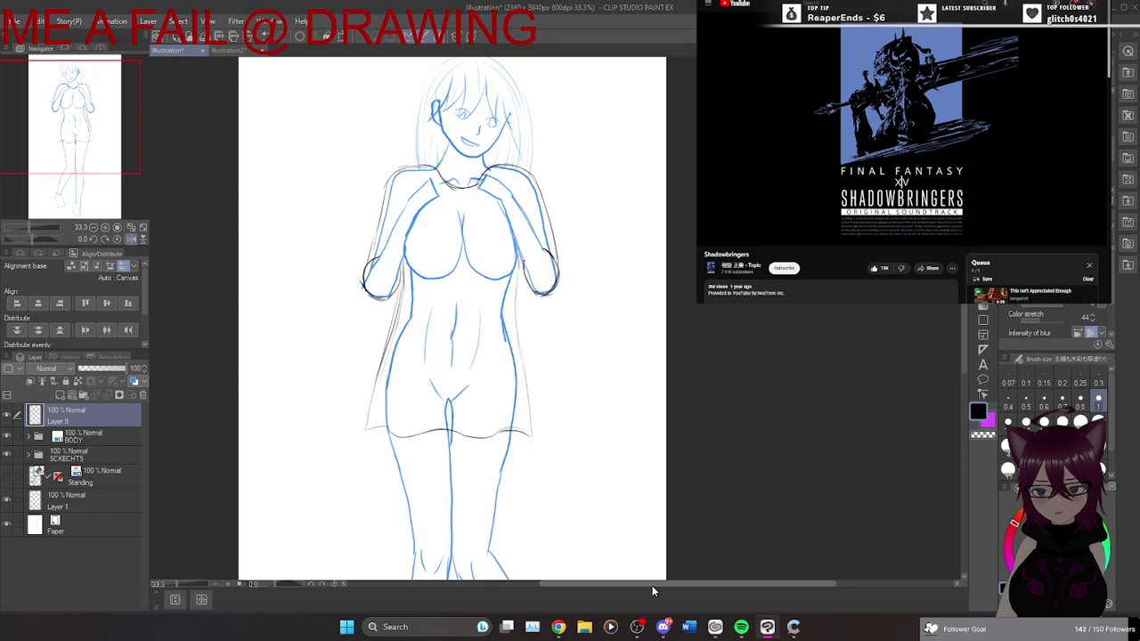
Erase the elbow curves, then sketch the wrist cuff and inner sleeve edge on the arm away from the ear.
{"action": "key", "text": "e"}
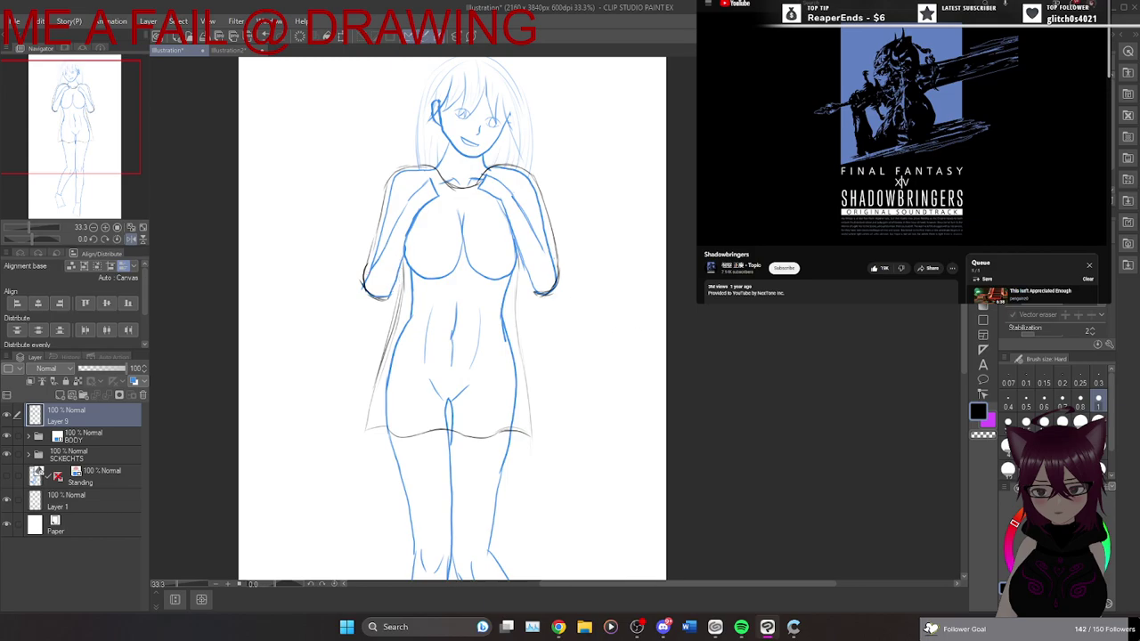
{"action": "key", "text": "j"}
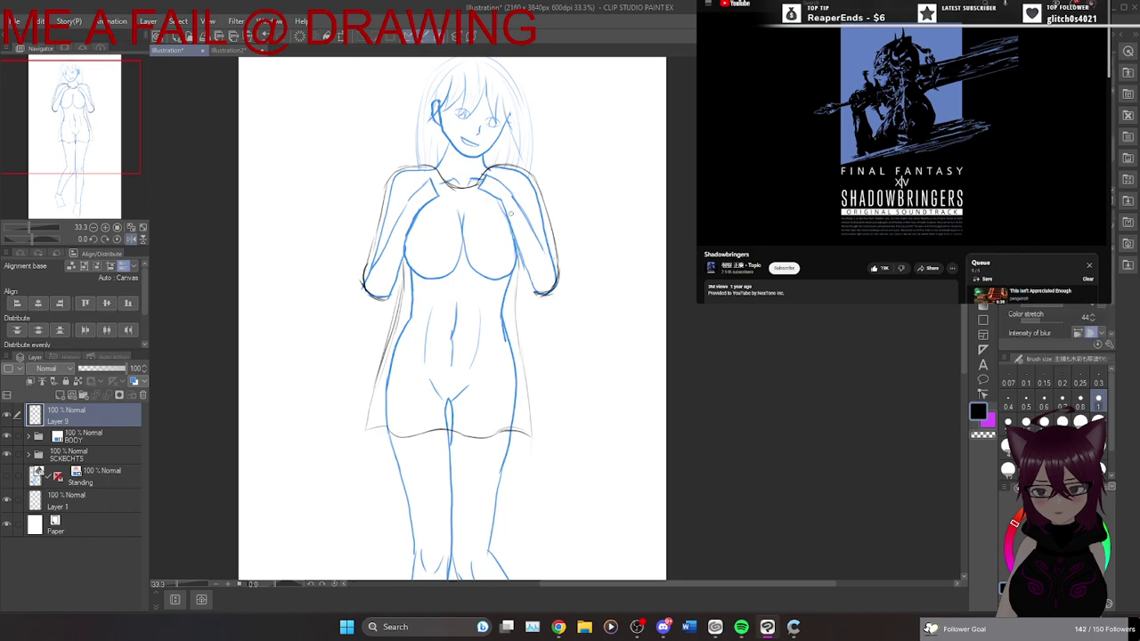
{"action": "mouse_move", "coordinate": [503, 212]}
{"action": "left_mouse_down"}
{"action": "mouse_move", "coordinate": [534, 292]}
{"action": "mouse_move", "coordinate": [530, 277]}
{"action": "left_mouse_up"}
{"action": "left_click_drag", "start_coordinate": [509, 189], "coordinate": [526, 234]}
{"action": "mouse_move", "coordinate": [500, 198]}
{"action": "left_mouse_down"}
{"action": "mouse_move", "coordinate": [531, 220]}
{"action": "mouse_move", "coordinate": [518, 198]}
{"action": "mouse_move", "coordinate": [560, 284]}
{"action": "left_mouse_up"}
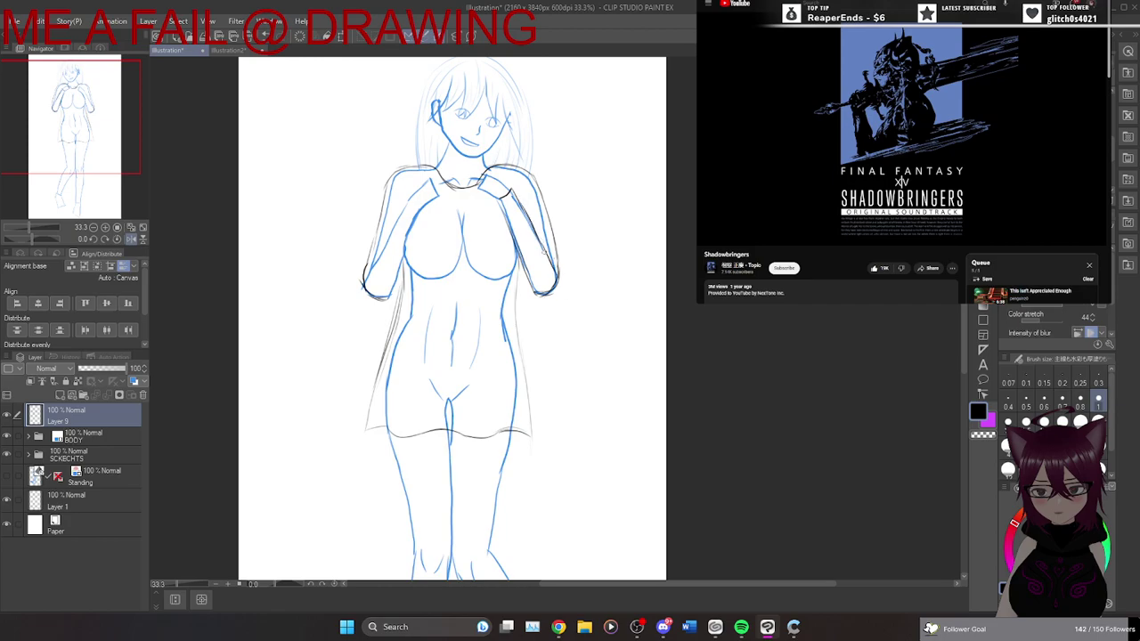
Sketch the wrist cuff, forearm sleeve edges and elbow fold on the ear-side arm, undoing the unwanted strokes.
{"action": "left_click_drag", "start_coordinate": [377, 257], "coordinate": [386, 215]}
{"action": "left_click_drag", "start_coordinate": [424, 207], "coordinate": [387, 299]}
{"action": "mouse_move", "coordinate": [410, 195]}
{"action": "left_mouse_down"}
{"action": "mouse_move", "coordinate": [418, 207]}
{"action": "mouse_move", "coordinate": [397, 222]}
{"action": "mouse_move", "coordinate": [425, 212]}
{"action": "mouse_move", "coordinate": [409, 200]}
{"action": "mouse_move", "coordinate": [395, 219]}
{"action": "left_mouse_up"}
{"action": "key", "text": "ctrl+z"}
{"action": "key", "text": "ctrl+z"}
{"action": "key", "text": "ctrl+z"}
{"action": "key", "text": "ctrl+z"}
{"action": "mouse_move", "coordinate": [407, 193]}
{"action": "left_mouse_down"}
{"action": "mouse_move", "coordinate": [422, 211]}
{"action": "mouse_move", "coordinate": [390, 230]}
{"action": "mouse_move", "coordinate": [376, 262]}
{"action": "left_mouse_up"}
{"action": "mouse_move", "coordinate": [378, 259]}
{"action": "left_mouse_down"}
{"action": "mouse_move", "coordinate": [360, 290]}
{"action": "mouse_move", "coordinate": [374, 296]}
{"action": "mouse_move", "coordinate": [383, 259]}
{"action": "left_mouse_up"}
{"action": "key", "text": "ctrl+z"}
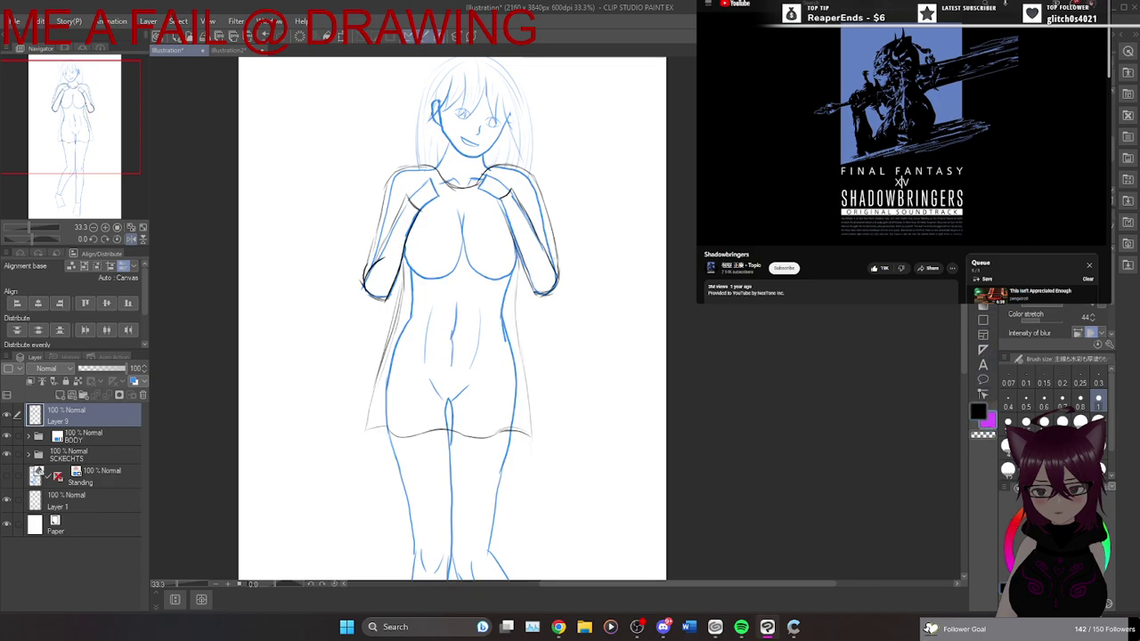
Try filling the long-sleeved top with dark purple, and undo the fill.
{"action": "left_click", "coordinate": [983, 290]}
{"action": "left_click", "coordinate": [1081, 545]}
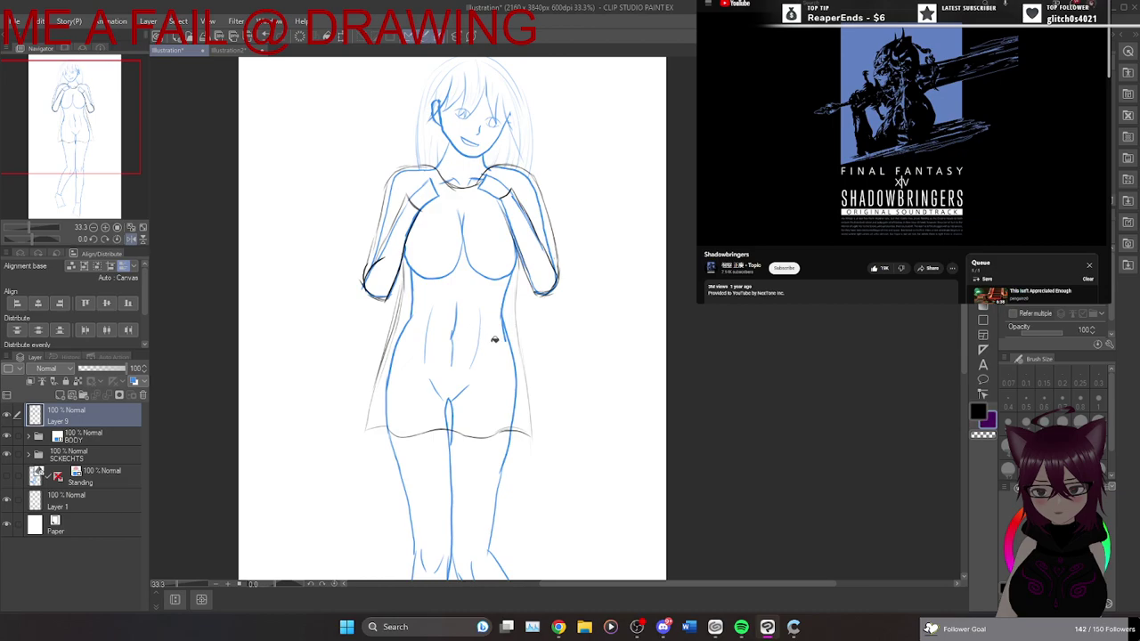
{"action": "left_click", "coordinate": [497, 339]}
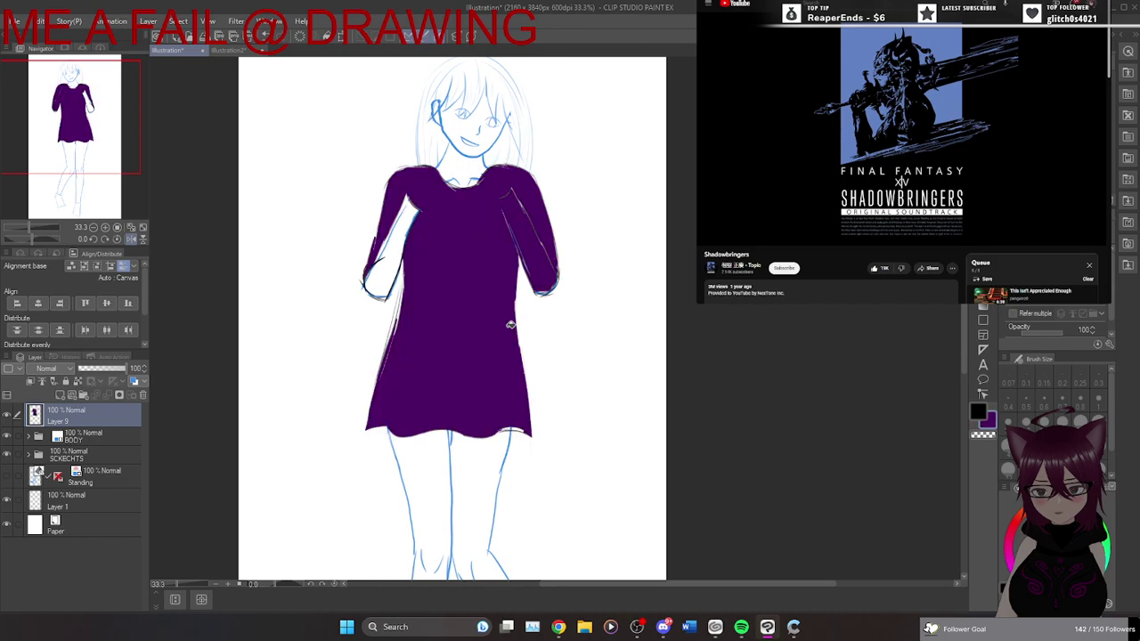
{"action": "key", "text": "ctrl+z"}
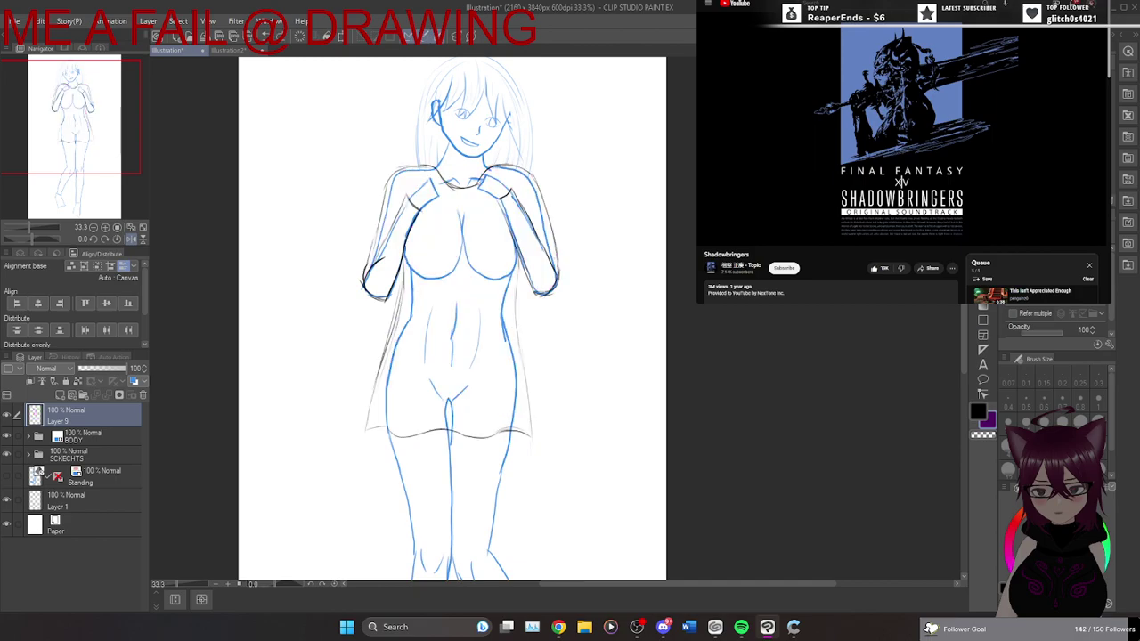
Darken the inner sleeve edge from cuff to elbow on the arm away from the ear, using black brush strokes.
{"action": "left_click", "coordinate": [979, 411]}
{"action": "key", "text": "b"}
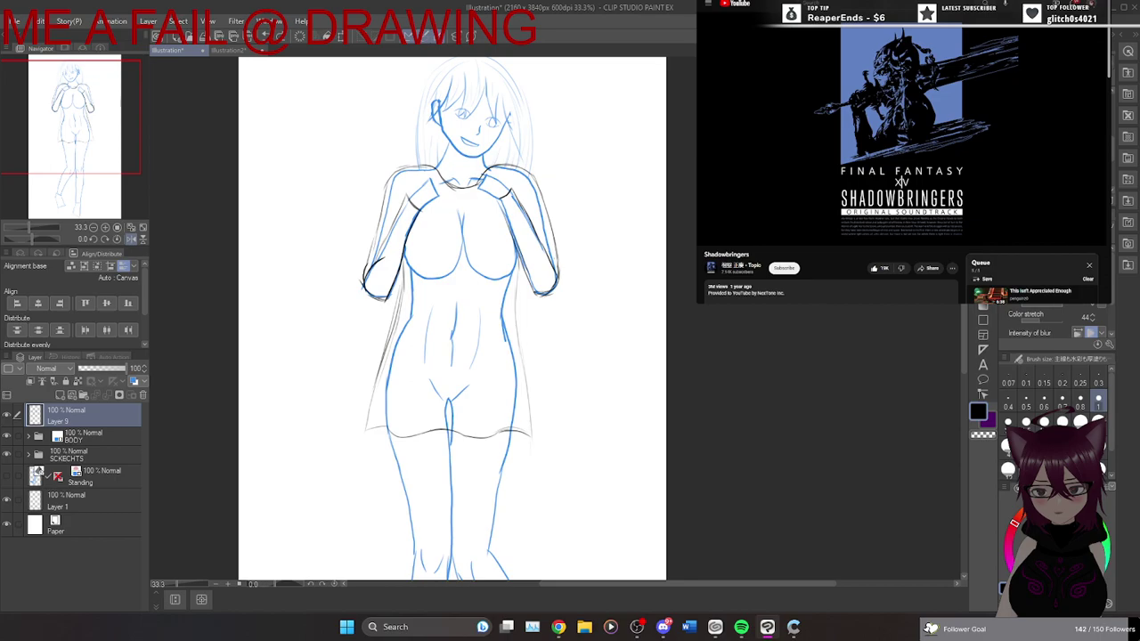
{"action": "scroll", "coordinate": [518, 204], "scroll_direction": "up", "scroll_amount": 3}
{"action": "left_click_drag", "start_coordinate": [468, 192], "coordinate": [516, 324]}
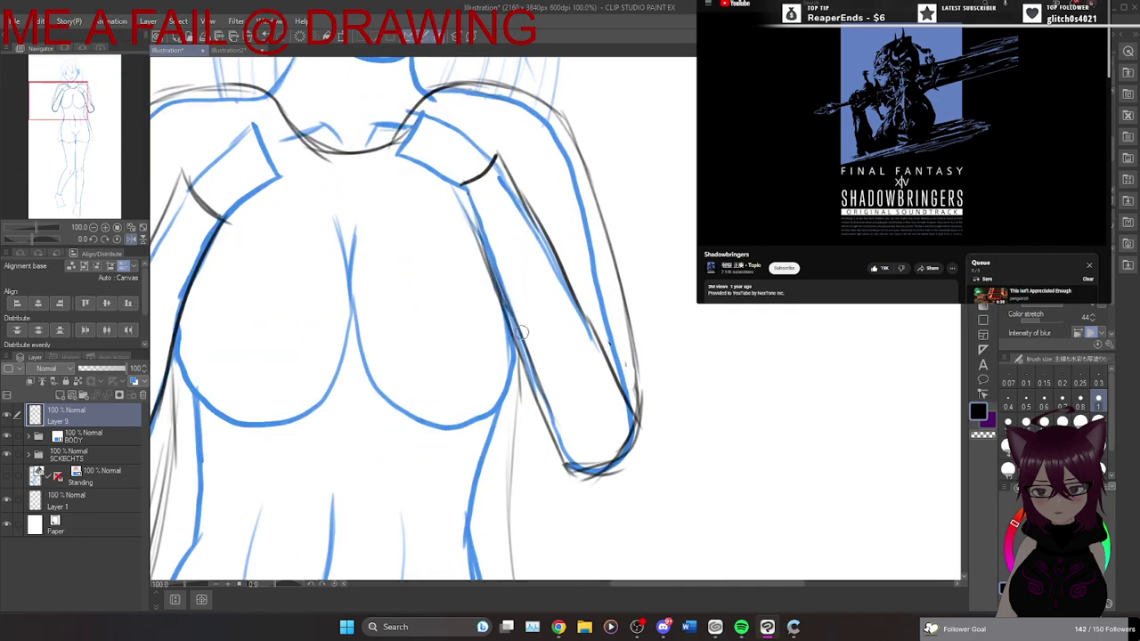
{"action": "mouse_move", "coordinate": [468, 191]}
{"action": "left_mouse_down"}
{"action": "mouse_move", "coordinate": [533, 381]}
{"action": "mouse_move", "coordinate": [463, 185]}
{"action": "mouse_move", "coordinate": [545, 392]}
{"action": "left_mouse_up"}
{"action": "left_click_drag", "start_coordinate": [515, 329], "coordinate": [558, 441]}
{"action": "left_click_drag", "start_coordinate": [531, 376], "coordinate": [562, 447]}
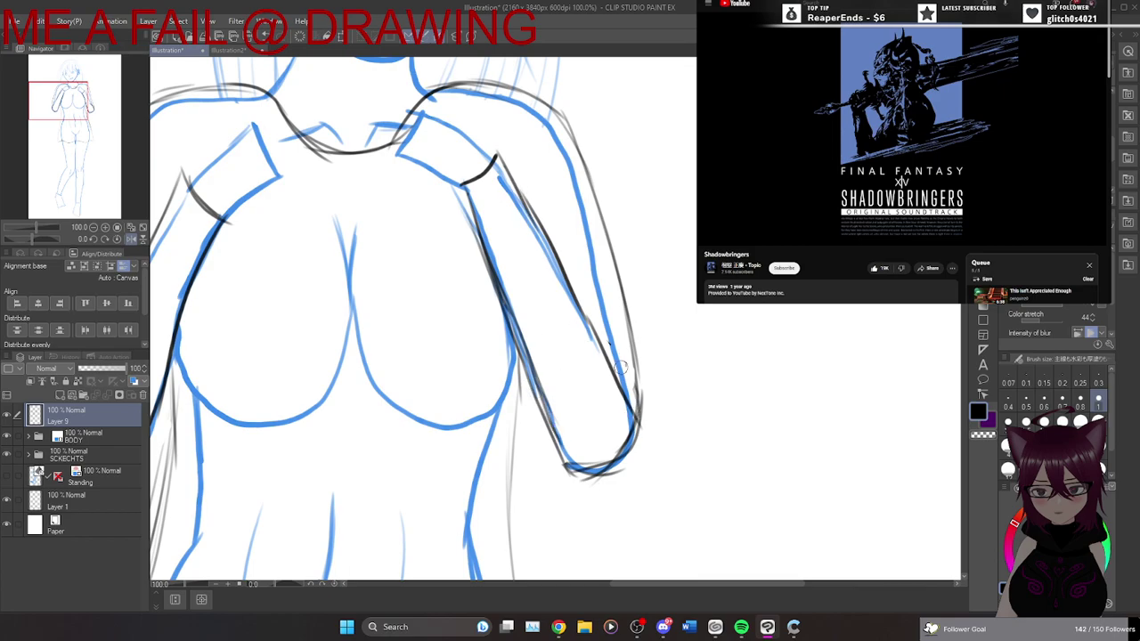
Try filling the body of the top with black and check the result down to the hem.
{"action": "scroll", "coordinate": [622, 405], "scroll_direction": "down", "scroll_amount": 3}
{"action": "key", "text": "g"}
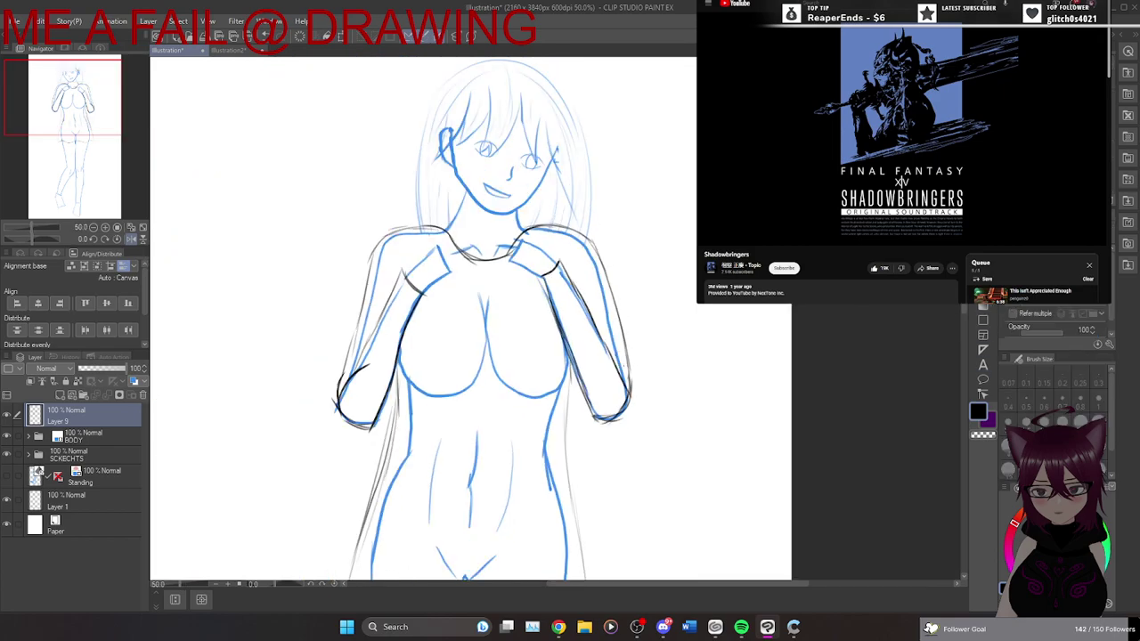
{"action": "left_click", "coordinate": [509, 384]}
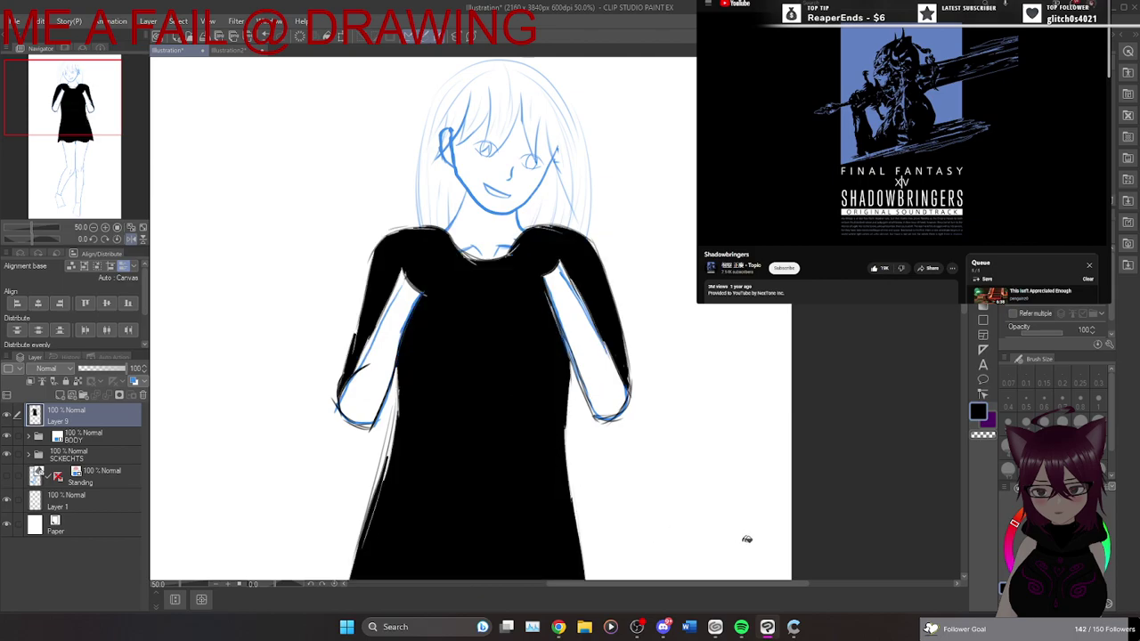
{"action": "left_click_drag", "start_coordinate": [784, 584], "coordinate": [772, 576]}
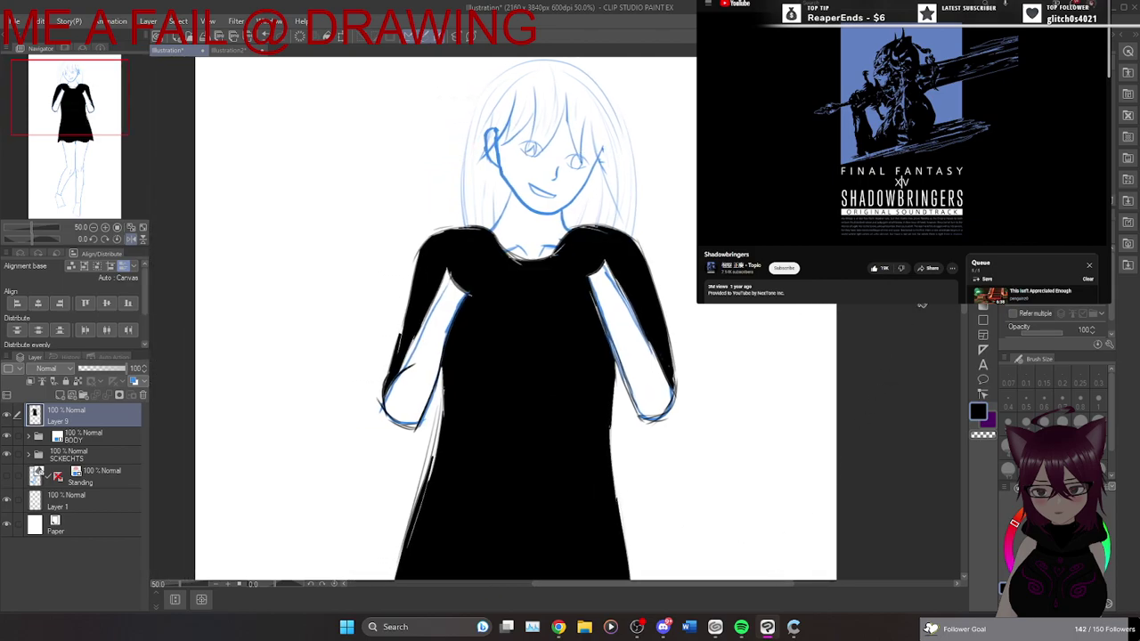
{"action": "scroll", "coordinate": [962, 308], "scroll_direction": "down", "scroll_amount": 3}
{"action": "scroll", "coordinate": [962, 308], "scroll_direction": "up", "scroll_amount": 3}
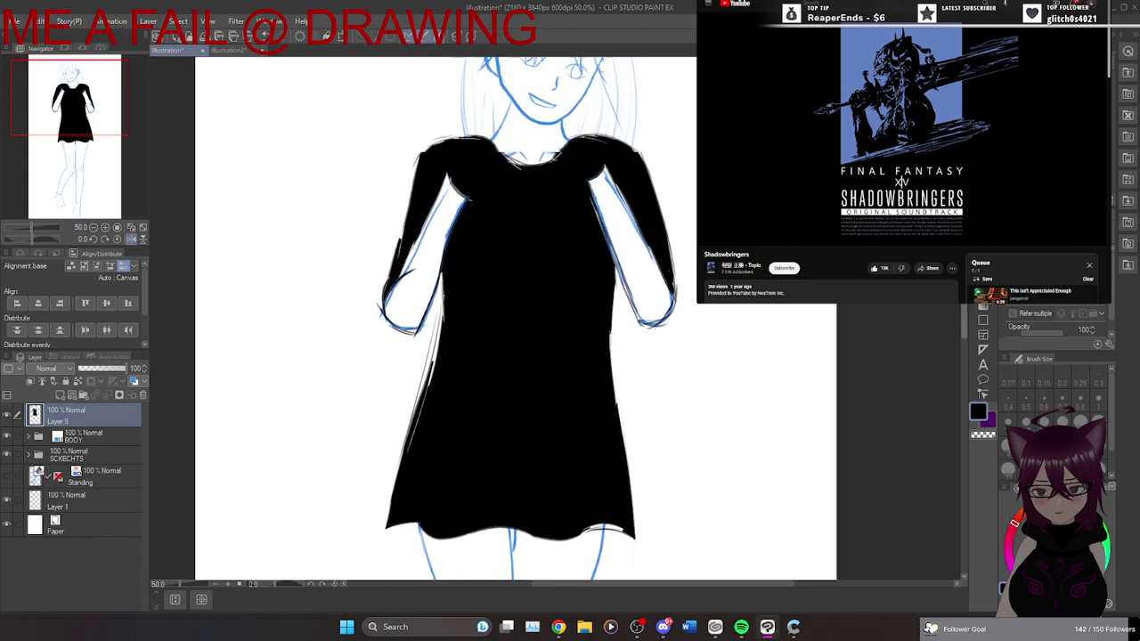
Try turning off the BODY folder's layer colour, and undo both that change and the black fill.
{"action": "left_click", "coordinate": [111, 437]}
{"action": "left_click", "coordinate": [134, 382]}
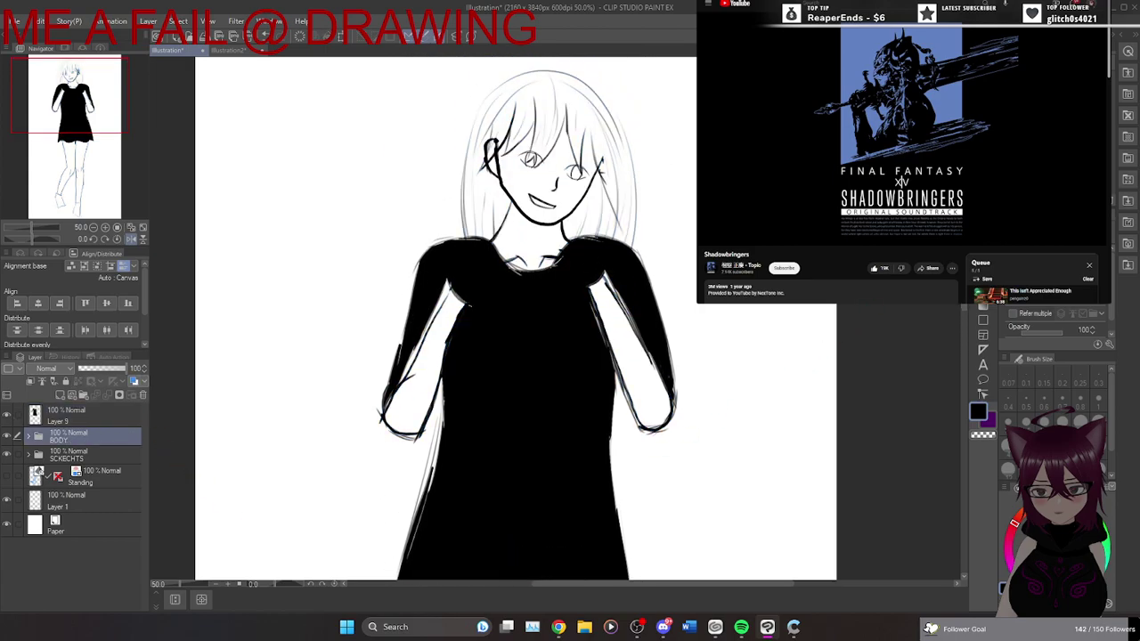
{"action": "scroll", "coordinate": [958, 316], "scroll_direction": "down", "scroll_amount": 4}
{"action": "left_click_drag", "start_coordinate": [957, 327], "coordinate": [958, 254]}
{"action": "key", "text": "ctrl+z"}
{"action": "key", "text": "ctrl+z"}
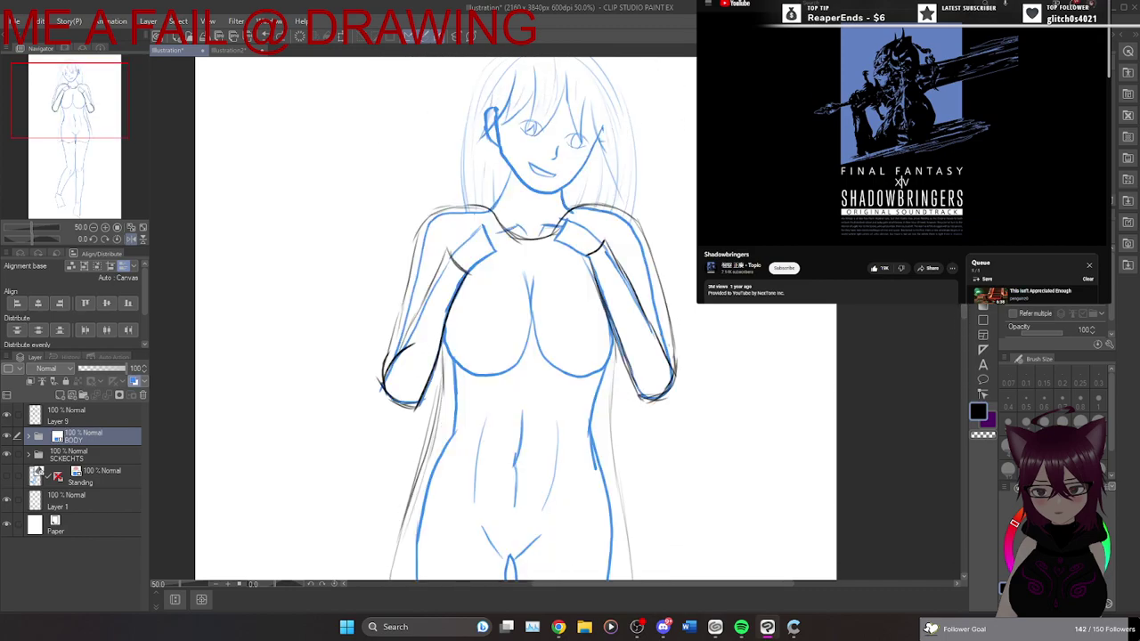
Add a new layer above Layer 9 and check the top's outline with the BODY folder briefly hidden.
{"action": "left_click", "coordinate": [114, 419]}
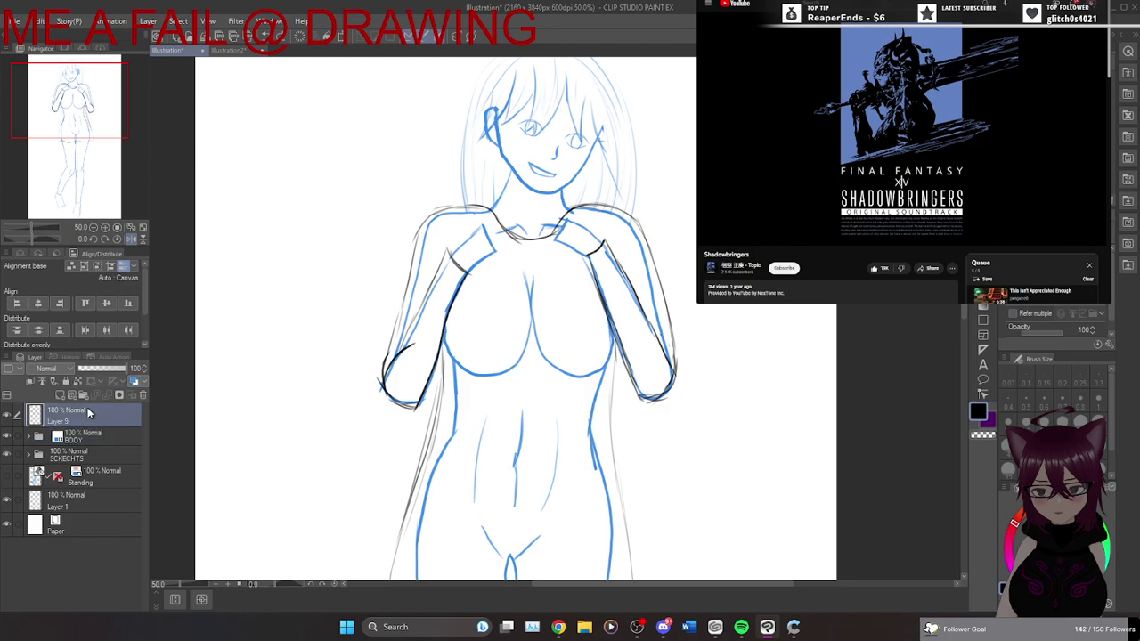
{"action": "left_click", "coordinate": [60, 396]}
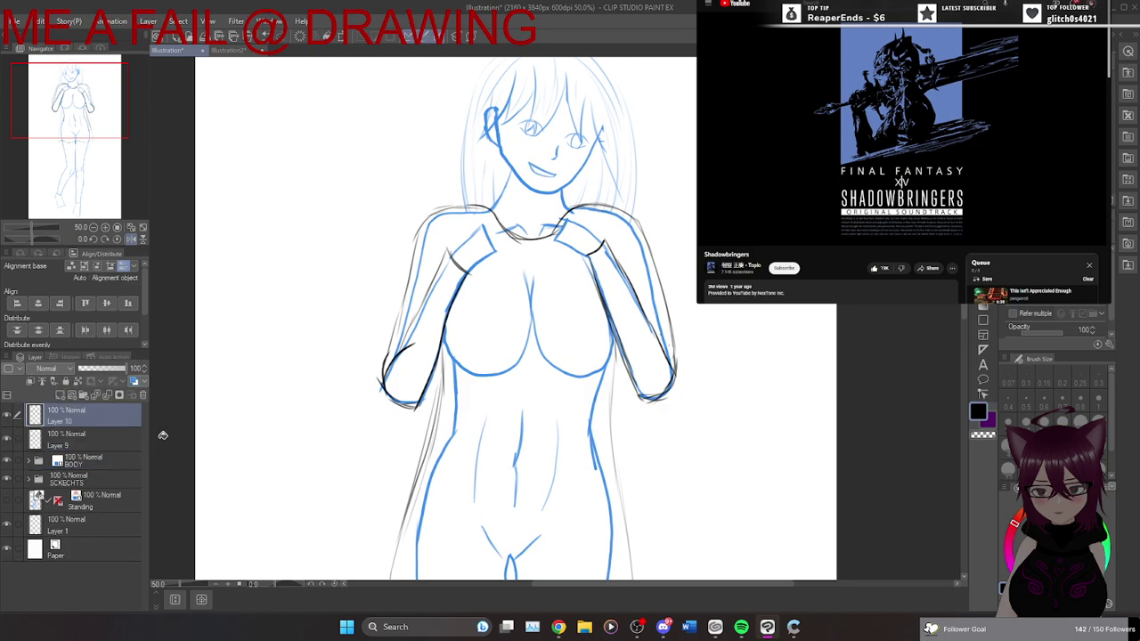
{"action": "key", "text": "b"}
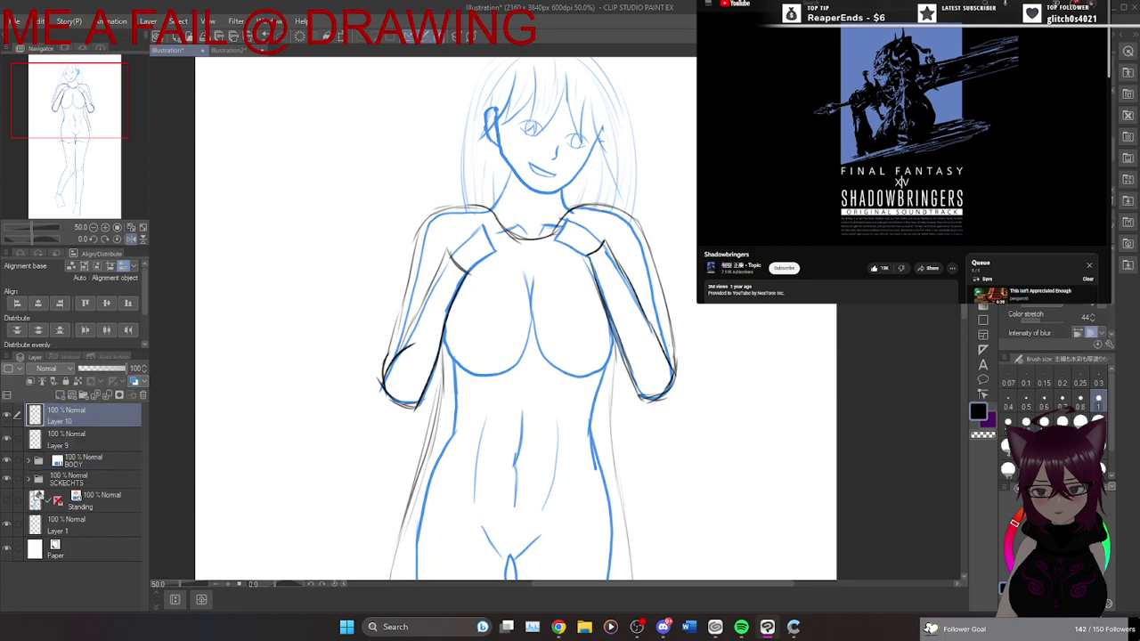
{"action": "left_click_drag", "start_coordinate": [964, 268], "coordinate": [964, 296]}
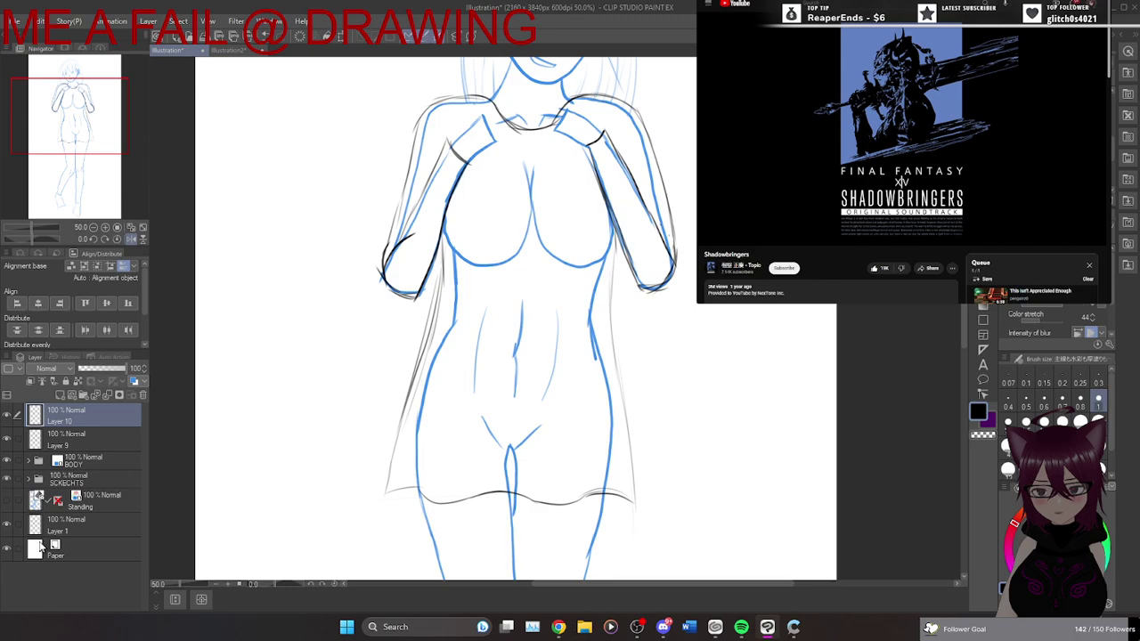
{"action": "left_click", "coordinate": [7, 462]}
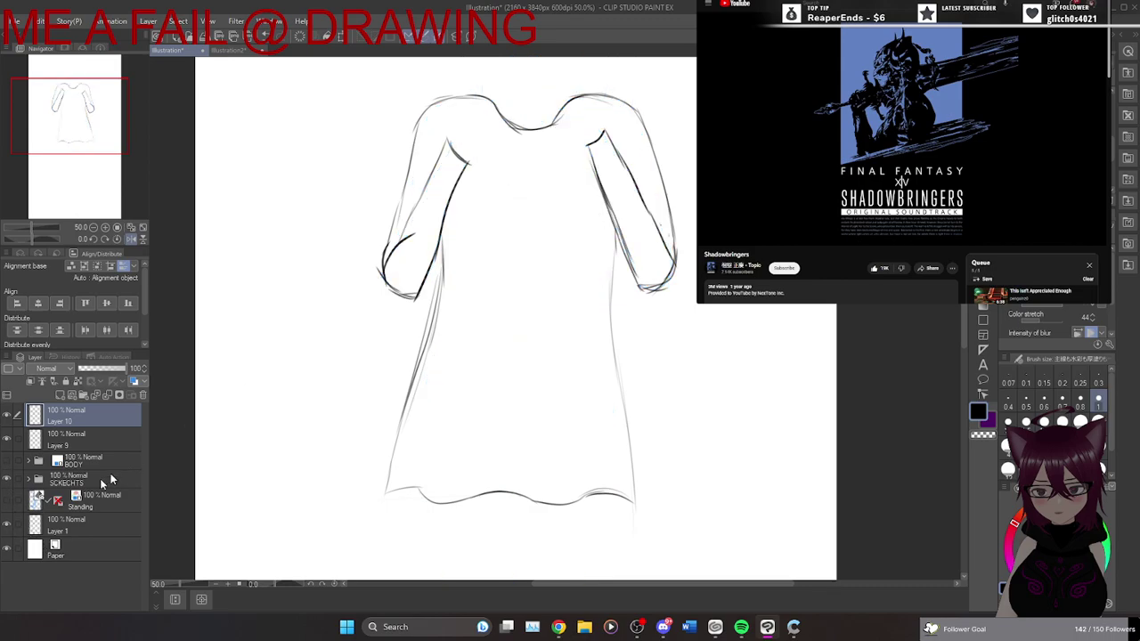
{"action": "left_click", "coordinate": [7, 461]}
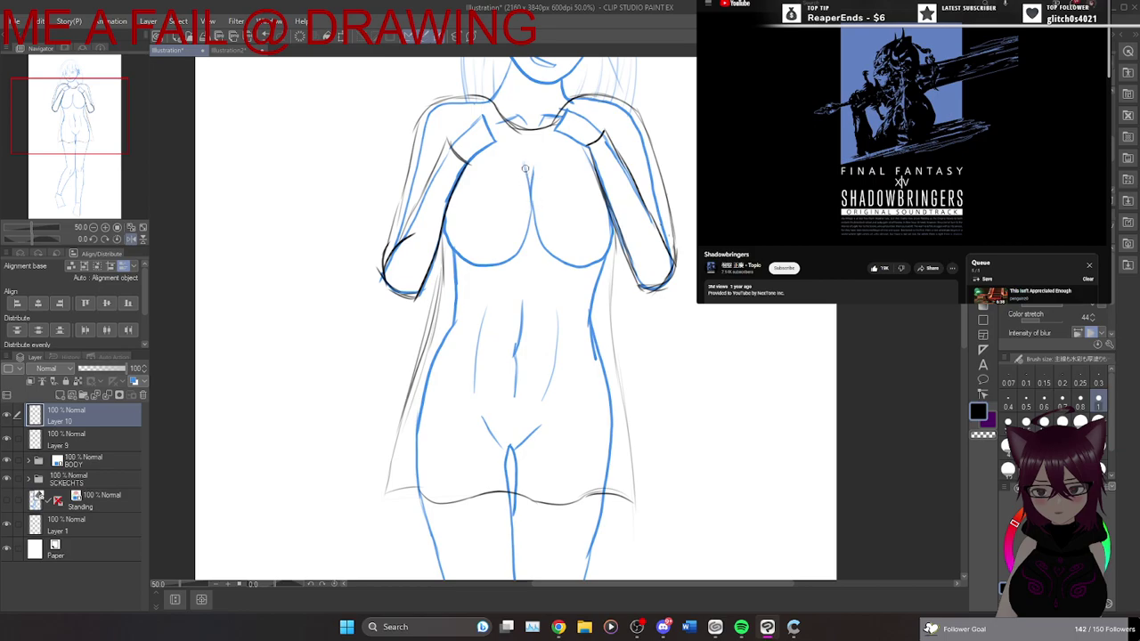
Sketch short fold lines at the centre of the chest on the new layer, undoing the unwanted strokes.
{"action": "left_click_drag", "start_coordinate": [537, 168], "coordinate": [539, 252]}
{"action": "key", "text": "ctrl+z"}
{"action": "key", "text": "ctrl+z"}
{"action": "left_click_drag", "start_coordinate": [523, 165], "coordinate": [536, 254]}
{"action": "key", "text": "ctrl+z"}
{"action": "left_click_drag", "start_coordinate": [524, 171], "coordinate": [534, 234]}
{"action": "key", "text": "ctrl+z"}
{"action": "key", "text": "ctrl+z"}
{"action": "mouse_move", "coordinate": [535, 164]}
{"action": "left_mouse_down"}
{"action": "mouse_move", "coordinate": [539, 247]}
{"action": "mouse_move", "coordinate": [538, 226]}
{"action": "left_mouse_up"}
{"action": "key", "text": "ctrl+z"}
{"action": "left_click_drag", "start_coordinate": [517, 161], "coordinate": [531, 234]}
Sketch one long curved fold line on each side of the waist, redoing the strokes that miss.
{"action": "left_click_drag", "start_coordinate": [468, 390], "coordinate": [454, 432]}
{"action": "key", "text": "ctrl+z"}
{"action": "left_click_drag", "start_coordinate": [483, 301], "coordinate": [474, 388]}
{"action": "left_click_drag", "start_coordinate": [577, 324], "coordinate": [591, 402]}
{"action": "key", "text": "ctrl+z"}
{"action": "key", "text": "ctrl+z"}
{"action": "left_click_drag", "start_coordinate": [465, 292], "coordinate": [452, 385]}
{"action": "left_click_drag", "start_coordinate": [584, 308], "coordinate": [594, 389]}
{"action": "key", "text": "ctrl+z"}
{"action": "left_click_drag", "start_coordinate": [588, 287], "coordinate": [594, 379]}
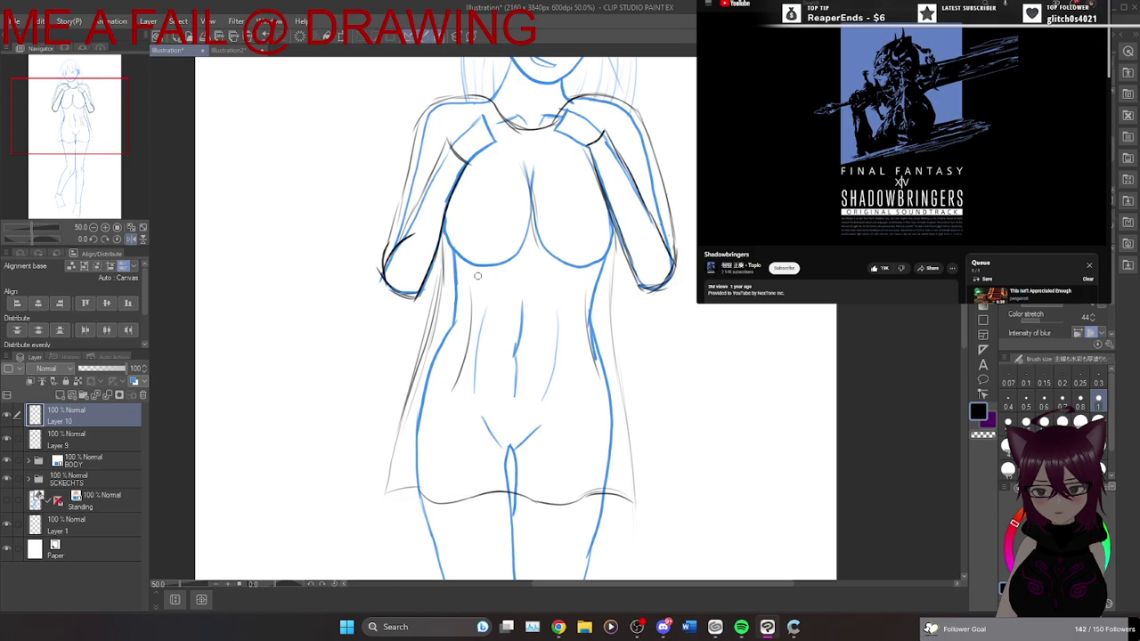
Try extra crease strokes below and between the bust, undoing each one.
{"action": "left_click_drag", "start_coordinate": [525, 229], "coordinate": [495, 286]}
{"action": "key", "text": "ctrl+z"}
{"action": "left_click_drag", "start_coordinate": [529, 185], "coordinate": [538, 269]}
{"action": "key", "text": "ctrl+z"}
Sketch light fold strokes on both shoulders and along the upper sleeve of the ear-side arm.
{"action": "left_click_drag", "start_coordinate": [445, 116], "coordinate": [478, 105]}
{"action": "key", "text": "ctrl+z"}
{"action": "left_click_drag", "start_coordinate": [599, 110], "coordinate": [631, 141]}
{"action": "left_click_drag", "start_coordinate": [445, 117], "coordinate": [430, 161]}
{"action": "left_click_drag", "start_coordinate": [417, 248], "coordinate": [443, 200]}
Sketch vertical fold lines rising from the wavy hem near both sides and beside the centre, undoing the unwanted strokes.
{"action": "left_click_drag", "start_coordinate": [425, 438], "coordinate": [417, 499]}
{"action": "left_click_drag", "start_coordinate": [478, 436], "coordinate": [474, 516]}
{"action": "left_click_drag", "start_coordinate": [580, 453], "coordinate": [579, 527]}
{"action": "key", "text": "ctrl+z"}
{"action": "key", "text": "ctrl+z"}
{"action": "left_click_drag", "start_coordinate": [575, 439], "coordinate": [579, 521]}
{"action": "key", "text": "ctrl+z"}
{"action": "left_click_drag", "start_coordinate": [576, 442], "coordinate": [581, 520]}
{"action": "key", "text": "ctrl+z"}
{"action": "left_click_drag", "start_coordinate": [580, 448], "coordinate": [585, 516]}
{"action": "left_click_drag", "start_coordinate": [480, 442], "coordinate": [479, 506]}
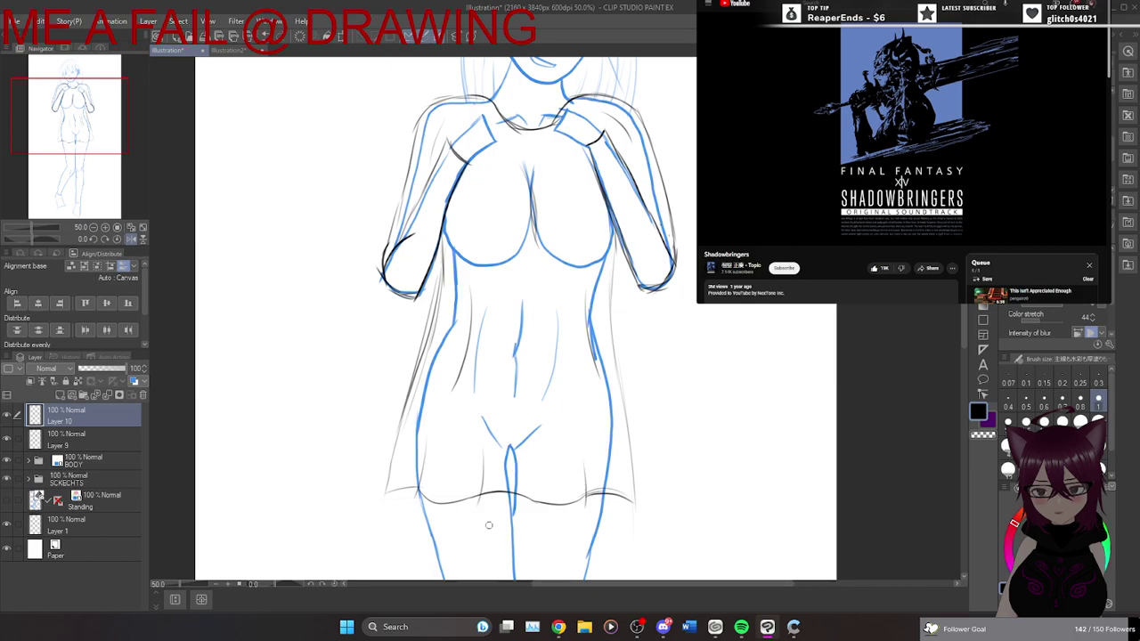
Add the remaining hem fold beyond the centre and extend the four vertical folds higher up the skirt.
{"action": "left_click_drag", "start_coordinate": [542, 444], "coordinate": [539, 507]}
{"action": "key", "text": "ctrl+z"}
{"action": "left_click_drag", "start_coordinate": [537, 441], "coordinate": [535, 508]}
{"action": "left_click_drag", "start_coordinate": [429, 401], "coordinate": [419, 495]}
{"action": "left_click_drag", "start_coordinate": [478, 417], "coordinate": [478, 514]}
{"action": "left_click_drag", "start_coordinate": [546, 413], "coordinate": [527, 511]}
{"action": "key", "text": "ctrl+z"}
{"action": "left_click_drag", "start_coordinate": [540, 413], "coordinate": [531, 506]}
{"action": "left_click_drag", "start_coordinate": [581, 431], "coordinate": [582, 499]}
Draw short dark strokes along both sides of the bust below the armpits, and hide the BODY folder.
{"action": "left_click", "coordinate": [7, 462]}
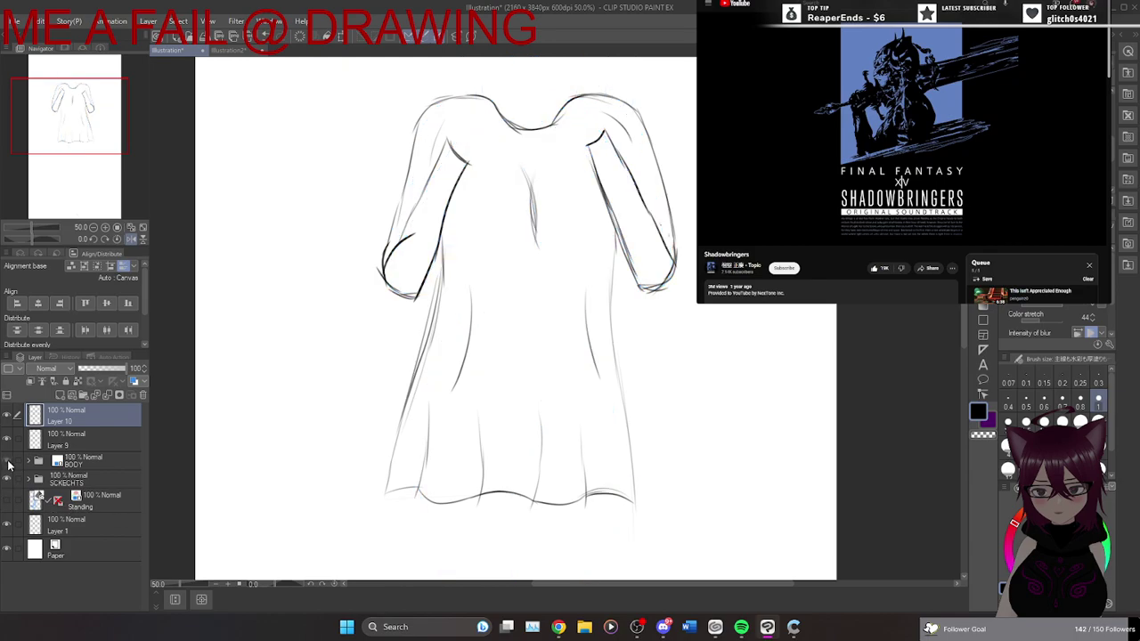
{"action": "left_click", "coordinate": [7, 461]}
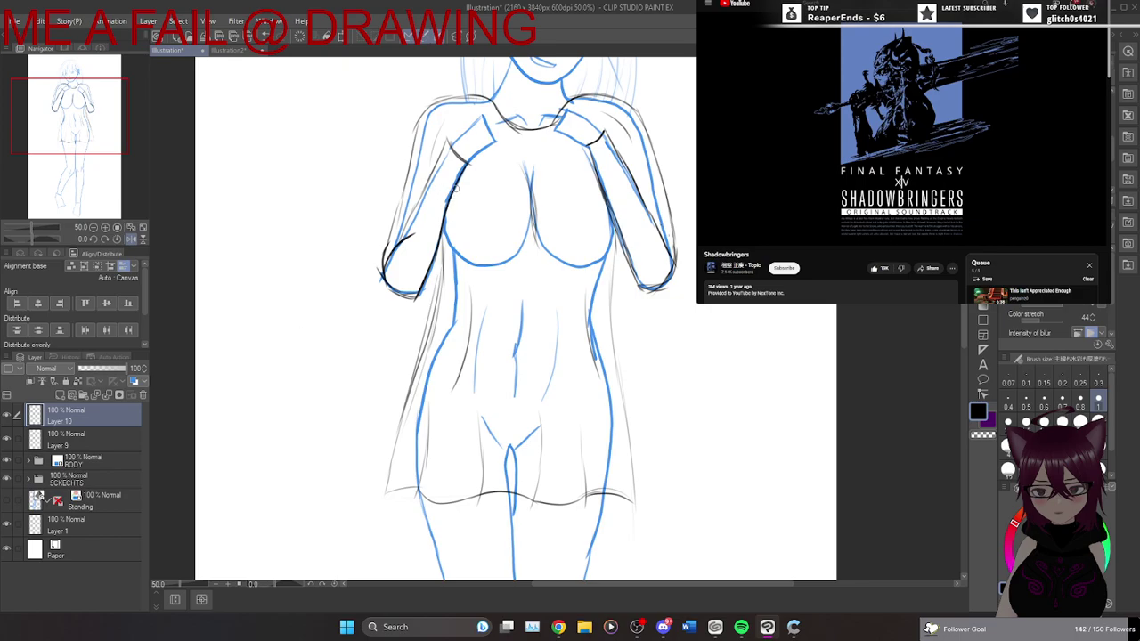
{"action": "left_click_drag", "start_coordinate": [456, 185], "coordinate": [445, 238]}
{"action": "left_click_drag", "start_coordinate": [594, 187], "coordinate": [610, 245]}
{"action": "left_click", "coordinate": [7, 461]}
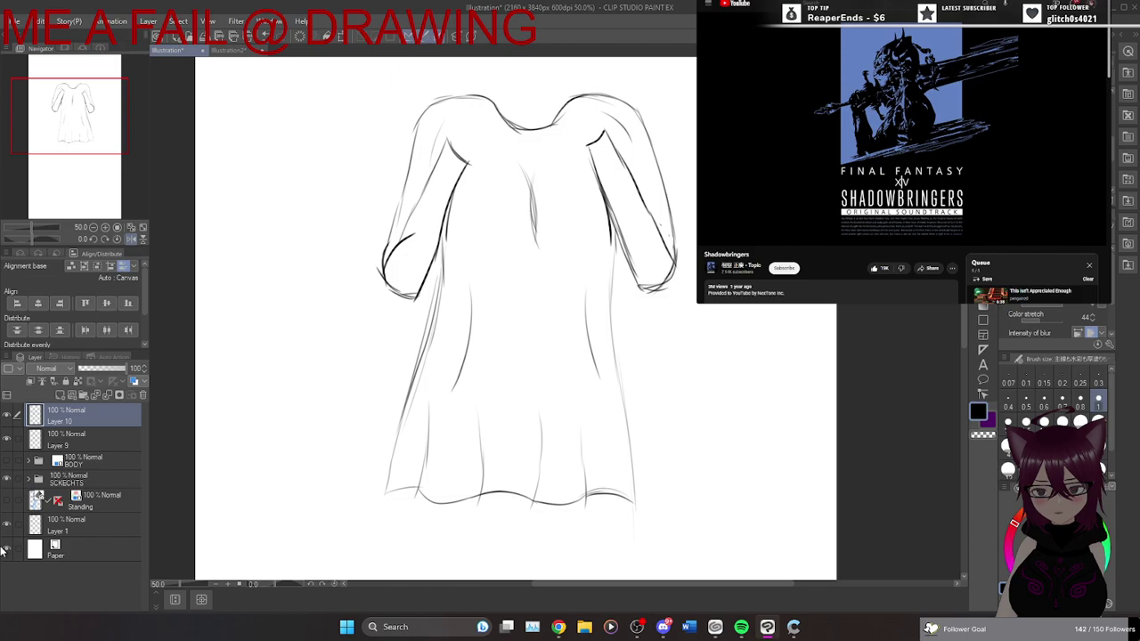
Erase the stray marks and the overlapping line end near the elbow of the sleeve away from the ear on Layer 9.
{"action": "scroll", "coordinate": [664, 216], "scroll_direction": "up", "scroll_amount": 5}
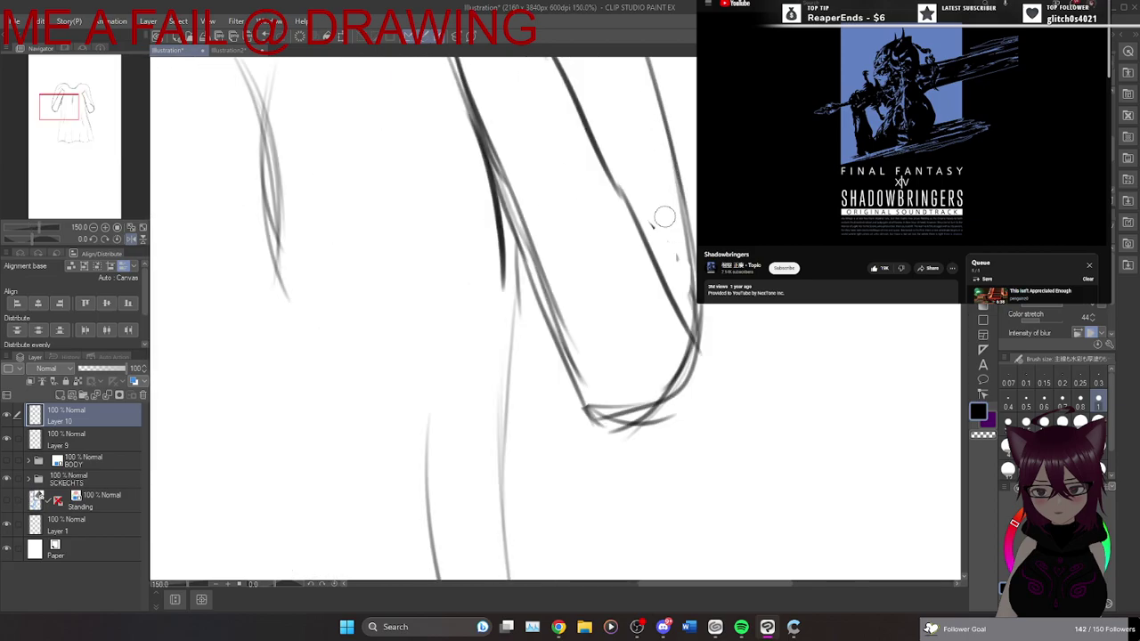
{"action": "key", "text": "e"}
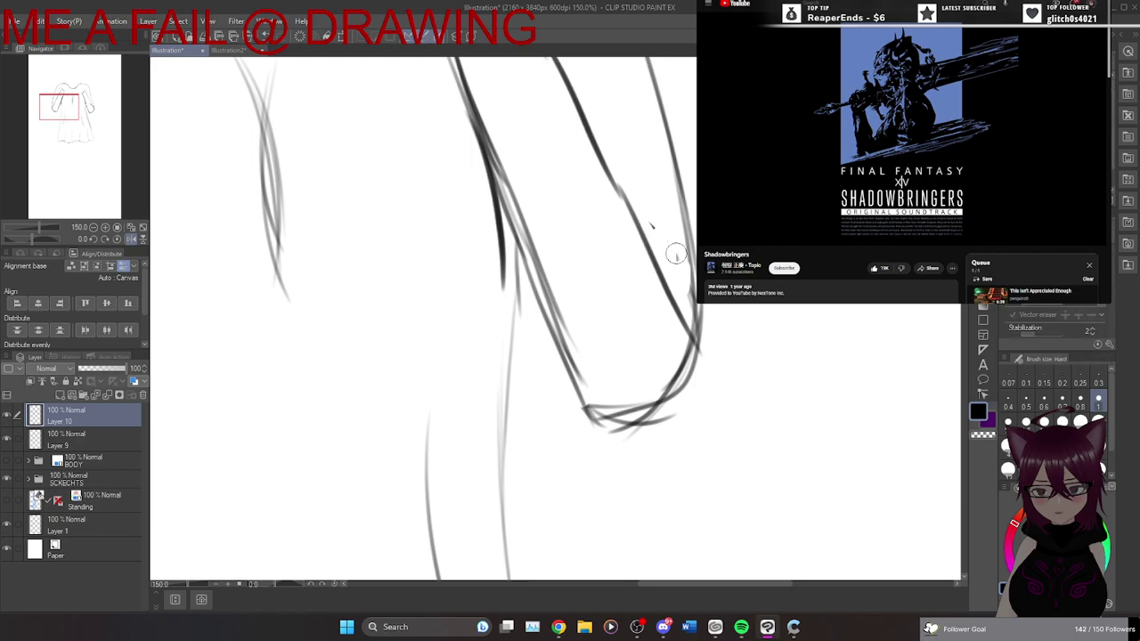
{"action": "left_click", "coordinate": [106, 443]}
{"action": "mouse_move", "coordinate": [662, 237]}
{"action": "left_mouse_down"}
{"action": "mouse_move", "coordinate": [651, 222]}
{"action": "mouse_move", "coordinate": [664, 242]}
{"action": "left_mouse_up"}
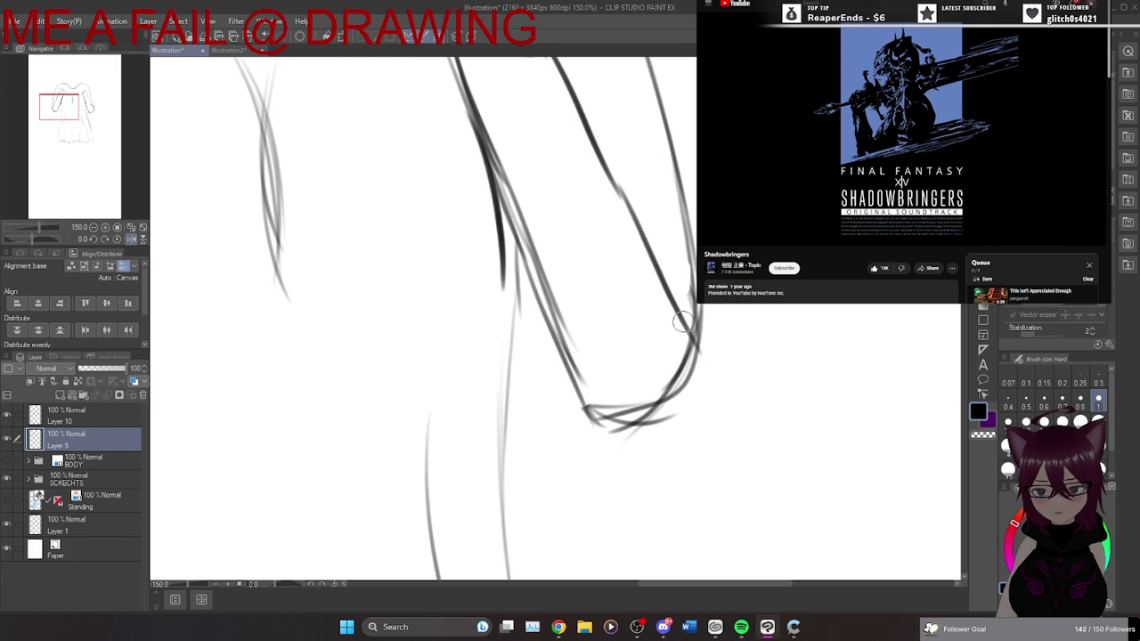
{"action": "scroll", "coordinate": [684, 326], "scroll_direction": "down", "scroll_amount": 5}
{"action": "scroll", "coordinate": [660, 331], "scroll_direction": "up", "scroll_amount": 6}
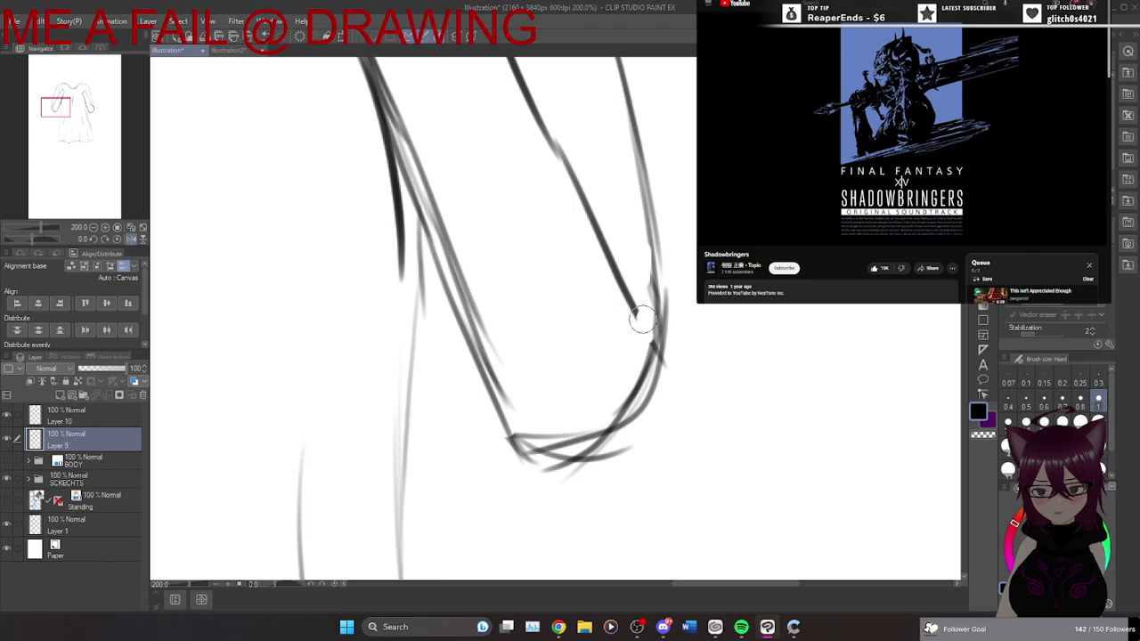
{"action": "scroll", "coordinate": [682, 286], "scroll_direction": "down", "scroll_amount": 3}
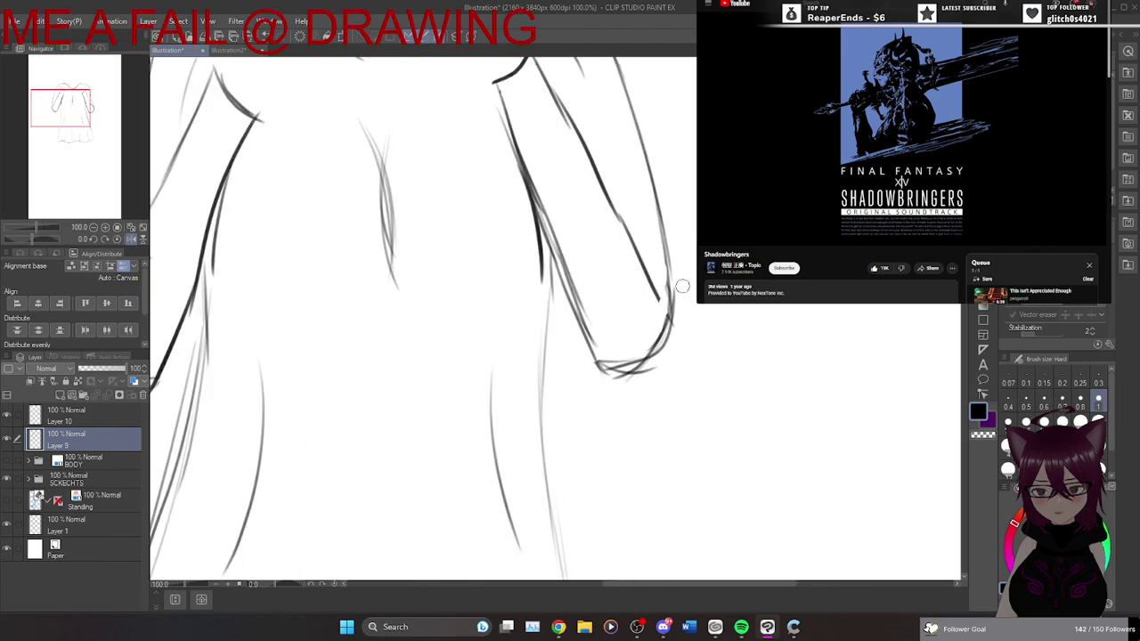
{"action": "scroll", "coordinate": [682, 285], "scroll_direction": "down", "scroll_amount": 3}
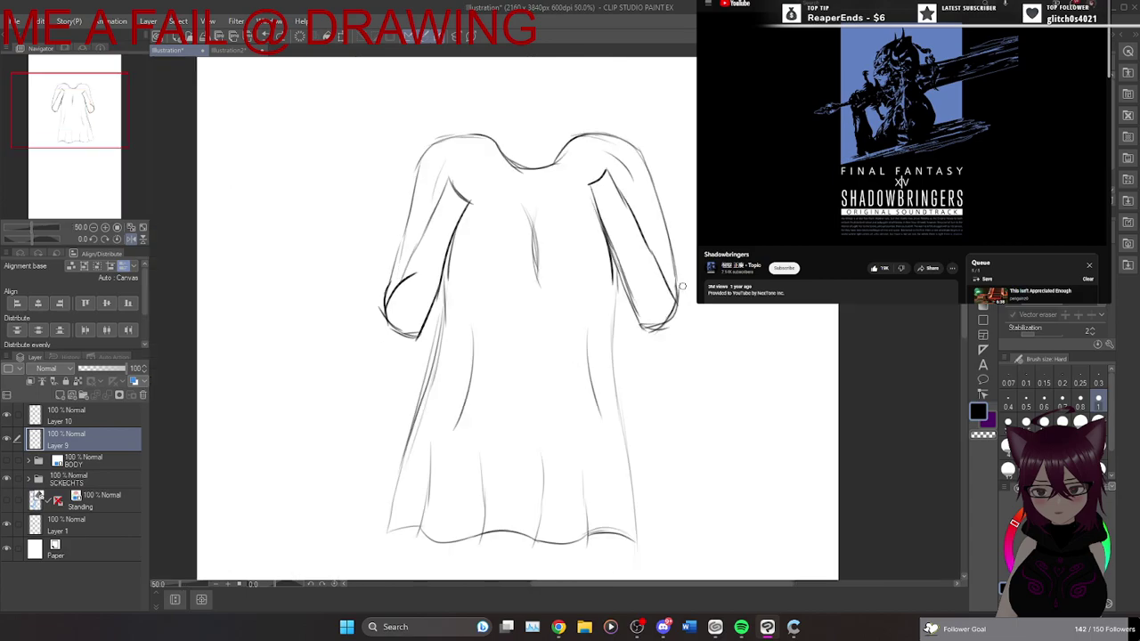
Show the BODY folder again, fill the top with white on Layer 9 and lower that layer's opacity to 68%.
{"action": "left_click", "coordinate": [7, 463]}
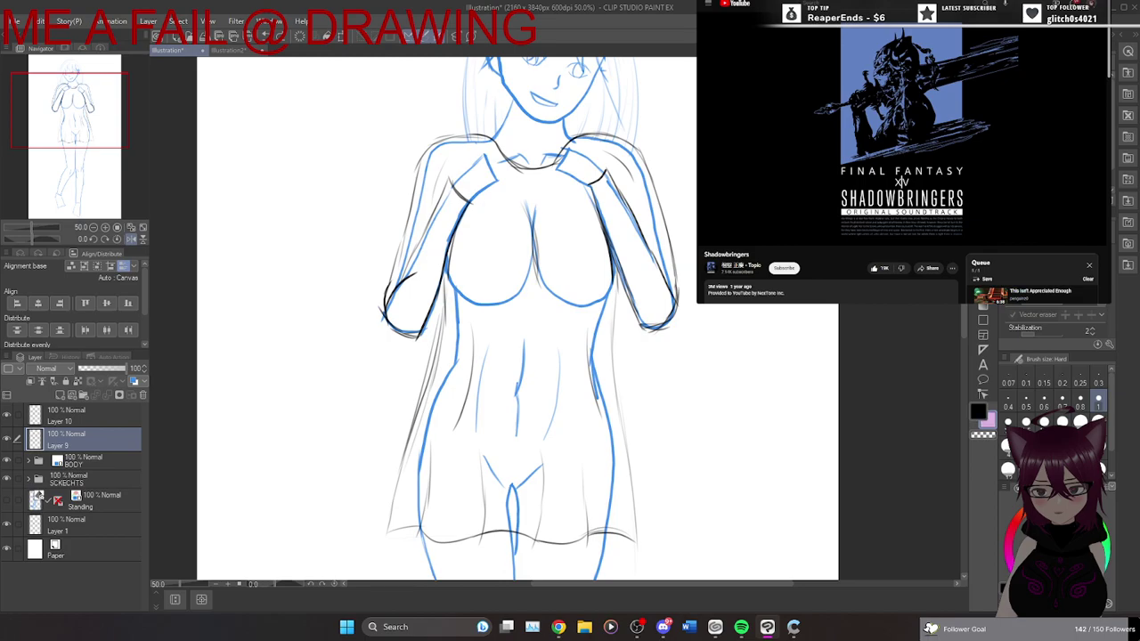
{"action": "key", "text": "g"}
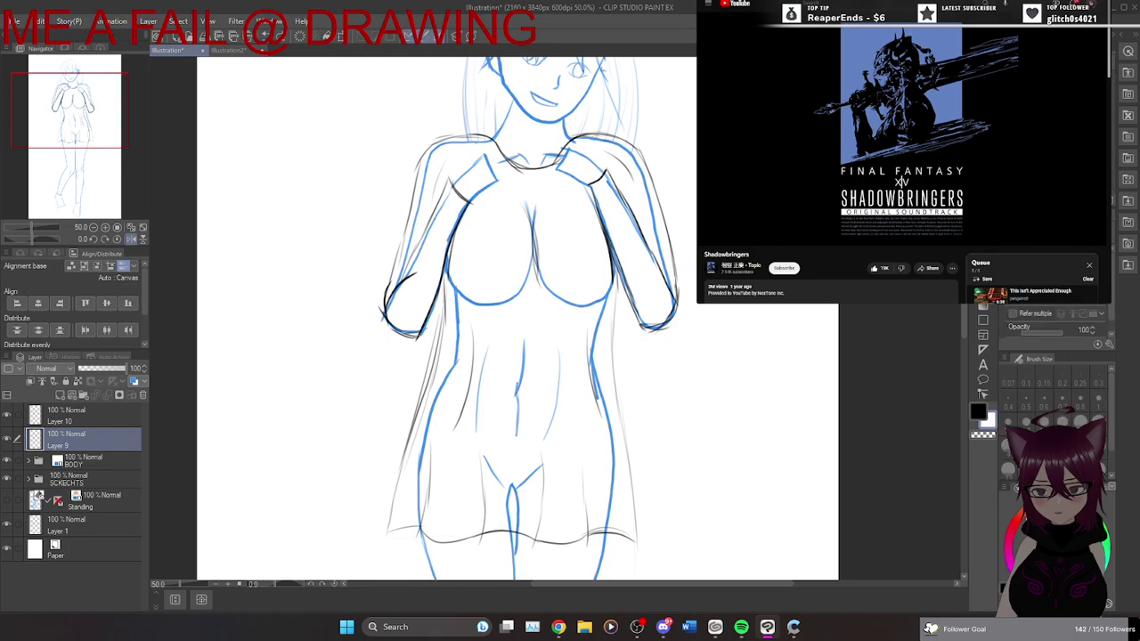
{"action": "left_click", "coordinate": [107, 422]}
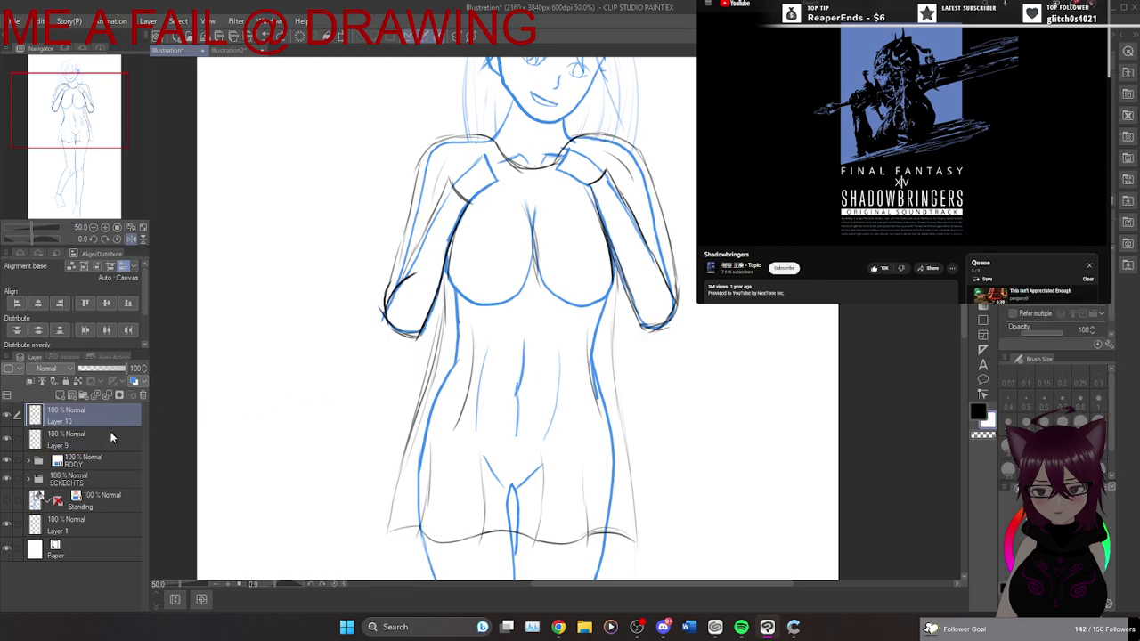
{"action": "left_click", "coordinate": [112, 441]}
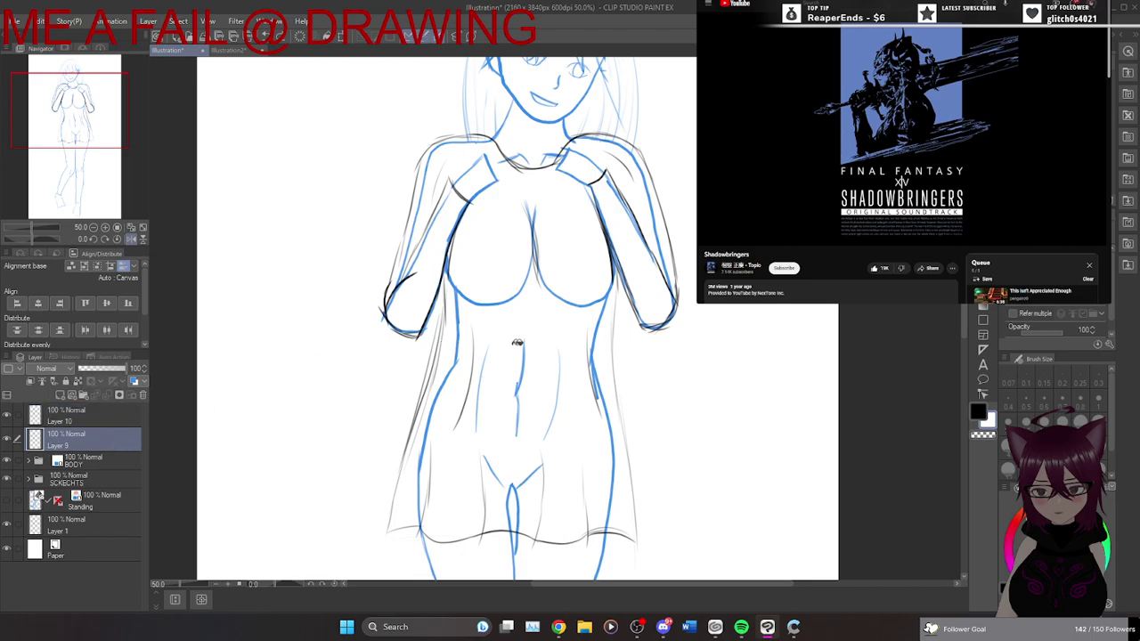
{"action": "left_click", "coordinate": [545, 307]}
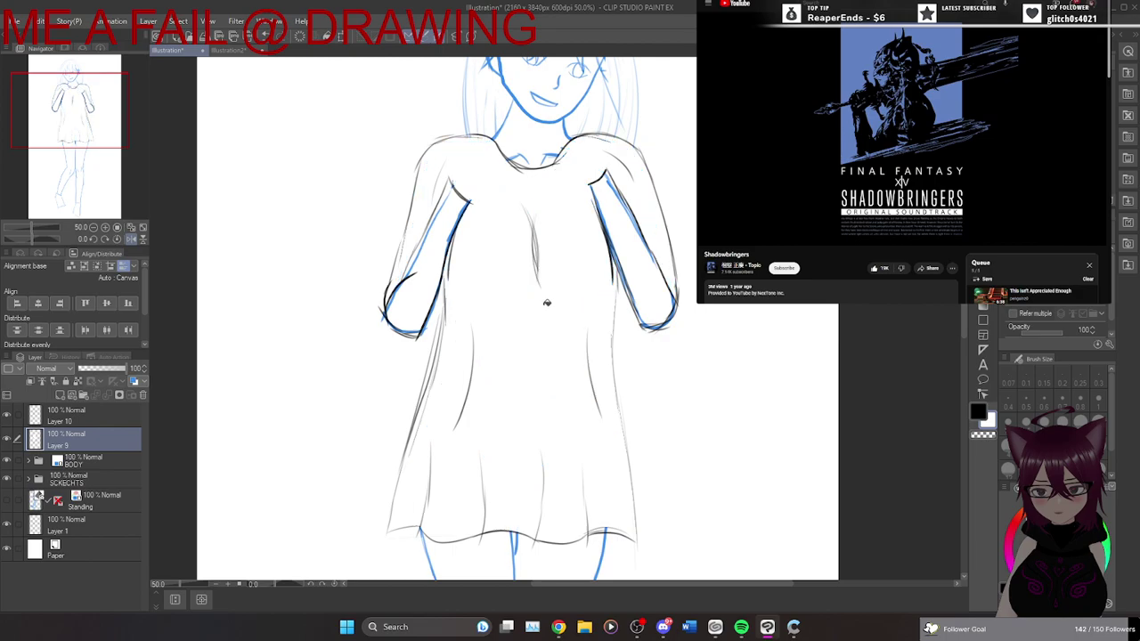
{"action": "mouse_move", "coordinate": [131, 374]}
{"action": "left_mouse_down"}
{"action": "mouse_move", "coordinate": [102, 383]}
{"action": "mouse_move", "coordinate": [111, 385]}
{"action": "left_mouse_up"}
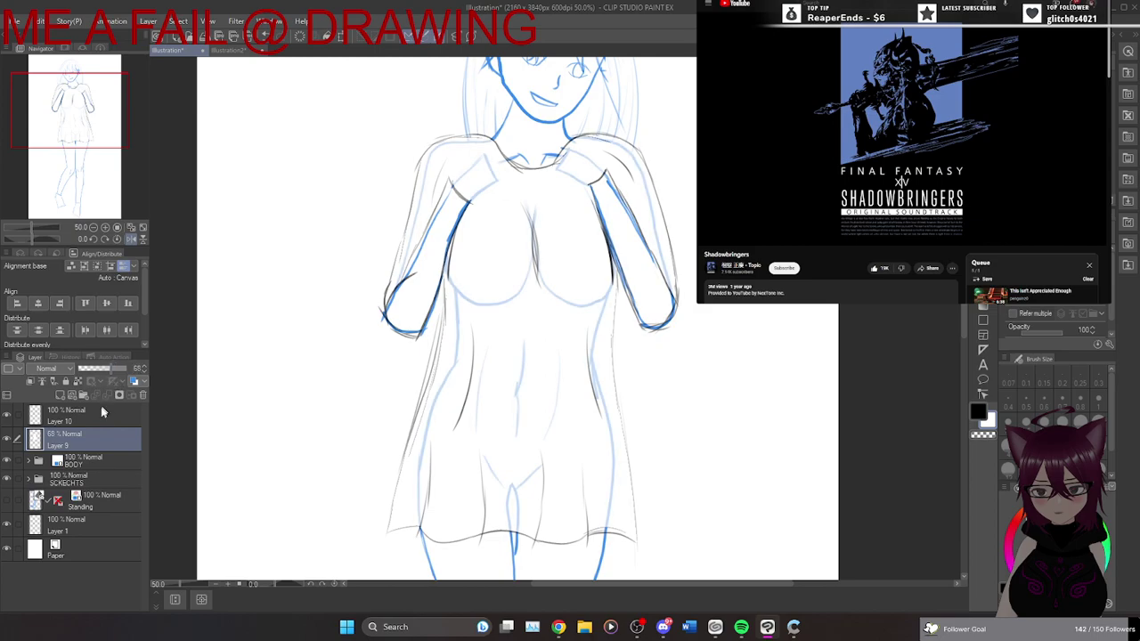
Turn off the layer colour on the BODY folder and reselect Layer 9.
{"action": "left_click", "coordinate": [89, 461]}
{"action": "left_click", "coordinate": [135, 381]}
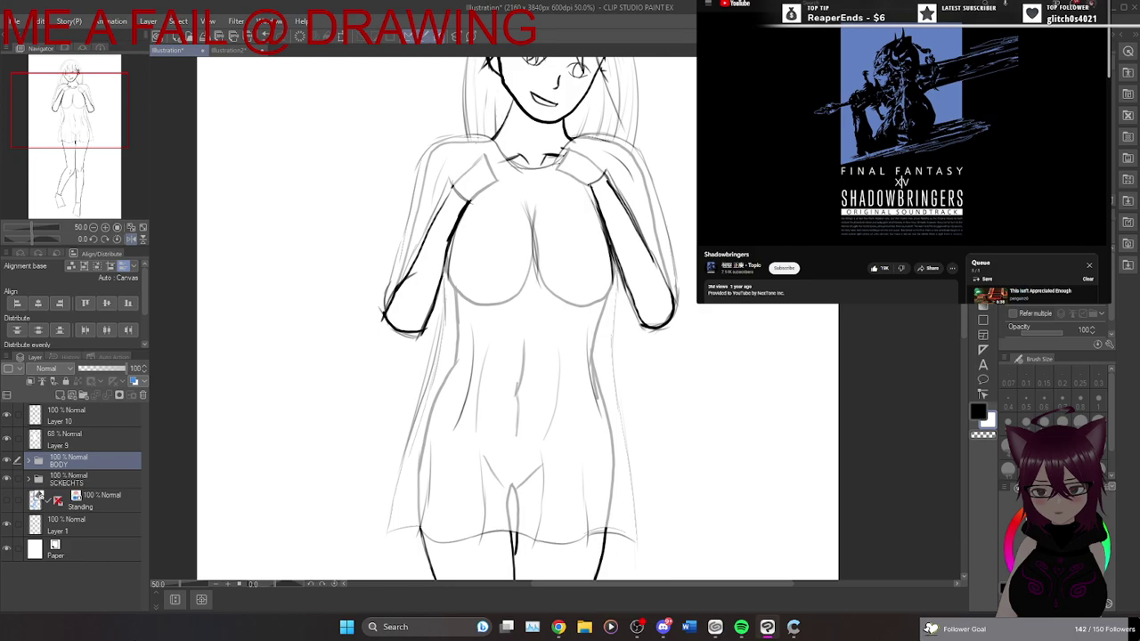
{"action": "left_click", "coordinate": [96, 440]}
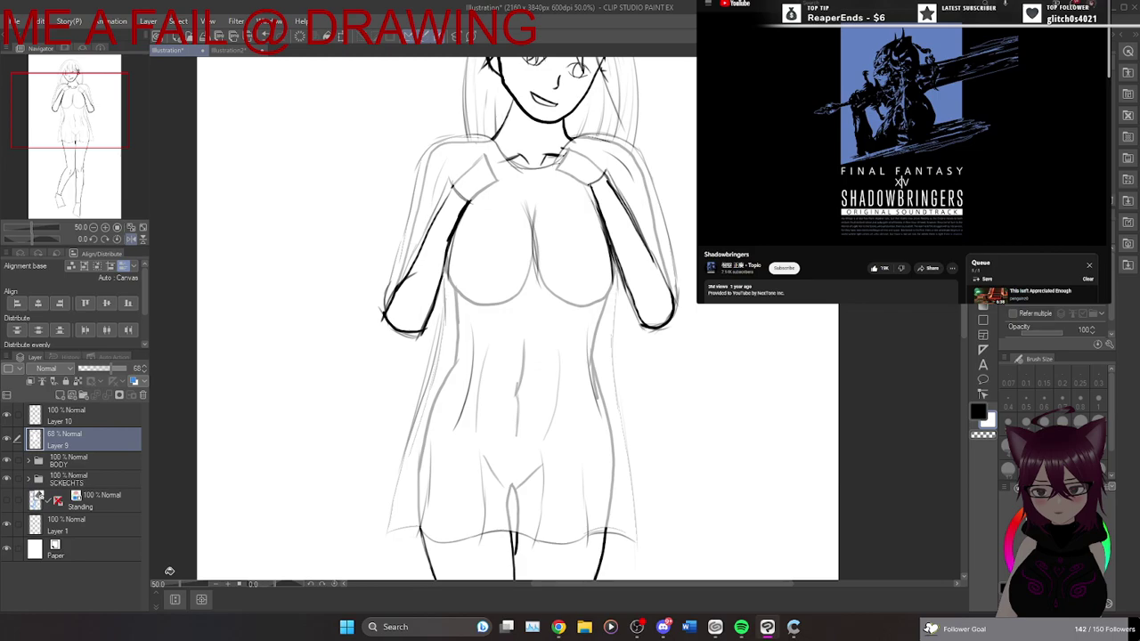
Undo the BODY layer colour change, the opacity reduction and the white fill on Layer 9.
{"action": "key", "text": "ctrl+z"}
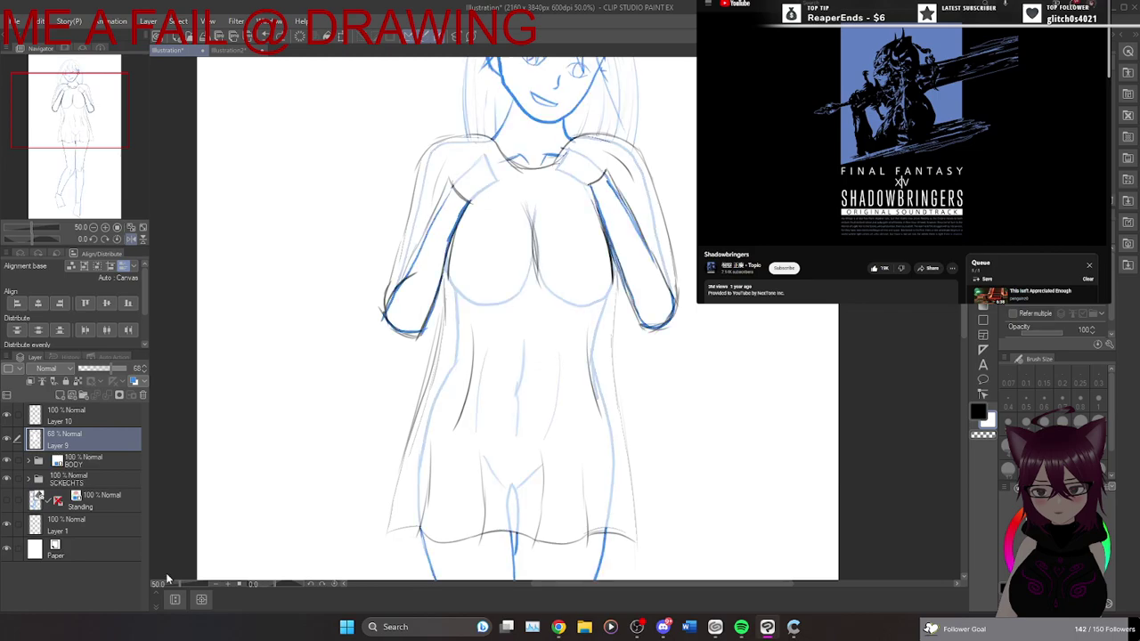
{"action": "key", "text": "ctrl+z"}
{"action": "key", "text": "ctrl+z"}
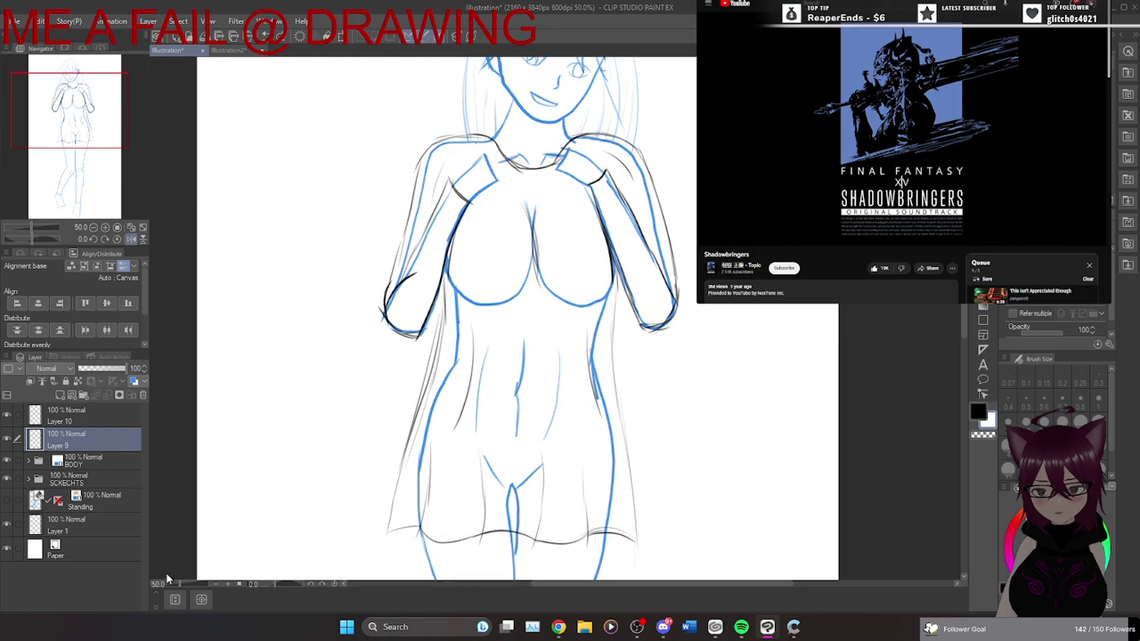
Duplicate Layer 9 and fill the body and upper sleeves of the top with light blue on Layer 9 Copy.
{"action": "key", "text": "ctrl+v"}
{"action": "left_click", "coordinate": [120, 471]}
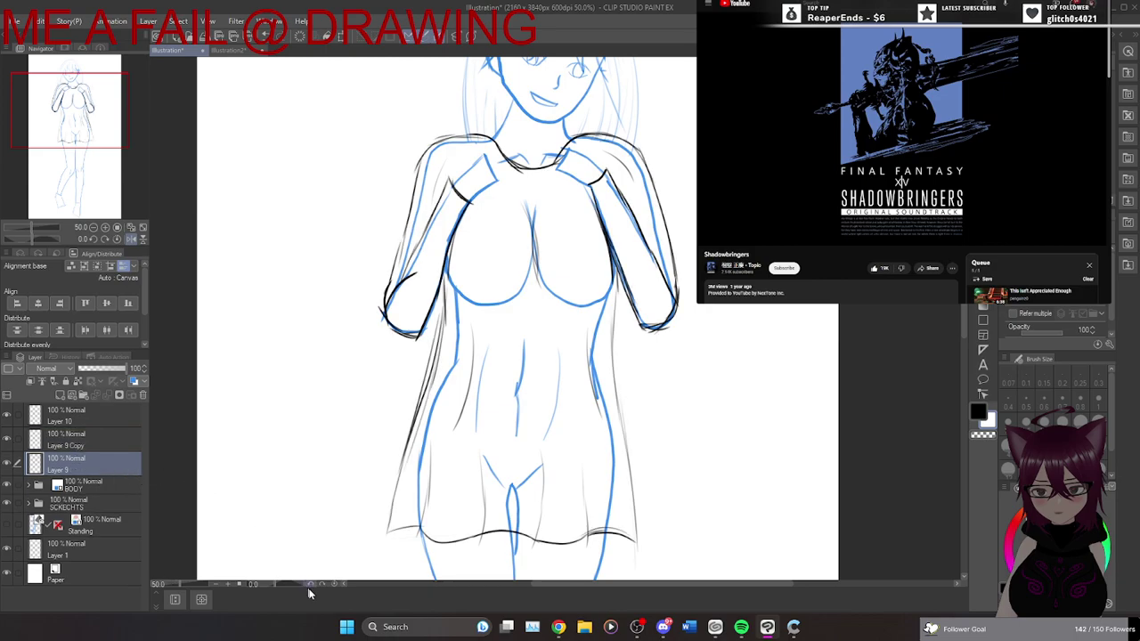
{"action": "left_click", "coordinate": [134, 449]}
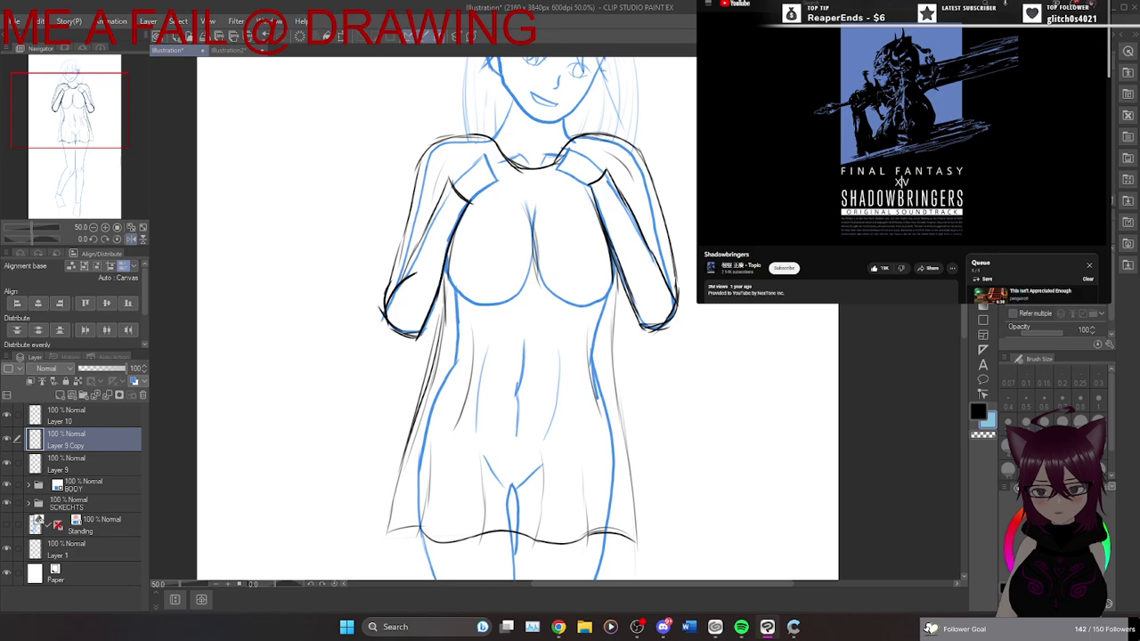
{"action": "key", "text": "e"}
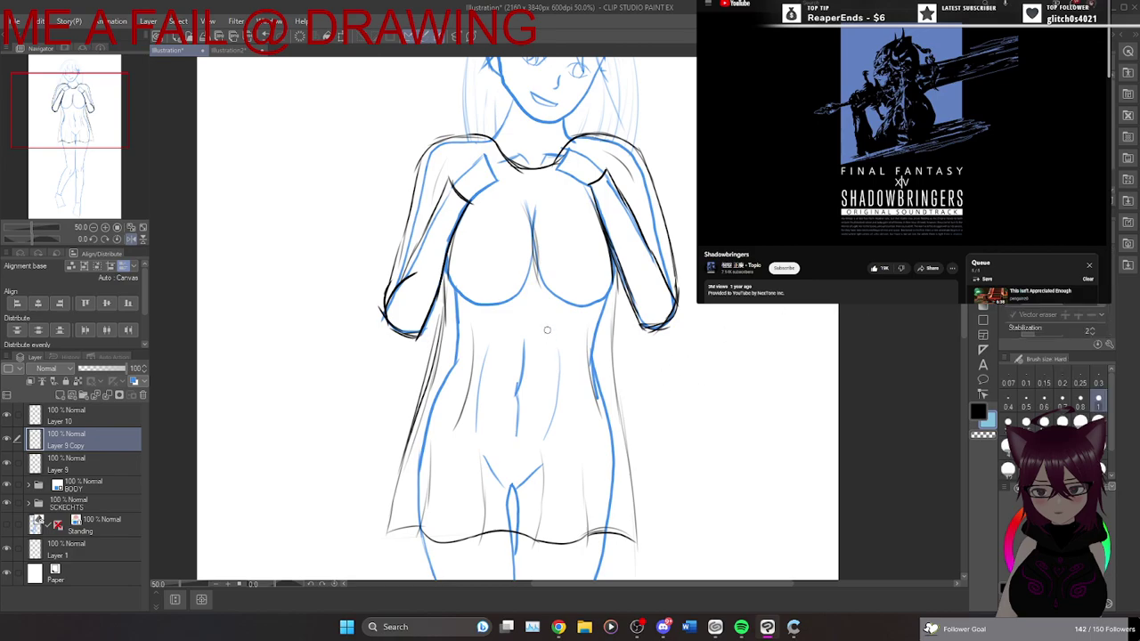
{"action": "key", "text": "g"}
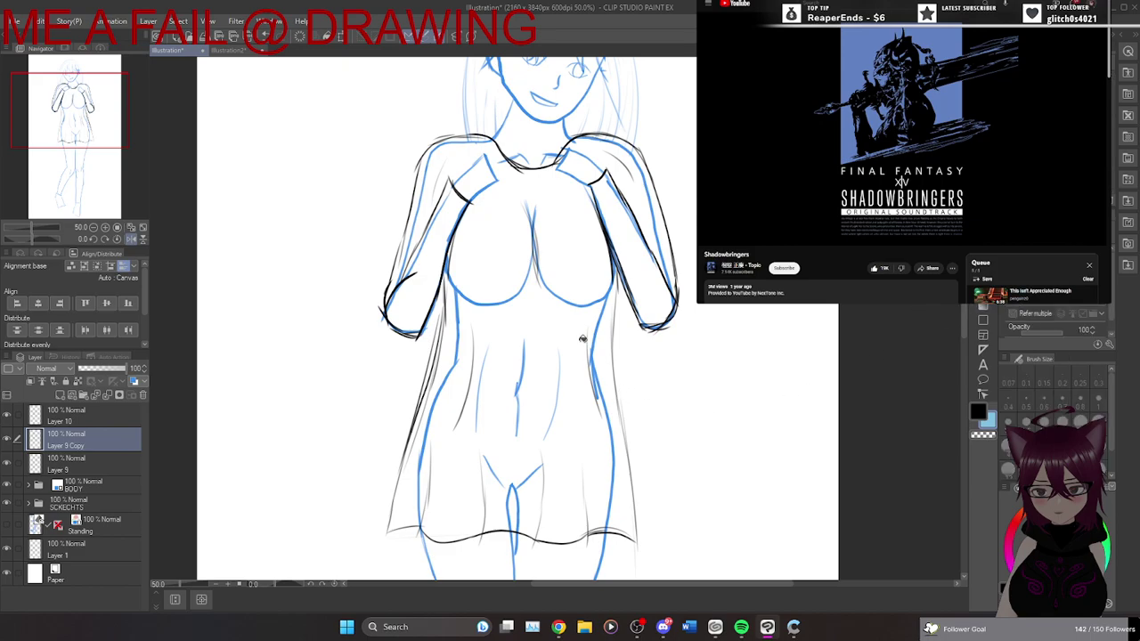
{"action": "left_click", "coordinate": [560, 318]}
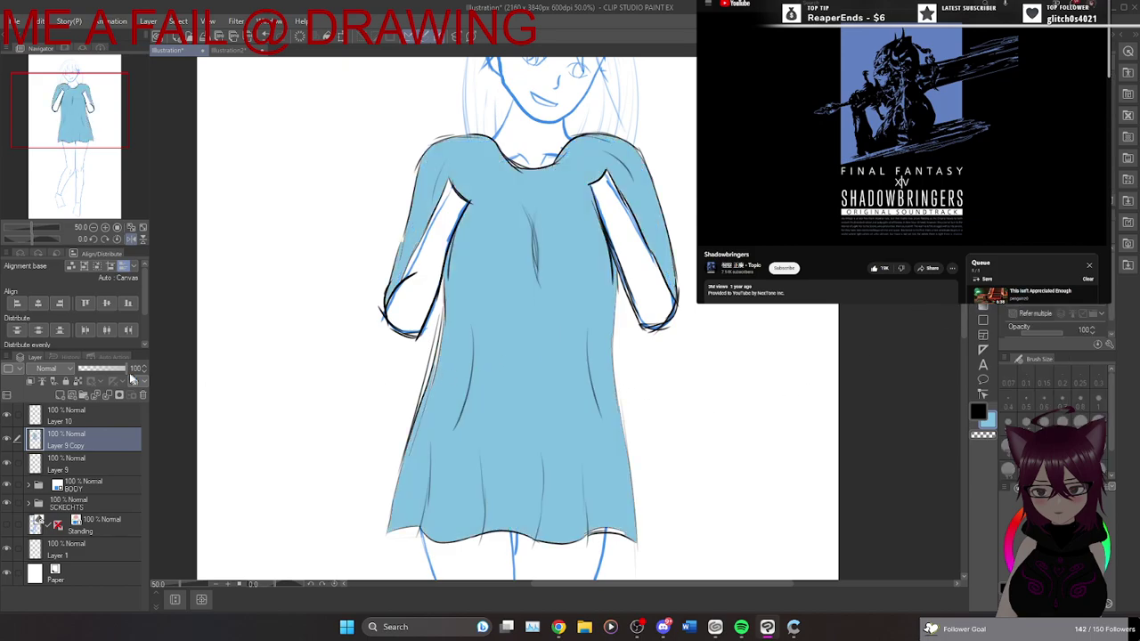
Lower Layer 9 Copy's opacity to 85% and turn off the layer colour on the BODY folder.
{"action": "mouse_move", "coordinate": [126, 367]}
{"action": "left_mouse_down"}
{"action": "mouse_move", "coordinate": [100, 369]}
{"action": "mouse_move", "coordinate": [120, 377]}
{"action": "left_mouse_up"}
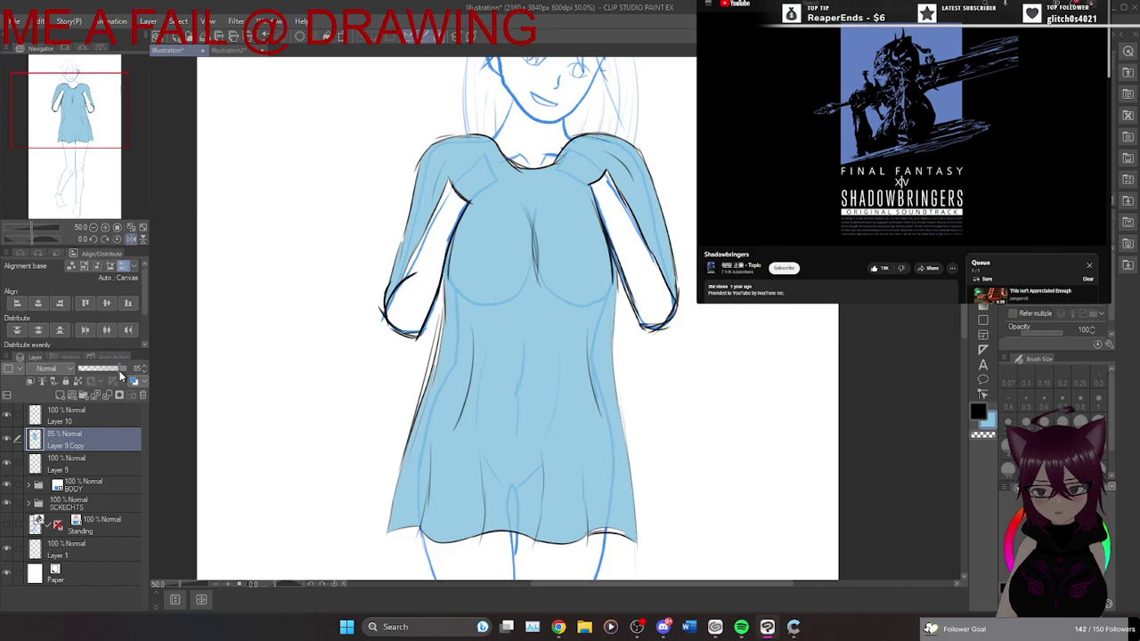
{"action": "left_click_drag", "start_coordinate": [120, 378], "coordinate": [123, 377]}
{"action": "left_click", "coordinate": [84, 486]}
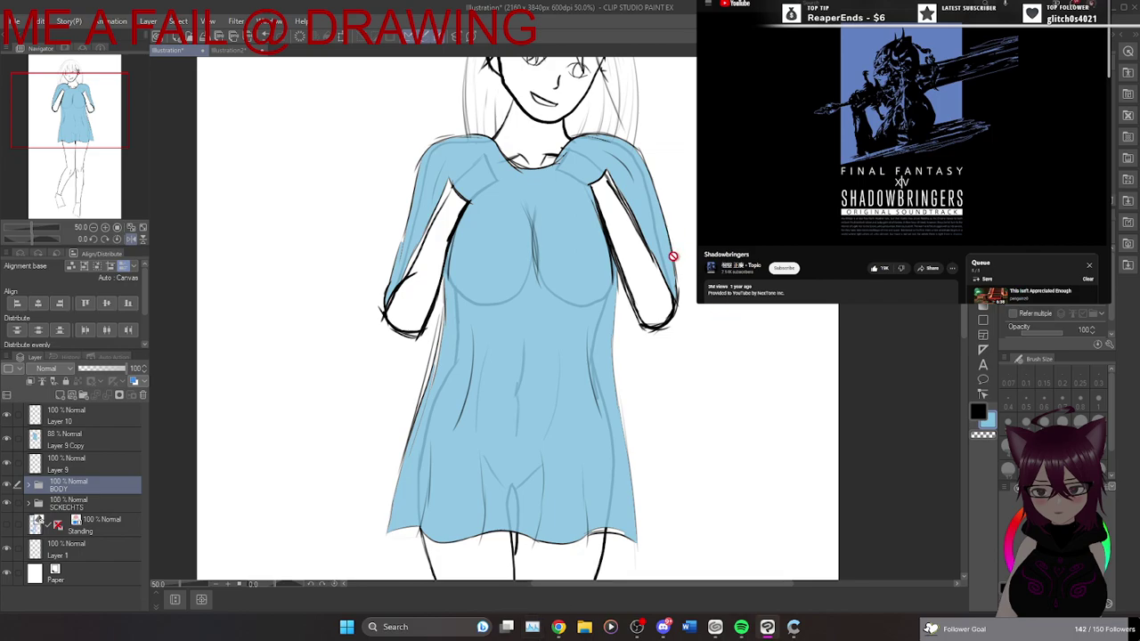
{"action": "scroll", "coordinate": [673, 256], "scroll_direction": "down", "scroll_amount": 1}
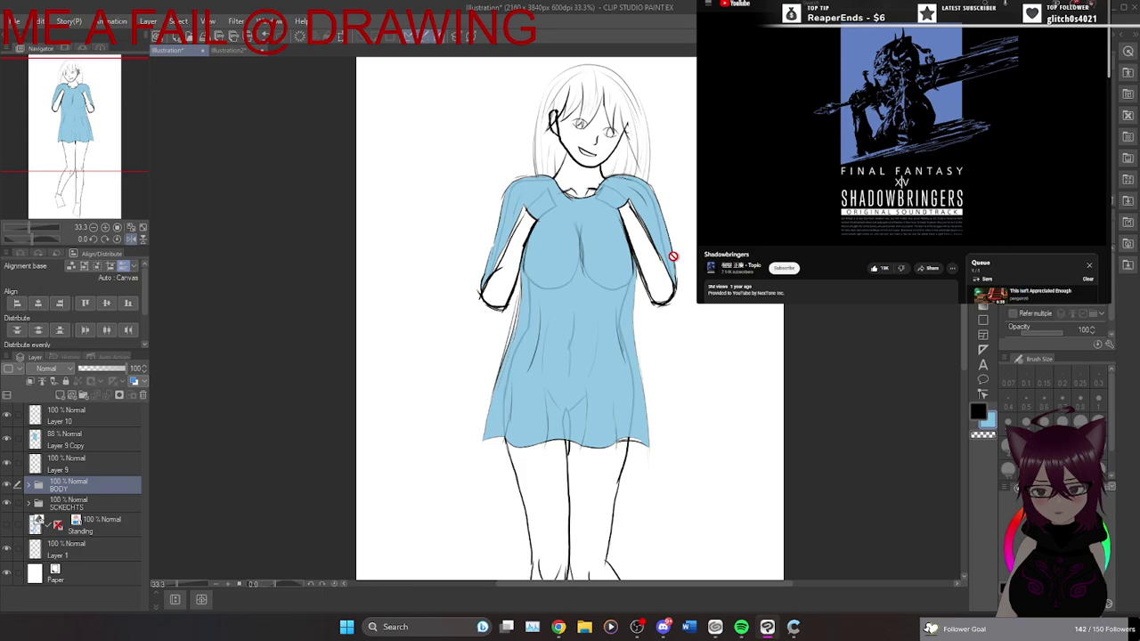
{"action": "left_click", "coordinate": [96, 438]}
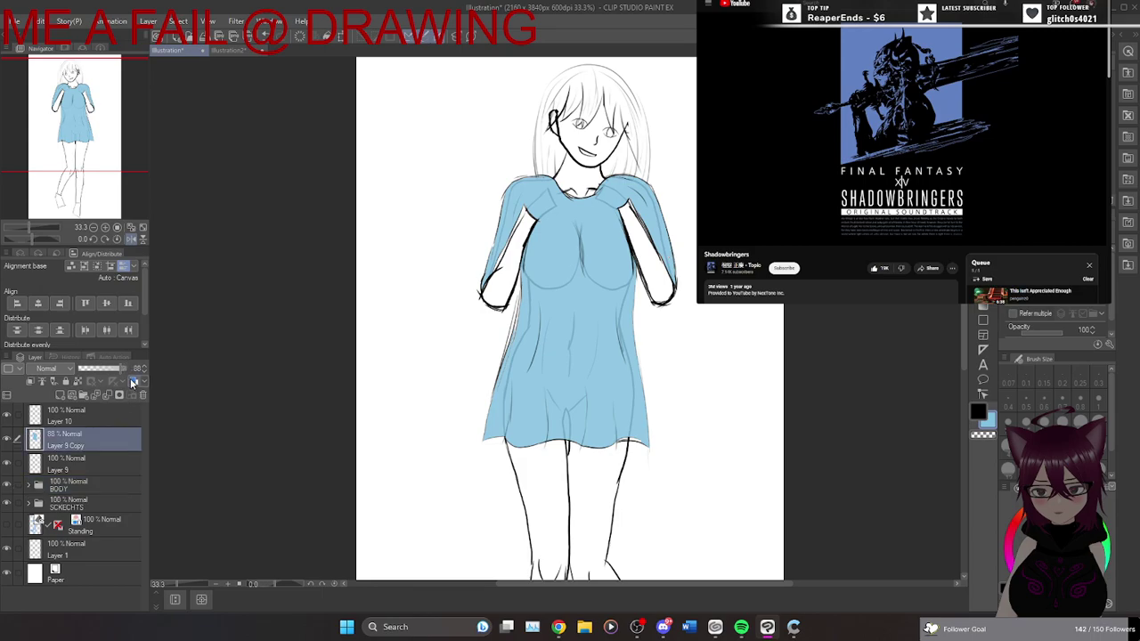
{"action": "mouse_move", "coordinate": [121, 372]}
{"action": "left_mouse_down"}
{"action": "mouse_move", "coordinate": [111, 372]}
{"action": "mouse_move", "coordinate": [121, 378]}
{"action": "left_mouse_up"}
Lower Layer 10's opacity to 52% and switch back to the brush.
{"action": "left_click", "coordinate": [98, 415]}
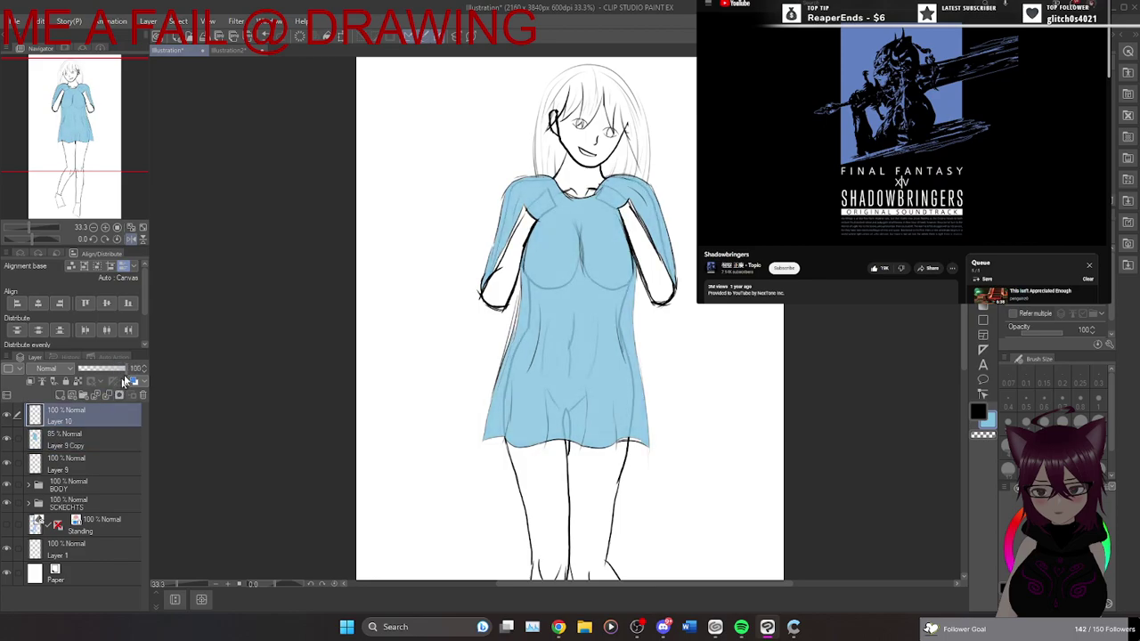
{"action": "left_click", "coordinate": [122, 369]}
{"action": "left_click_drag", "start_coordinate": [122, 375], "coordinate": [96, 372]}
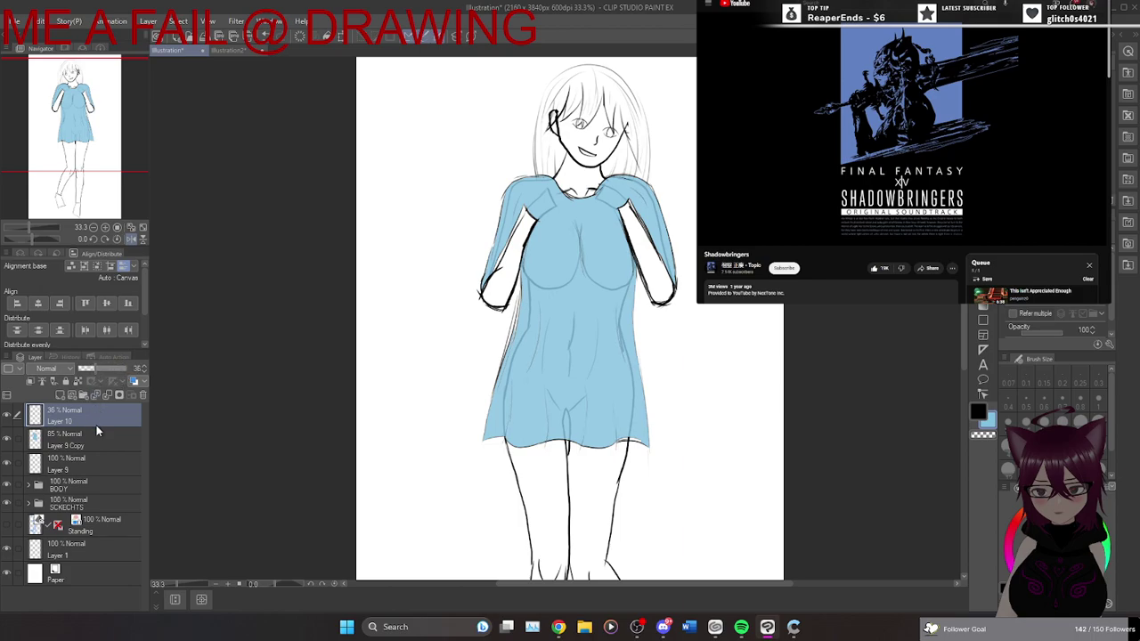
{"action": "left_click", "coordinate": [100, 444]}
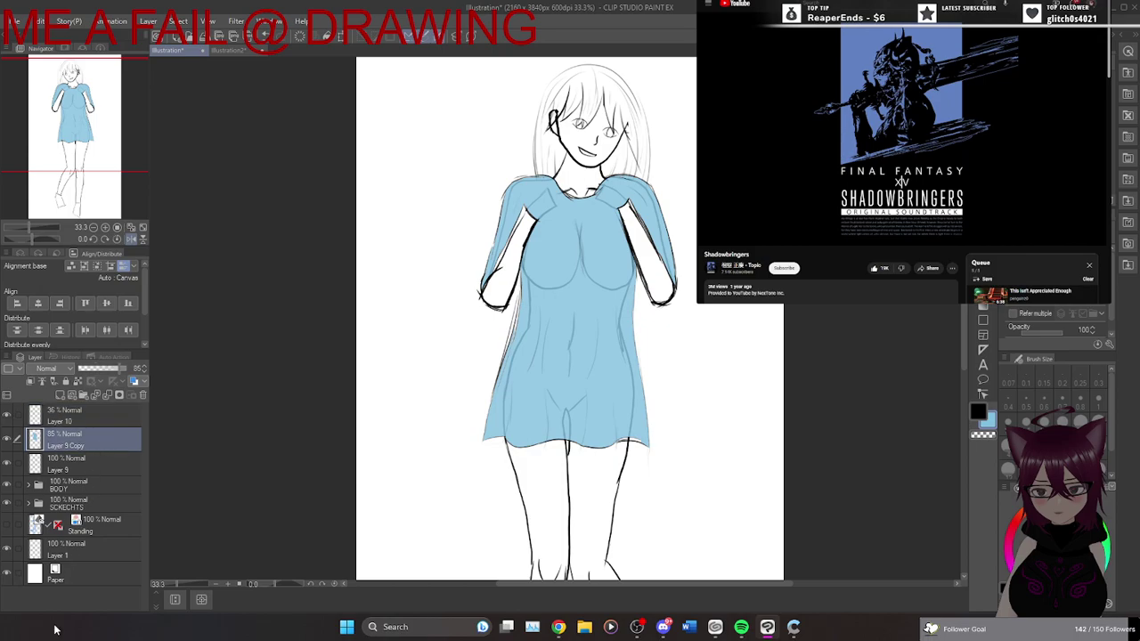
{"action": "left_click", "coordinate": [105, 413]}
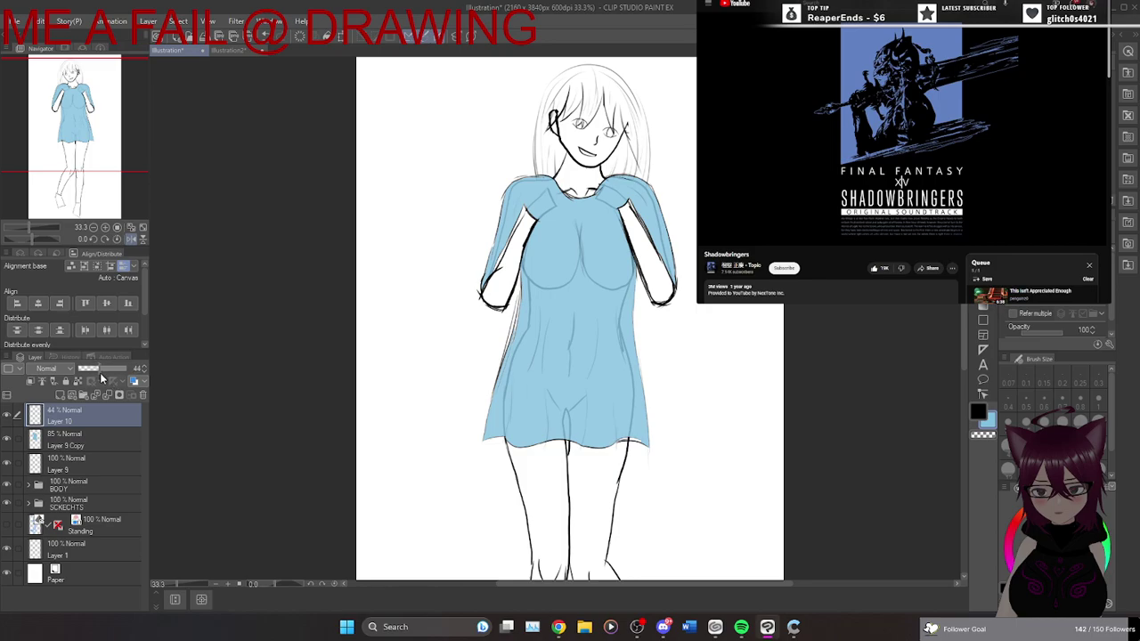
{"action": "left_click_drag", "start_coordinate": [101, 378], "coordinate": [104, 379]}
{"action": "key", "text": "b"}
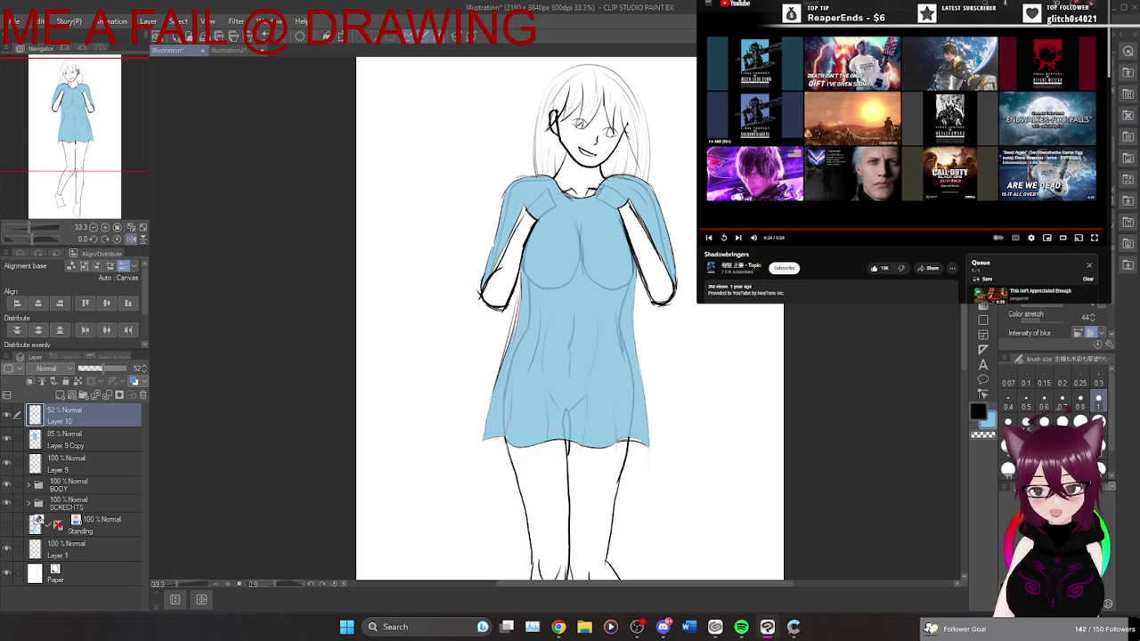
Switch to YouTube, play the "Dead Again" Der Eisendrache lyrics video and look in on the lofi hip hop radio tab.
{"action": "left_click", "coordinate": [1024, 195]}
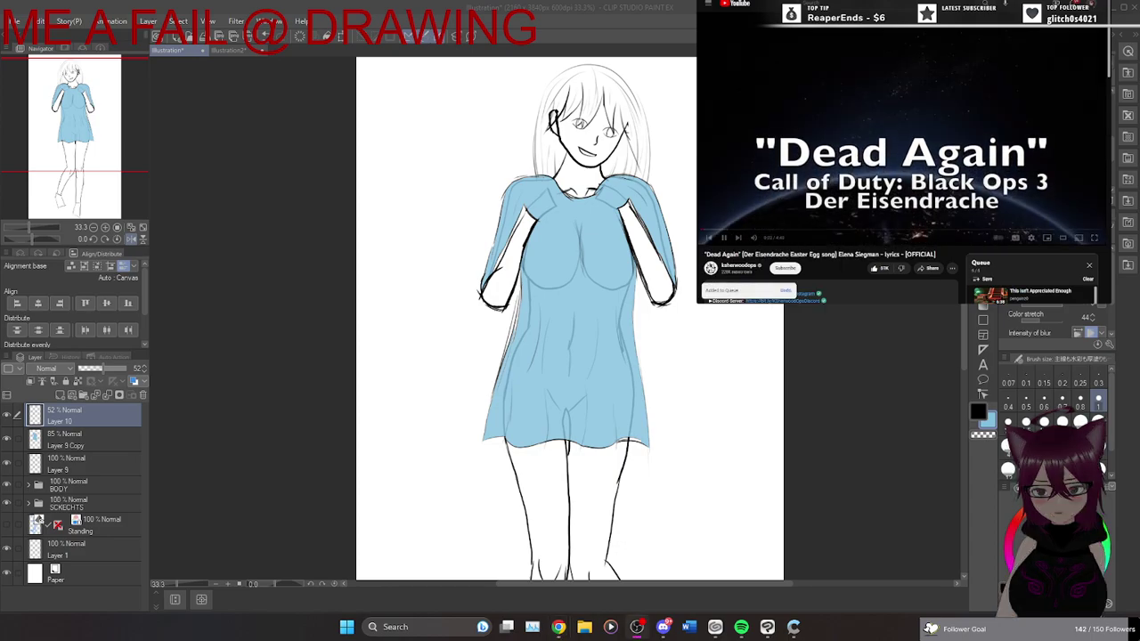
{"action": "key", "text": "alt+Left"}
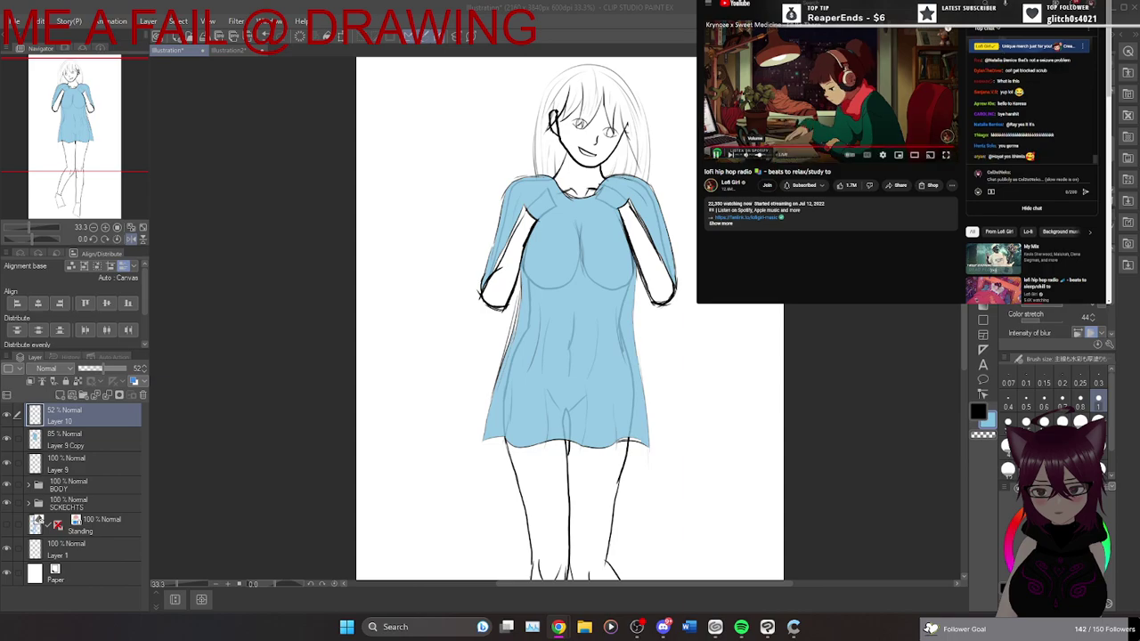
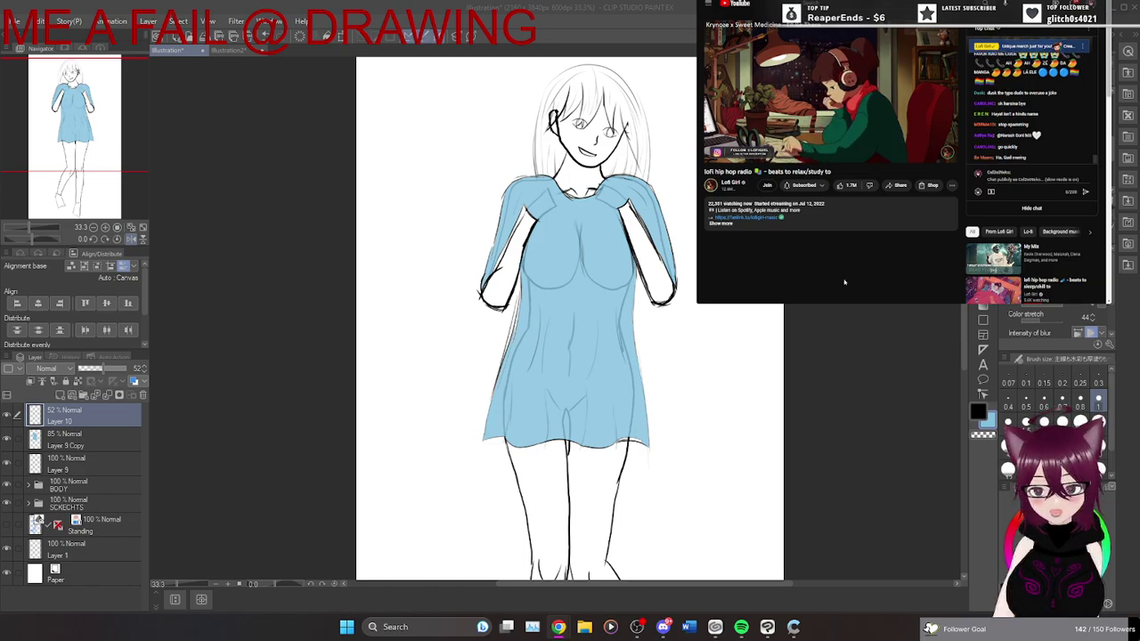
{"action": "key", "text": "ctrl+Tab"}
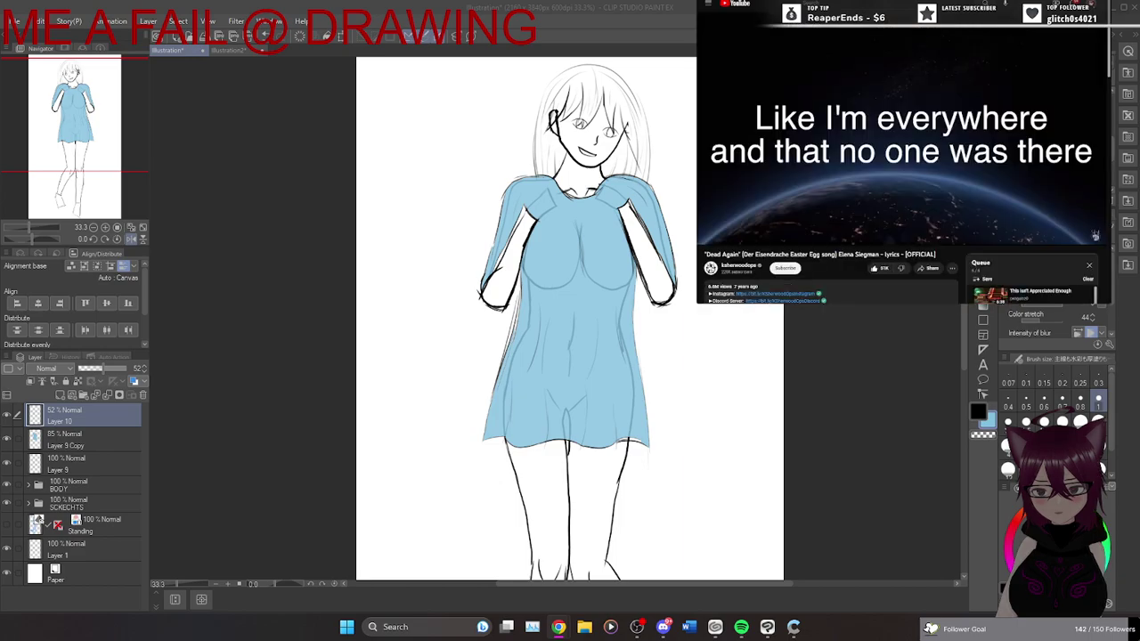
{"action": "mouse_move", "coordinate": [773, 242]}
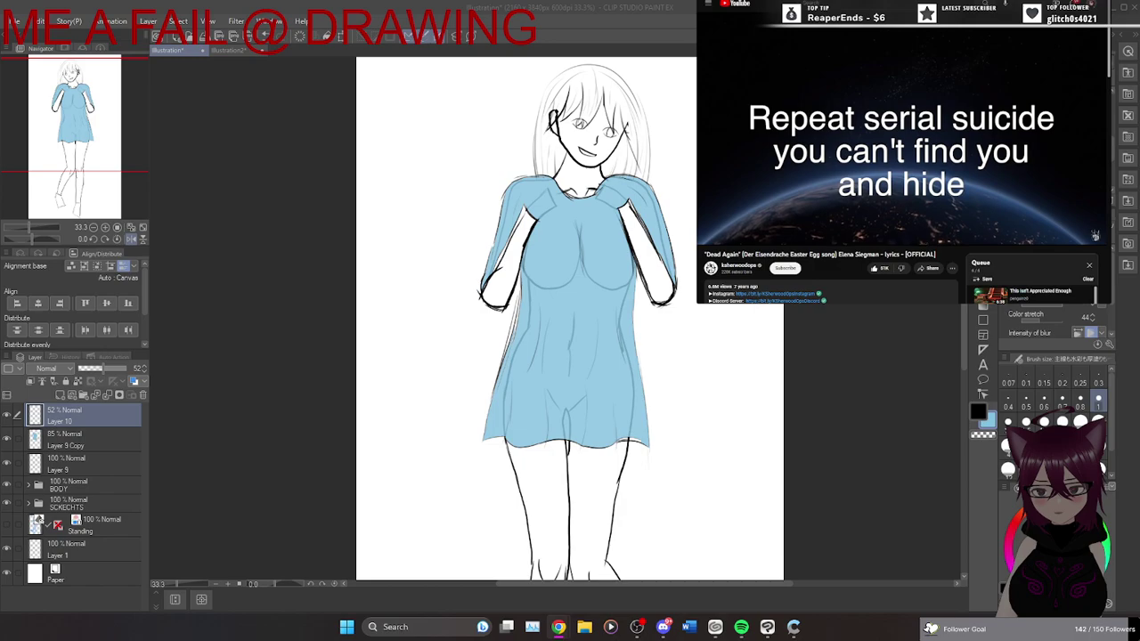
Select Layer 9 Copy and look over the dressed figure, toggling the BODY folder's visibility and its layer list.
{"action": "left_click", "coordinate": [100, 447]}
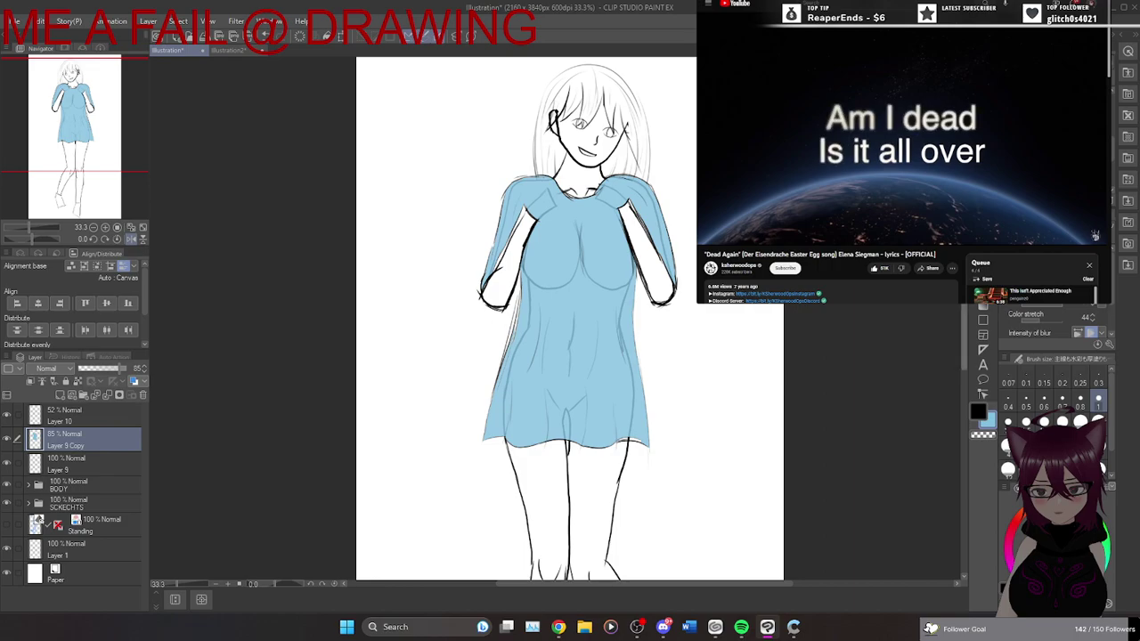
{"action": "scroll", "coordinate": [570, 319], "scroll_direction": "down", "scroll_amount": 1}
{"action": "scroll", "coordinate": [570, 319], "scroll_direction": "down", "scroll_amount": 1}
{"action": "scroll", "coordinate": [570, 319], "scroll_direction": "up", "scroll_amount": 1}
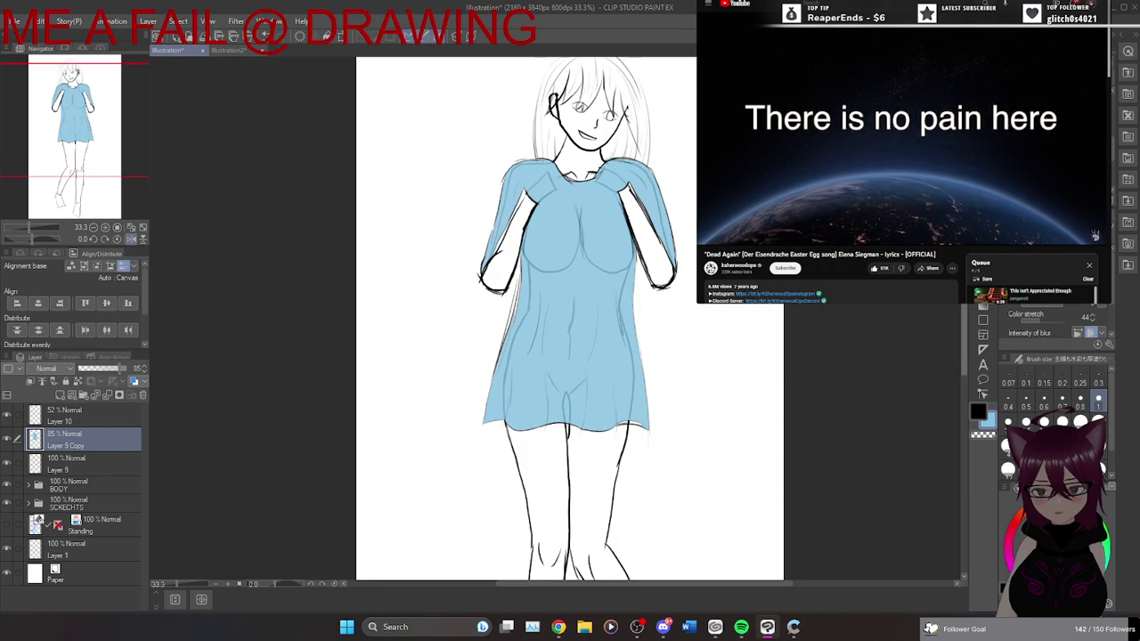
{"action": "scroll", "coordinate": [569, 318], "scroll_direction": "up", "scroll_amount": 1}
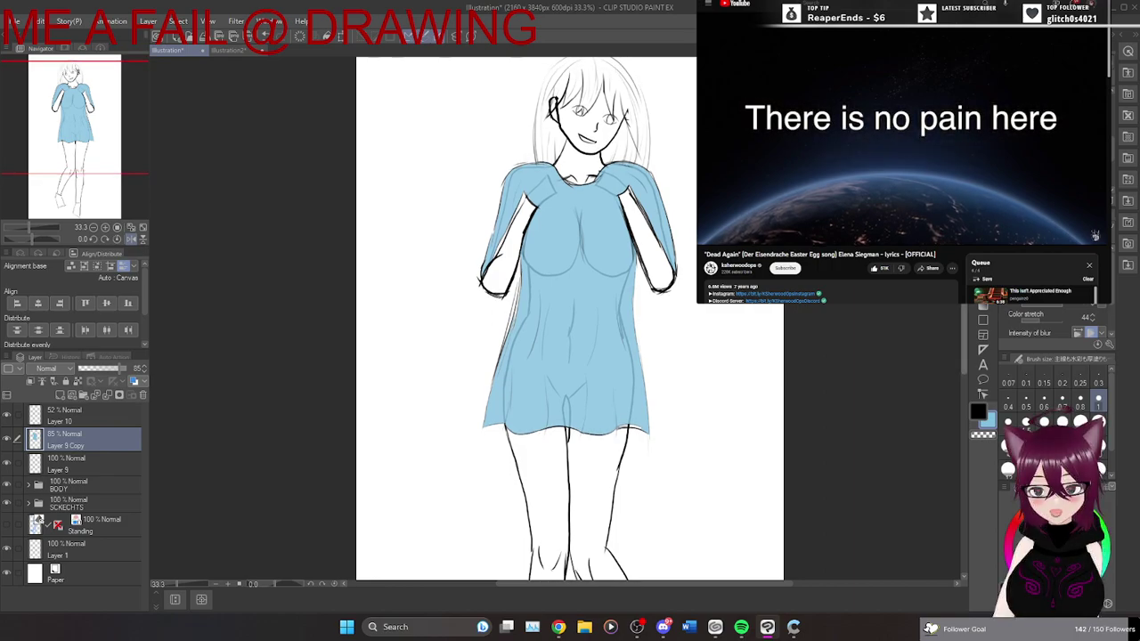
{"action": "left_click_drag", "start_coordinate": [964, 213], "coordinate": [965, 167]}
{"action": "scroll", "coordinate": [570, 356], "scroll_direction": "down", "scroll_amount": 3}
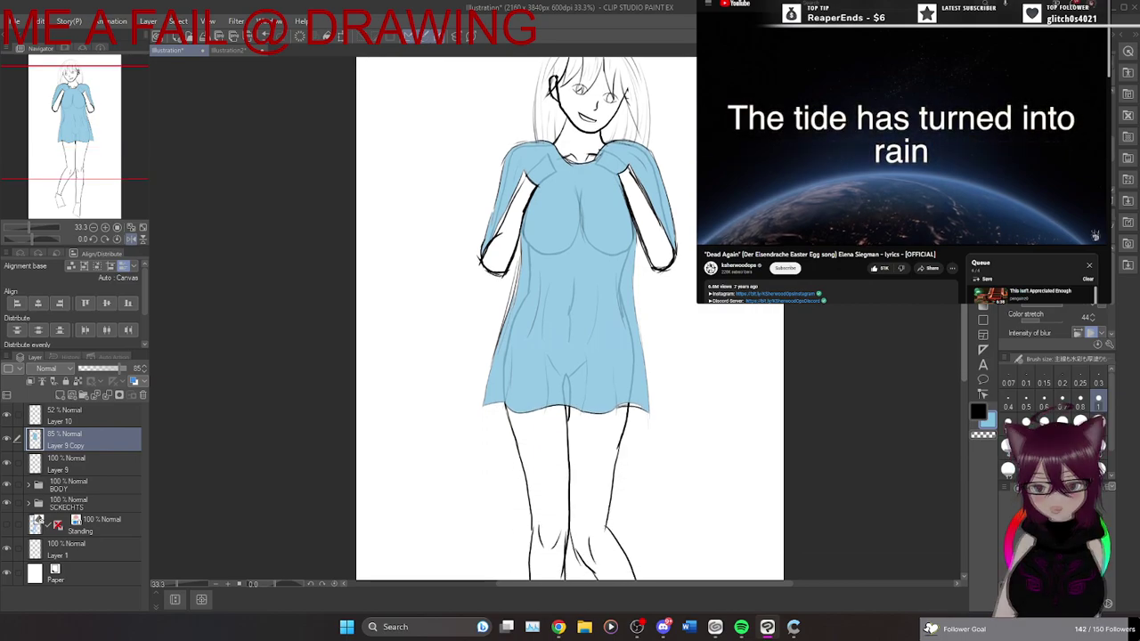
{"action": "scroll", "coordinate": [570, 356], "scroll_direction": "down", "scroll_amount": 1}
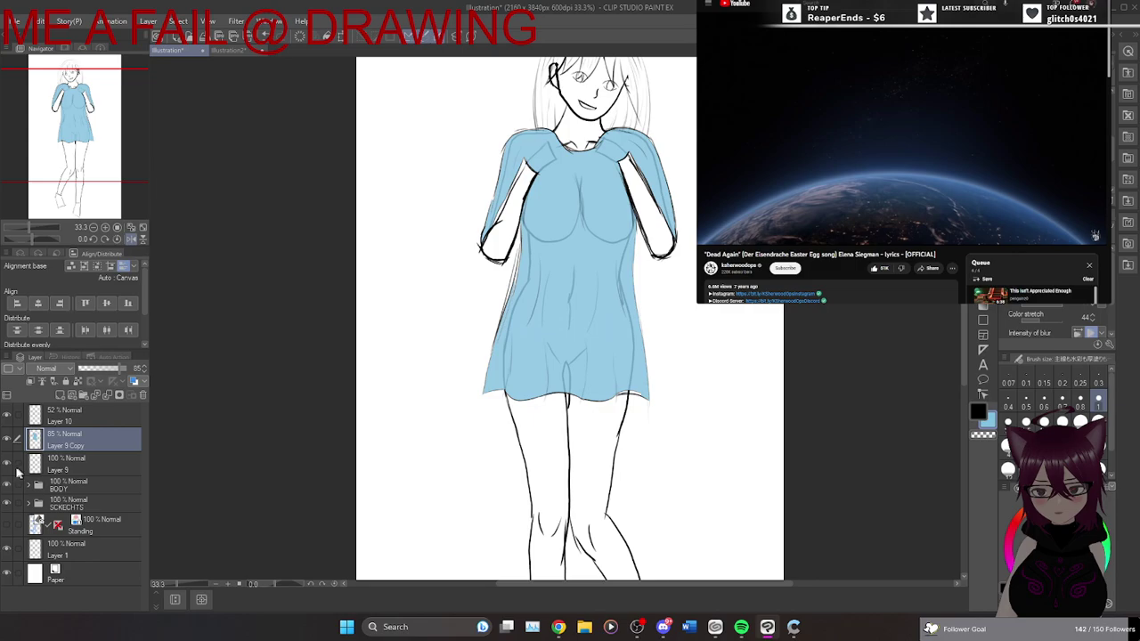
{"action": "left_click", "coordinate": [7, 486]}
{"action": "left_click", "coordinate": [8, 488]}
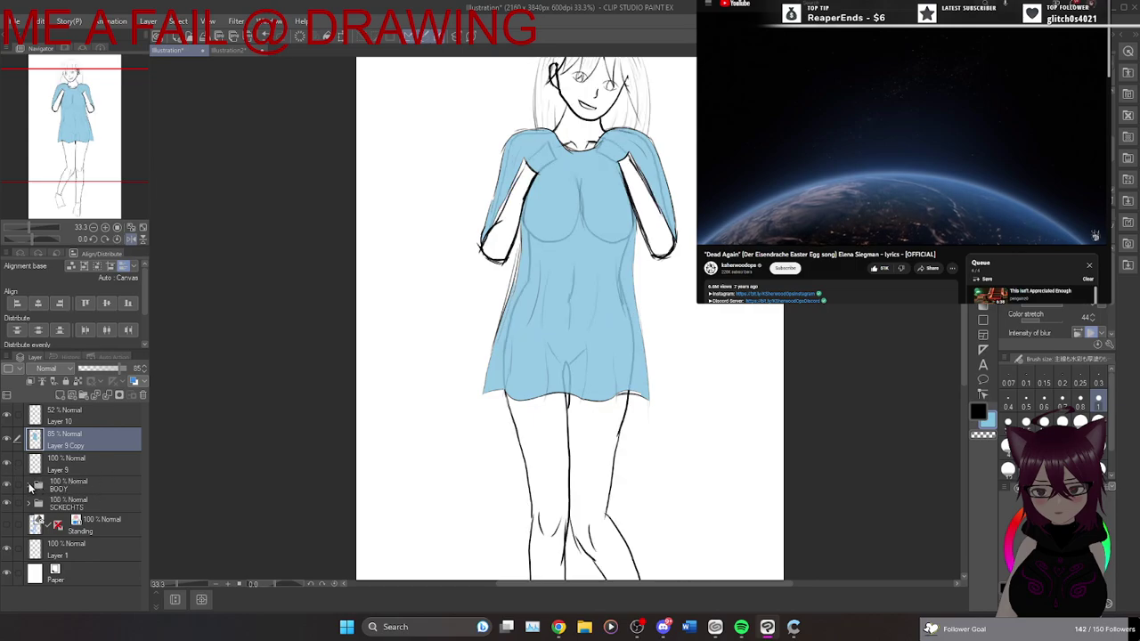
{"action": "left_click", "coordinate": [29, 486]}
{"action": "left_click", "coordinate": [29, 486]}
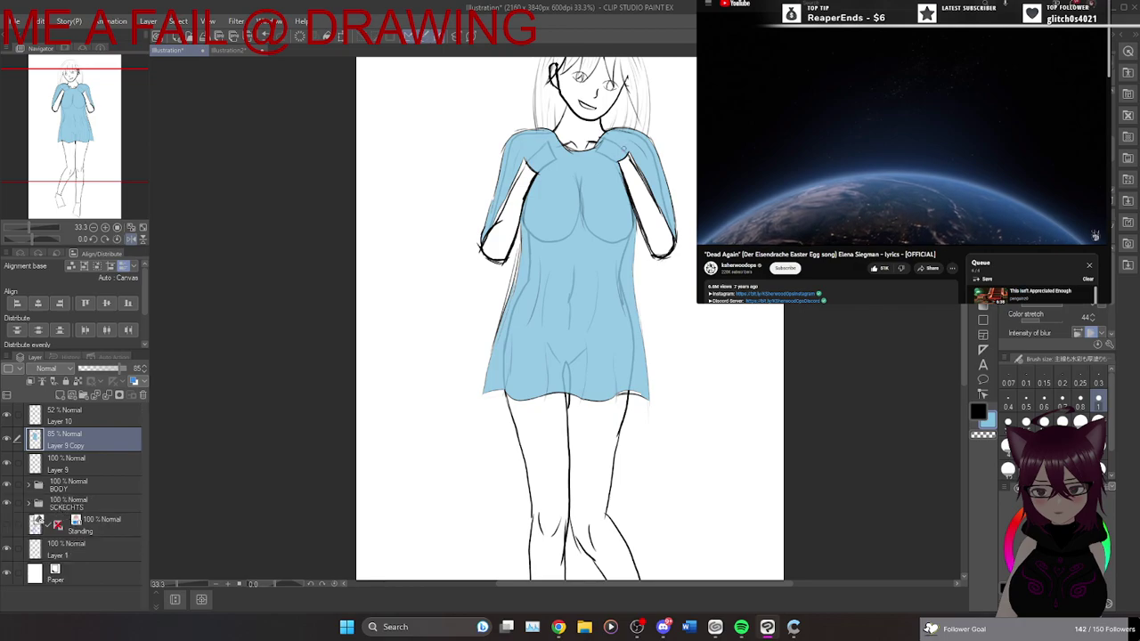
Toggle the visibility of Layer 9 and Layer 9 Copy to compare the line art with the blue fill.
{"action": "scroll", "coordinate": [631, 172], "scroll_direction": "up", "scroll_amount": 2}
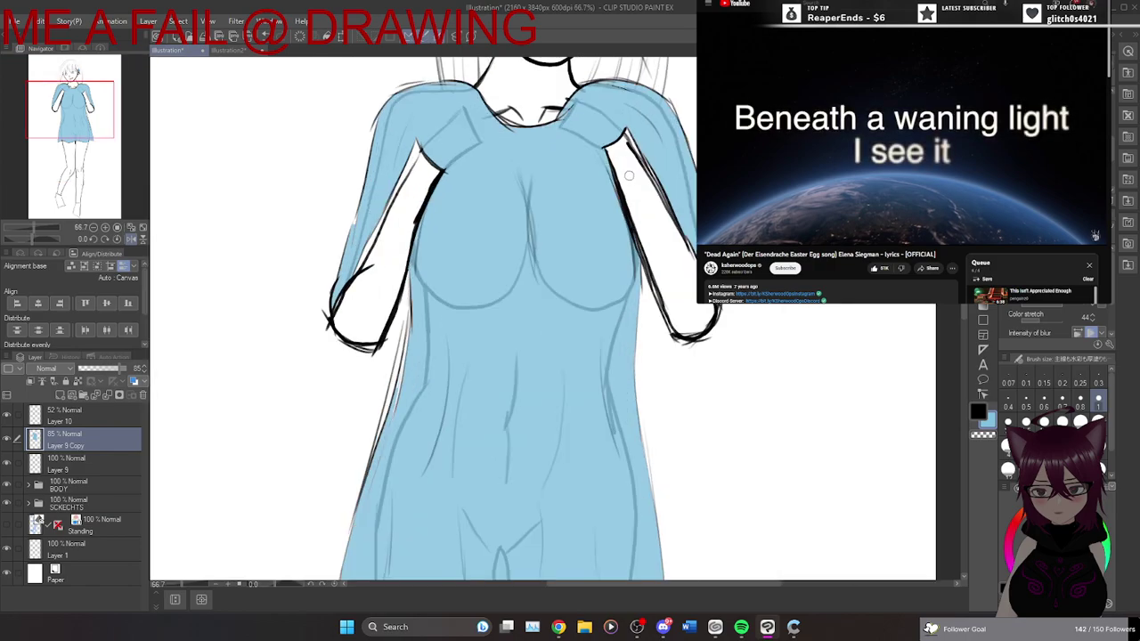
{"action": "scroll", "coordinate": [631, 172], "scroll_direction": "down", "scroll_amount": 1}
{"action": "left_click", "coordinate": [8, 465]}
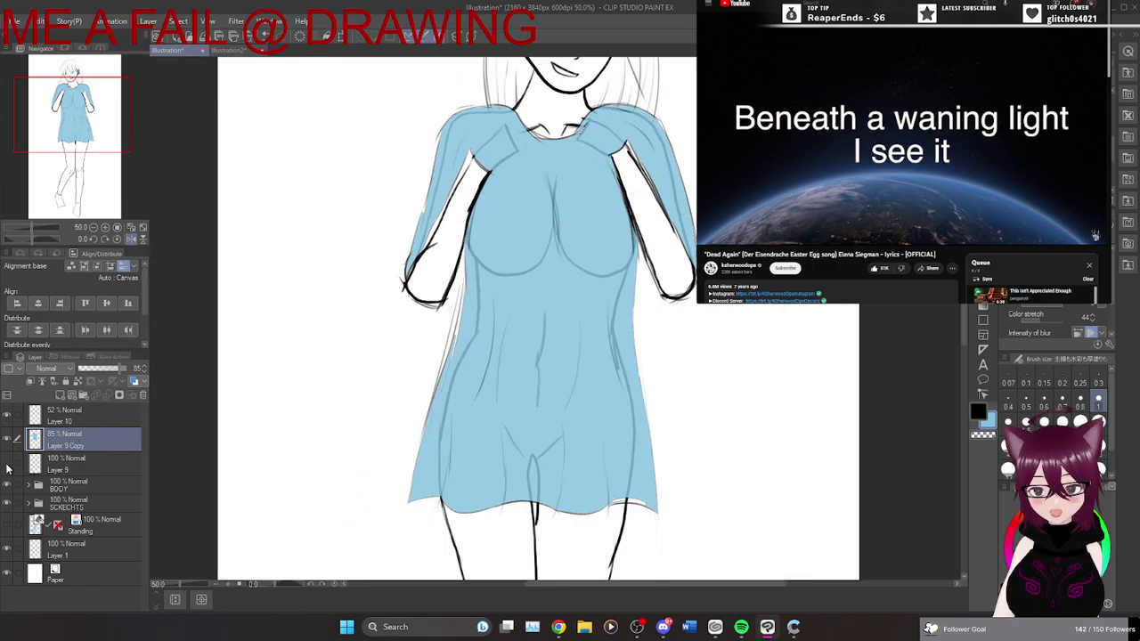
{"action": "left_click", "coordinate": [7, 441]}
{"action": "left_click", "coordinate": [7, 443]}
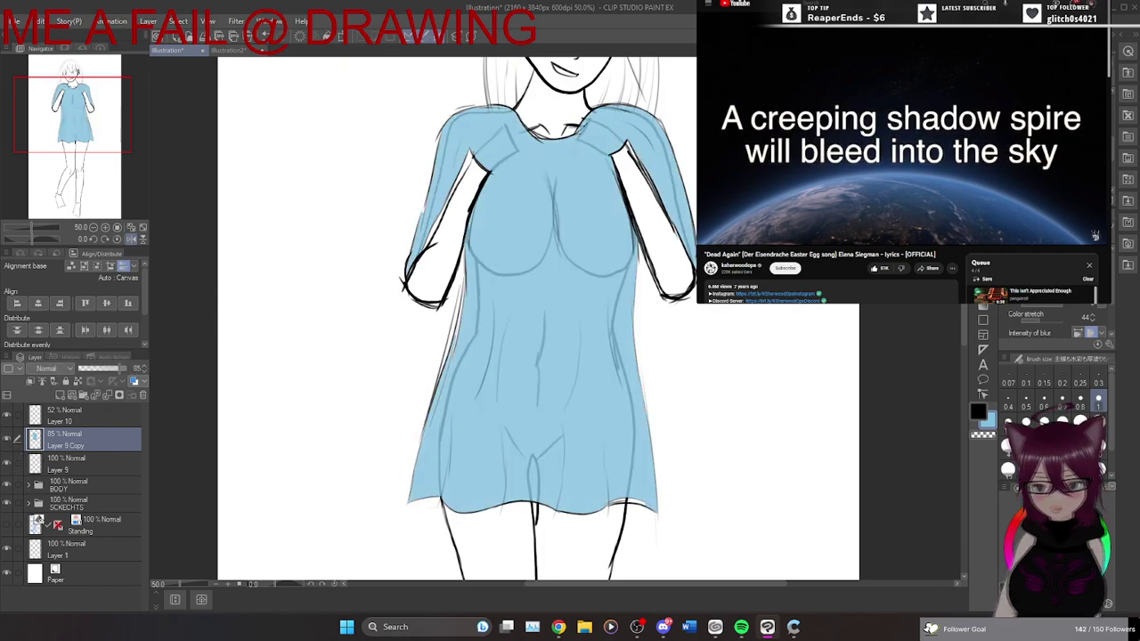
Fill the unfilled inner areas of both sleeves with light blue on Layer 9 Copy.
{"action": "key", "text": "g"}
{"action": "left_click", "coordinate": [452, 227]}
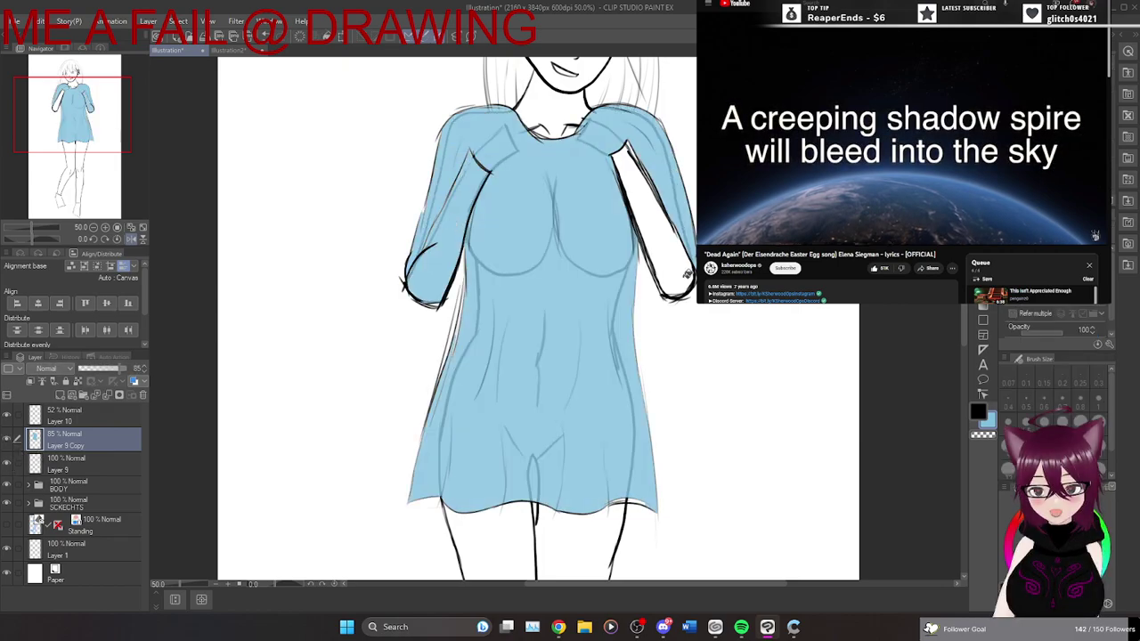
{"action": "left_click", "coordinate": [662, 230]}
{"action": "scroll", "coordinate": [663, 225], "scroll_direction": "down", "scroll_amount": 1}
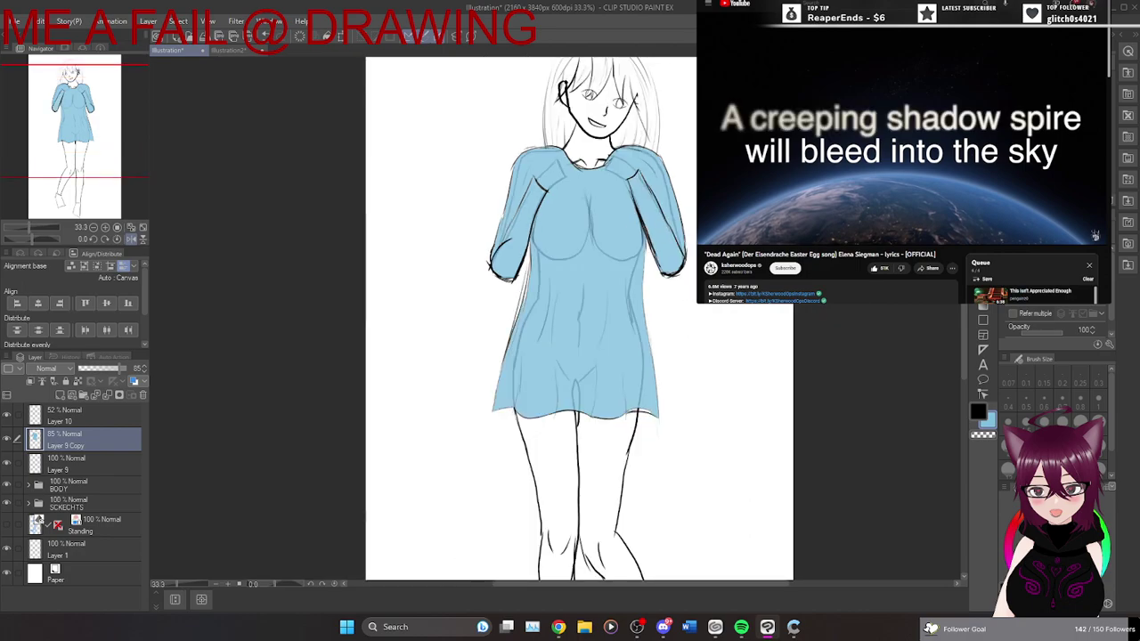
Select Layer 9 and toggle Layer 9 Copy's visibility to compare line art with fill, ending with Layer 9 Copy selected.
{"action": "scroll", "coordinate": [784, 215], "scroll_direction": "up", "scroll_amount": 1}
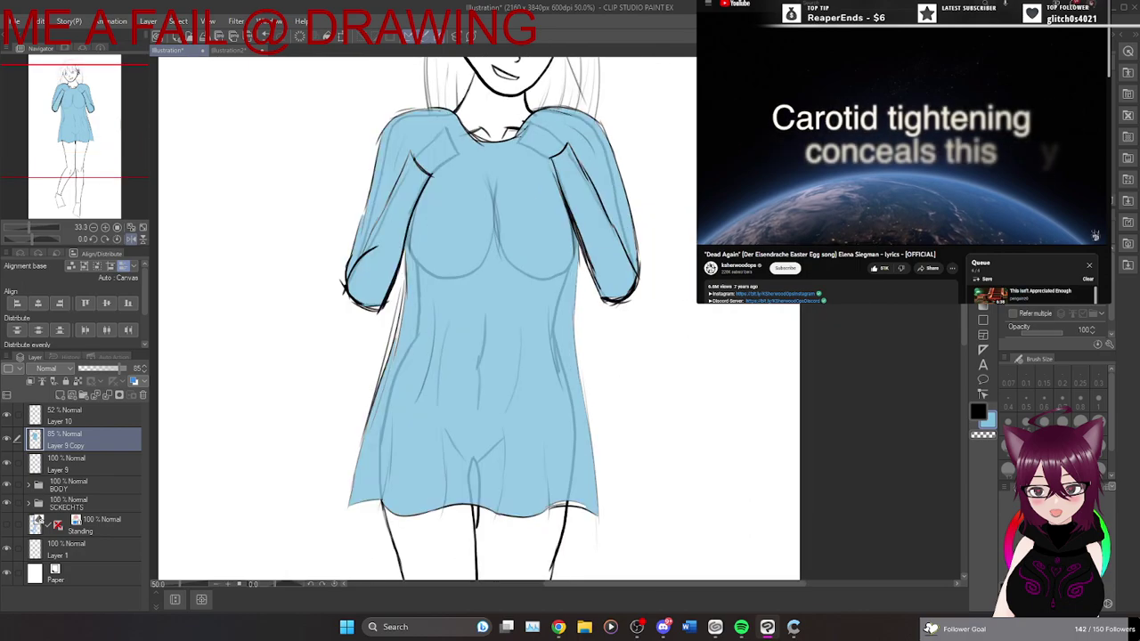
{"action": "left_click", "coordinate": [87, 465]}
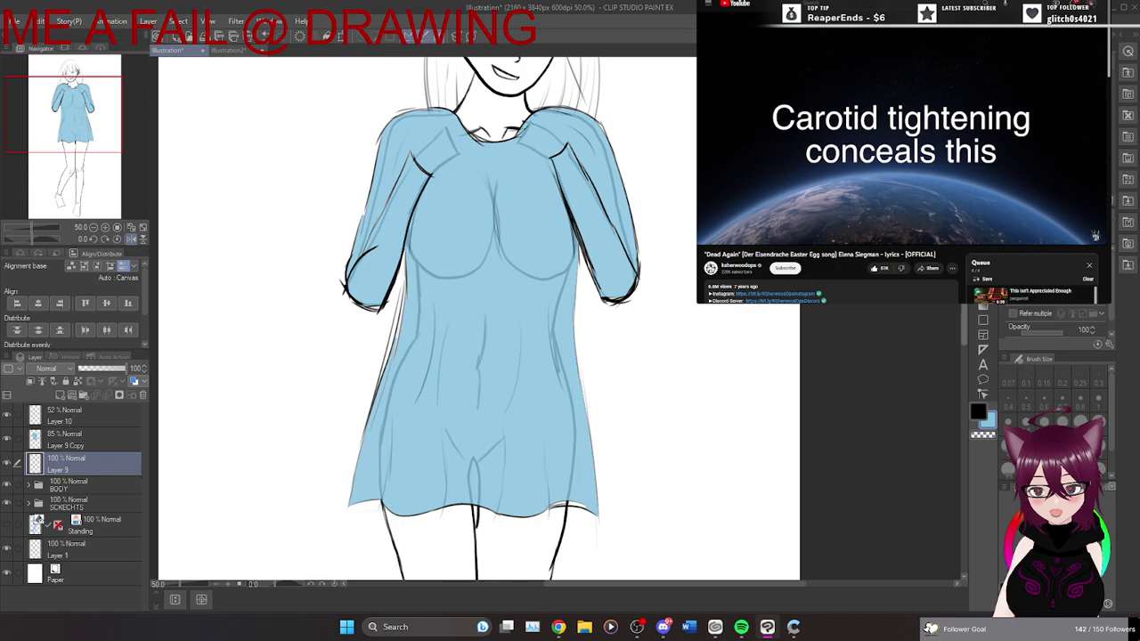
{"action": "scroll", "coordinate": [489, 318], "scroll_direction": "up", "scroll_amount": 3}
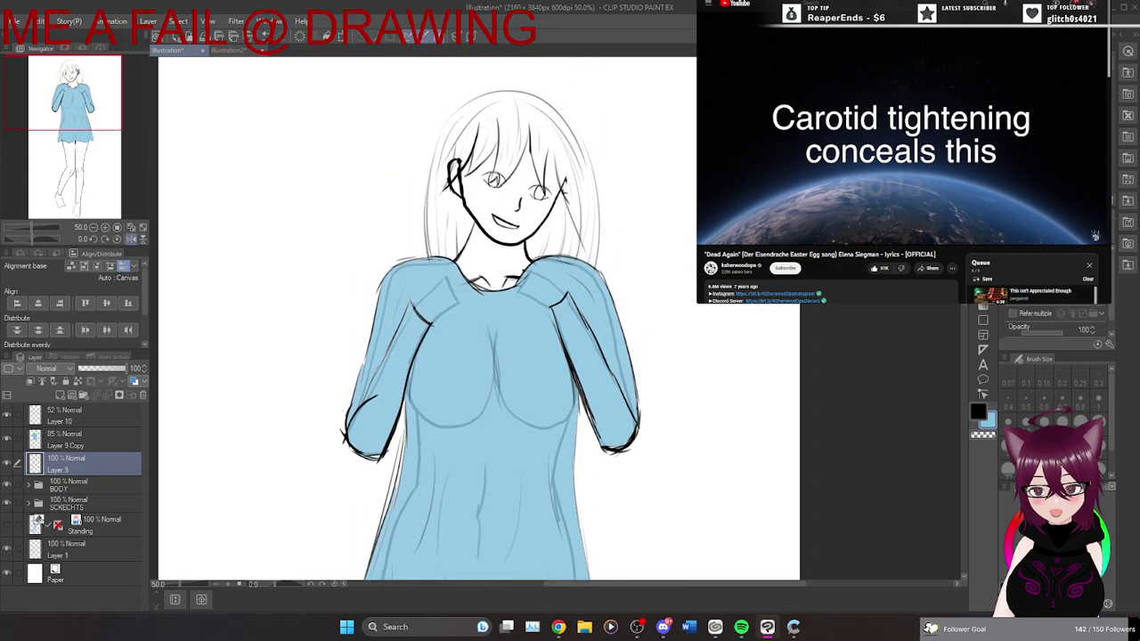
{"action": "left_click", "coordinate": [8, 439]}
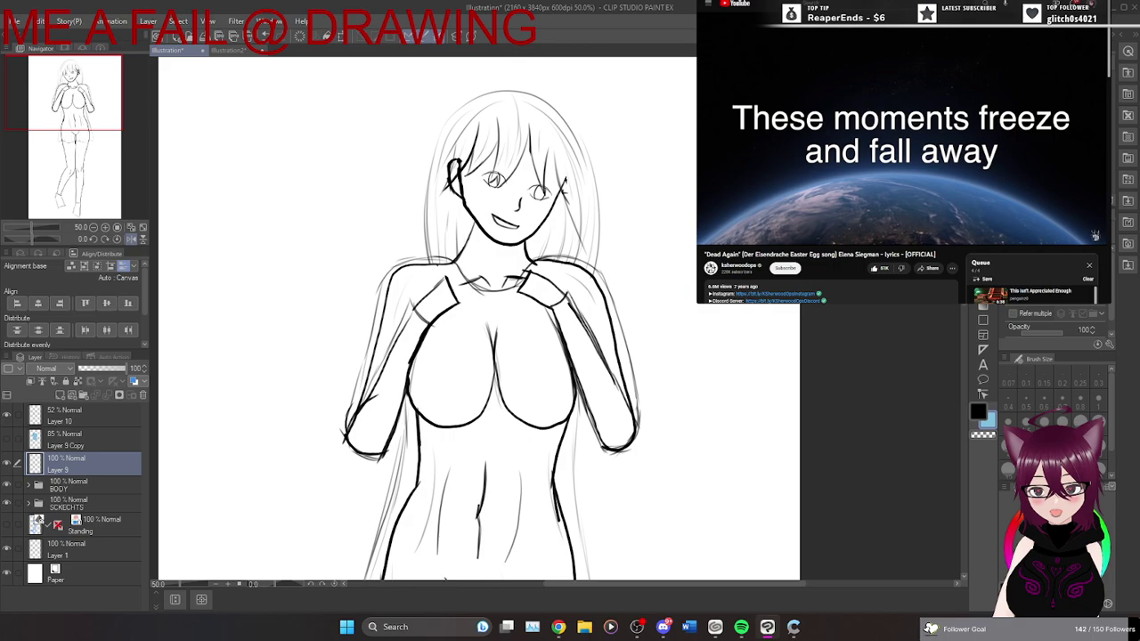
{"action": "key", "text": "ctrl+z"}
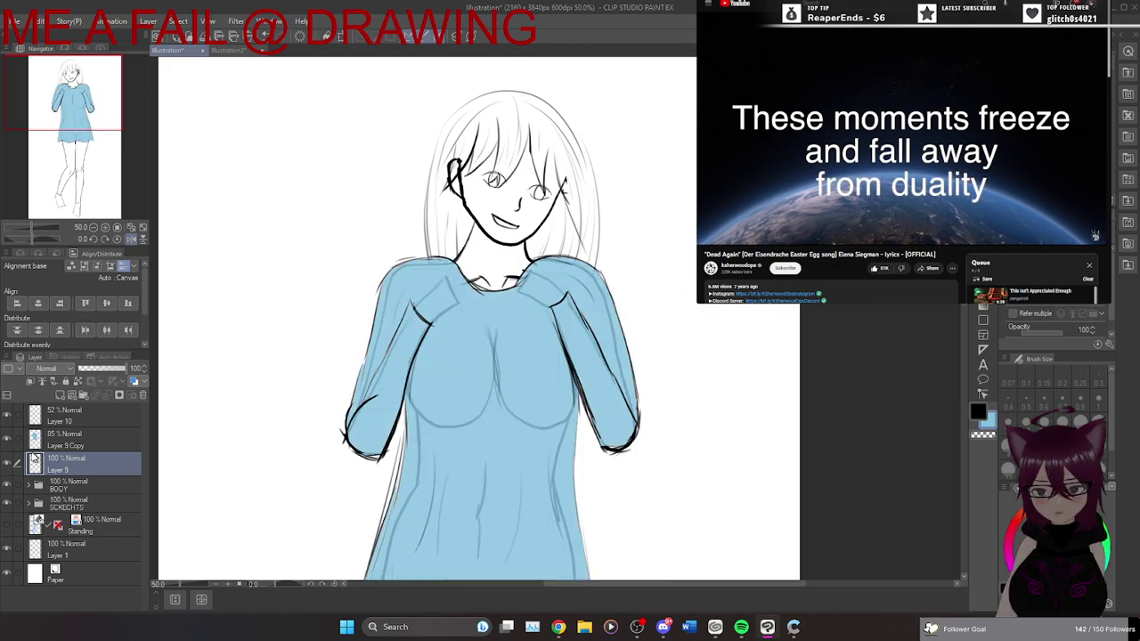
{"action": "key", "text": "ctrl+minus"}
{"action": "key", "text": "ctrl+plus"}
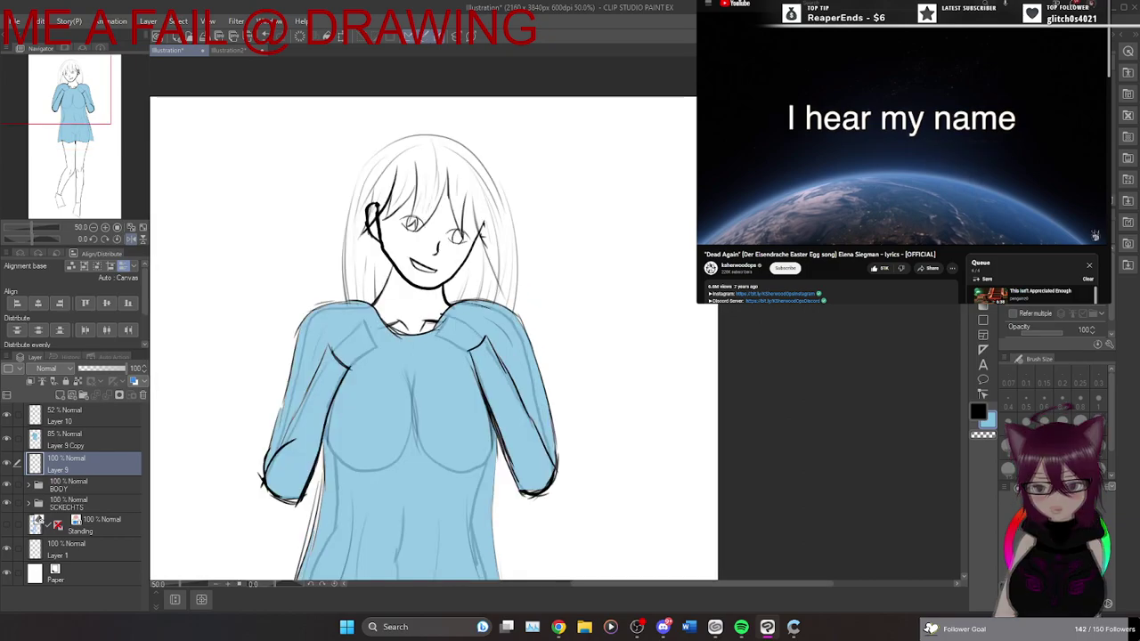
{"action": "left_click_drag", "start_coordinate": [769, 583], "coordinate": [726, 568]}
{"action": "scroll", "coordinate": [750, 525], "scroll_direction": "down", "scroll_amount": 2}
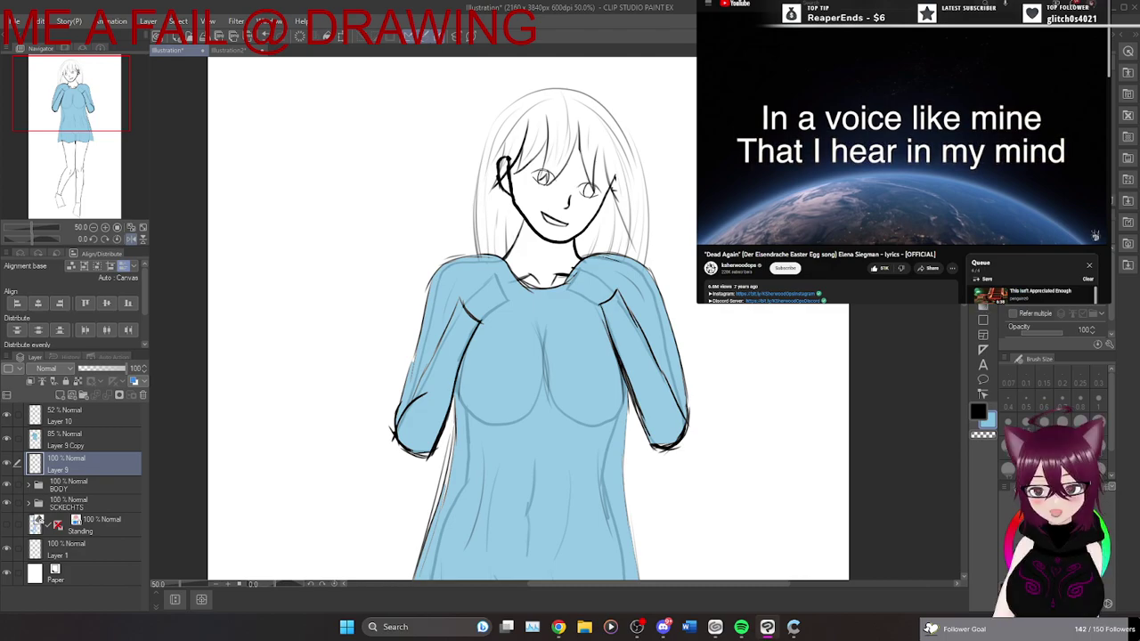
{"action": "left_click", "coordinate": [99, 439]}
{"action": "scroll", "coordinate": [601, 273], "scroll_direction": "up", "scroll_amount": 4}
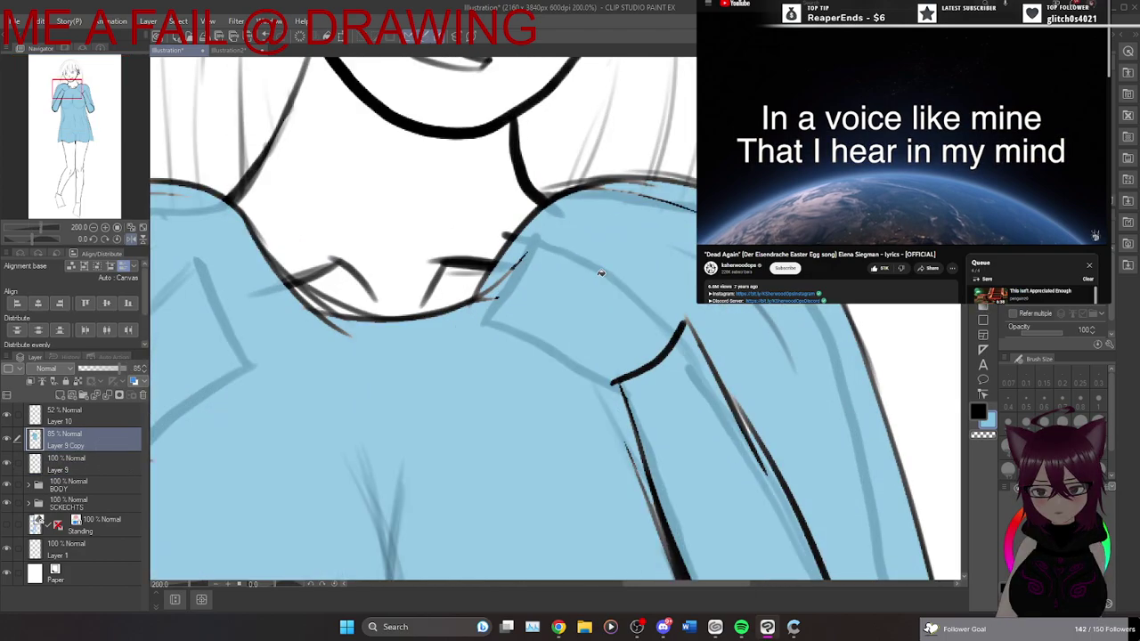
{"action": "key", "text": "e"}
{"action": "left_click", "coordinate": [638, 335]}
{"action": "mouse_move", "coordinate": [622, 363]}
{"action": "left_mouse_down"}
{"action": "mouse_move", "coordinate": [612, 376]}
{"action": "mouse_move", "coordinate": [658, 348]}
{"action": "left_mouse_up"}
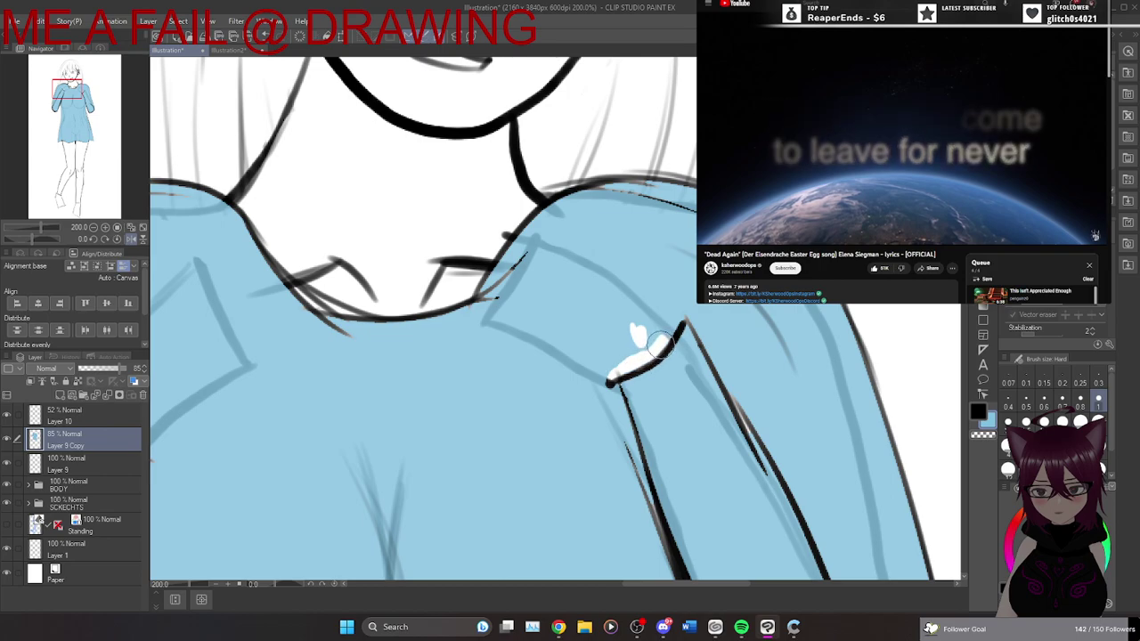
{"action": "key", "text": "ctrl+z"}
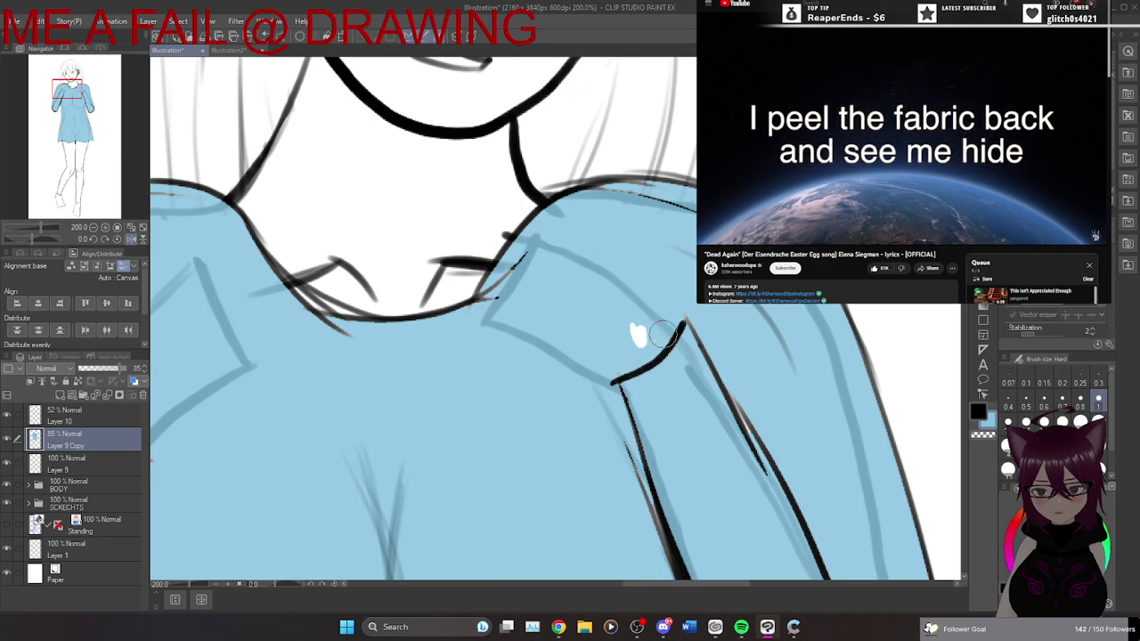
{"action": "key", "text": "ctrl+z"}
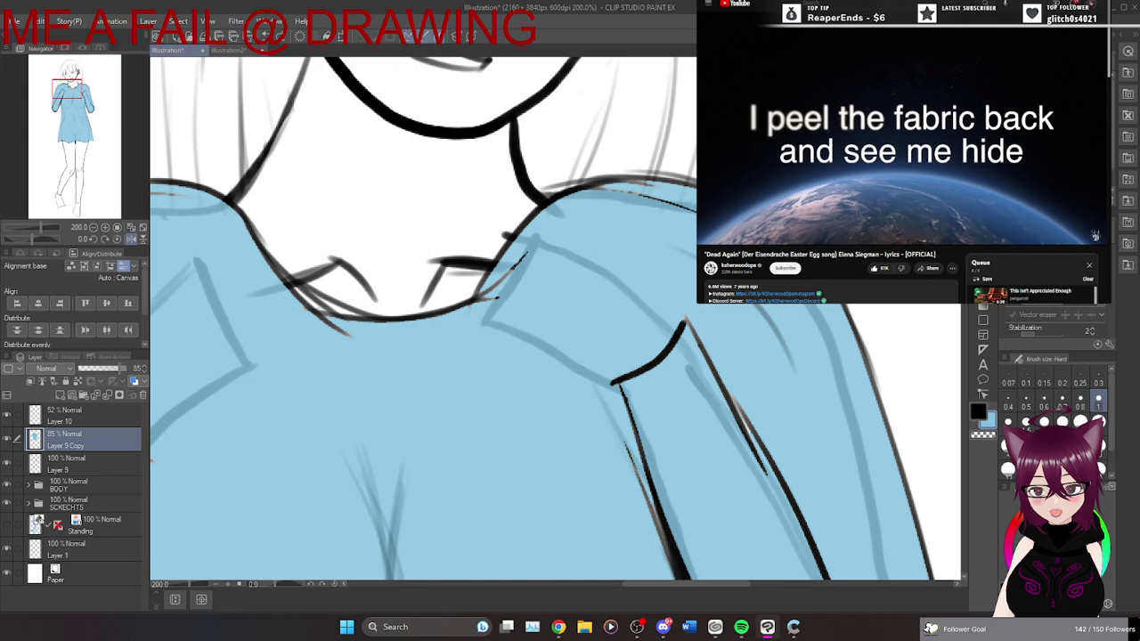
Lasso the hand at the right side of the neckline, erase the blue fill inside it on Layer 9 Copy, and deselect.
{"action": "key", "text": "m"}
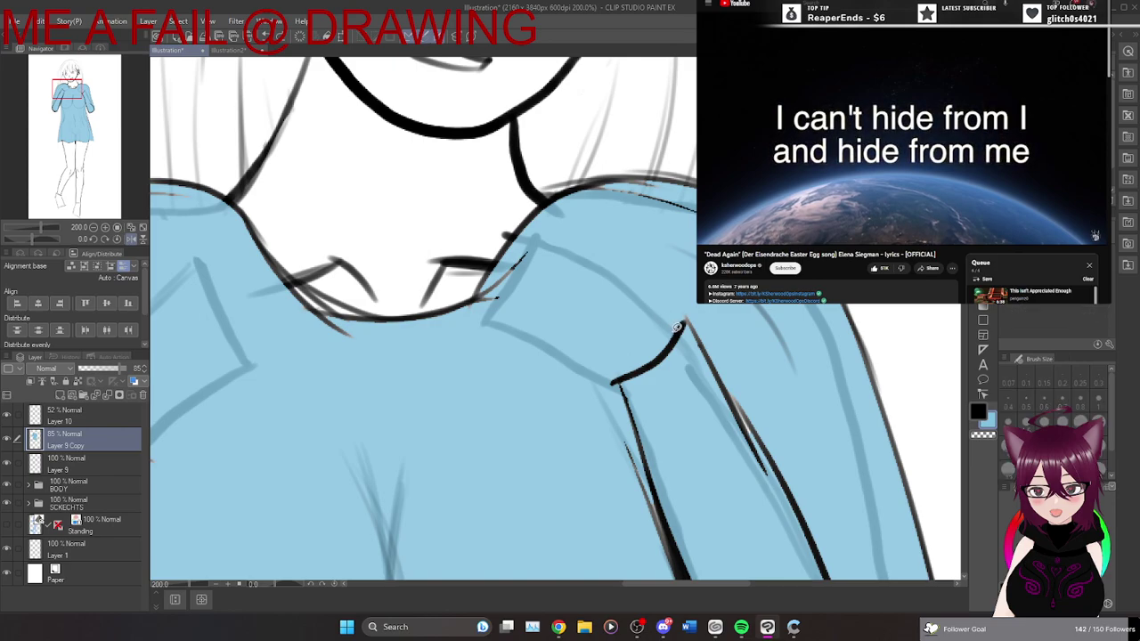
{"action": "mouse_move", "coordinate": [669, 320]}
{"action": "left_mouse_down"}
{"action": "mouse_move", "coordinate": [606, 270]}
{"action": "mouse_move", "coordinate": [538, 238]}
{"action": "left_mouse_up"}
{"action": "left_click", "coordinate": [537, 239]}
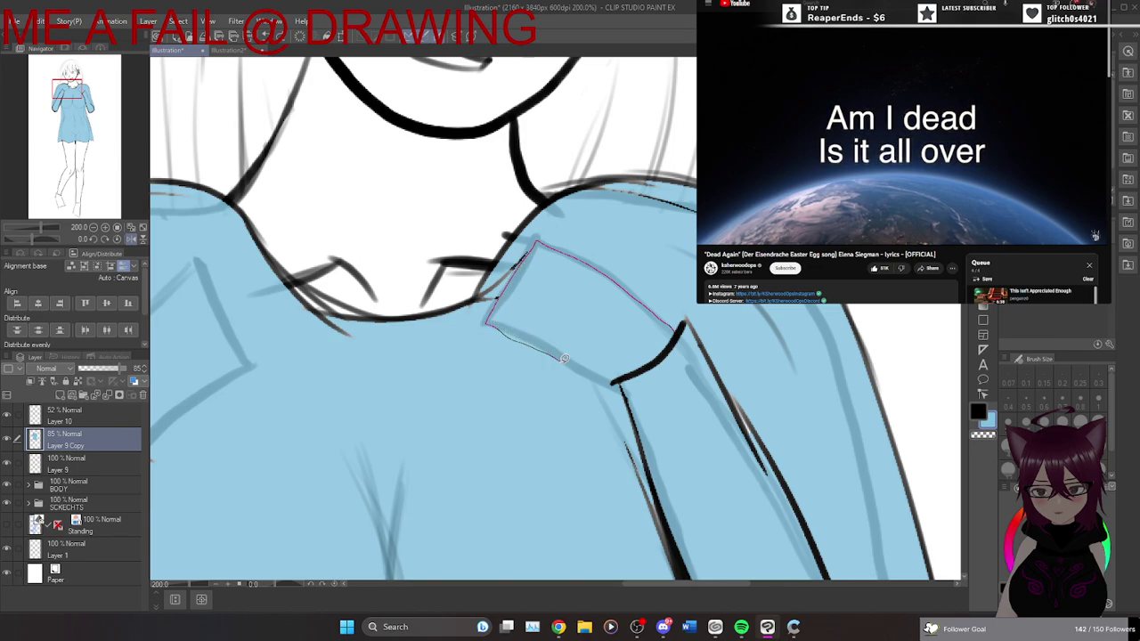
{"action": "left_click_drag", "start_coordinate": [654, 365], "coordinate": [678, 331]}
{"action": "key", "text": "e"}
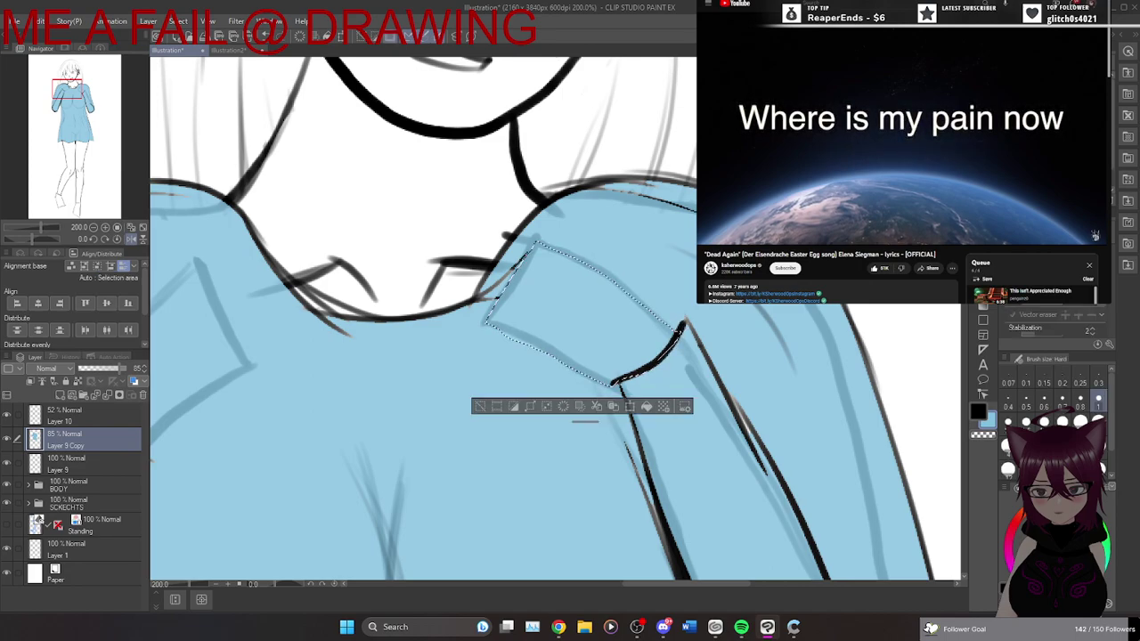
{"action": "mouse_move", "coordinate": [668, 328]}
{"action": "left_mouse_down"}
{"action": "mouse_move", "coordinate": [657, 349]}
{"action": "mouse_move", "coordinate": [596, 343]}
{"action": "mouse_move", "coordinate": [567, 365]}
{"action": "mouse_move", "coordinate": [584, 299]}
{"action": "mouse_move", "coordinate": [535, 267]}
{"action": "left_mouse_up"}
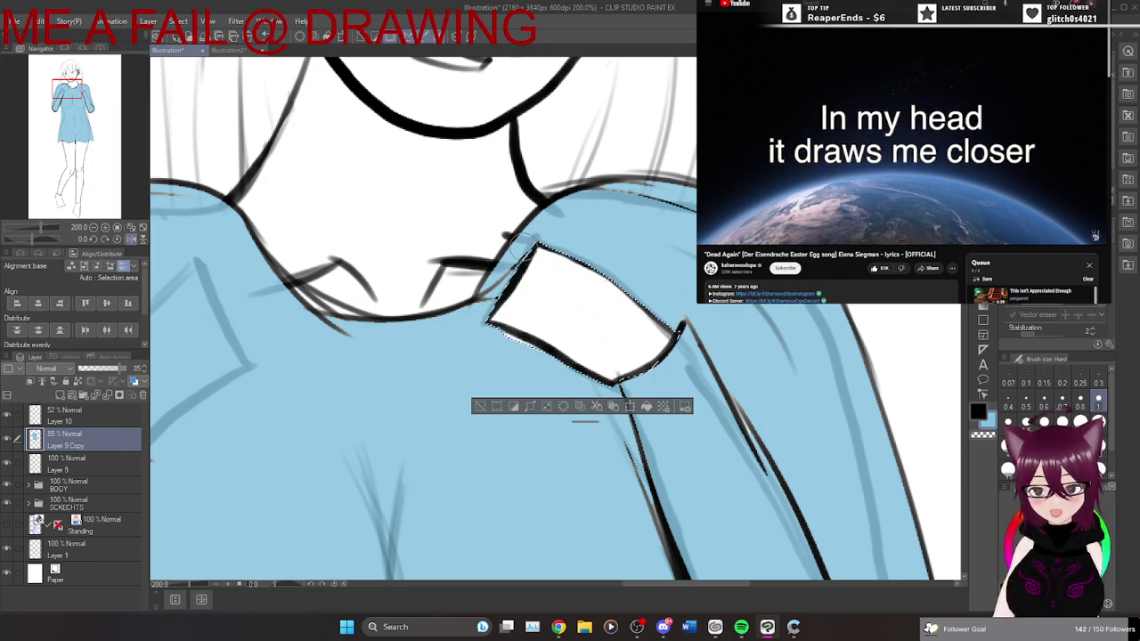
{"action": "key", "text": "ctrl+z"}
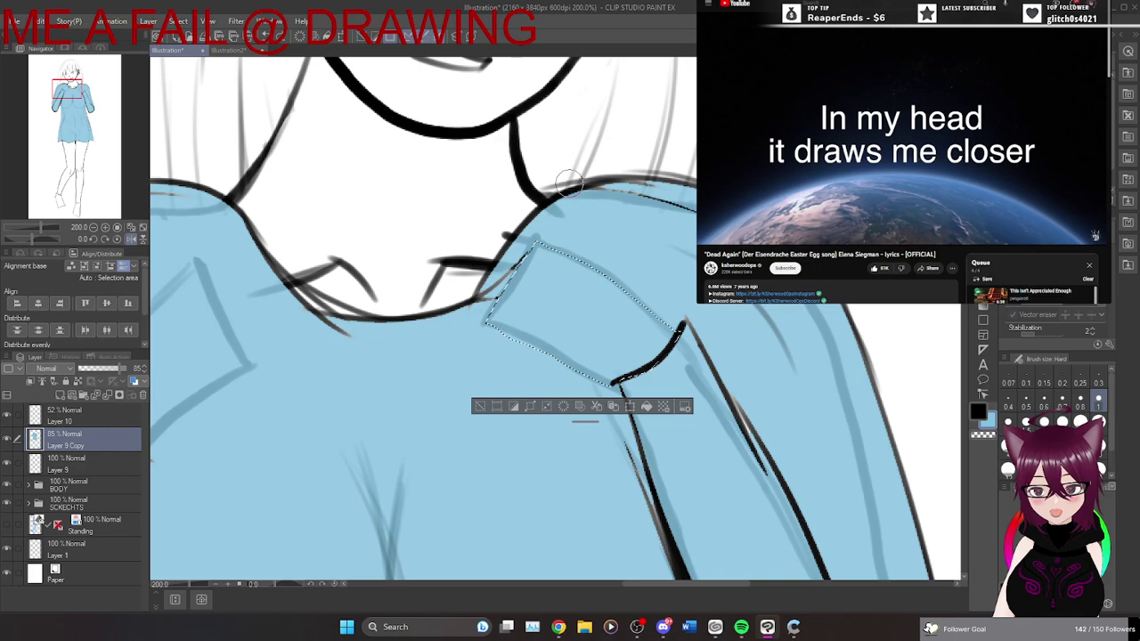
{"action": "mouse_move", "coordinate": [666, 352]}
{"action": "left_mouse_down"}
{"action": "mouse_move", "coordinate": [548, 293]}
{"action": "mouse_move", "coordinate": [570, 312]}
{"action": "mouse_move", "coordinate": [525, 276]}
{"action": "mouse_move", "coordinate": [585, 208]}
{"action": "left_mouse_up"}
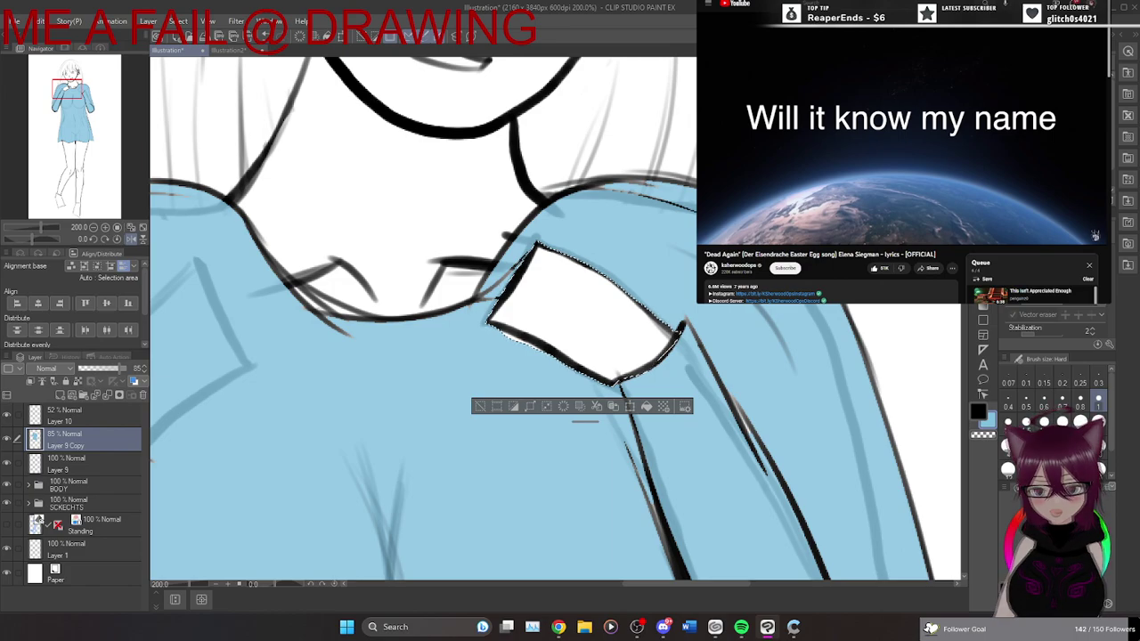
{"action": "key", "text": "ctrl+d"}
Lasso the other hand, at the left side of the neckline, erase its blue fill on Layer 9 Copy, and deselect.
{"action": "left_click_drag", "start_coordinate": [741, 583], "coordinate": [667, 584]}
{"action": "left_click_drag", "start_coordinate": [534, 383], "coordinate": [574, 339]}
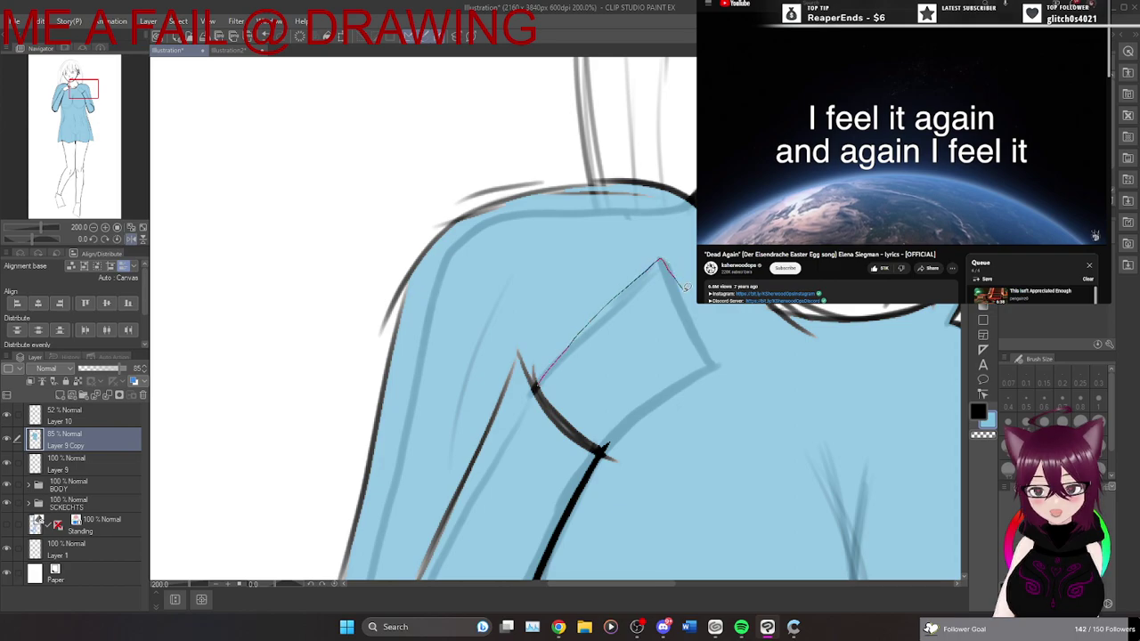
{"action": "mouse_move", "coordinate": [720, 361]}
{"action": "left_mouse_down"}
{"action": "mouse_move", "coordinate": [602, 452]}
{"action": "mouse_move", "coordinate": [554, 417]}
{"action": "mouse_move", "coordinate": [535, 388]}
{"action": "mouse_move", "coordinate": [544, 364]}
{"action": "left_mouse_up"}
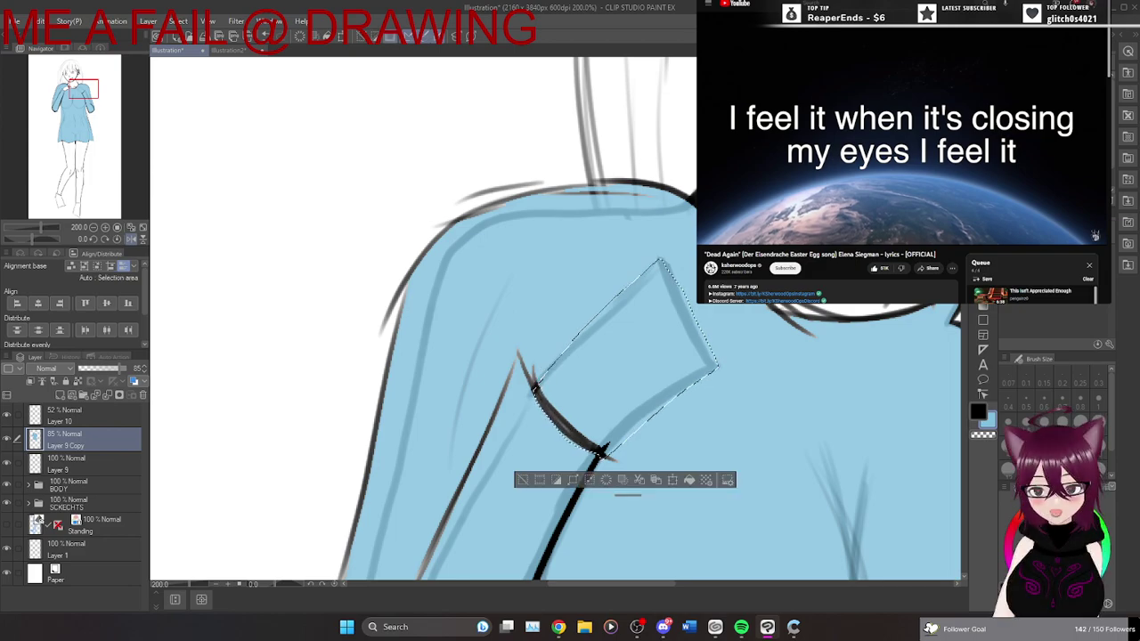
{"action": "key", "text": "e"}
{"action": "mouse_move", "coordinate": [703, 343]}
{"action": "left_mouse_down"}
{"action": "mouse_move", "coordinate": [675, 370]}
{"action": "mouse_move", "coordinate": [682, 306]}
{"action": "mouse_move", "coordinate": [639, 325]}
{"action": "mouse_move", "coordinate": [640, 313]}
{"action": "mouse_move", "coordinate": [575, 349]}
{"action": "left_mouse_up"}
{"action": "left_click_drag", "start_coordinate": [545, 391], "coordinate": [648, 274]}
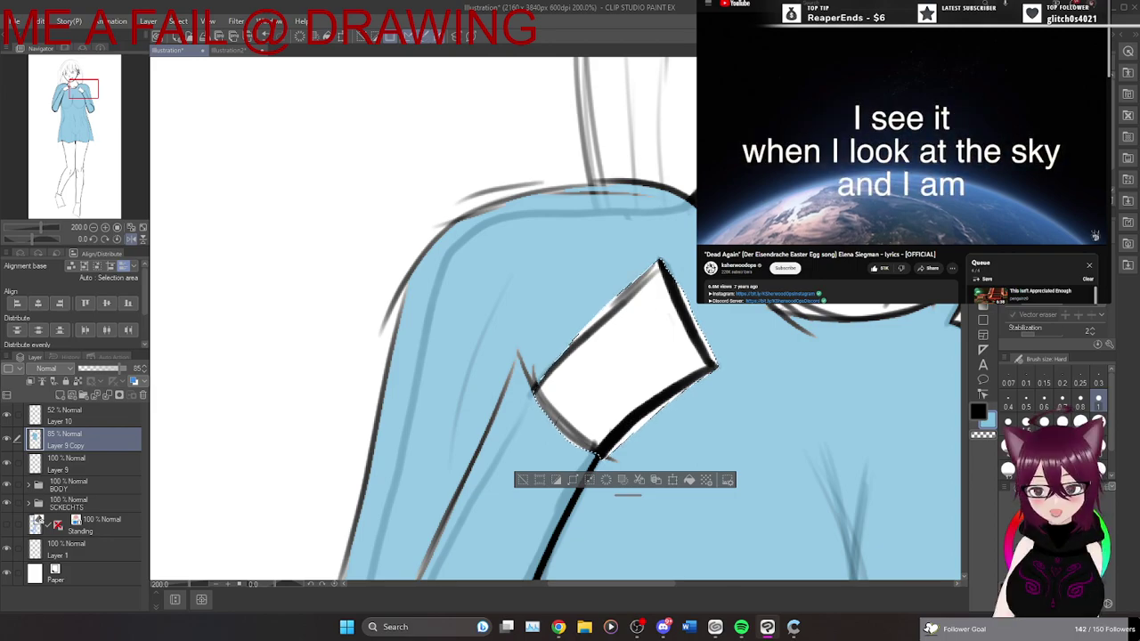
{"action": "key", "text": "space"}
{"action": "key", "text": "ctrl+d"}
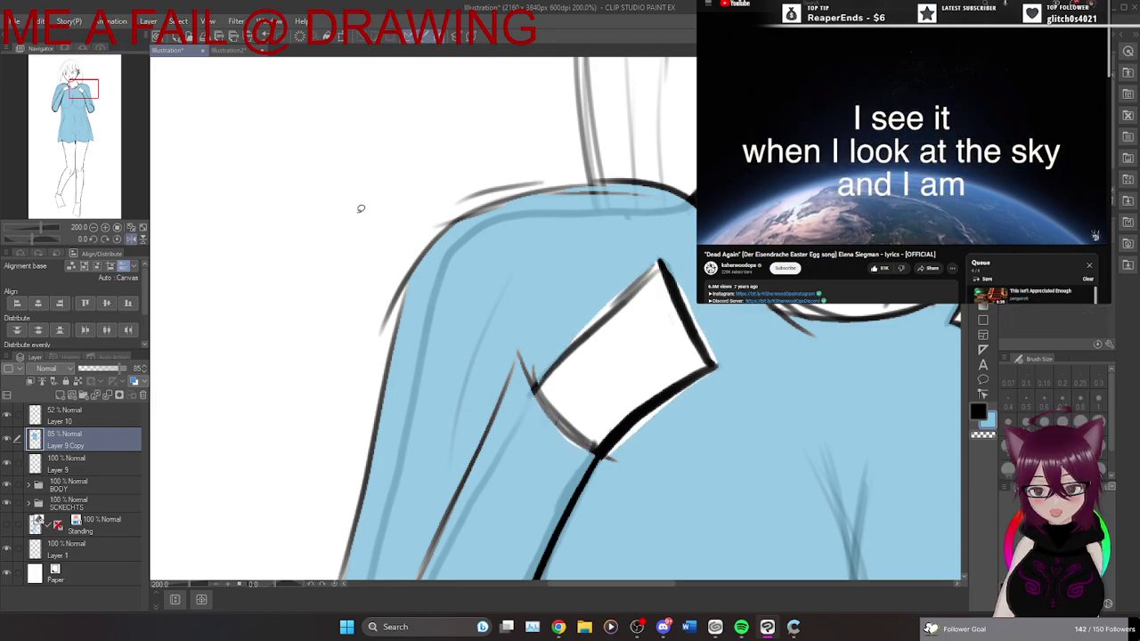
Look over the dressed figure from head to hem, flipping the canvas view horizontally to check the proportions and fill.
{"action": "scroll", "coordinate": [364, 213], "scroll_direction": "down", "scroll_amount": 4}
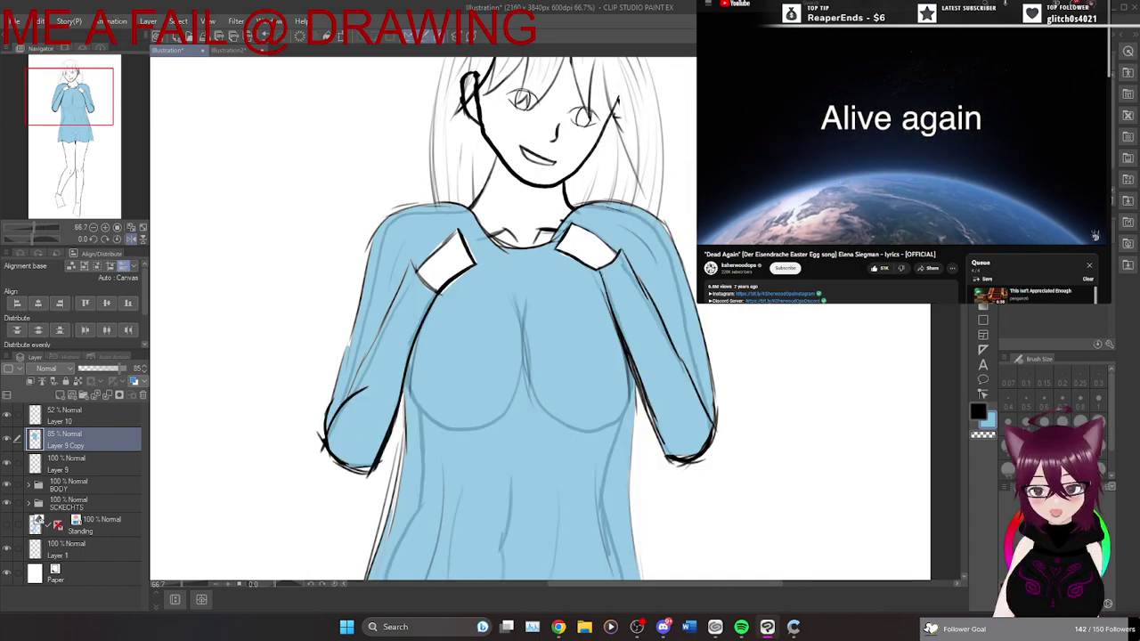
{"action": "scroll", "coordinate": [506, 317], "scroll_direction": "down", "scroll_amount": 6}
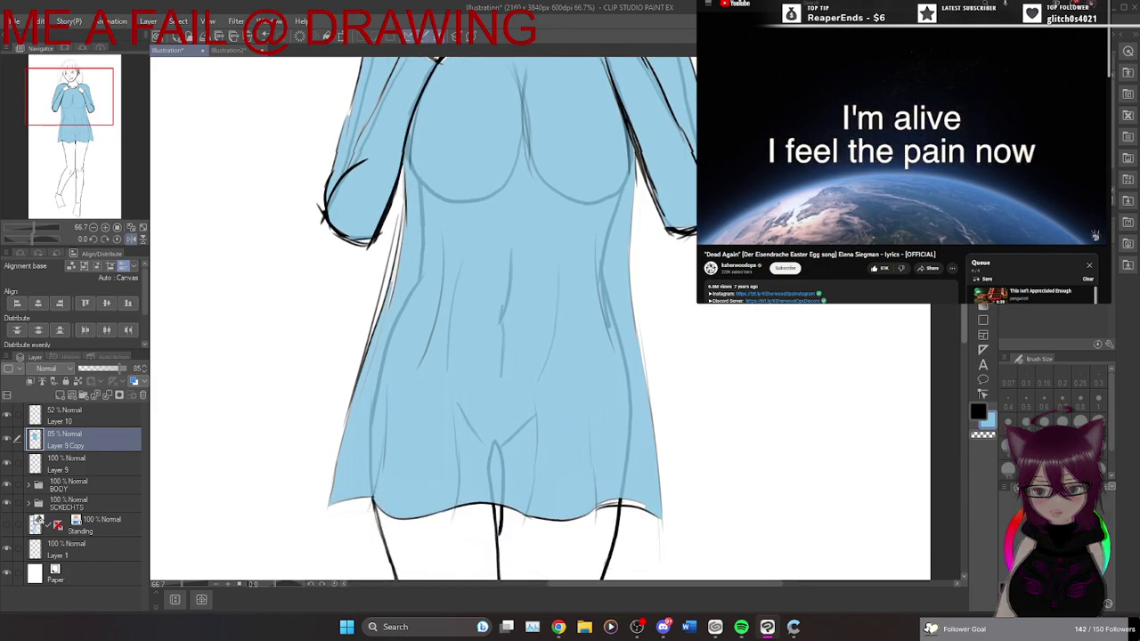
{"action": "scroll", "coordinate": [535, 321], "scroll_direction": "down", "scroll_amount": 1}
{"action": "scroll", "coordinate": [535, 320], "scroll_direction": "up", "scroll_amount": 6}
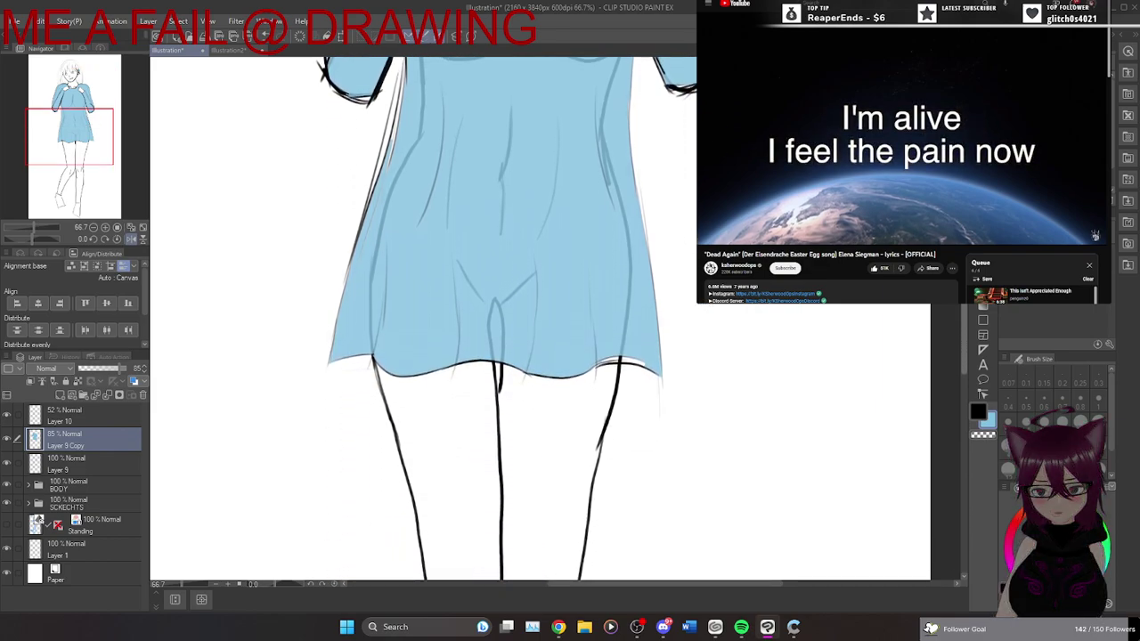
{"action": "scroll", "coordinate": [539, 318], "scroll_direction": "down", "scroll_amount": 1}
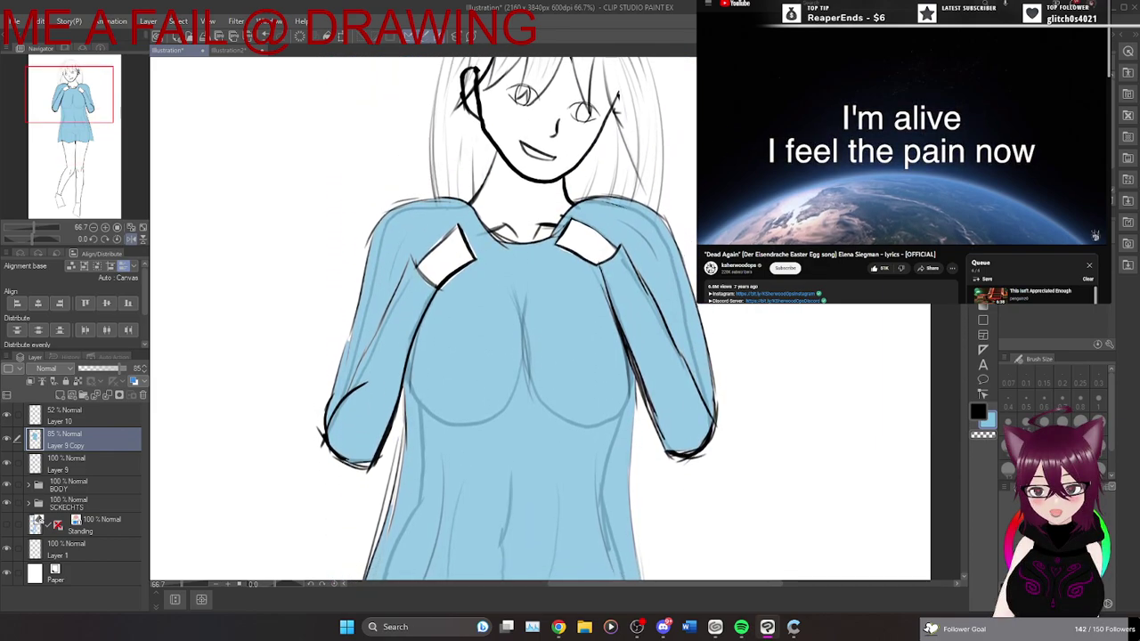
{"action": "left_click", "coordinate": [132, 239]}
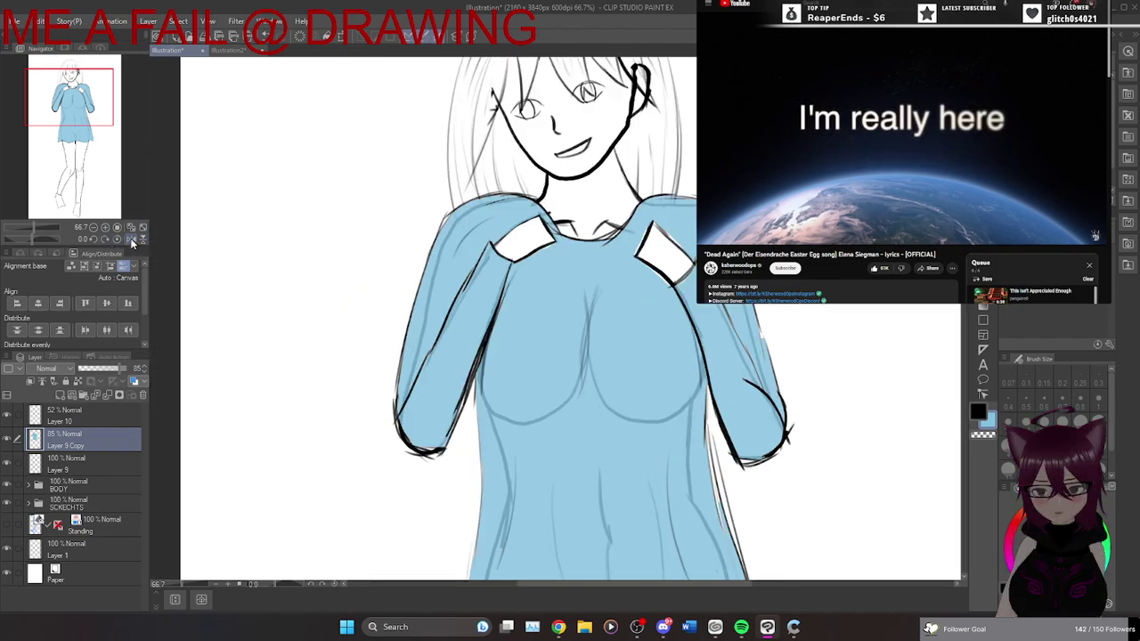
{"action": "scroll", "coordinate": [570, 321], "scroll_direction": "down", "scroll_amount": 5}
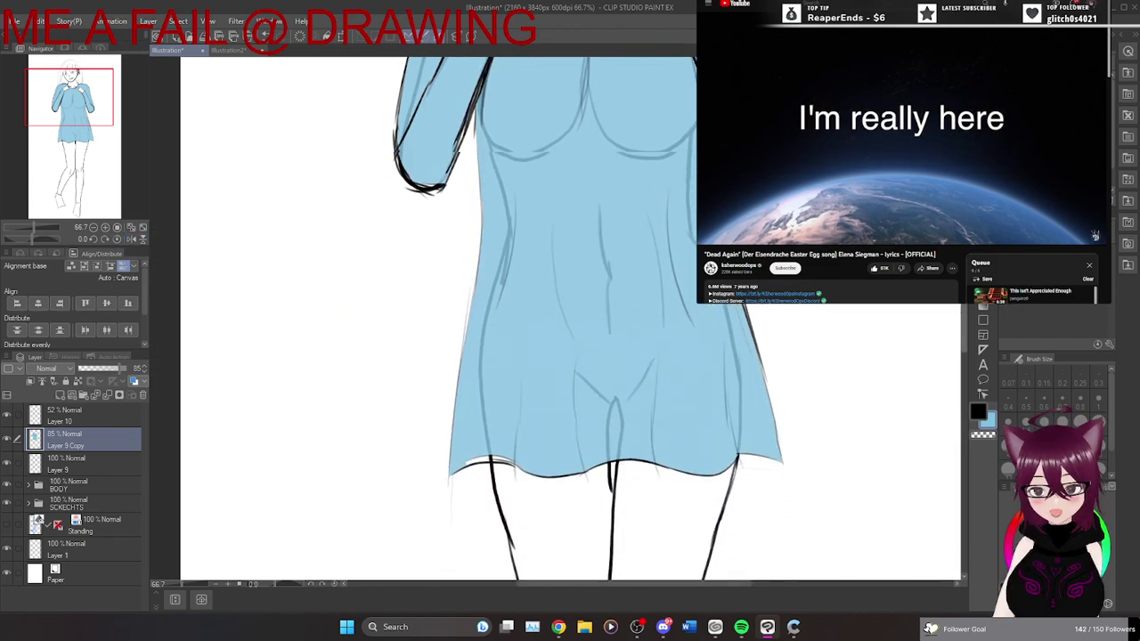
{"action": "scroll", "coordinate": [569, 321], "scroll_direction": "up", "scroll_amount": 4}
{"action": "scroll", "coordinate": [593, 319], "scroll_direction": "up", "scroll_amount": 4}
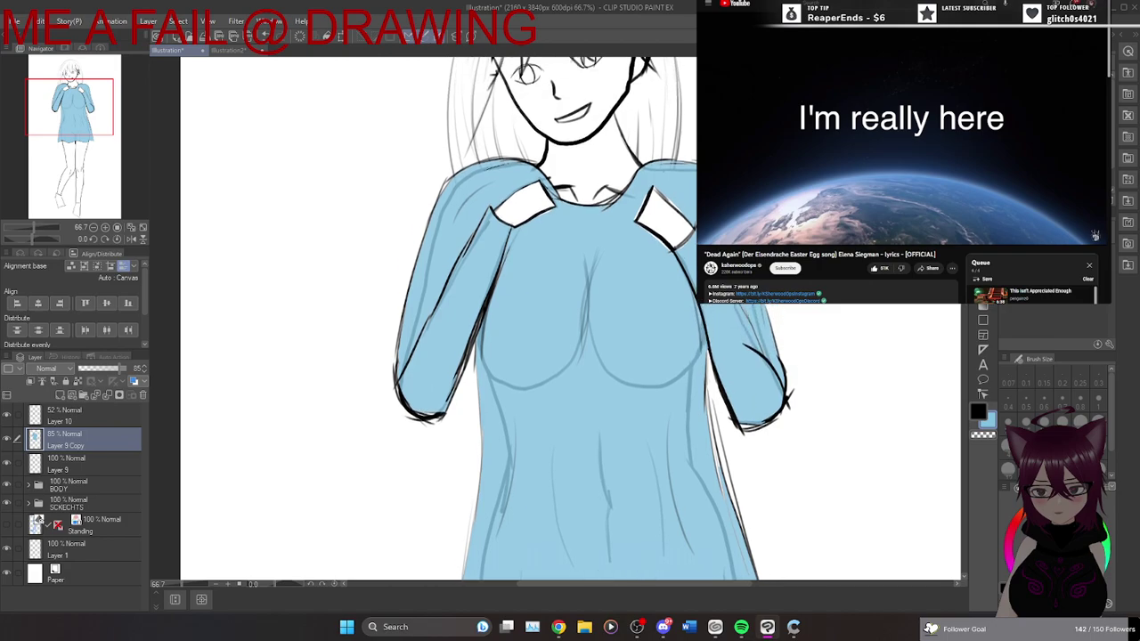
{"action": "scroll", "coordinate": [588, 319], "scroll_direction": "up", "scroll_amount": 2}
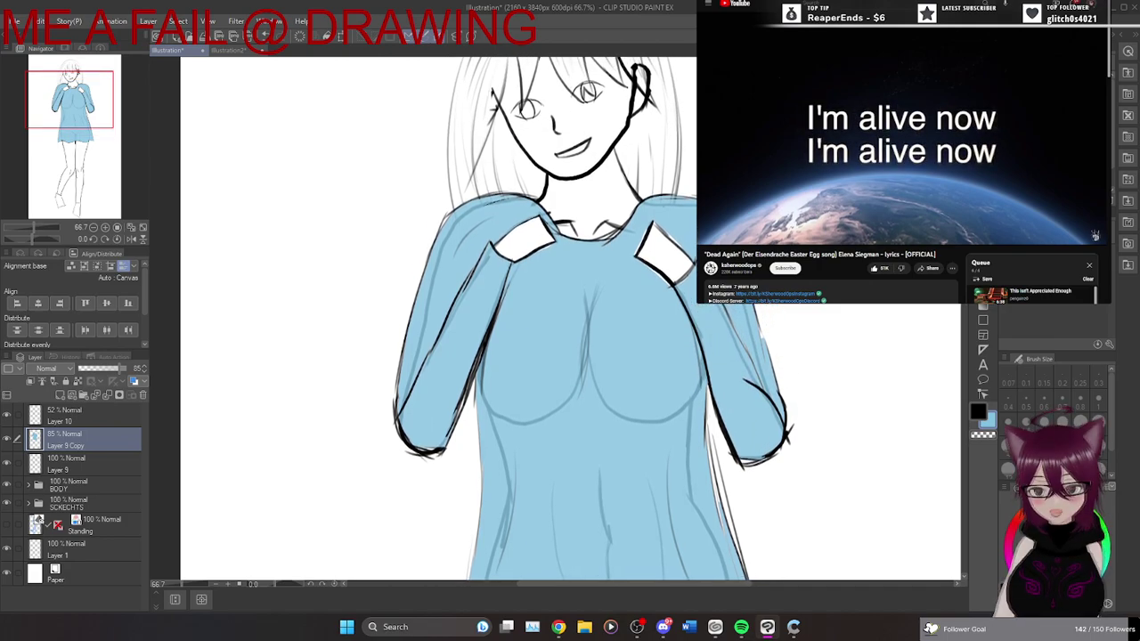
{"action": "scroll", "coordinate": [587, 319], "scroll_direction": "up", "scroll_amount": 5}
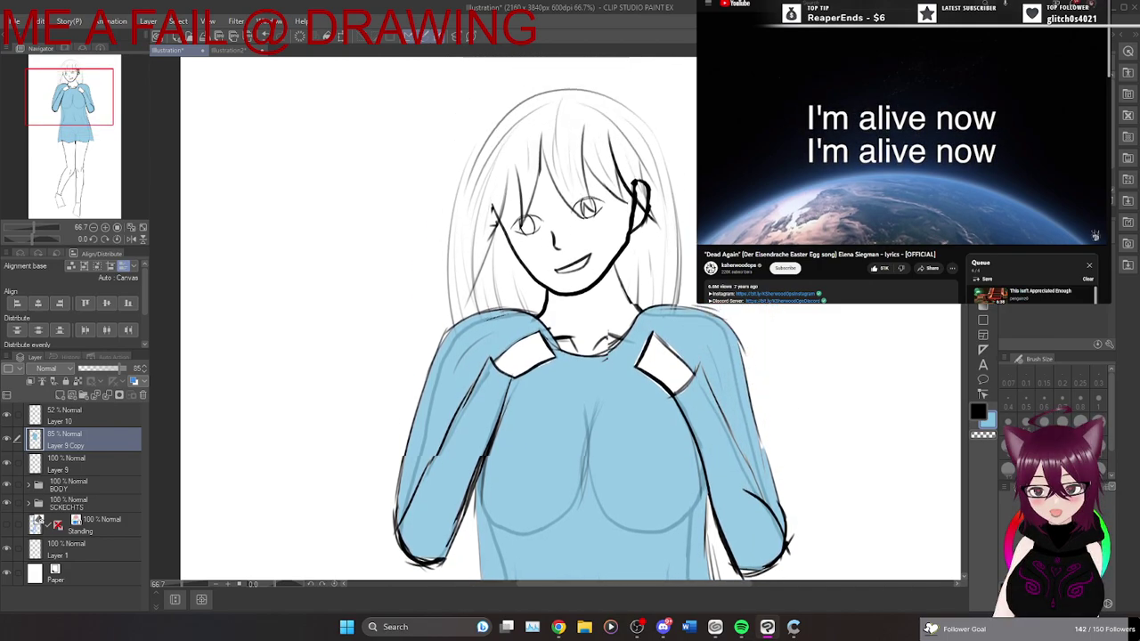
{"action": "scroll", "coordinate": [588, 319], "scroll_direction": "down", "scroll_amount": 2}
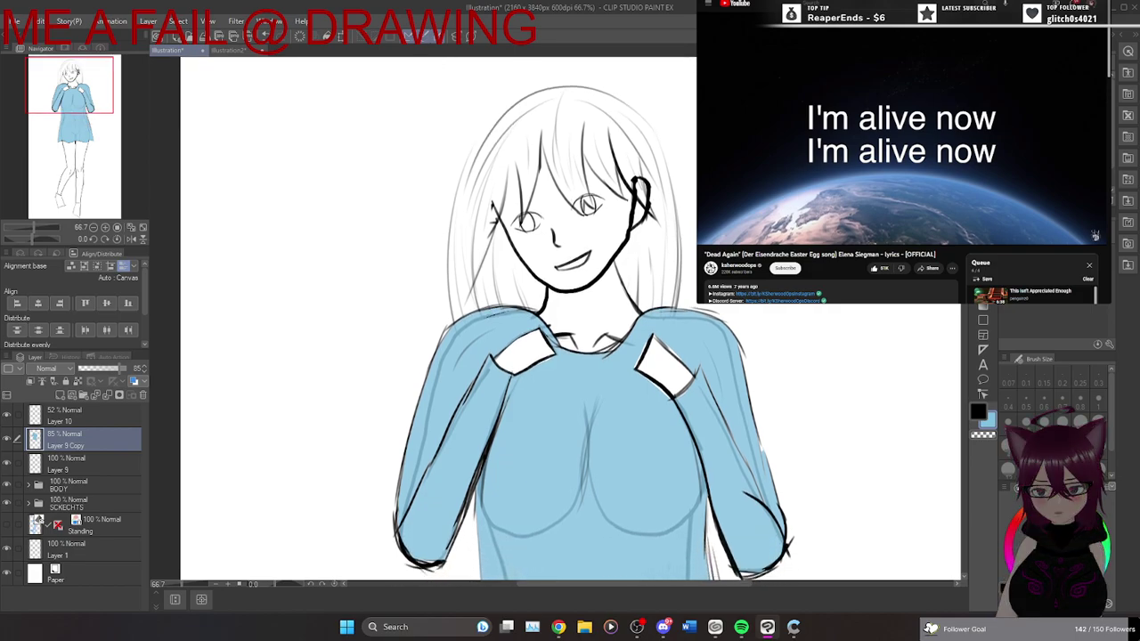
{"action": "scroll", "coordinate": [588, 319], "scroll_direction": "down", "scroll_amount": 6}
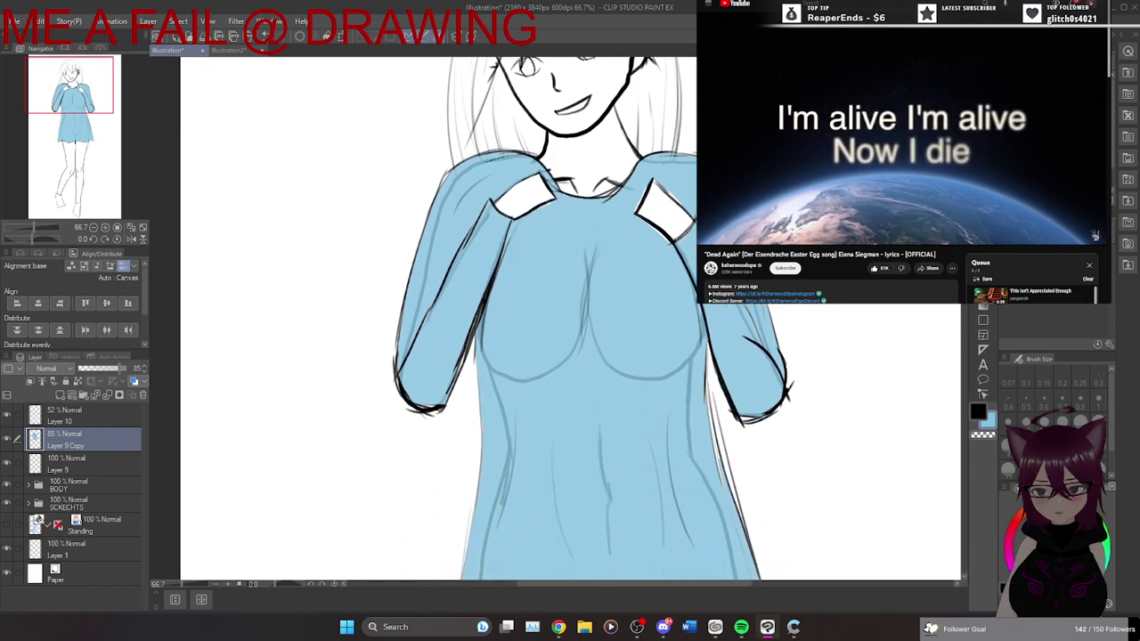
{"action": "scroll", "coordinate": [570, 318], "scroll_direction": "down", "scroll_amount": 1}
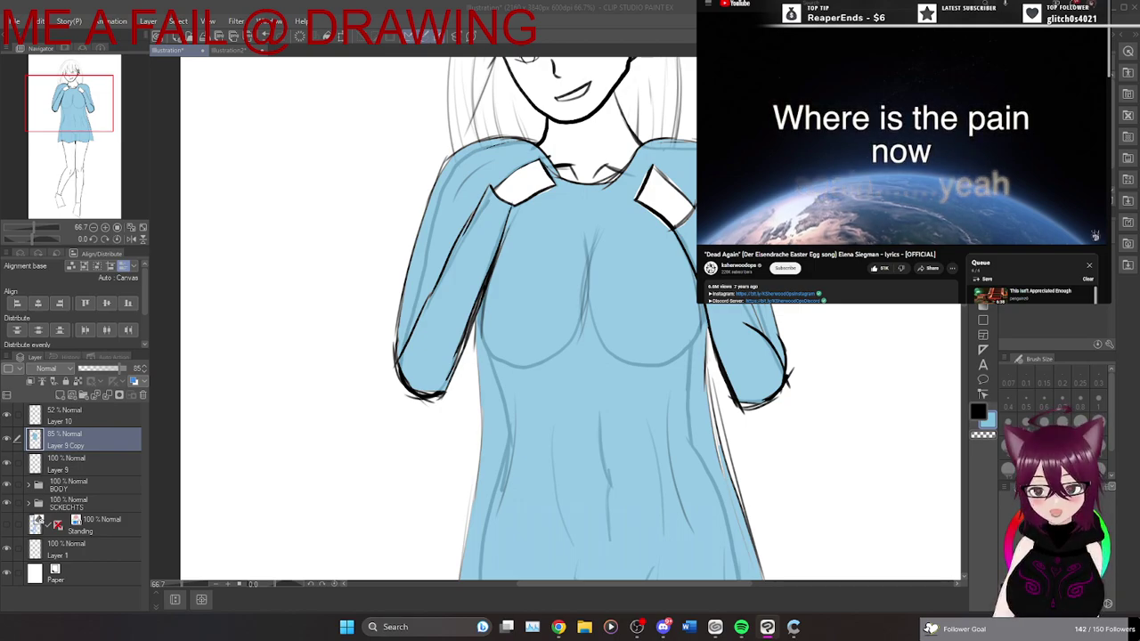
Save the character drawing as "day 12" and the second illustration as "day 12 xtra".
{"action": "key", "text": "Return"}
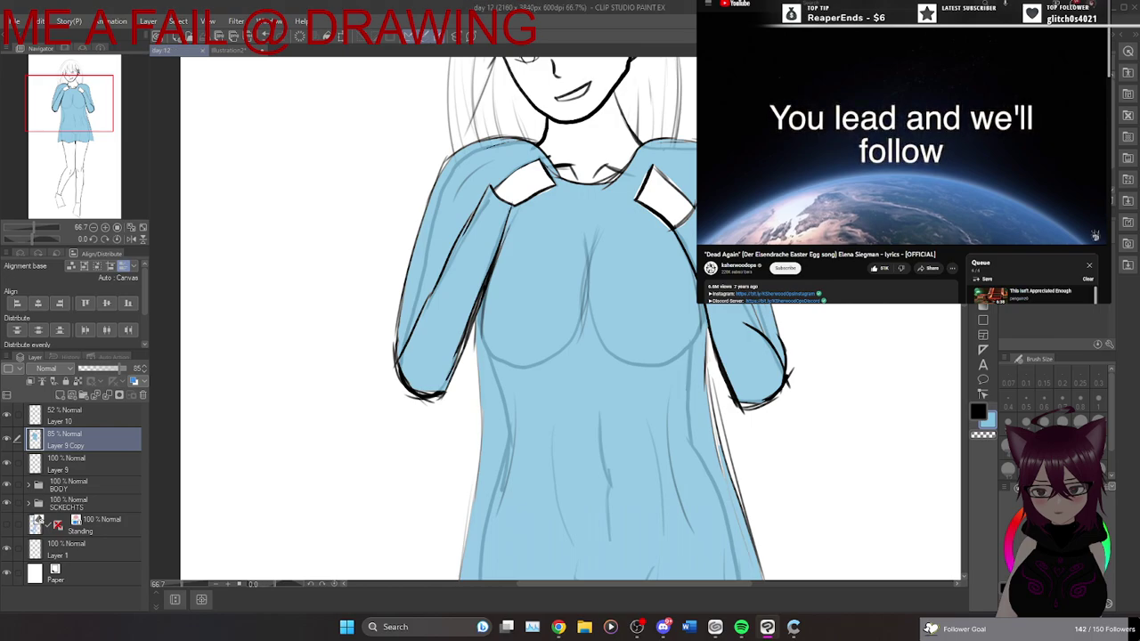
{"action": "left_click", "coordinate": [225, 51]}
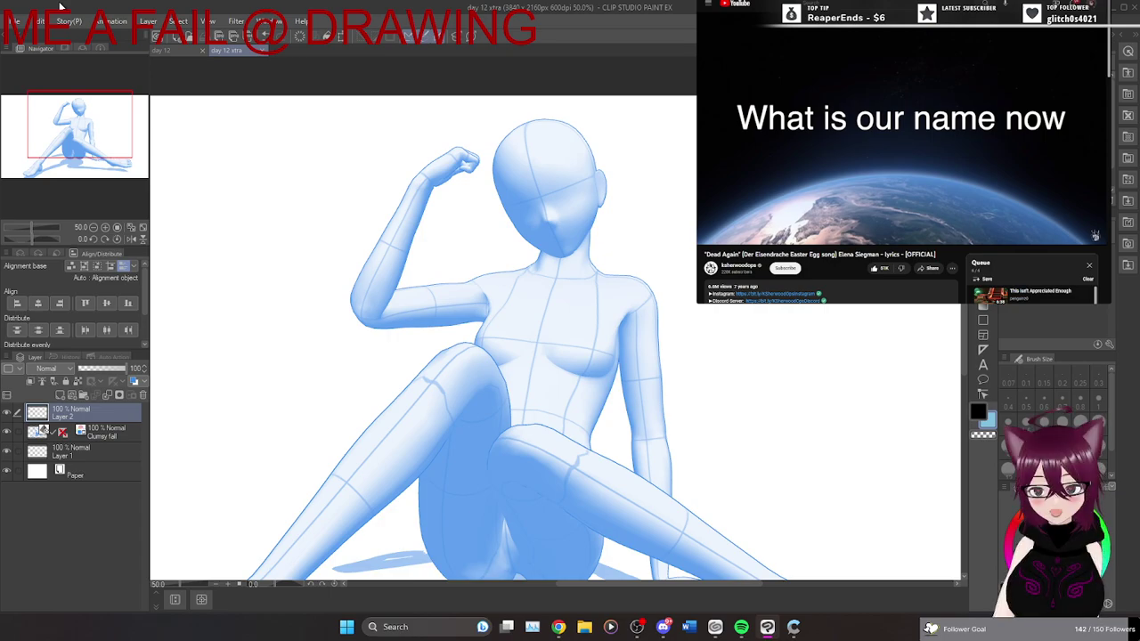
Close the "day 12 xtra" illustration and look over the remaining dressed figure from head to feet.
{"action": "left_click", "coordinate": [263, 50]}
{"action": "scroll", "coordinate": [445, 358], "scroll_direction": "down", "scroll_amount": 3}
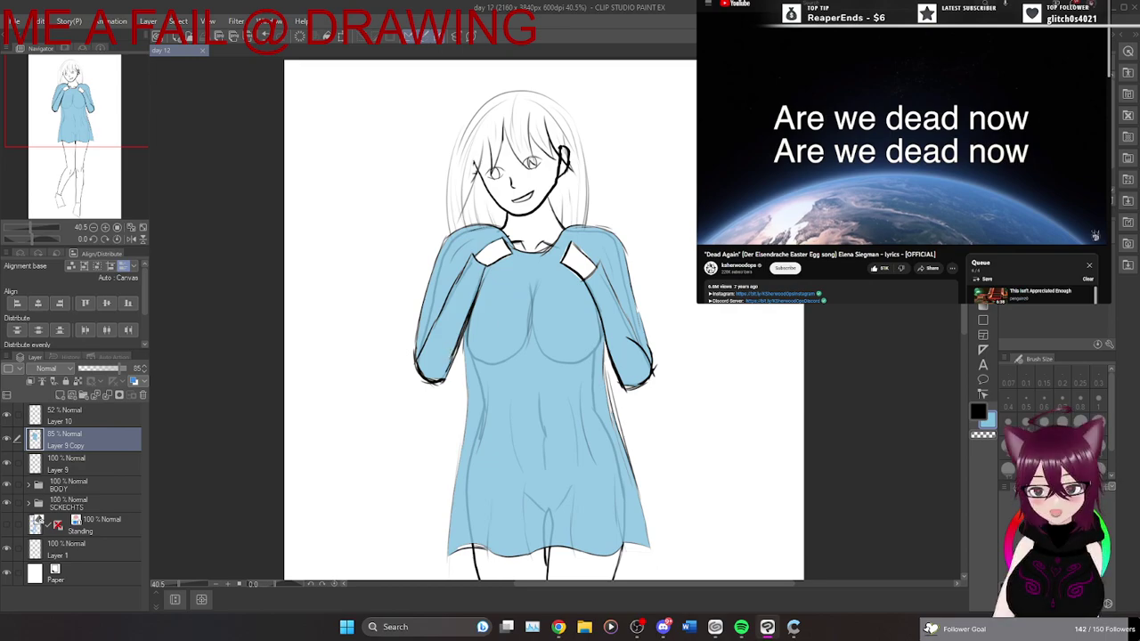
{"action": "scroll", "coordinate": [976, 349], "scroll_direction": "down", "scroll_amount": 8}
{"action": "scroll", "coordinate": [976, 349], "scroll_direction": "down", "scroll_amount": 1}
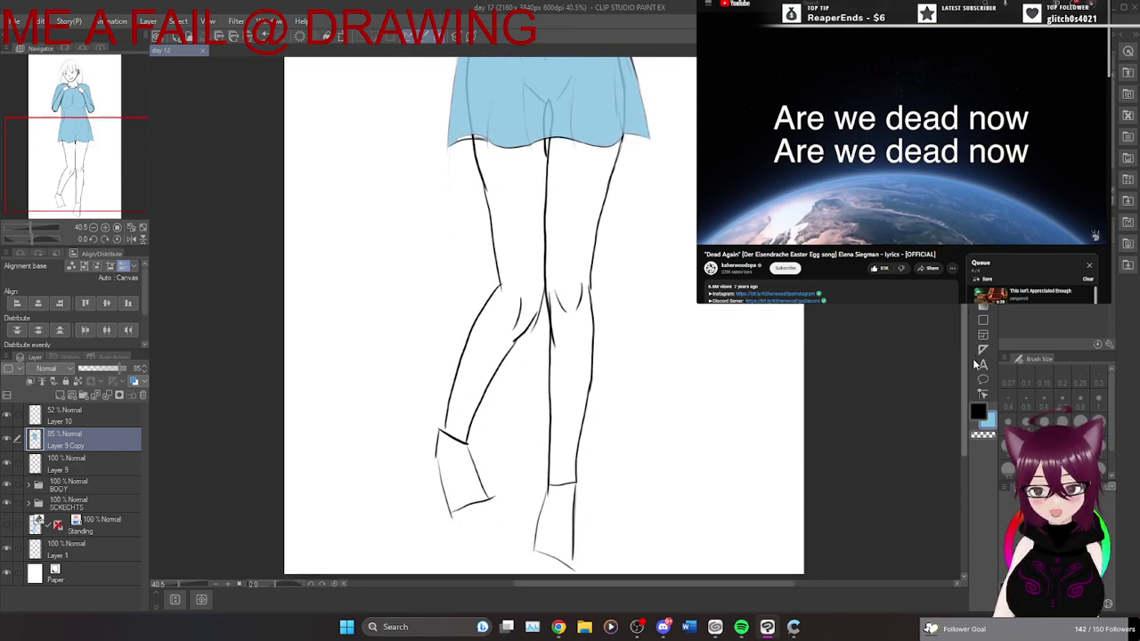
{"action": "scroll", "coordinate": [972, 358], "scroll_direction": "up", "scroll_amount": 5}
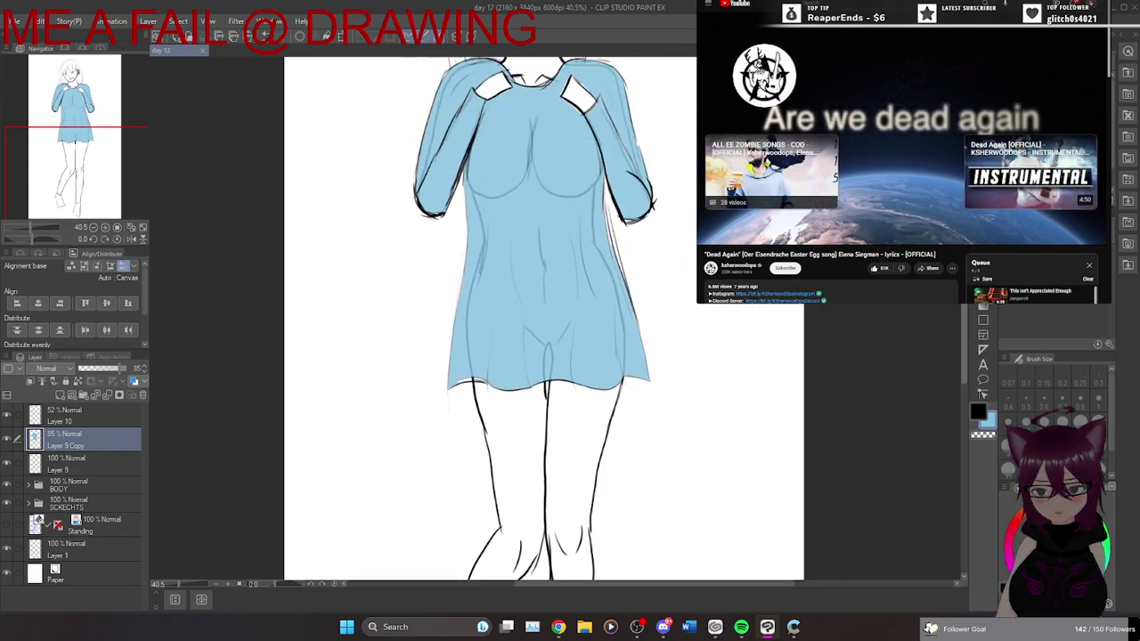
{"action": "scroll", "coordinate": [544, 318], "scroll_direction": "up", "scroll_amount": 3}
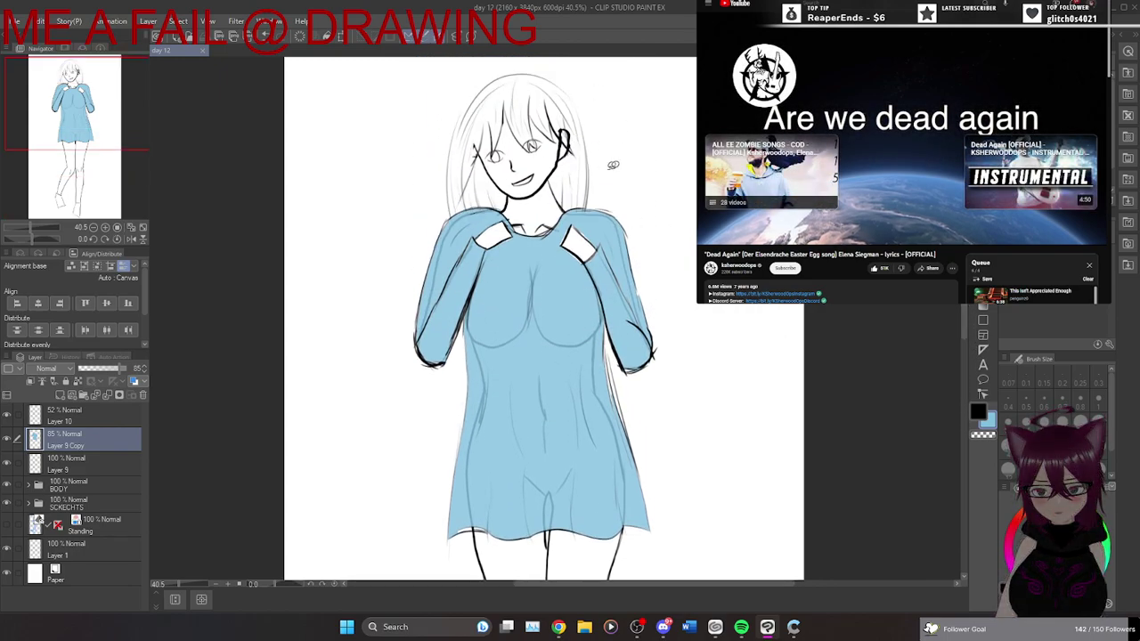
Pause the song video and look over the figure again with the canvas zoomed out to 33.3%.
{"action": "left_click", "coordinate": [723, 238]}
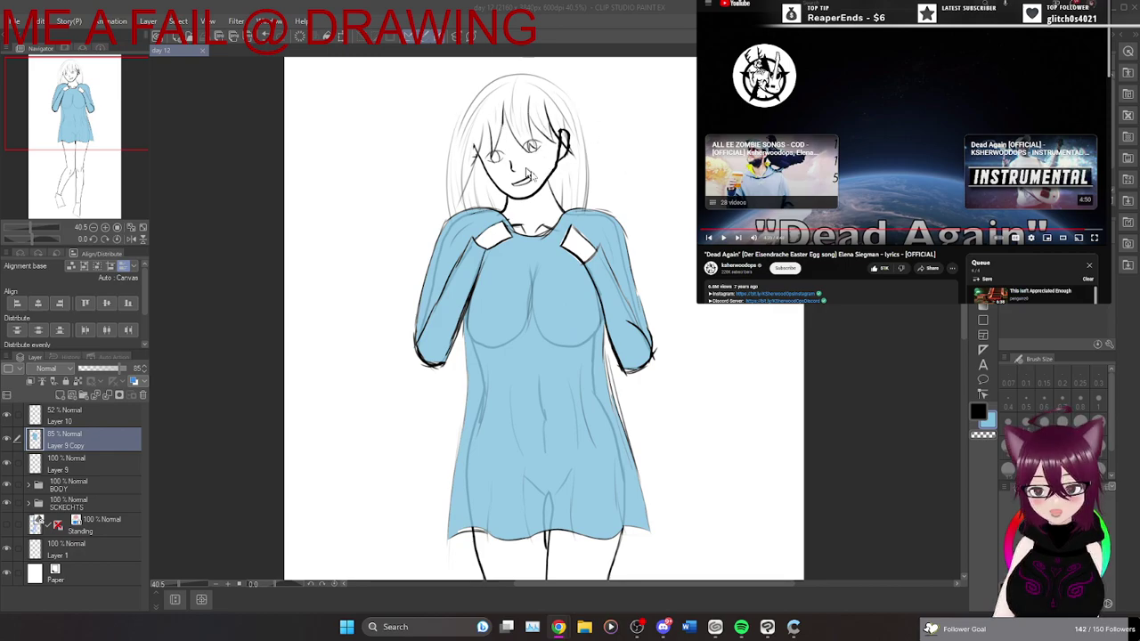
{"action": "scroll", "coordinate": [560, 176], "scroll_direction": "down", "scroll_amount": 2}
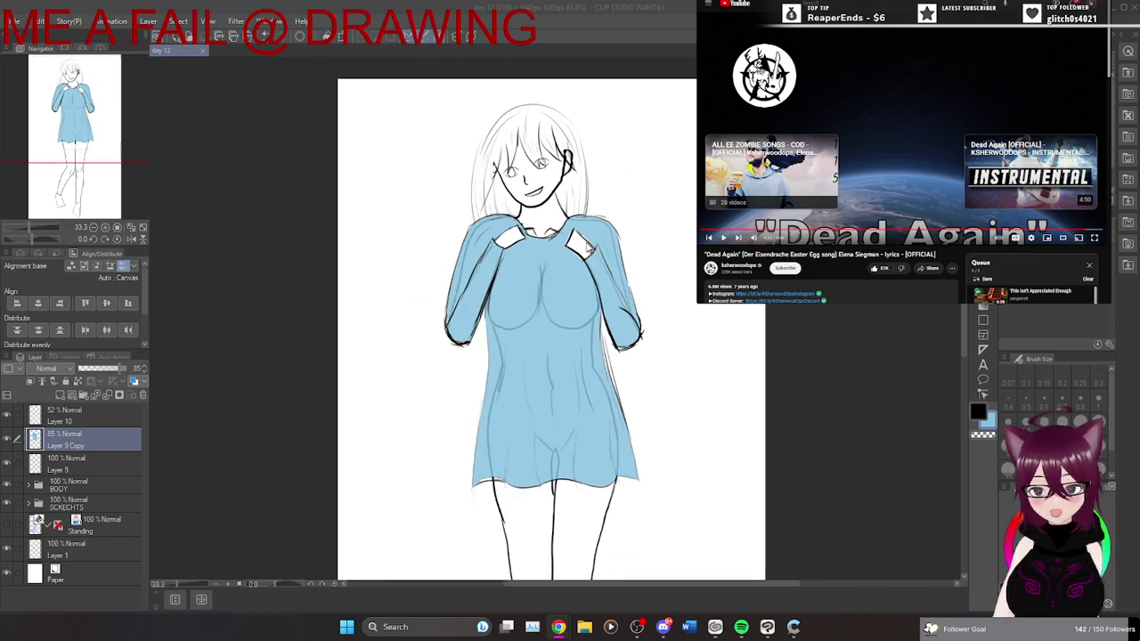
{"action": "left_click_drag", "start_coordinate": [963, 330], "coordinate": [963, 356]}
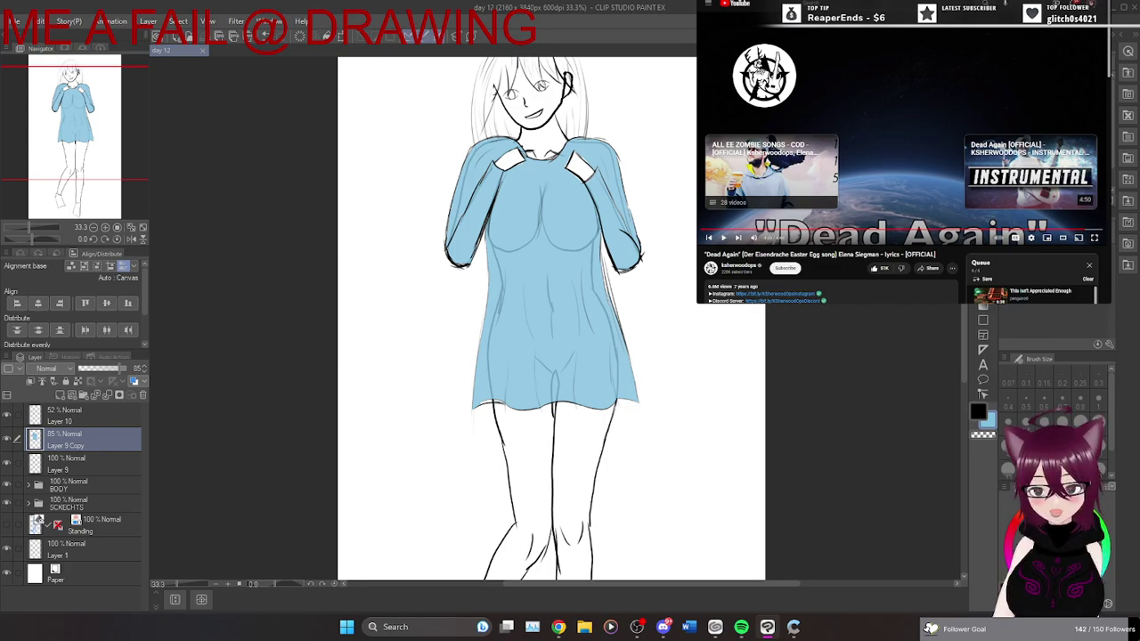
{"action": "scroll", "coordinate": [550, 321], "scroll_direction": "up", "scroll_amount": 1}
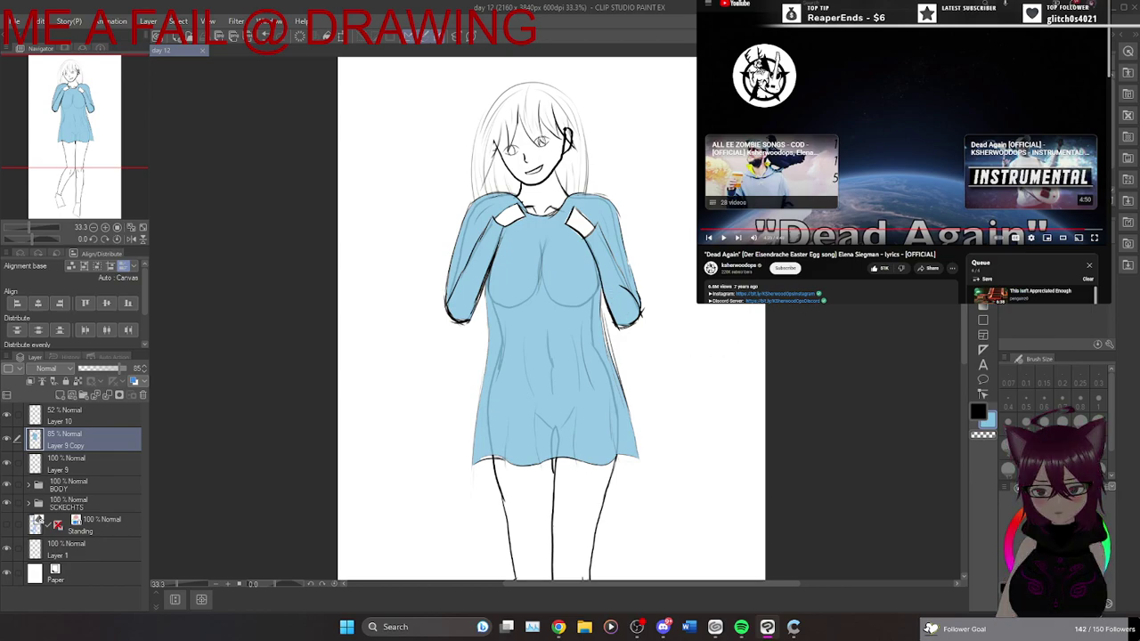
{"action": "scroll", "coordinate": [544, 321], "scroll_direction": "down", "scroll_amount": 4}
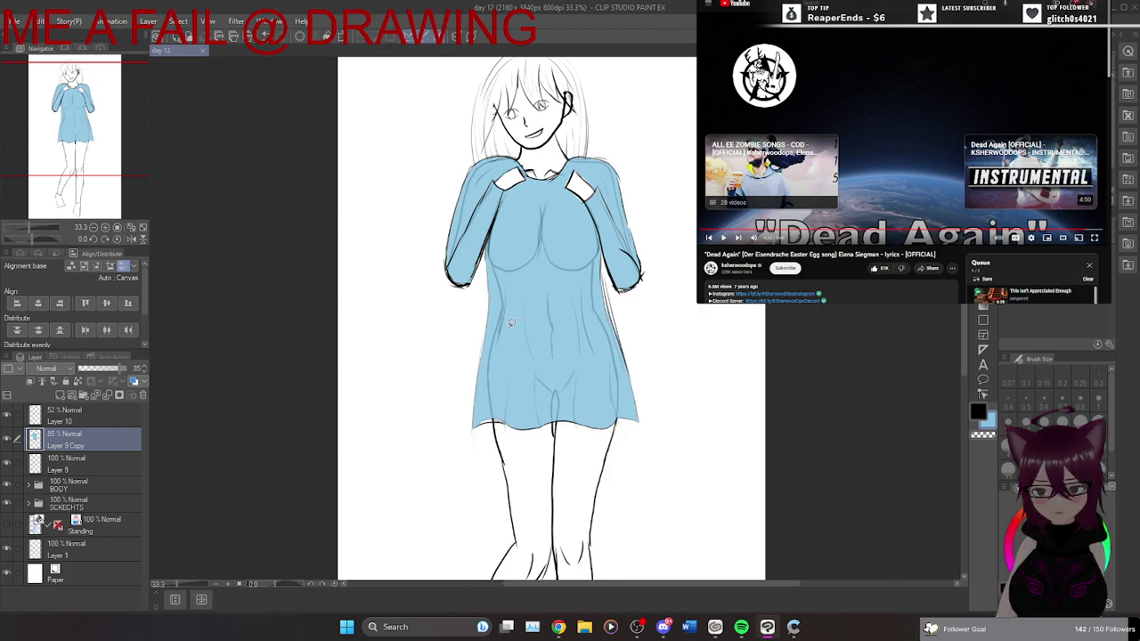
Export the "day 12" character drawing as a single-layer image.
{"action": "left_click", "coordinate": [11, 23]}
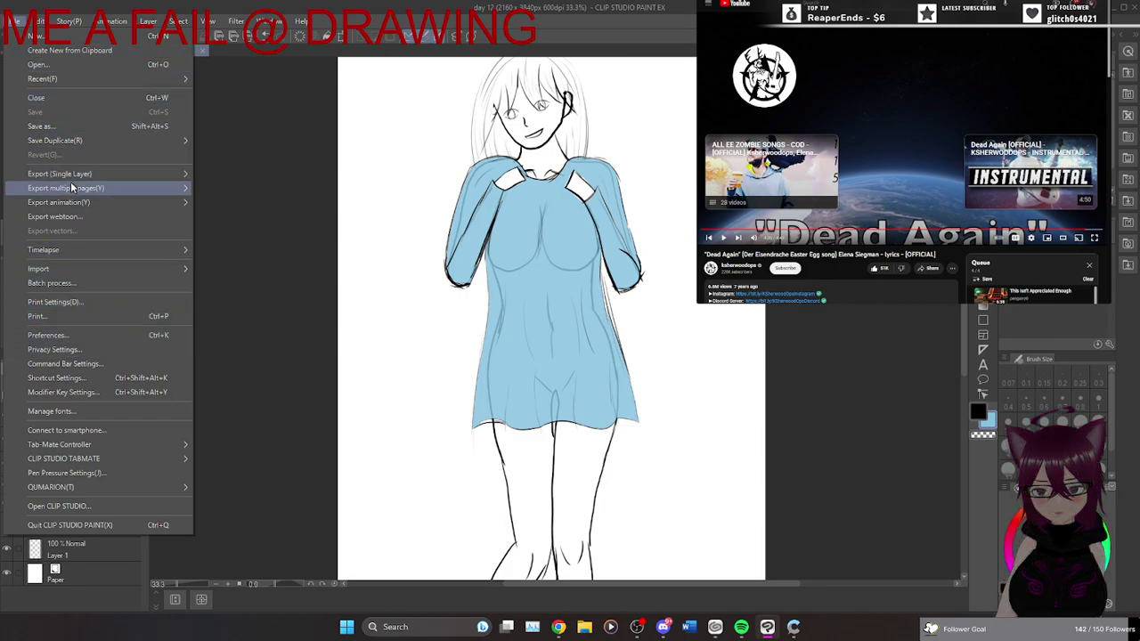
{"action": "mouse_move", "coordinate": [72, 174]}
{"action": "left_click", "coordinate": [231, 190]}
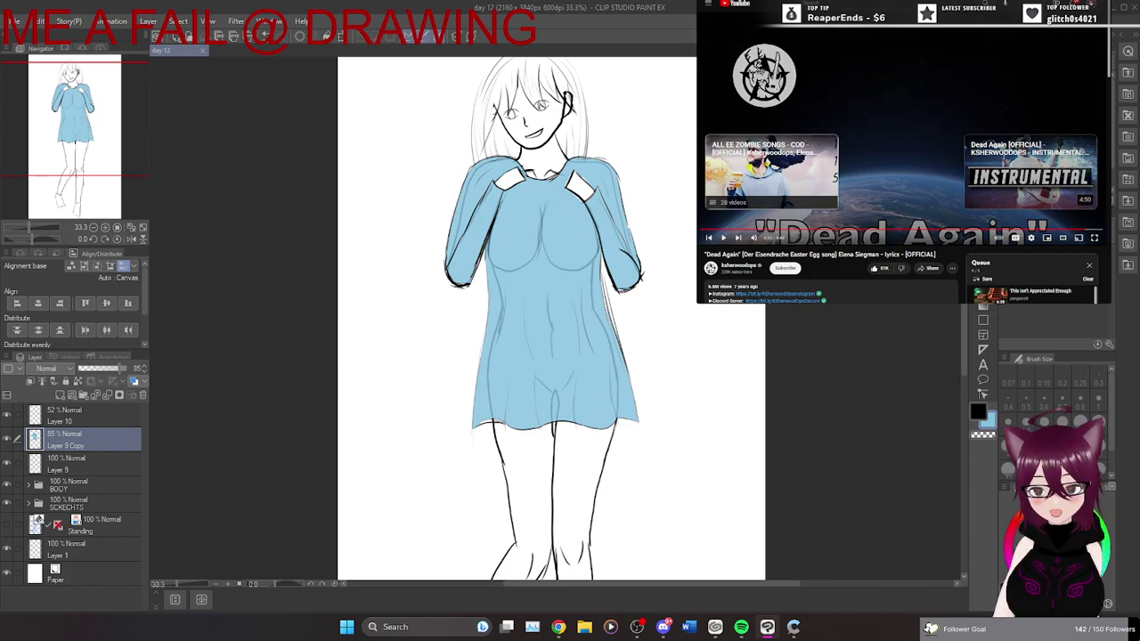
Read through the comments and suggested videos under the "Dead Again" song video.
{"action": "scroll", "coordinate": [903, 178], "scroll_direction": "down", "scroll_amount": 3}
{"action": "scroll", "coordinate": [904, 158], "scroll_direction": "down", "scroll_amount": 5}
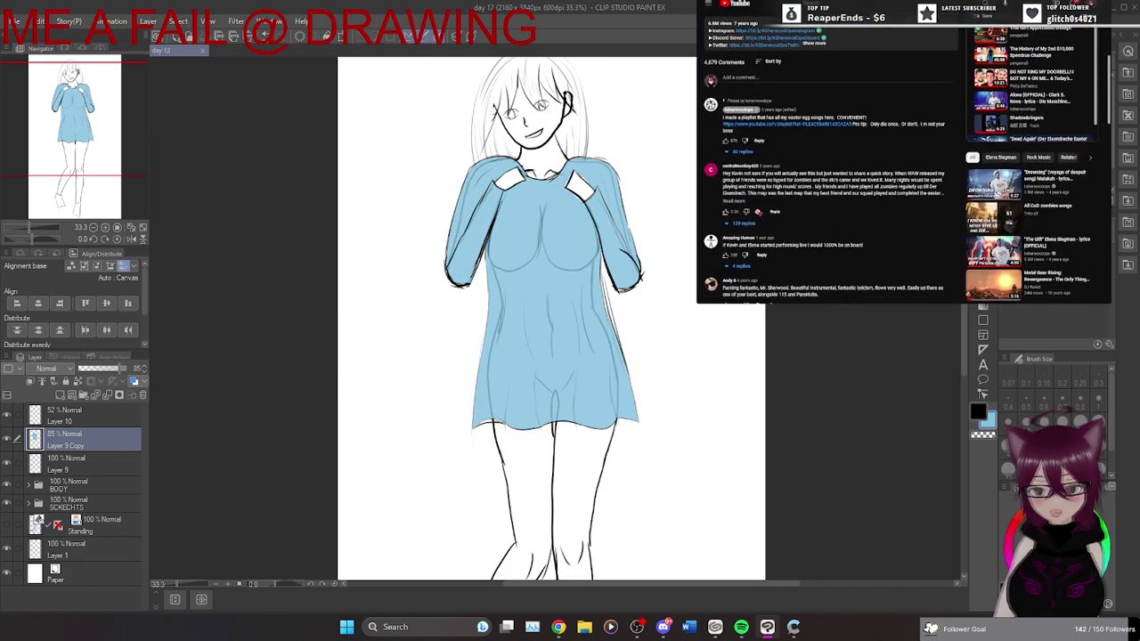
{"action": "scroll", "coordinate": [926, 213], "scroll_direction": "down", "scroll_amount": 2}
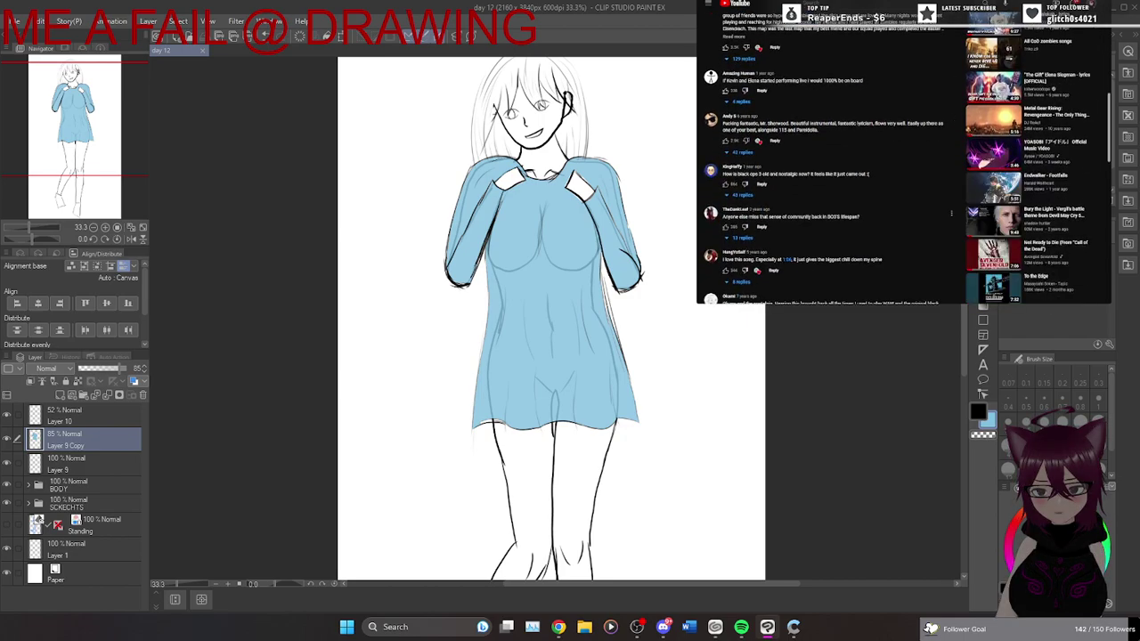
{"action": "scroll", "coordinate": [926, 212], "scroll_direction": "down", "scroll_amount": 2}
{"action": "scroll", "coordinate": [904, 158], "scroll_direction": "down", "scroll_amount": 4}
{"action": "scroll", "coordinate": [904, 157], "scroll_direction": "up", "scroll_amount": 15}
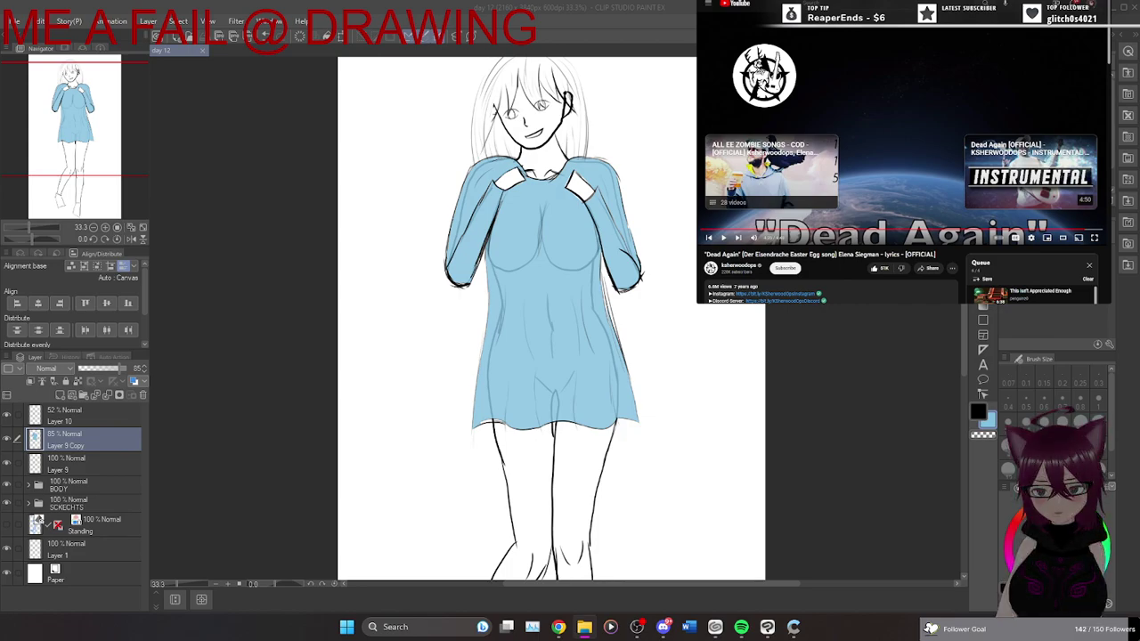
Switch to Twitter in the browser and look through the orange-haired VTuber's posts about the stream and bunny suit.
{"action": "left_click", "coordinate": [893, 59]}
{"action": "key", "text": "ctrl+Tab"}
{"action": "scroll", "coordinate": [859, 133], "scroll_direction": "down", "scroll_amount": 6}
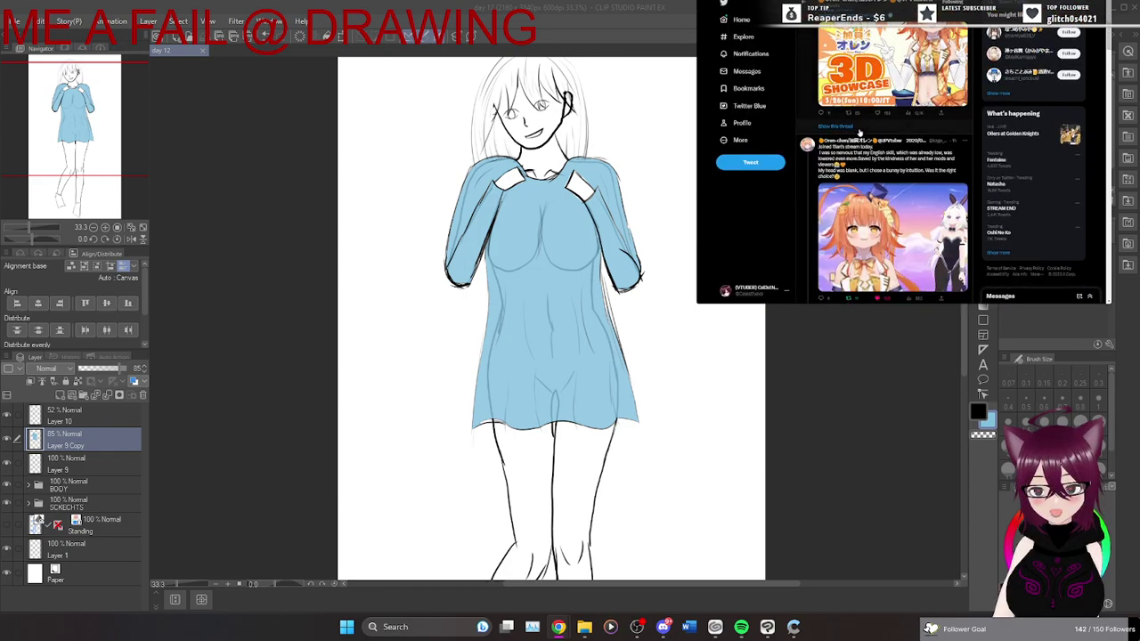
{"action": "scroll", "coordinate": [860, 132], "scroll_direction": "down", "scroll_amount": 3}
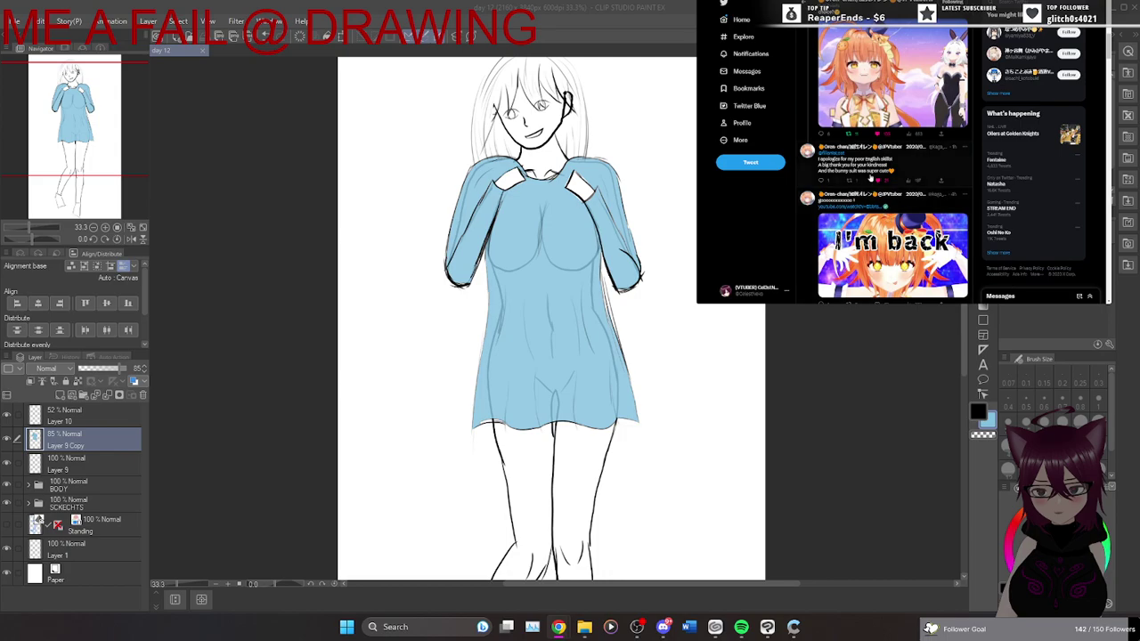
{"action": "scroll", "coordinate": [870, 178], "scroll_direction": "down", "scroll_amount": 3}
{"action": "scroll", "coordinate": [870, 178], "scroll_direction": "down", "scroll_amount": 3}
{"action": "scroll", "coordinate": [870, 178], "scroll_direction": "up", "scroll_amount": 6}
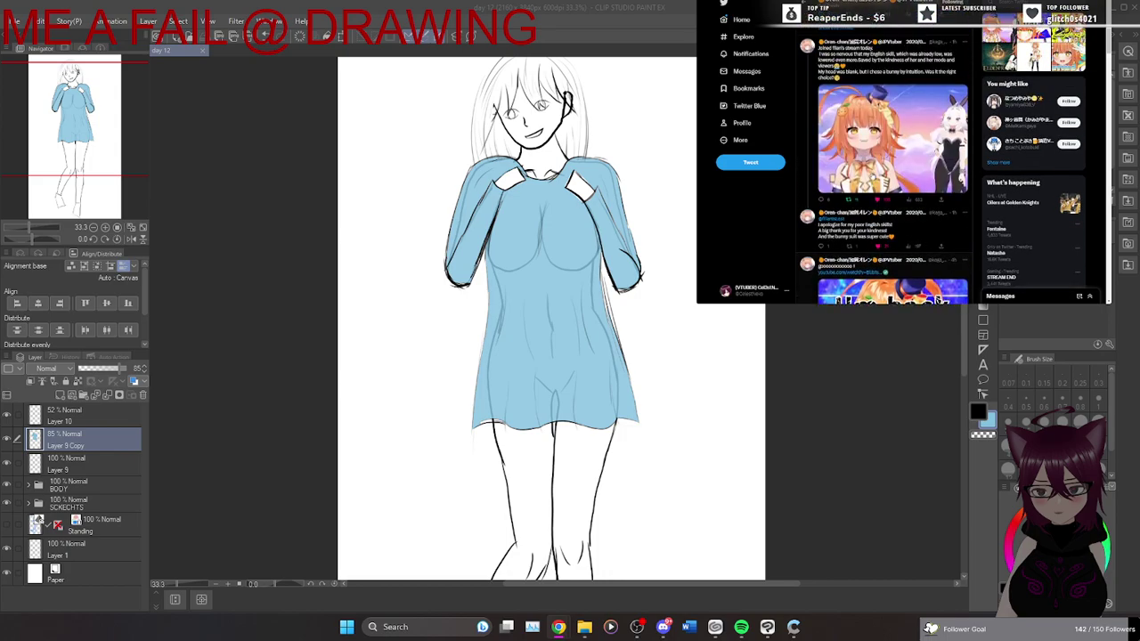
{"action": "scroll", "coordinate": [871, 178], "scroll_direction": "up", "scroll_amount": 1}
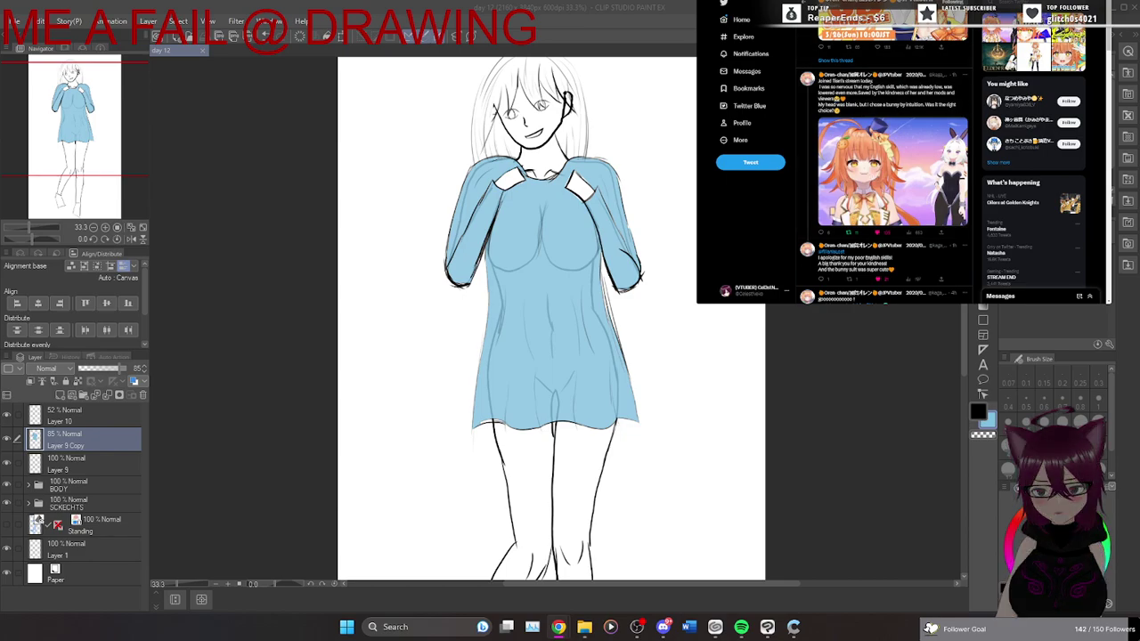
Open filian's channel on Twitch and show its list of videos.
{"action": "left_click", "coordinate": [966, 3]}
{"action": "left_click", "coordinate": [964, 3]}
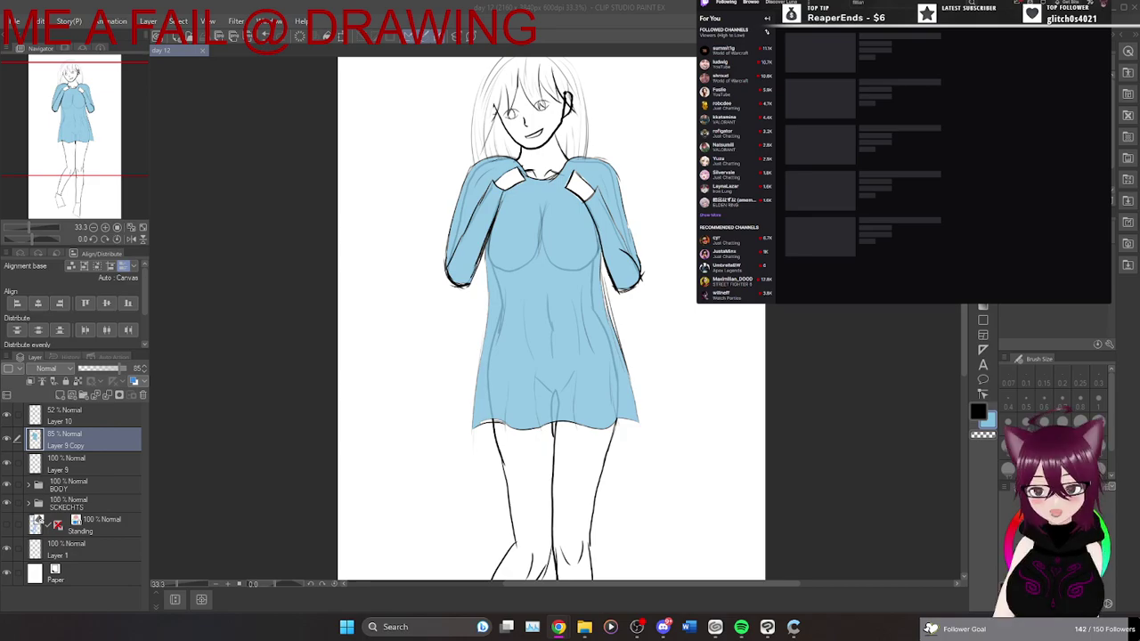
{"action": "left_click", "coordinate": [862, 51]}
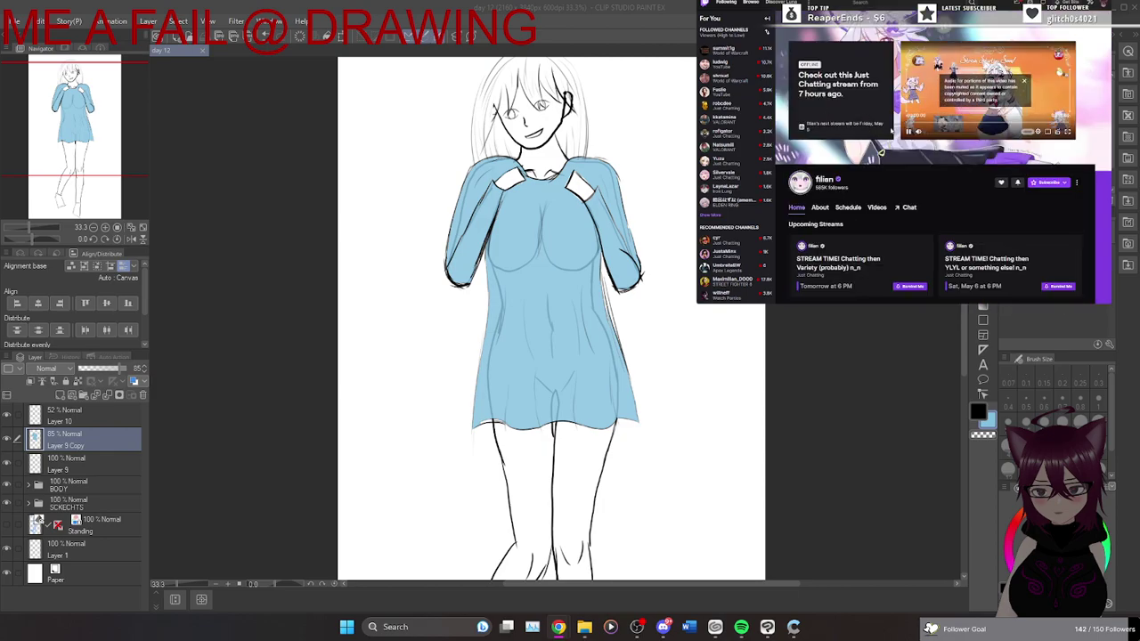
{"action": "scroll", "coordinate": [880, 153], "scroll_direction": "down", "scroll_amount": 3}
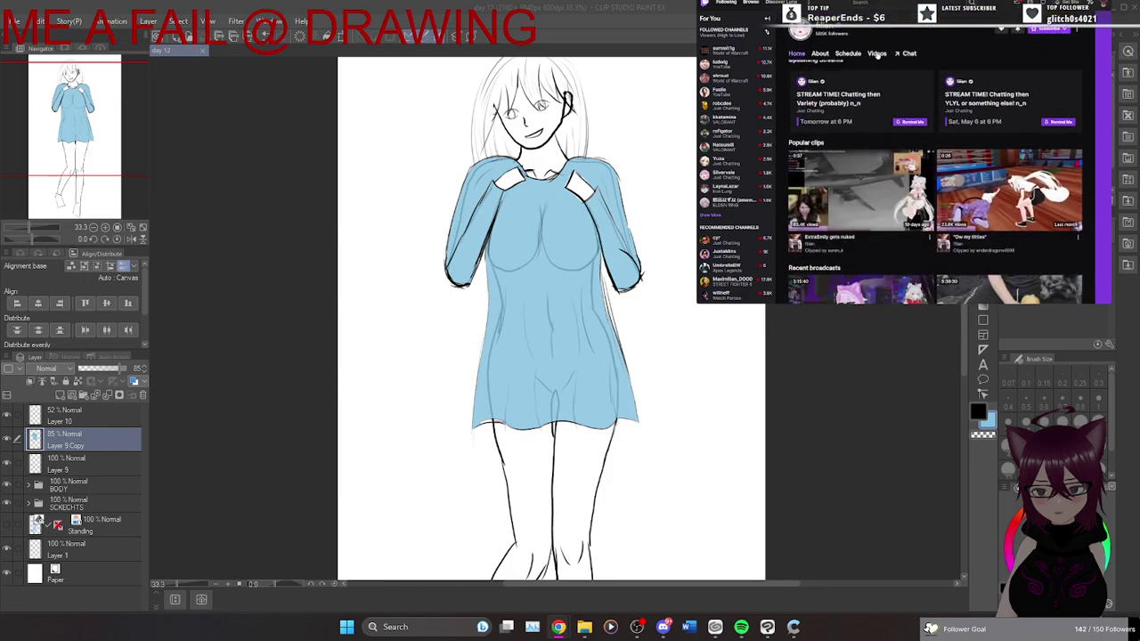
{"action": "left_click", "coordinate": [877, 55]}
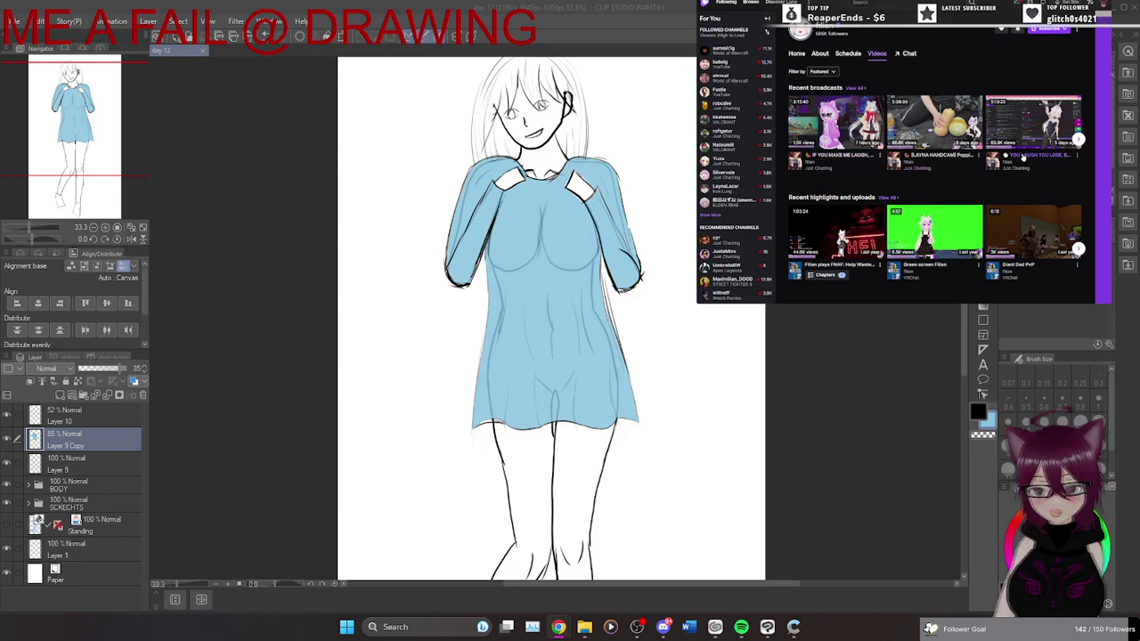
Recheck the VTuber's Twitter post and open filian's broadcast "IF YOU MAKE ME LAUGH, YOU GET PAID" from 7 hours ago.
{"action": "key", "text": "ctrl+Tab"}
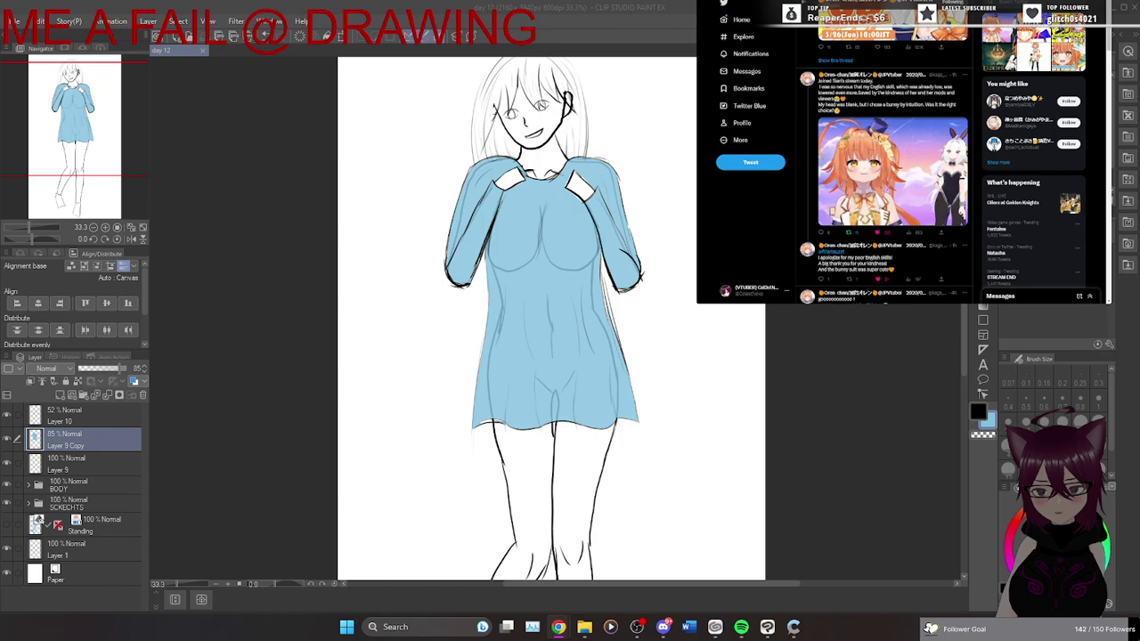
{"action": "key", "text": "ctrl+shift+Tab"}
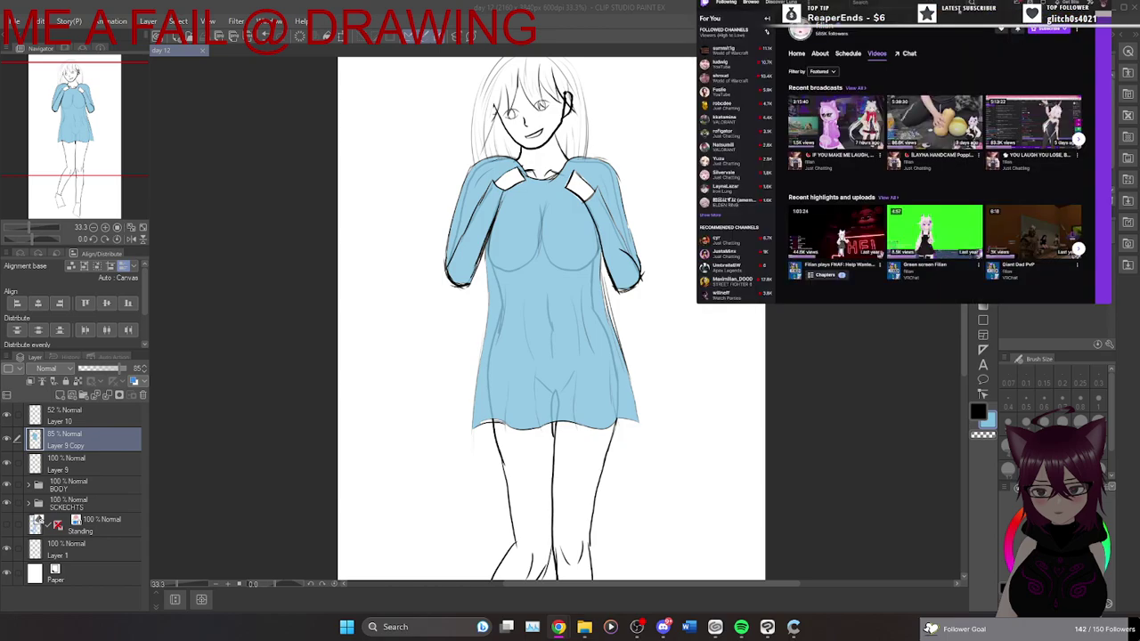
{"action": "key", "text": "ctrl+Tab"}
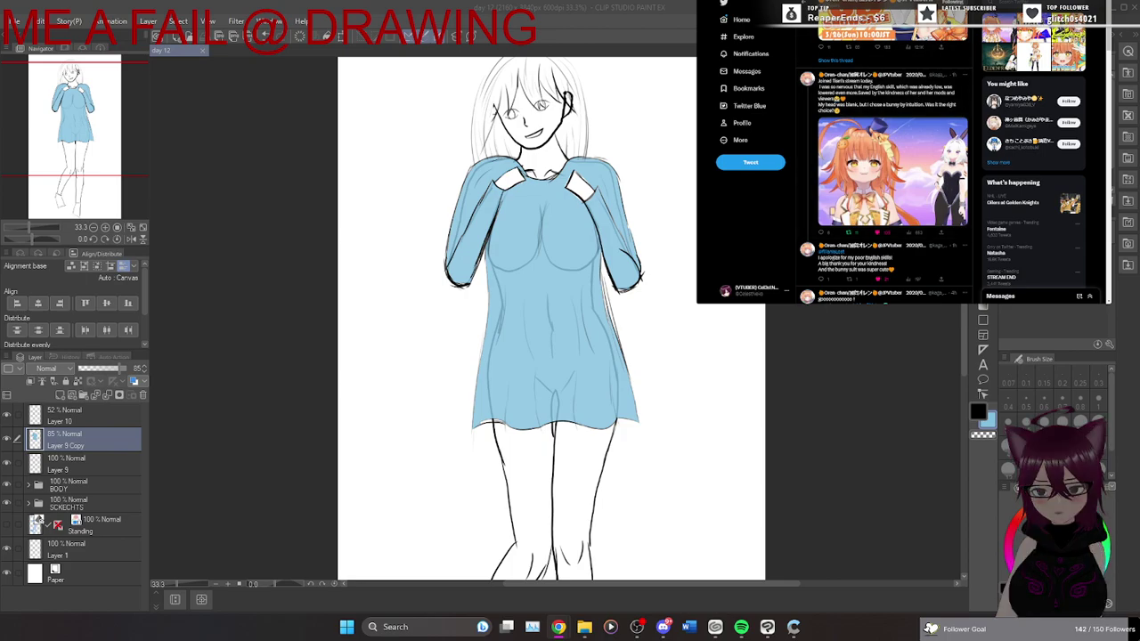
{"action": "key", "text": "ctrl+shift+Tab"}
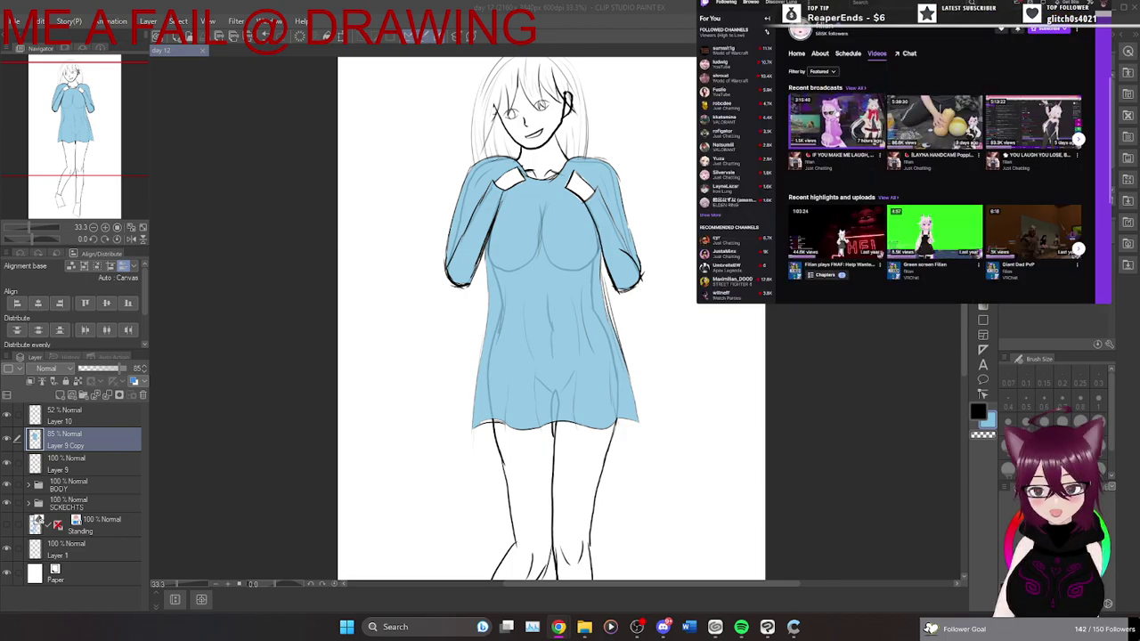
{"action": "left_click", "coordinate": [828, 117]}
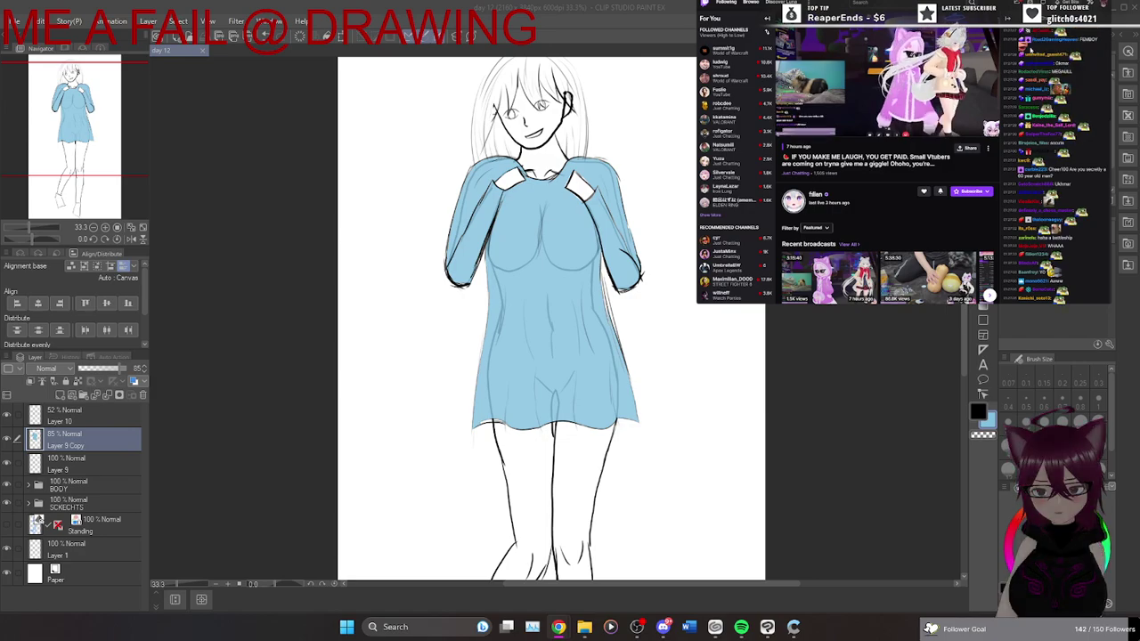
Skim through the broadcast to find the orange-haired VTuber's segment, collapsing the channel list for a larger player.
{"action": "left_click", "coordinate": [890, 119]}
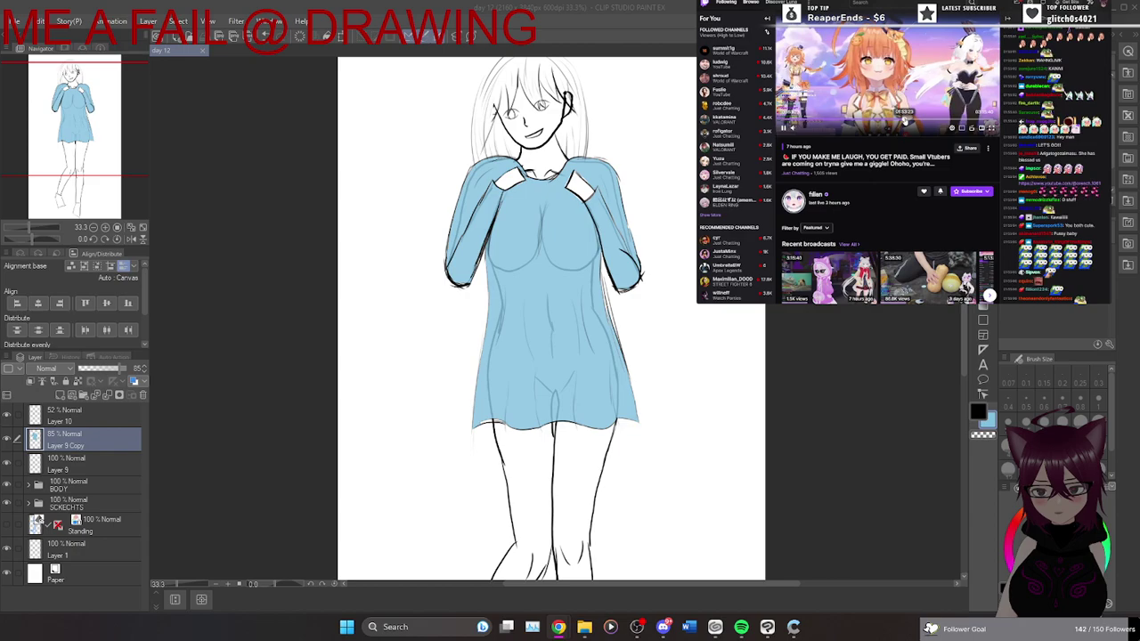
{"action": "left_click", "coordinate": [907, 119]}
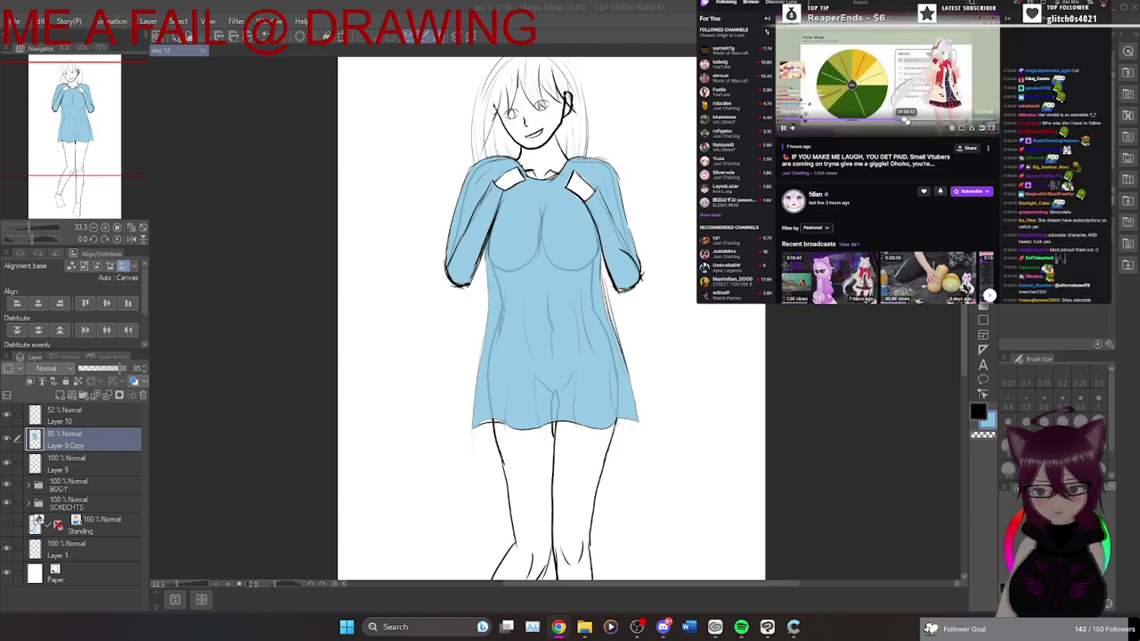
{"action": "left_click", "coordinate": [907, 122]}
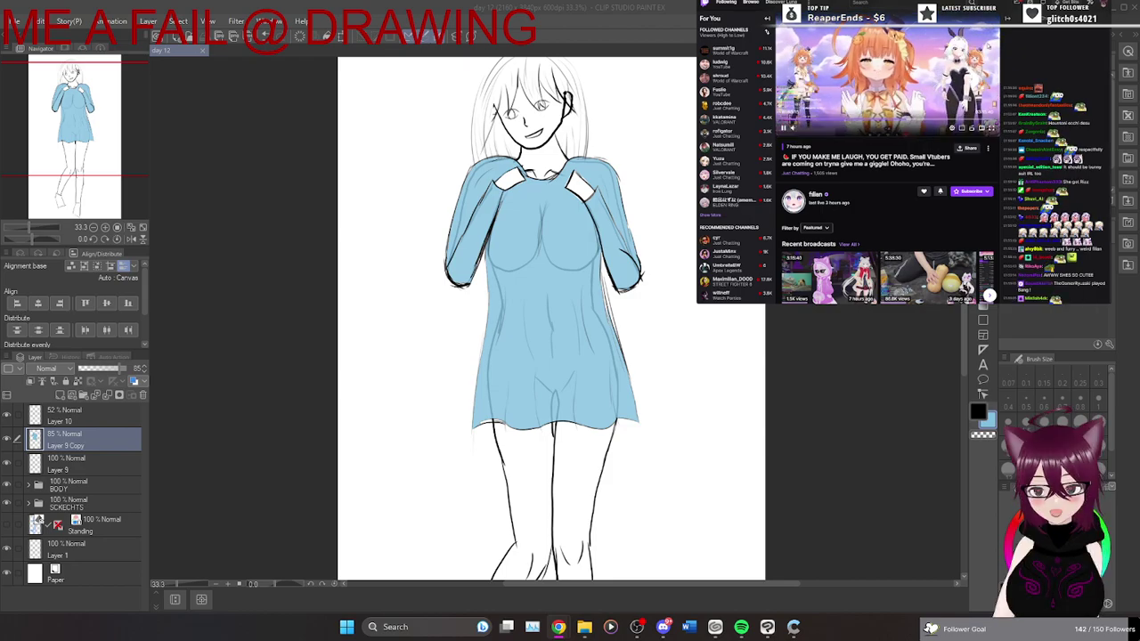
{"action": "left_click", "coordinate": [765, 23]}
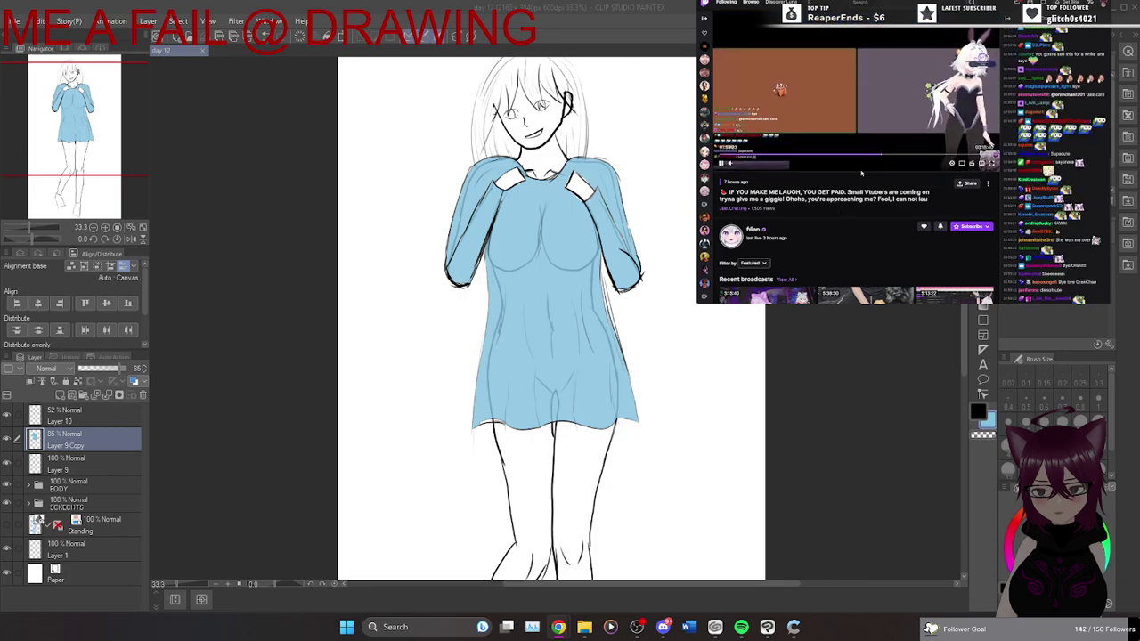
{"action": "mouse_move", "coordinate": [861, 172]}
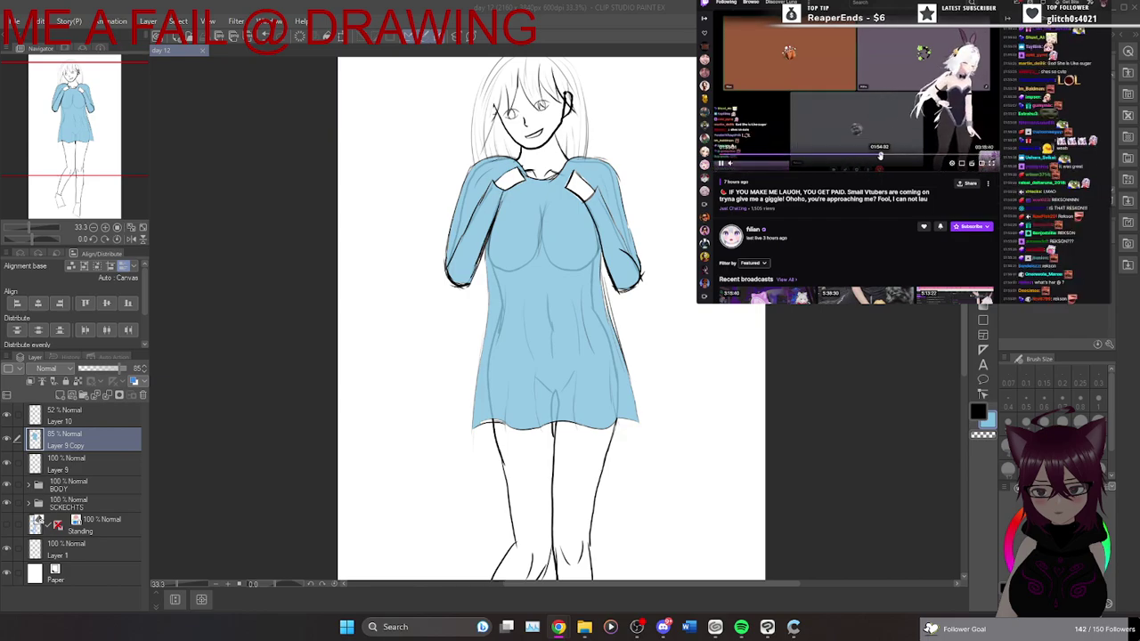
{"action": "left_click", "coordinate": [880, 156]}
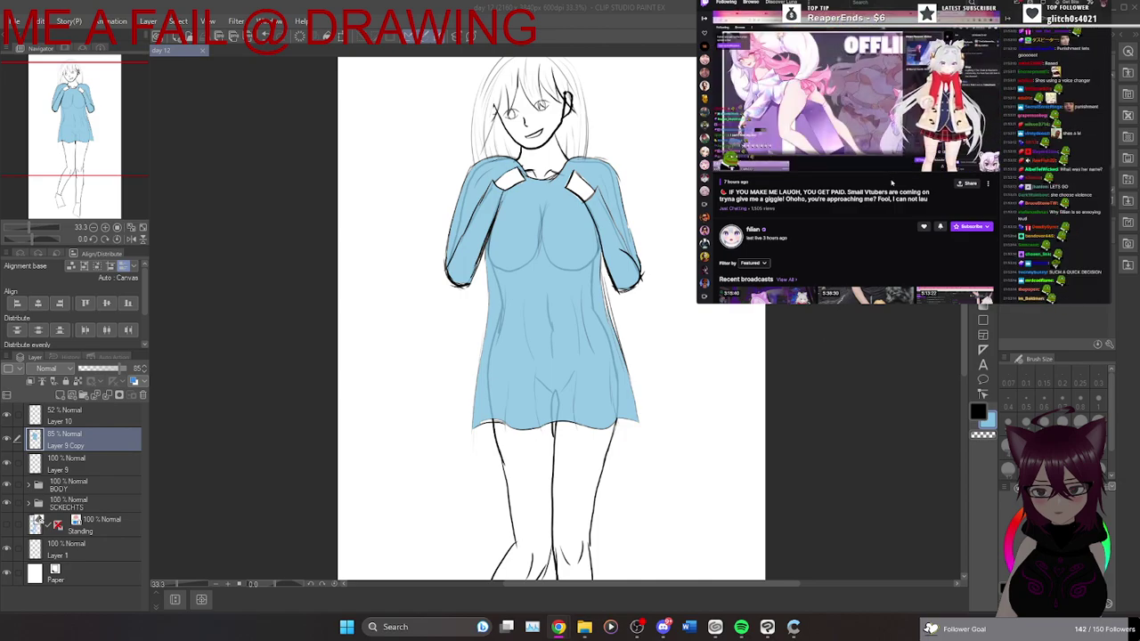
{"action": "key", "text": "space"}
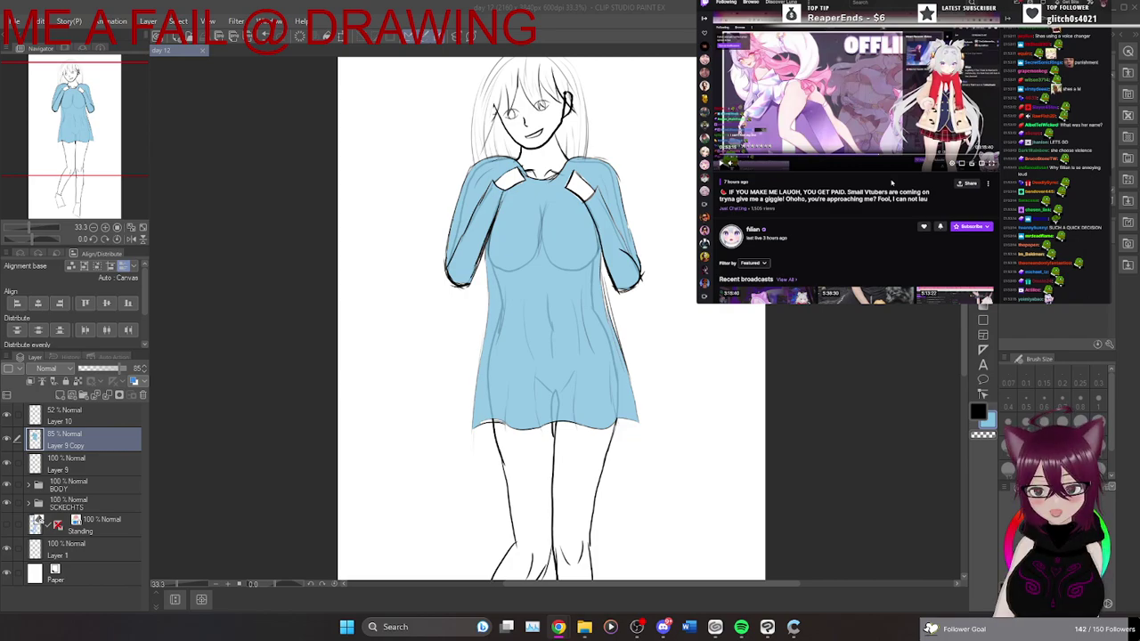
{"action": "key", "text": "super+Up"}
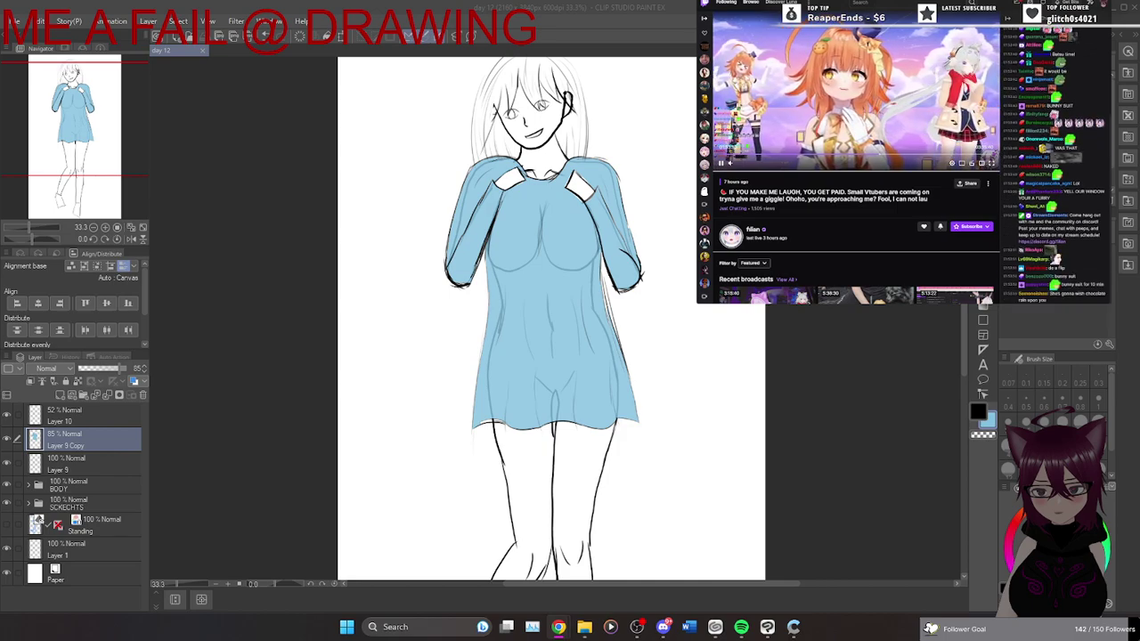
Skip further ahead in filian's Twitch broadcast to watch the guests after the orange-haired VTuber's segment.
{"action": "mouse_move", "coordinate": [735, 164]}
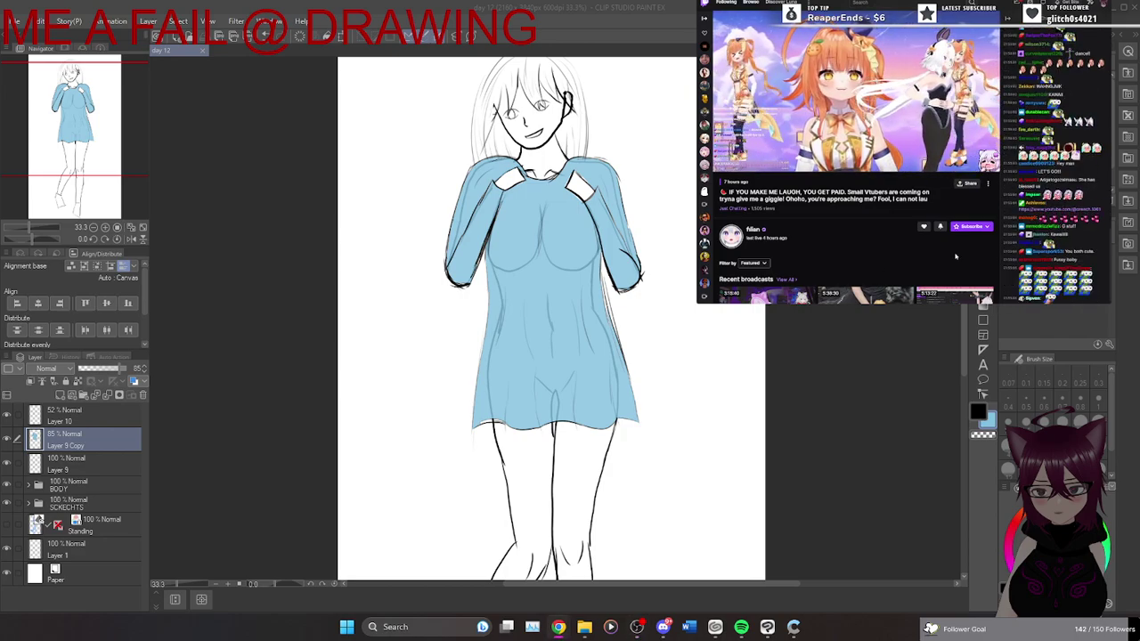
{"action": "left_click", "coordinate": [899, 155]}
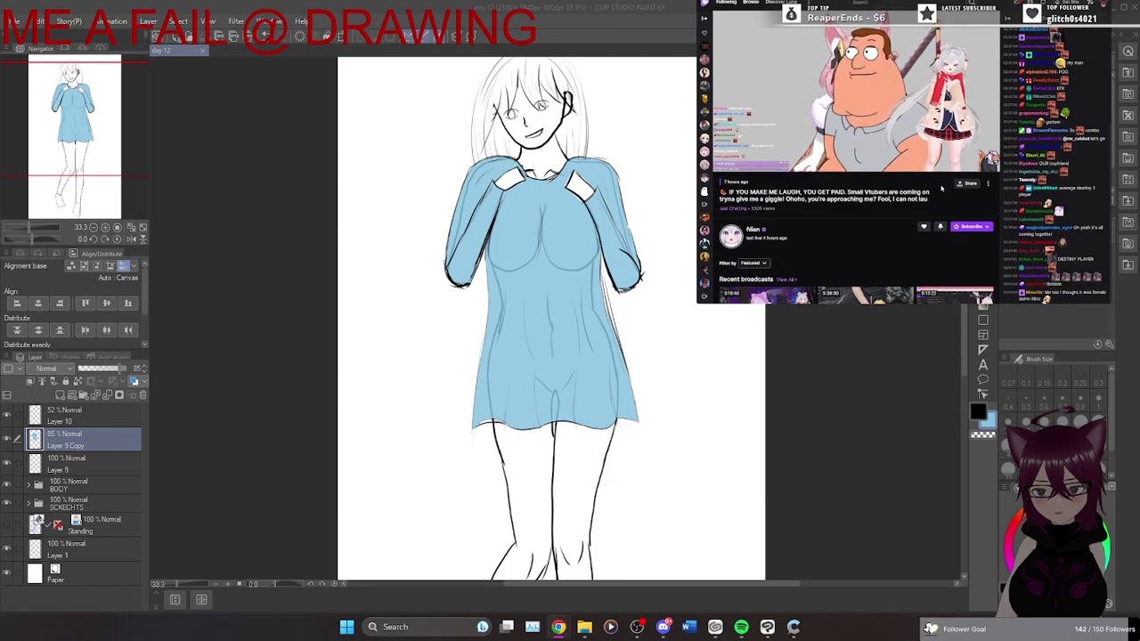
{"action": "mouse_move", "coordinate": [941, 167]}
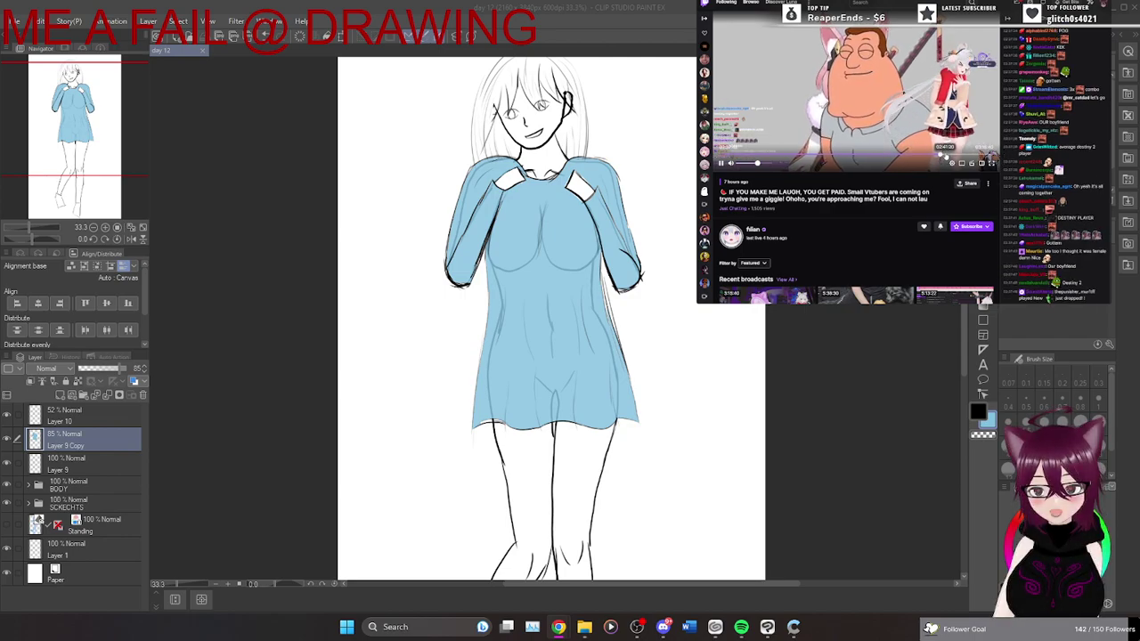
{"action": "left_click", "coordinate": [945, 155]}
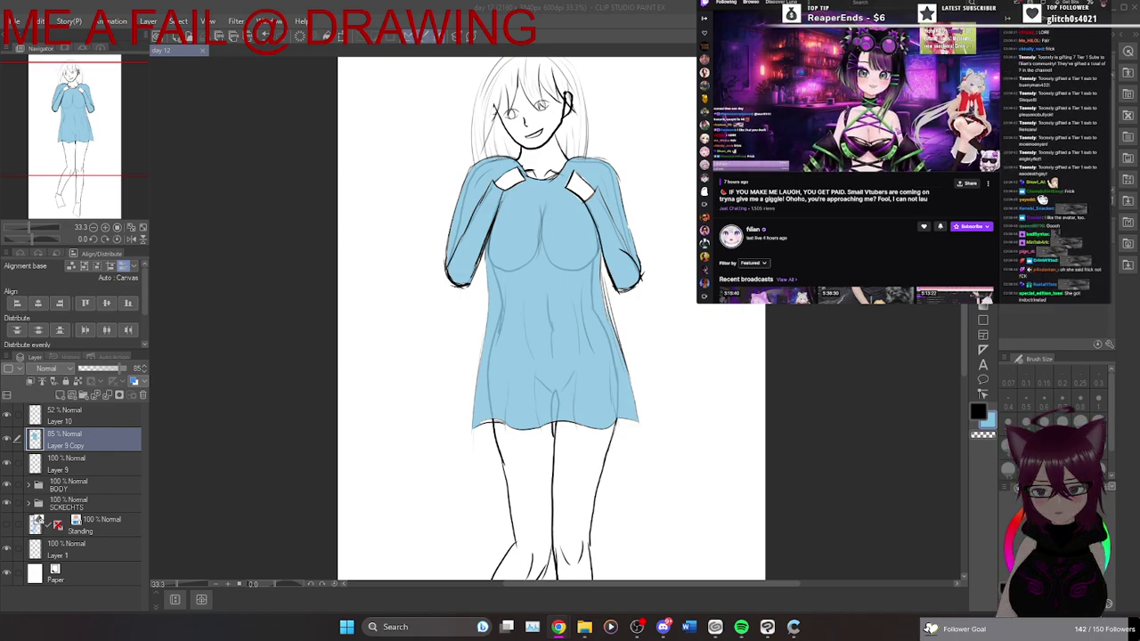
Look further through the orange-haired VTuber's Twitter posts, and load the new tweets on the home timeline.
{"action": "key", "text": "ctrl+Tab"}
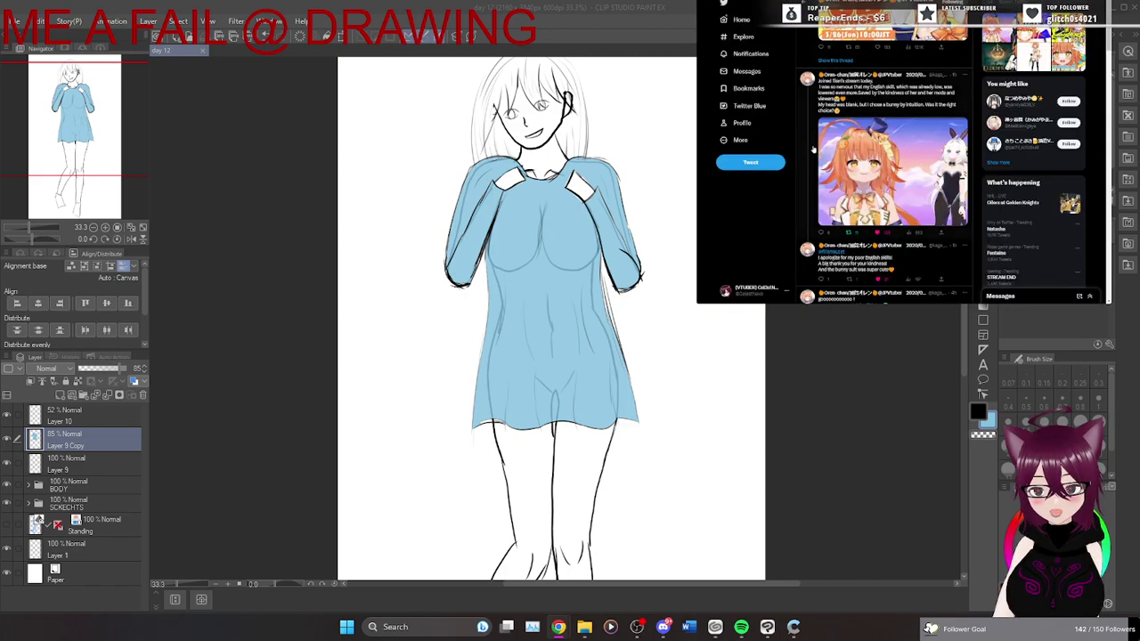
{"action": "scroll", "coordinate": [814, 140], "scroll_direction": "down", "scroll_amount": 5}
{"action": "scroll", "coordinate": [813, 162], "scroll_direction": "down", "scroll_amount": 8}
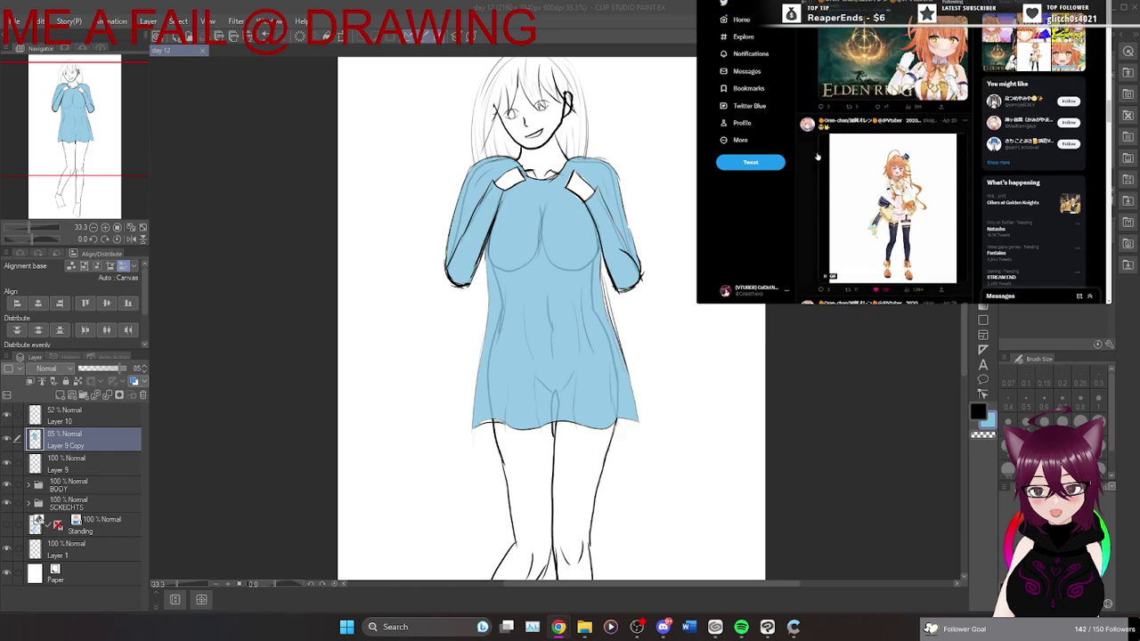
{"action": "scroll", "coordinate": [816, 156], "scroll_direction": "down", "scroll_amount": 2}
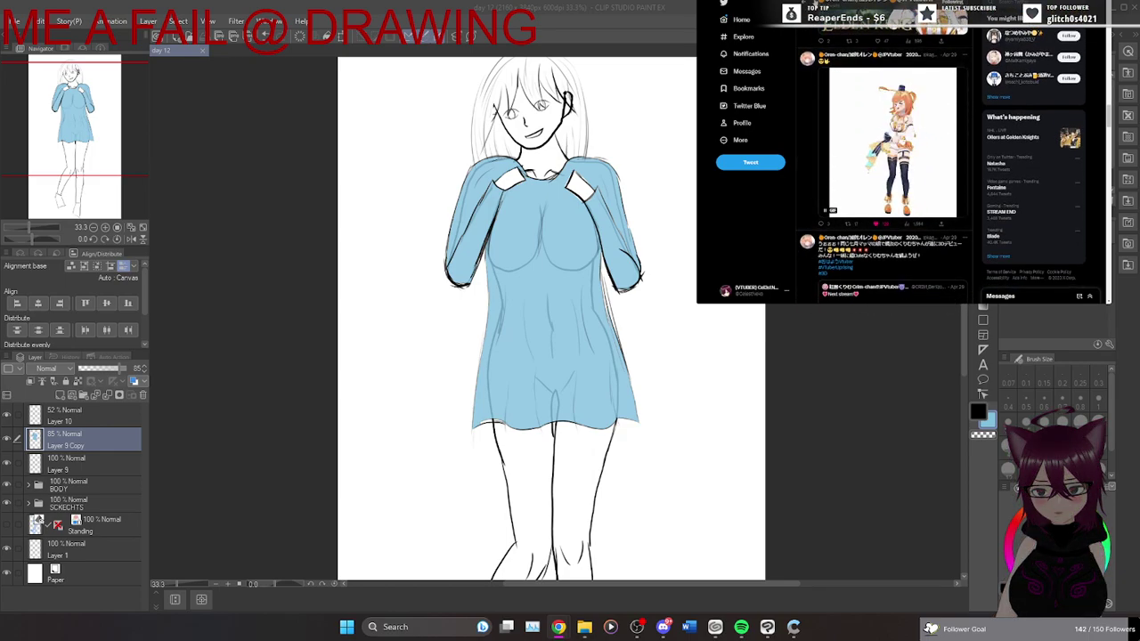
{"action": "left_click", "coordinate": [755, 22]}
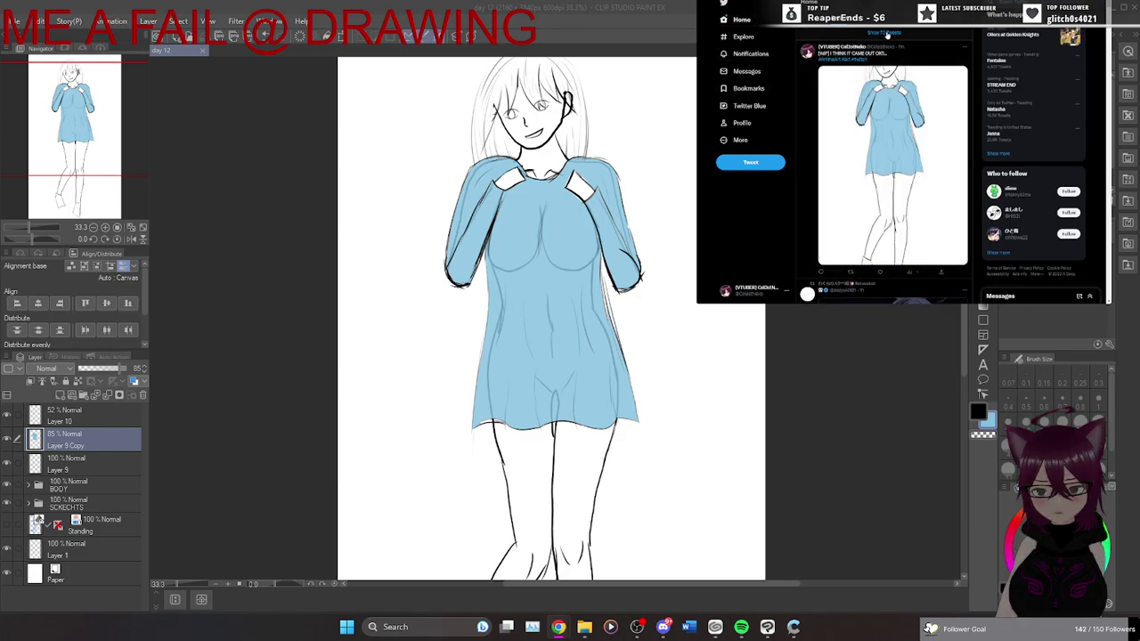
{"action": "left_click", "coordinate": [873, 33]}
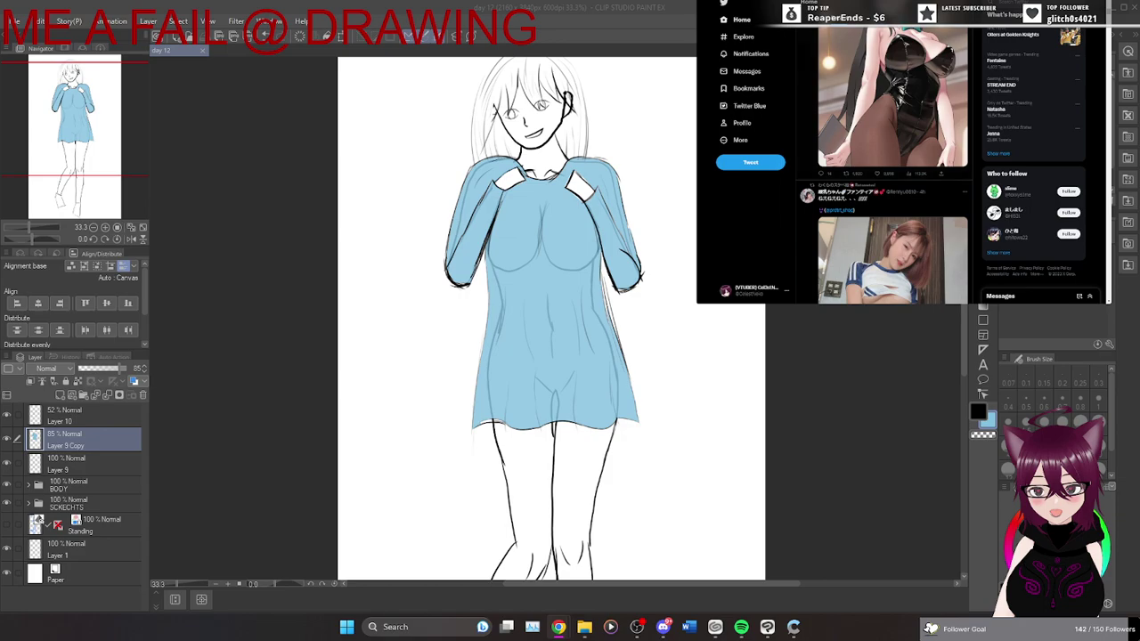
Switch to the YouTube video "Dead Again" in the browser and go from it to the YouTube home page.
{"action": "key", "text": "ctrl+Tab"}
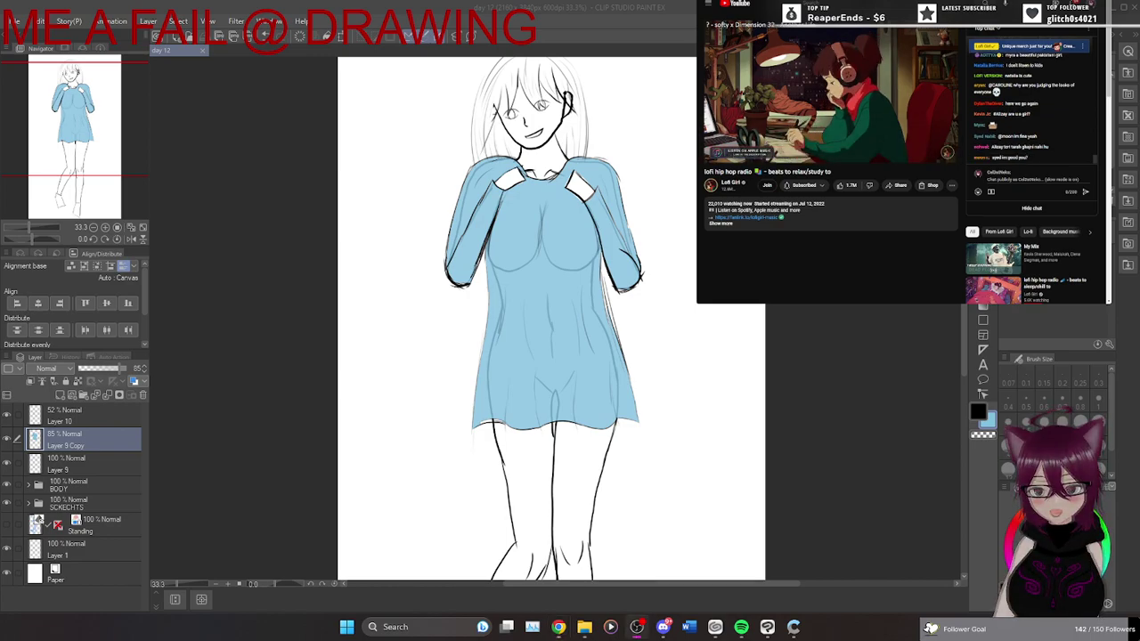
{"action": "scroll", "coordinate": [914, 137], "scroll_direction": "down", "scroll_amount": 10}
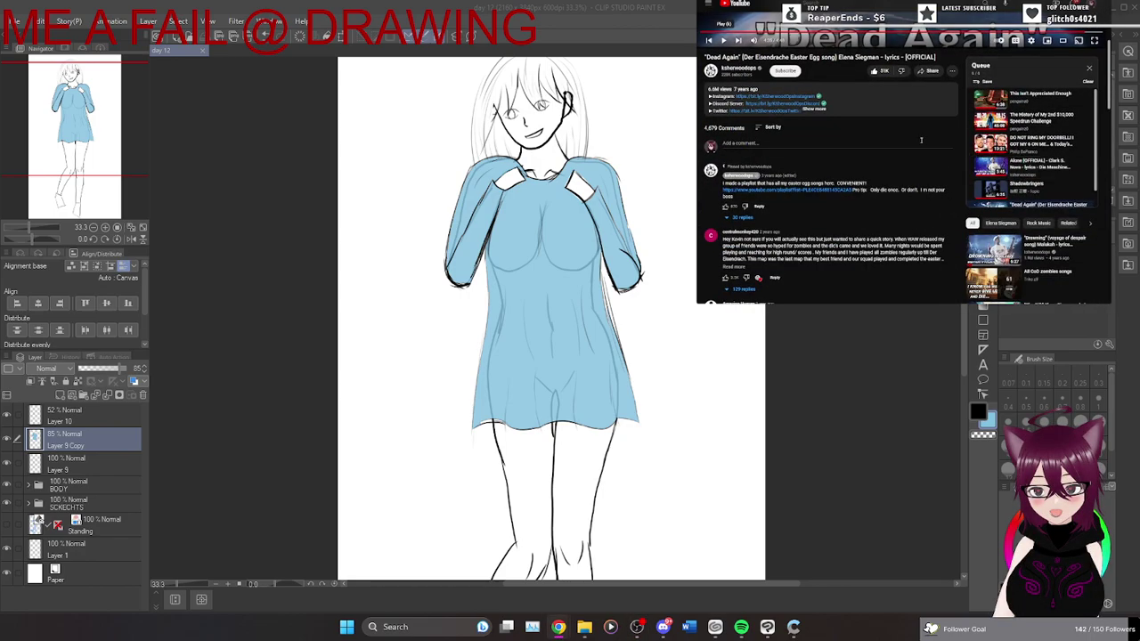
{"action": "scroll", "coordinate": [913, 137], "scroll_direction": "up", "scroll_amount": 10}
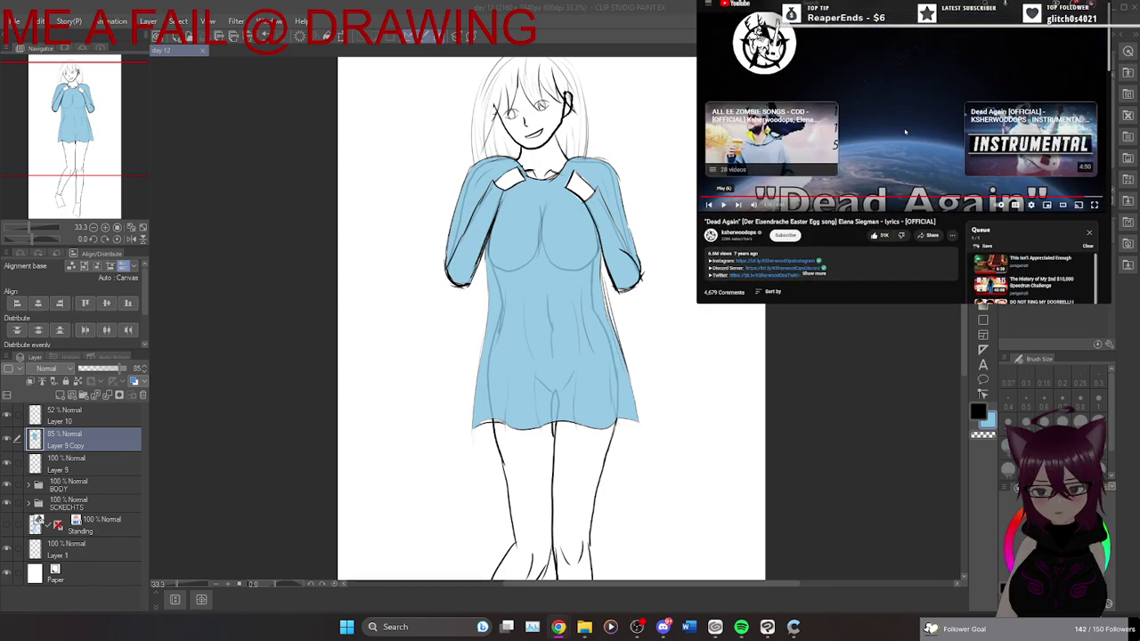
{"action": "left_click", "coordinate": [710, 4]}
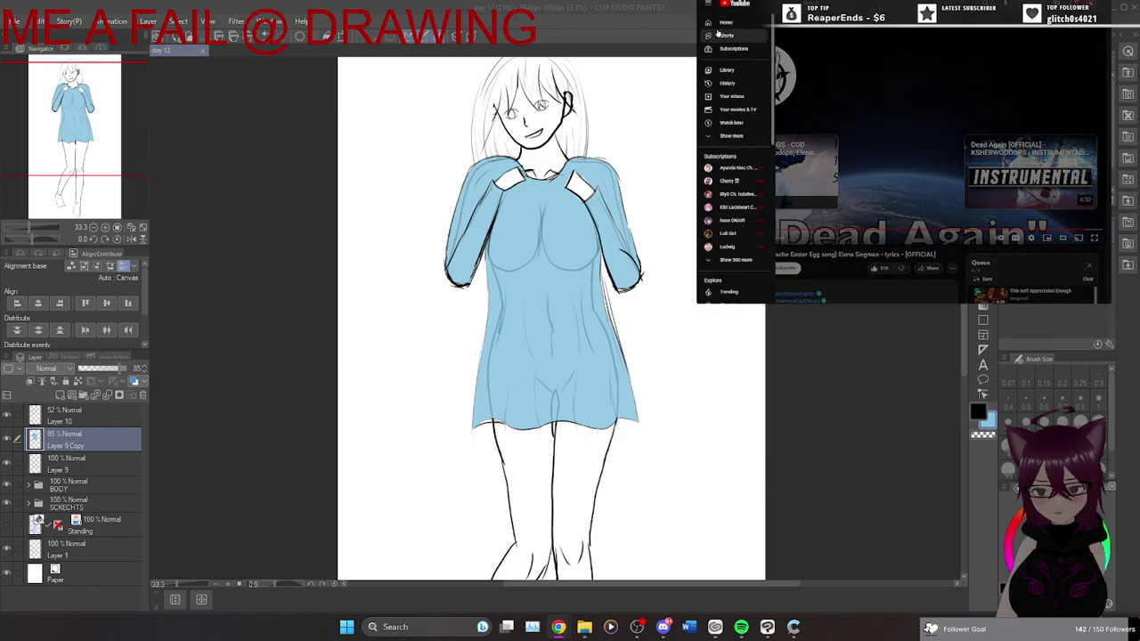
{"action": "left_click", "coordinate": [718, 30]}
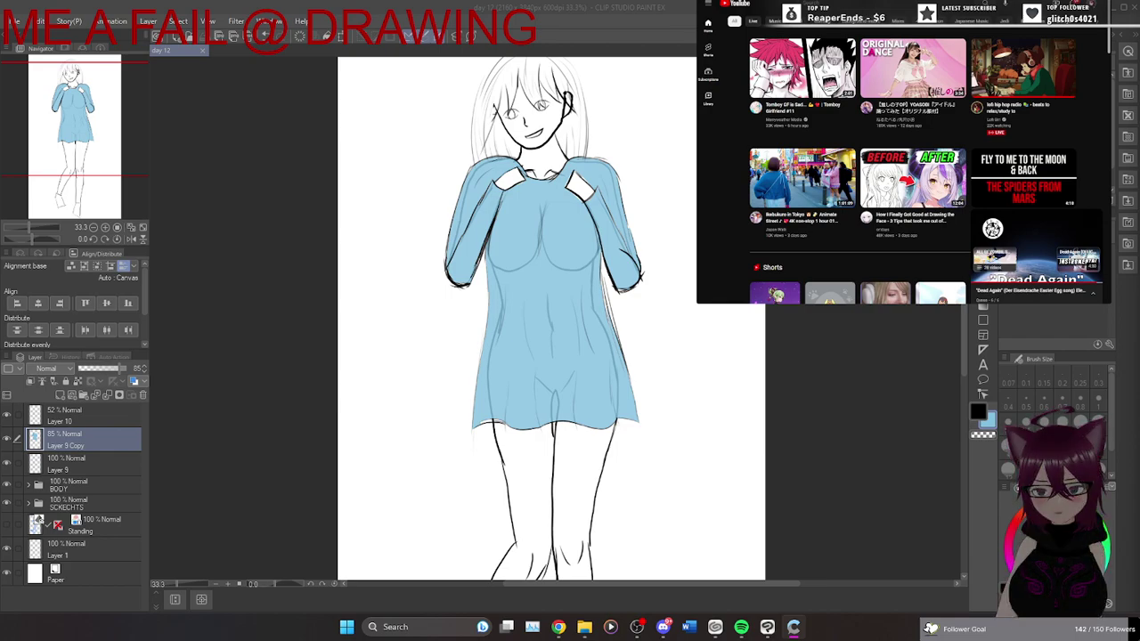
{"action": "key", "text": "alt+Tab"}
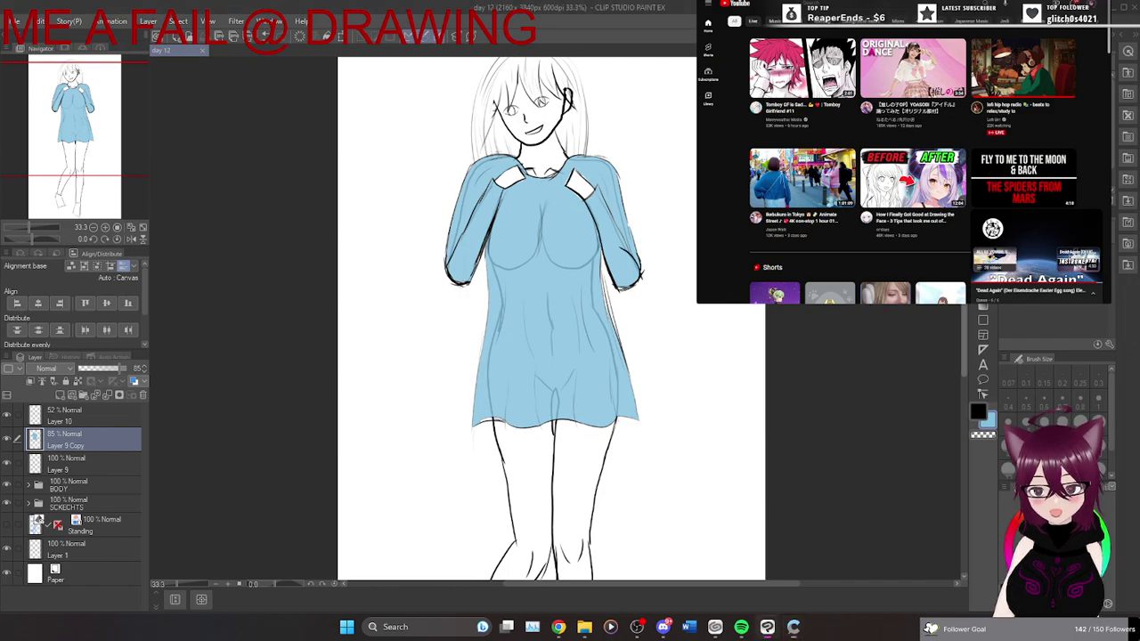
{"action": "scroll", "coordinate": [551, 318], "scroll_direction": "up", "scroll_amount": 3}
{"action": "scroll", "coordinate": [551, 318], "scroll_direction": "down", "scroll_amount": 2}
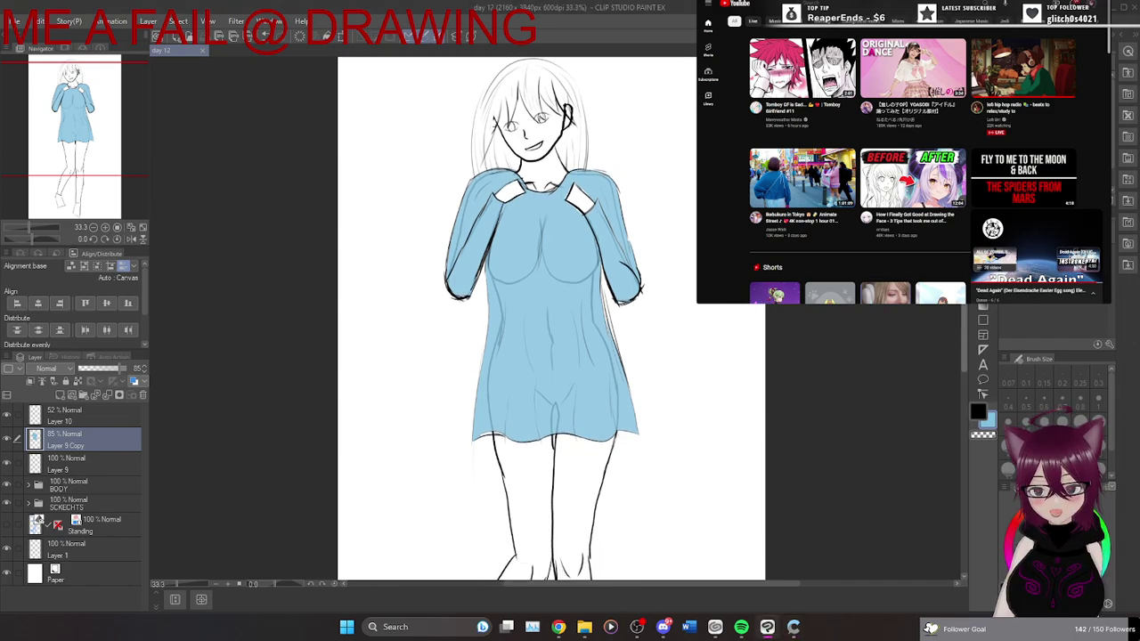
{"action": "scroll", "coordinate": [551, 318], "scroll_direction": "down", "scroll_amount": 1}
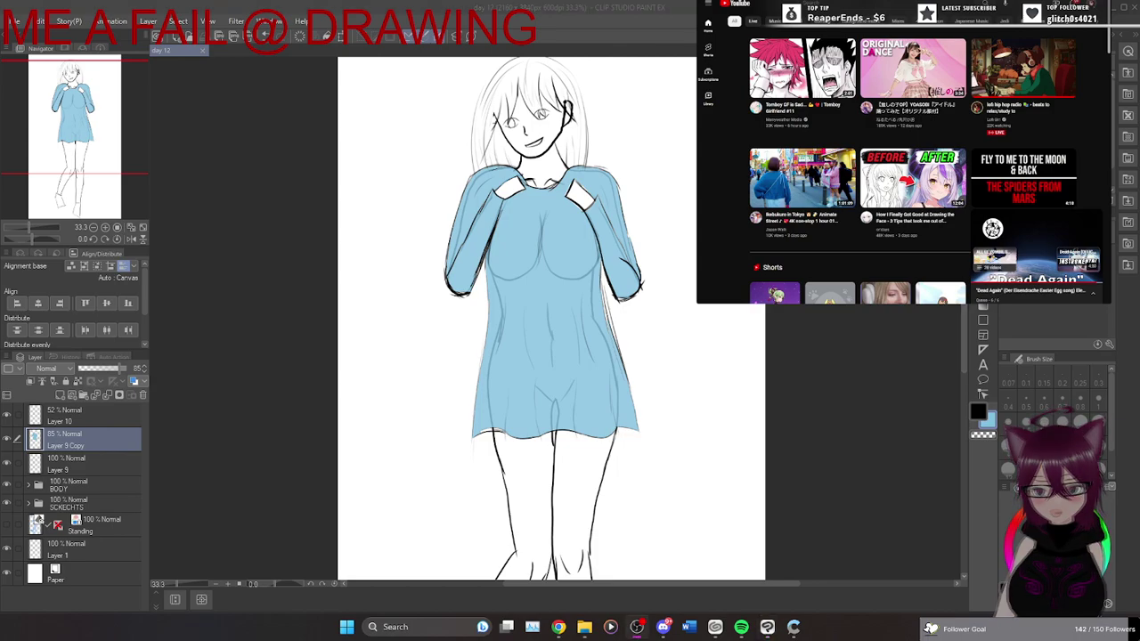
Open the Kuki Shinobu short from the YouTube home page's Shorts and move on through the following shorts.
{"action": "scroll", "coordinate": [900, 169], "scroll_direction": "down", "scroll_amount": 3}
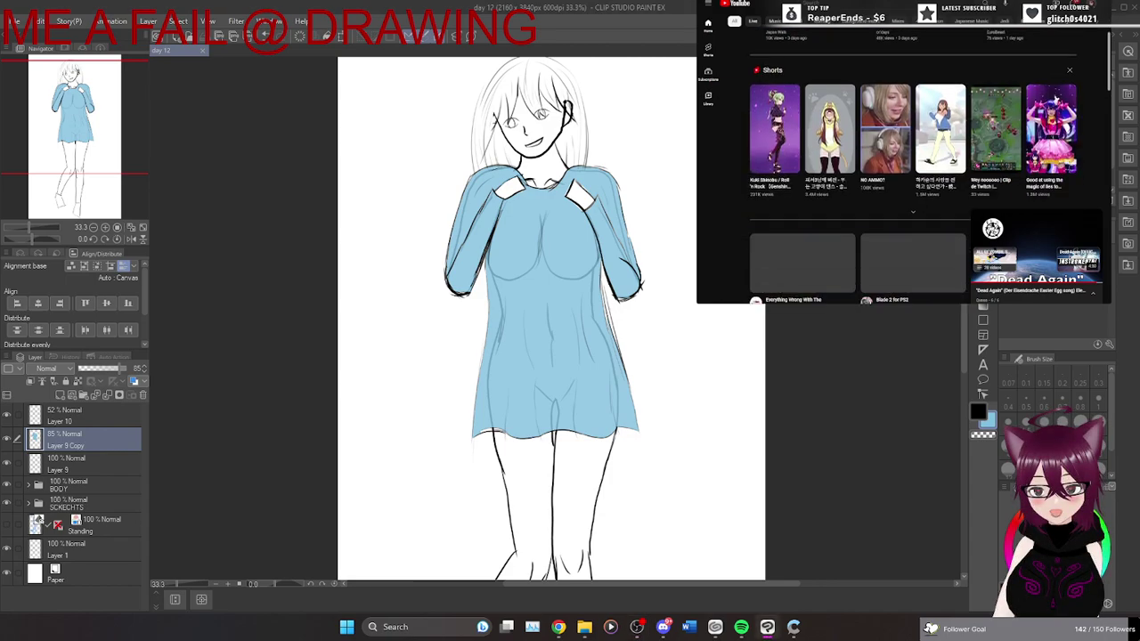
{"action": "mouse_move", "coordinate": [912, 262]}
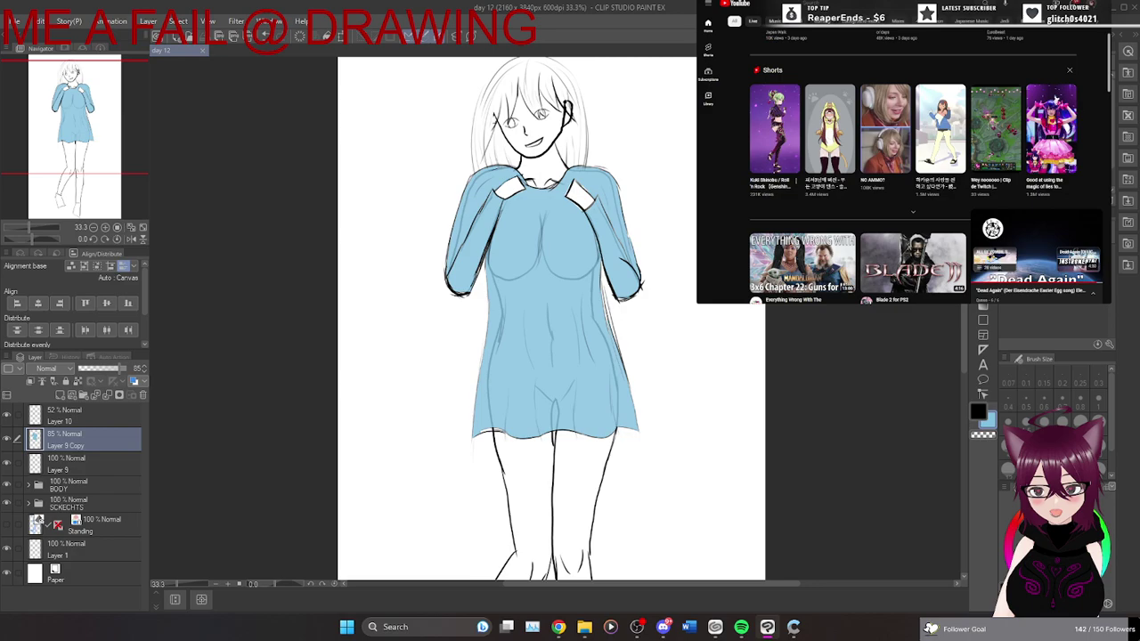
{"action": "left_click", "coordinate": [764, 118]}
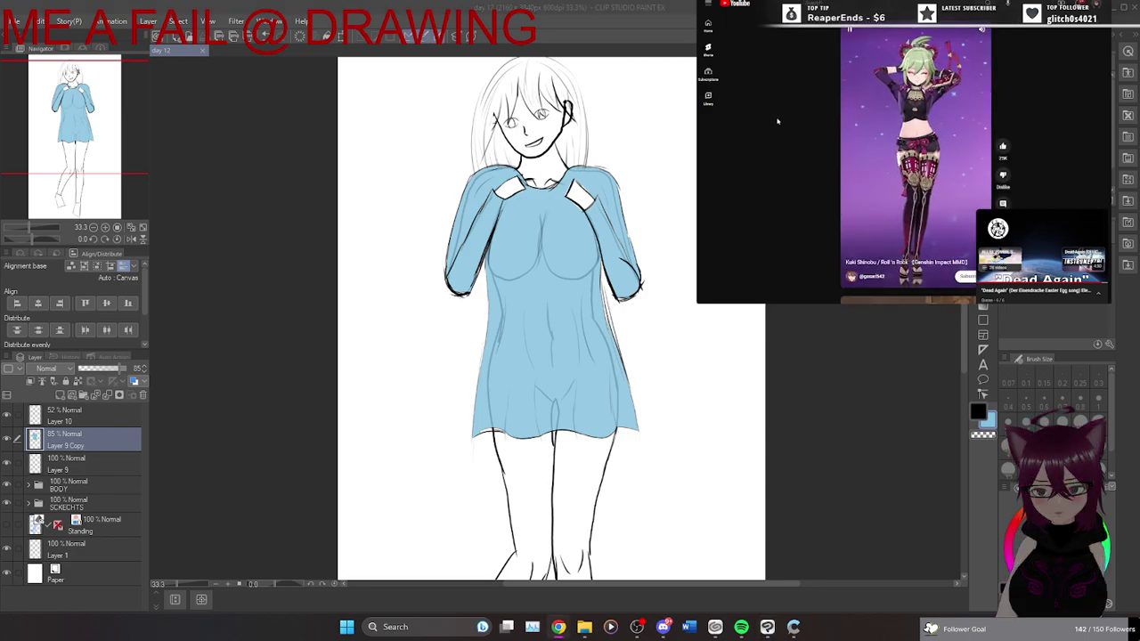
{"action": "scroll", "coordinate": [887, 56], "scroll_direction": "down", "scroll_amount": 1}
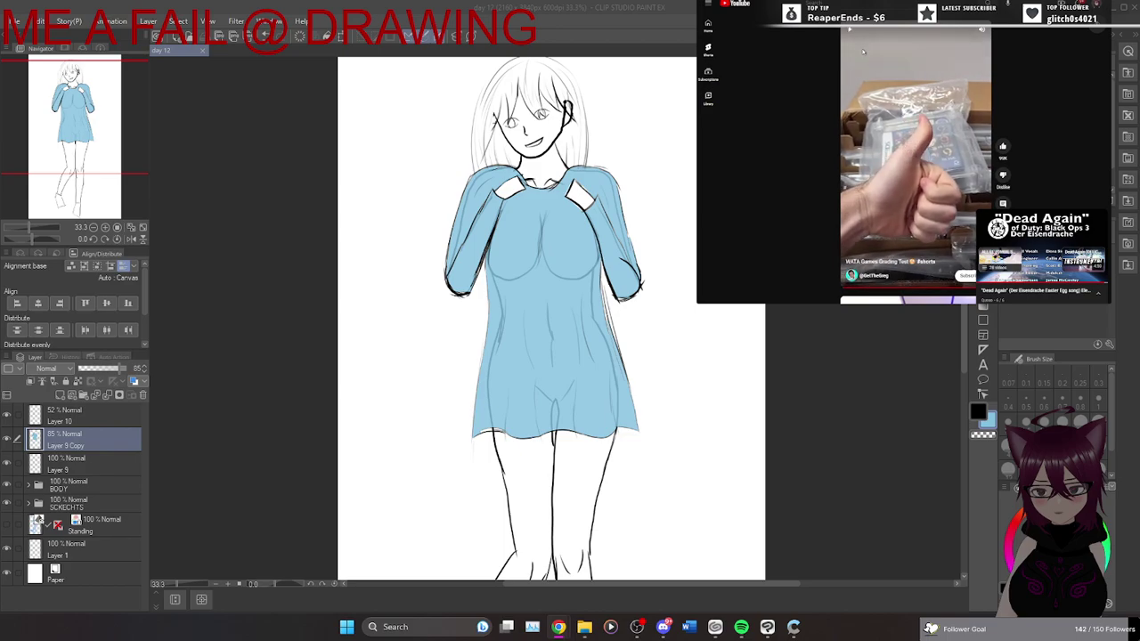
Search YouTube for "999 GAME" and open the video "999: Nine Hours, Nine Persons, Nine Doors - The Pinnacle of Immersive Storytelling".
{"action": "type", "text": "999"}
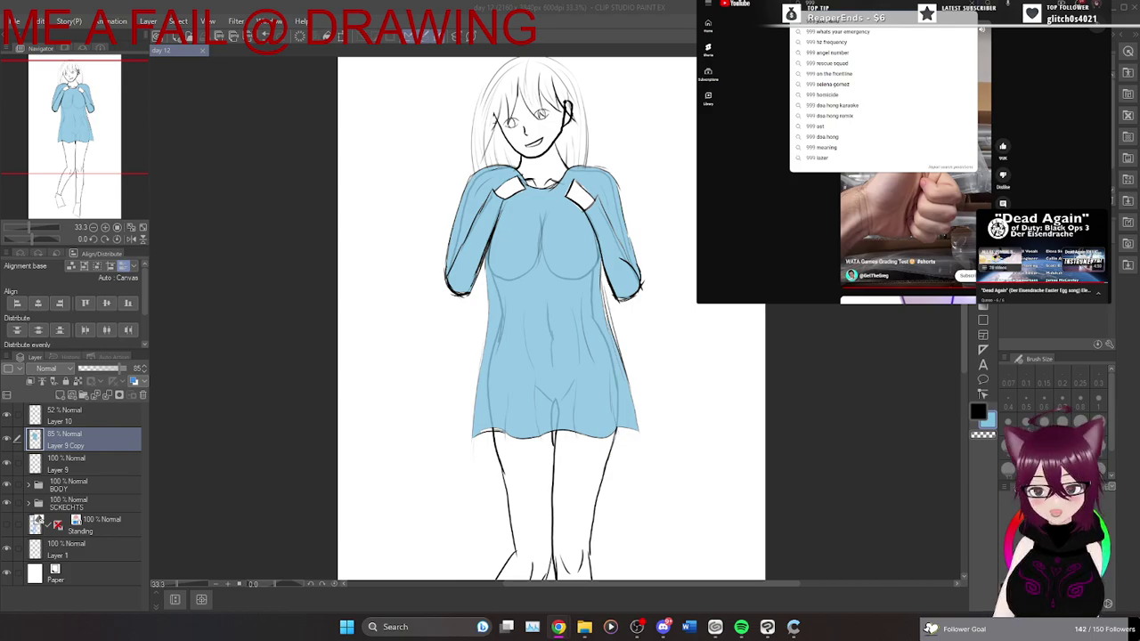
{"action": "type", "text": " GAME"}
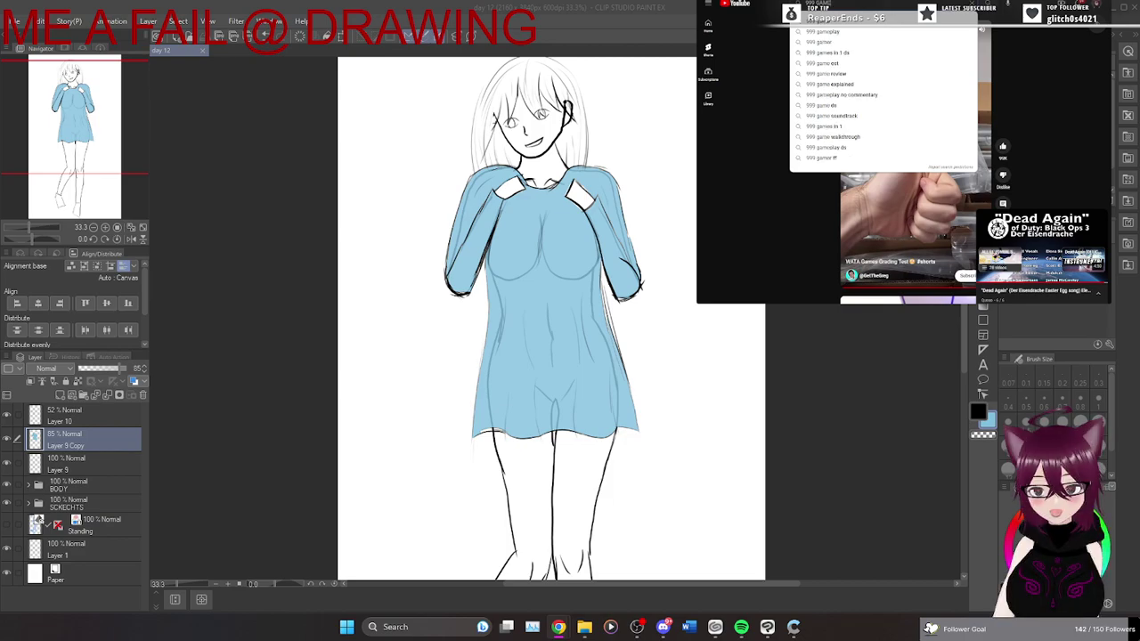
{"action": "key", "text": "Return"}
{"action": "key", "text": "Return"}
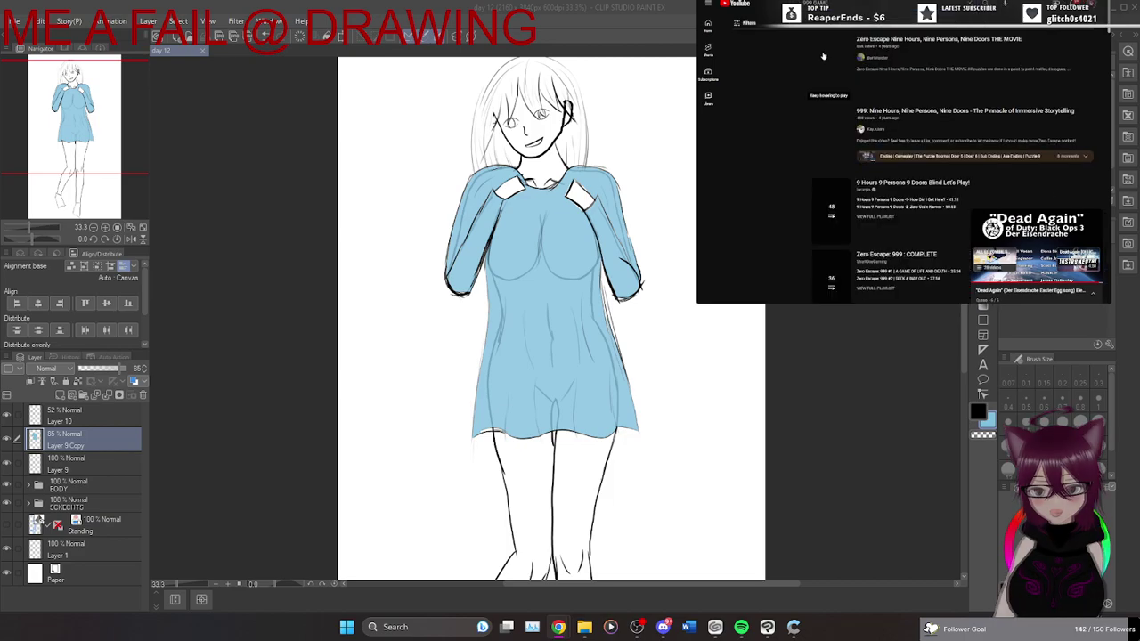
{"action": "mouse_move", "coordinate": [825, 42]}
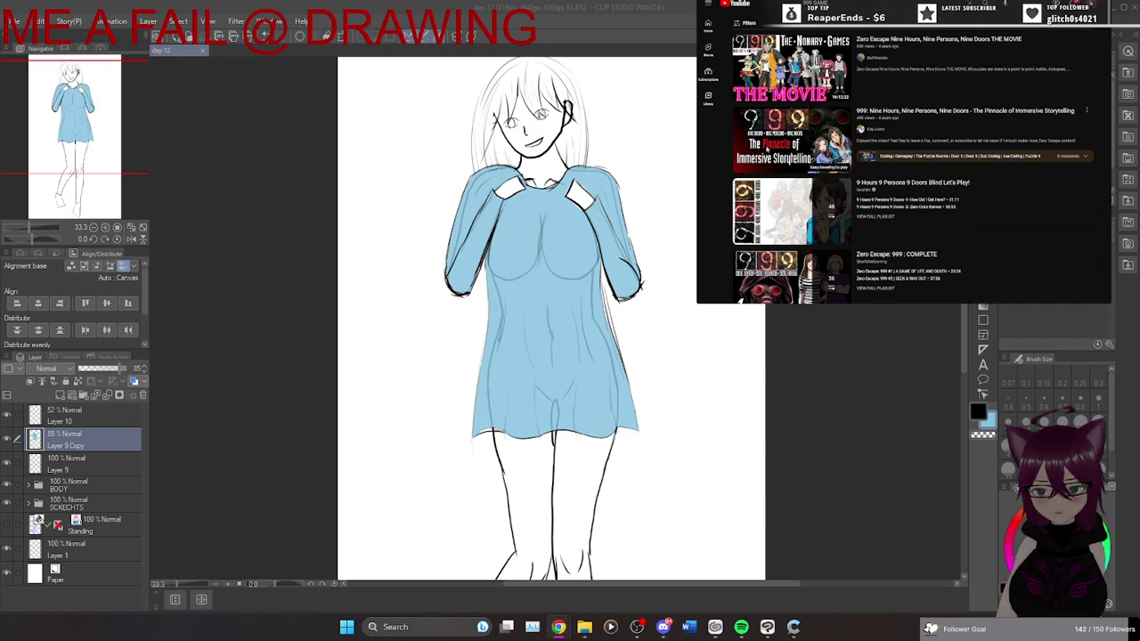
{"action": "left_click", "coordinate": [771, 146]}
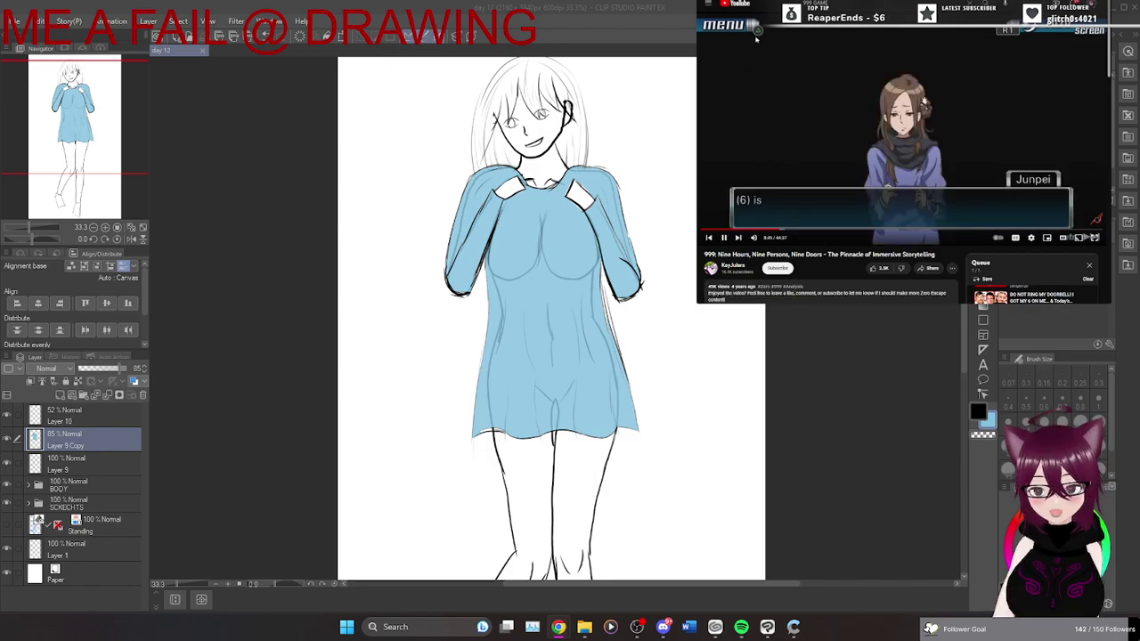
Expand the 999 video's description and read through its chapter timestamps and credits.
{"action": "scroll", "coordinate": [821, 195], "scroll_direction": "down", "scroll_amount": 2}
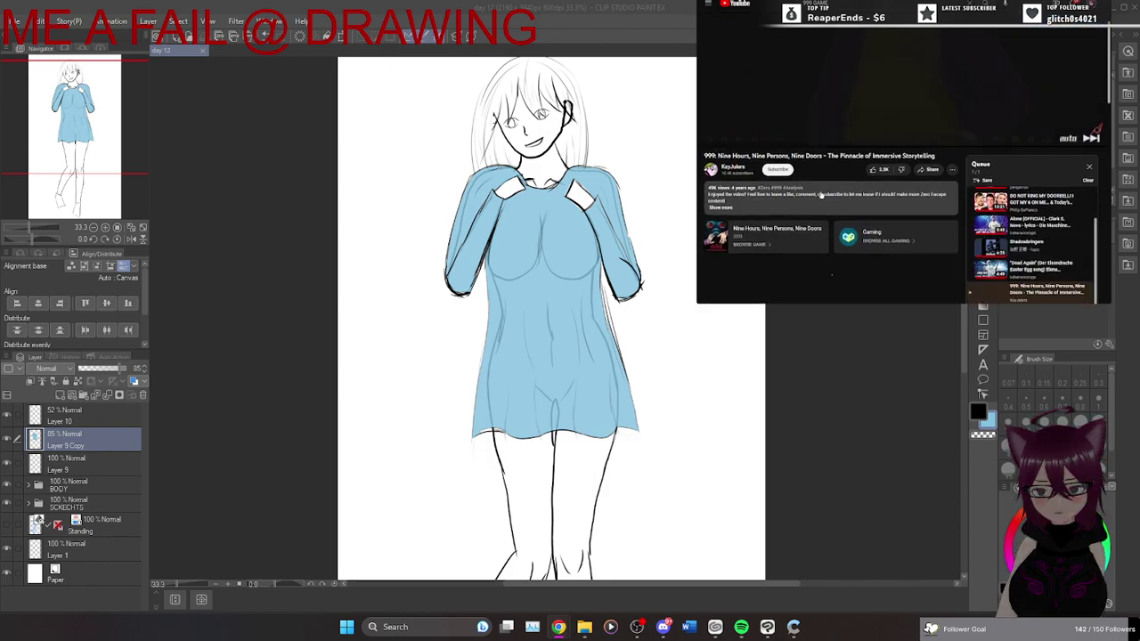
{"action": "left_click", "coordinate": [738, 210]}
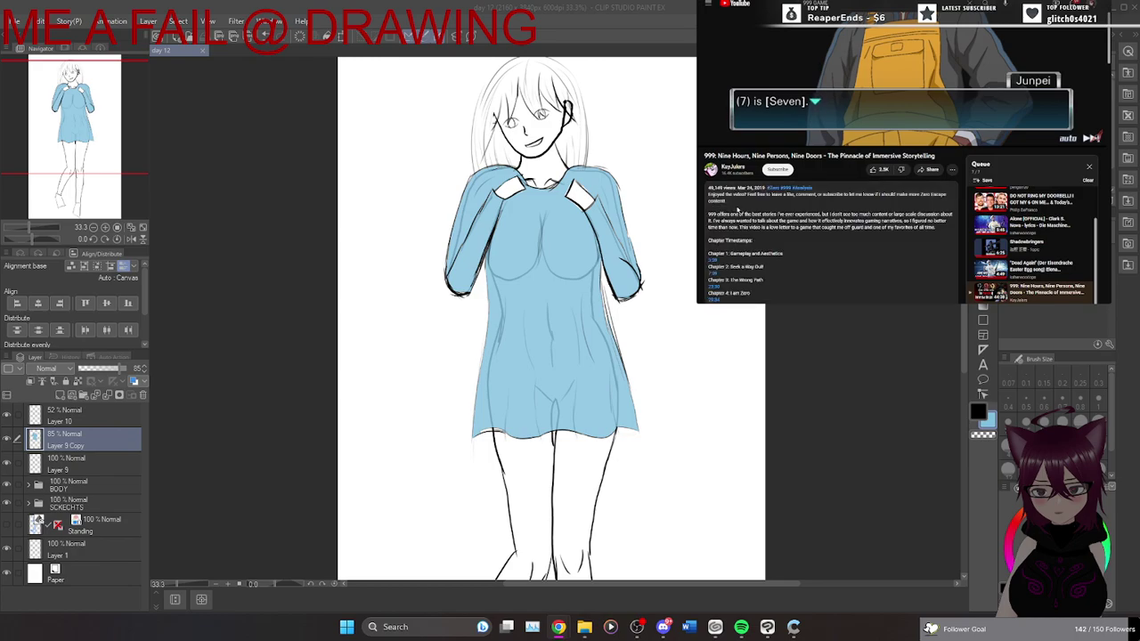
{"action": "scroll", "coordinate": [741, 206], "scroll_direction": "down", "scroll_amount": 3}
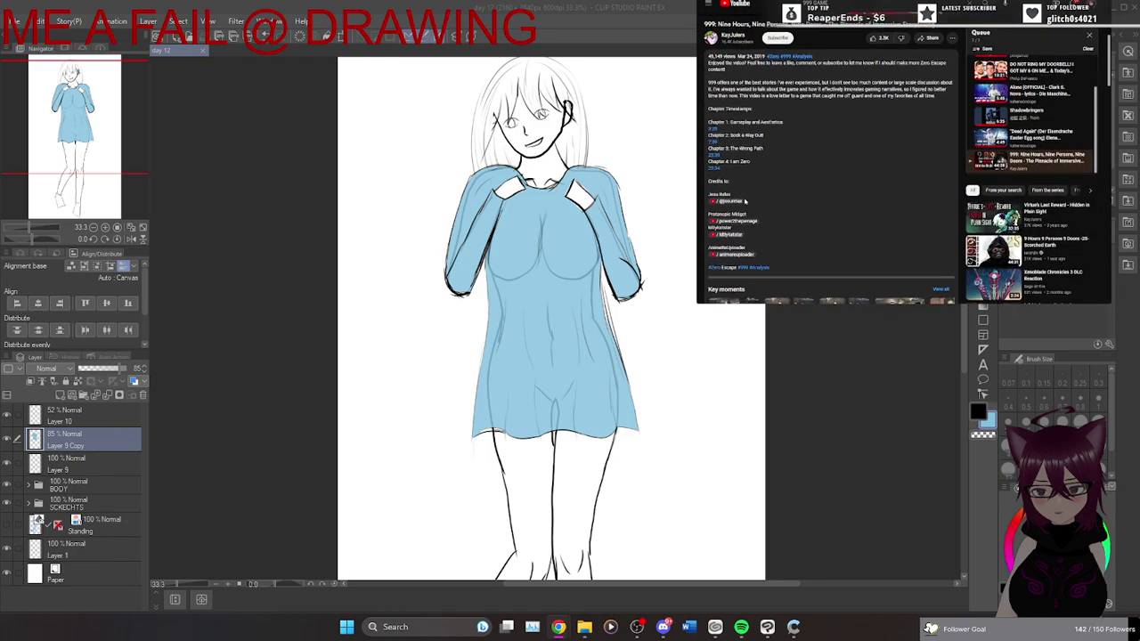
{"action": "scroll", "coordinate": [744, 201], "scroll_direction": "up", "scroll_amount": 5}
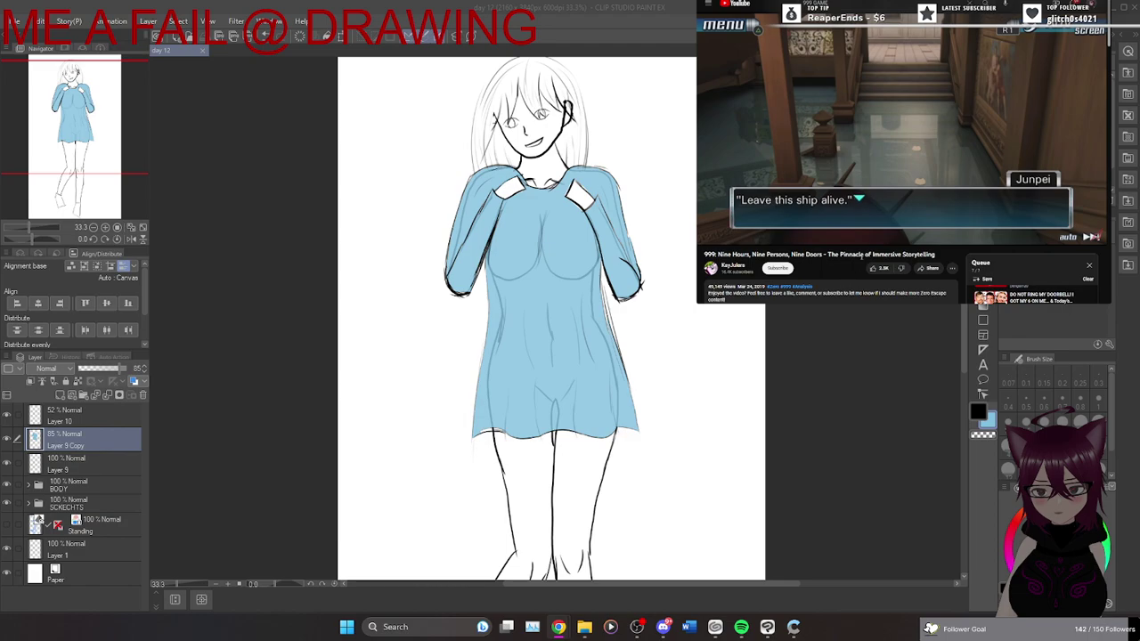
Skip ahead through the 999 video to the part around its "I Am Zero" chapter.
{"action": "left_click", "coordinate": [901, 229]}
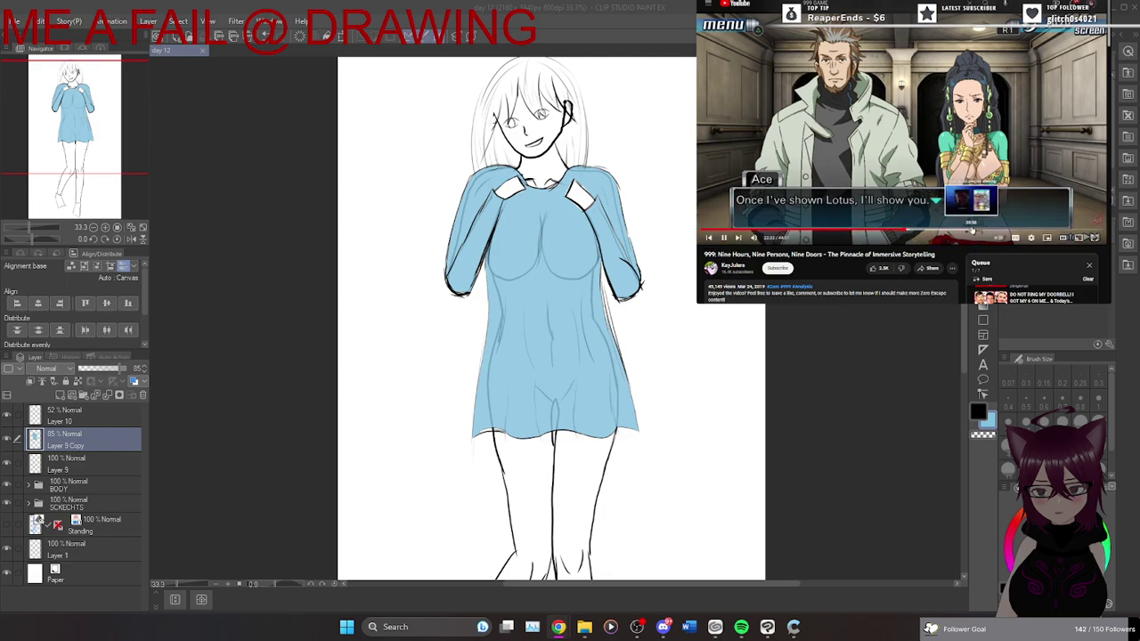
{"action": "left_click", "coordinate": [972, 230]}
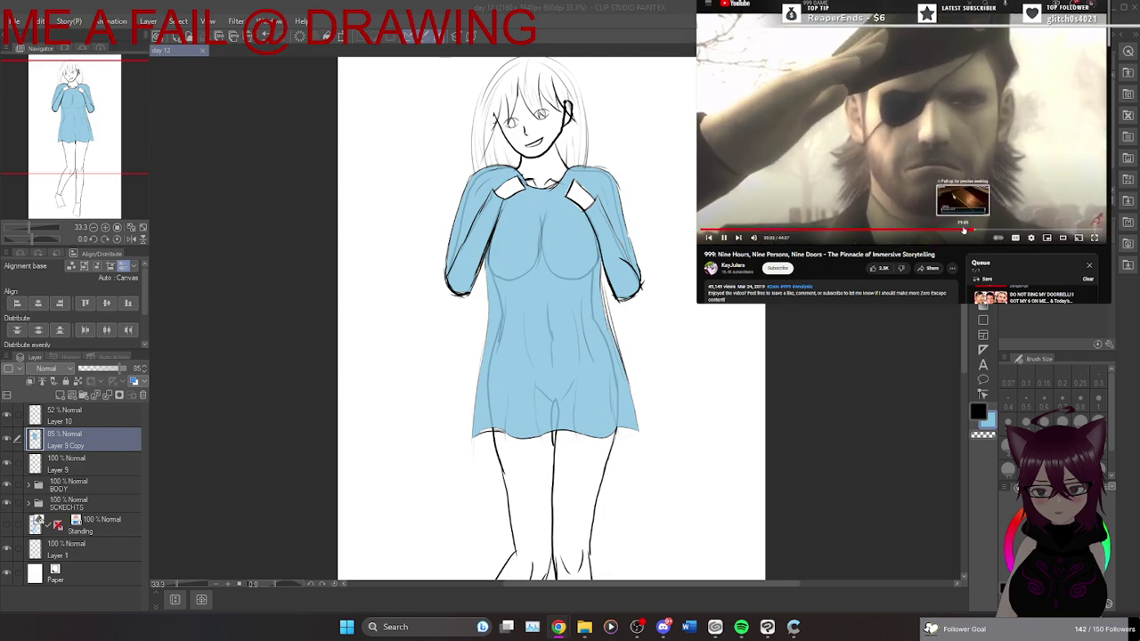
{"action": "left_click", "coordinate": [963, 230]}
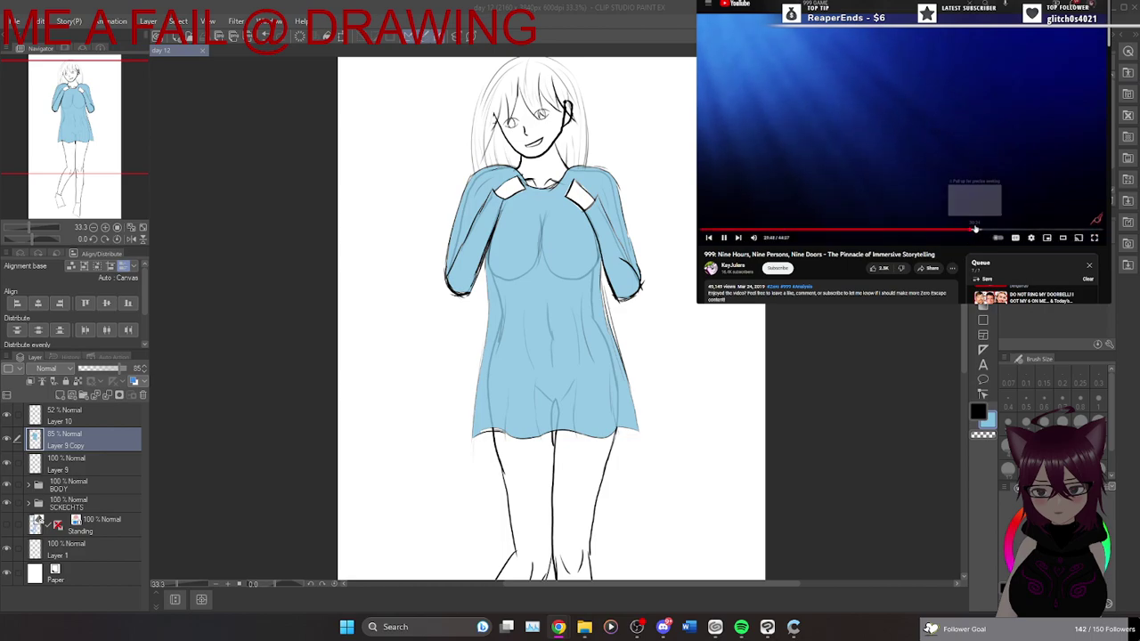
{"action": "left_click", "coordinate": [979, 228]}
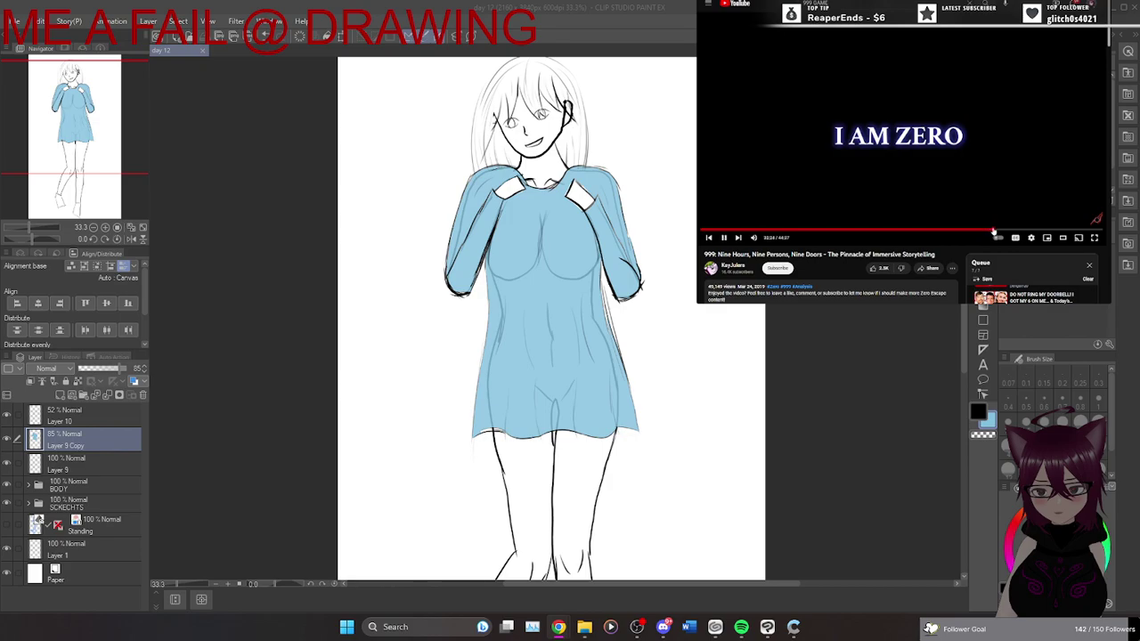
{"action": "left_click", "coordinate": [993, 230]}
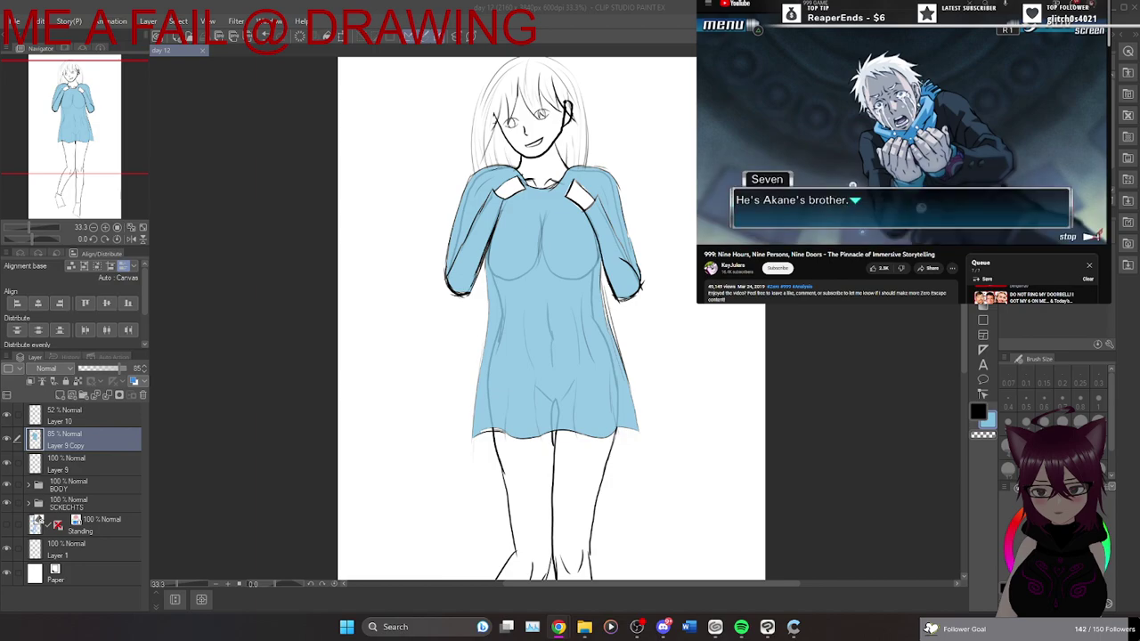
Read the top viewer comments under the 999 video and return to the player.
{"action": "mouse_move", "coordinate": [998, 198]}
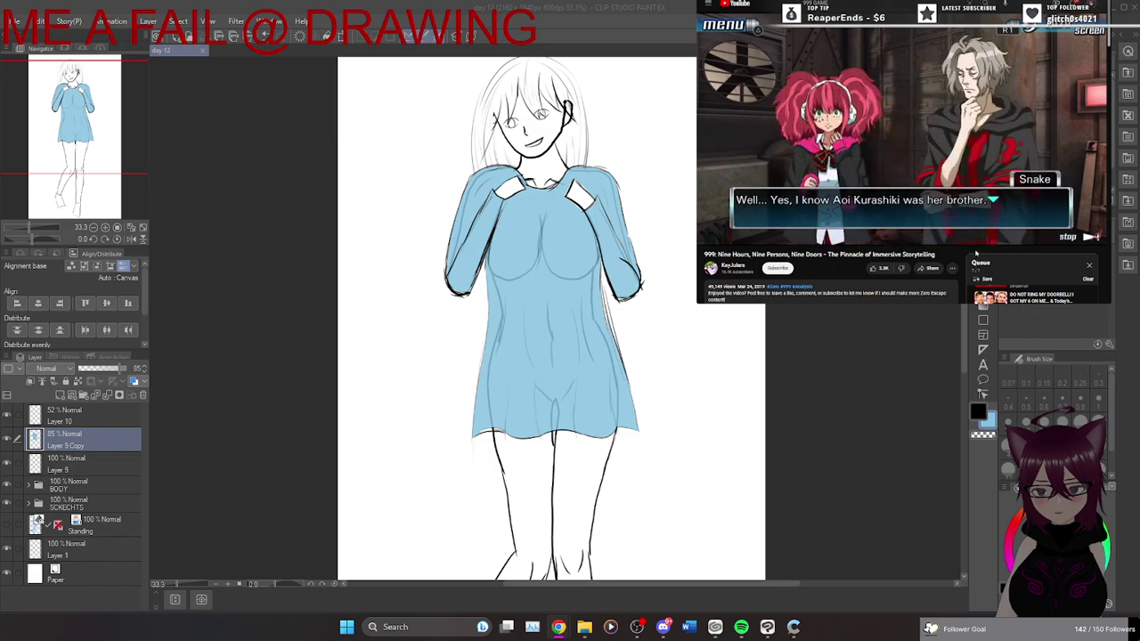
{"action": "scroll", "coordinate": [976, 254], "scroll_direction": "down", "scroll_amount": 3}
{"action": "scroll", "coordinate": [974, 232], "scroll_direction": "down", "scroll_amount": 5}
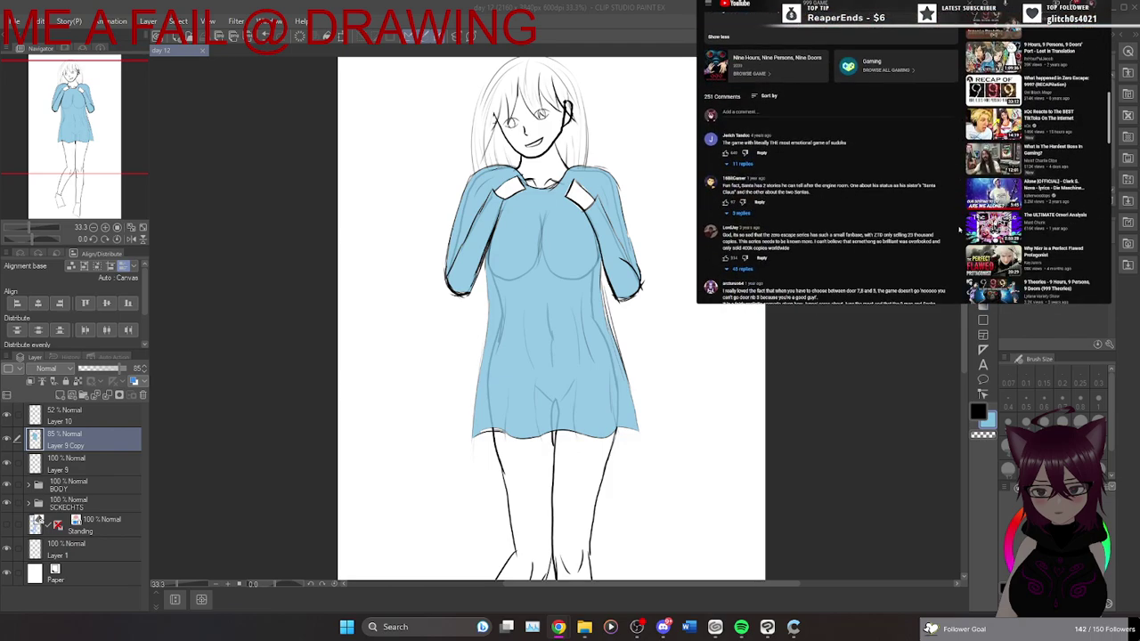
{"action": "left_click_drag", "start_coordinate": [723, 142], "coordinate": [840, 142]}
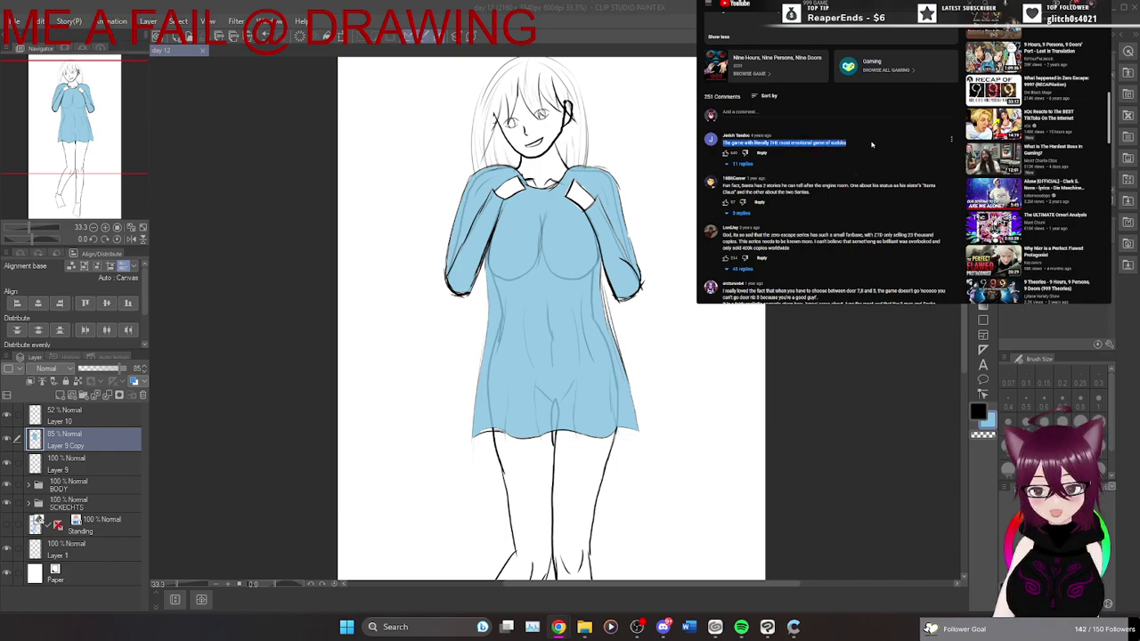
{"action": "left_click", "coordinate": [871, 144]}
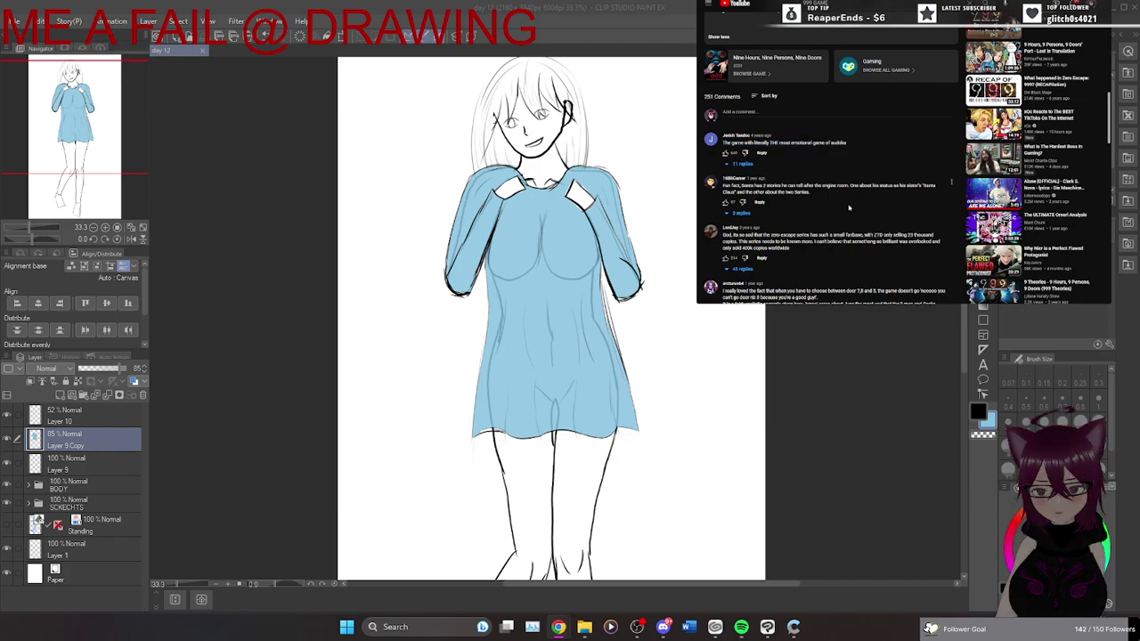
{"action": "scroll", "coordinate": [848, 207], "scroll_direction": "up", "scroll_amount": 10}
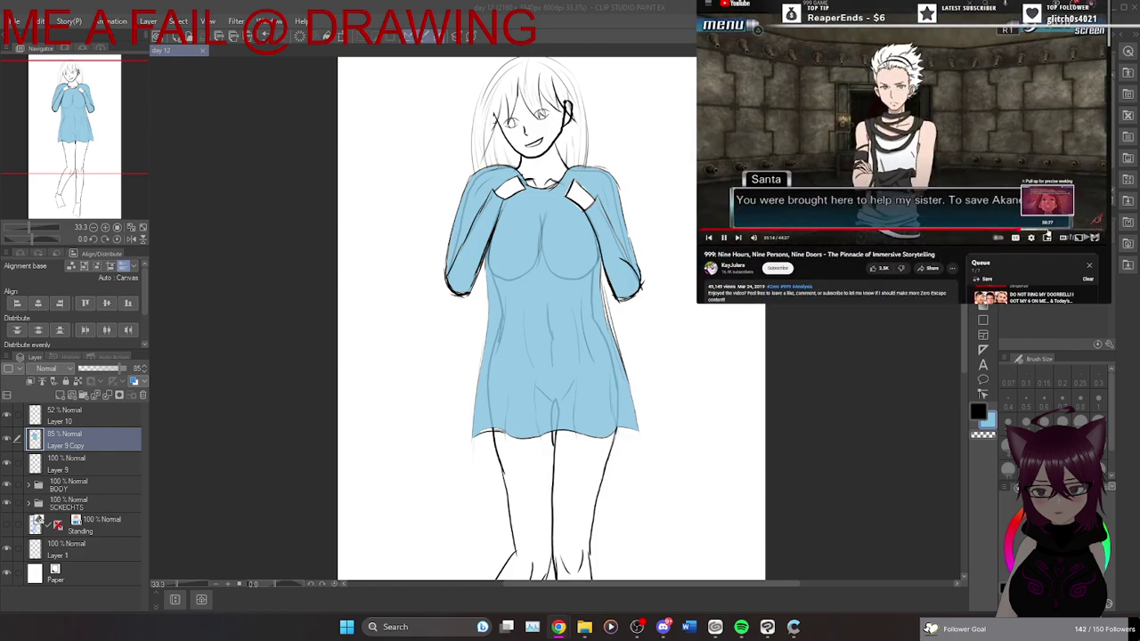
Skip ahead in several jumps through the last part of the 999 video to its closing desert scene.
{"action": "left_click", "coordinate": [1048, 232]}
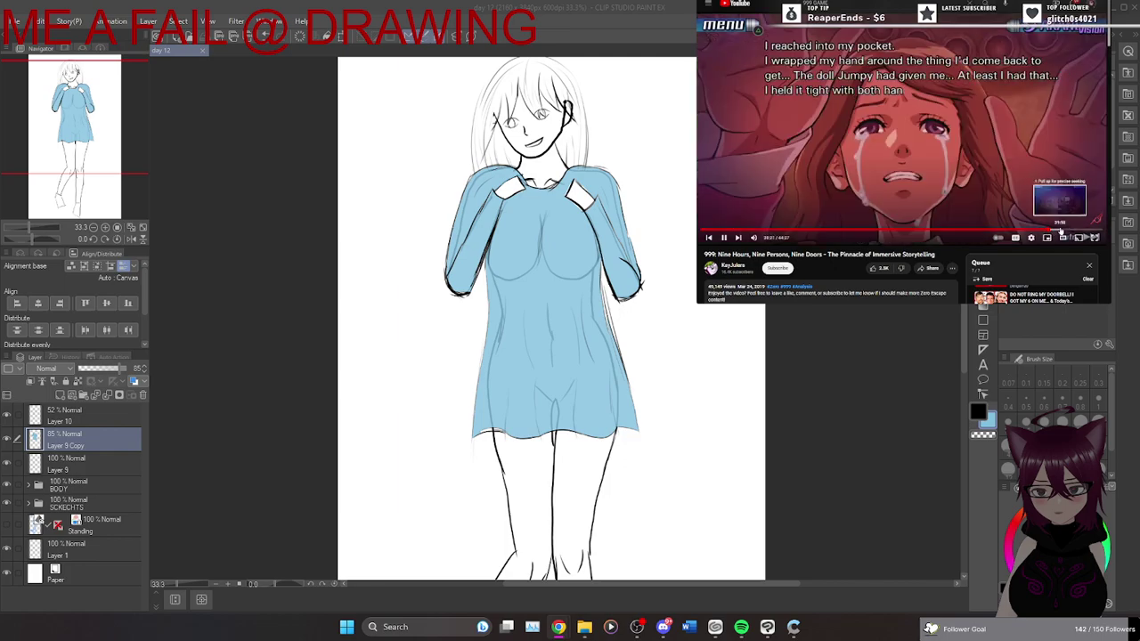
{"action": "left_click", "coordinate": [1067, 231]}
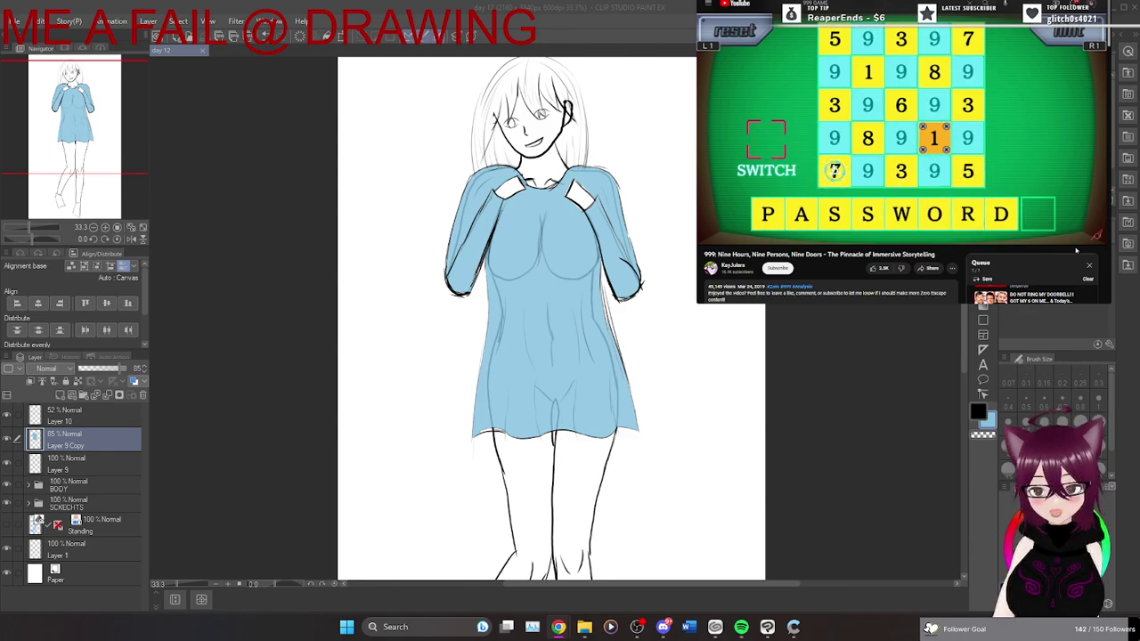
{"action": "mouse_move", "coordinate": [1076, 249]}
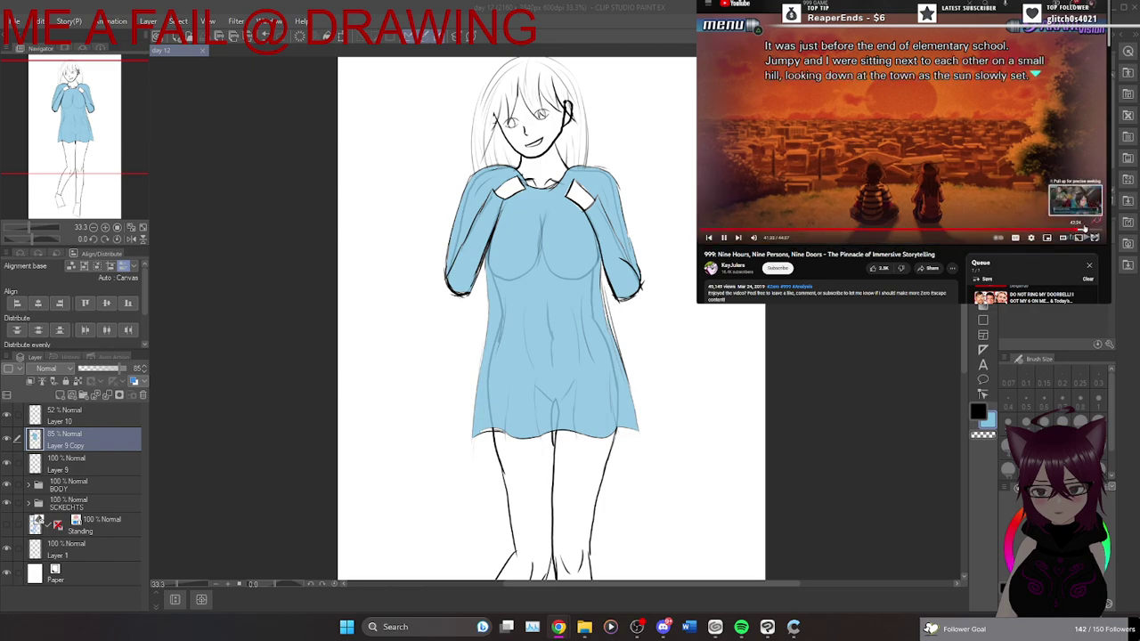
{"action": "left_click", "coordinate": [1082, 233]}
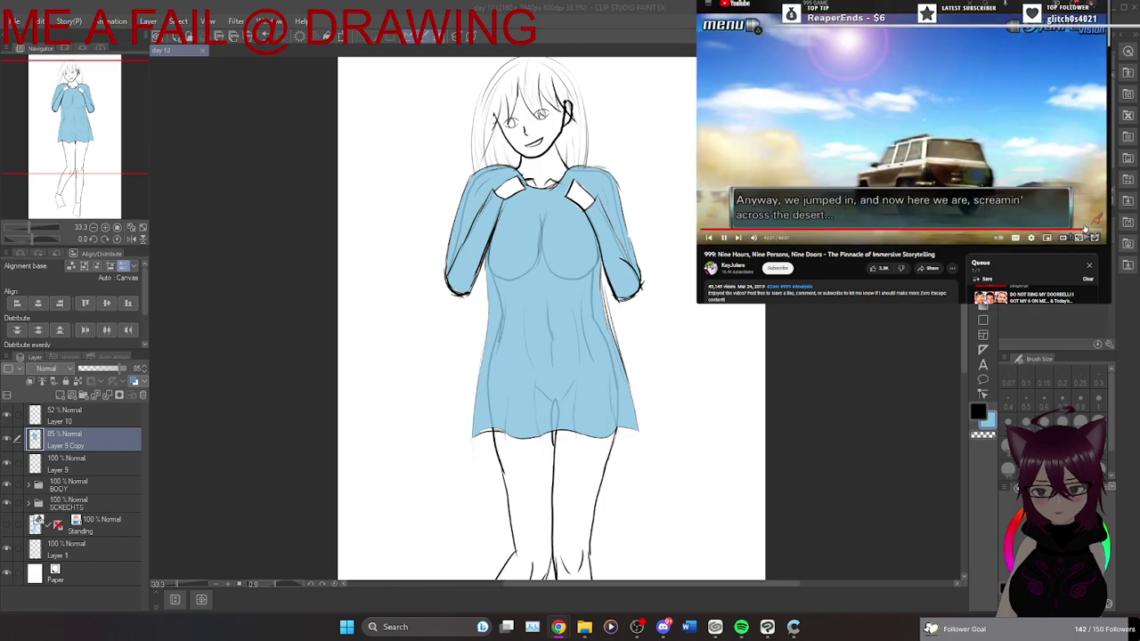
{"action": "left_click", "coordinate": [1083, 232]}
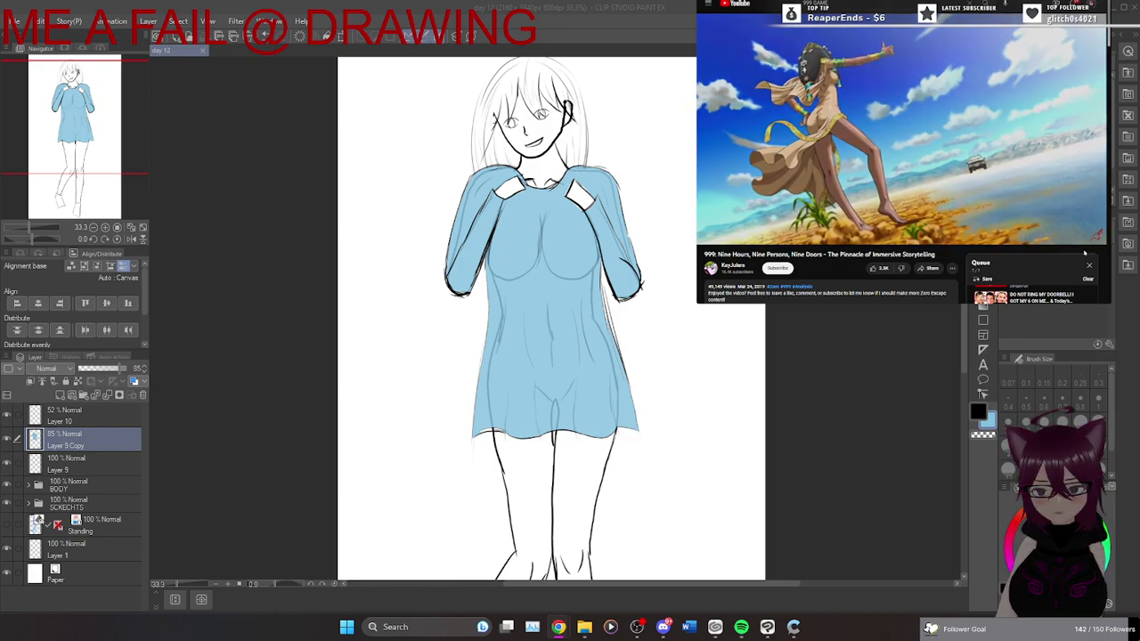
{"action": "mouse_move", "coordinate": [1081, 243]}
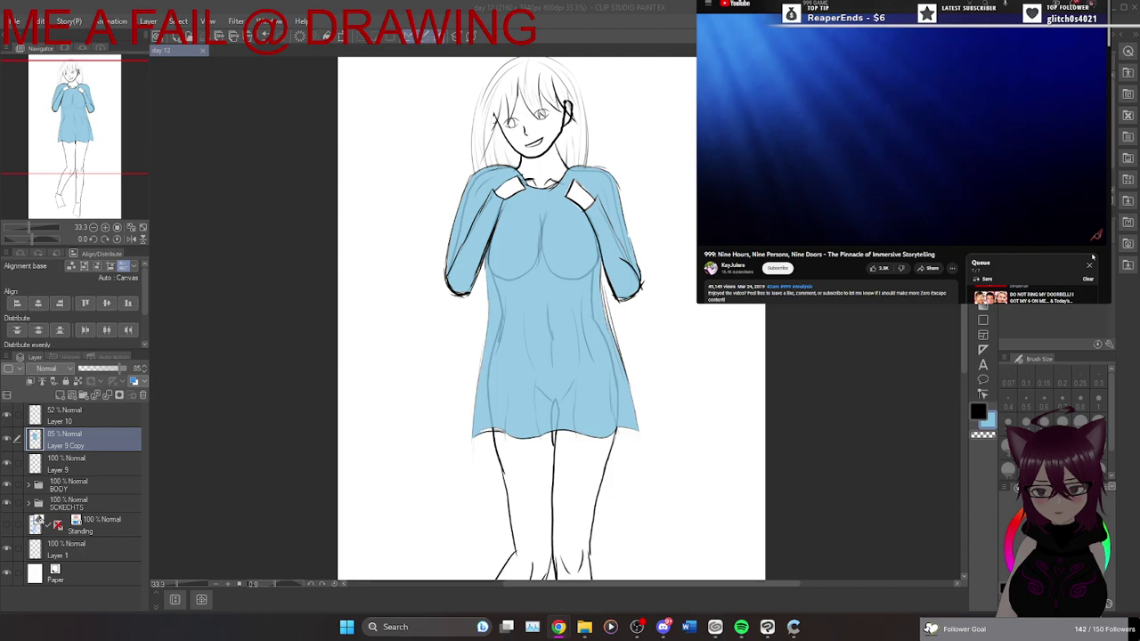
Look over the 999 video's description, queue and key moments, and read further down through the viewer comments.
{"action": "scroll", "coordinate": [945, 223], "scroll_direction": "down", "scroll_amount": 5}
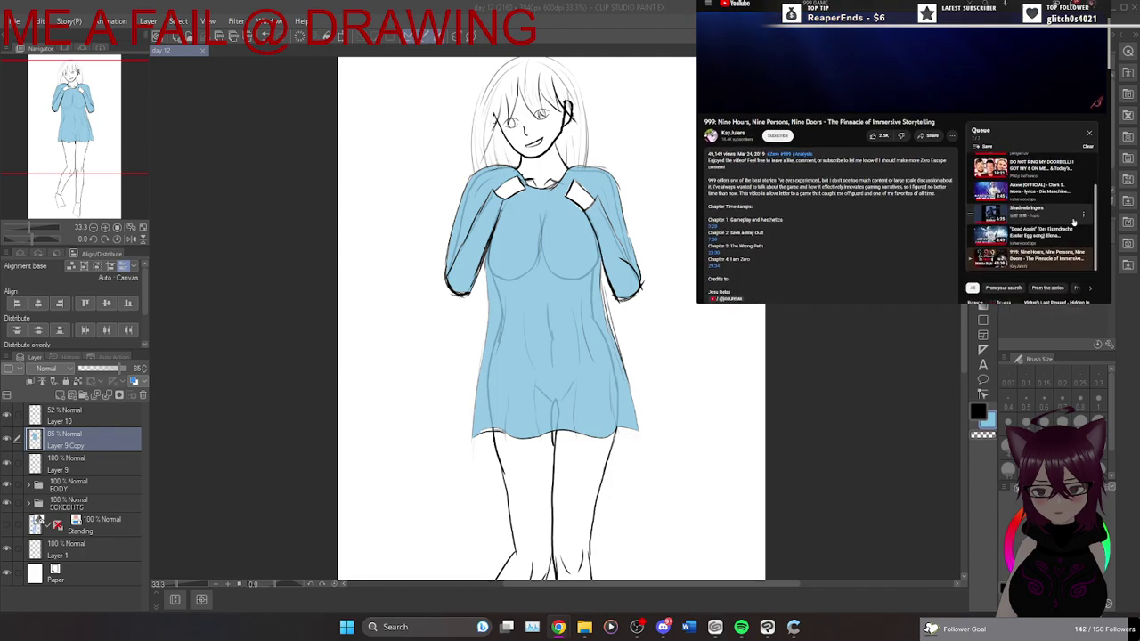
{"action": "scroll", "coordinate": [945, 223], "scroll_direction": "down", "scroll_amount": 2}
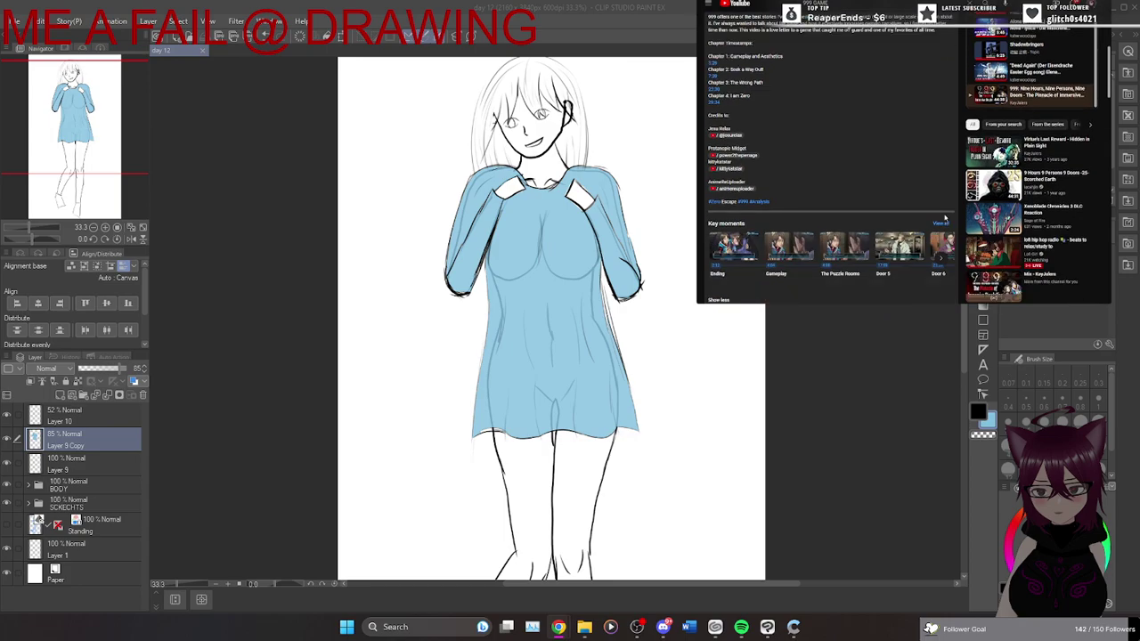
{"action": "scroll", "coordinate": [944, 217], "scroll_direction": "up", "scroll_amount": 7}
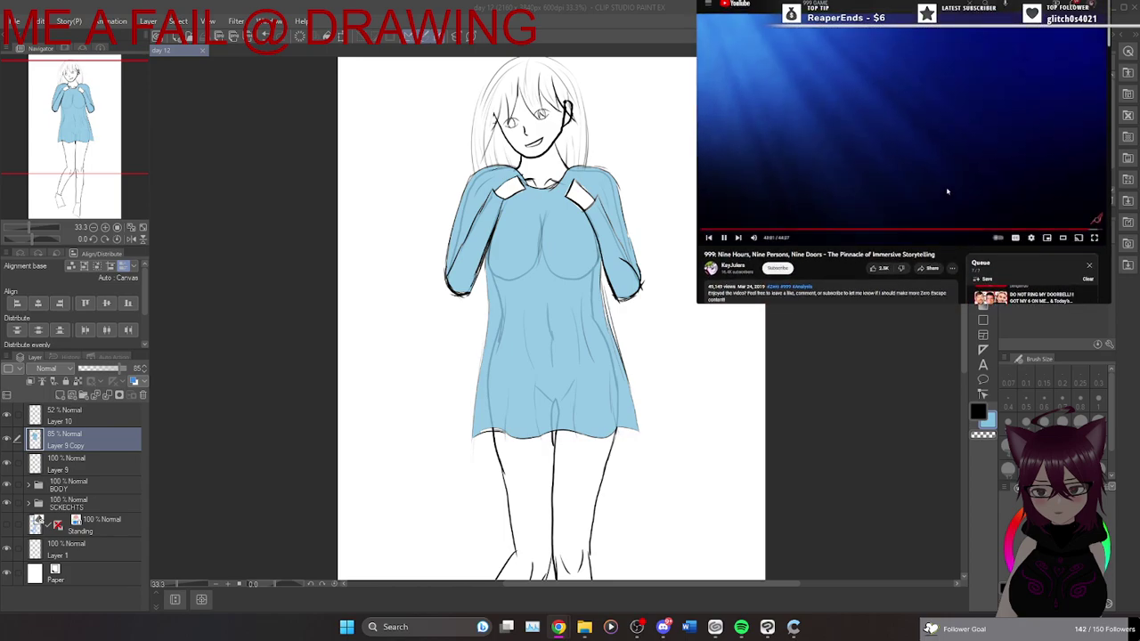
{"action": "scroll", "coordinate": [948, 189], "scroll_direction": "down", "scroll_amount": 3}
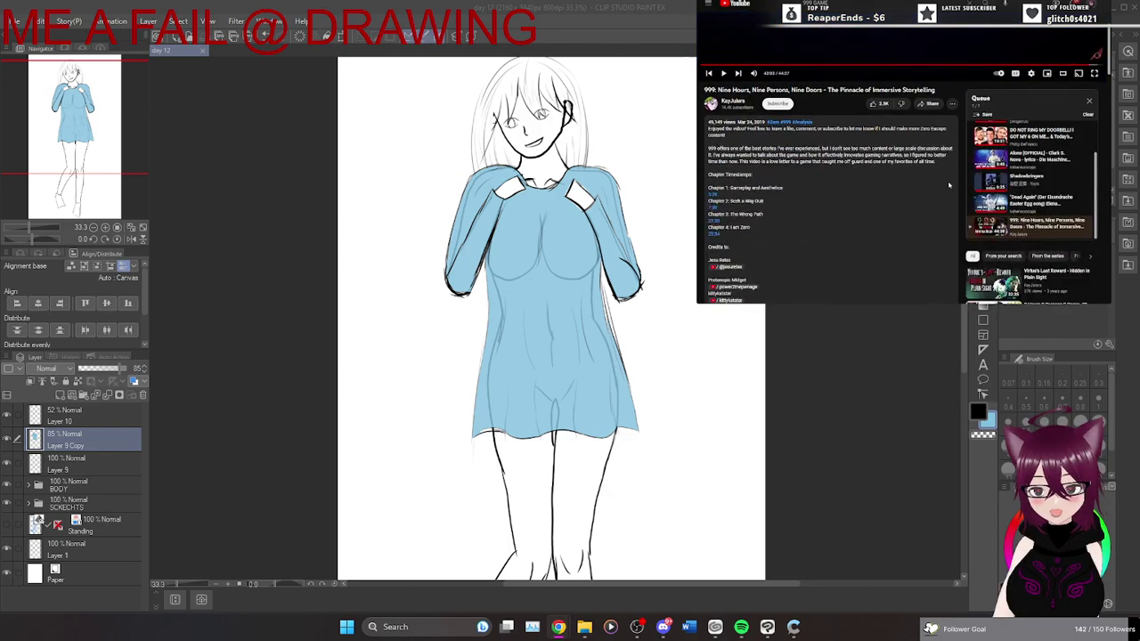
{"action": "scroll", "coordinate": [948, 185], "scroll_direction": "down", "scroll_amount": 6}
{"action": "scroll", "coordinate": [941, 188], "scroll_direction": "up", "scroll_amount": 3}
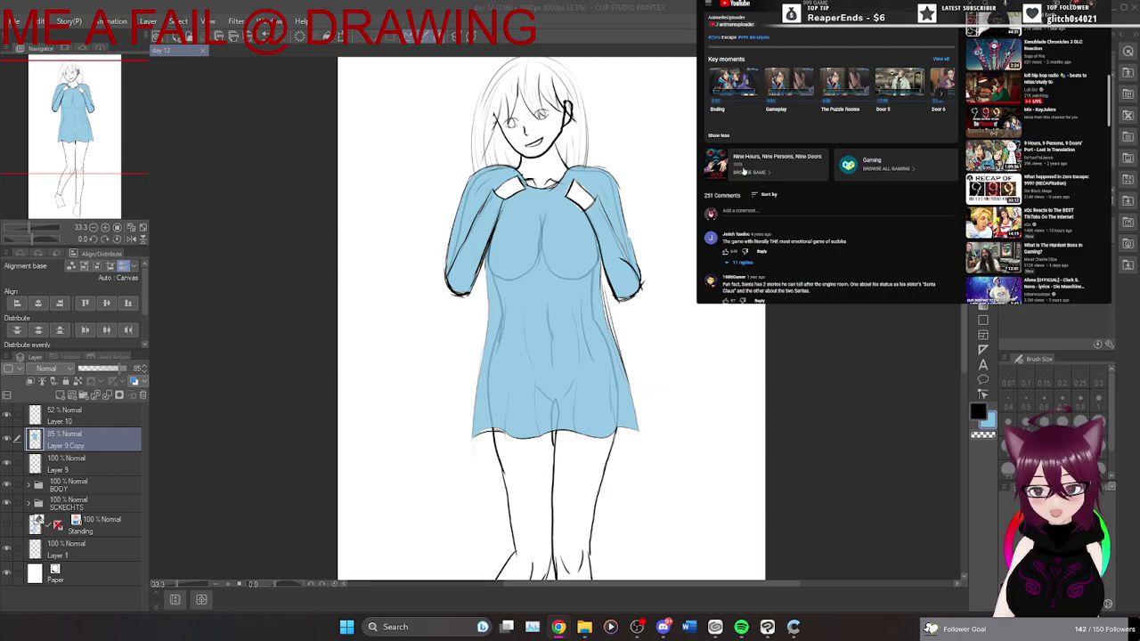
{"action": "scroll", "coordinate": [743, 171], "scroll_direction": "down", "scroll_amount": 10}
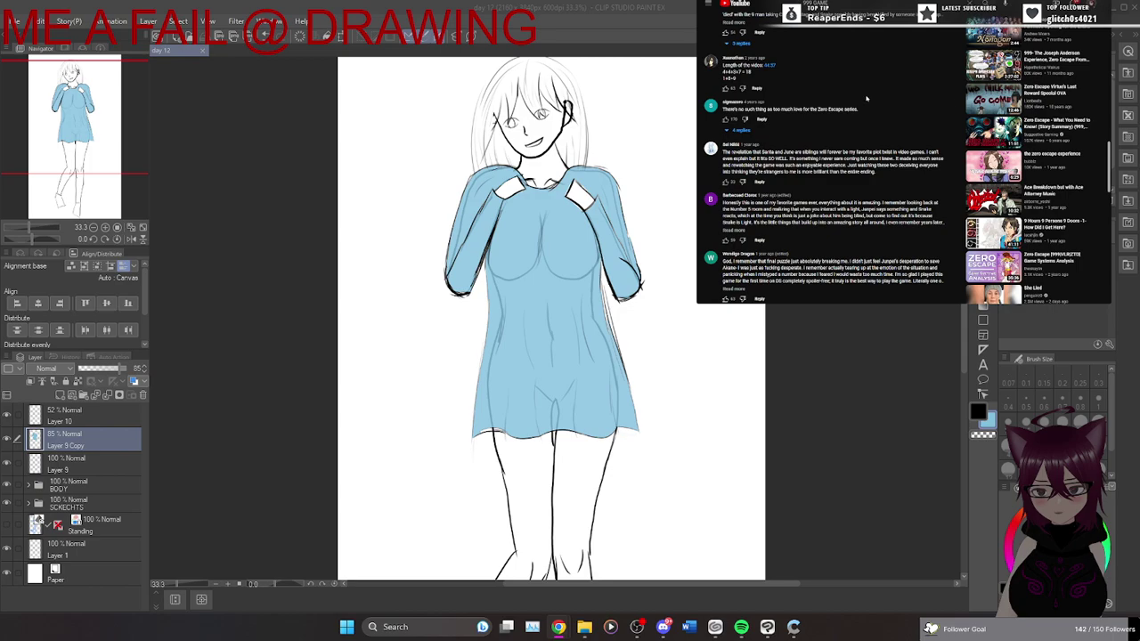
Follow the video-length timestamp in a viewer's comment and seek the 999 video back to its closing minutes.
{"action": "left_click", "coordinate": [769, 67]}
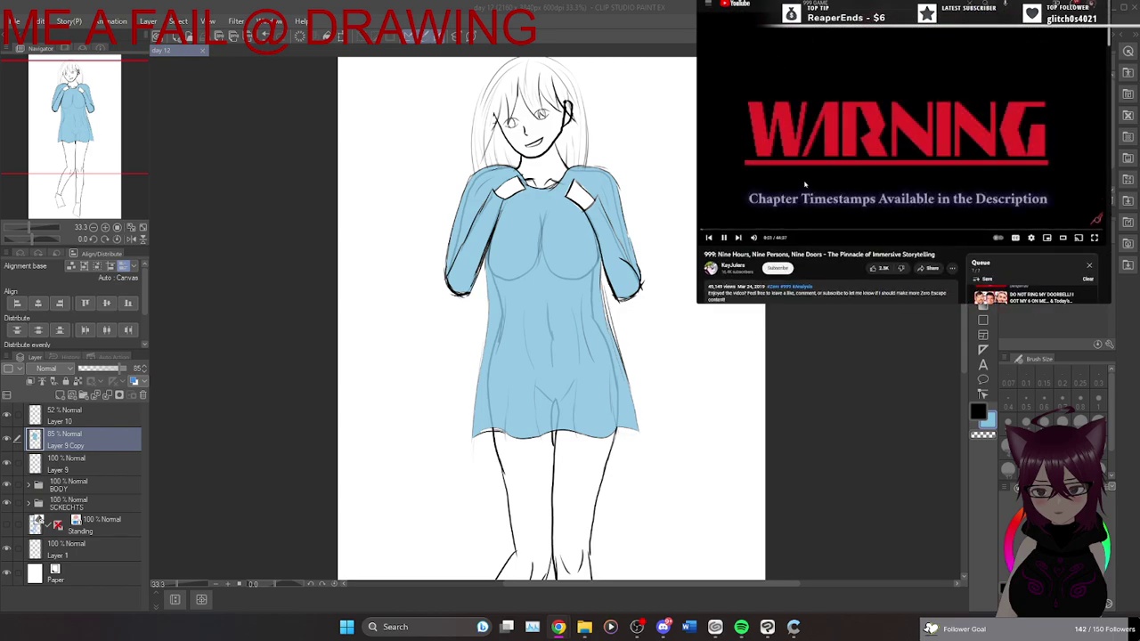
{"action": "left_click", "coordinate": [832, 233]}
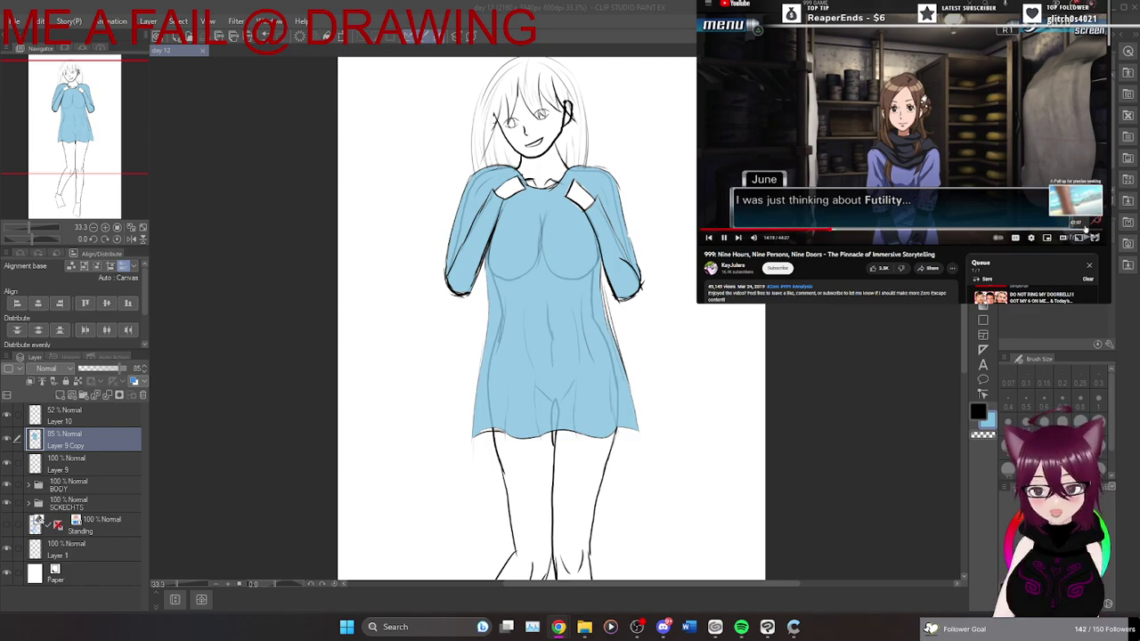
{"action": "left_click", "coordinate": [1084, 229]}
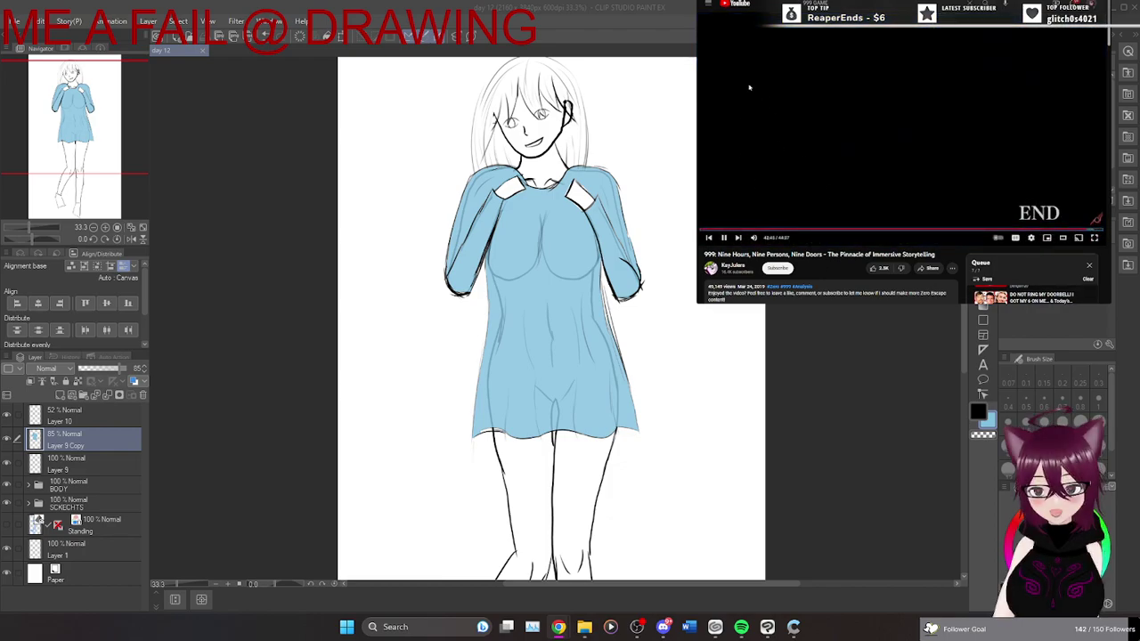
Return to the "999 GAME" search results with the video in the miniplayer and browse through the listed videos.
{"action": "left_click", "coordinate": [709, 4]}
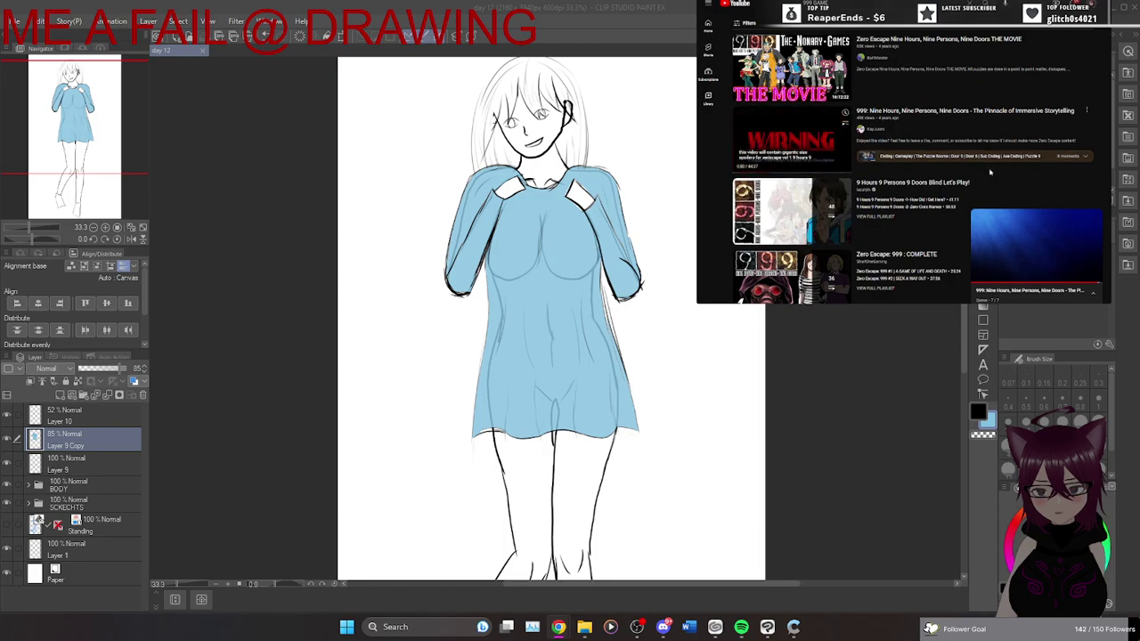
{"action": "scroll", "coordinate": [899, 169], "scroll_direction": "down", "scroll_amount": 5}
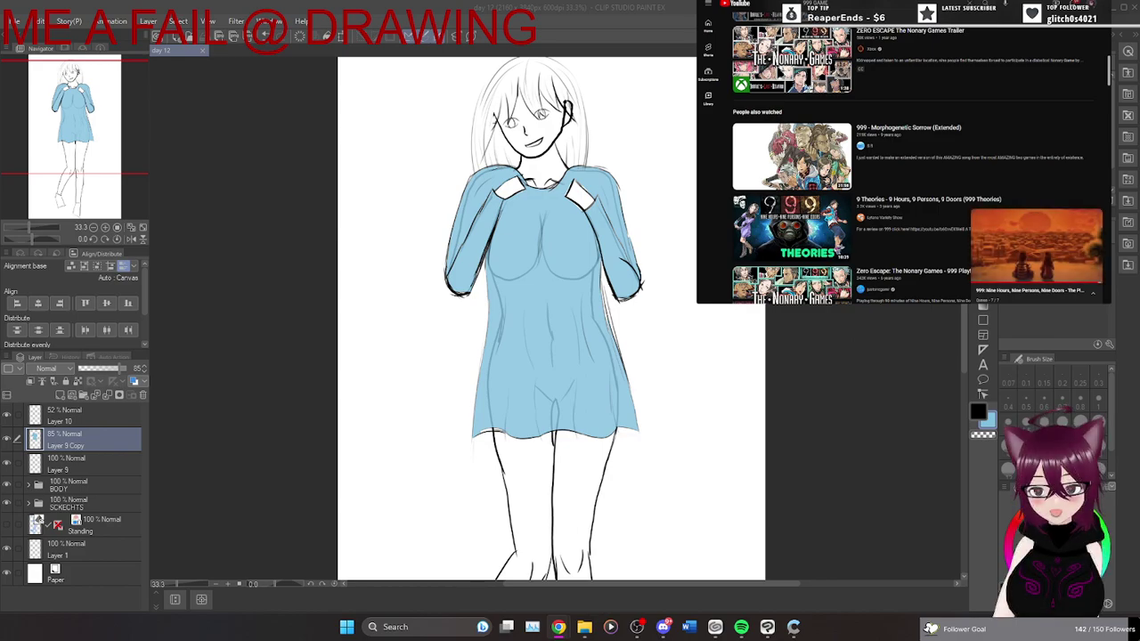
{"action": "scroll", "coordinate": [899, 160], "scroll_direction": "down", "scroll_amount": 2}
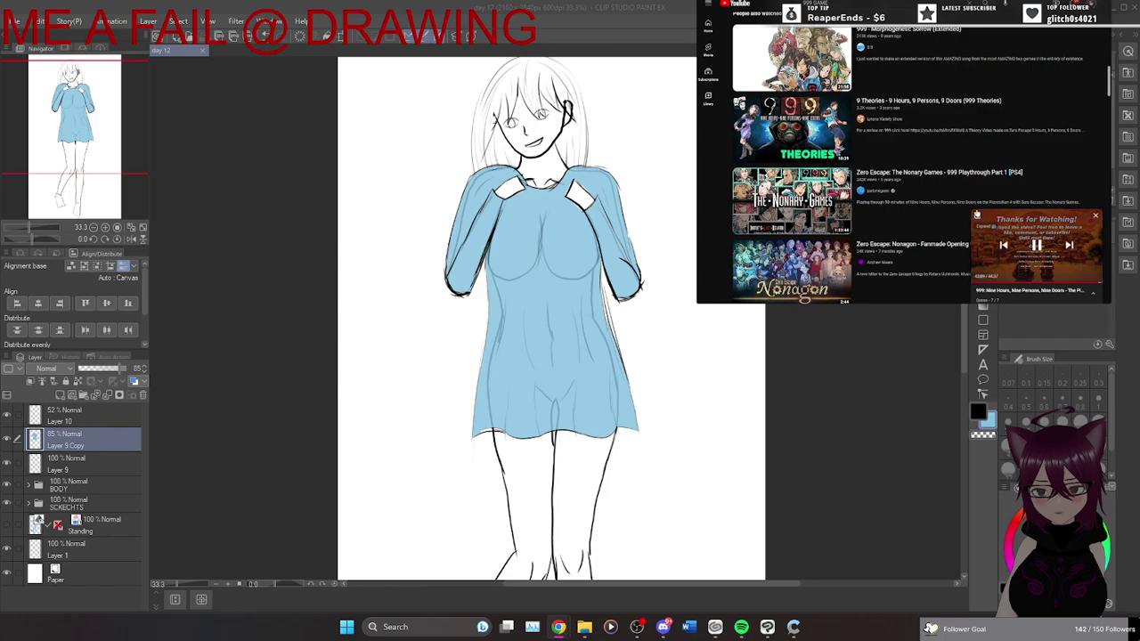
{"action": "mouse_move", "coordinate": [1009, 238]}
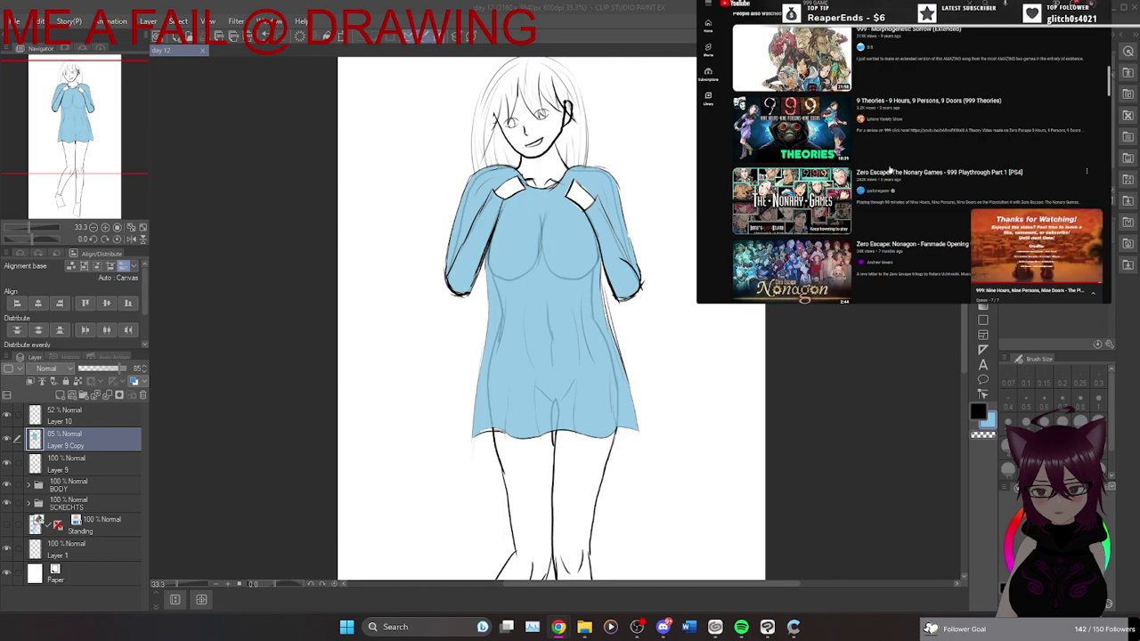
{"action": "mouse_move", "coordinate": [893, 160]}
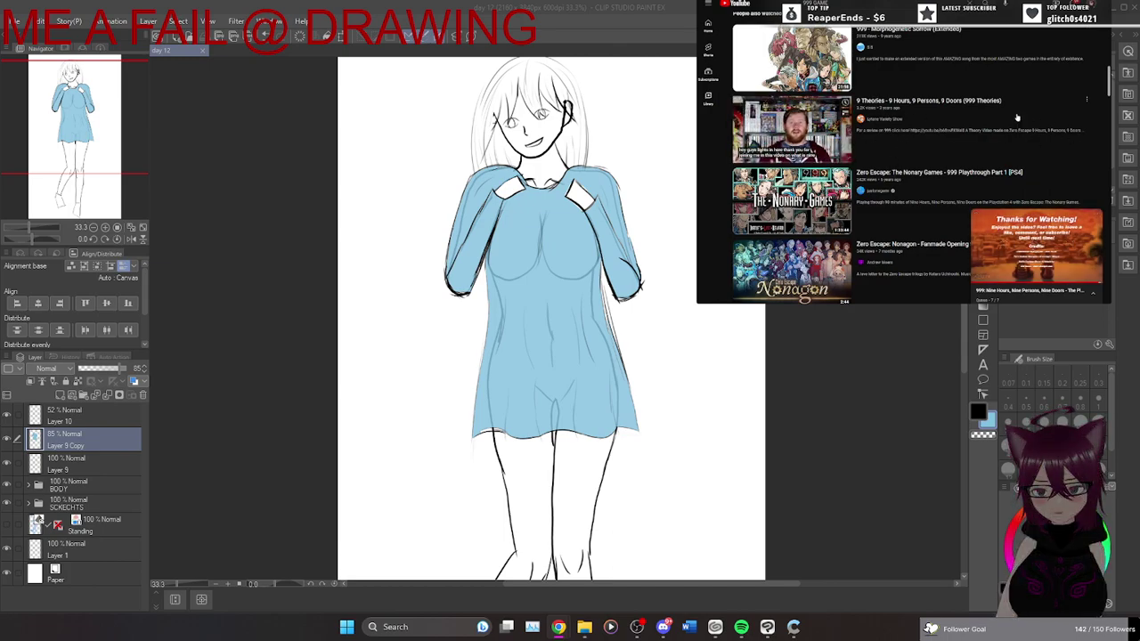
{"action": "scroll", "coordinate": [970, 111], "scroll_direction": "down", "scroll_amount": 1}
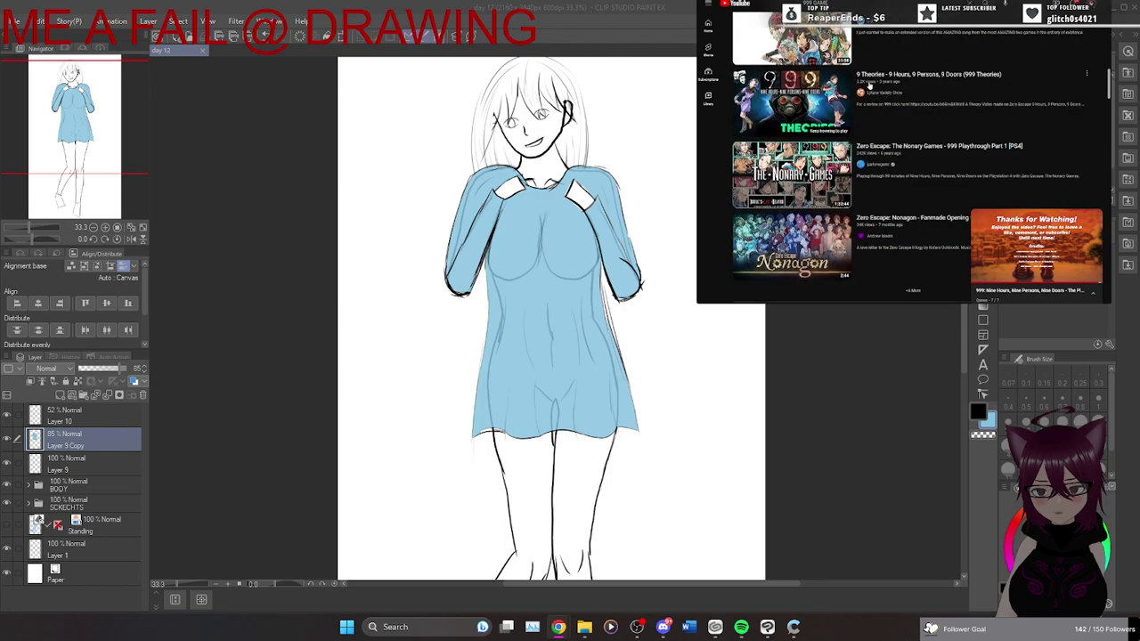
{"action": "scroll", "coordinate": [708, 183], "scroll_direction": "down", "scroll_amount": 3}
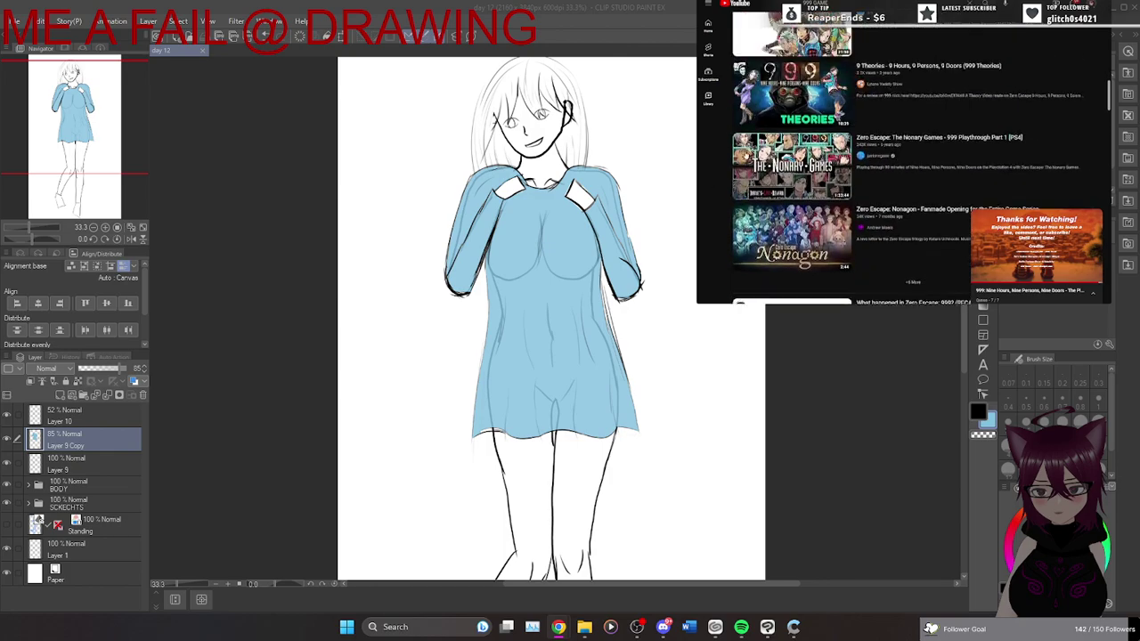
{"action": "scroll", "coordinate": [748, 146], "scroll_direction": "down", "scroll_amount": 3}
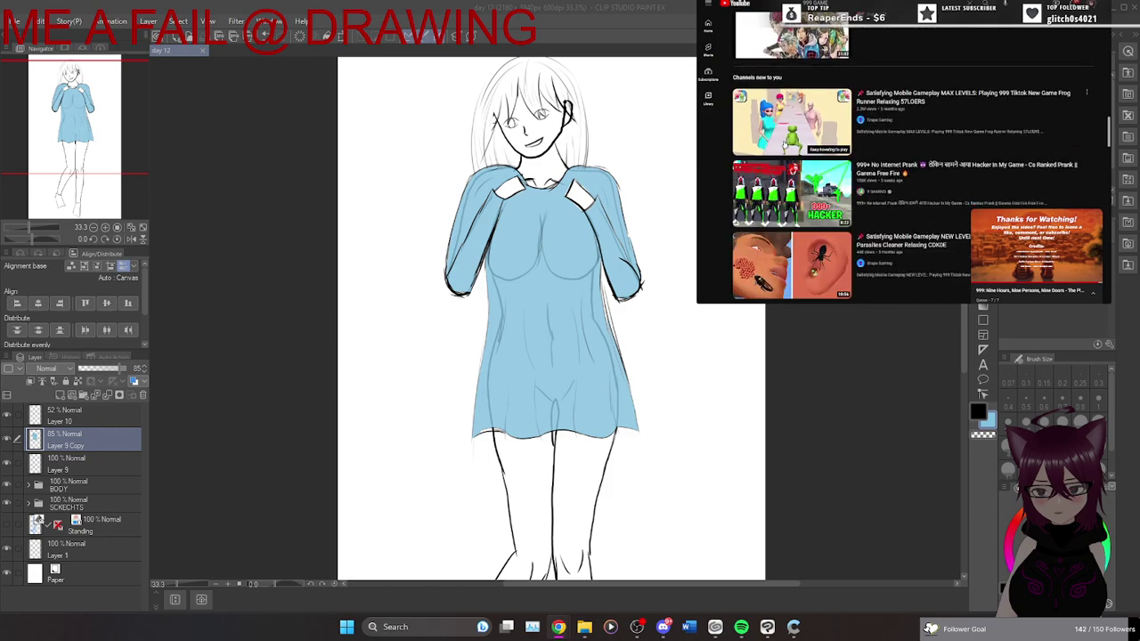
{"action": "scroll", "coordinate": [793, 169], "scroll_direction": "up", "scroll_amount": 10}
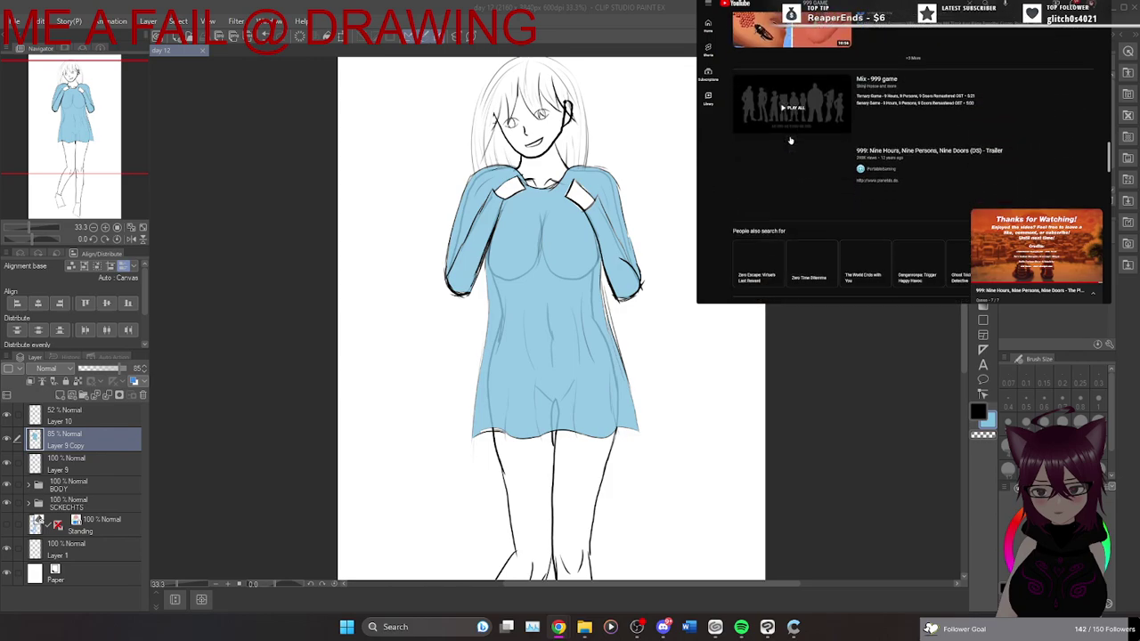
{"action": "scroll", "coordinate": [791, 143], "scroll_direction": "up", "scroll_amount": 10}
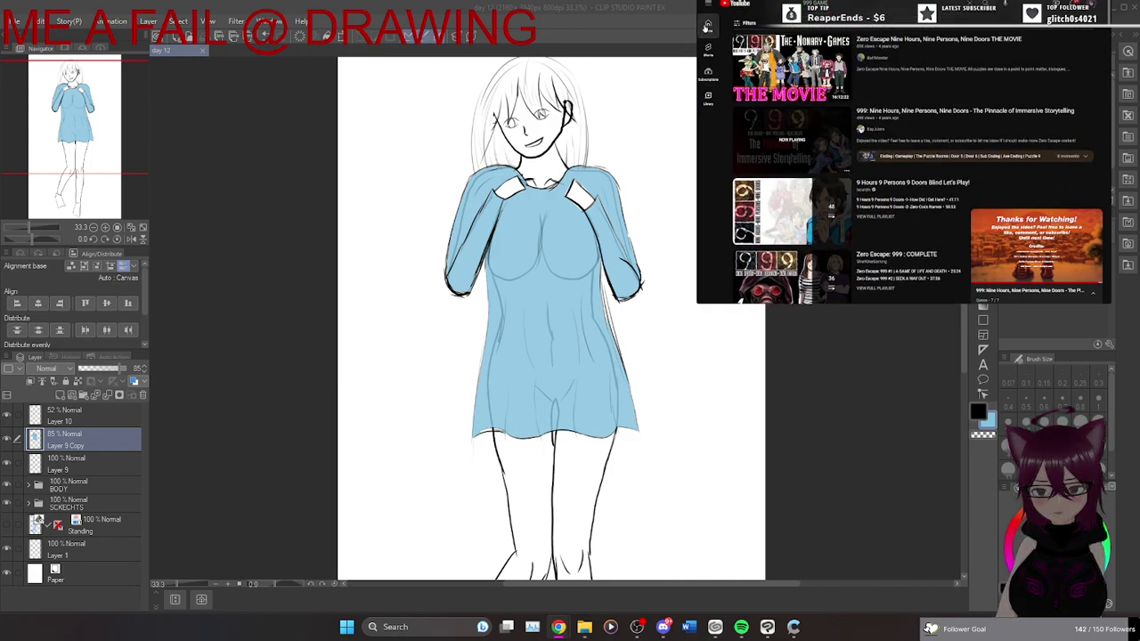
From the YouTube home page, save the "Body Mapping WINDOW PRESS" video to the Tutorials playlist.
{"action": "left_click", "coordinate": [706, 25]}
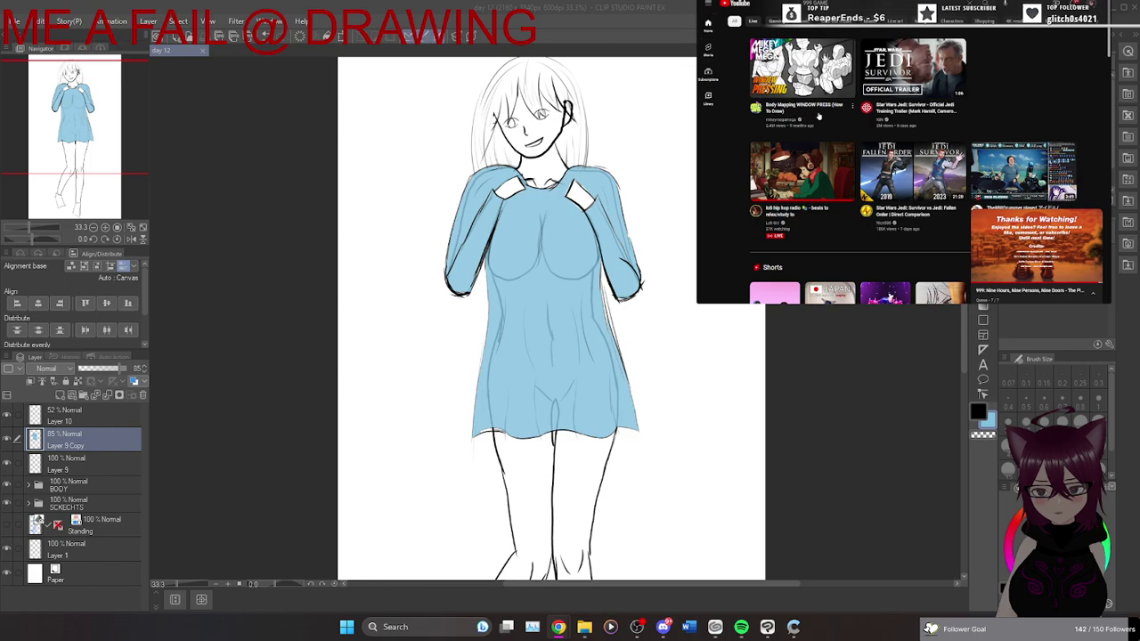
{"action": "mouse_move", "coordinate": [819, 116]}
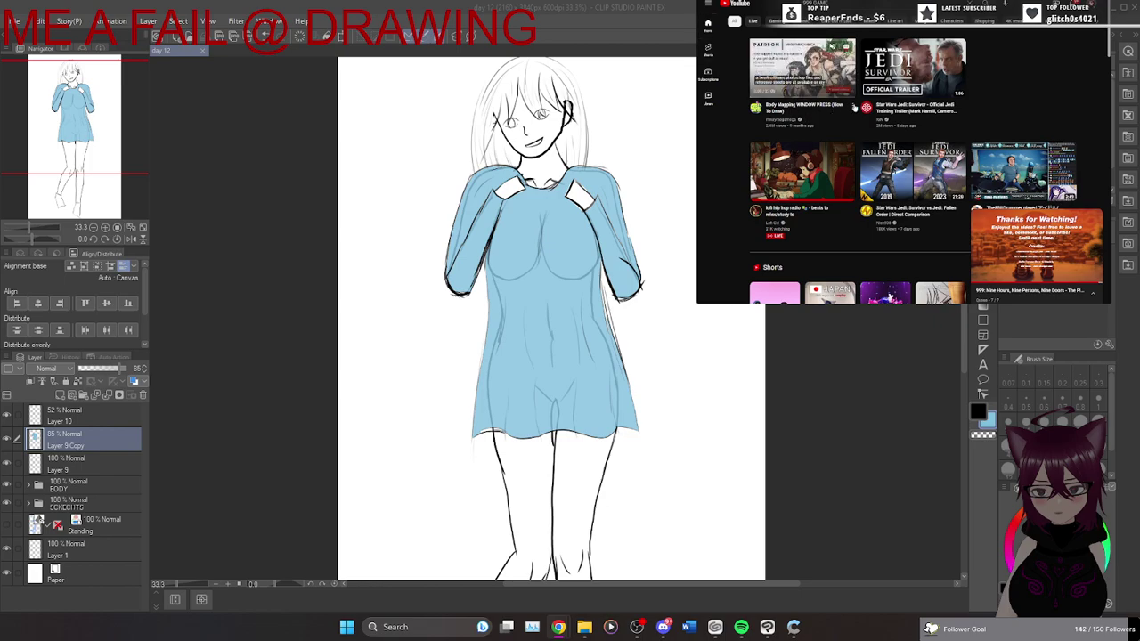
{"action": "left_click", "coordinate": [852, 107]}
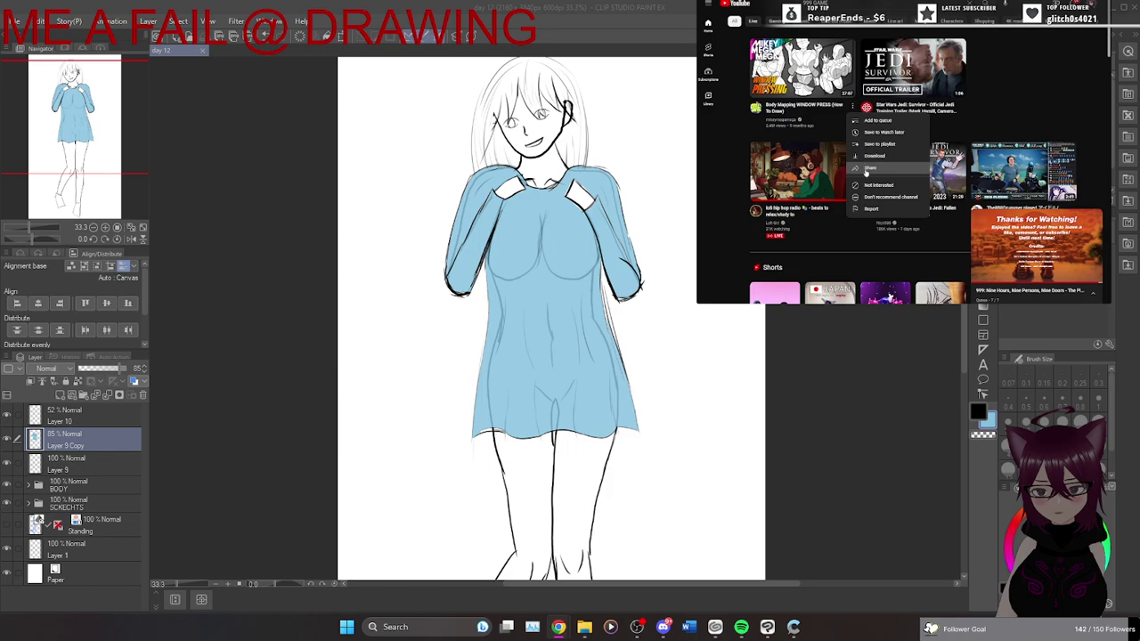
{"action": "left_click", "coordinate": [870, 150]}
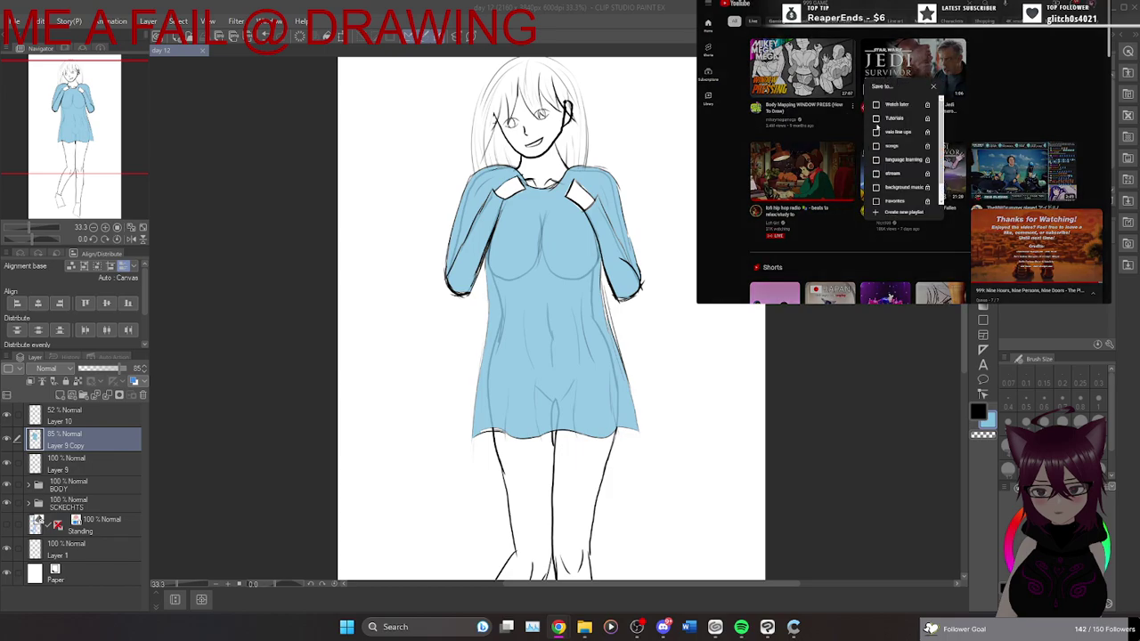
{"action": "left_click", "coordinate": [932, 87]}
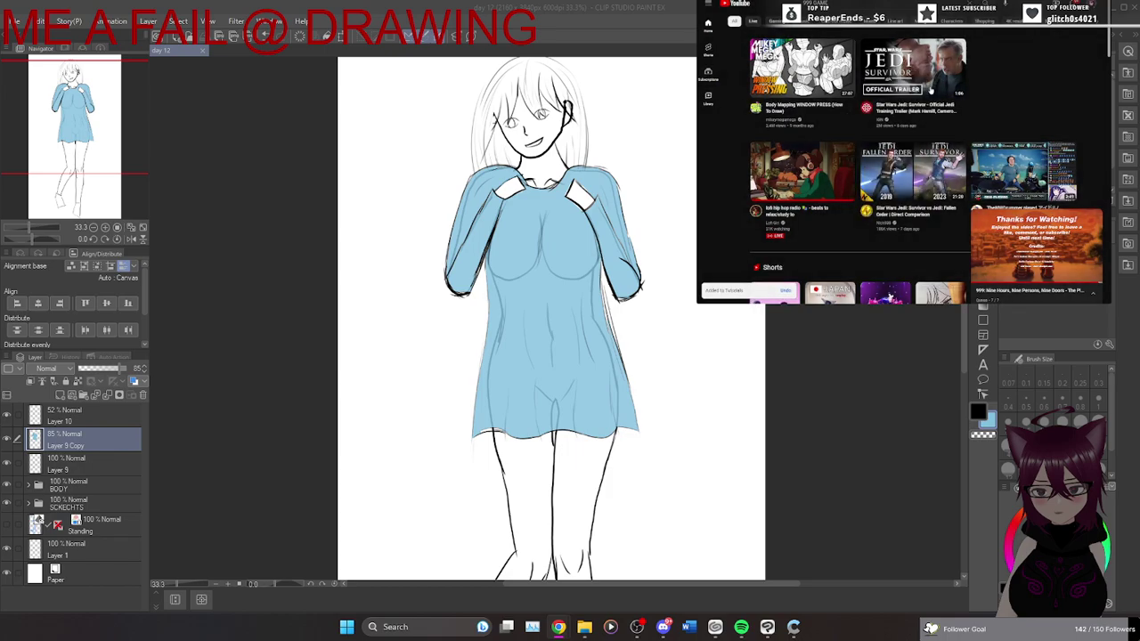
Browse the YouTube home page's recommendations, going through the Shorts, Primetime movies and Top news sections.
{"action": "scroll", "coordinate": [917, 114], "scroll_direction": "down", "scroll_amount": 1}
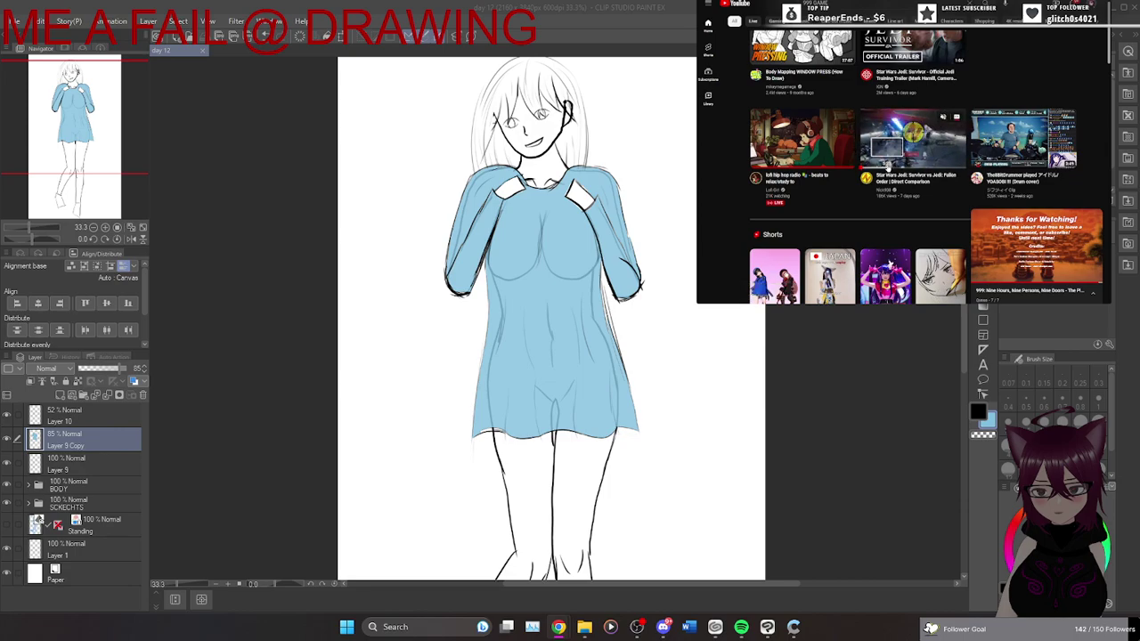
{"action": "scroll", "coordinate": [886, 166], "scroll_direction": "down", "scroll_amount": 3}
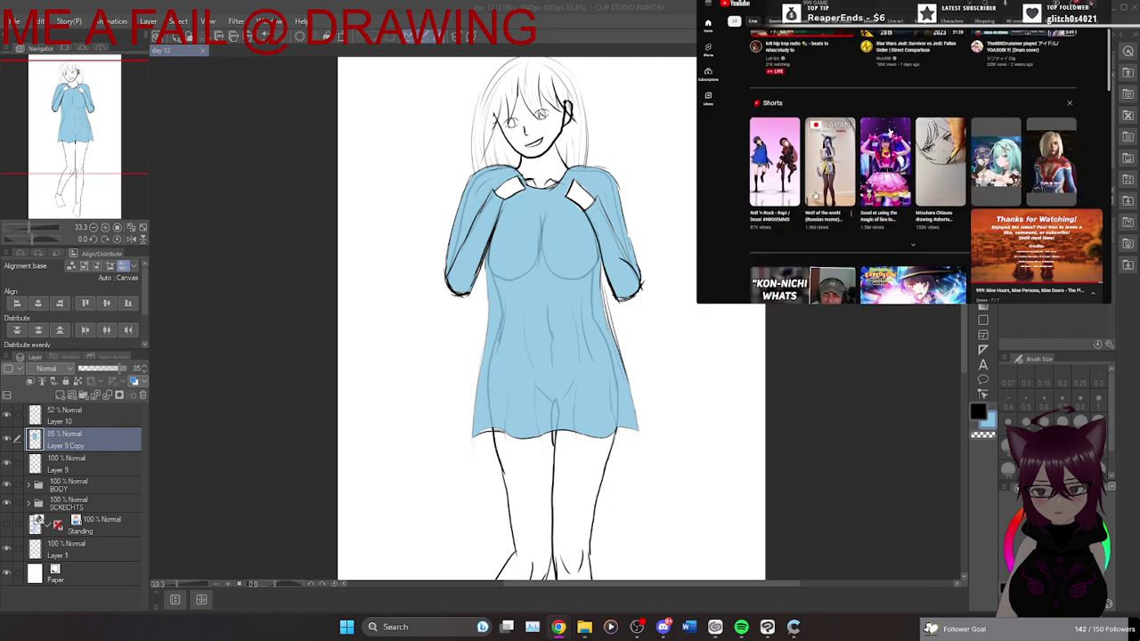
{"action": "scroll", "coordinate": [814, 193], "scroll_direction": "down", "scroll_amount": 2}
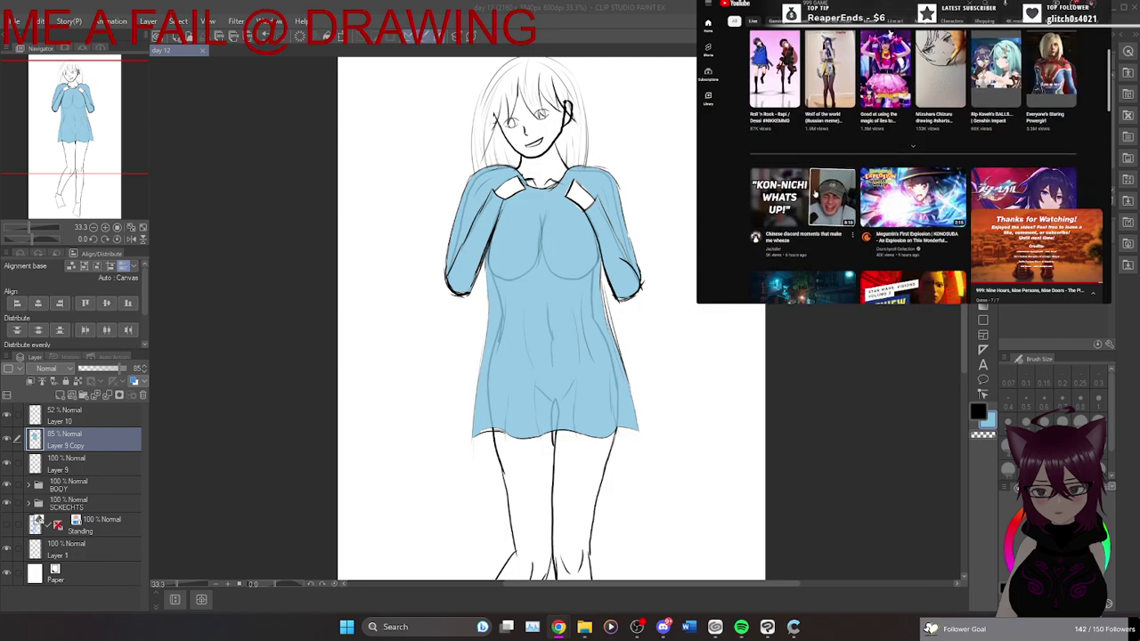
{"action": "scroll", "coordinate": [814, 193], "scroll_direction": "down", "scroll_amount": 3}
{"action": "mouse_move", "coordinate": [815, 183]}
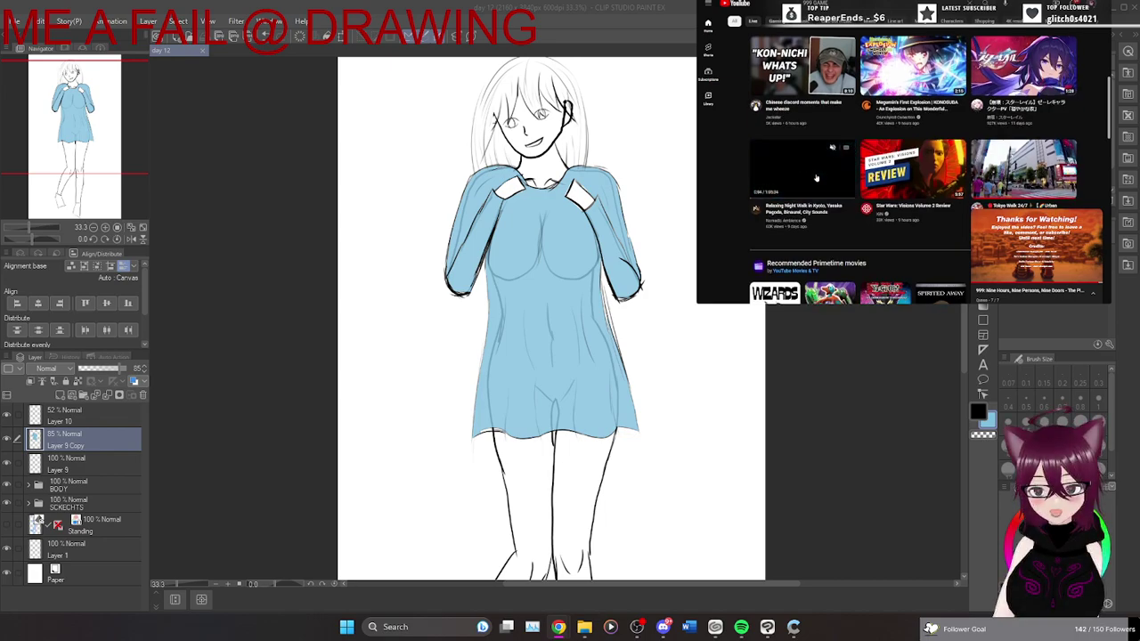
{"action": "mouse_move", "coordinate": [883, 169]}
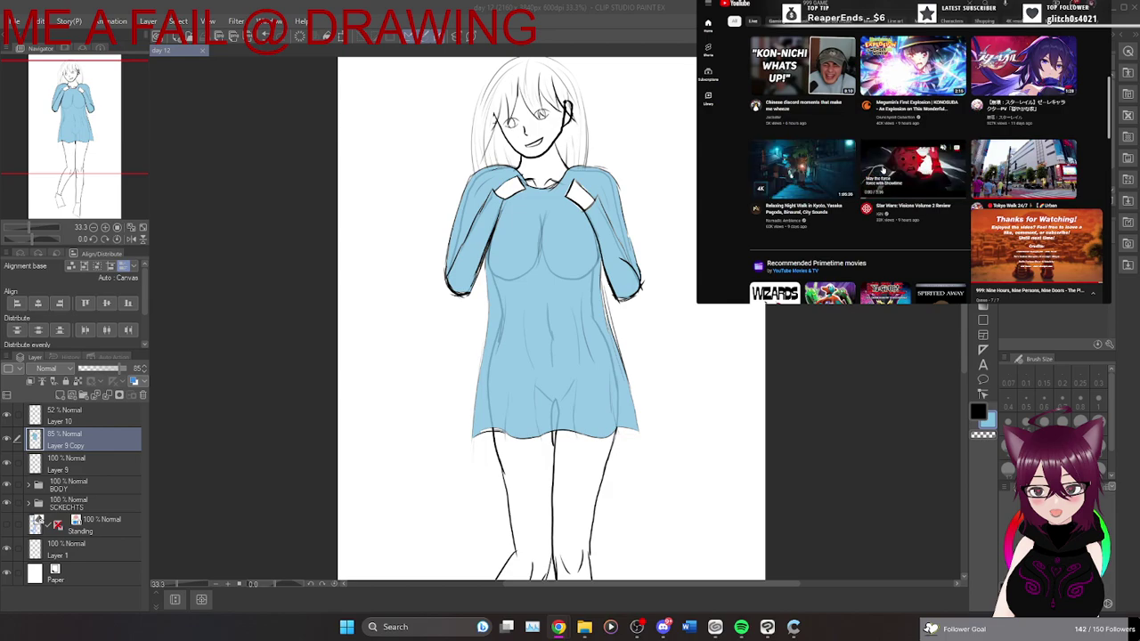
{"action": "scroll", "coordinate": [881, 167], "scroll_direction": "up", "scroll_amount": 1}
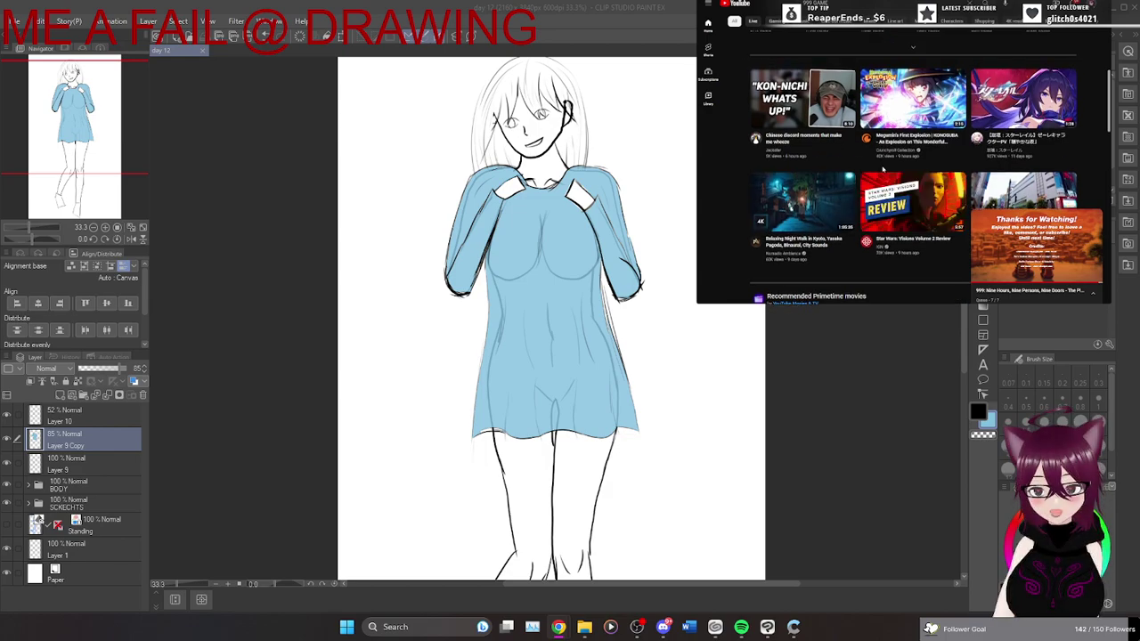
{"action": "mouse_move", "coordinate": [905, 109]}
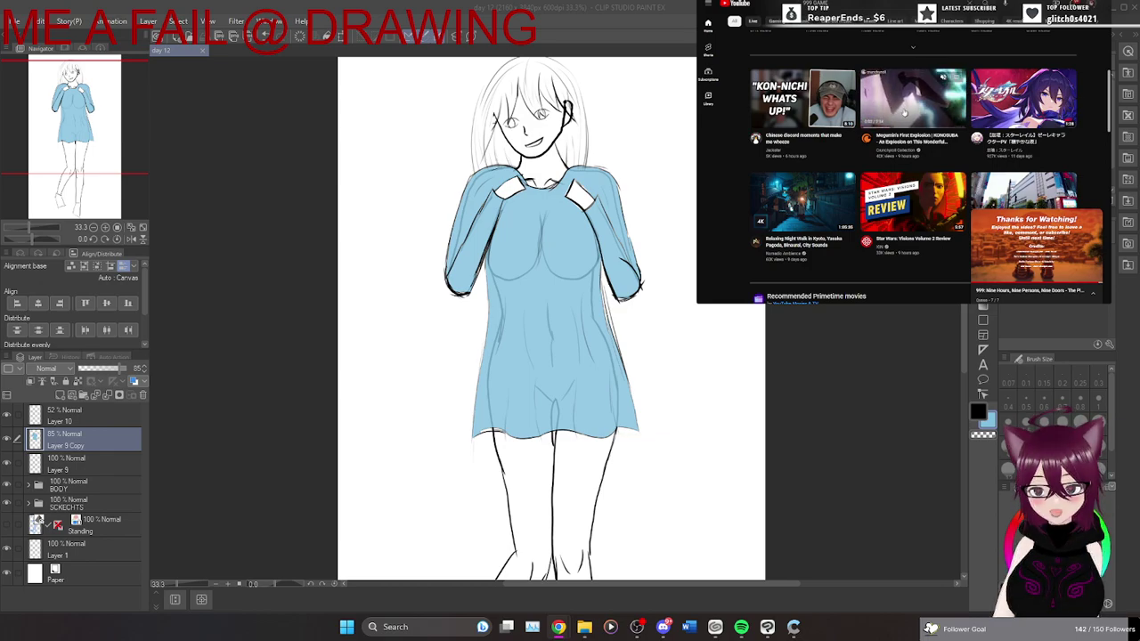
{"action": "scroll", "coordinate": [903, 120], "scroll_direction": "down", "scroll_amount": 3}
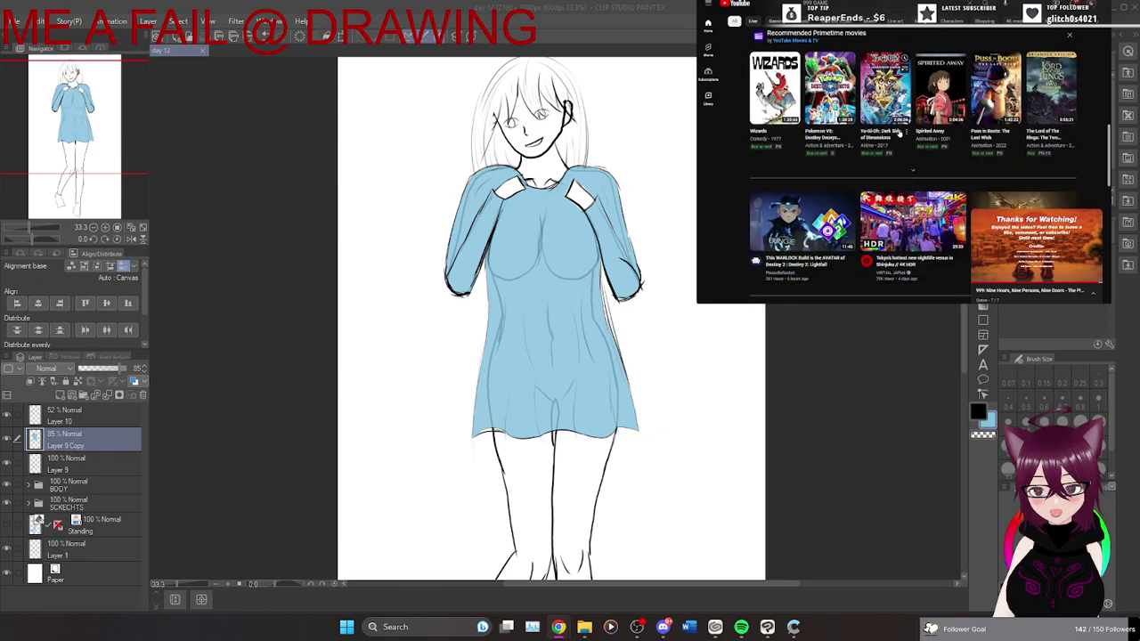
{"action": "scroll", "coordinate": [902, 132], "scroll_direction": "down", "scroll_amount": 1}
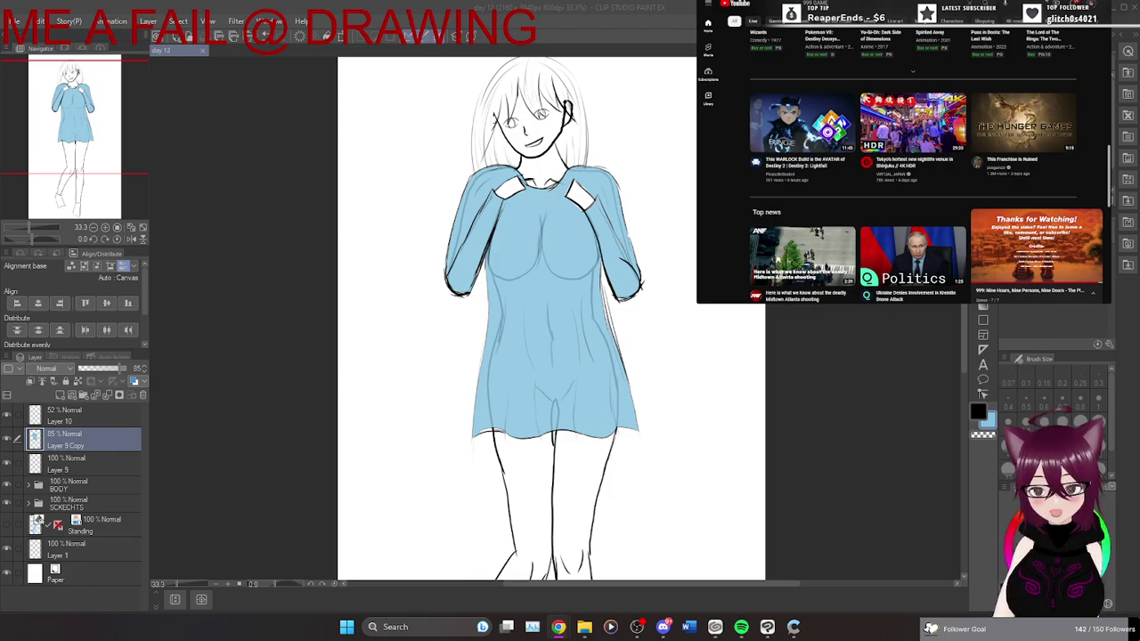
Switch away from YouTube to Clip Studio Paint and close the program together with the day 12 drawing.
{"action": "key", "text": "alt+Tab"}
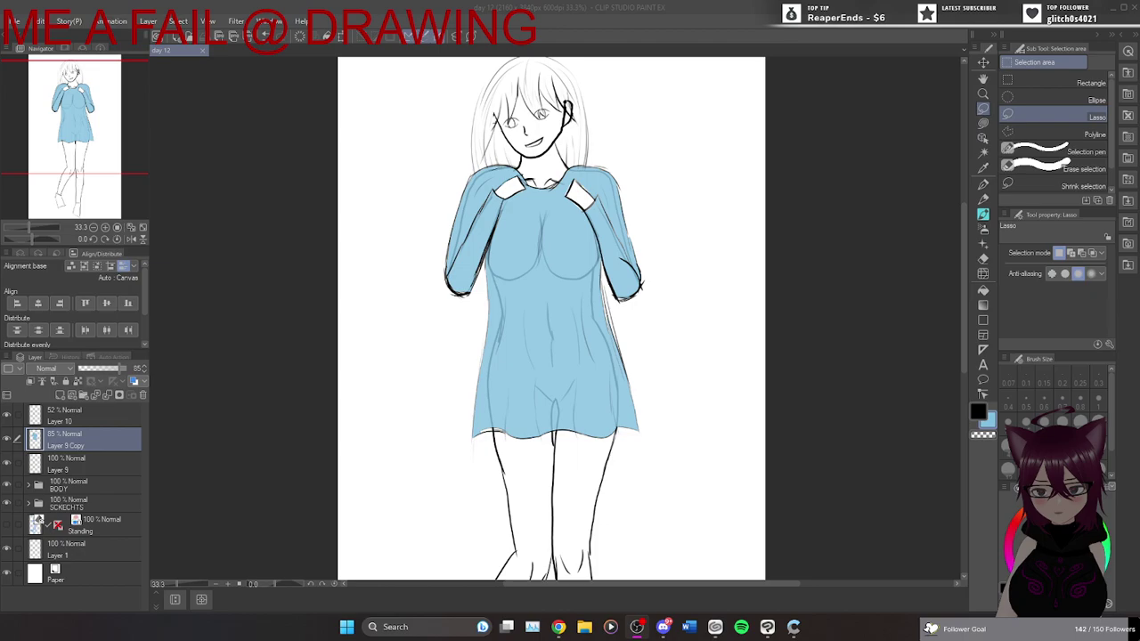
{"action": "left_click", "coordinate": [1136, 9]}
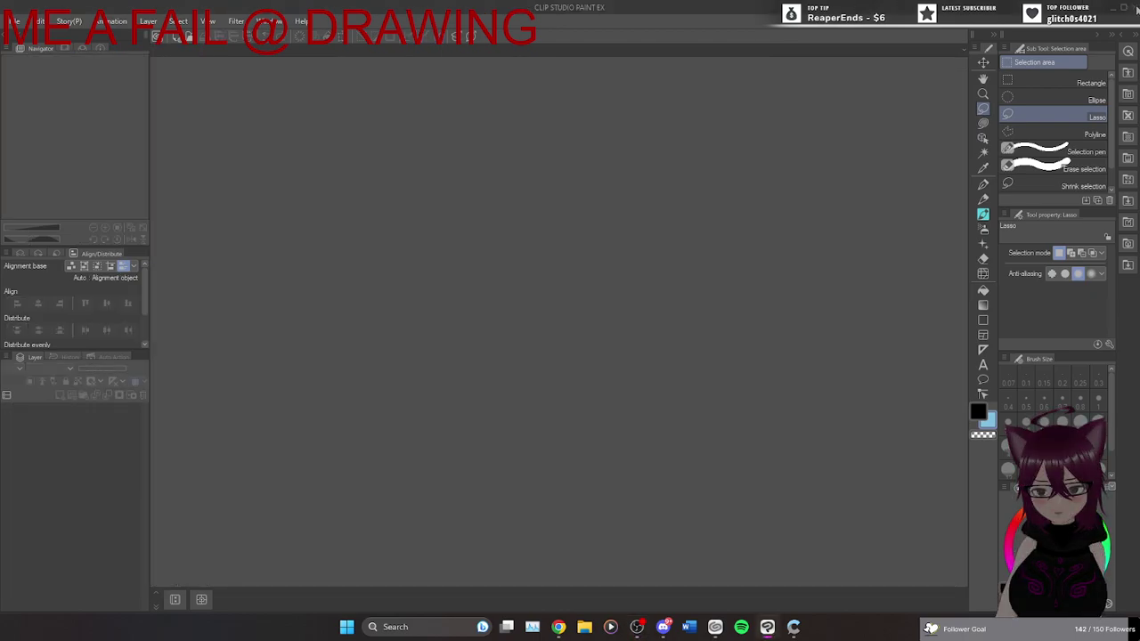
{"action": "key", "text": "alt+F4"}
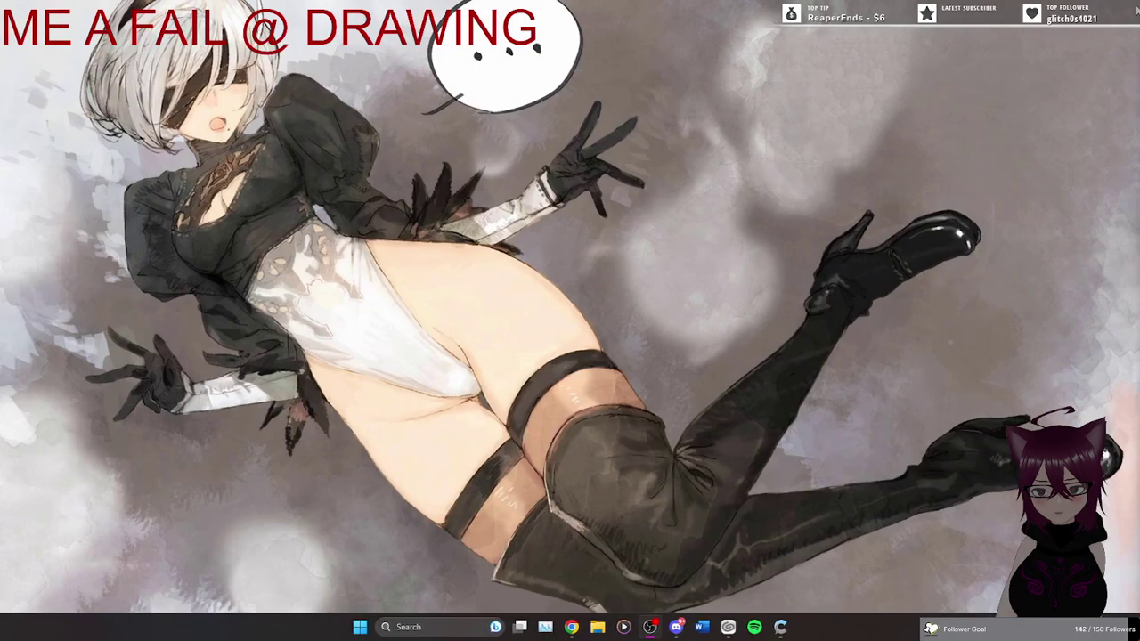